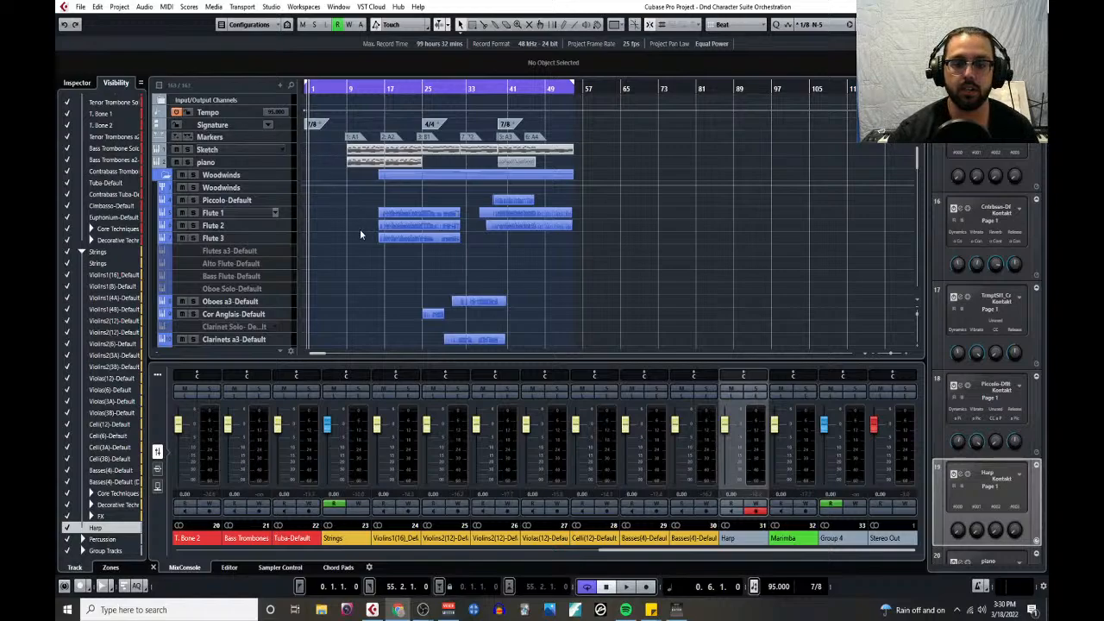
# - Show the floating transport panel and shift it slightly over the mixer
pyautogui.press('F2')
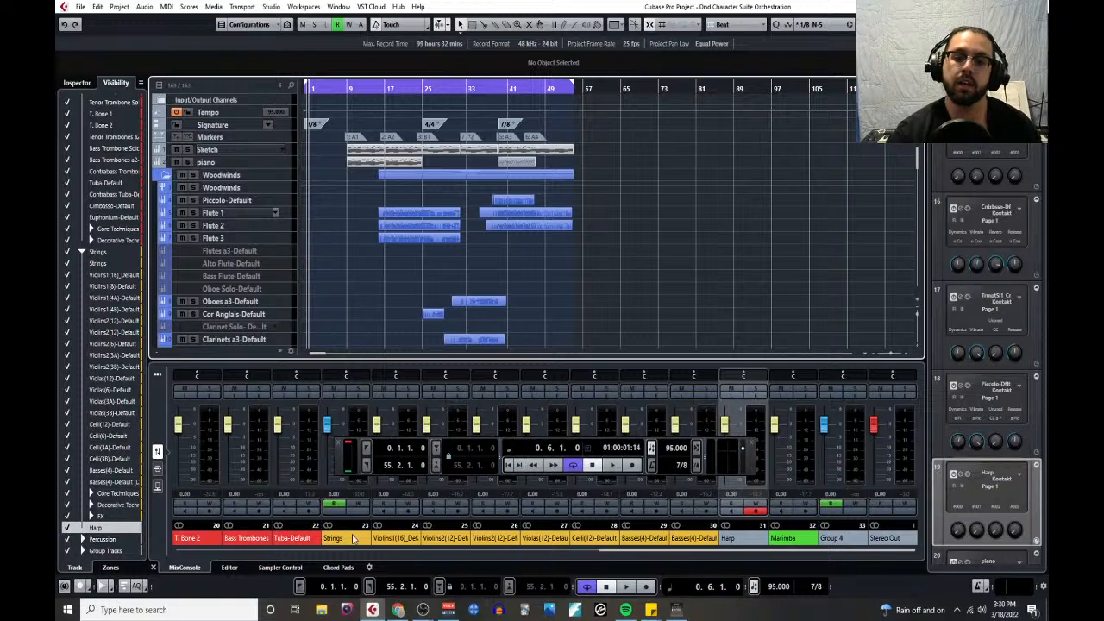
pyautogui.moveTo(341, 465); pyautogui.dragTo(310, 467)
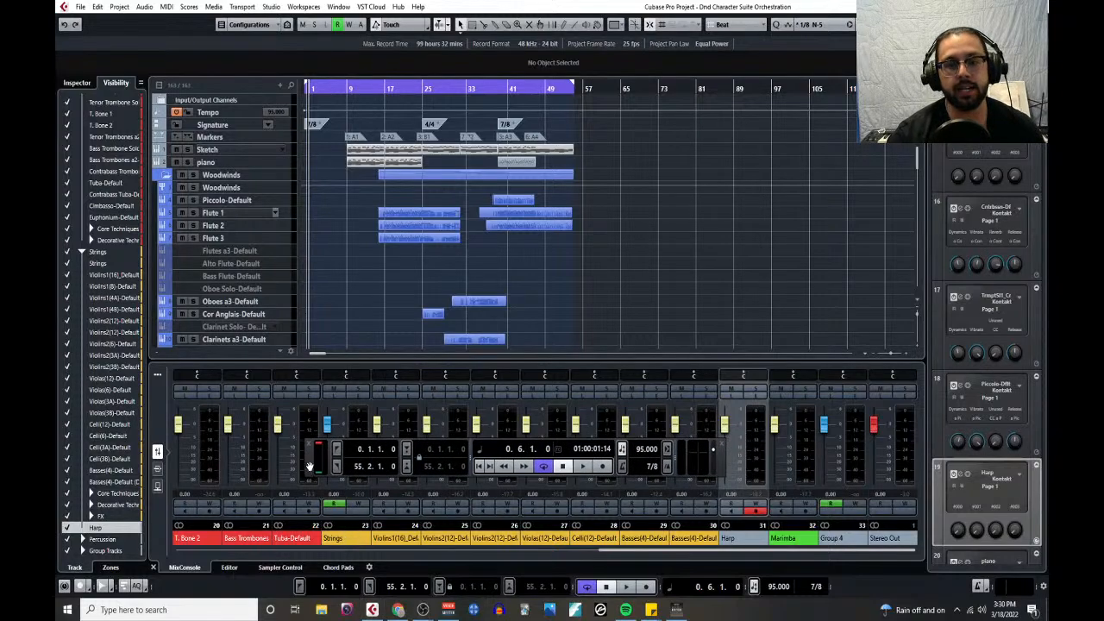
# - Reduce the track heights of Basses(4)-Default and its duplicate Basses(4)-Default (D) to slim rows
pyautogui.scroll(-10, 379, 267)
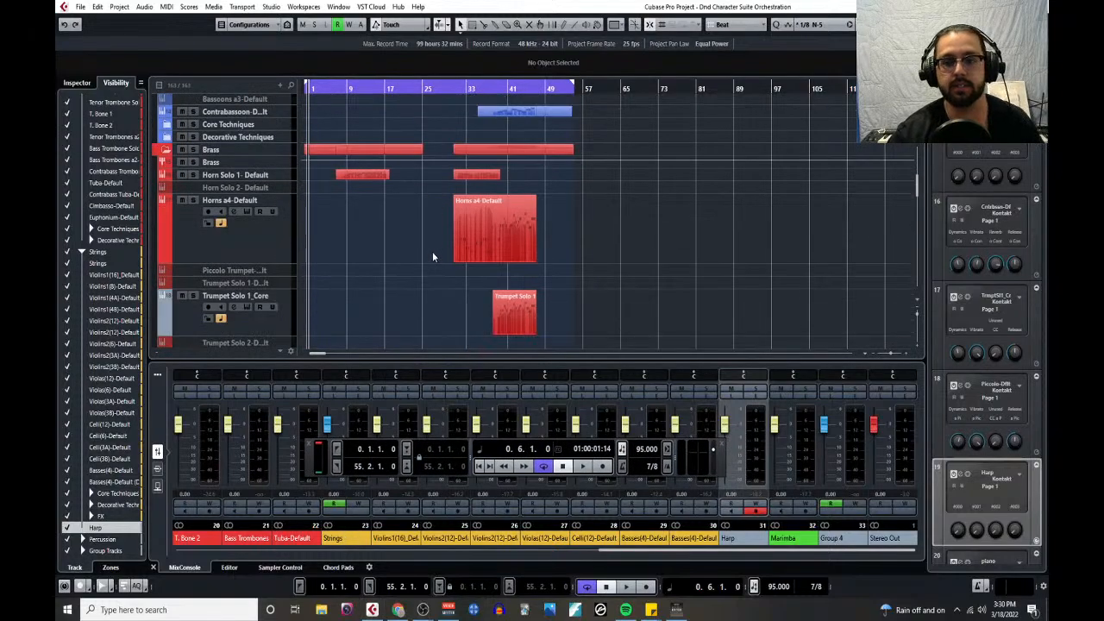
pyautogui.scroll(-15, 431, 256)
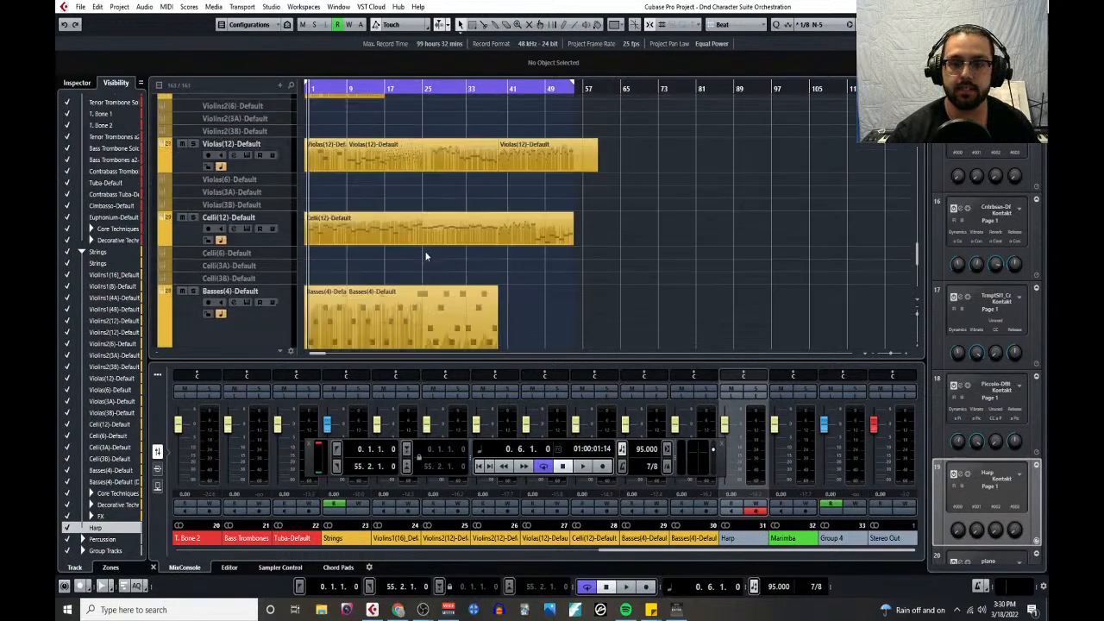
pyautogui.scroll(-6, 423, 231)
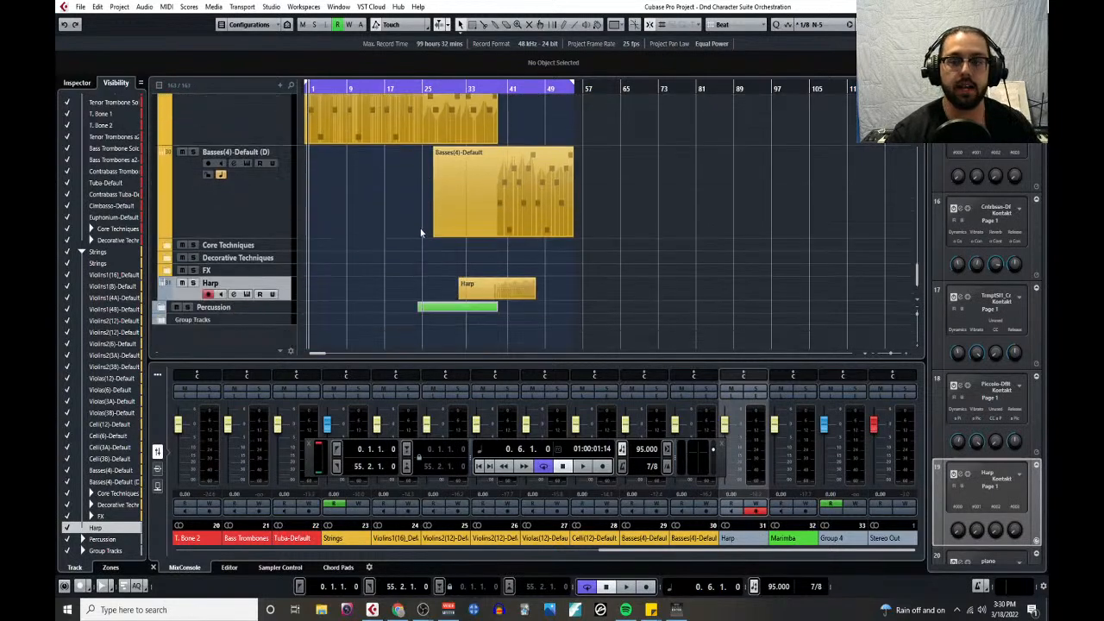
pyautogui.scroll(8, 400, 245)
pyautogui.scroll(-5, 400, 240)
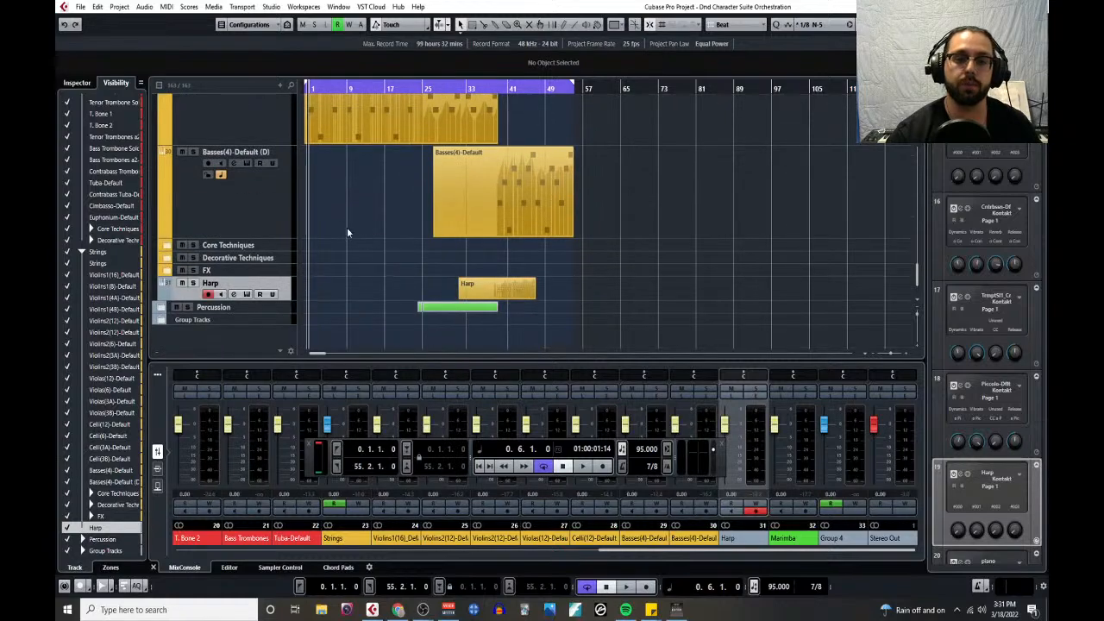
pyautogui.moveTo(283, 246); pyautogui.dragTo(283, 354)
pyautogui.scroll(-5, 263, 260)
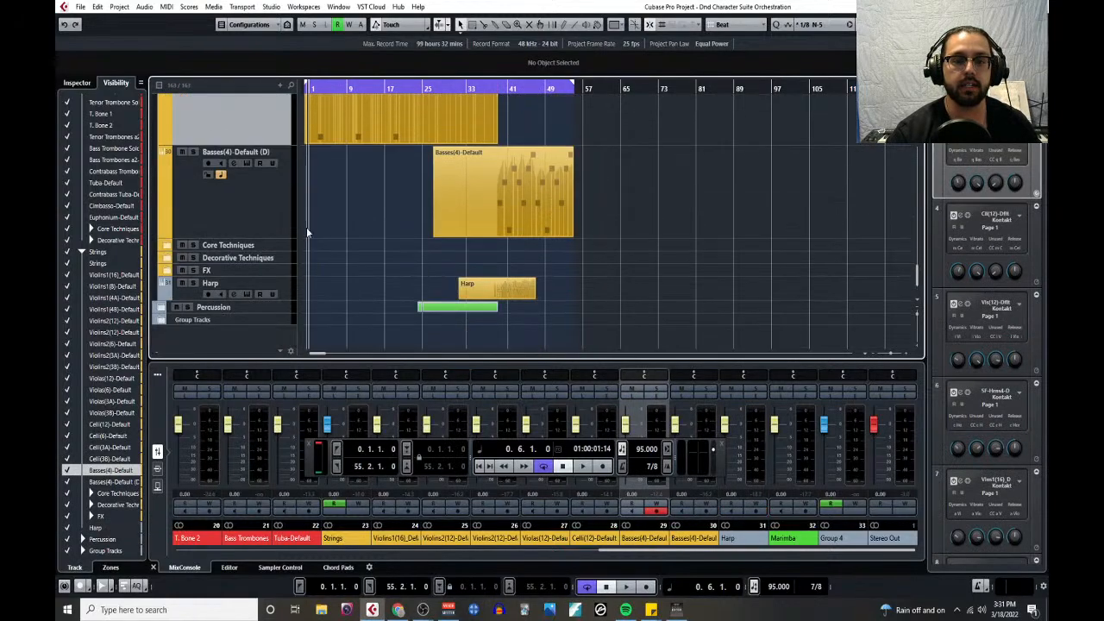
pyautogui.moveTo(292, 237); pyautogui.dragTo(291, 158)
pyautogui.scroll(2, 288, 239)
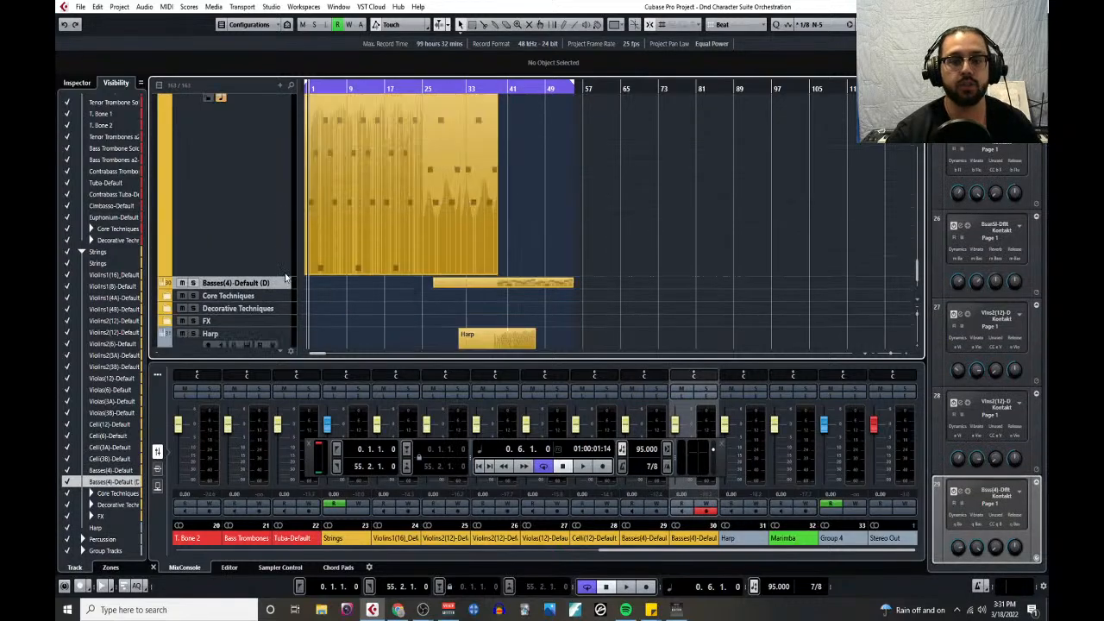
pyautogui.scroll(2, 284, 302)
pyautogui.scroll(-1, 283, 317)
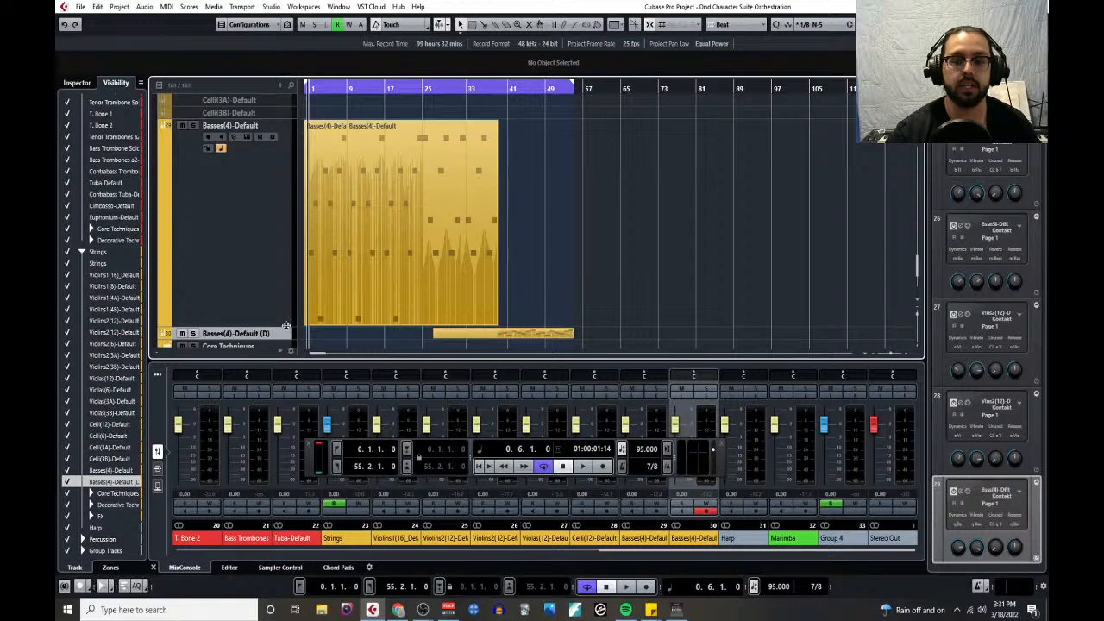
pyautogui.moveTo(287, 326); pyautogui.dragTo(293, 128)
# - Reduce the track heights of Celli(12)-Default and Violas(12)-Default to single slim rows
pyautogui.scroll(3, 294, 129)
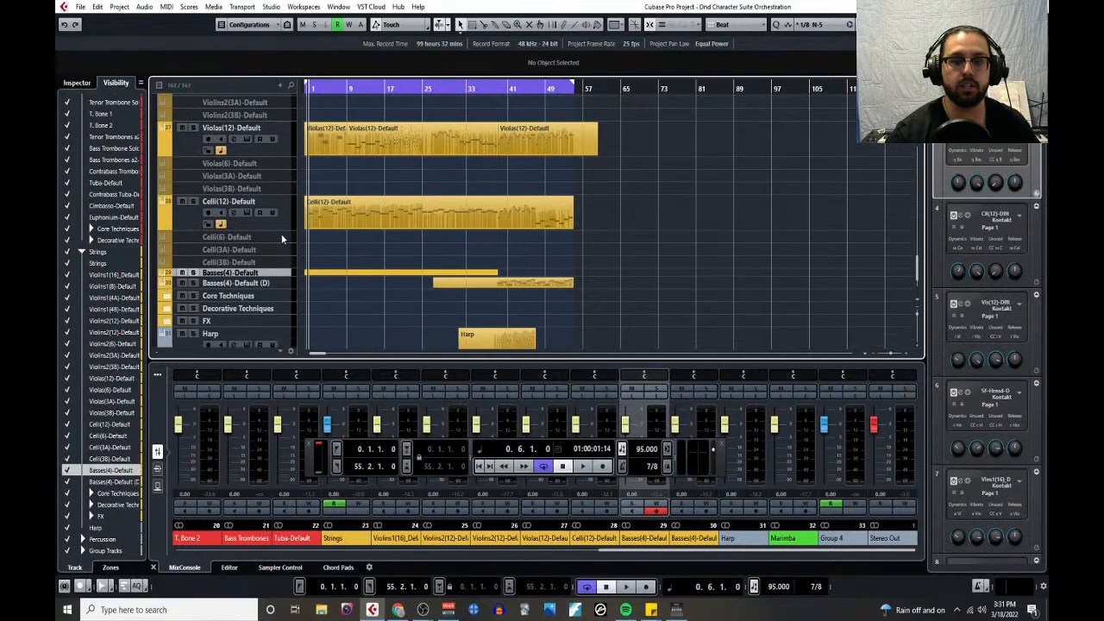
pyautogui.moveTo(284, 231); pyautogui.dragTo(286, 205)
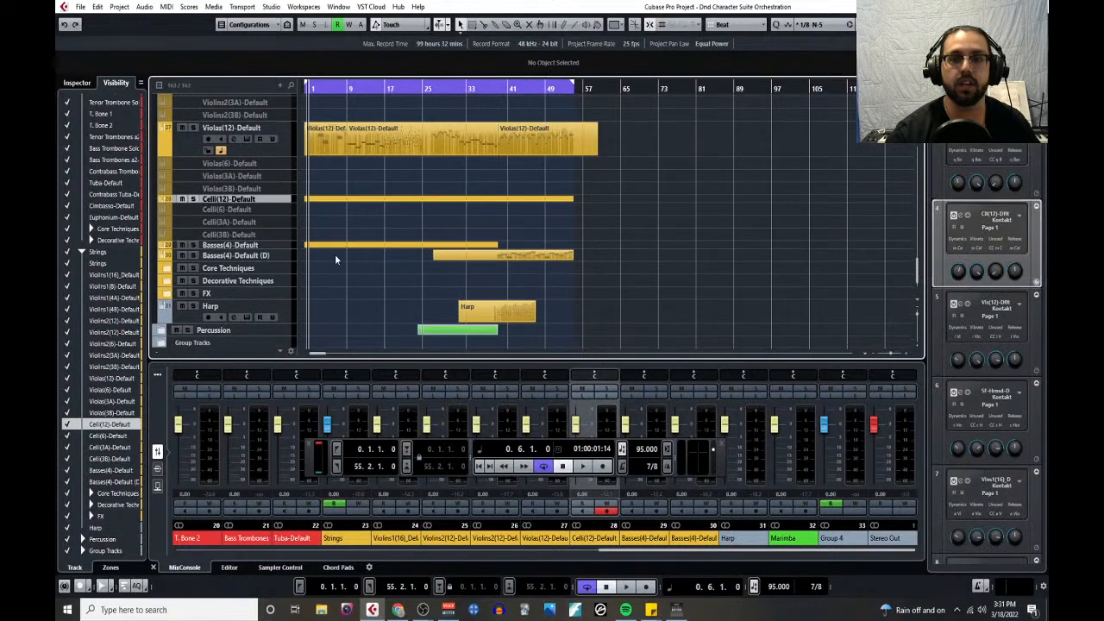
pyautogui.scroll(3, 326, 252)
pyautogui.moveTo(288, 258); pyautogui.dragTo(292, 234)
# - Reduce the track heights of Violins2(12)-Default and its duplicate track in the Strings folder
pyautogui.scroll(3, 319, 266)
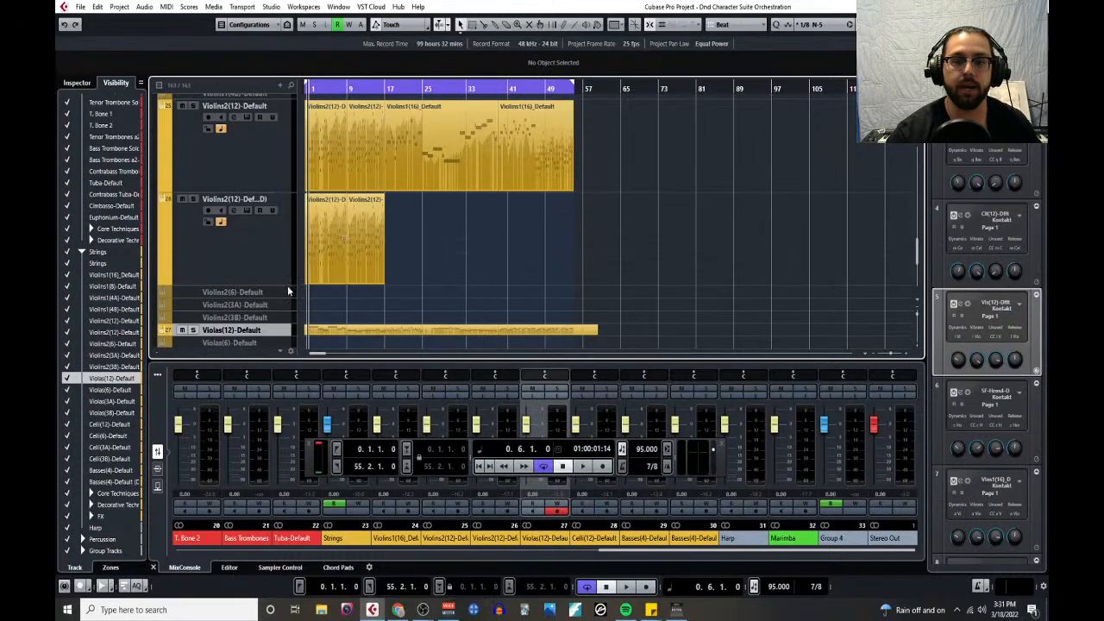
pyautogui.moveTo(287, 286); pyautogui.dragTo(290, 217)
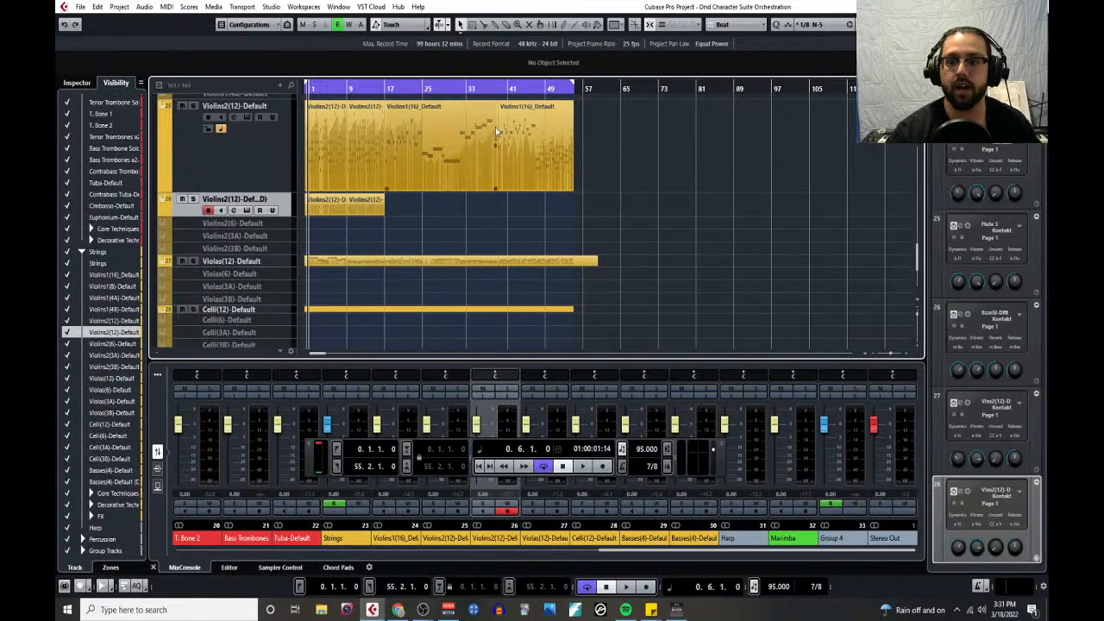
pyautogui.scroll(3, 231, 188)
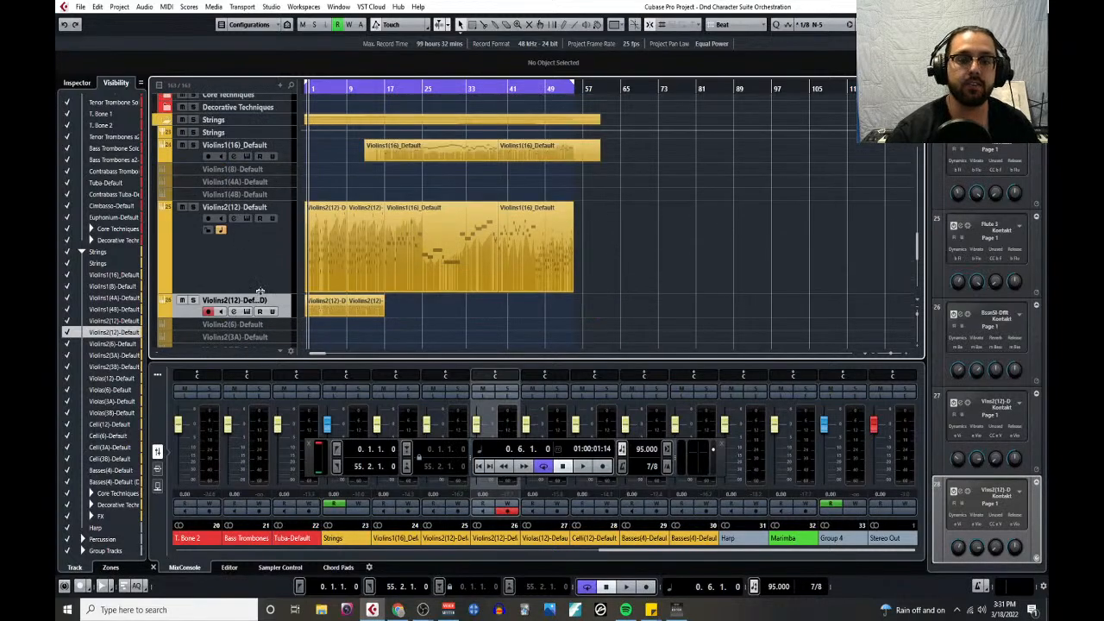
pyautogui.moveTo(259, 292); pyautogui.dragTo(264, 209)
# - Shrink the brass tracks Horns a4, Trumpet Solo 1_Core, T. Bone 1, T. Bone 2 and Tuba to slim rows
pyautogui.scroll(15, 388, 251)
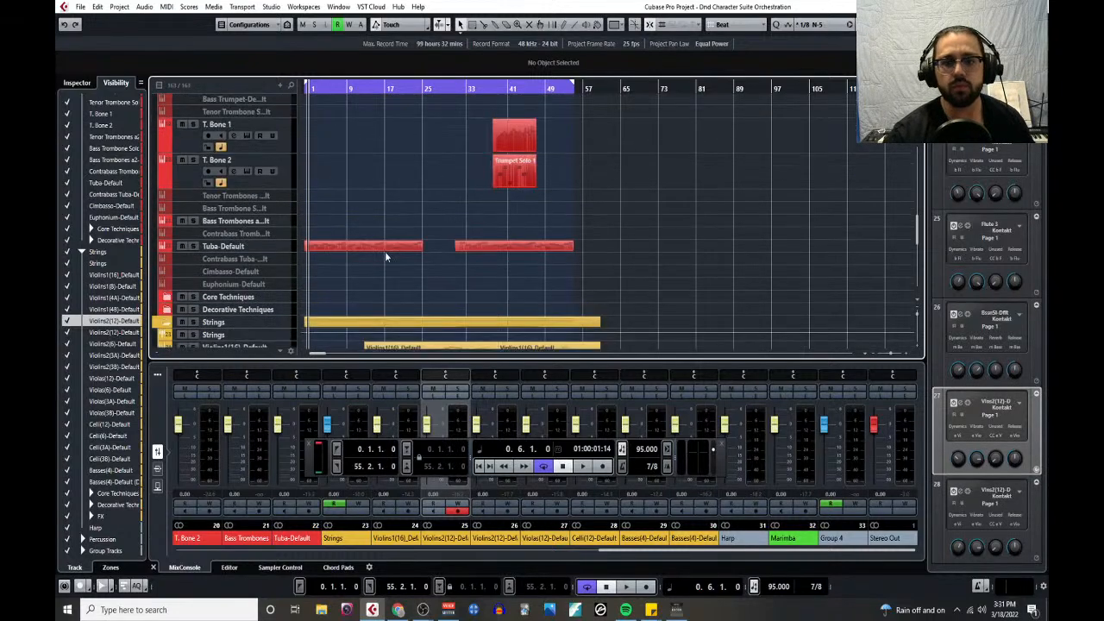
pyautogui.scroll(-4, 377, 257)
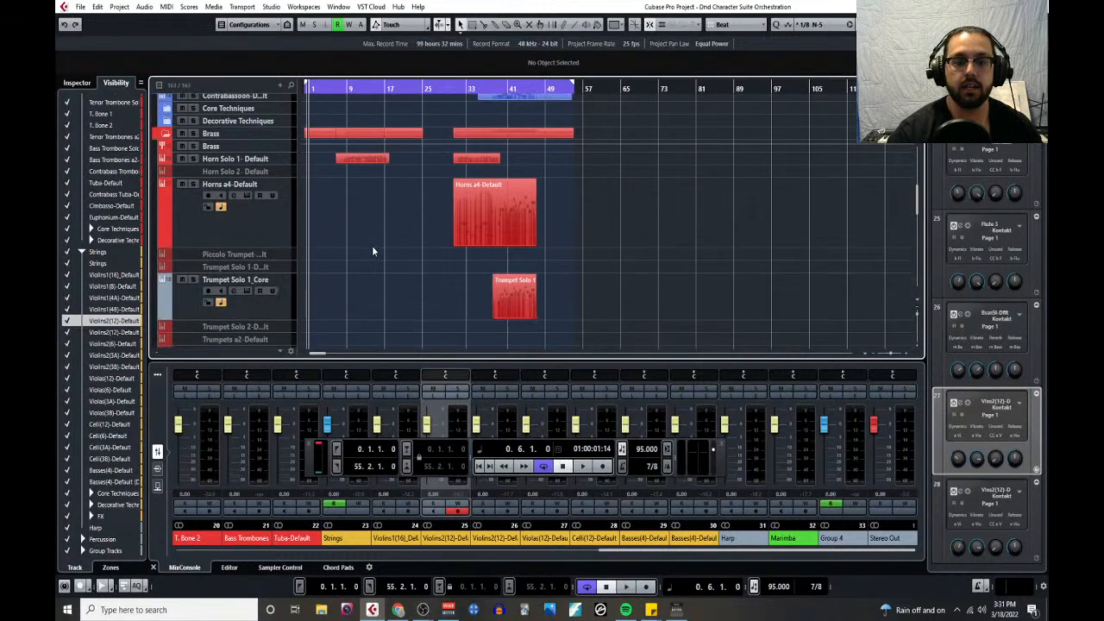
pyautogui.moveTo(280, 196); pyautogui.dragTo(286, 140)
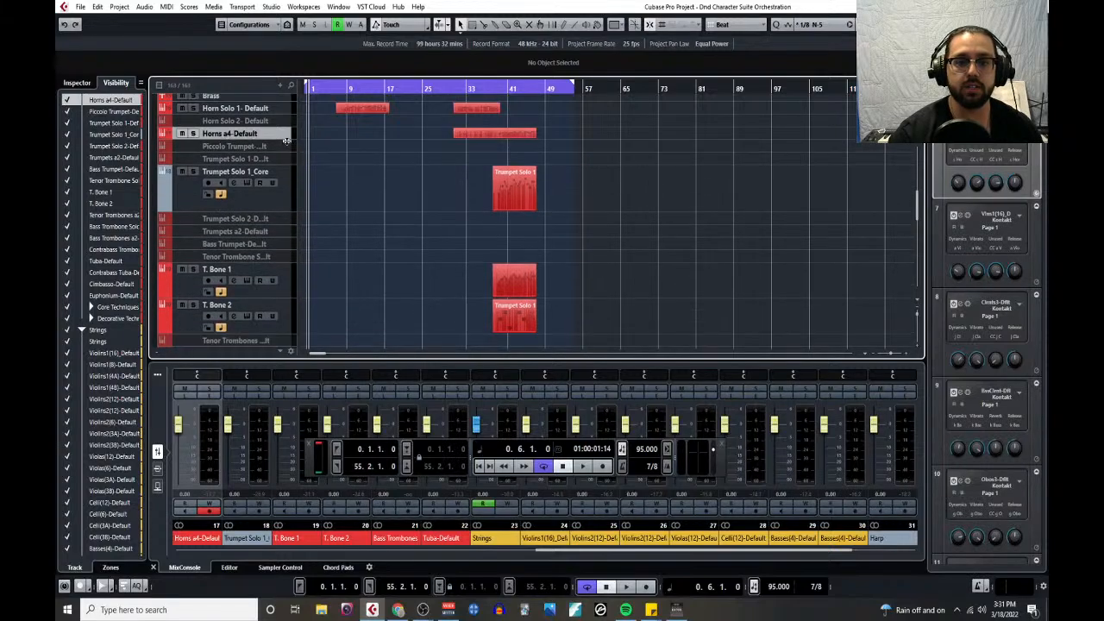
pyautogui.moveTo(280, 212); pyautogui.dragTo(284, 187)
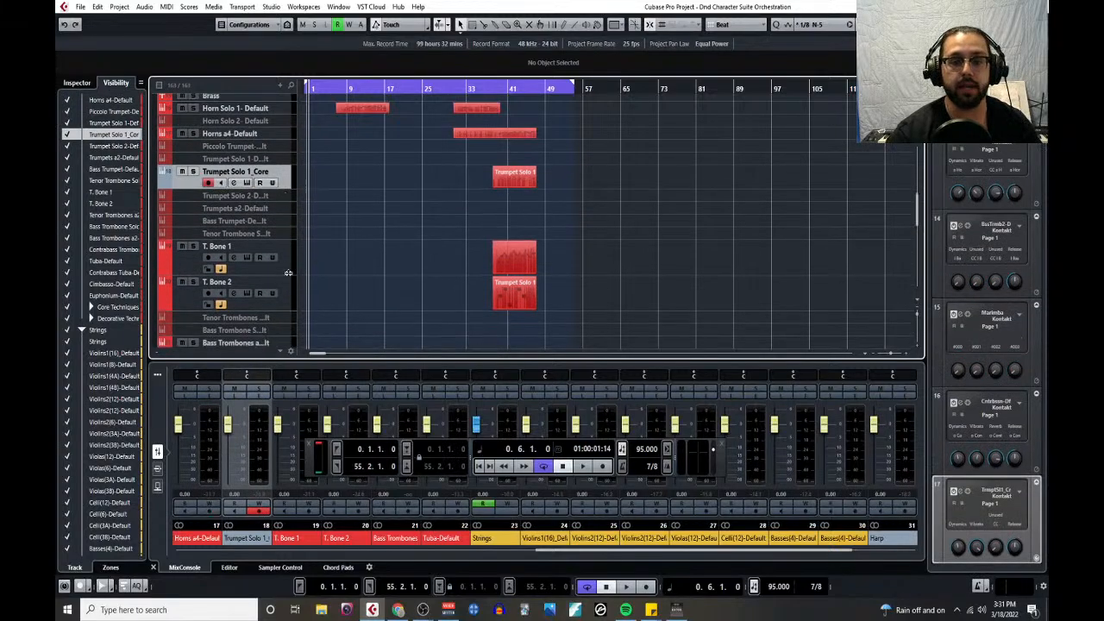
pyautogui.moveTo(285, 275)
pyautogui.mouseDown()
pyautogui.moveTo(289, 246)
pyautogui.moveTo(288, 257)
pyautogui.mouseUp()
pyautogui.moveTo(278, 317); pyautogui.dragTo(281, 313)
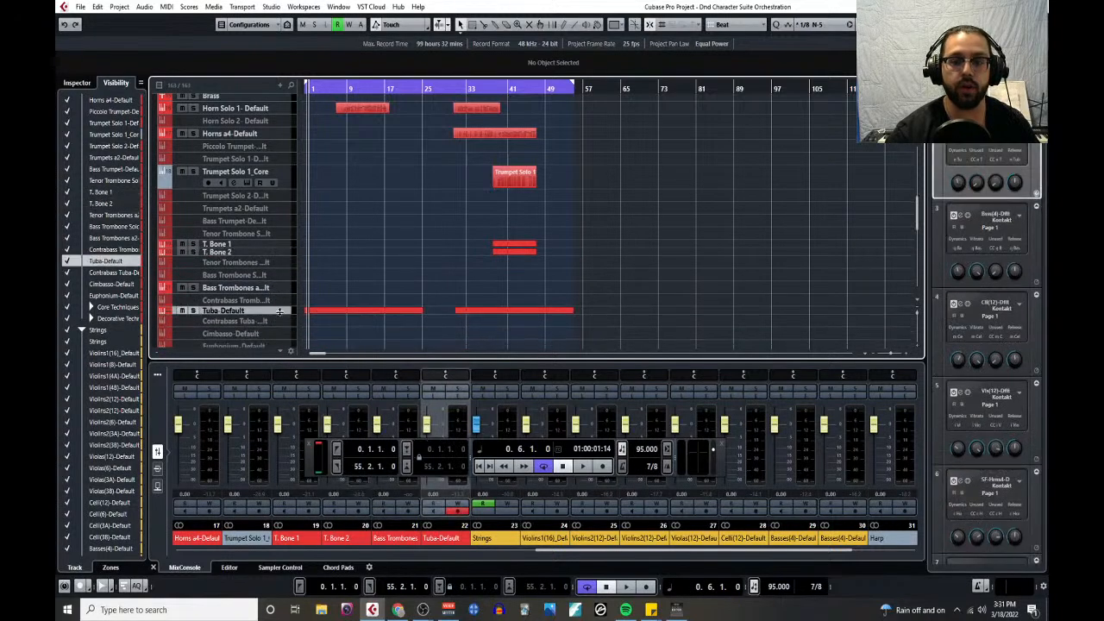
pyautogui.scroll(3, 284, 237)
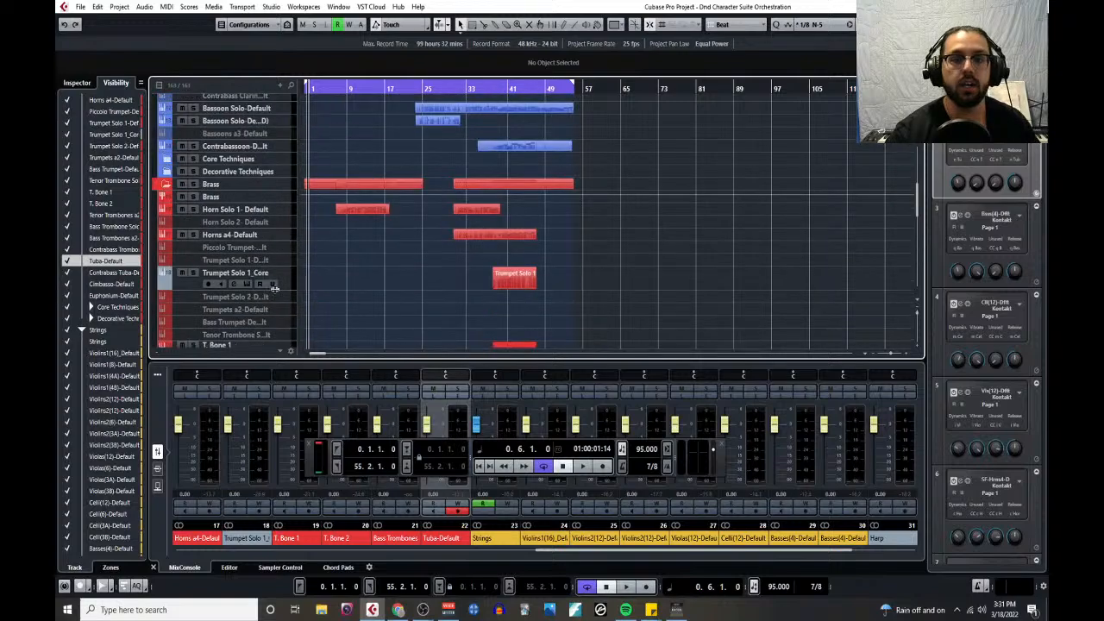
pyautogui.moveTo(281, 288); pyautogui.dragTo(284, 270)
# - Look over the arrangement from the sketch and woodwinds through the brass and strings to the percussion tracks
pyautogui.scroll(6, 284, 269)
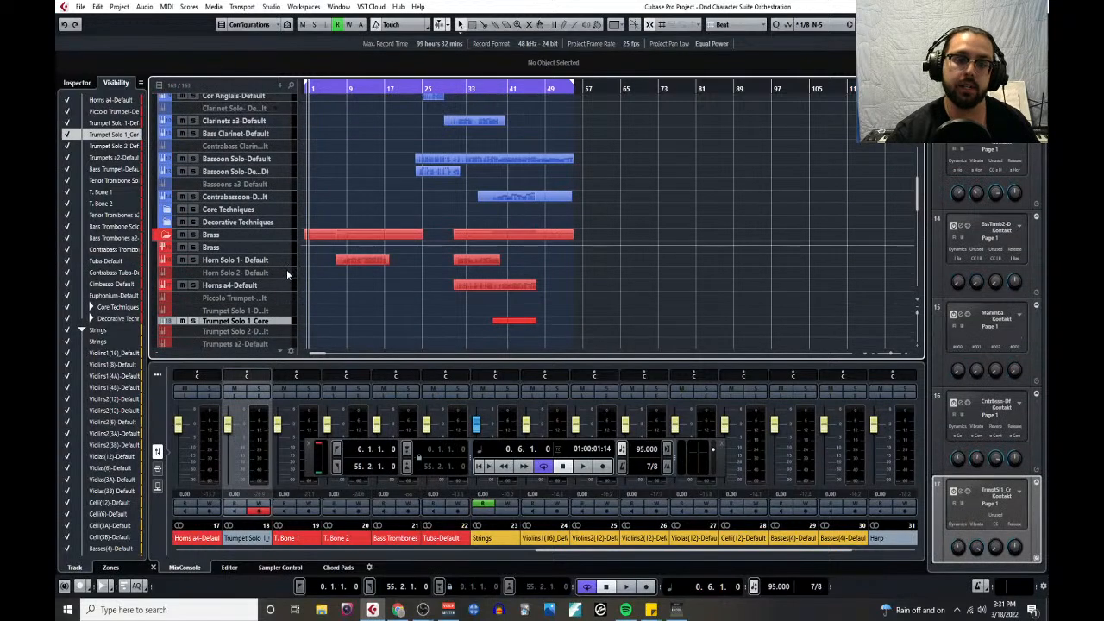
pyautogui.scroll(3, 280, 269)
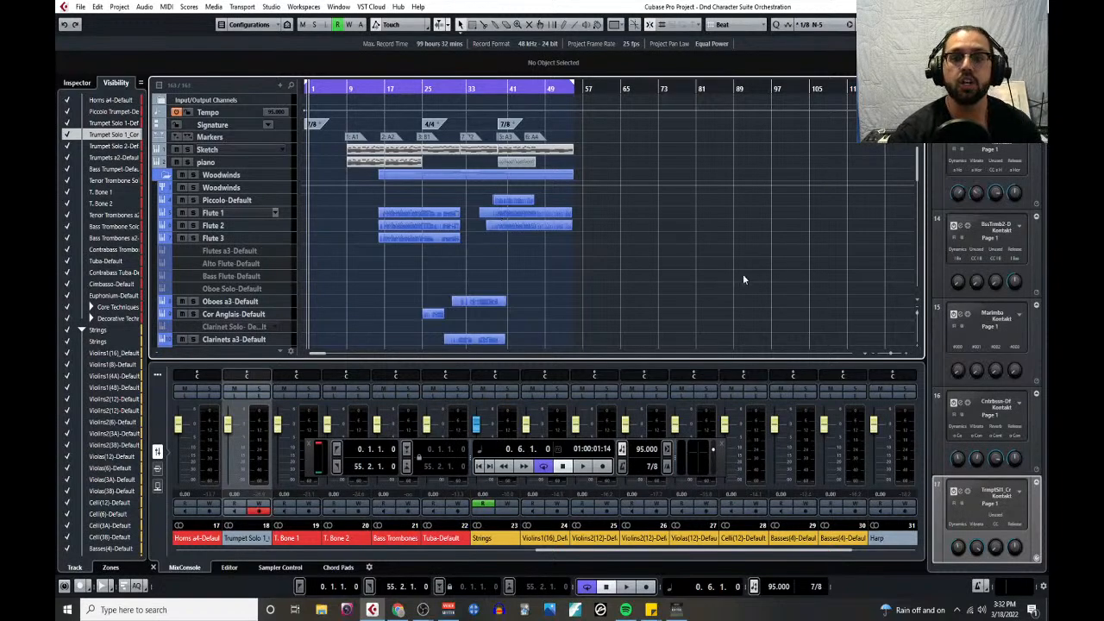
pyautogui.scroll(-5, 441, 258)
pyautogui.scroll(5, 441, 259)
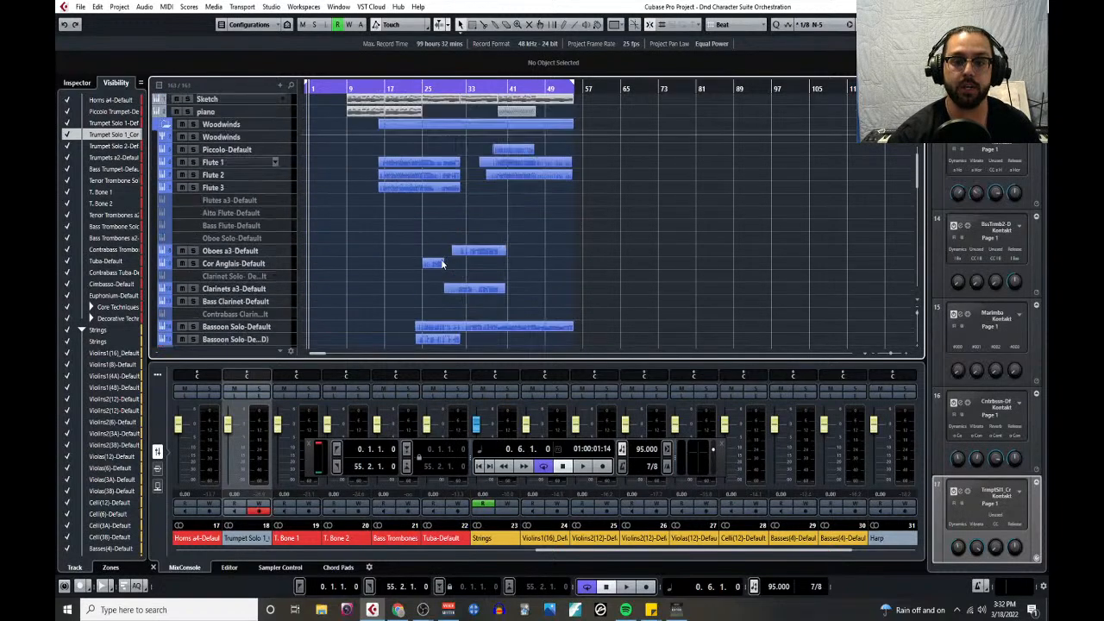
pyautogui.scroll(-6, 439, 262)
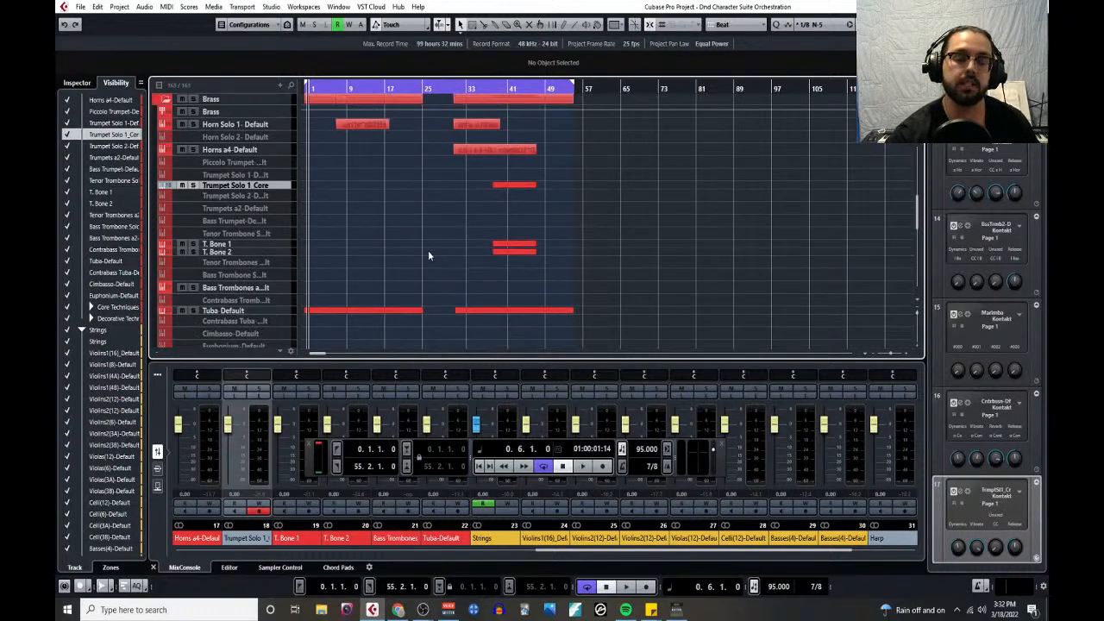
pyautogui.scroll(-10, 428, 251)
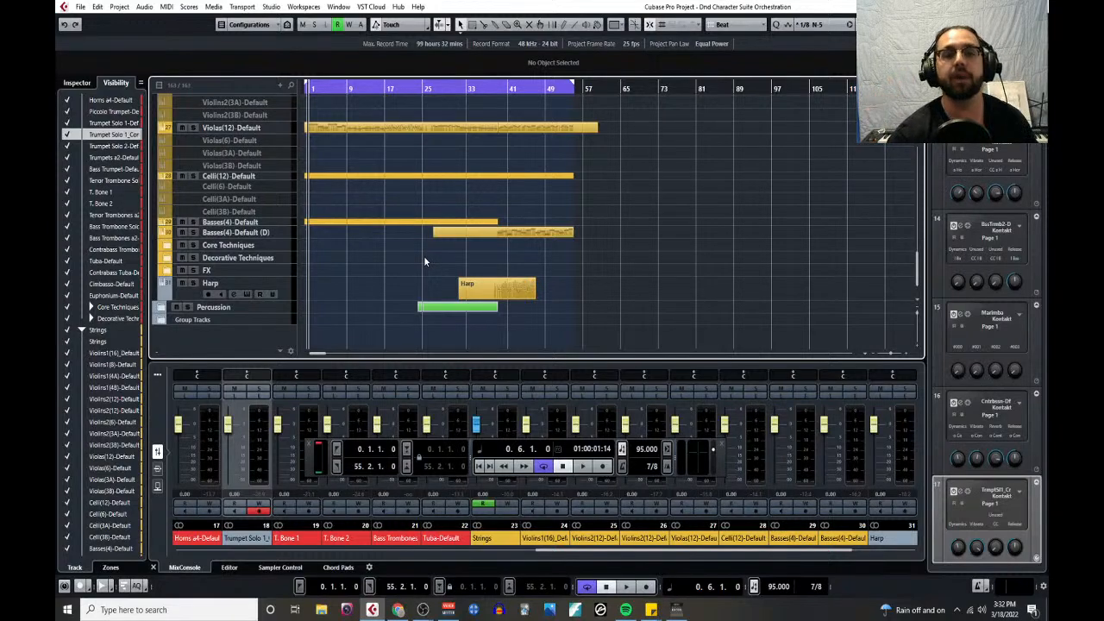
# - Reduce the Harp track's height to a slim row
pyautogui.scroll(16, 384, 323)
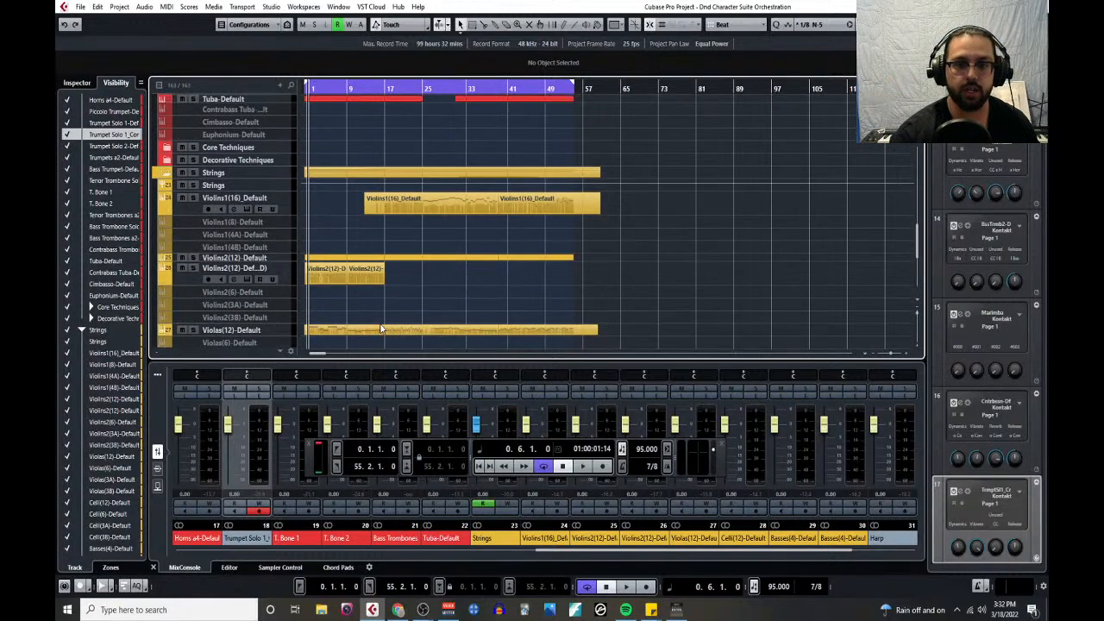
pyautogui.scroll(-16, 364, 308)
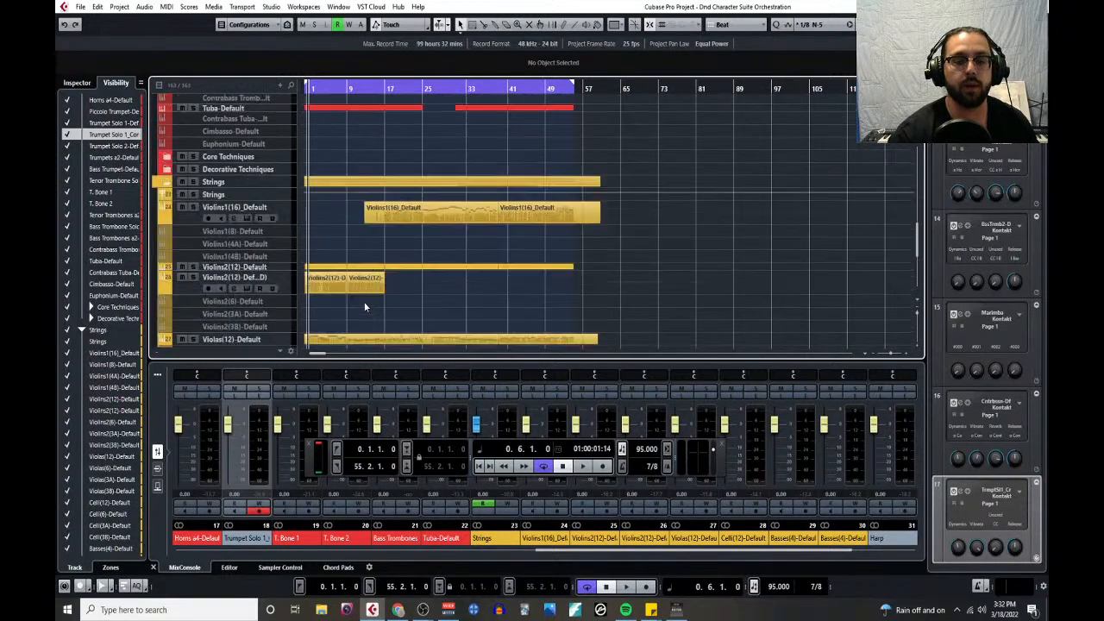
pyautogui.moveTo(283, 300); pyautogui.dragTo(282, 286)
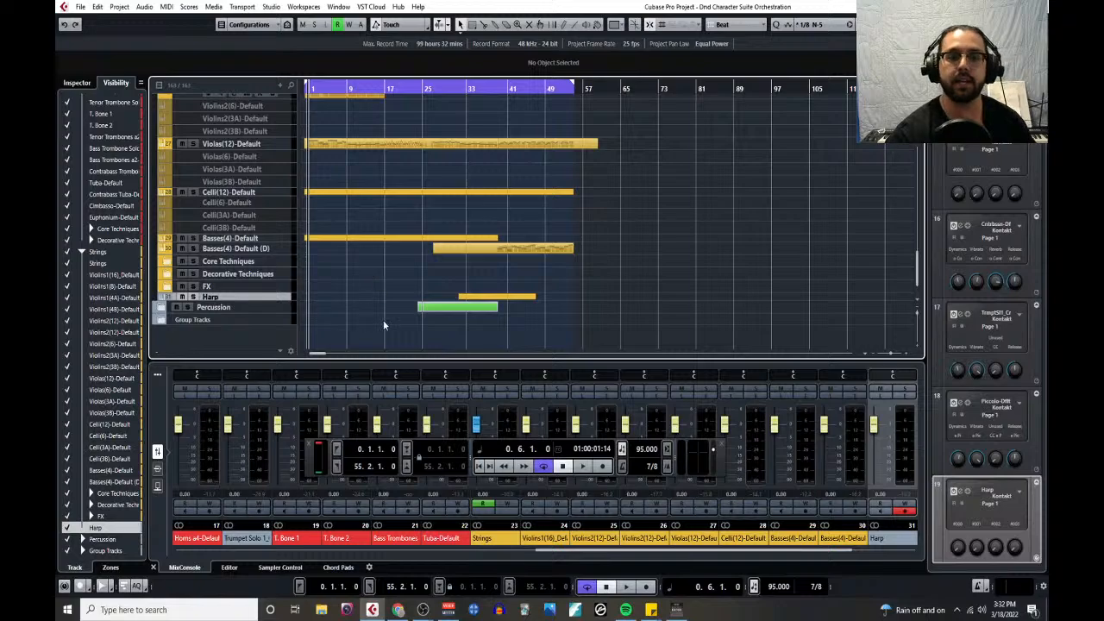
# - Return the playback position to the project start and play the arrangement, viewing the brass and woodwind tracks while it runs
pyautogui.scroll(10, 395, 300)
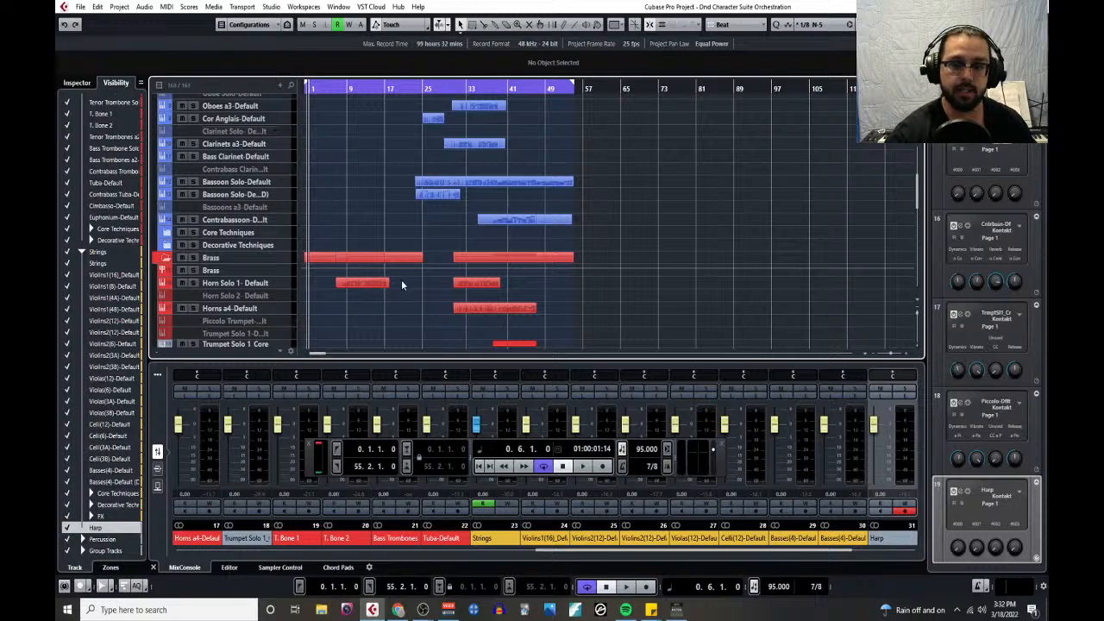
pyautogui.scroll(-10, 400, 267)
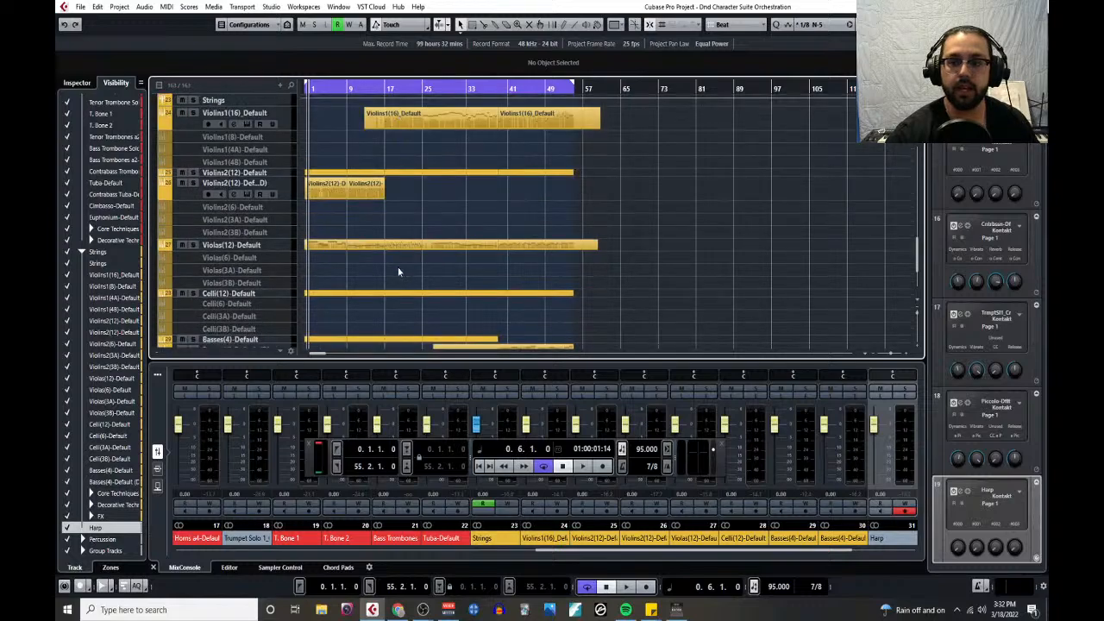
pyautogui.scroll(5, 398, 272)
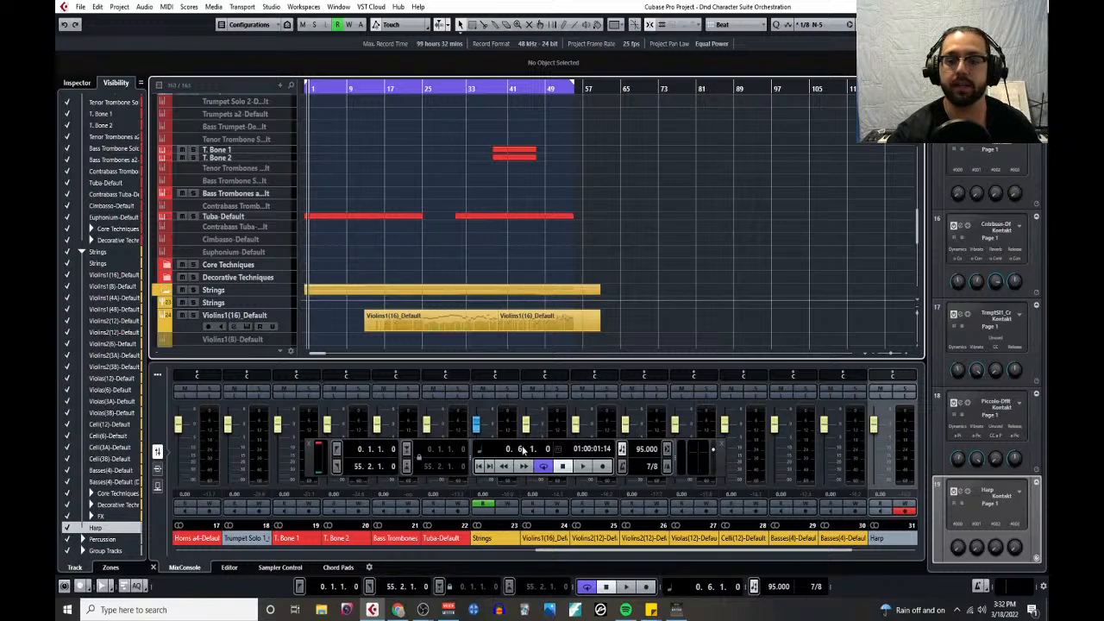
pyautogui.click(480, 467)
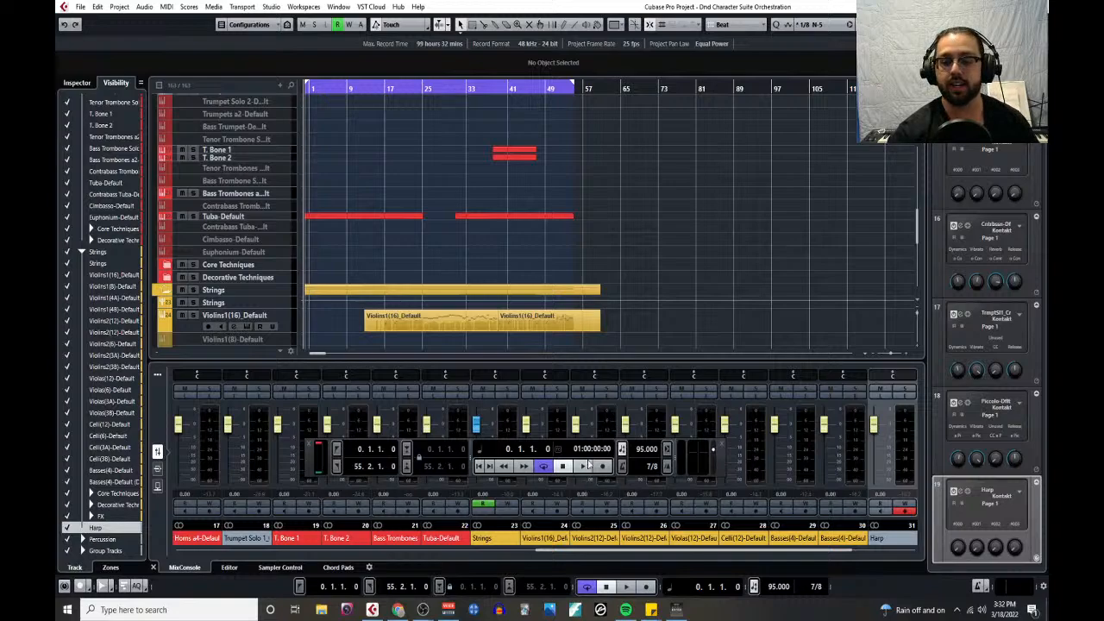
pyautogui.click(587, 466)
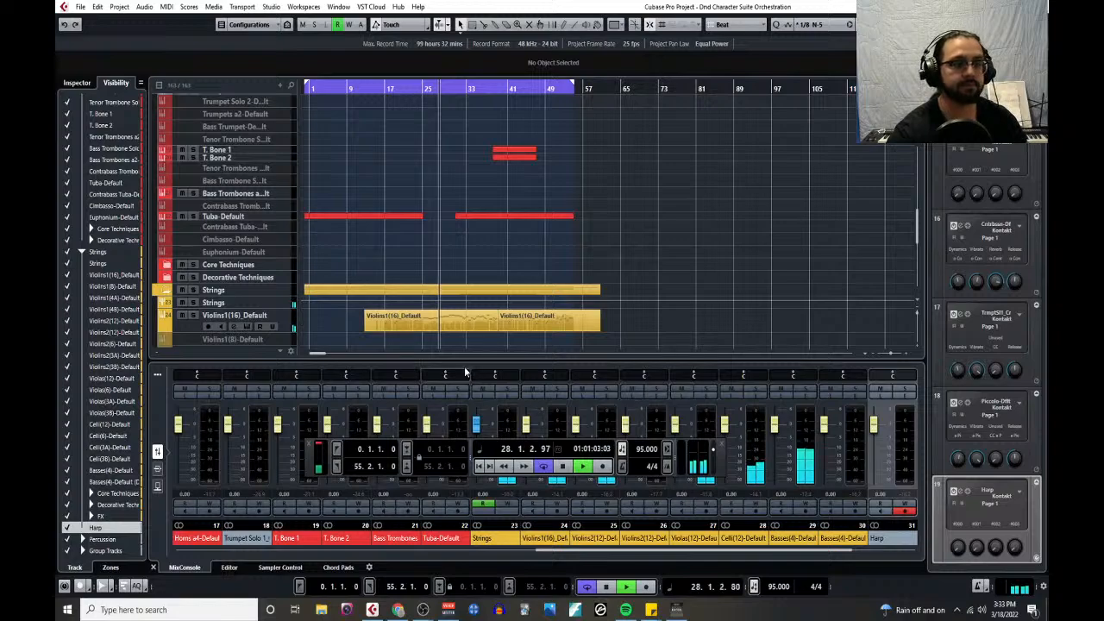
pyautogui.scroll(4, 436, 298)
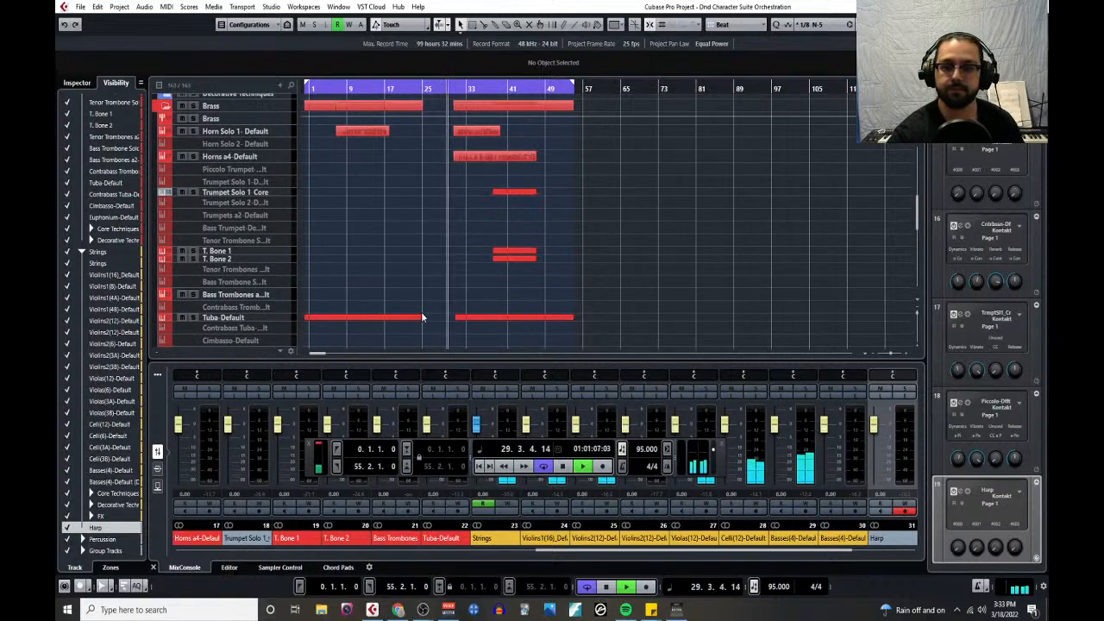
pyautogui.scroll(8, 421, 318)
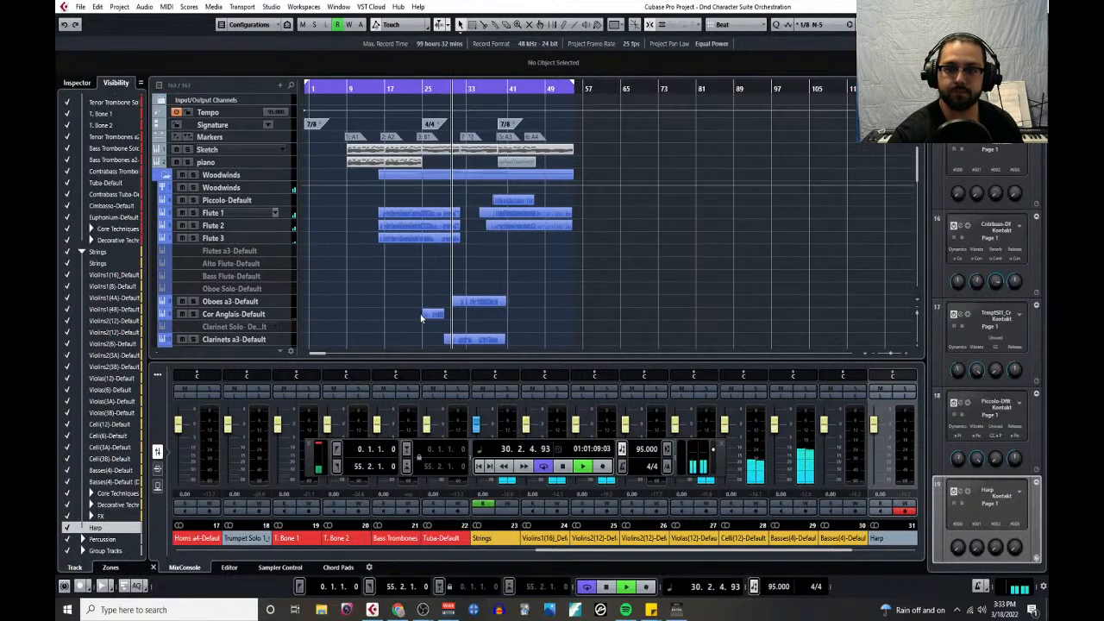
# - Open the long Bassoon Solo part in the Key Editor and close the floating transport panel covering its lanes
pyautogui.scroll(-2, 421, 319)
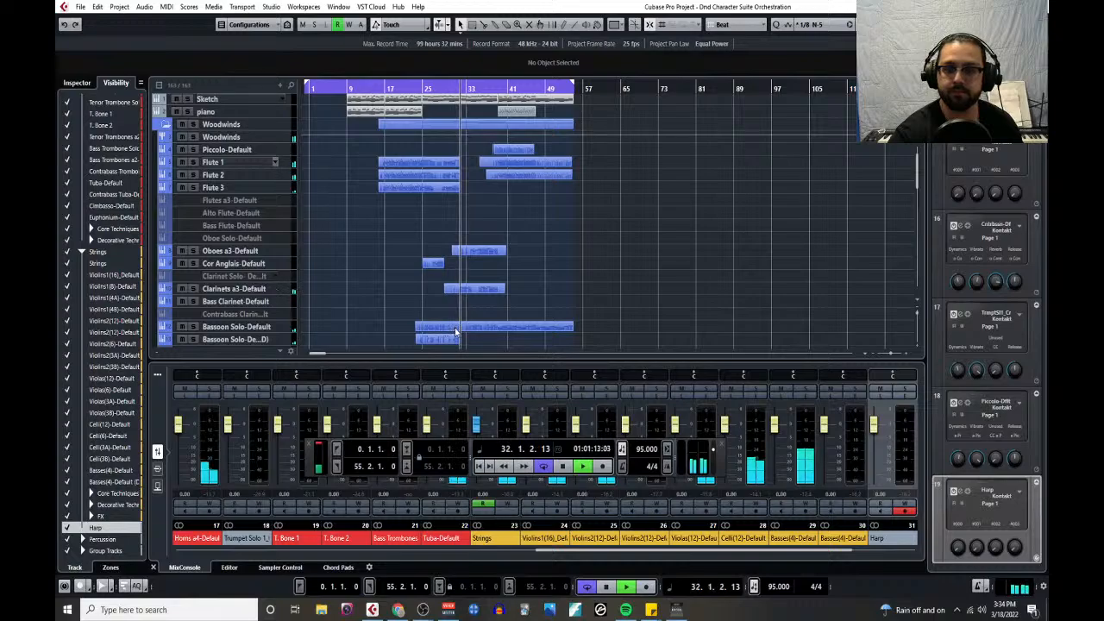
pyautogui.click(453, 328)
pyautogui.click(160, 9)
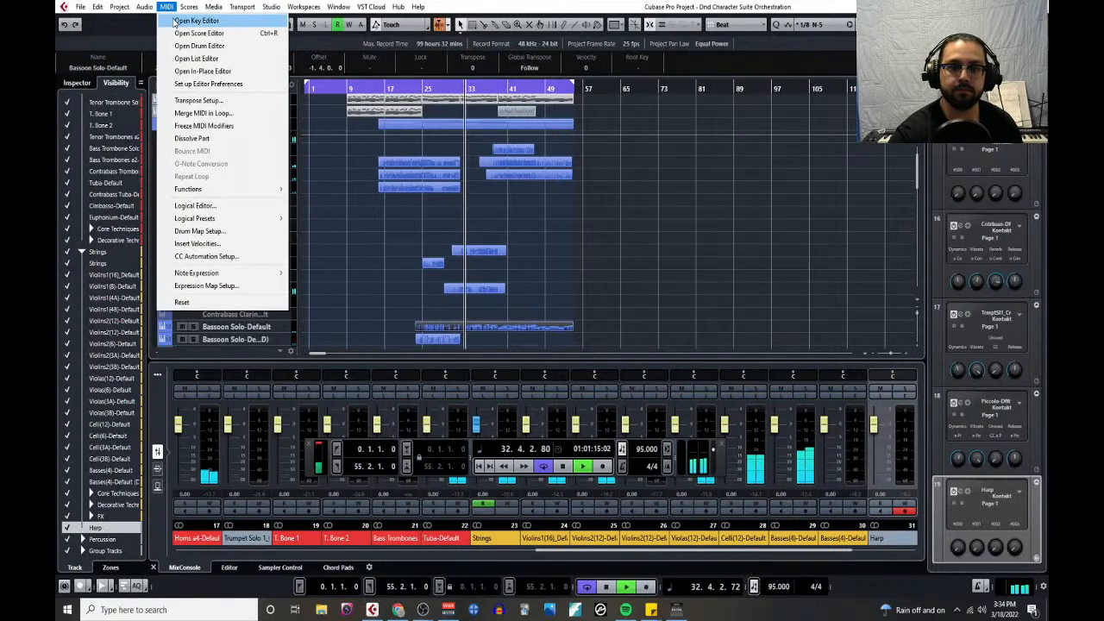
pyautogui.click(181, 24)
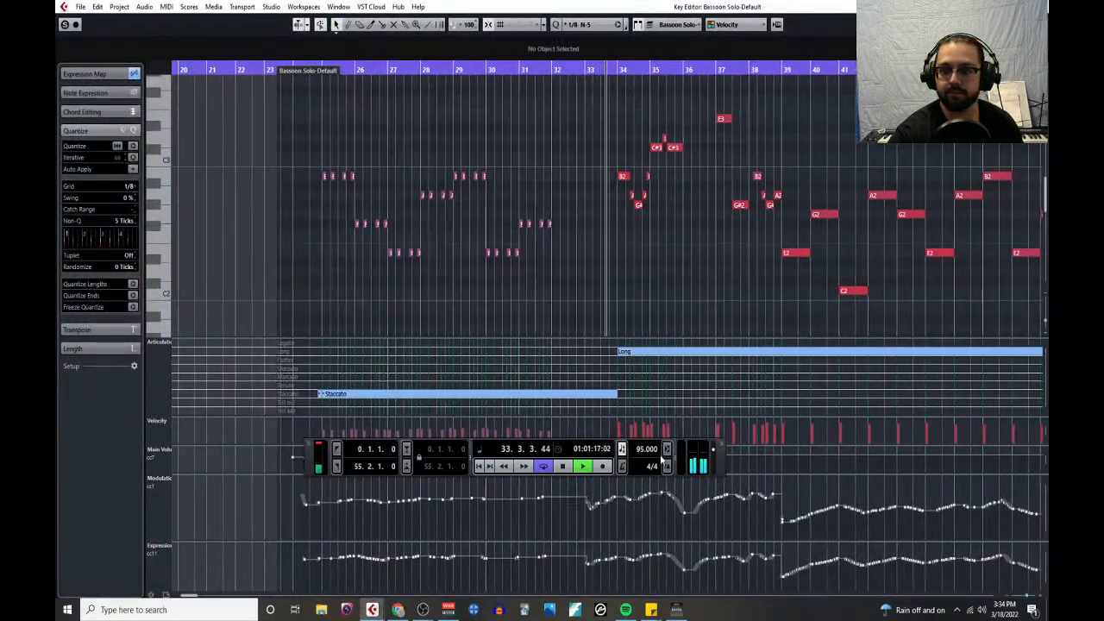
pyautogui.moveTo(308, 452); pyautogui.dragTo(255, 115)
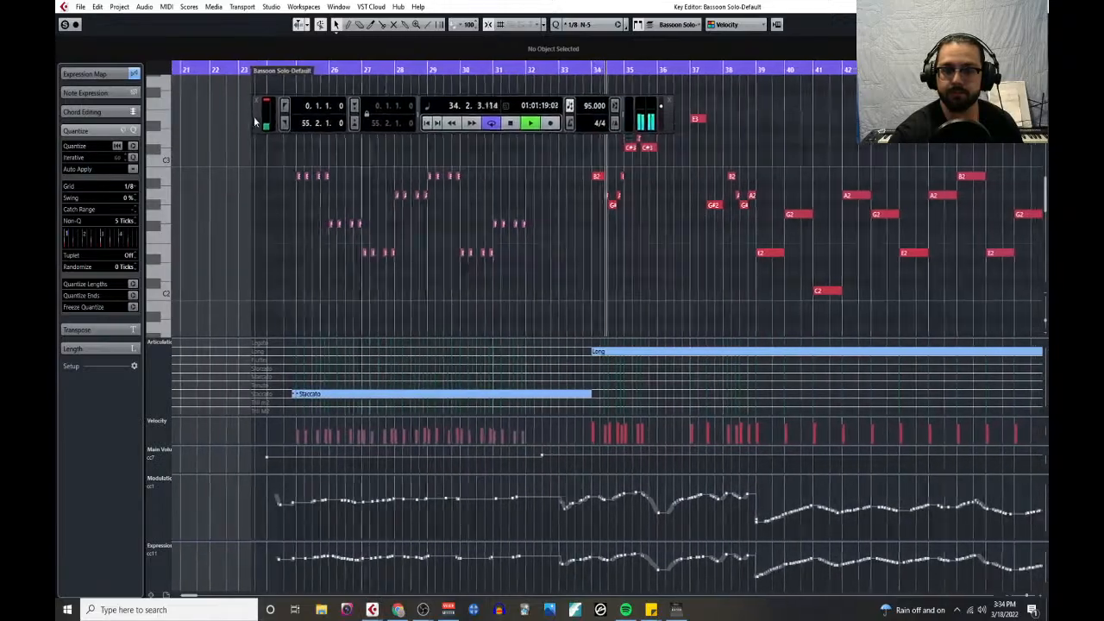
pyautogui.click(257, 96)
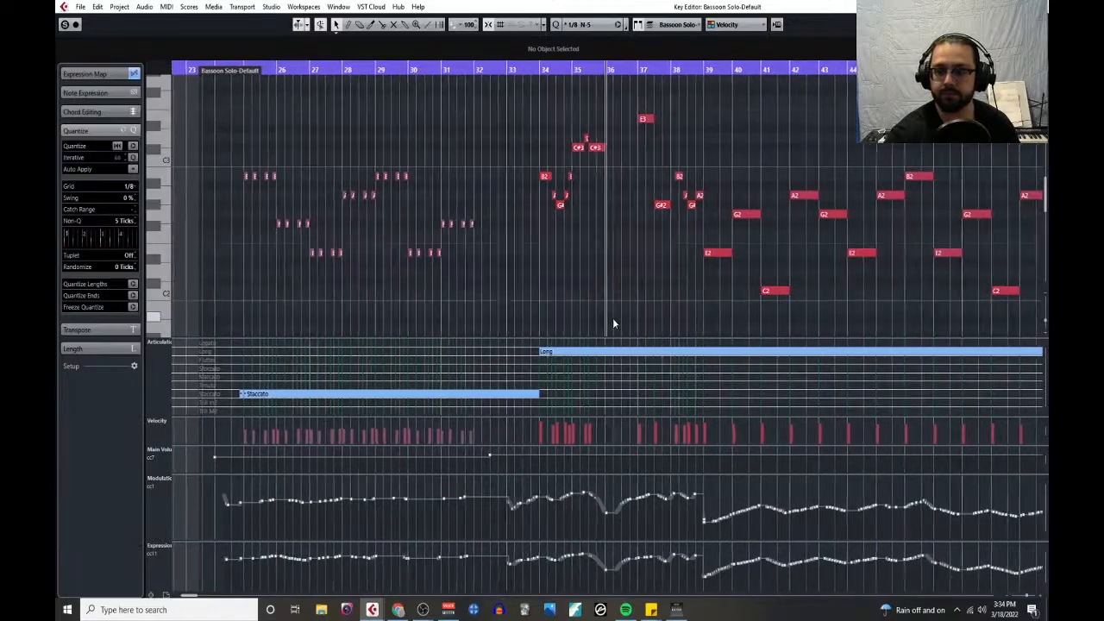
# - Enlarge the Velocity lane of the bassoon part and bring its lower notes into view
pyautogui.press('g')
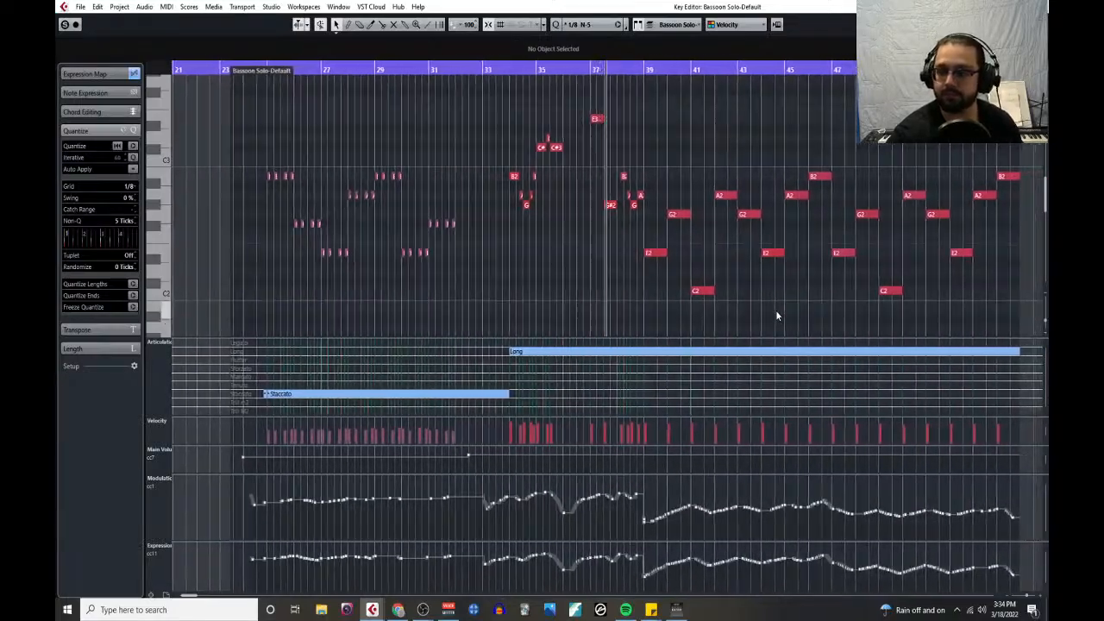
pyautogui.moveTo(682, 413); pyautogui.dragTo(693, 288)
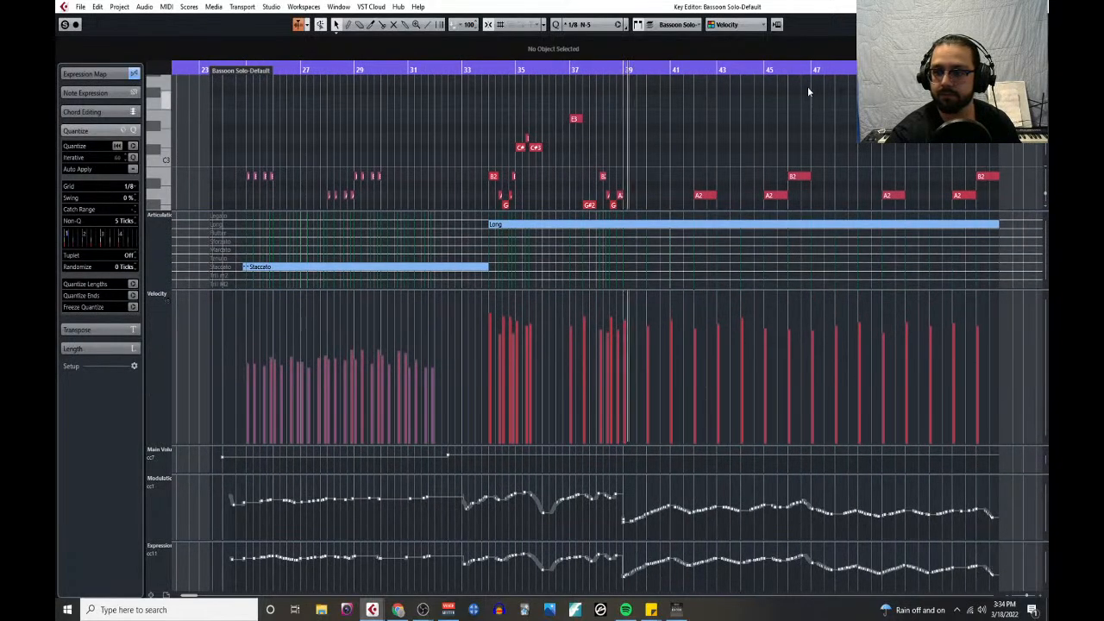
pyautogui.scroll(-3, 802, 138)
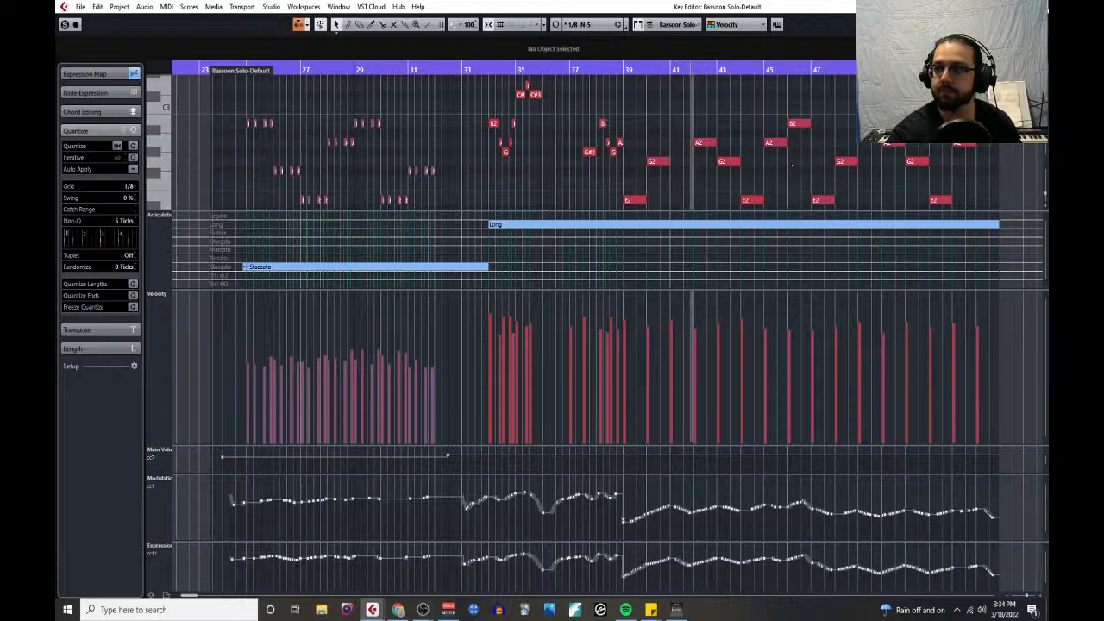
# - Close the Key Editor, follow the string and woodwind tracks during playback, and stop the arrangement near bar 51
pyautogui.click(1038, 7)
pyautogui.scroll(-5, 579, 283)
pyautogui.scroll(-10, 579, 283)
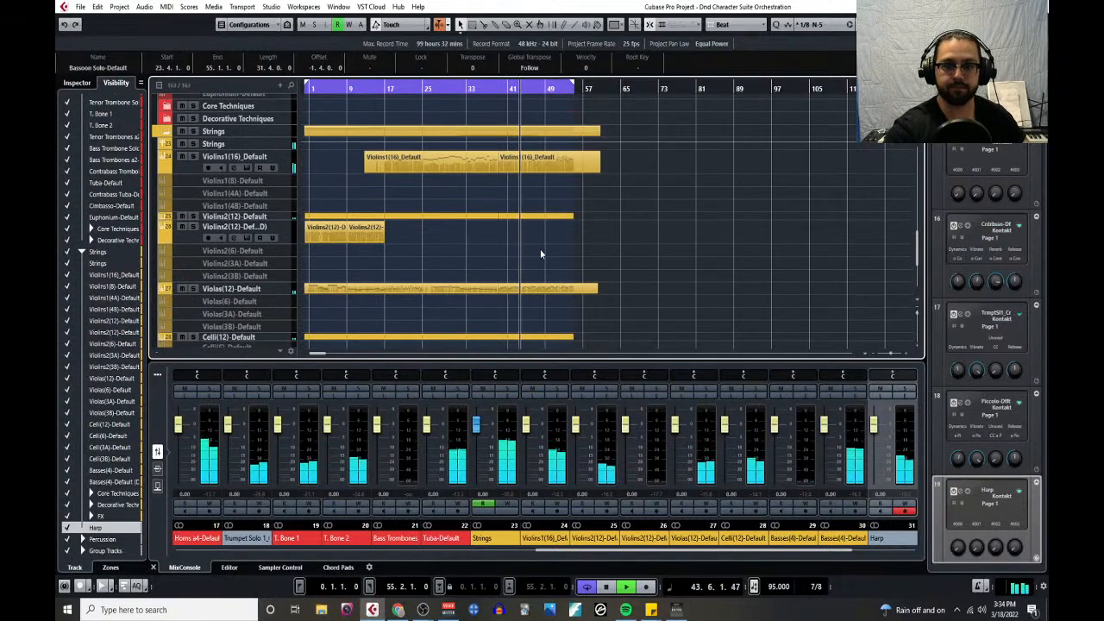
pyautogui.scroll(15, 540, 250)
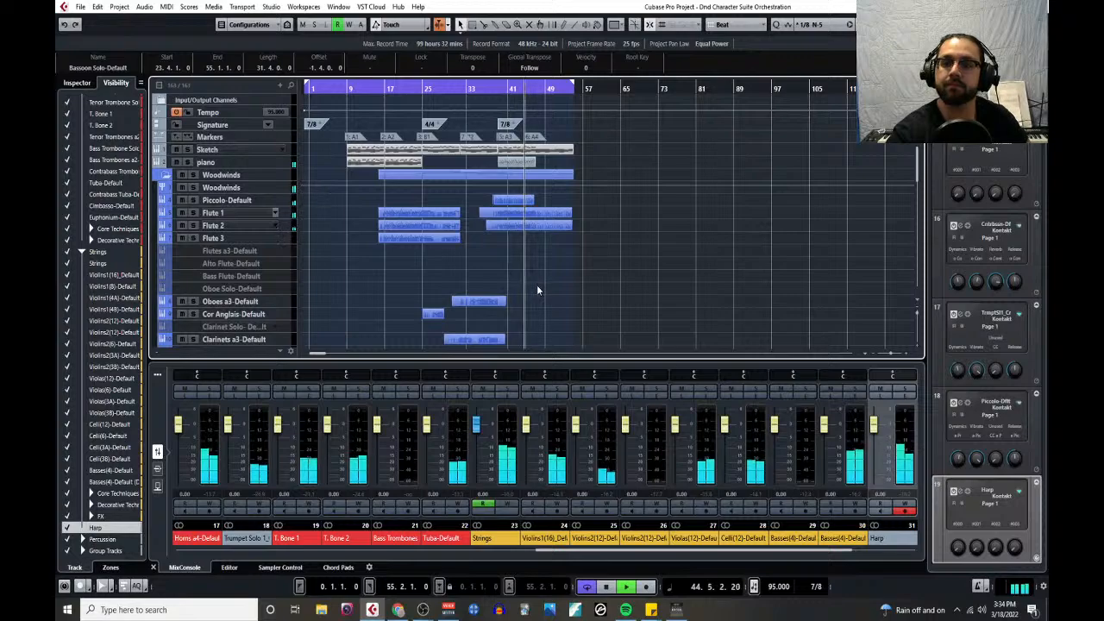
pyautogui.click(609, 591)
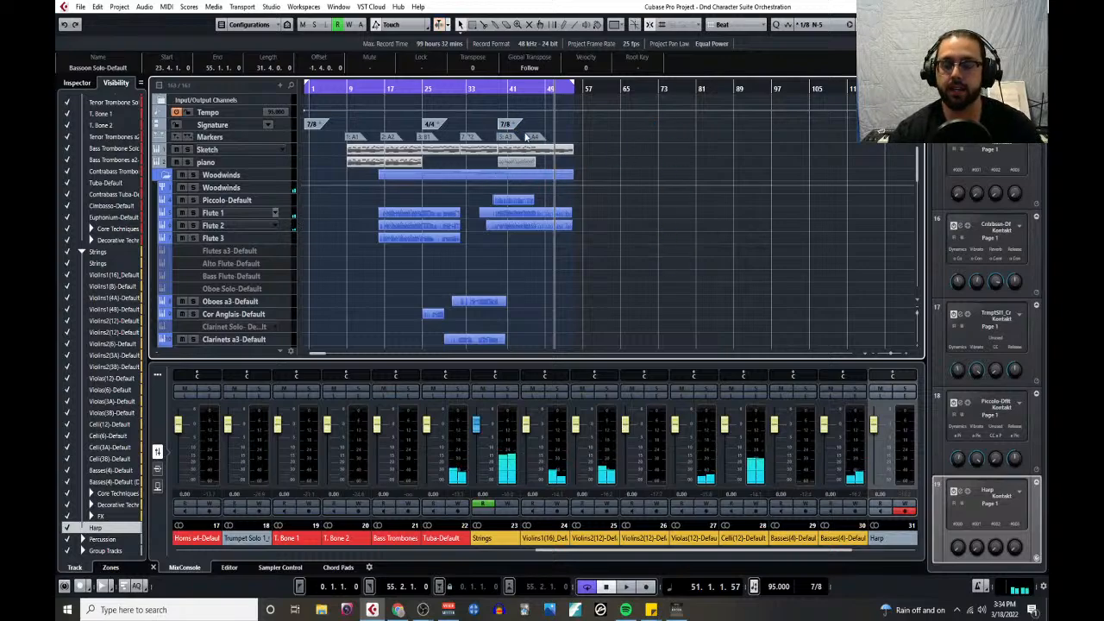
# - Play a short passage from about bar 37 into the A3 section, stop it, and look over the brass tracks there
pyautogui.click(489, 87)
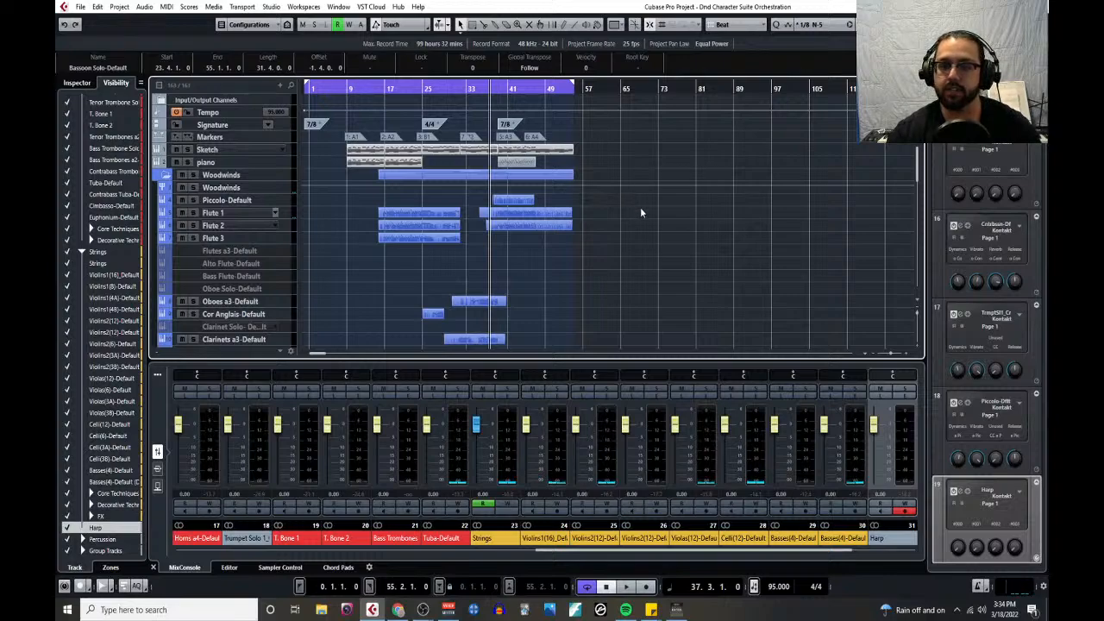
pyautogui.press('space')
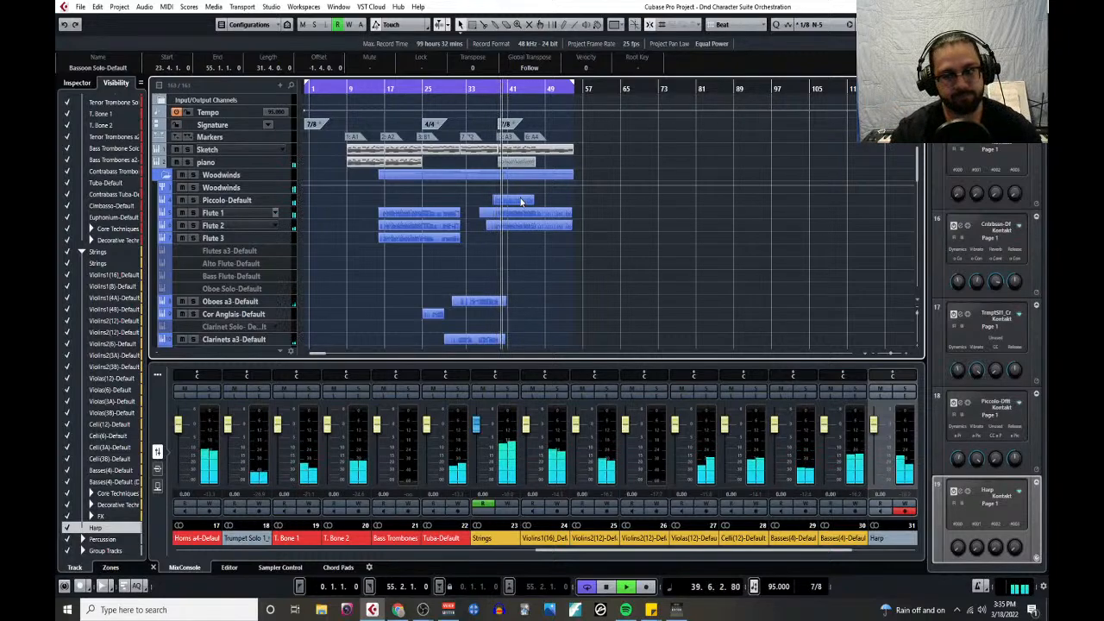
pyautogui.press('space')
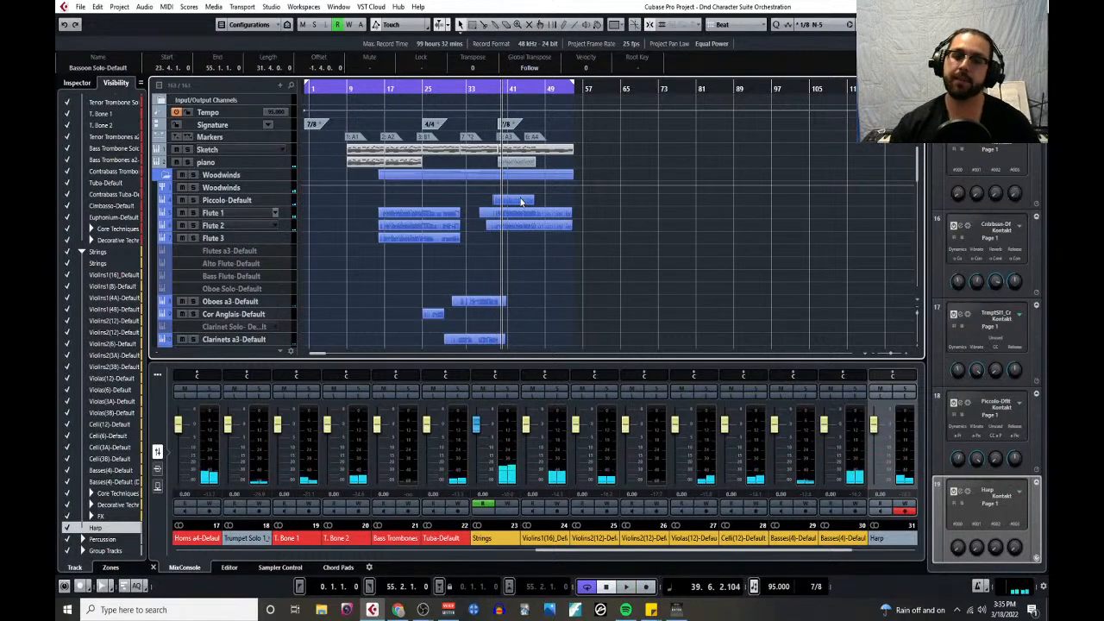
pyautogui.scroll(-5, 604, 259)
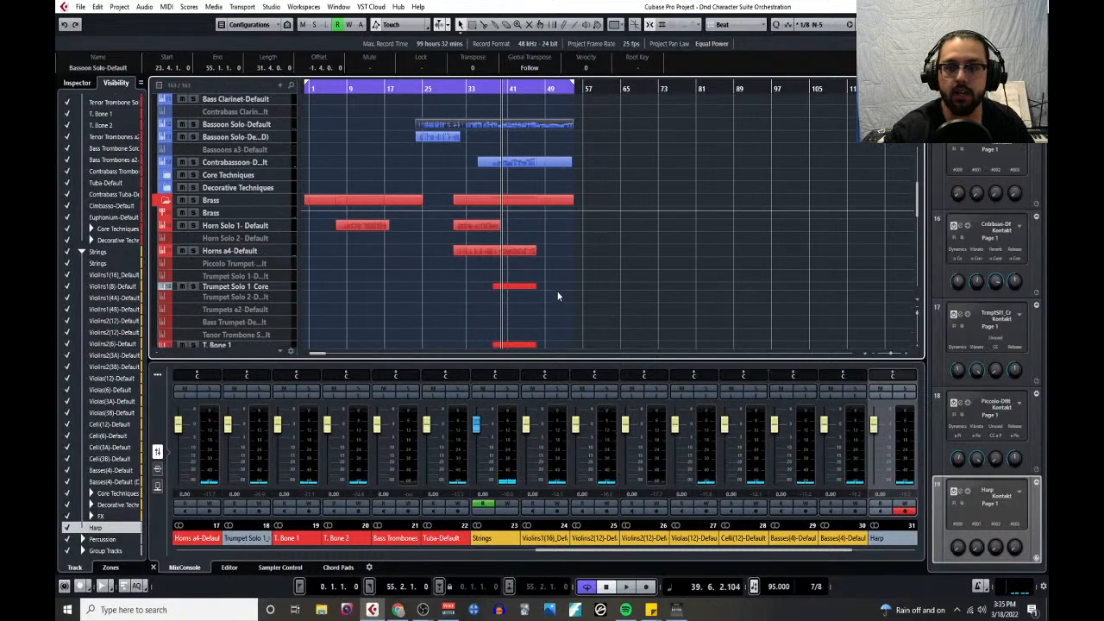
pyautogui.scroll(-4, 558, 295)
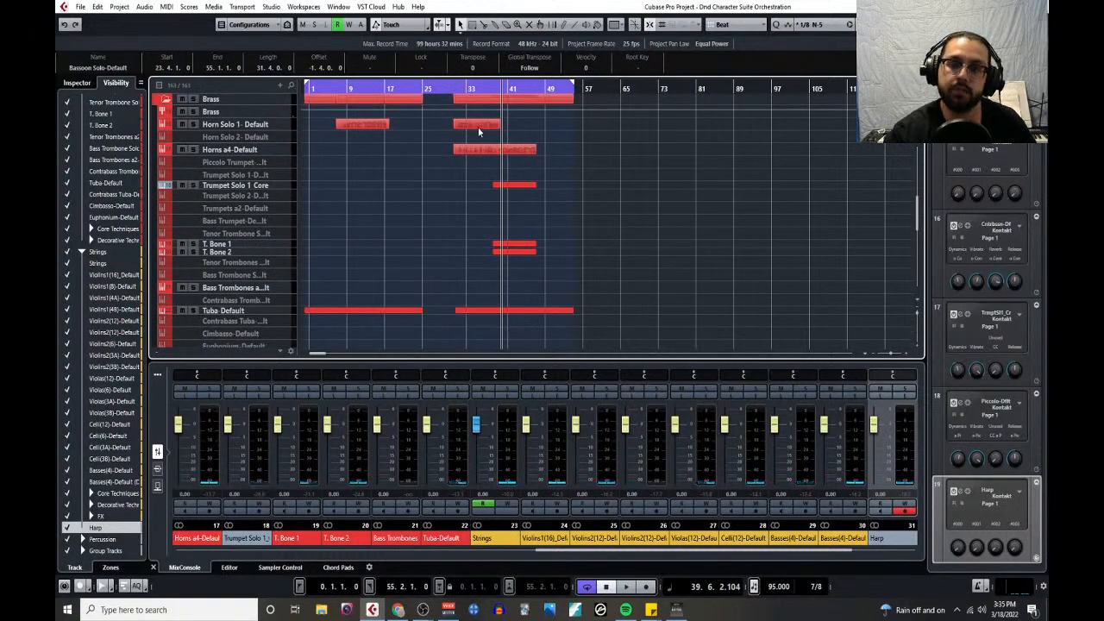
pyautogui.scroll(-2, 521, 226)
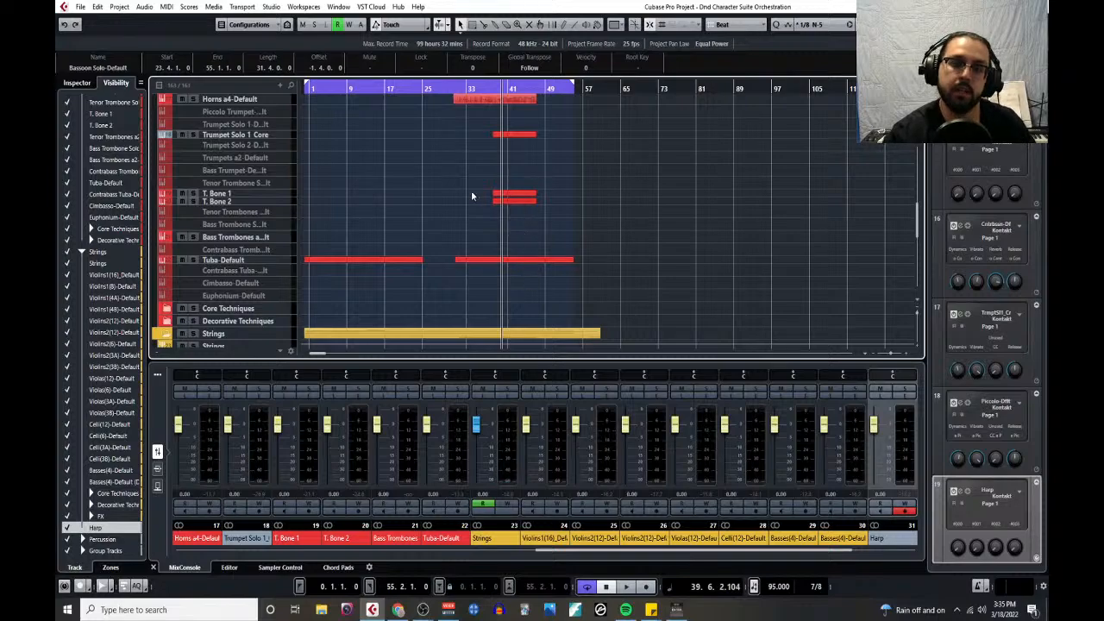
pyautogui.scroll(4, 561, 274)
pyautogui.scroll(4, 563, 273)
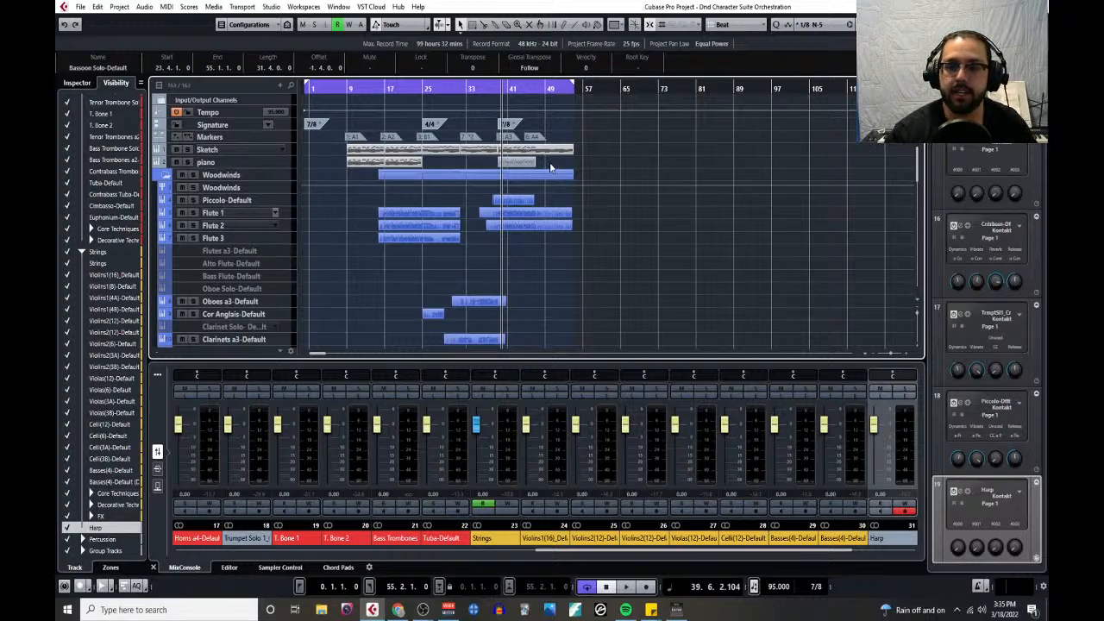
# - Place the playback position in bar 43 and collapse the Woodwinds, Brass and Strings folders
pyautogui.click(521, 89)
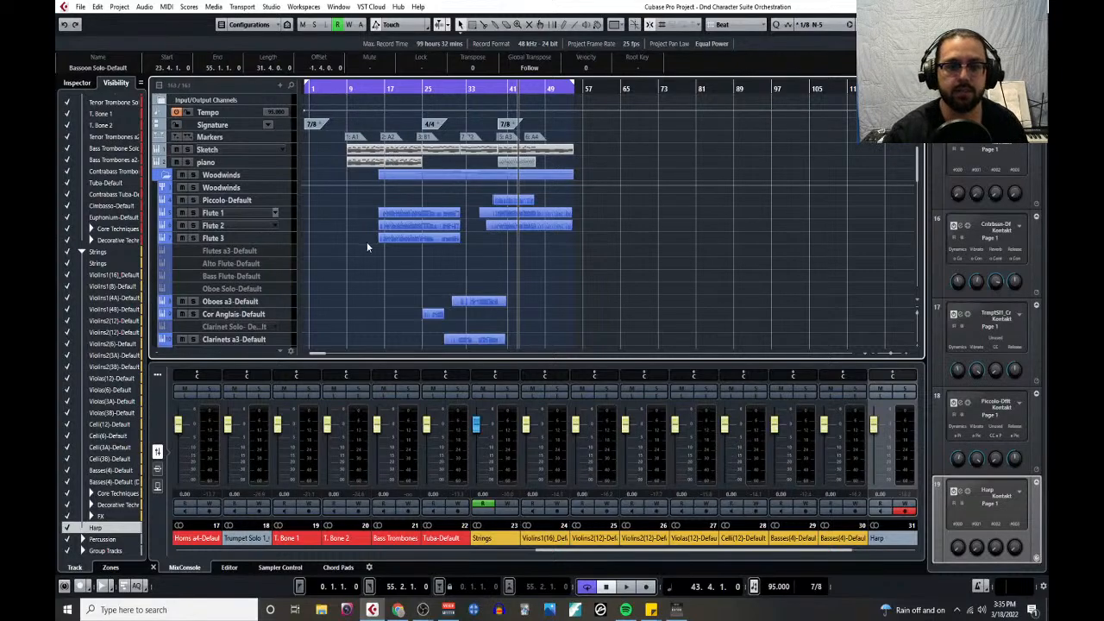
pyautogui.scroll(-2, 367, 246)
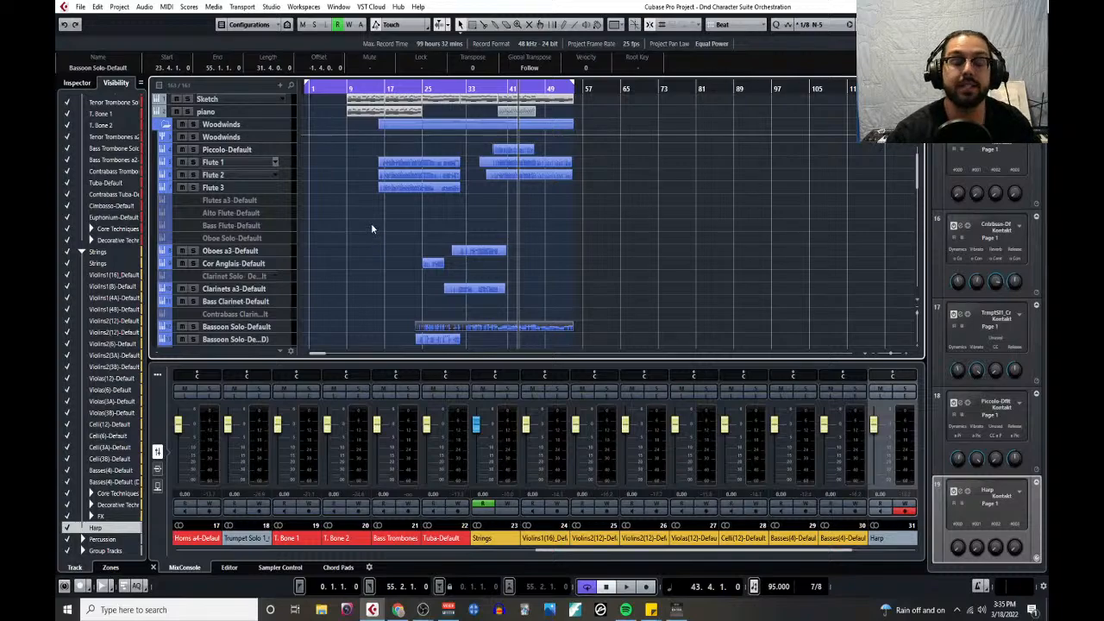
pyautogui.scroll(2, 367, 221)
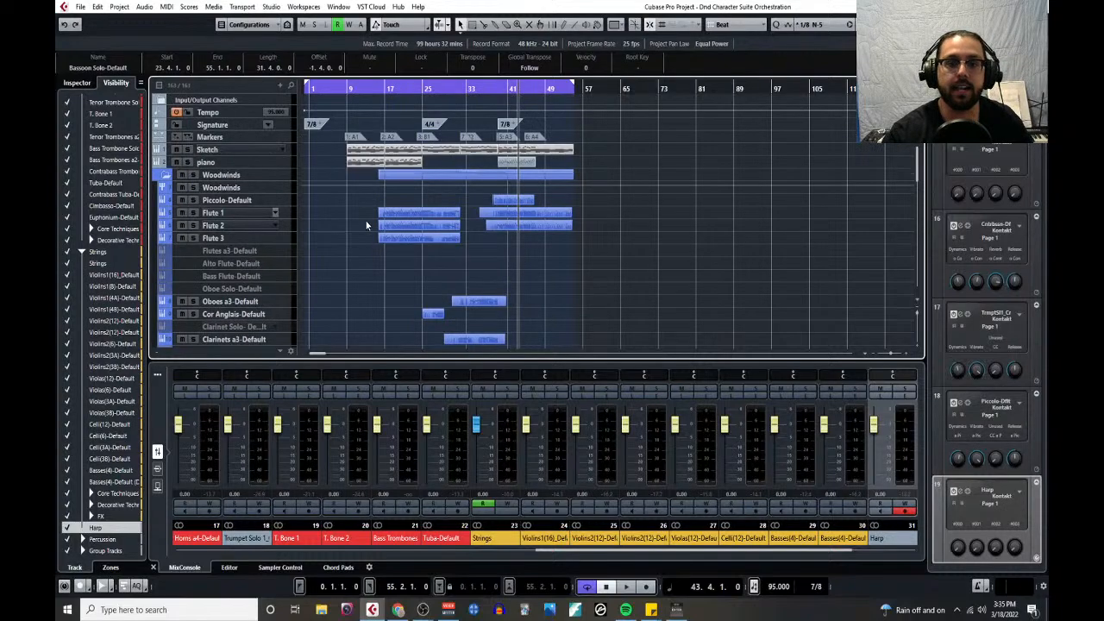
pyautogui.click(165, 175)
pyautogui.click(167, 188)
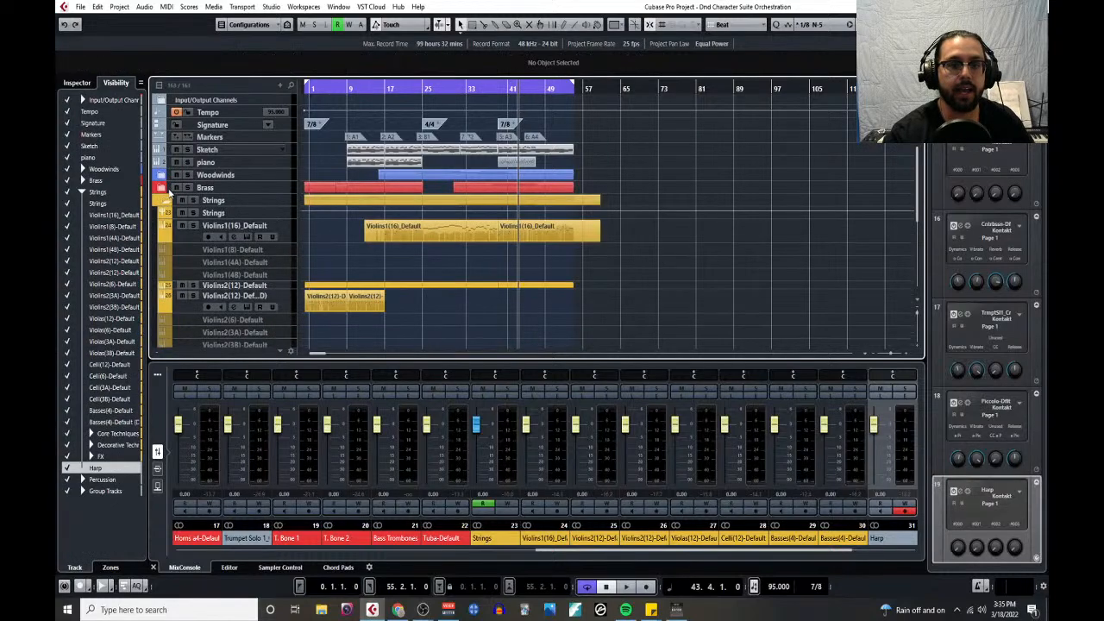
pyautogui.click(167, 200)
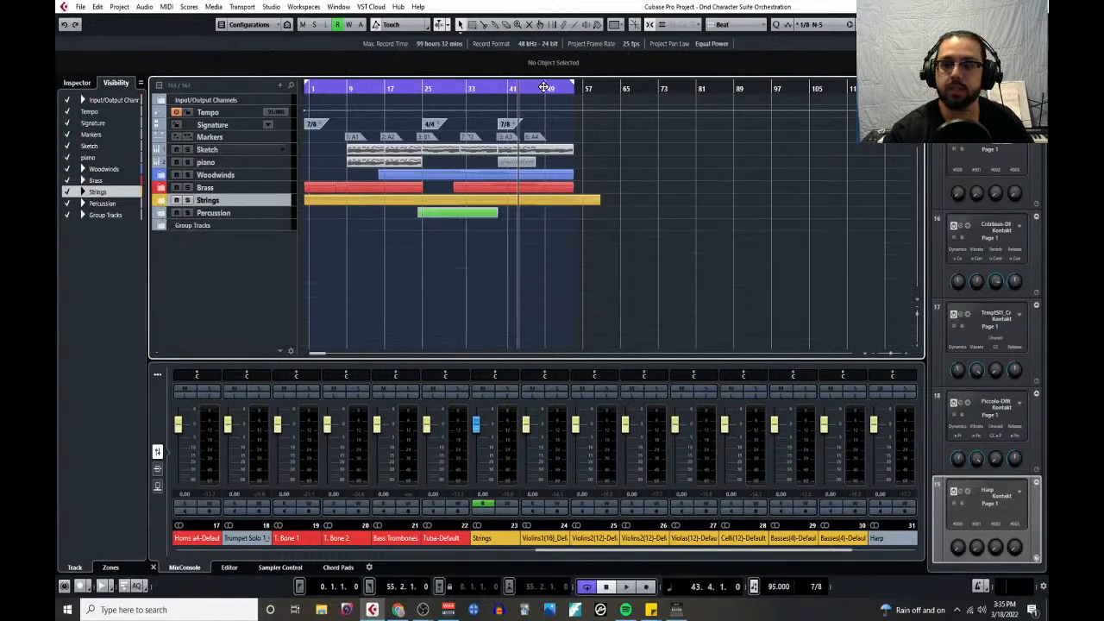
# - Set the cycle range from bar 1 to bar 9 and expand the Percussion folder
pyautogui.moveTo(573, 83); pyautogui.dragTo(346, 116)
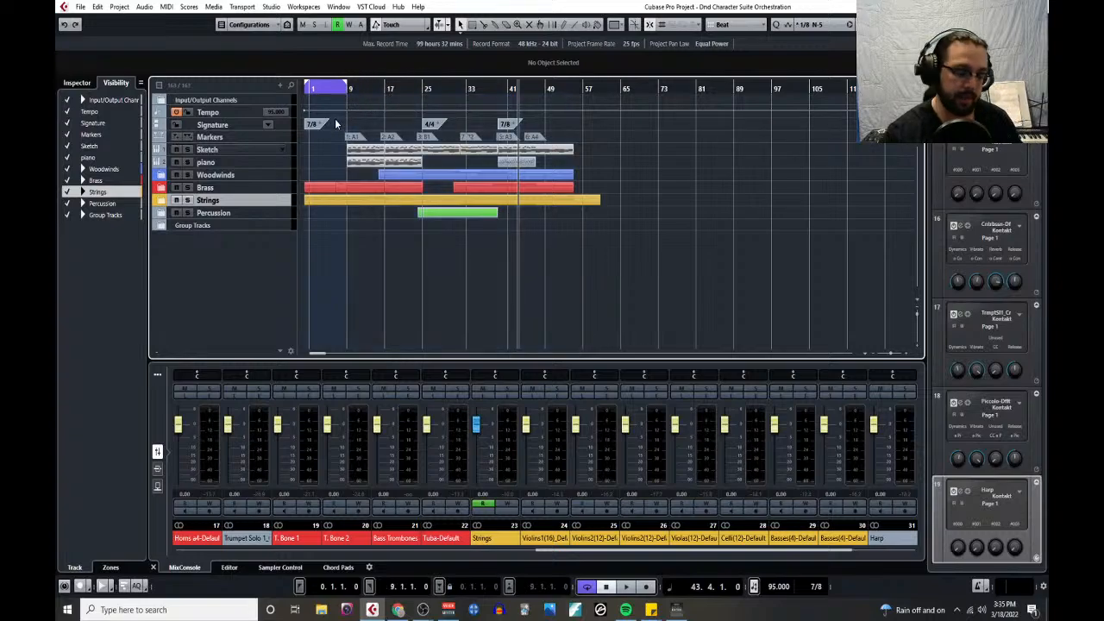
pyautogui.scroll(5, 341, 143)
pyautogui.hscroll(-3, 342, 140)
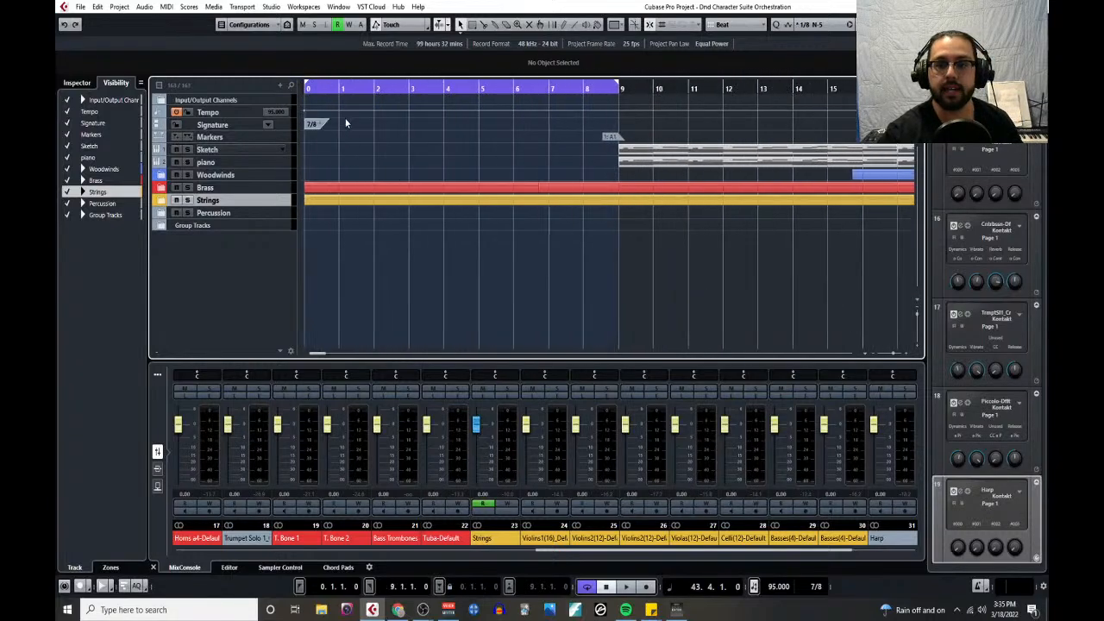
pyautogui.moveTo(308, 86); pyautogui.dragTo(341, 97)
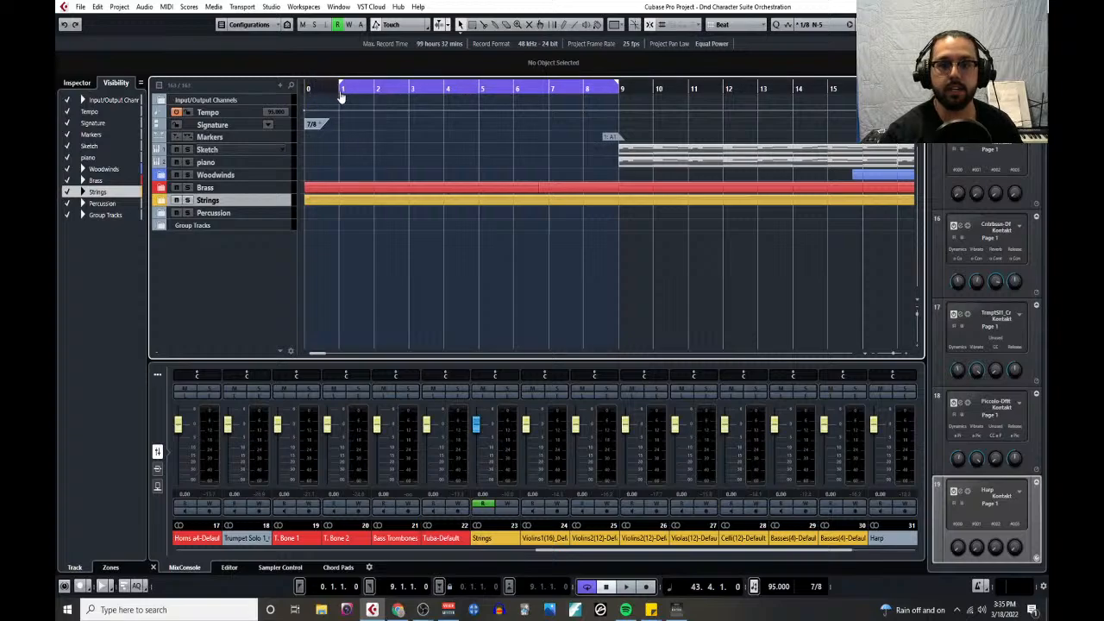
pyautogui.click(161, 213)
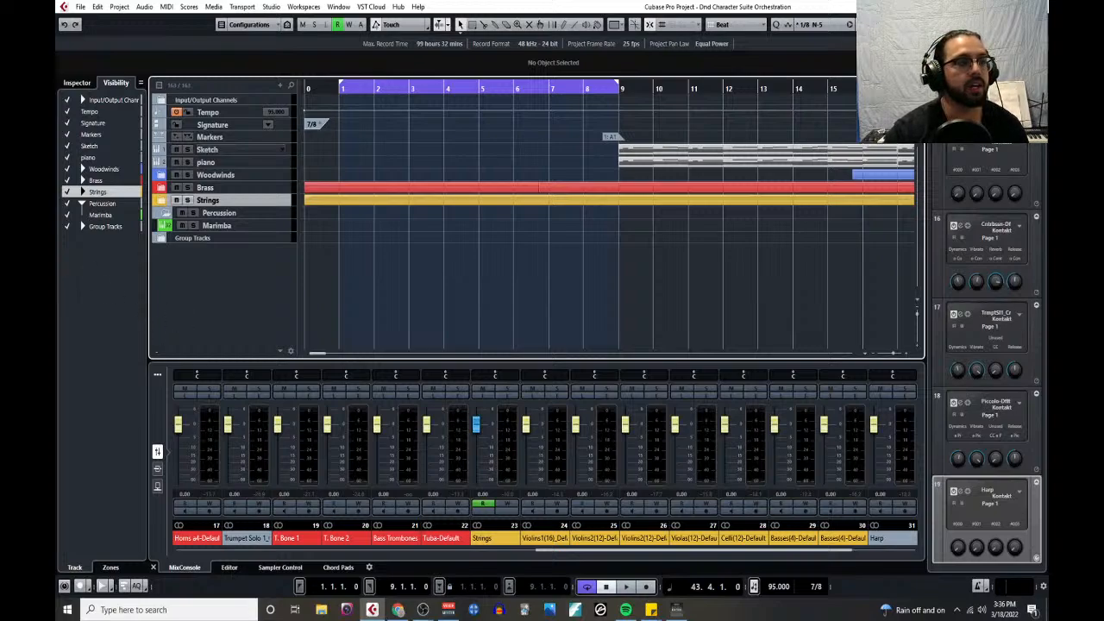
# - Switch to the Composing Book/Class Outline PDF in Chrome and look over its goals, terminal objectives and basic approach
pyautogui.moveTo(55, 119); pyautogui.dragTo(321, 1)
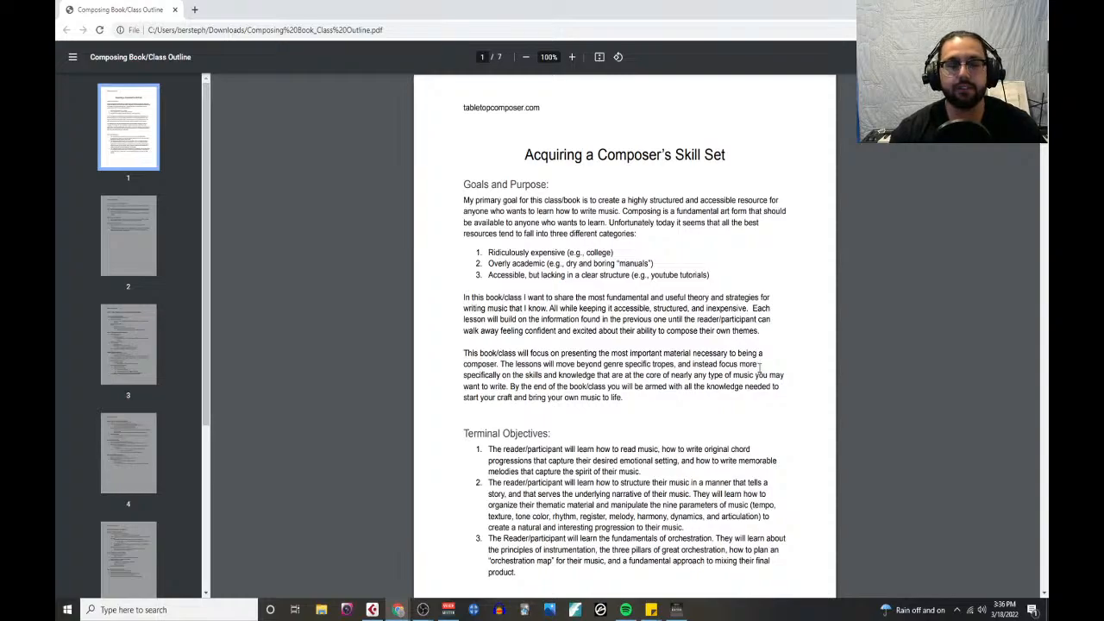
pyautogui.scroll(-5, 723, 380)
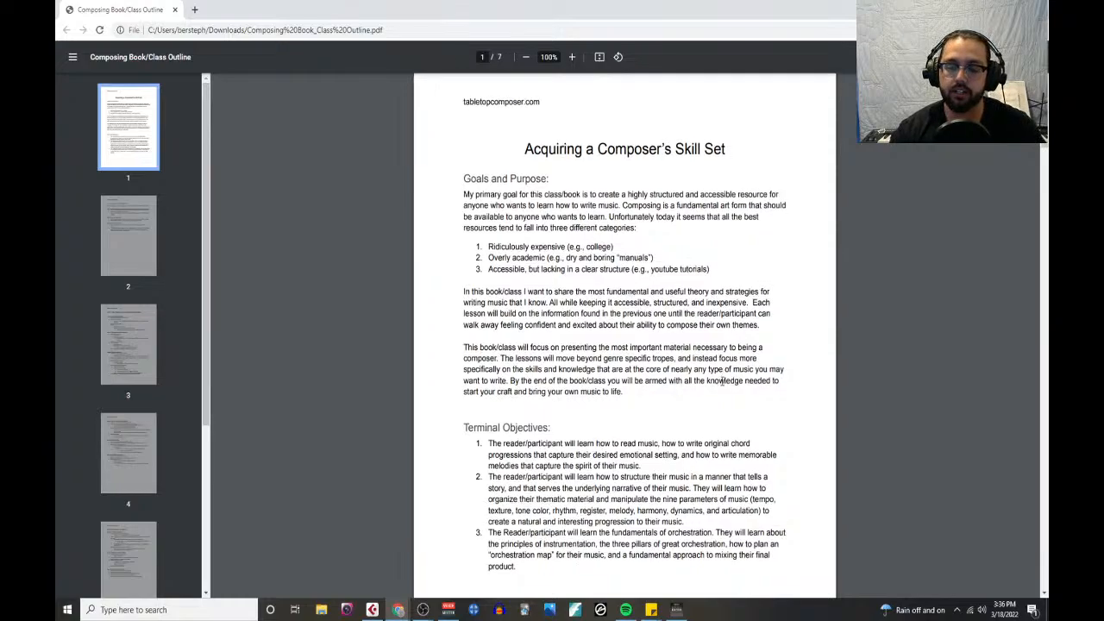
pyautogui.scroll(-2, 723, 380)
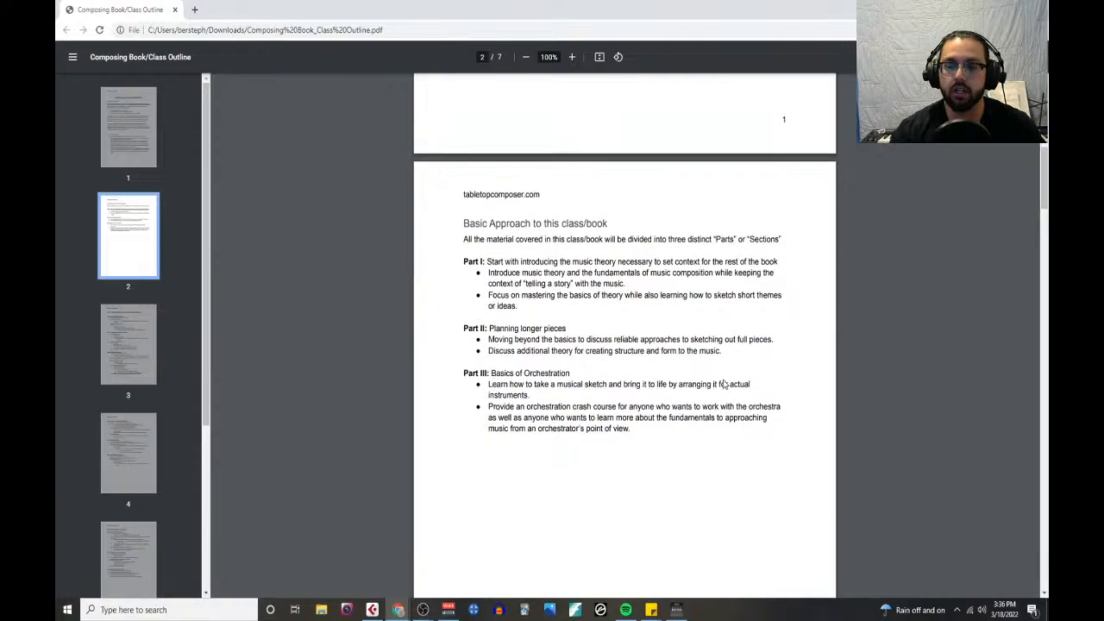
pyautogui.scroll(1, 724, 383)
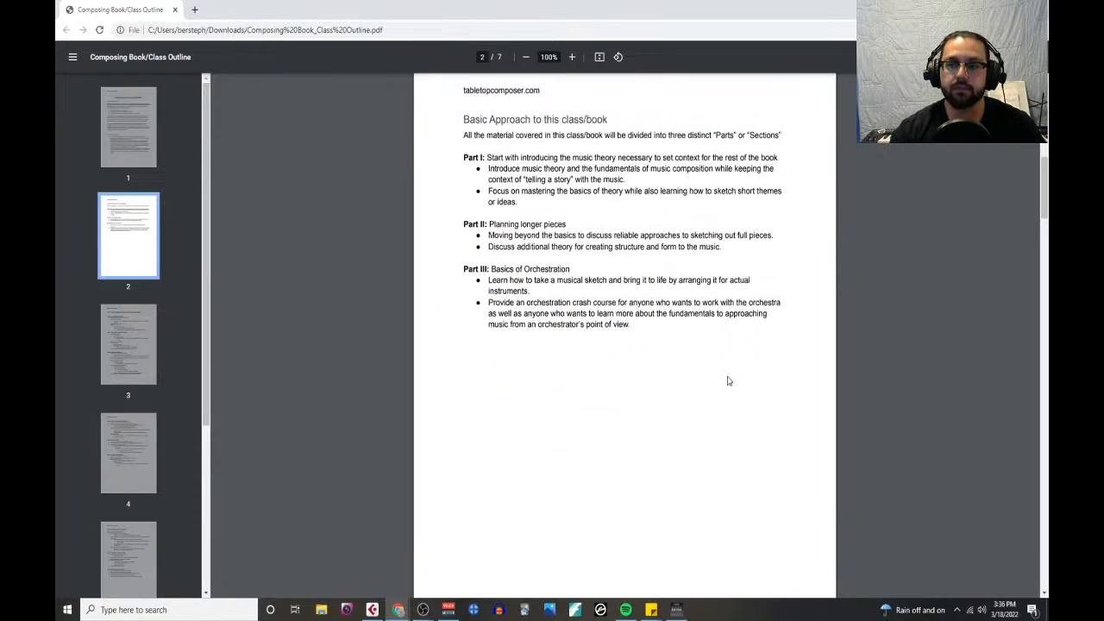
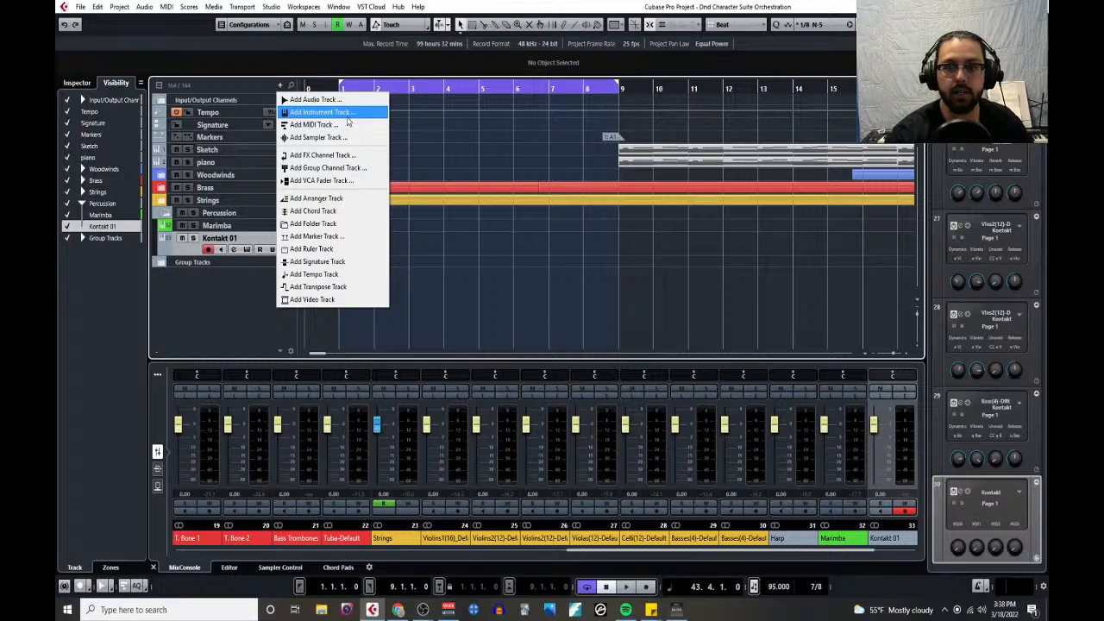
# - Add two Kontakt instrument tracks to the Percussion folder, routed to Stereo Out, and close both Kontakt windows
pyautogui.click(345, 113)
pyautogui.scroll(1, 407, 227)
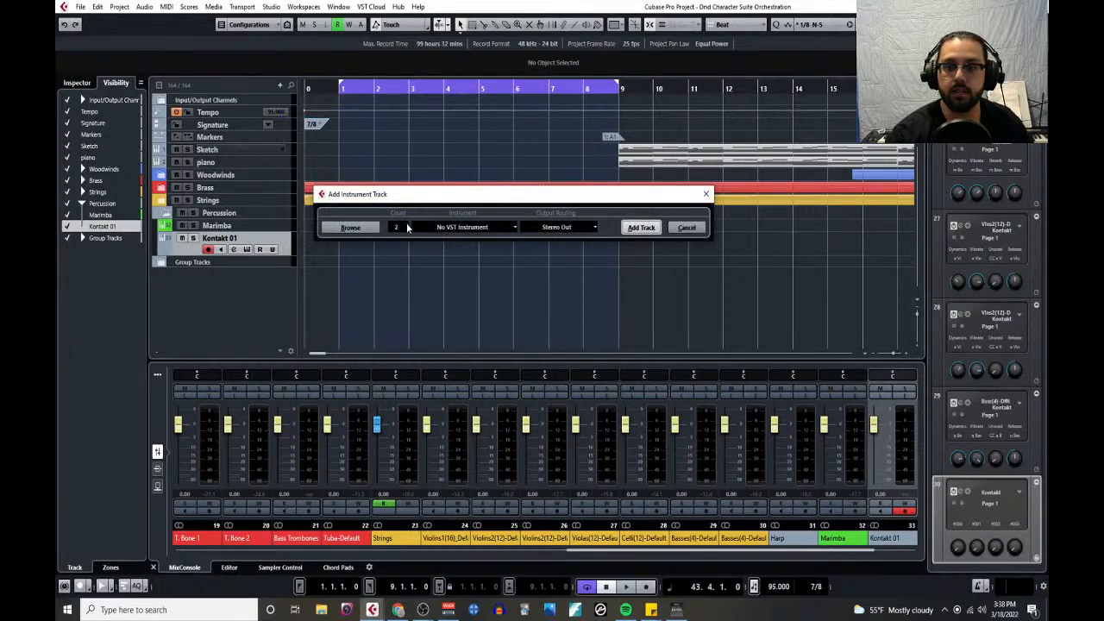
pyautogui.click(451, 226)
pyautogui.click(452, 335)
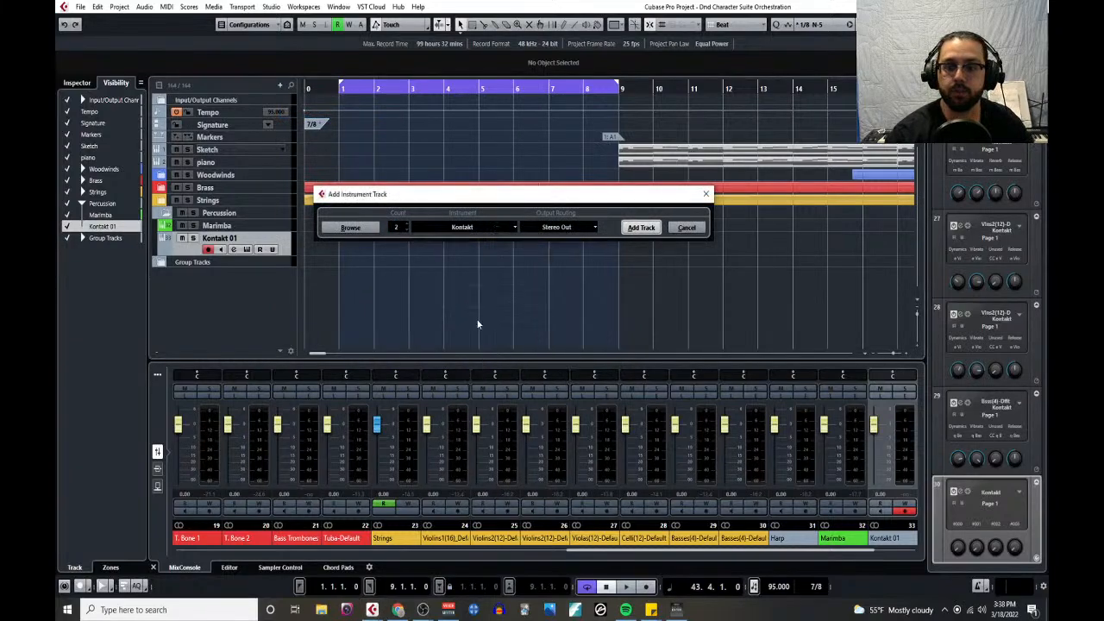
pyautogui.click(642, 227)
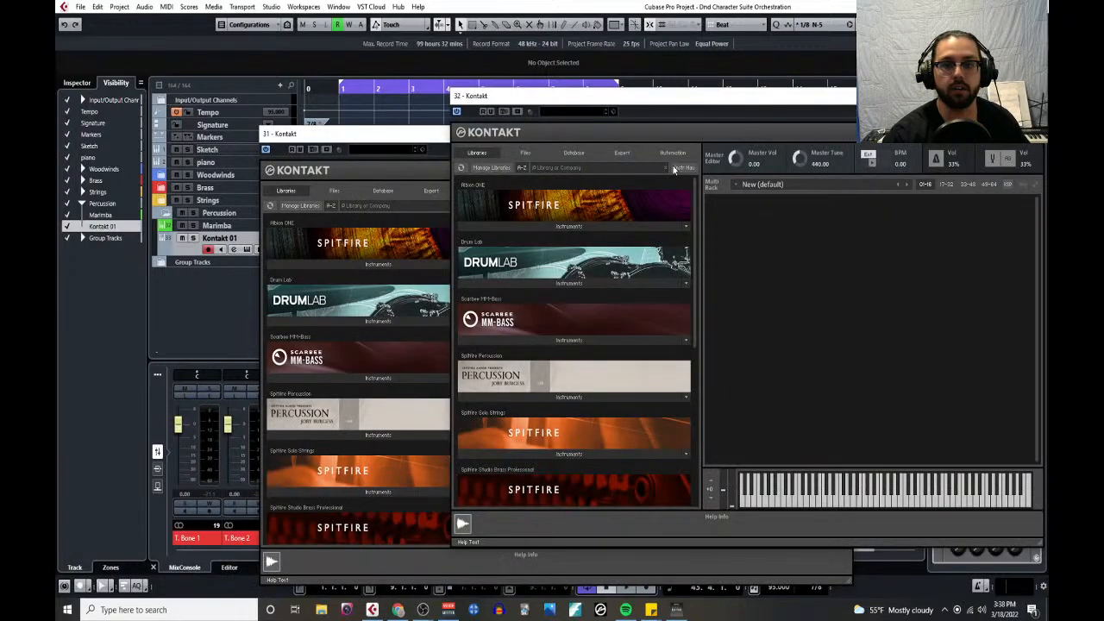
pyautogui.click(1035, 96)
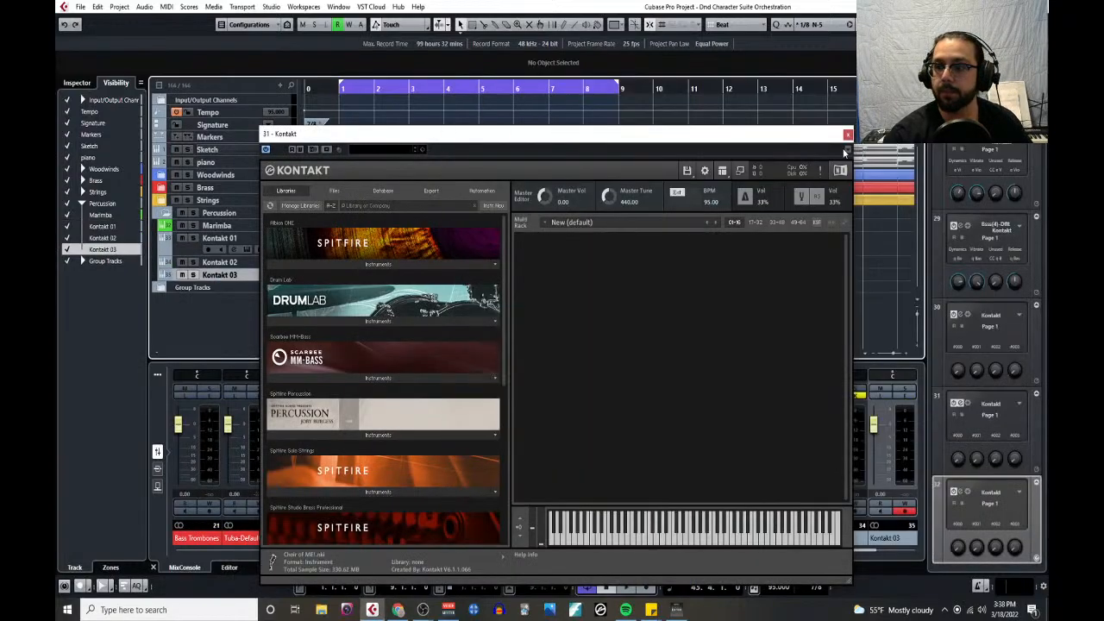
pyautogui.click(846, 134)
# - Rename the three Kontakt tracks in the Percussion folder as Timpani, Bass Drum and Cymbal, in that order
pyautogui.doubleClick(220, 238)
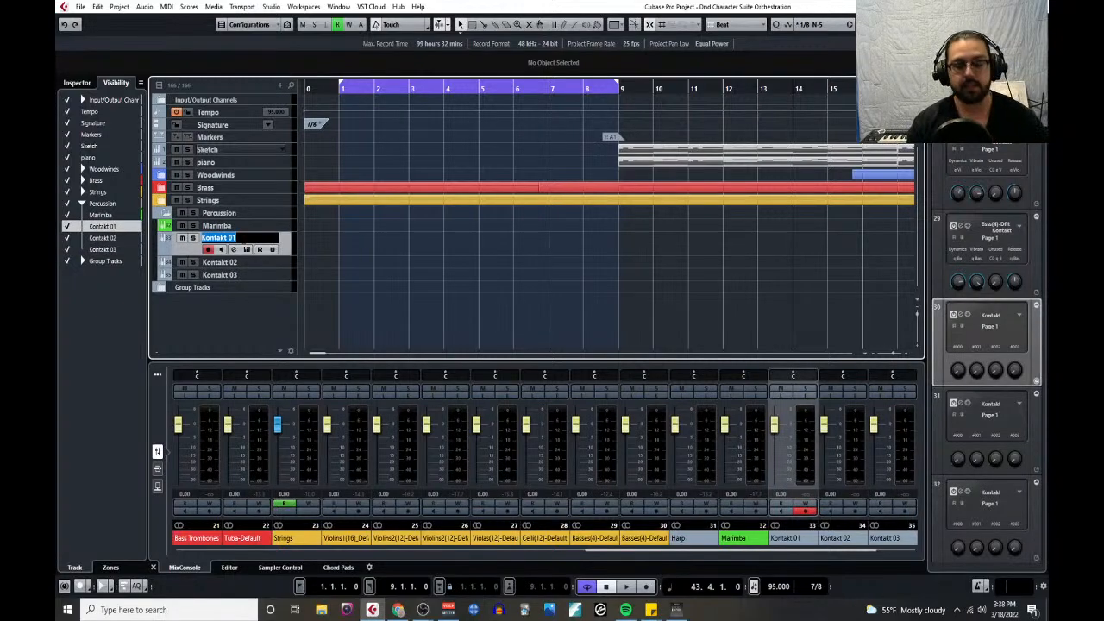
pyautogui.write('Timpani')
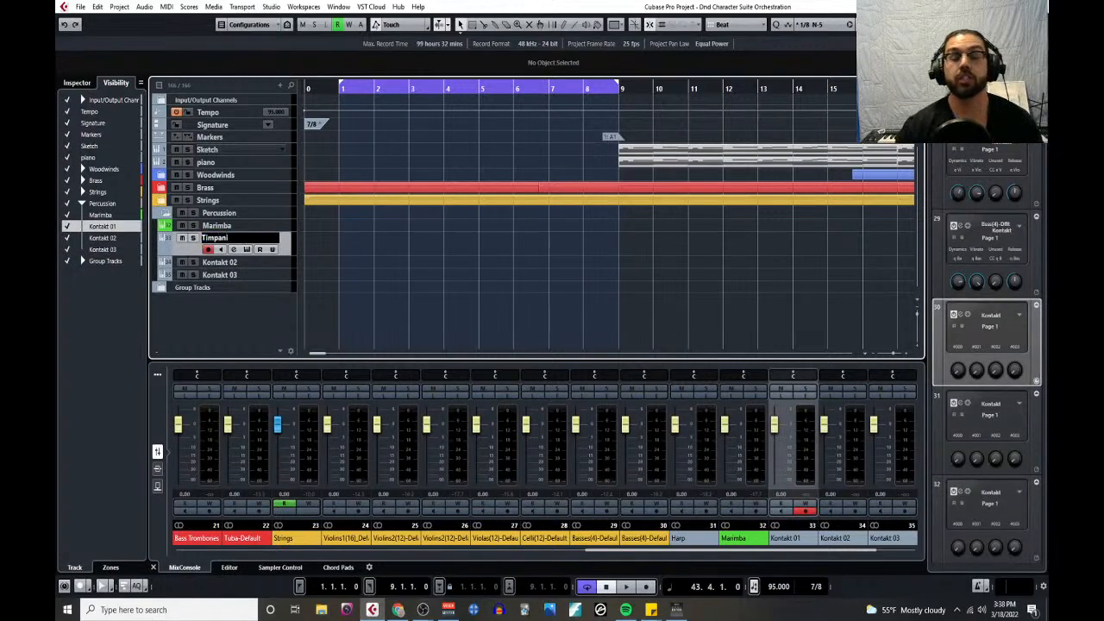
pyautogui.press('Tab')
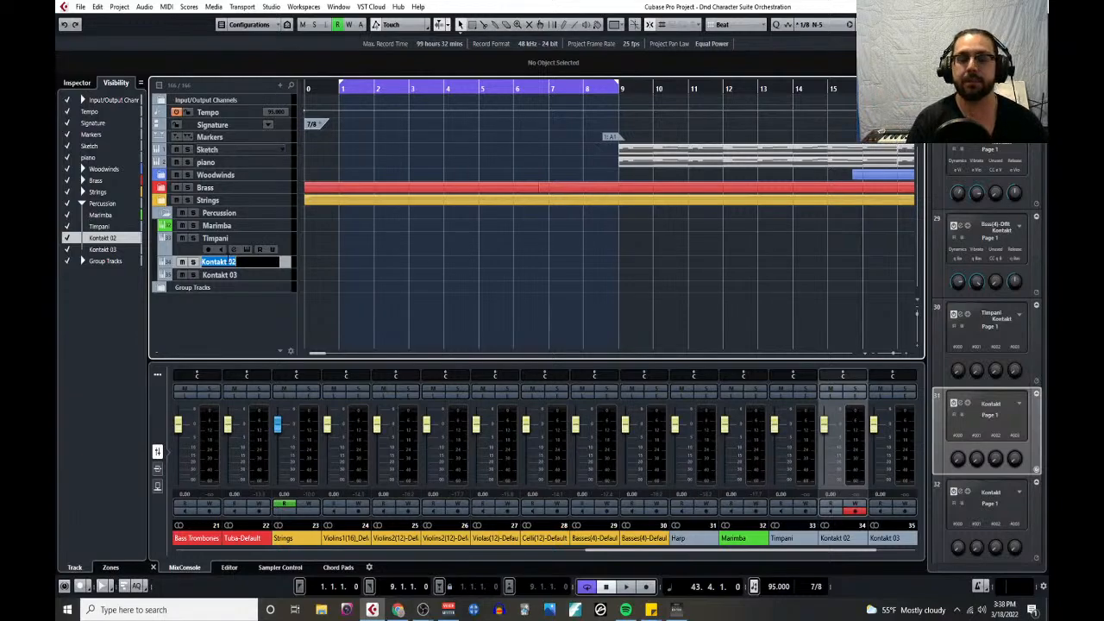
pyautogui.write('Bass Drum')
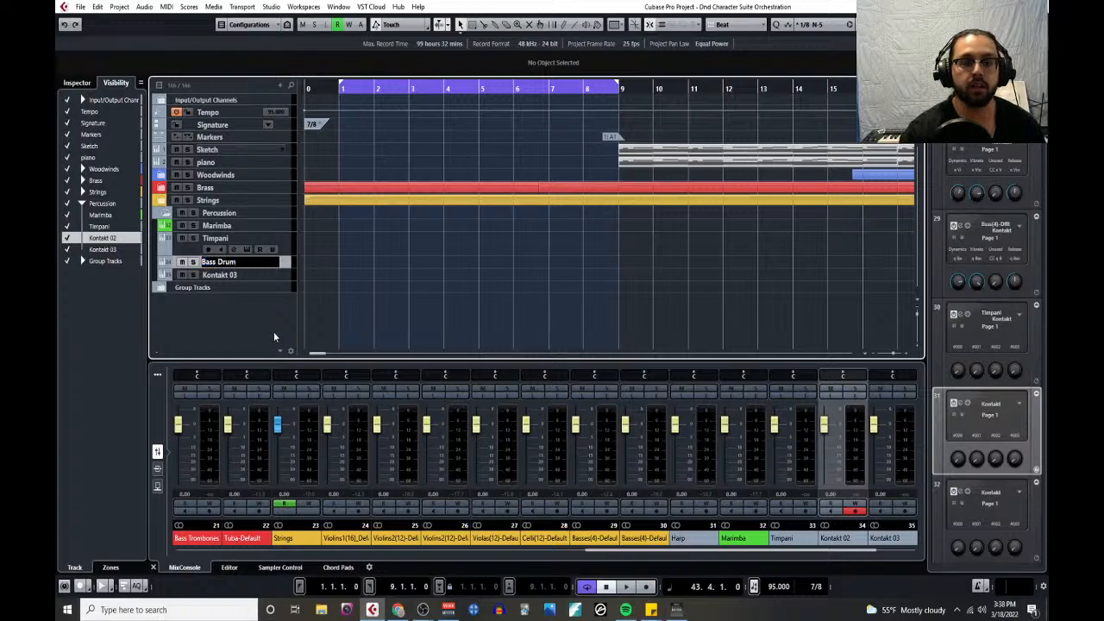
pyautogui.press('Tab')
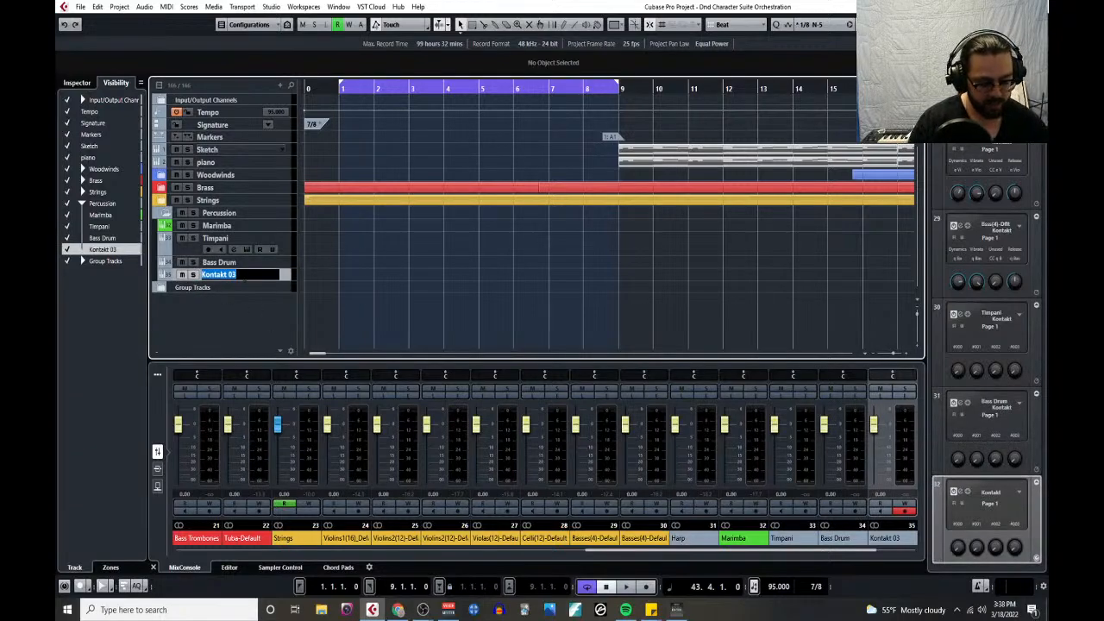
pyautogui.write('Cymbal')
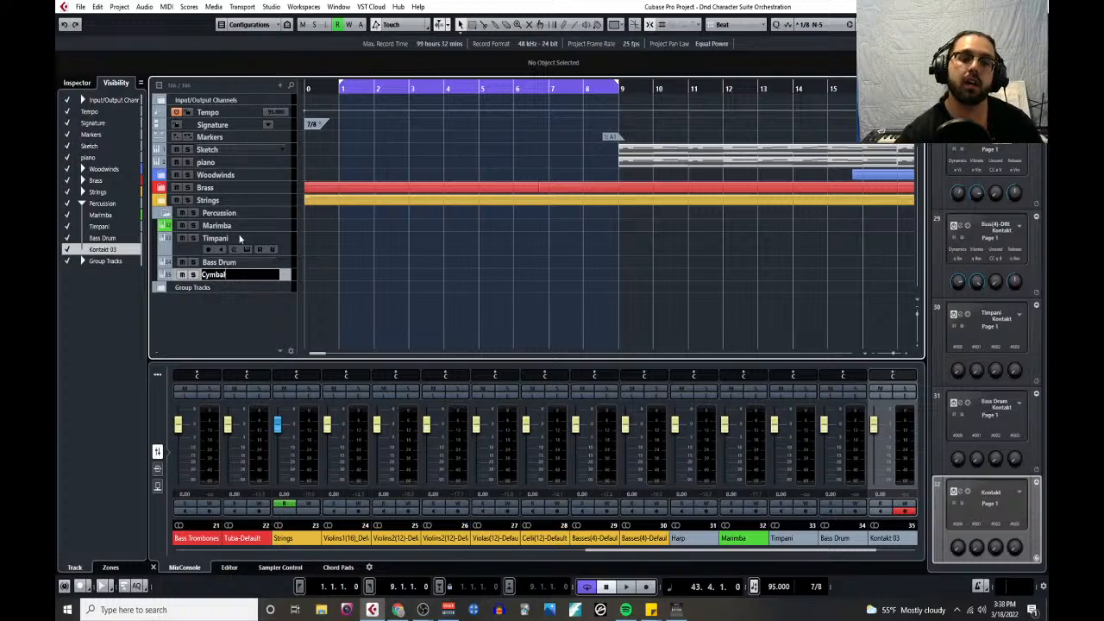
pyautogui.press('Return')
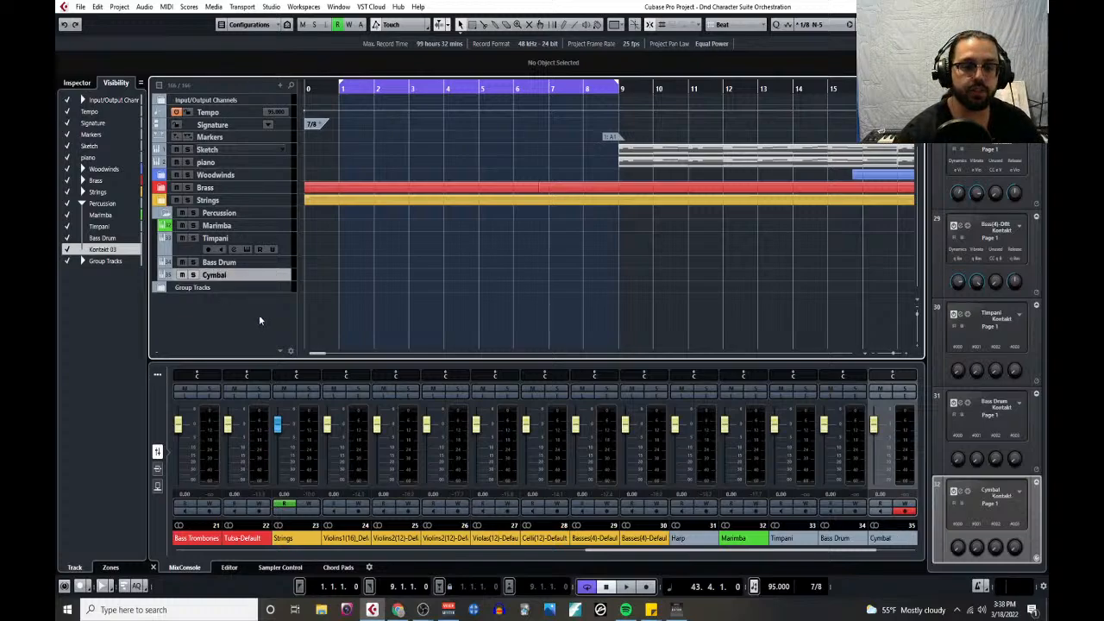
# - Open the project's Notepad, widen its window and move it to the middle of the arrangement
pyautogui.click(119, 7)
pyautogui.click(191, 214)
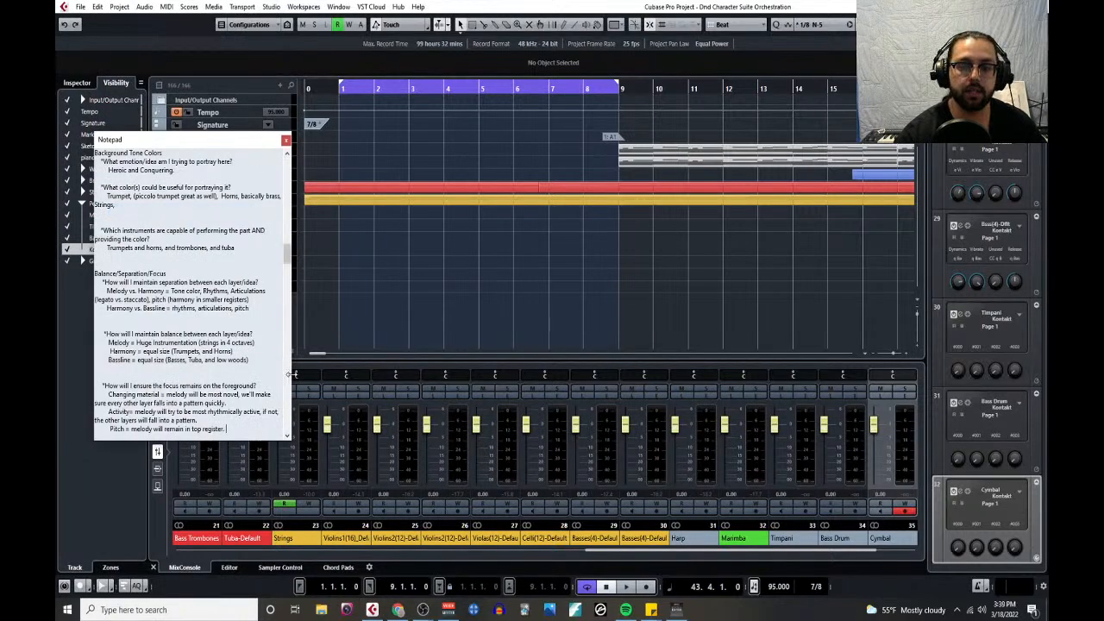
pyautogui.moveTo(286, 379); pyautogui.dragTo(493, 380)
pyautogui.moveTo(245, 146); pyautogui.dragTo(559, 125)
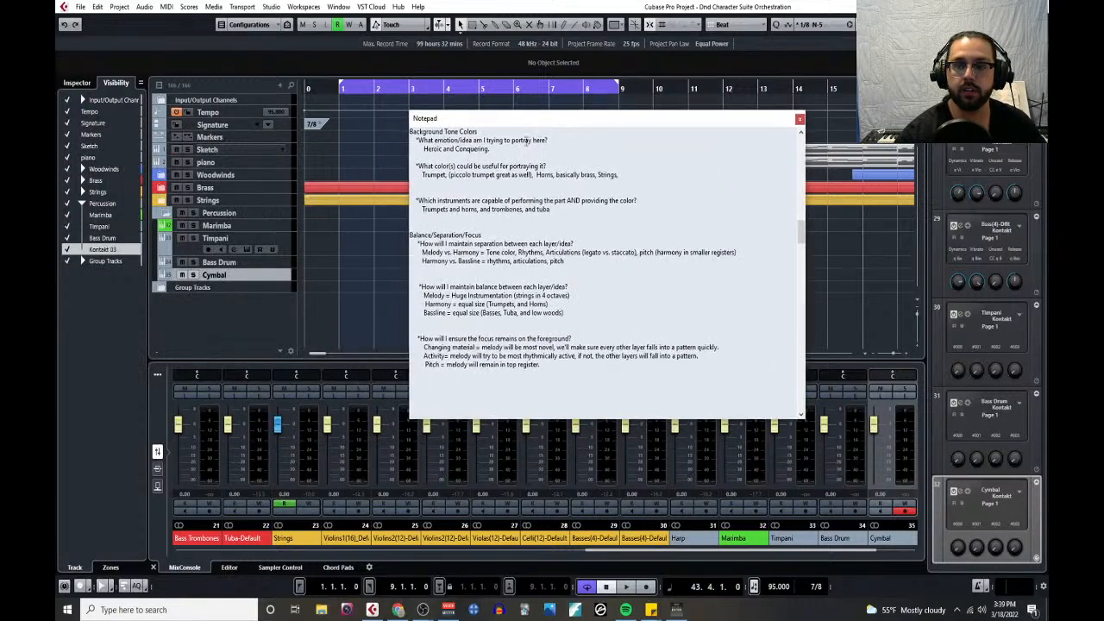
# - Insert blank lines above "Background Tone Colors" and write the heading "seven common roles of the percussion section:" there
pyautogui.press('Return')
pyautogui.press('Return')
pyautogui.press('Return')
pyautogui.press('Return')
pyautogui.press('Return')
pyautogui.press('Return')
pyautogui.press('Return')
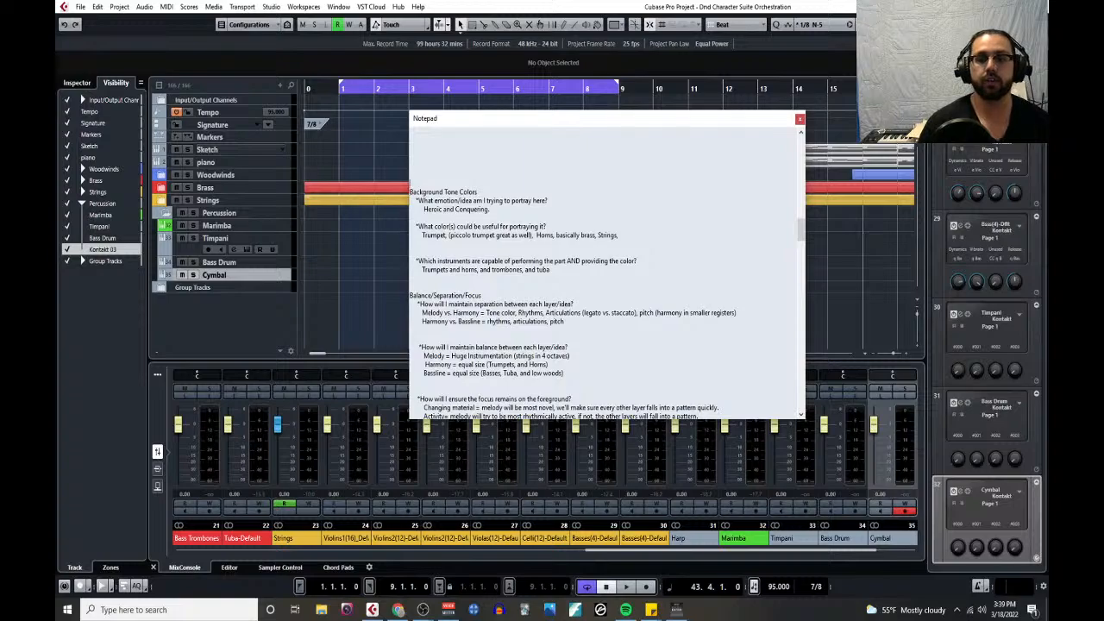
pyautogui.press('Return')
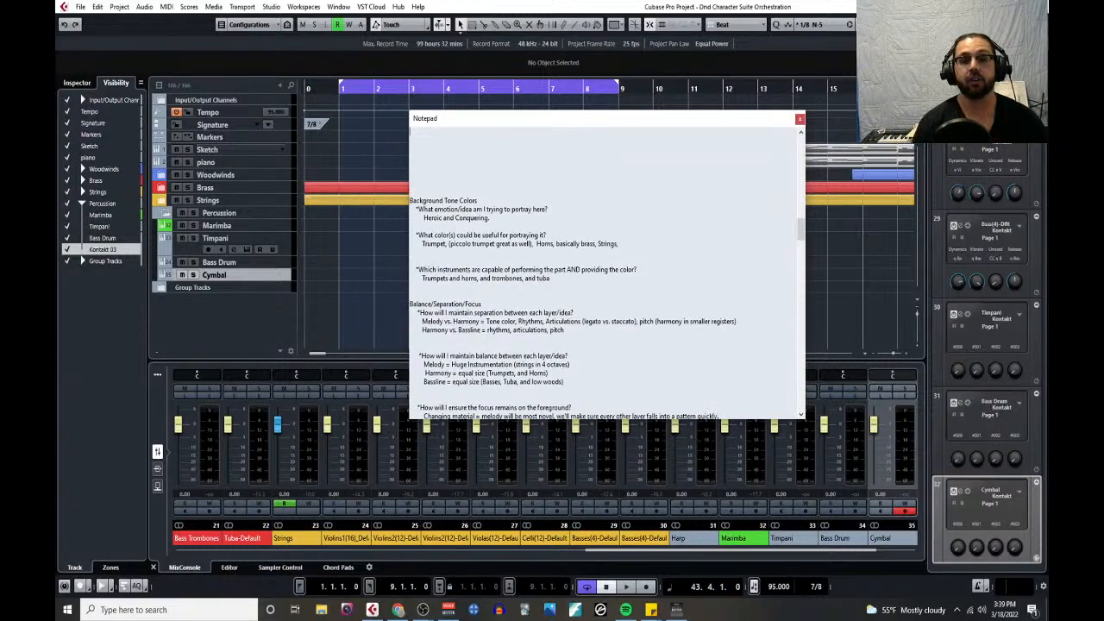
pyautogui.write('seven')
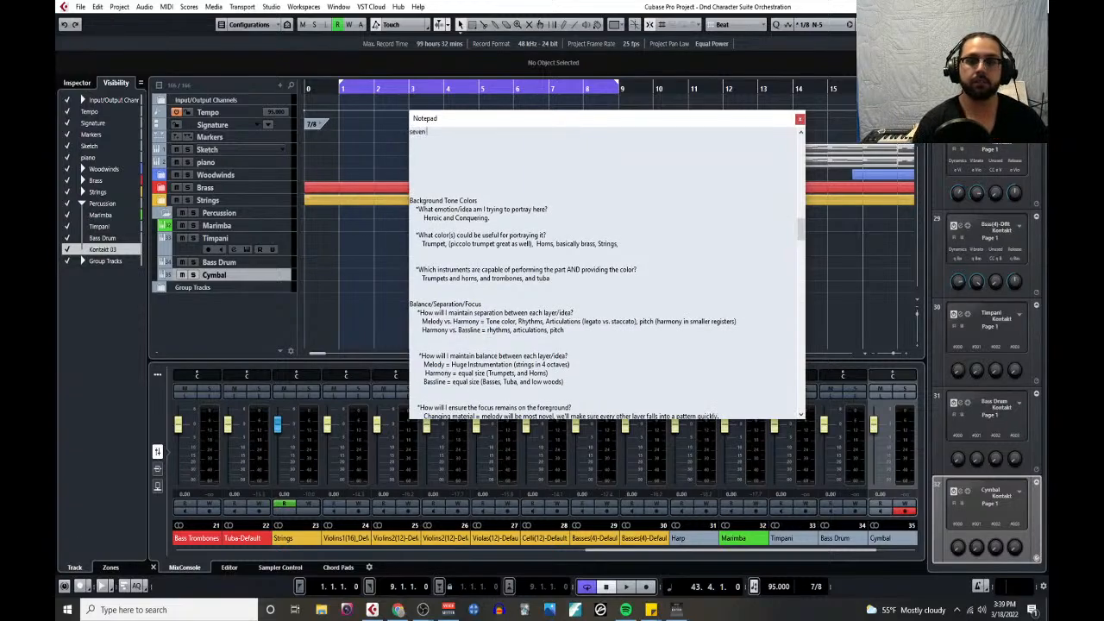
pyautogui.write(' common roles')
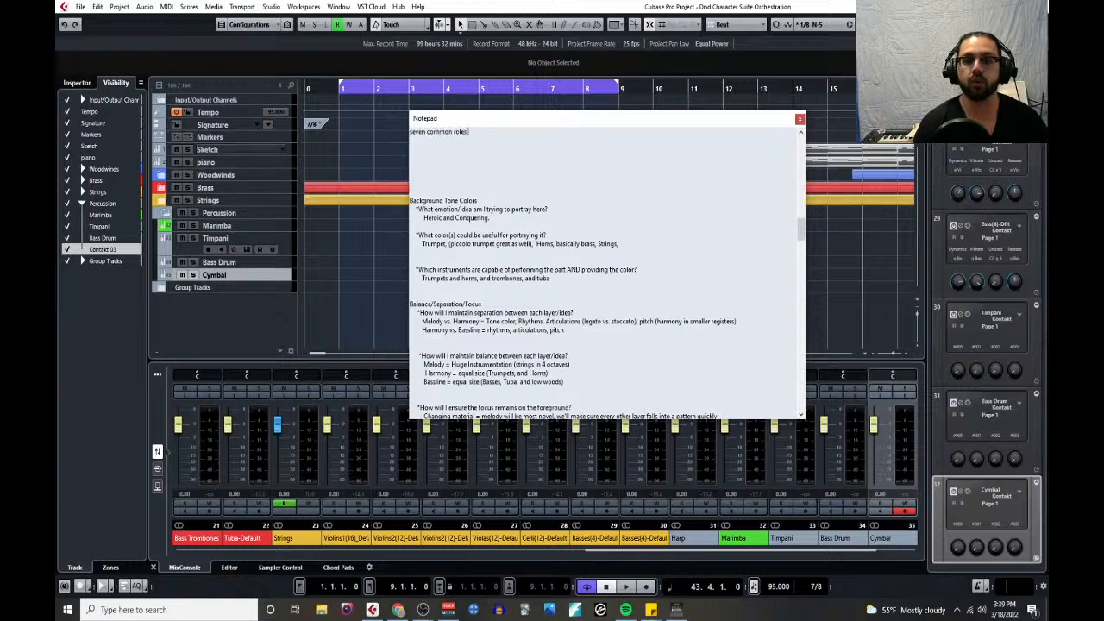
pyautogui.write(' of the percussion section:')
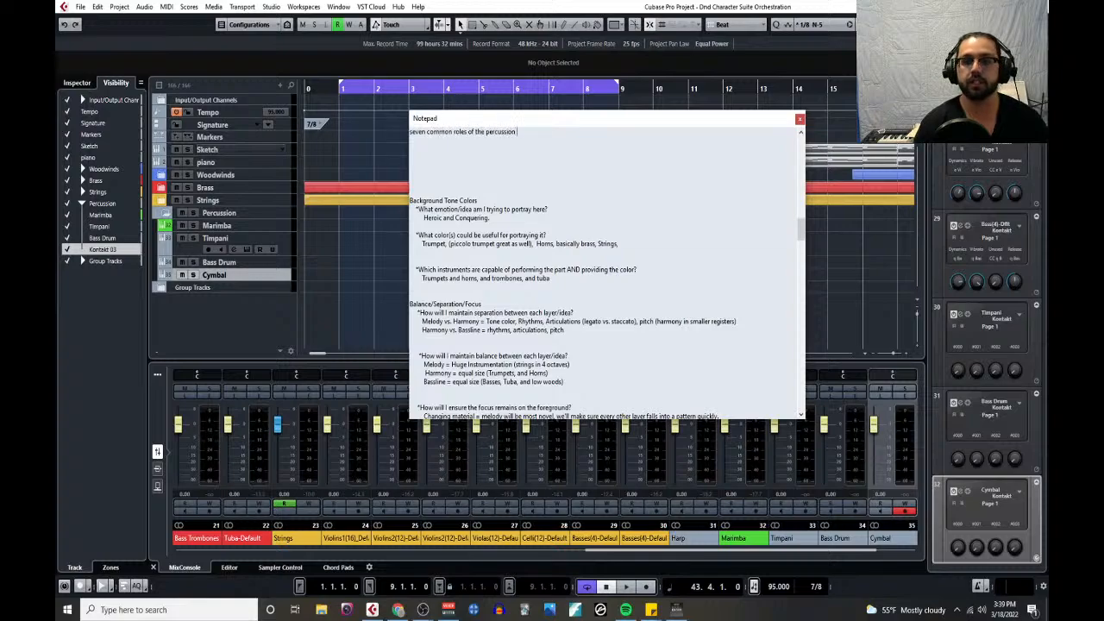
# - List "Doubling for color", "Ostinati" and "Extreme dynamics" on separate lines under the percussion roles heading
pyautogui.press('Return')
pyautogui.write('Do')
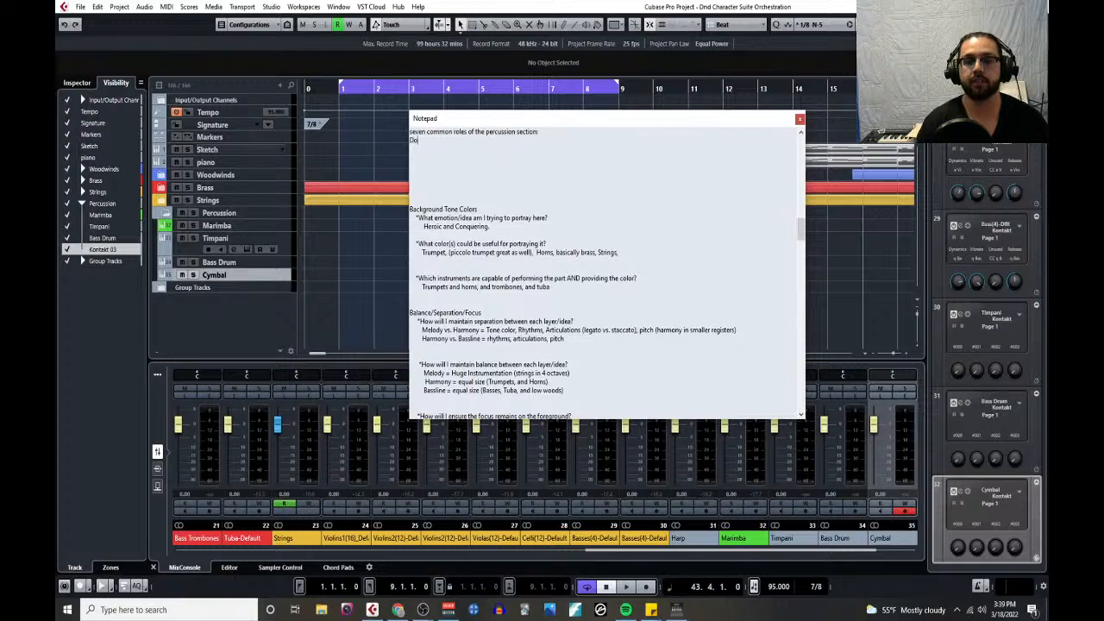
pyautogui.write('ubling for color')
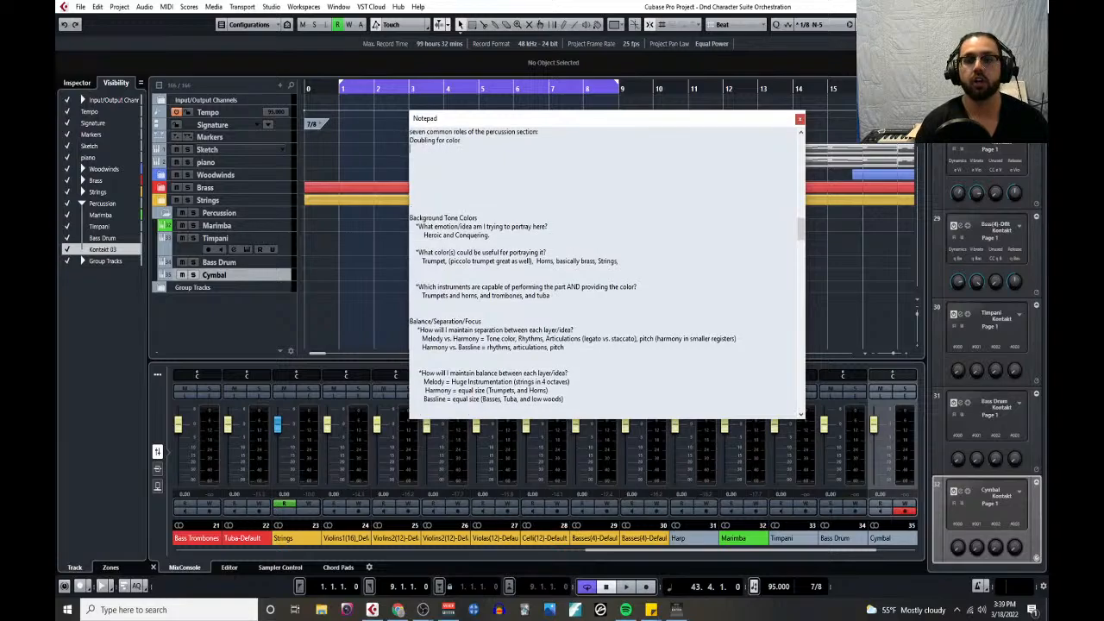
pyautogui.press('Return')
pyautogui.write('Ostinati')
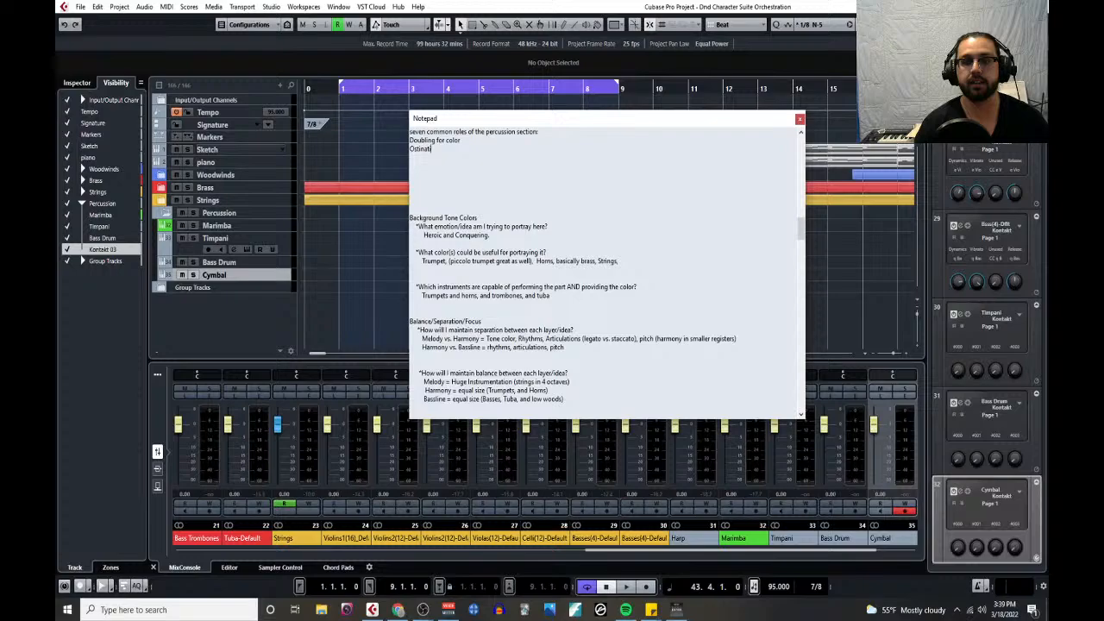
pyautogui.press('Return')
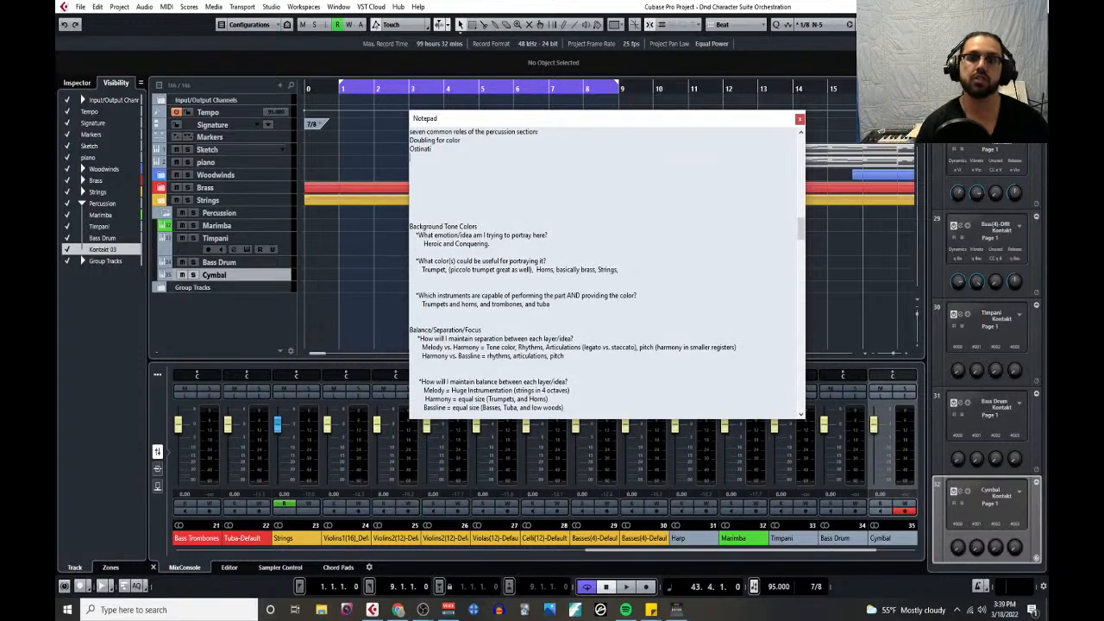
pyautogui.write('Extreme dy')
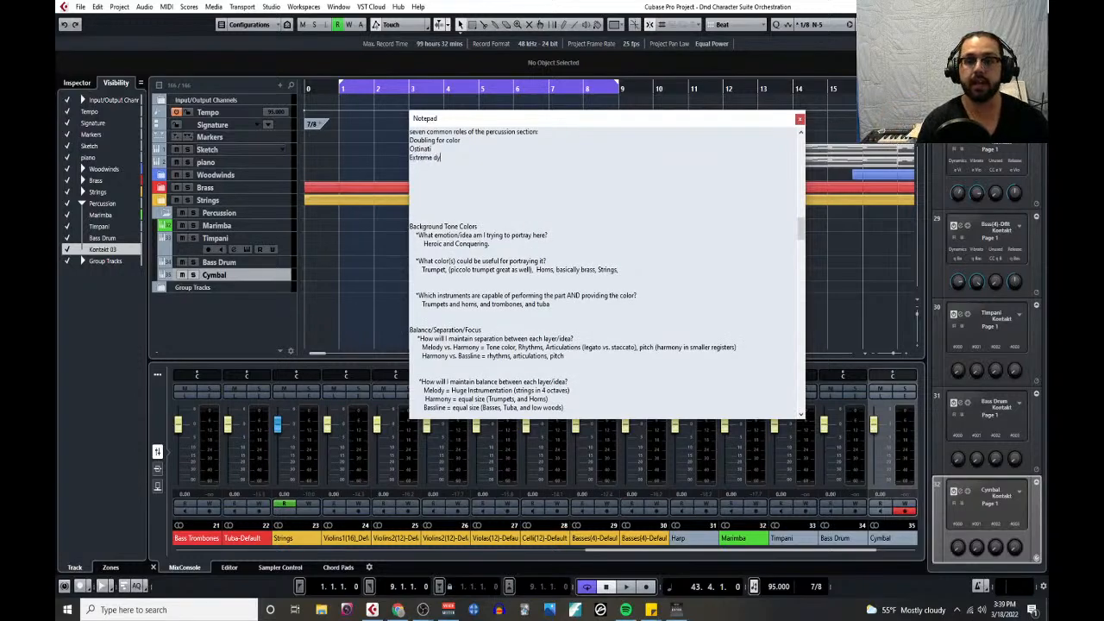
pyautogui.write('namics')
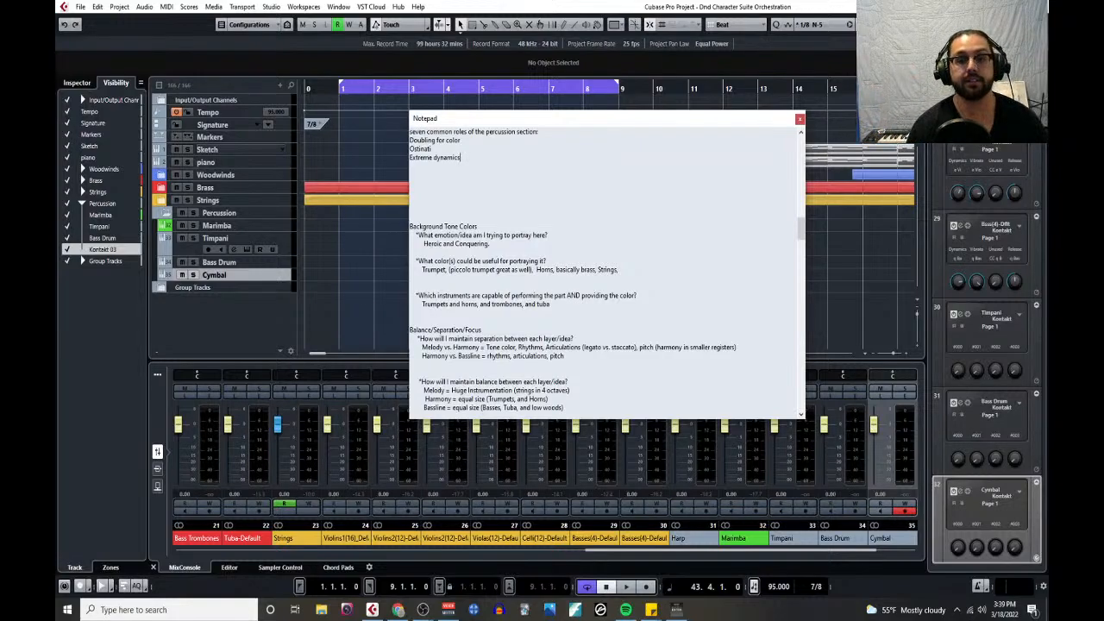
# - Add "Solo Statements" and "Harmonic support" as the fourth and fifth percussion roles
pyautogui.press('Return')
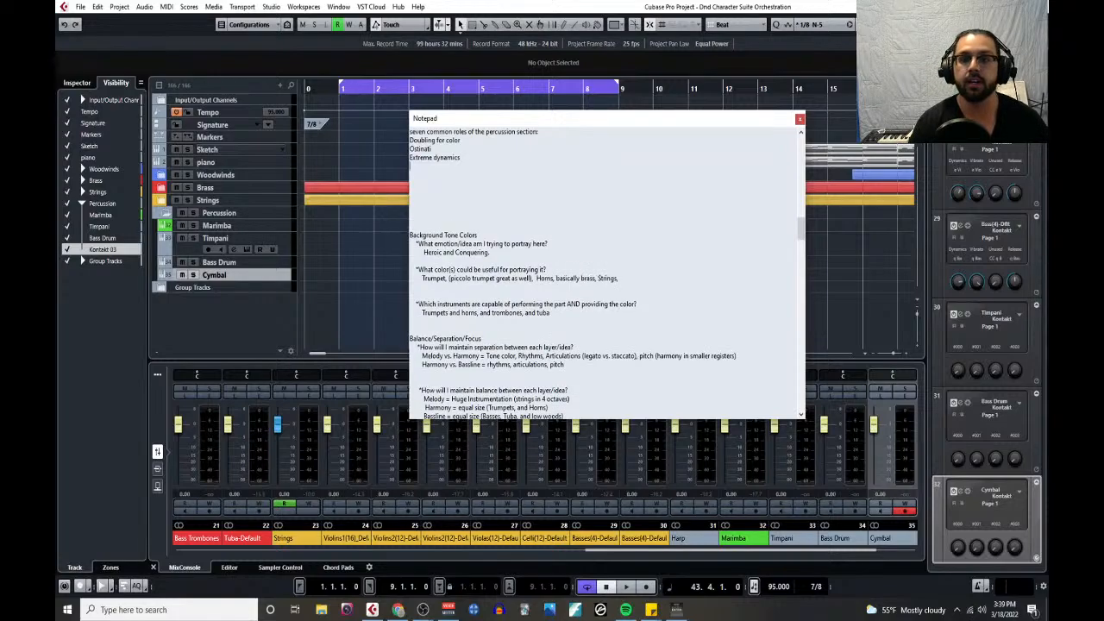
pyautogui.write('Solo Statements')
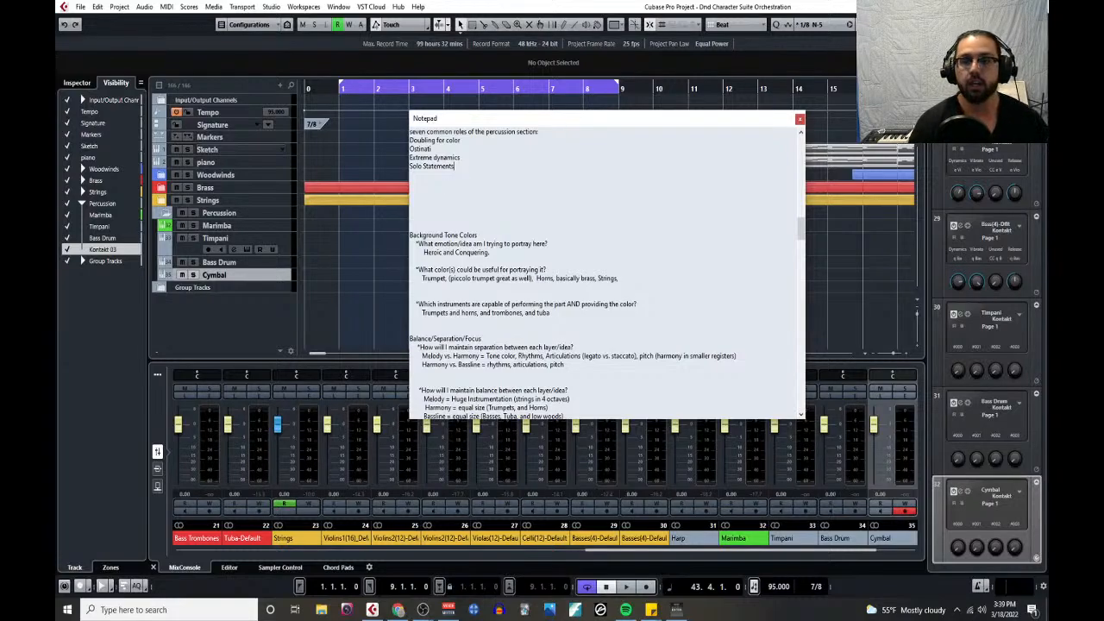
pyautogui.press('Return')
pyautogui.write('Builds')
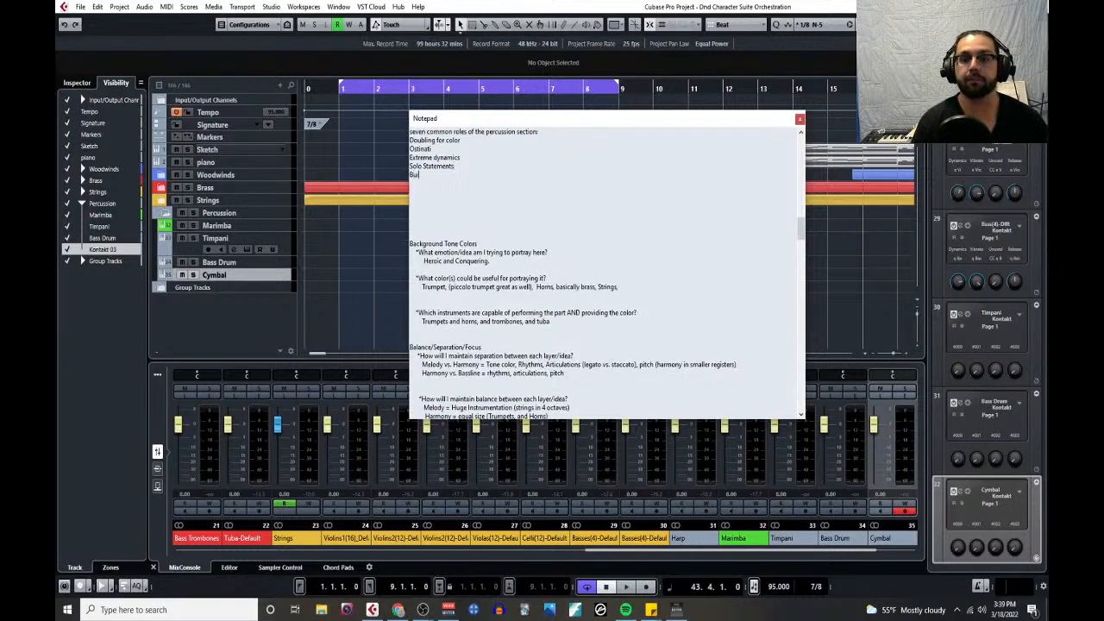
pyautogui.press('BackSpace')
pyautogui.press('BackSpace')
pyautogui.press('BackSpace')
pyautogui.press('BackSpace')
pyautogui.press('BackSpace')
pyautogui.press('BackSpace')
pyautogui.press('BackSpace')
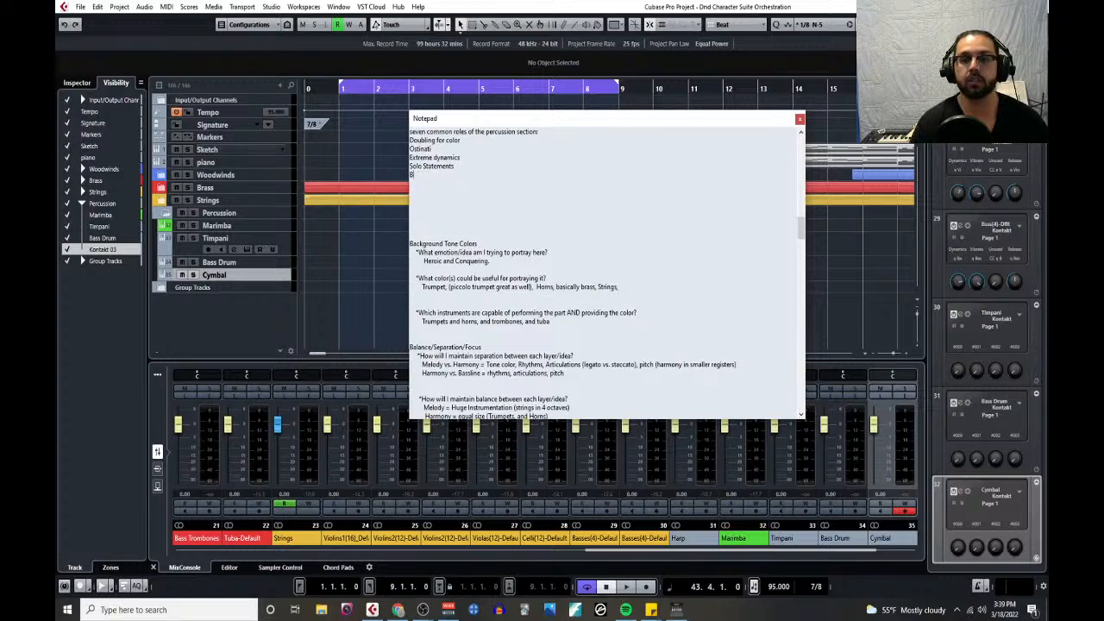
pyautogui.write('Harmonic support')
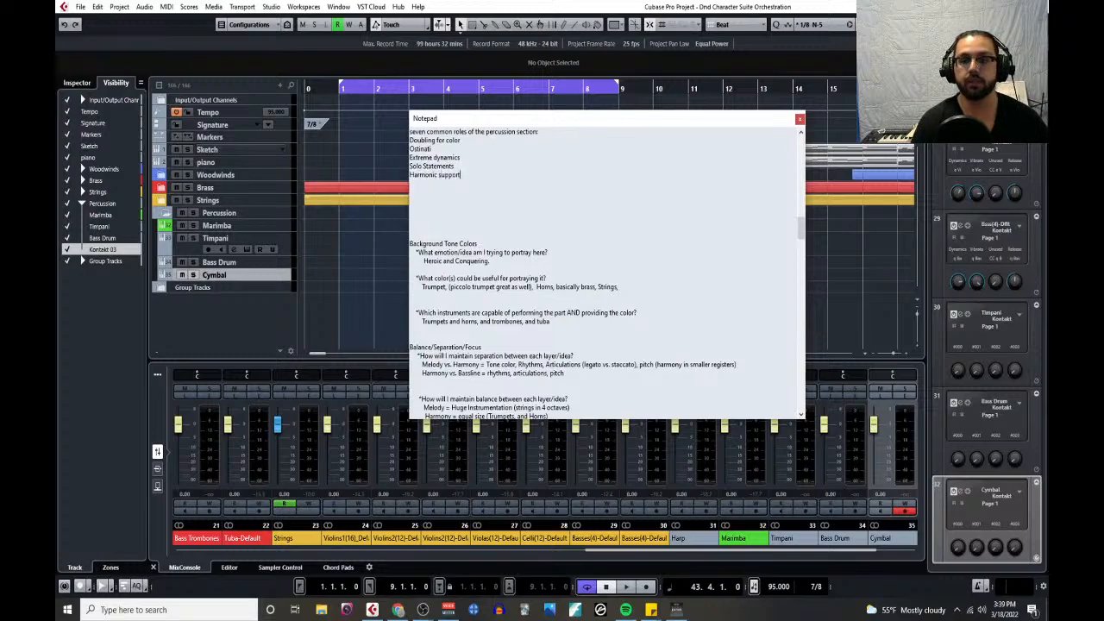
# - Complete the list of percussion roles with "Builds and climaxes" and "Highlighting accents." on separate lines
pyautogui.press('Return')
pyautogui.write('Builds and c')
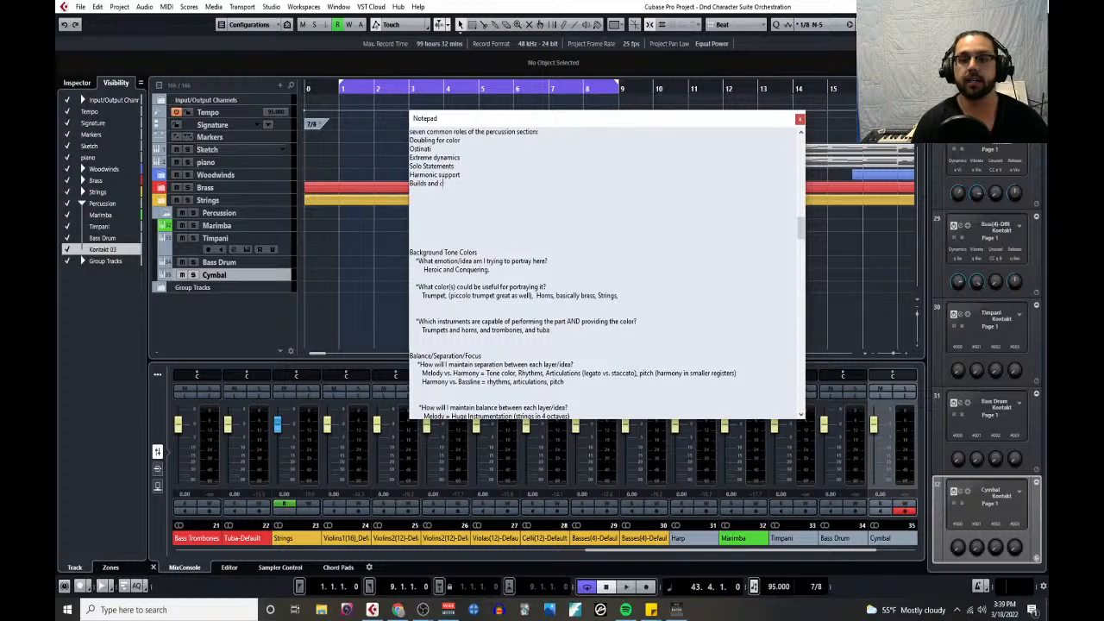
pyautogui.write('limaxes')
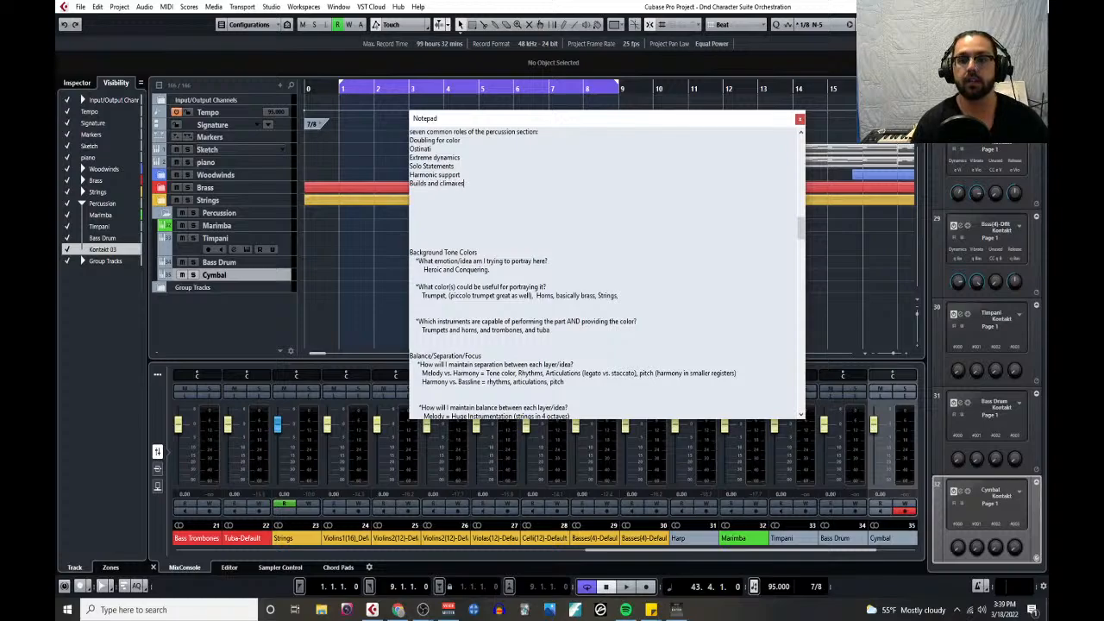
pyautogui.press('Return')
pyautogui.write('Hig')
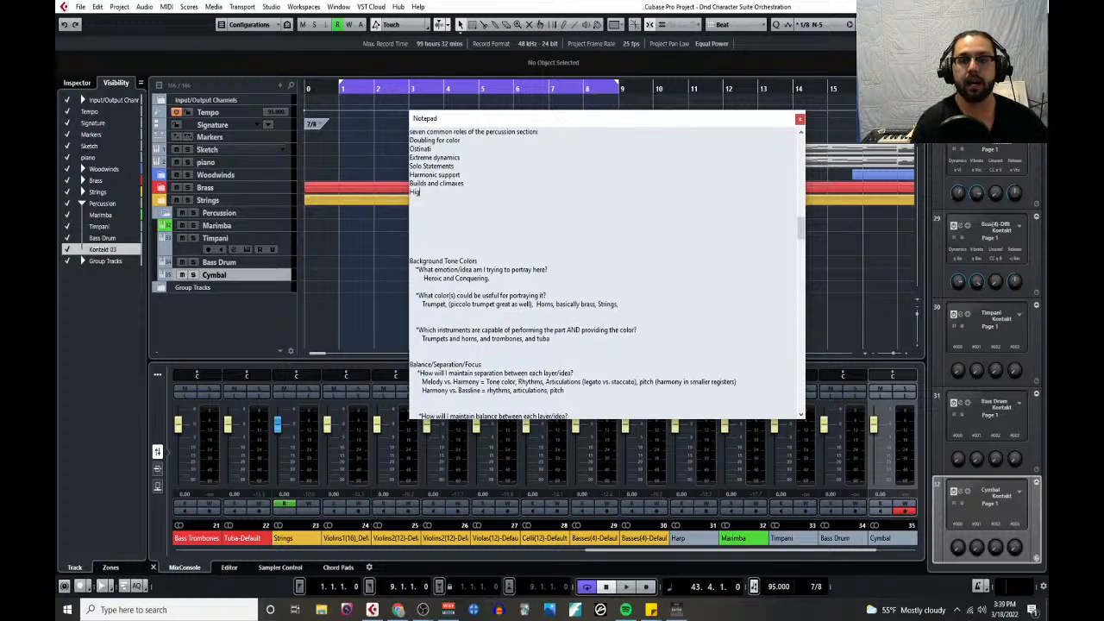
pyautogui.write('hlighting accents.')
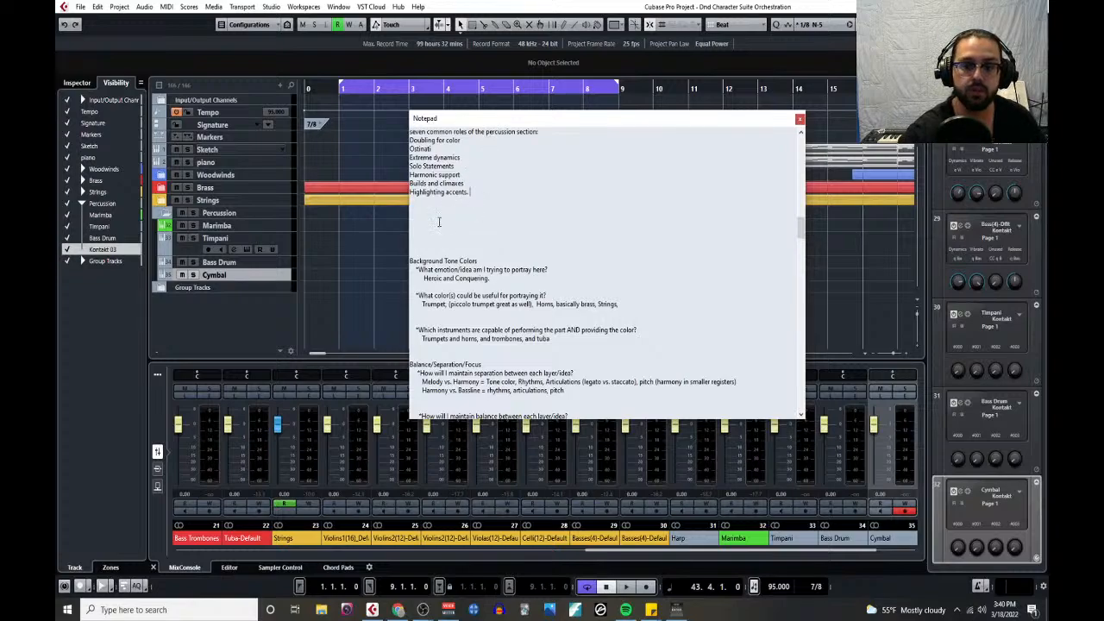
# - Leave a blank line below the percussion roles and write the heading "Three most common orchestral percussion instruments:"
pyautogui.press('Return')
pyautogui.press('Return')
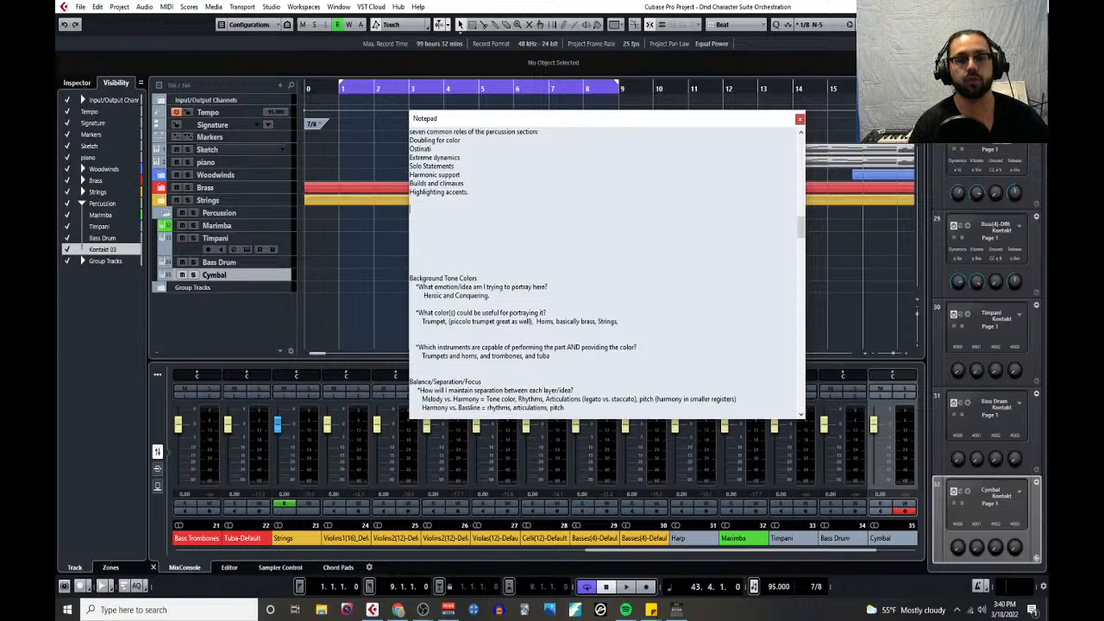
pyautogui.write('Three')
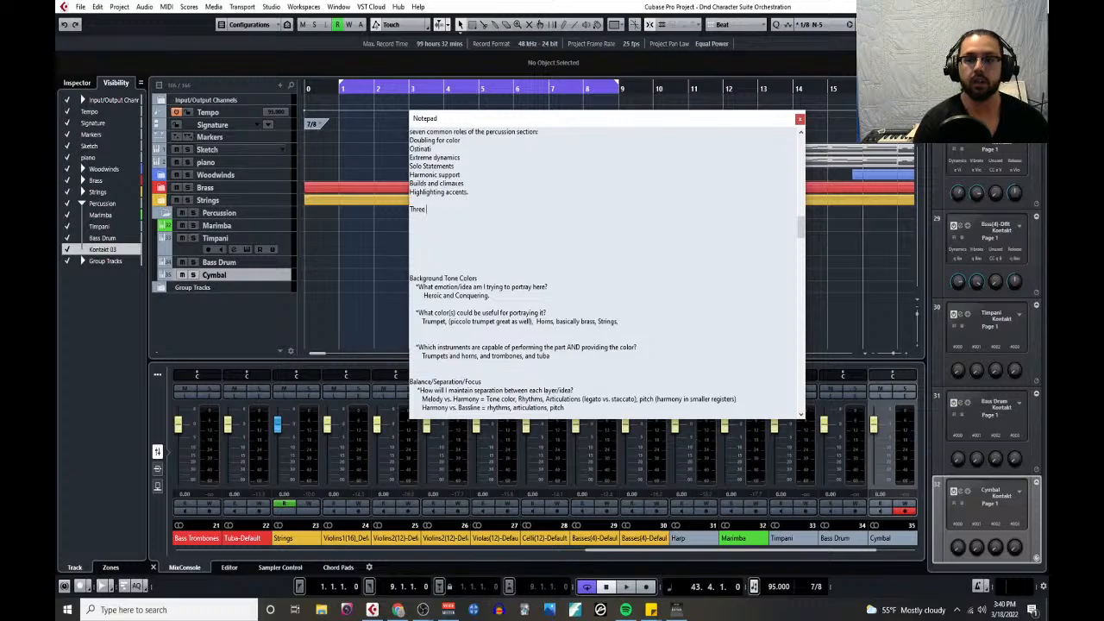
pyautogui.write(' most common orchest')
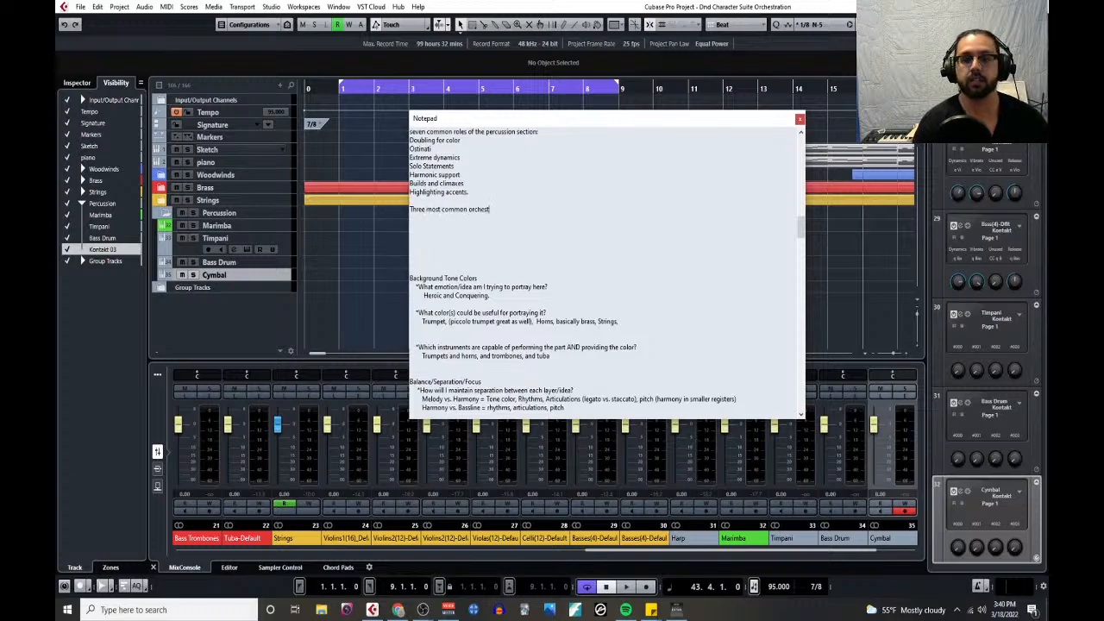
pyautogui.write('ral percussion instrum')
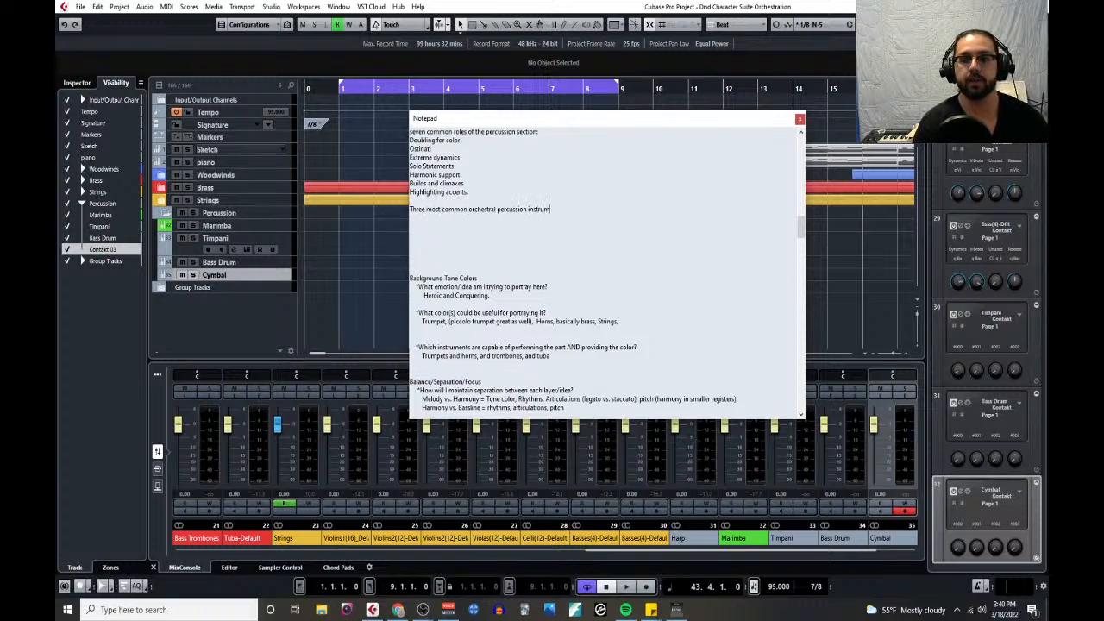
pyautogui.write('ents:')
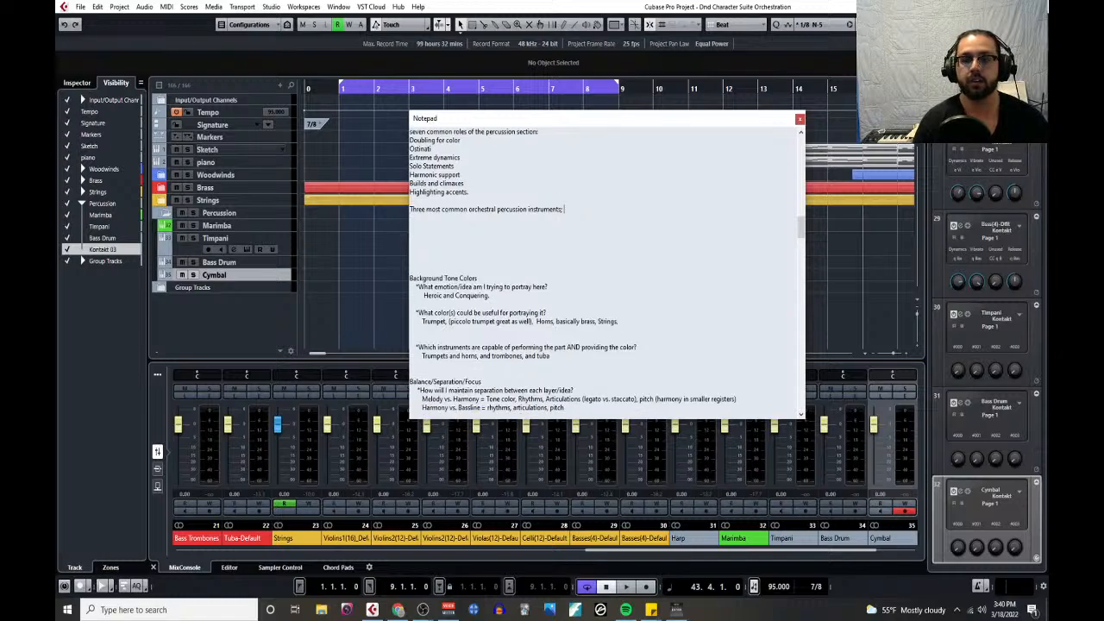
# - Add the line "Bass drum = accents and rolls" under the common percussion instruments heading
pyautogui.press('Return')
pyautogui.write('Bass drum')
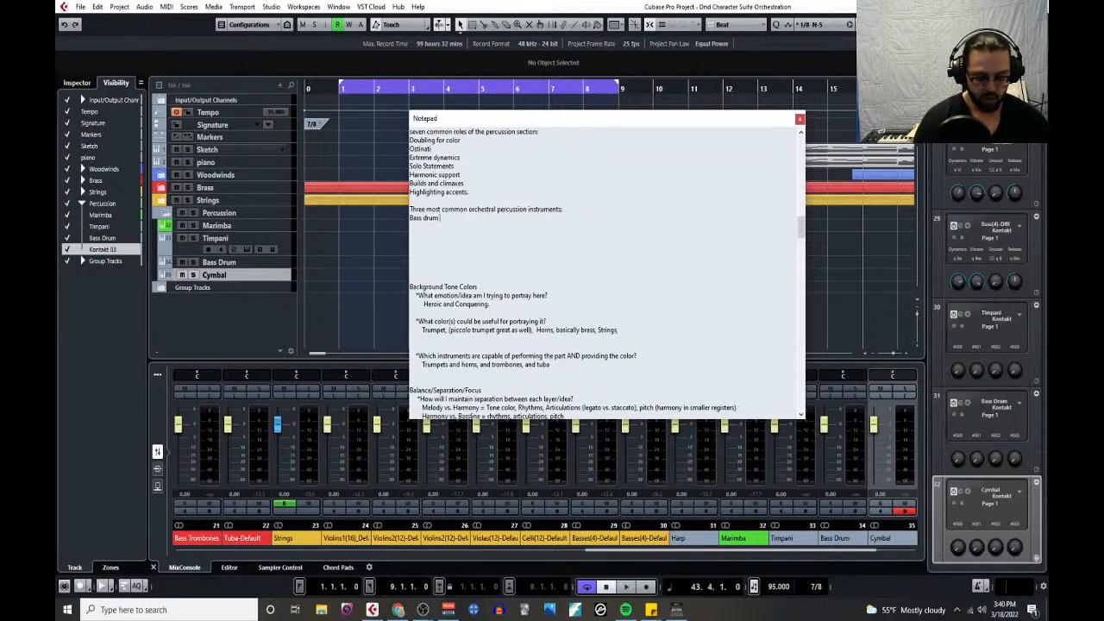
pyautogui.write(' = ac')
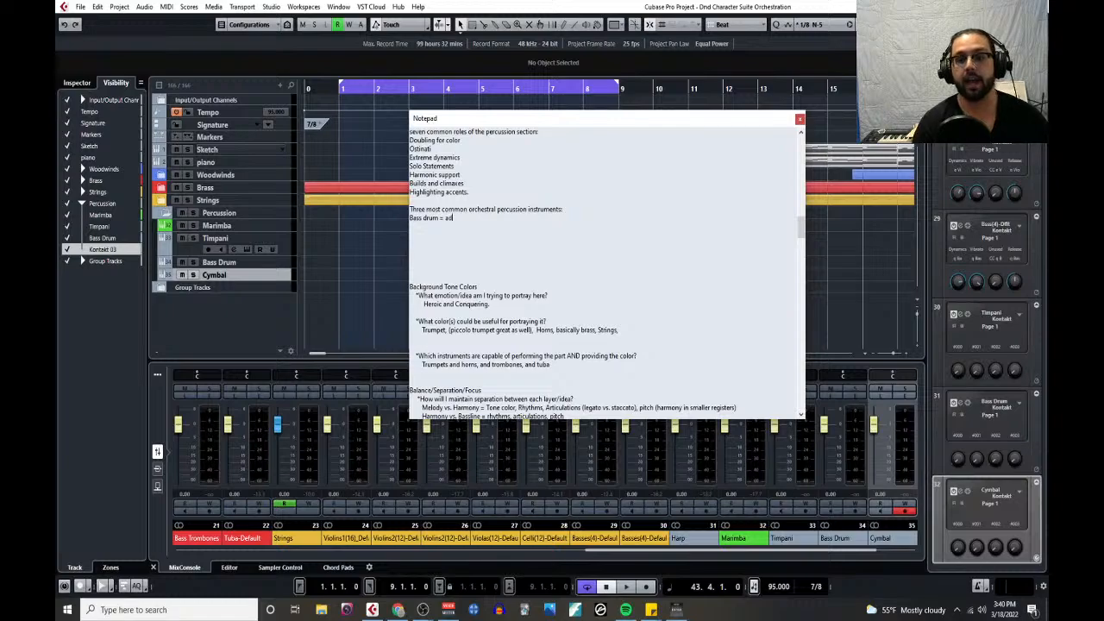
pyautogui.write('cents and rolls')
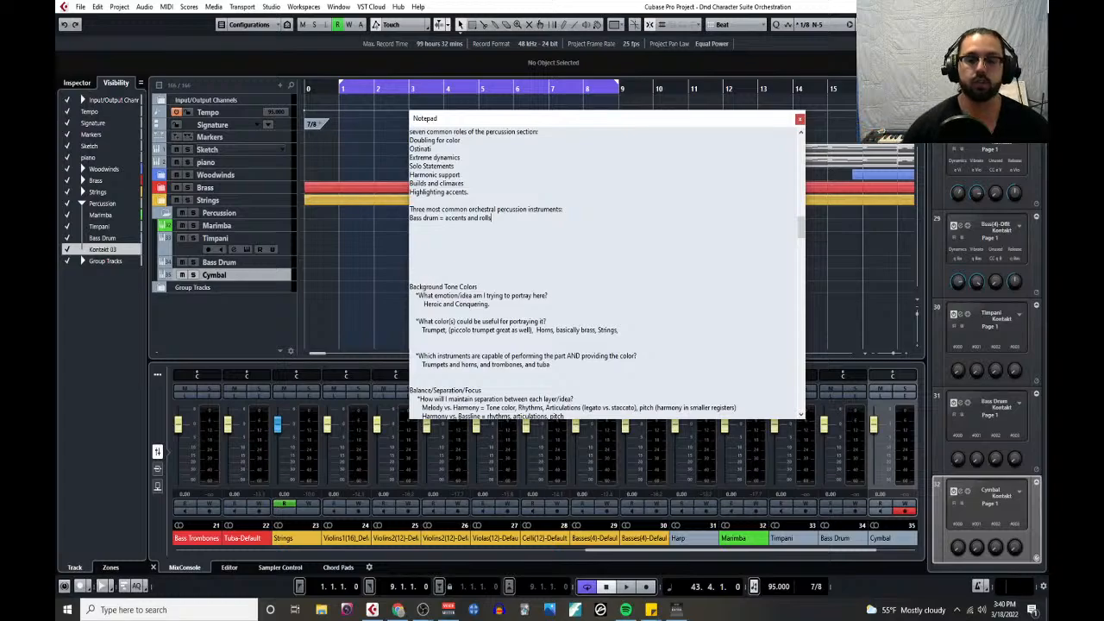
# - Start a new line below the bass drum entry reading "Timpani = simplified basslines"
pyautogui.press('Return')
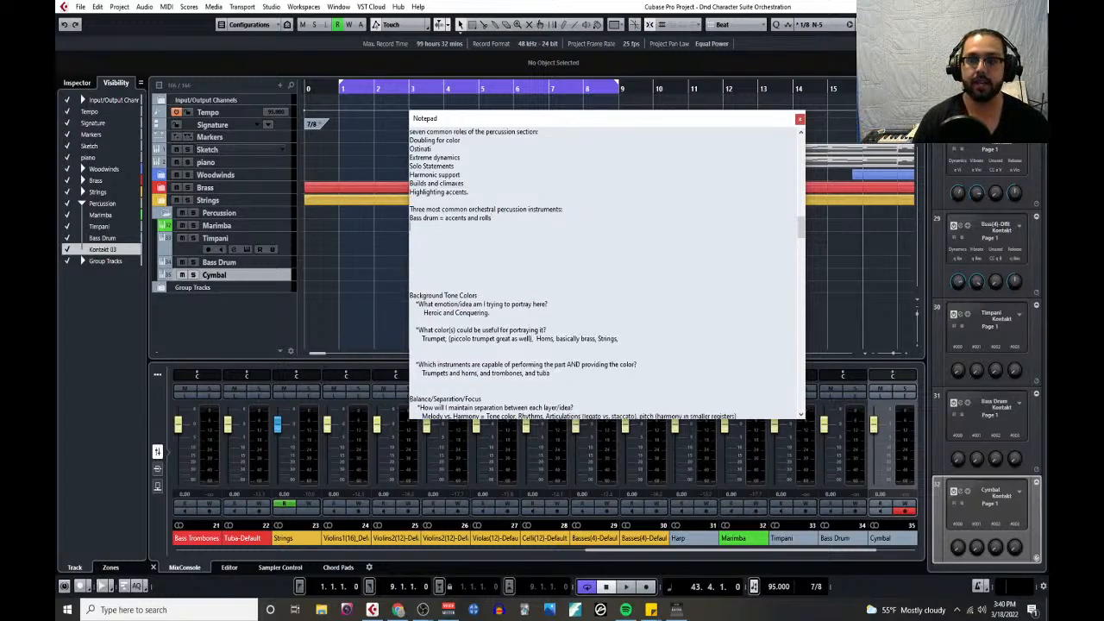
pyautogui.write('Timapni')
pyautogui.press('BackSpace')
pyautogui.press('BackSpace')
pyautogui.press('BackSpace')
pyautogui.press('BackSpace')
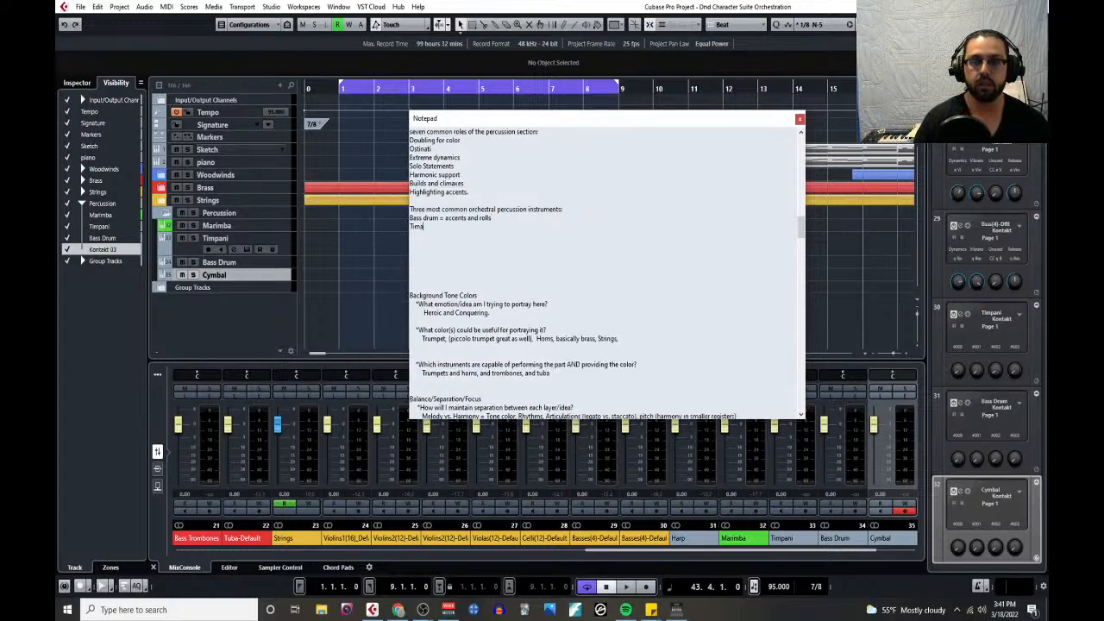
pyautogui.write('pani =')
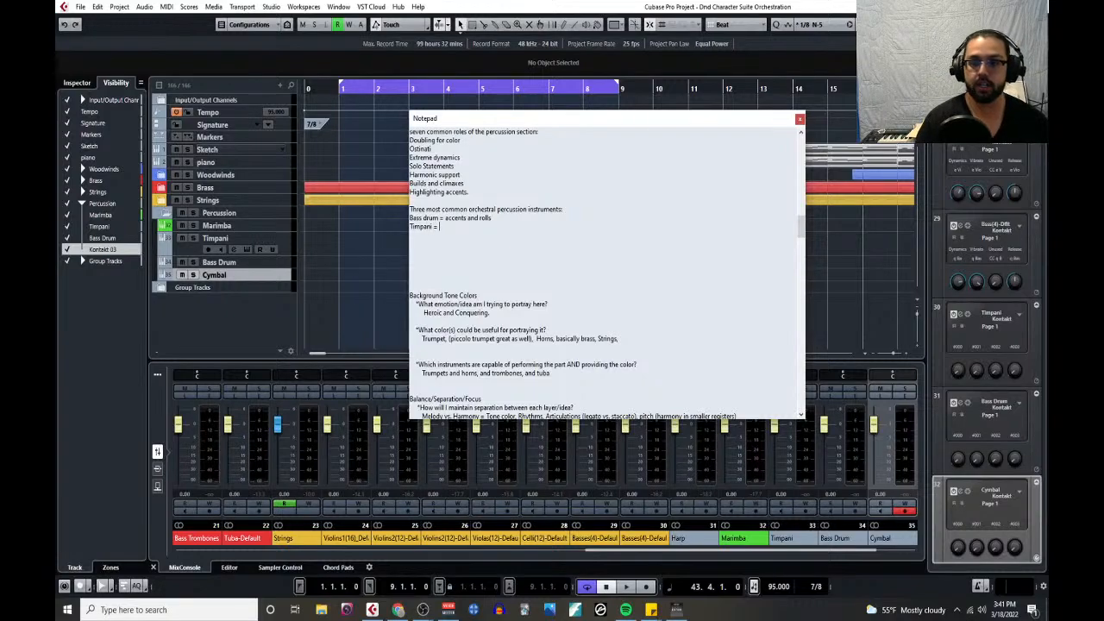
pyautogui.write(' sim')
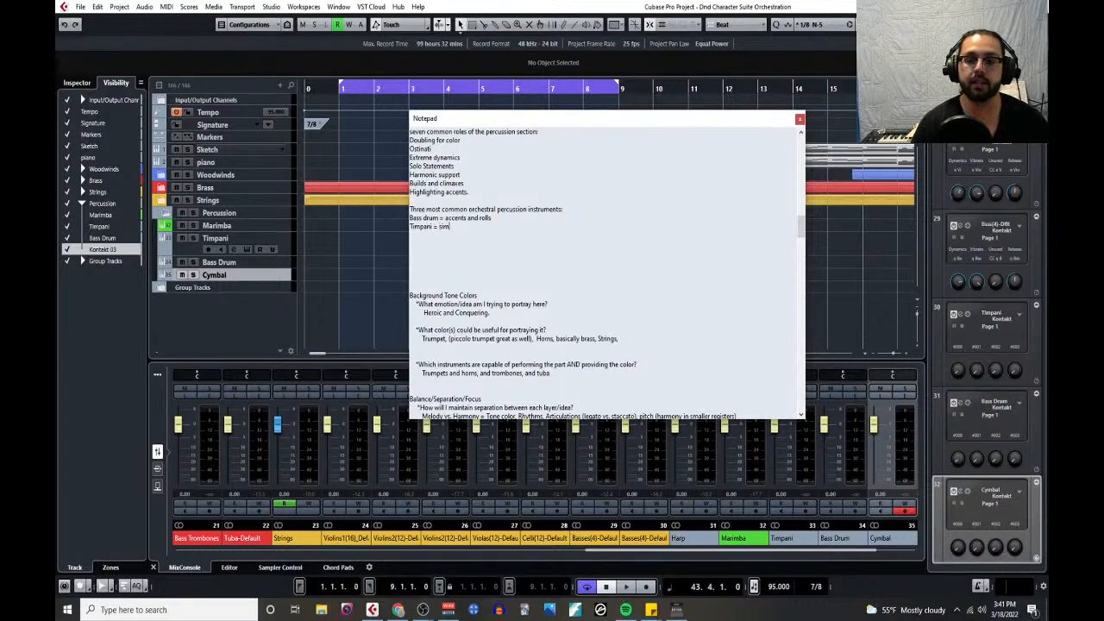
pyautogui.write('plified bass')
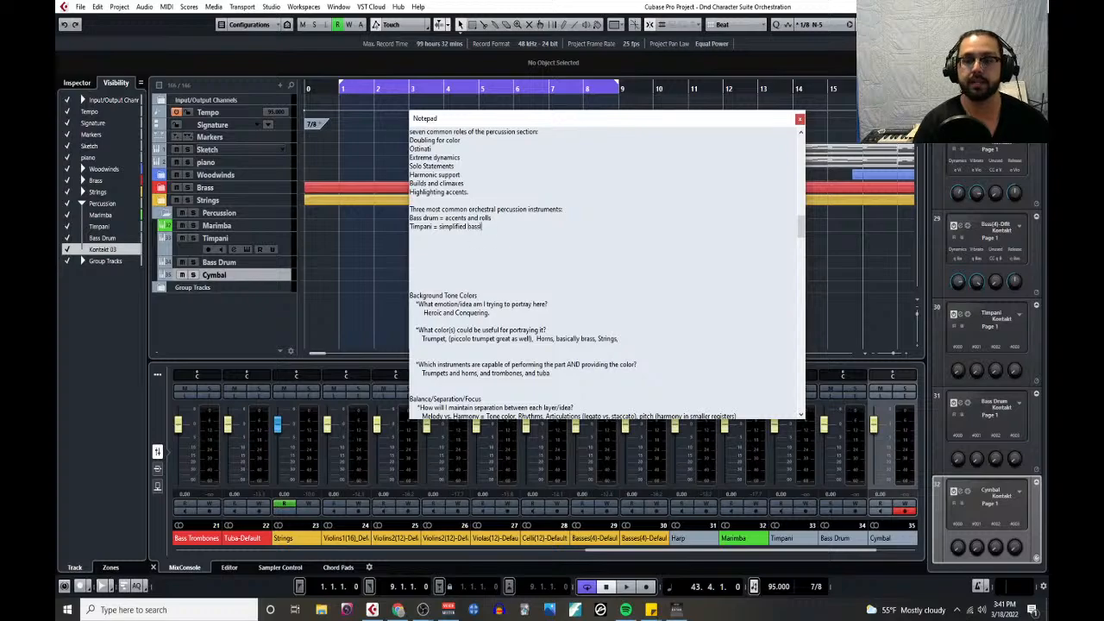
pyautogui.write('lines')
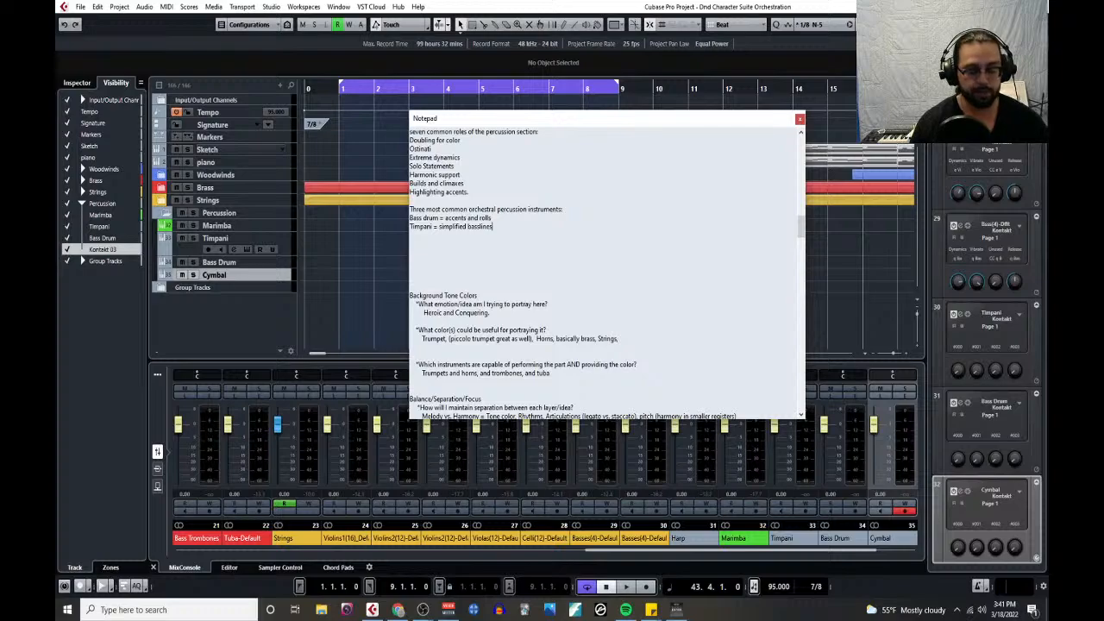
# - Extend the timpani entry with ", accents, rolls, and really just any rhythmic role that you want."
pyautogui.write(',')
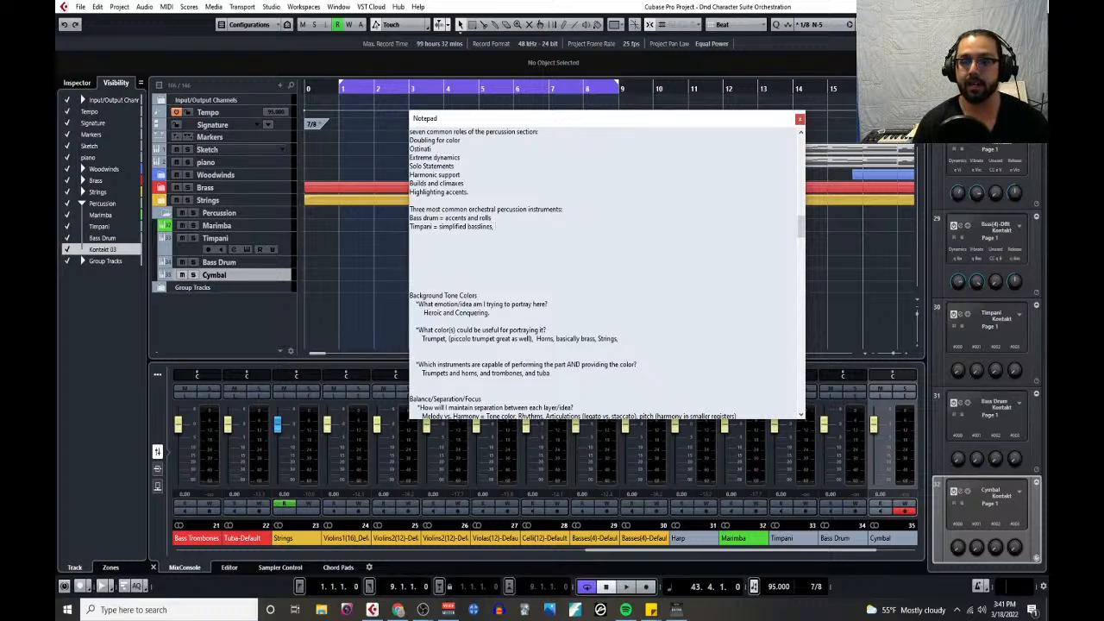
pyautogui.write(' accents, rolls')
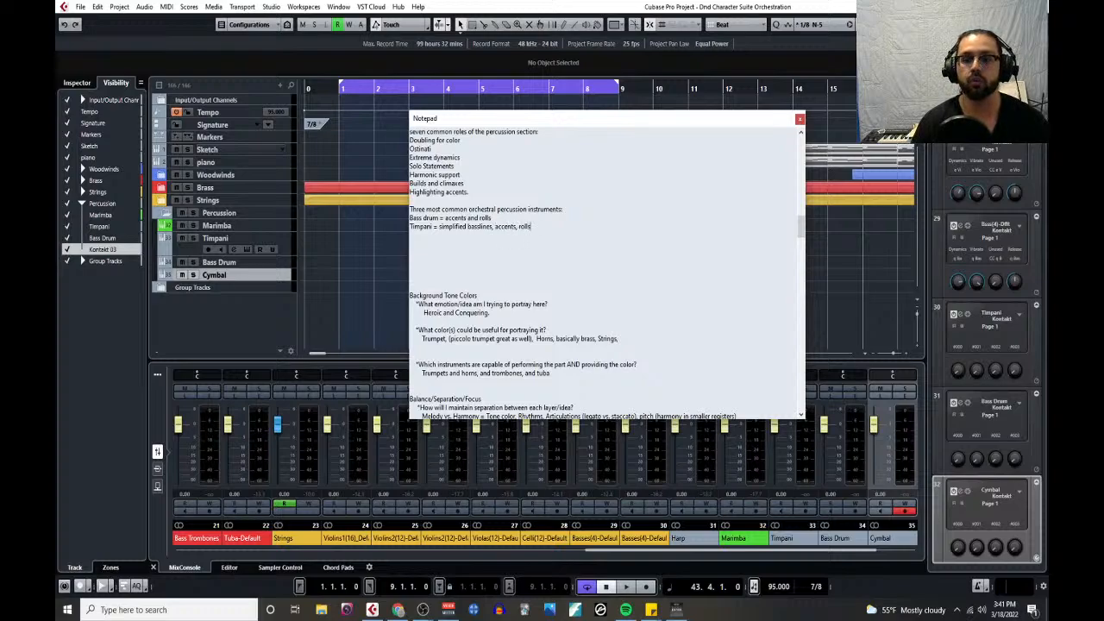
pyautogui.write(', and really just')
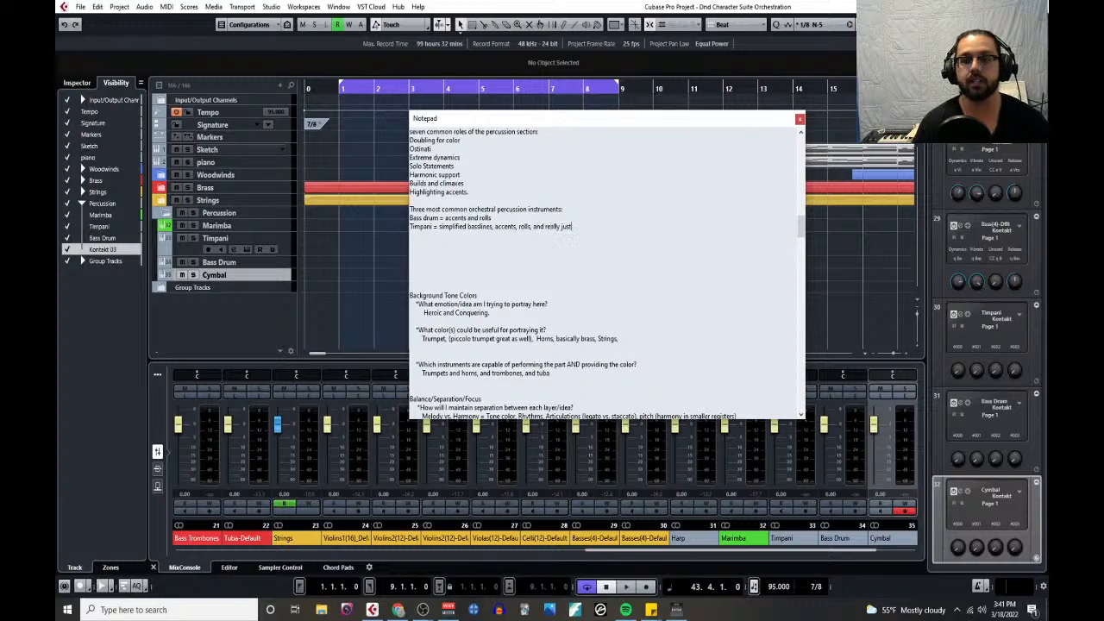
pyautogui.write(' any rhythmic roll')
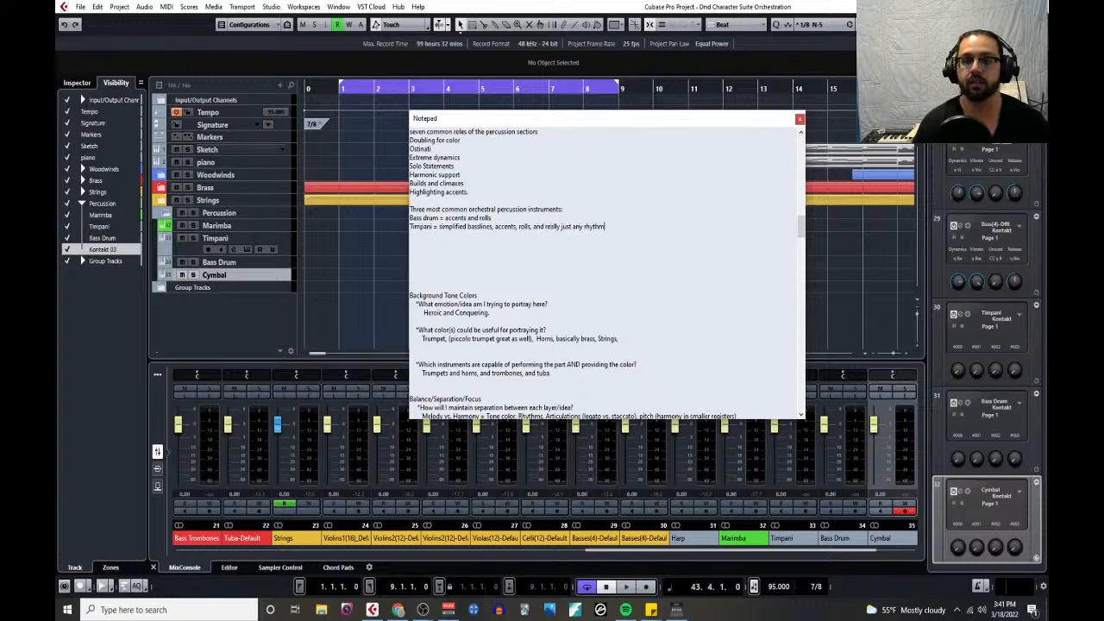
pyautogui.write('e that you want.')
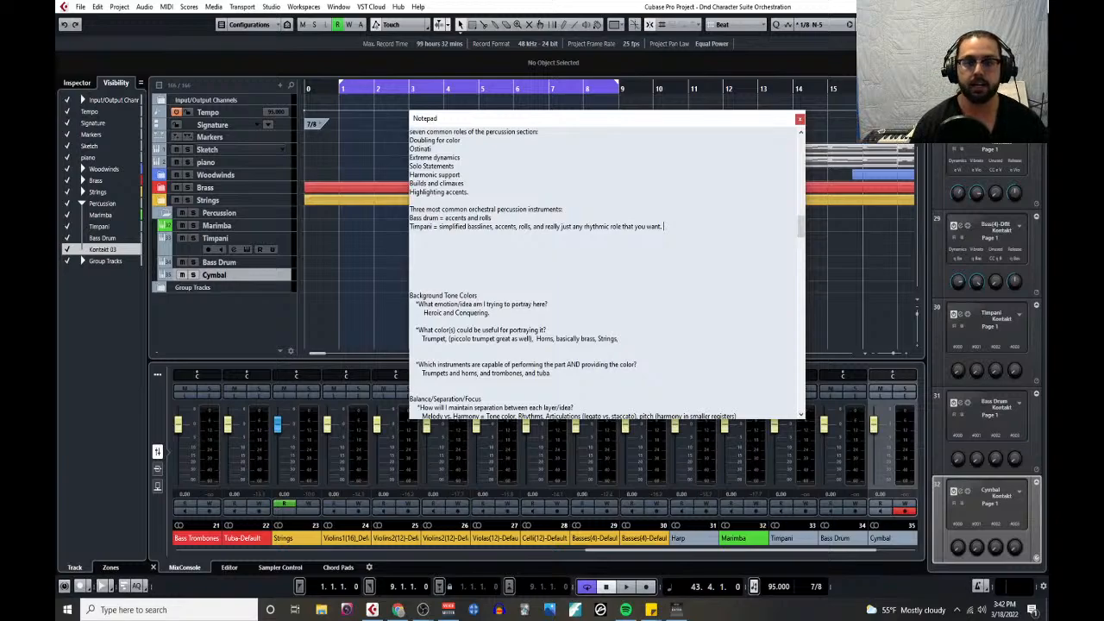
# - Add the line "Cymbals= rolls/crescendos, accents, special effects" below the timpani entry
pyautogui.press('Return')
pyautogui.write('Cymbals')
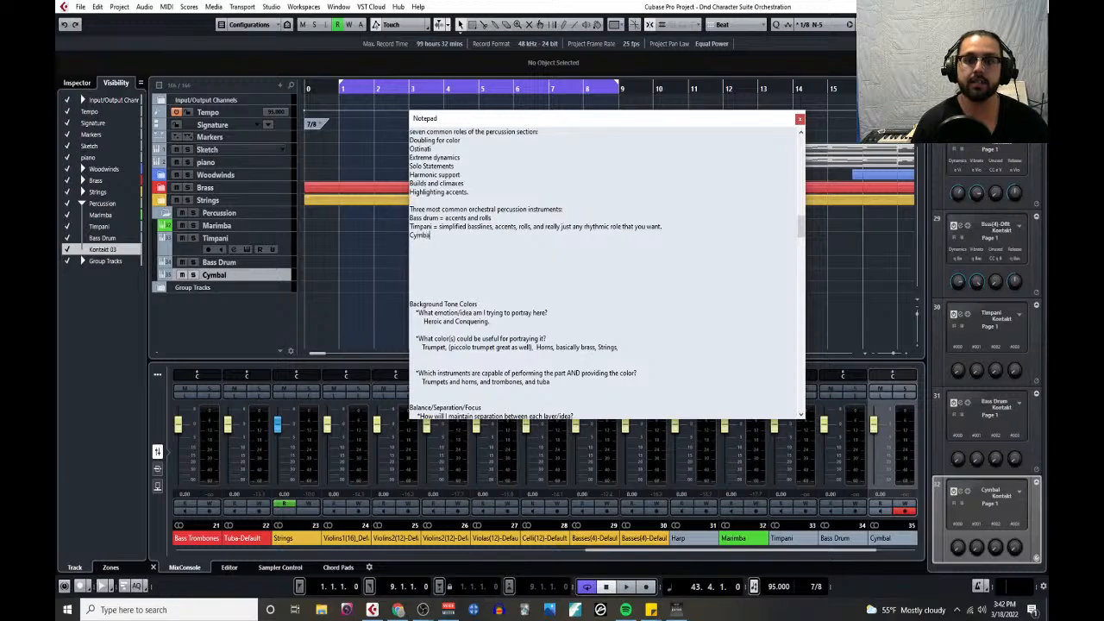
pyautogui.write('=')
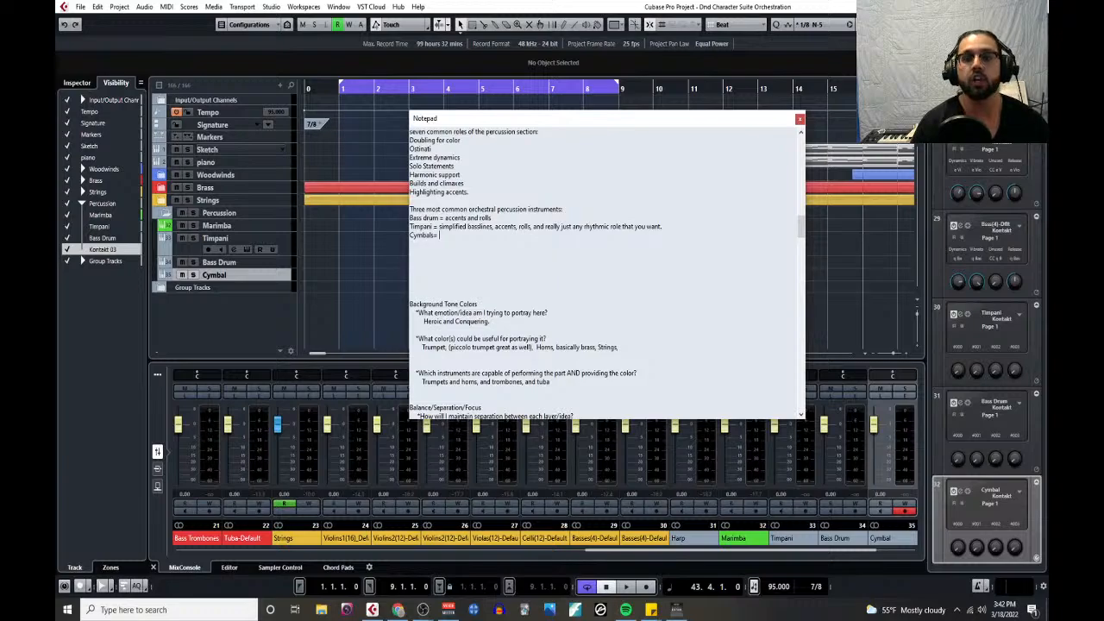
pyautogui.write('rolls/cres')
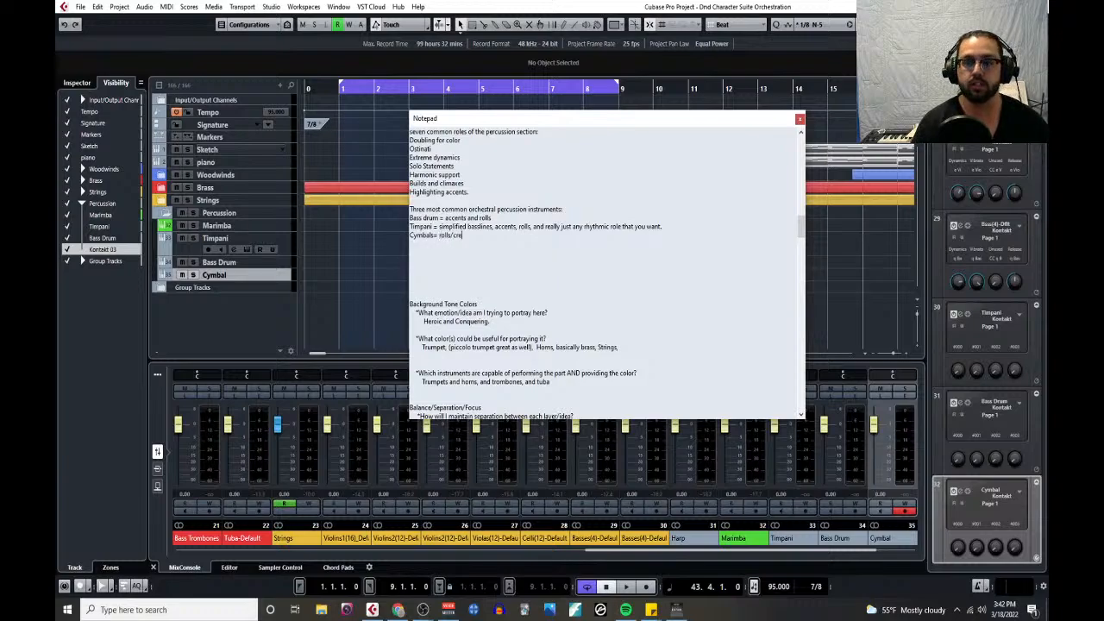
pyautogui.write('cendos, ')
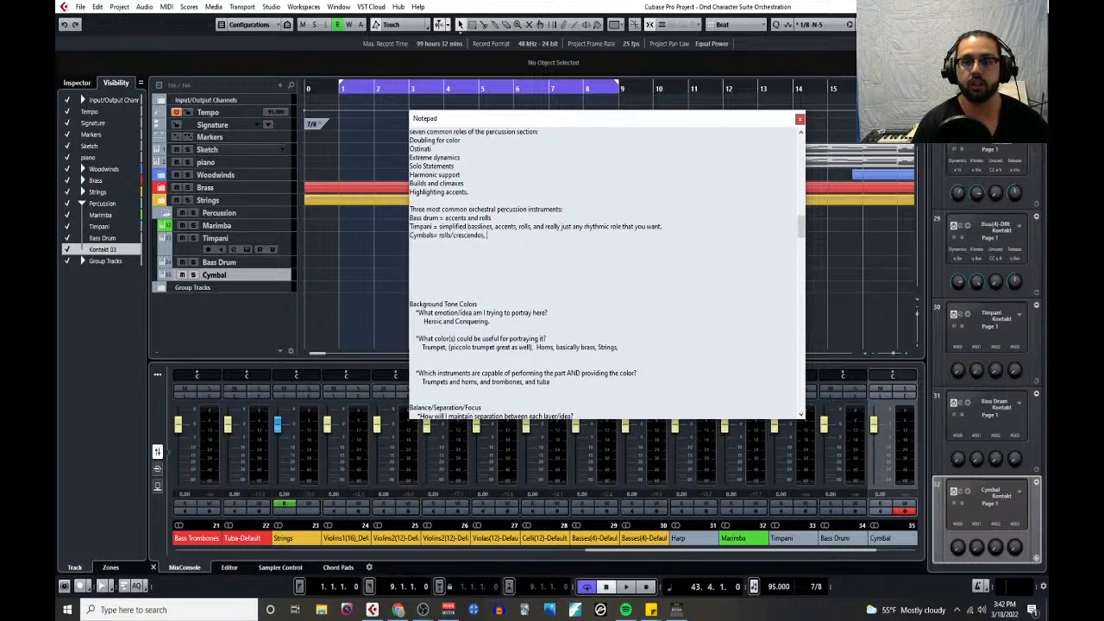
pyautogui.write('accents')
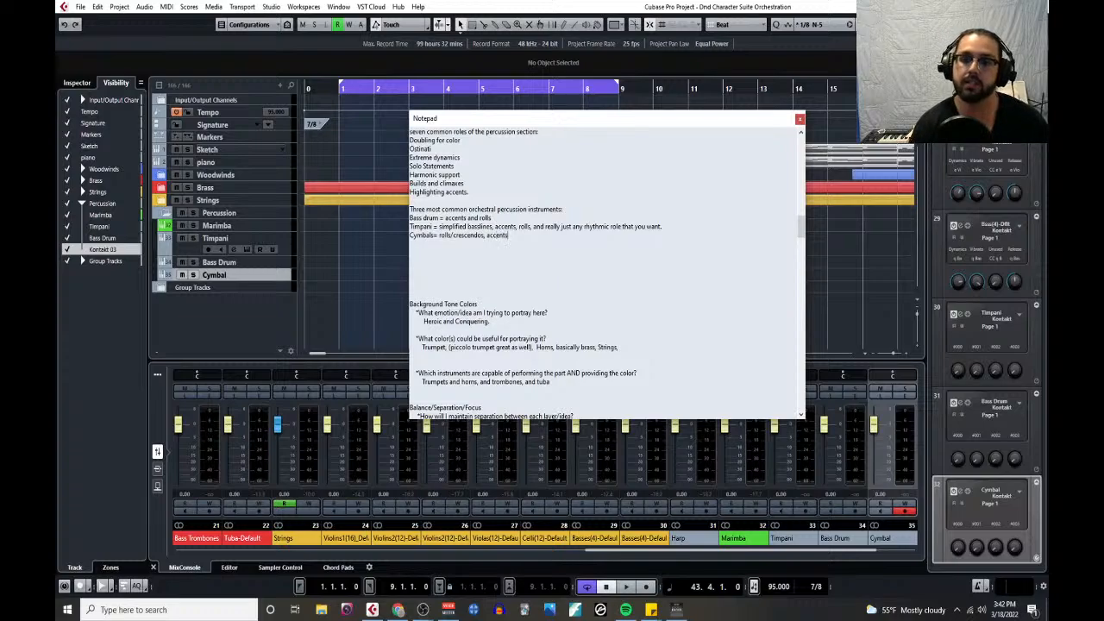
pyautogui.write(',')
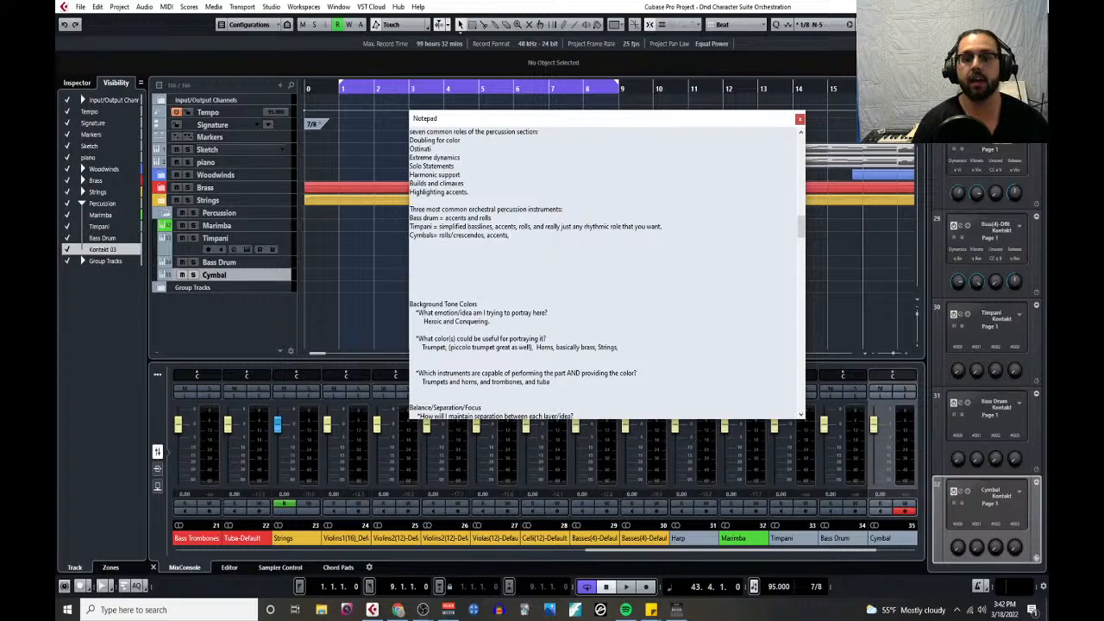
pyautogui.write(' special effects')
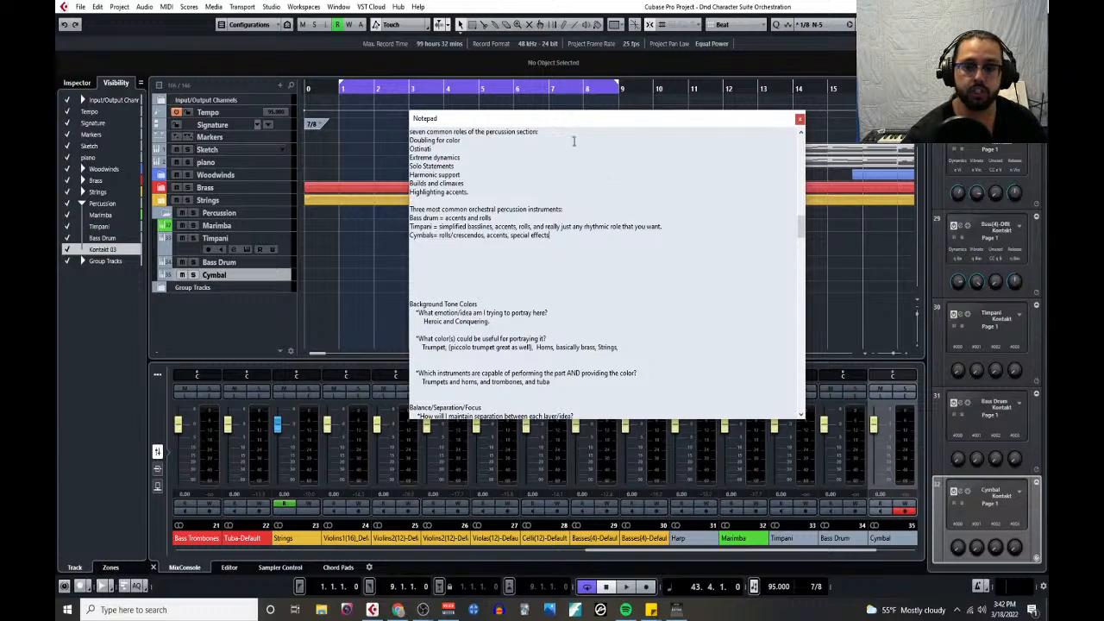
# - Move the Notepad out of the way and open the Timpani track's Kontakt instrument
pyautogui.moveTo(592, 118); pyautogui.dragTo(555, 119)
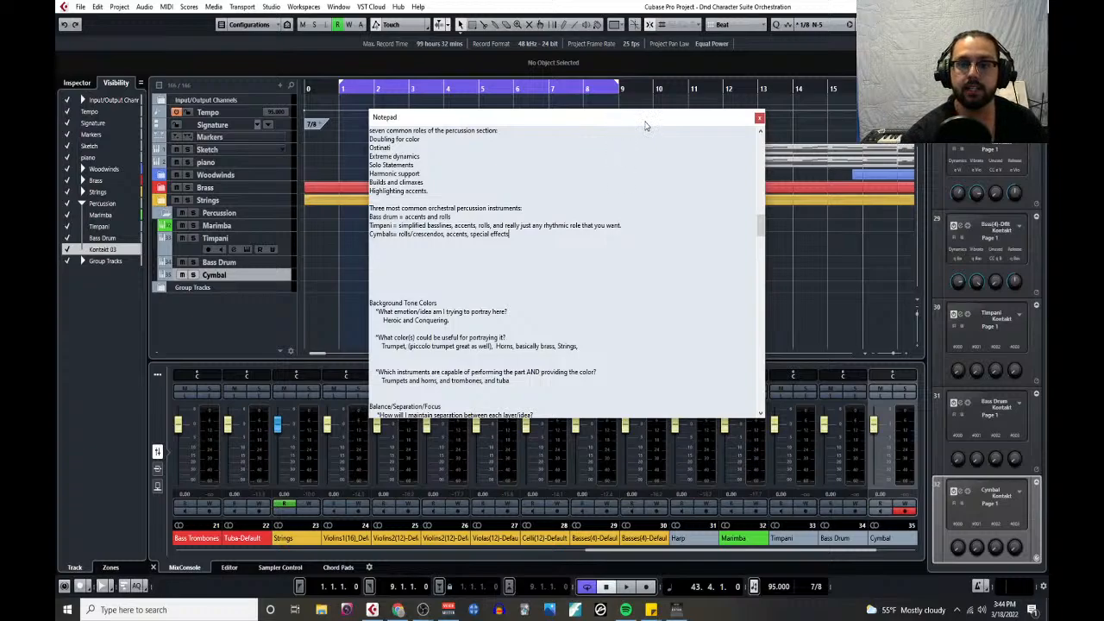
pyautogui.moveTo(645, 122); pyautogui.dragTo(0, 140)
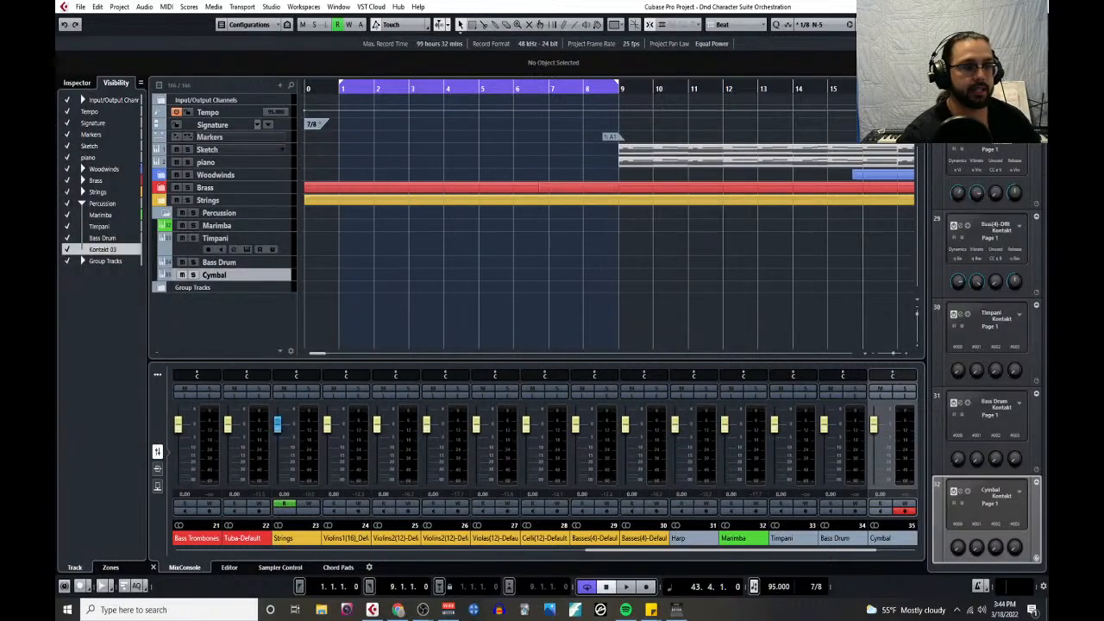
pyautogui.click(288, 262)
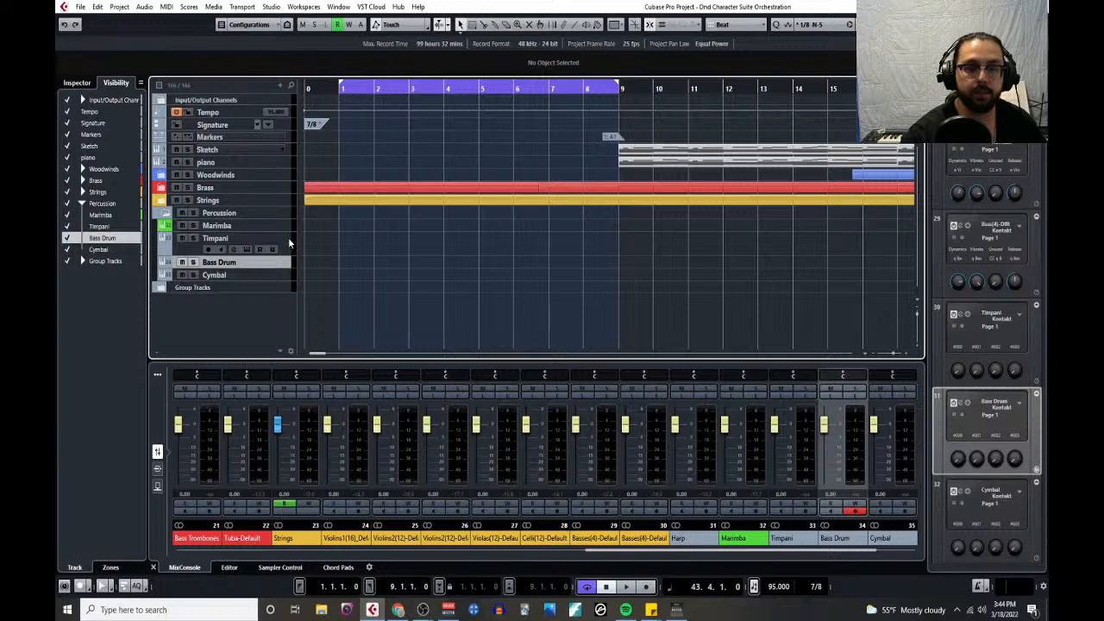
pyautogui.click(288, 241)
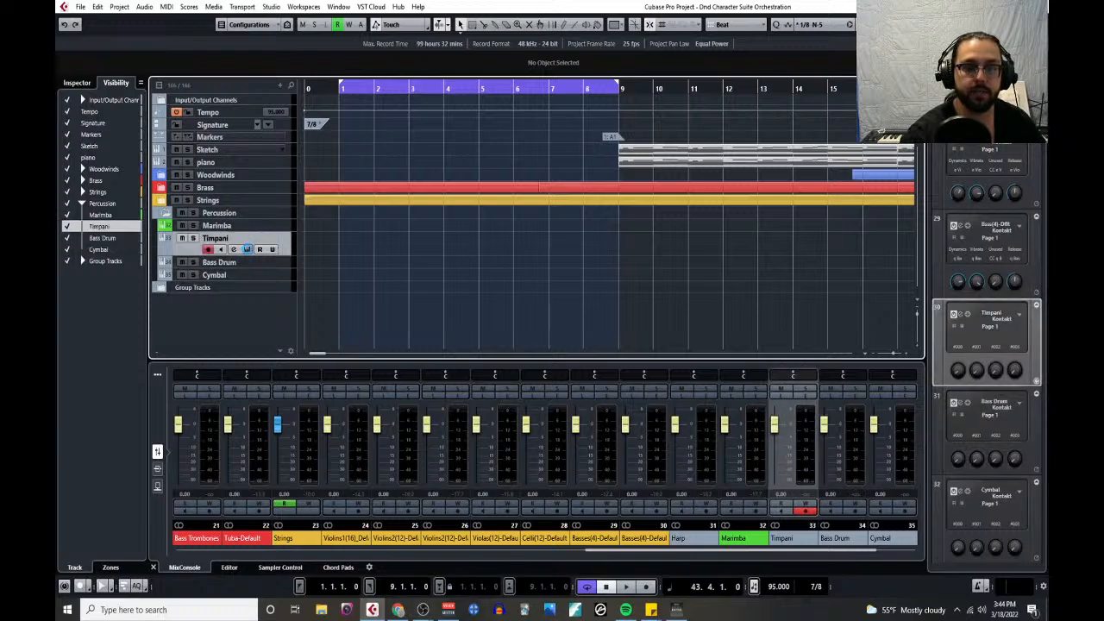
pyautogui.click(247, 249)
# - Load the Bass Drum patch from Spitfire Percussion's individual instruments, Drums - Low folder, into the Timpani track's Kontakt
pyautogui.click(439, 390)
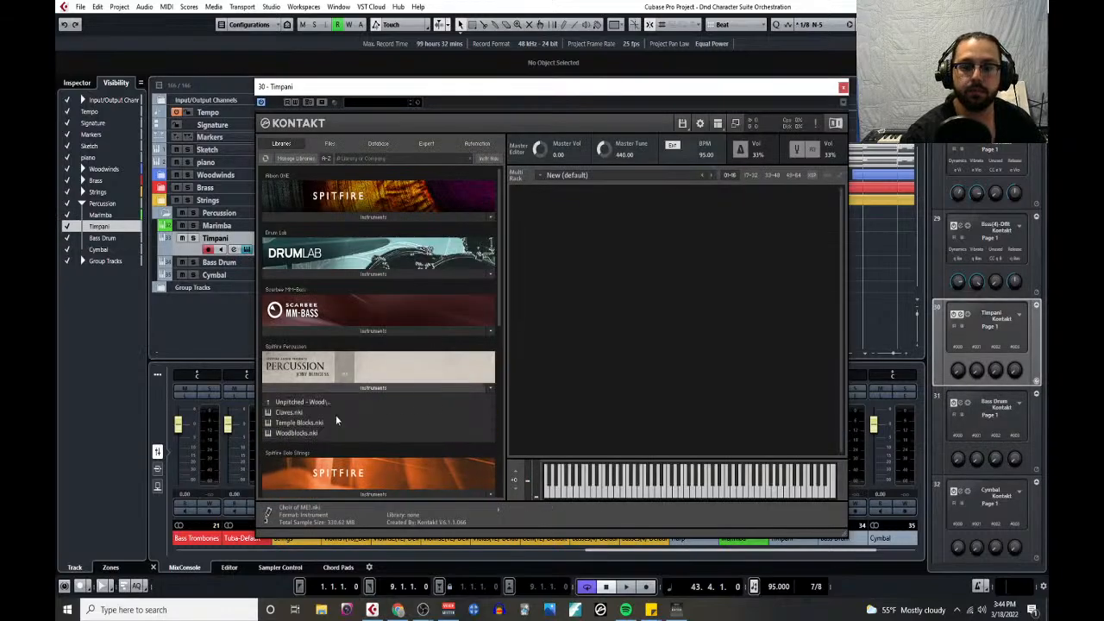
pyautogui.click(305, 403)
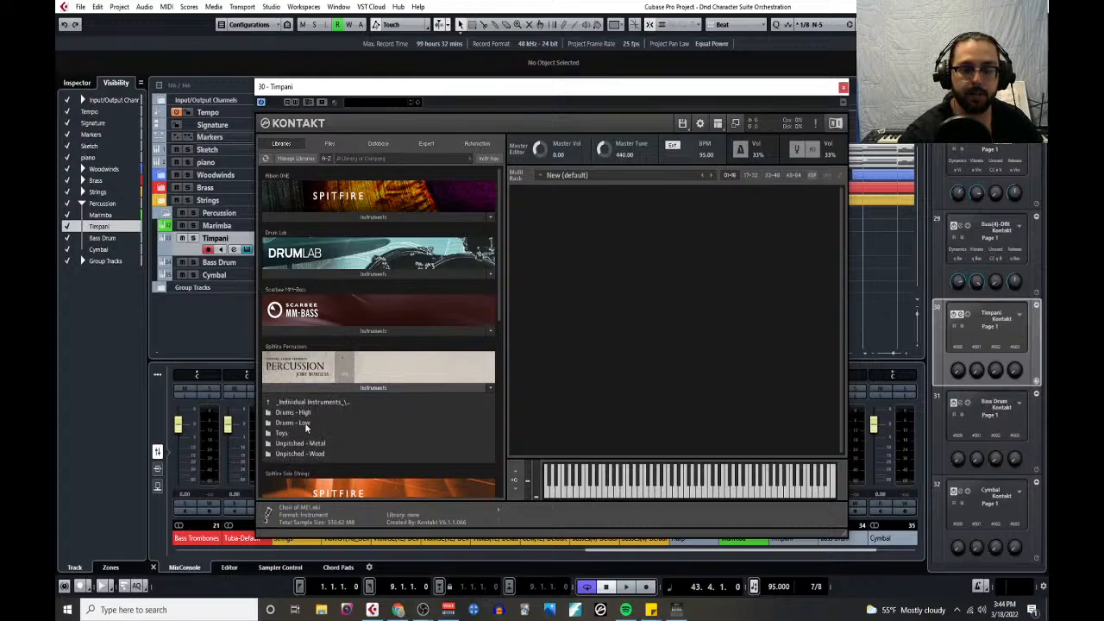
pyautogui.click(309, 403)
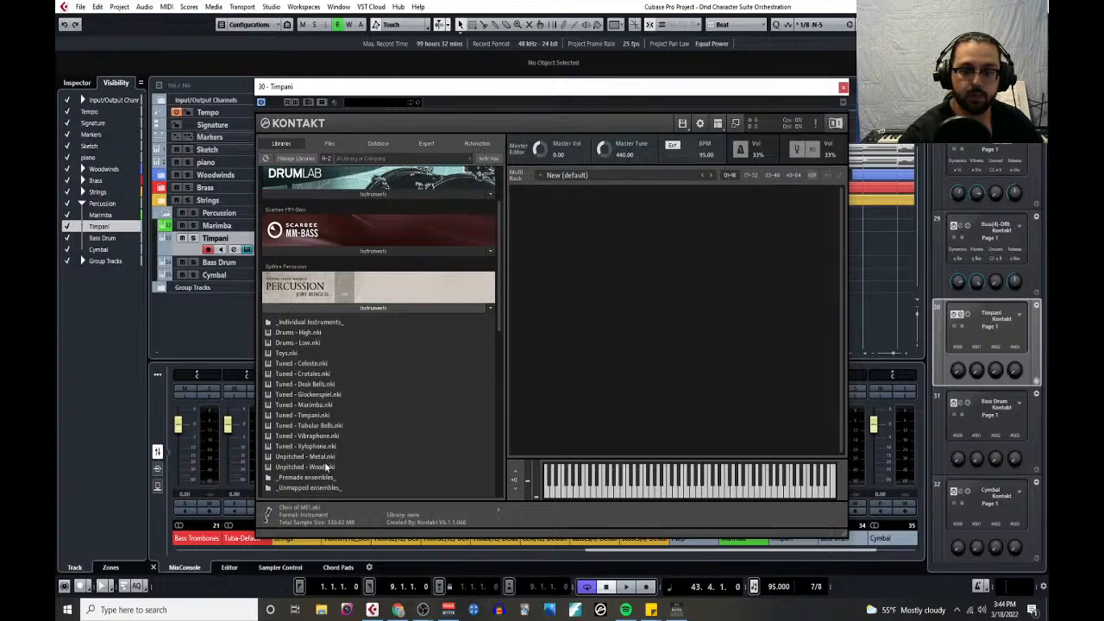
pyautogui.doubleClick(314, 324)
pyautogui.doubleClick(303, 346)
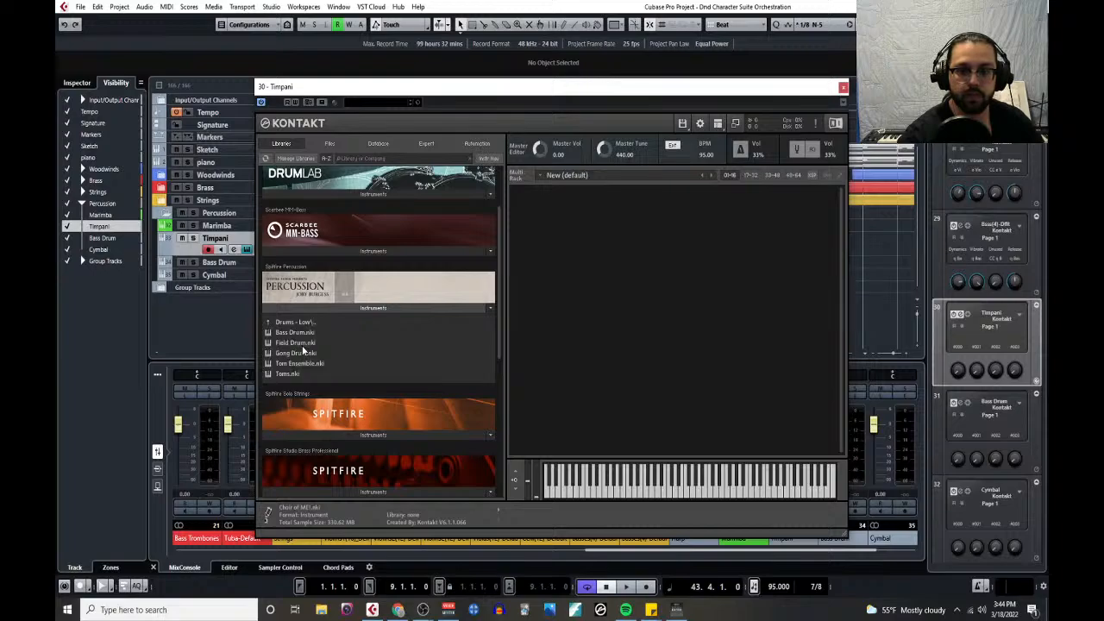
pyautogui.click(305, 333)
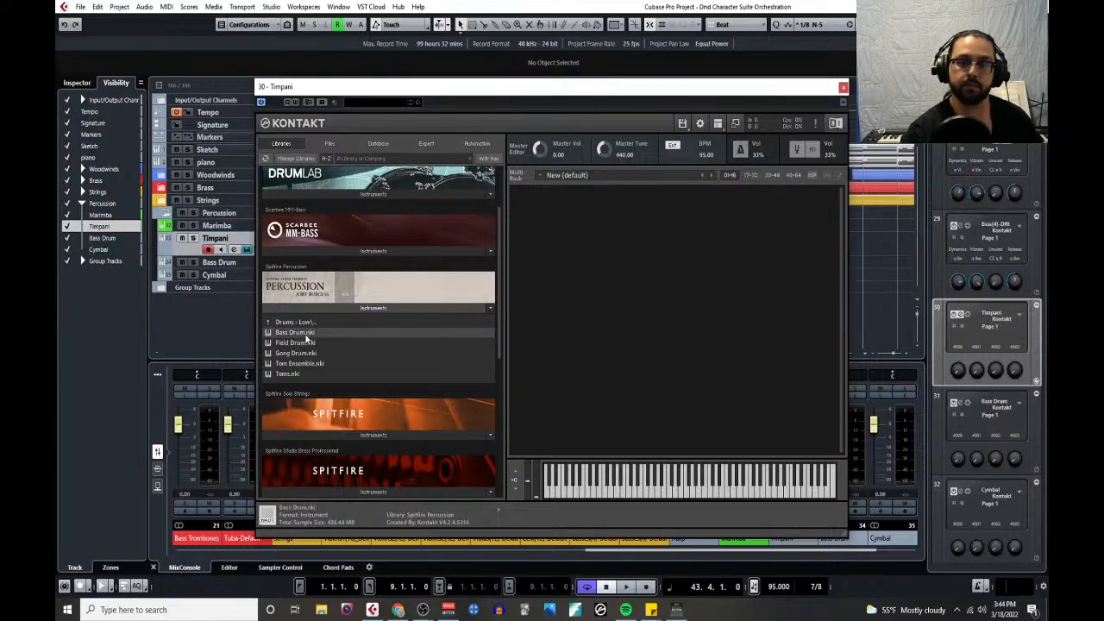
pyautogui.doubleClick(306, 334)
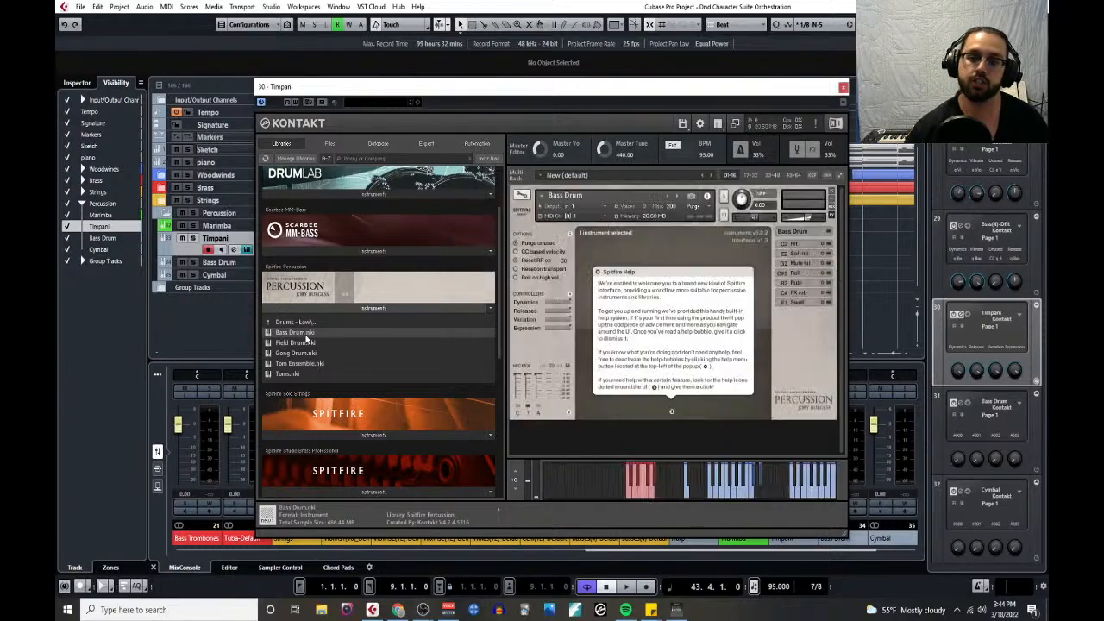
# - Dismiss the Spitfire help message, audition the bass drum patch and close its Kontakt window
pyautogui.click(659, 272)
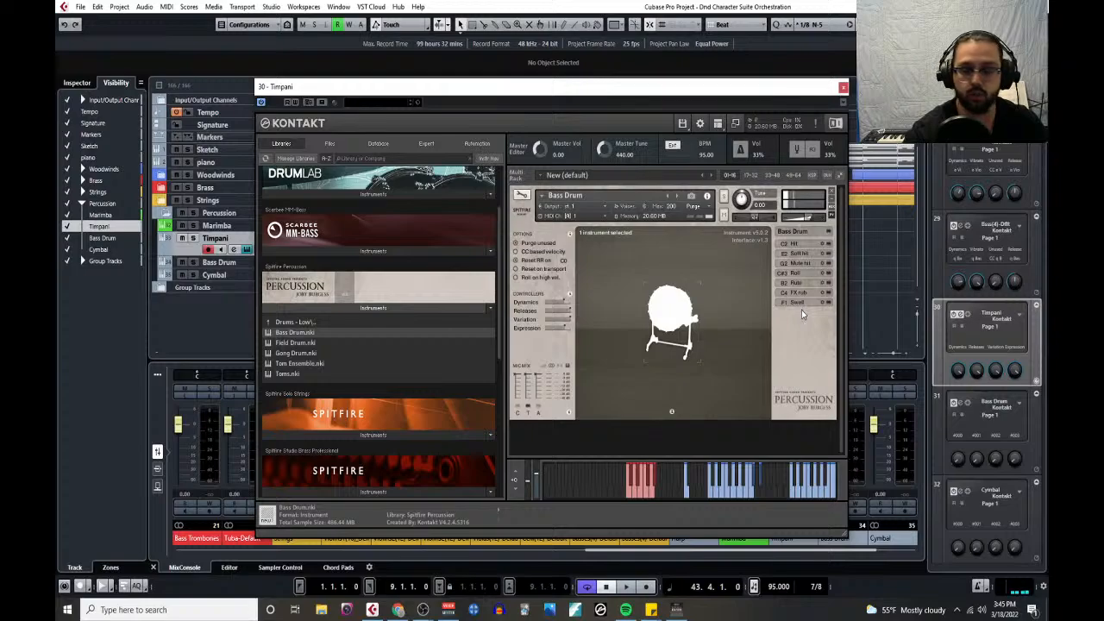
pyautogui.click(687, 493)
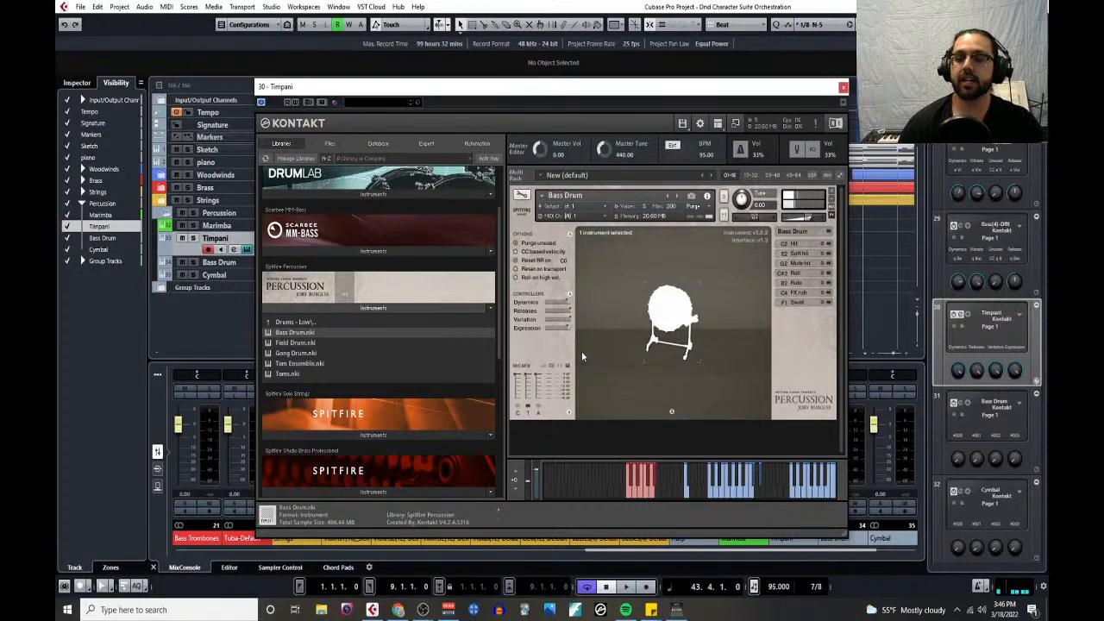
pyautogui.click(843, 87)
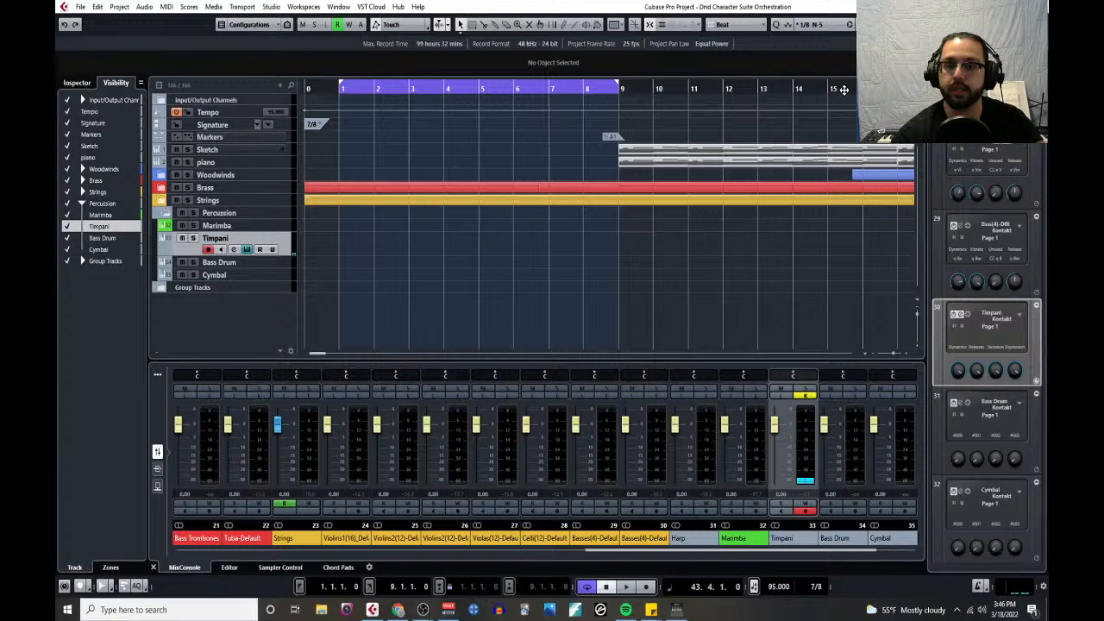
# - Play the project from bar 1, and check which patch is loaded in the Timpani track's instrument
pyautogui.click(338, 88)
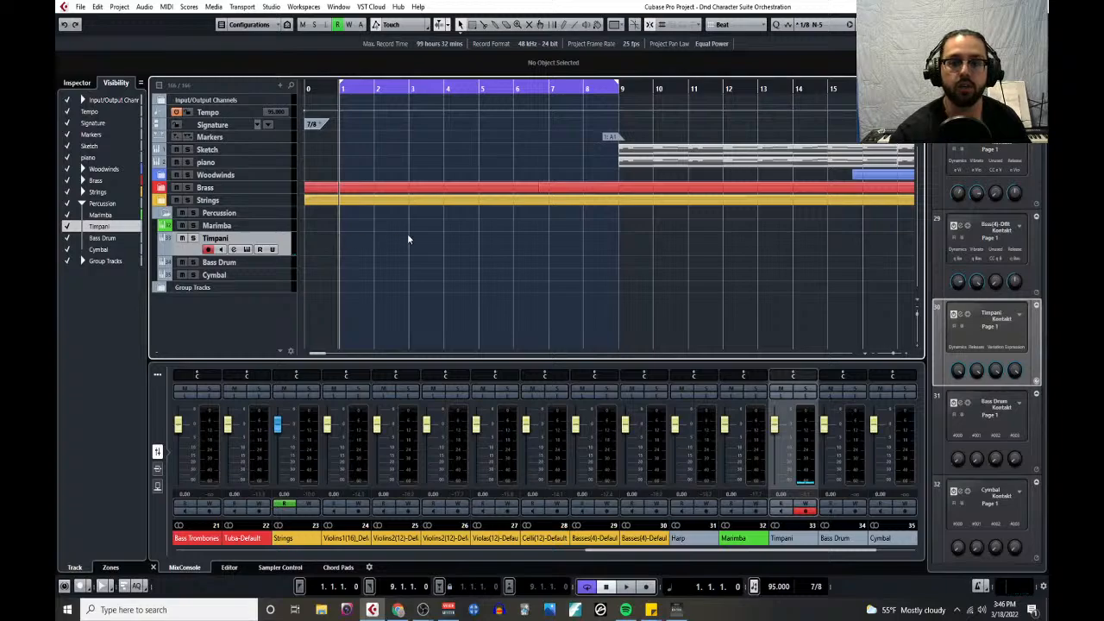
pyautogui.press('space')
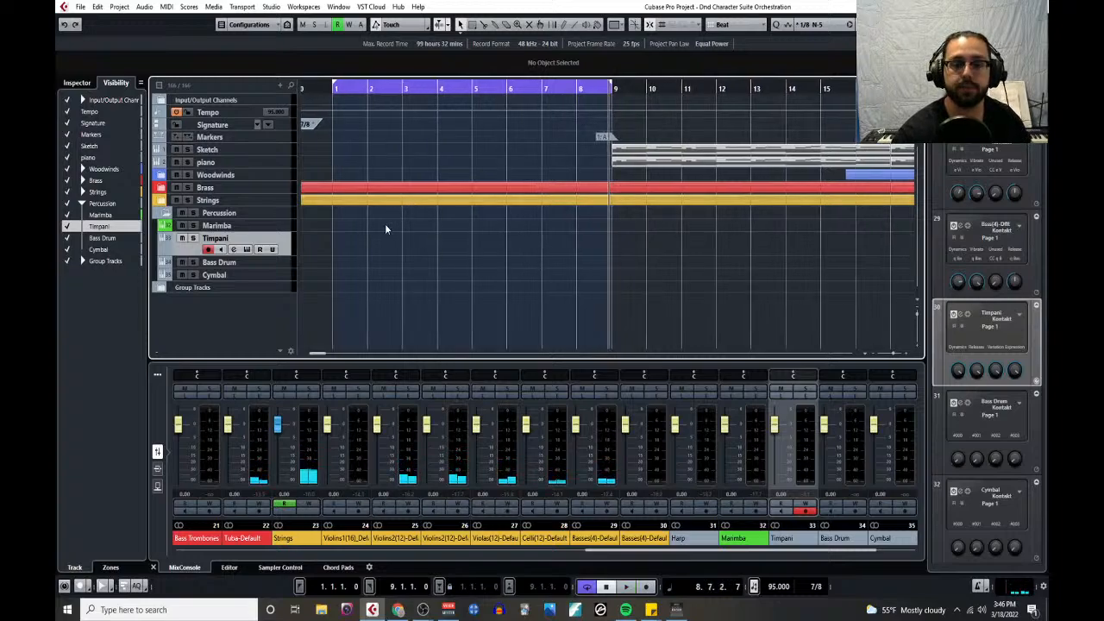
pyautogui.click(247, 250)
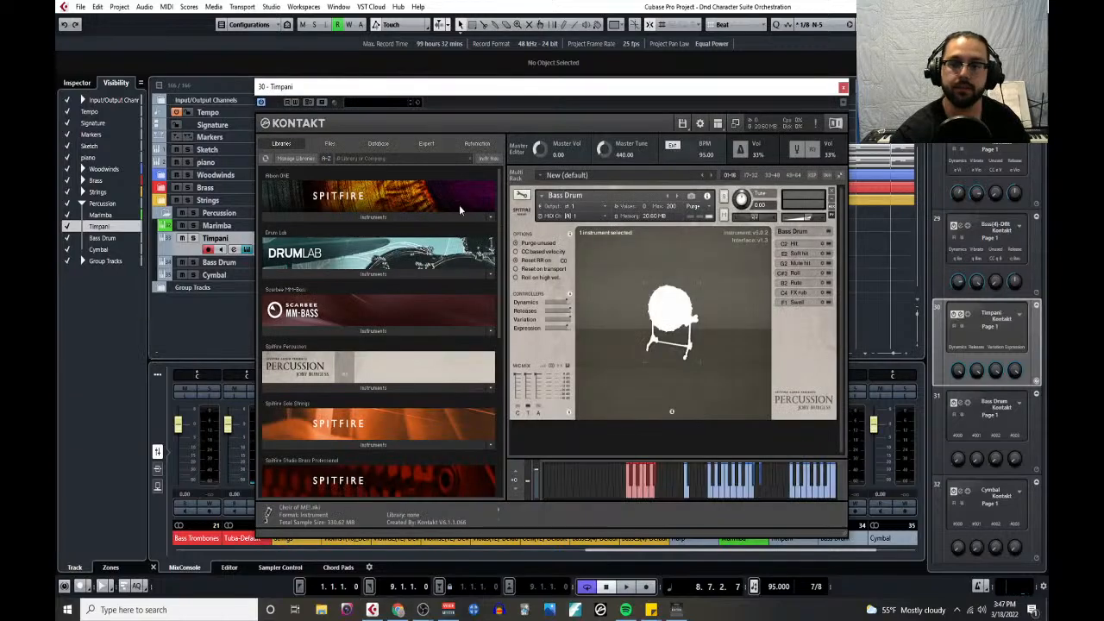
pyautogui.click(843, 87)
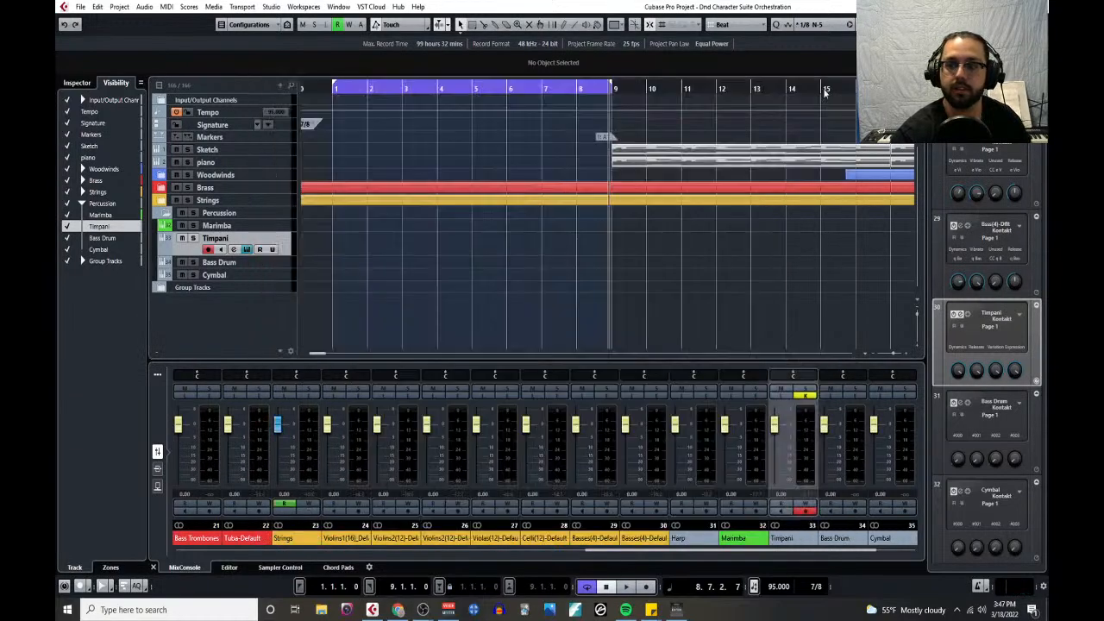
# - Rename the Timpani track as "Bass Drum" and the original Bass Drum track below it as "Timpani"
pyautogui.doubleClick(239, 239)
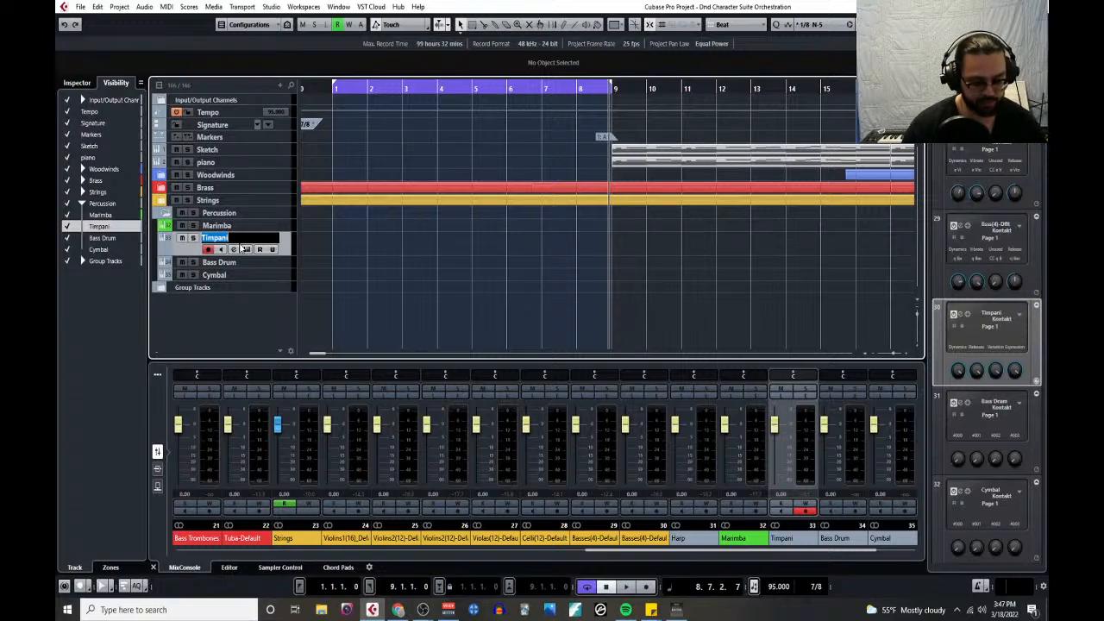
pyautogui.write('Bass Drum')
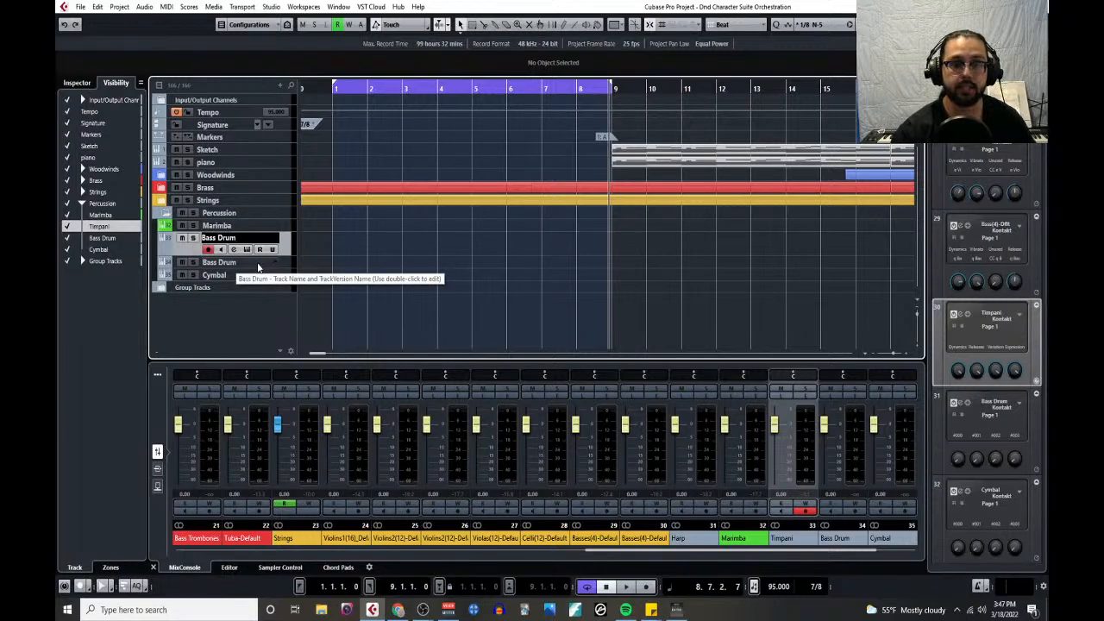
pyautogui.doubleClick(237, 264)
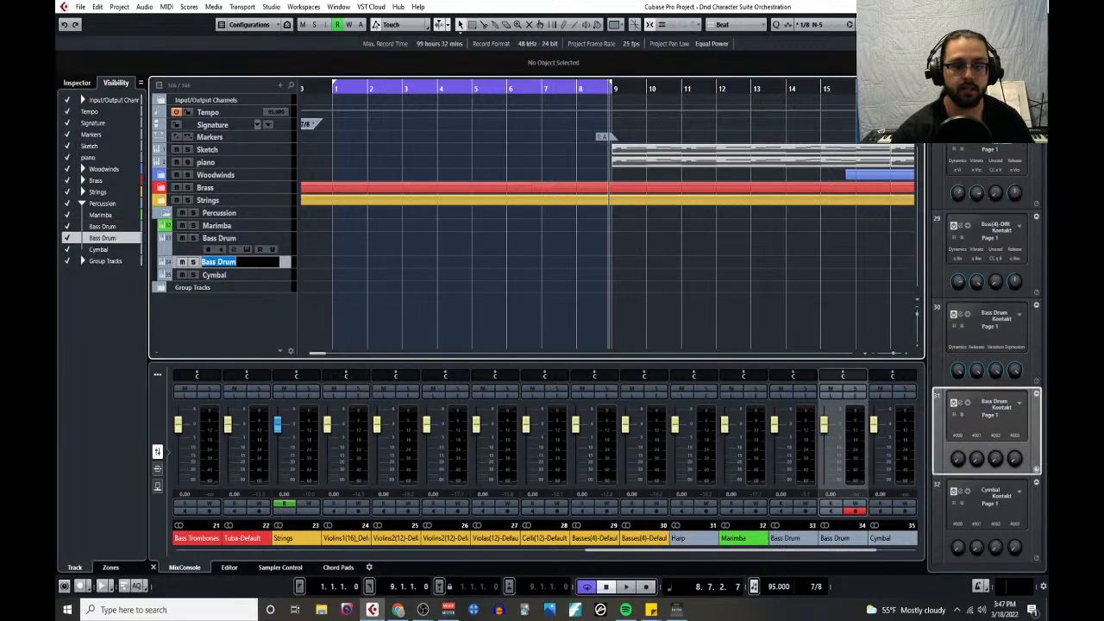
pyautogui.write('Ti')
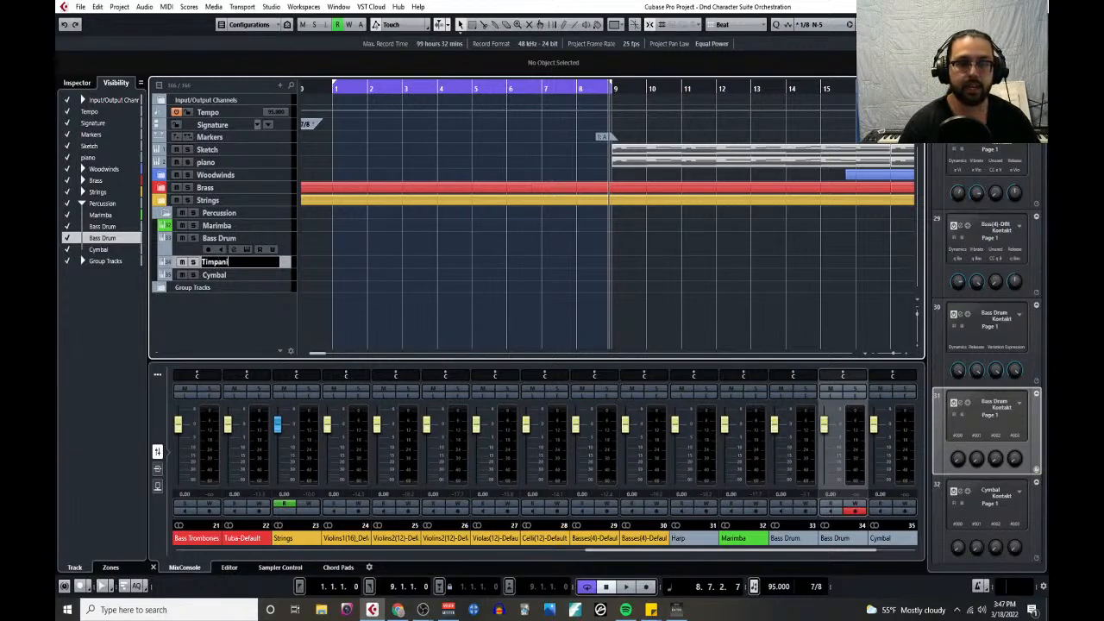
pyautogui.write('mpani')
pyautogui.press('Return')
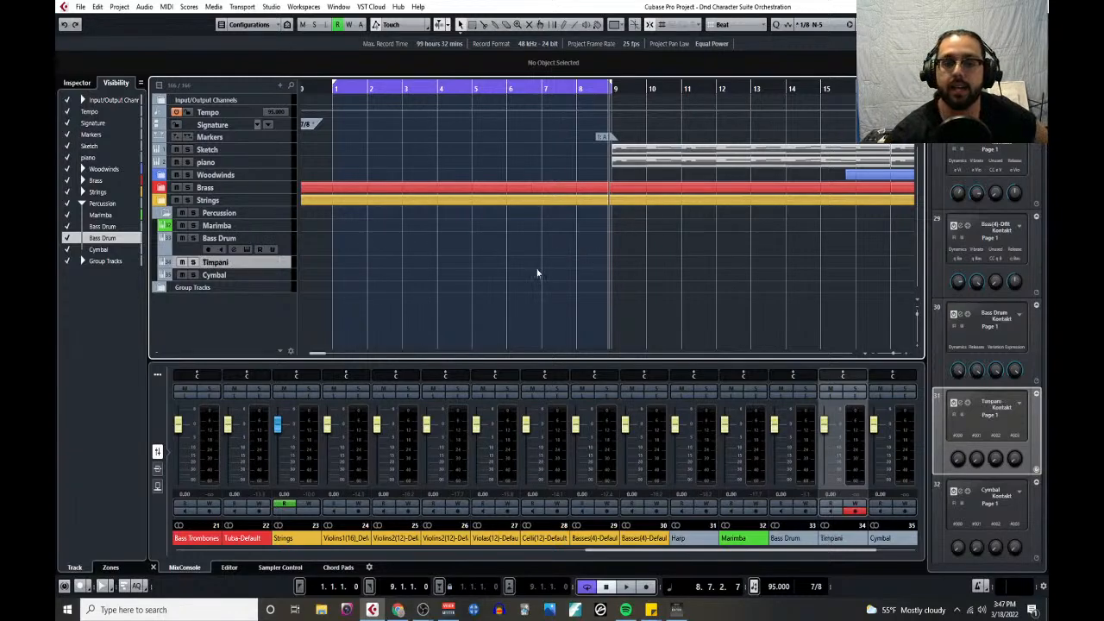
pyautogui.rightClick(511, 252)
pyautogui.click(630, 247)
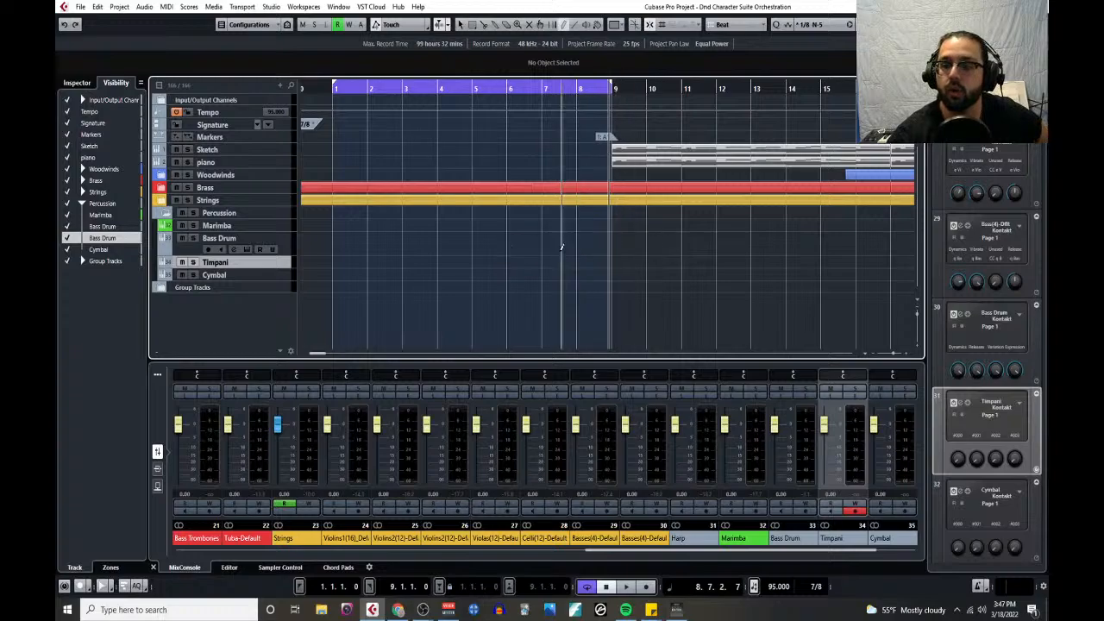
pyautogui.moveTo(548, 241); pyautogui.dragTo(640, 239)
pyautogui.press('1')
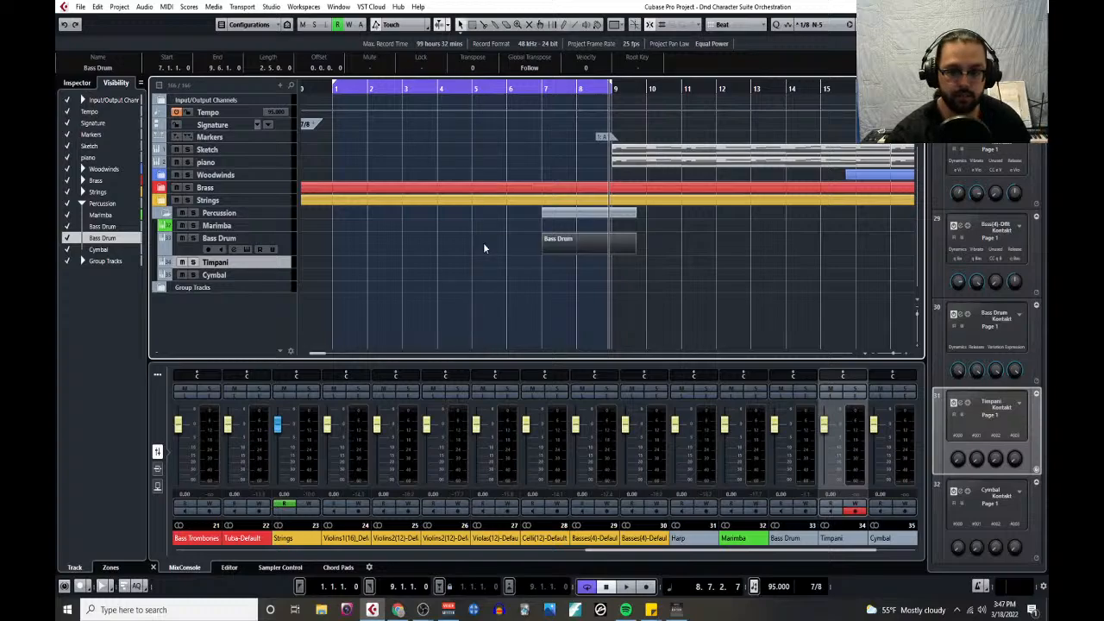
pyautogui.press('Delete')
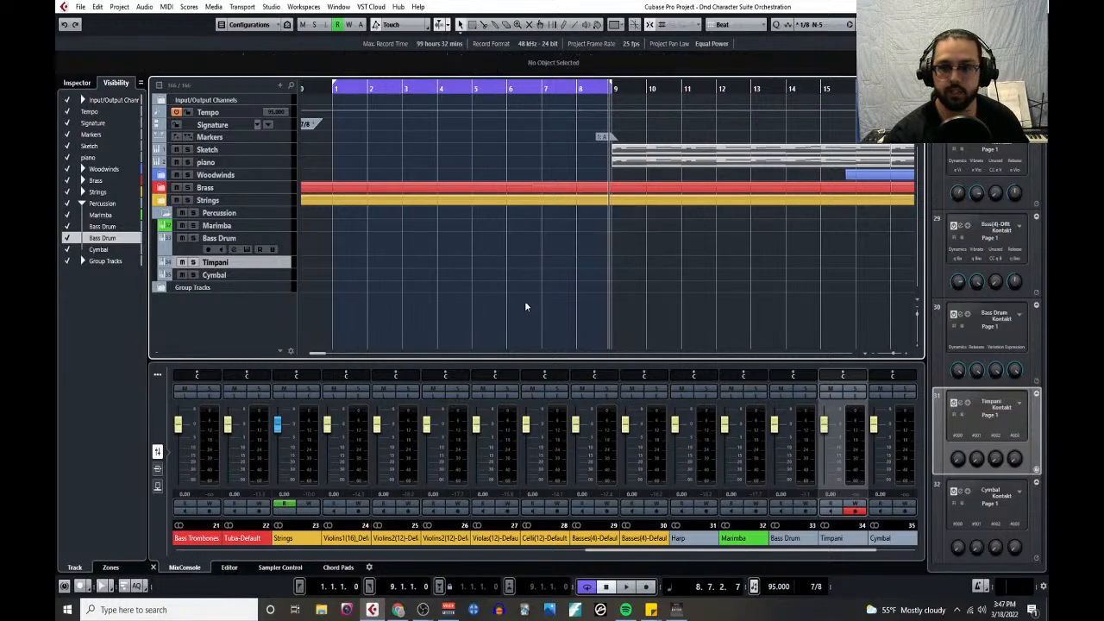
# - Turn off cycle playback and record a bass drum part on the Bass Drum track from bar 5 into bar 9
pyautogui.click(499, 87)
pyautogui.click(555, 84)
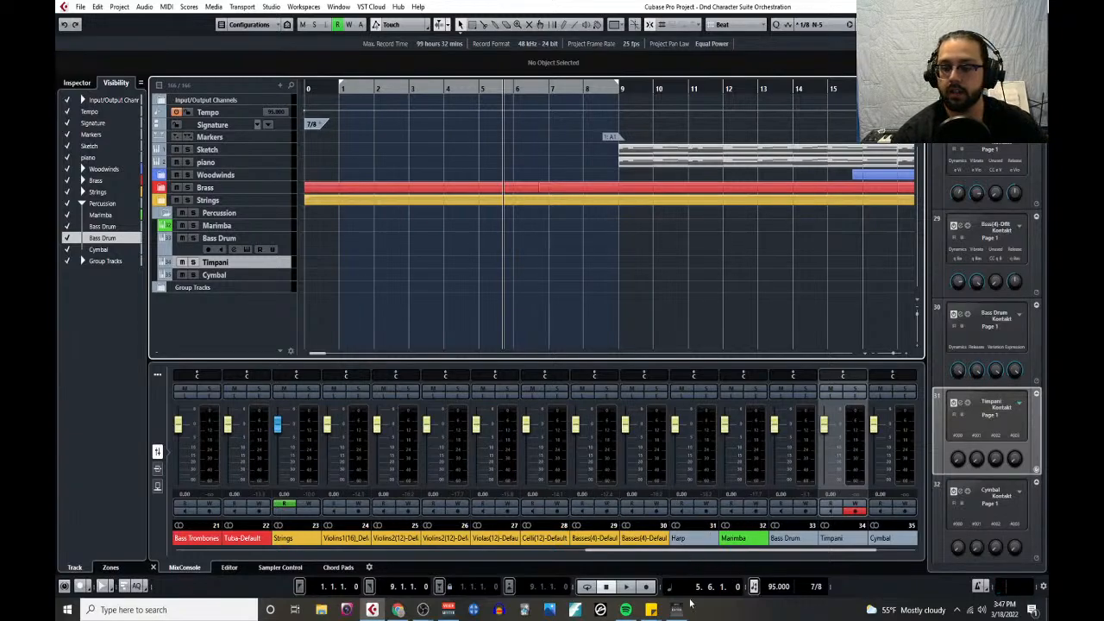
pyautogui.click(187, 244)
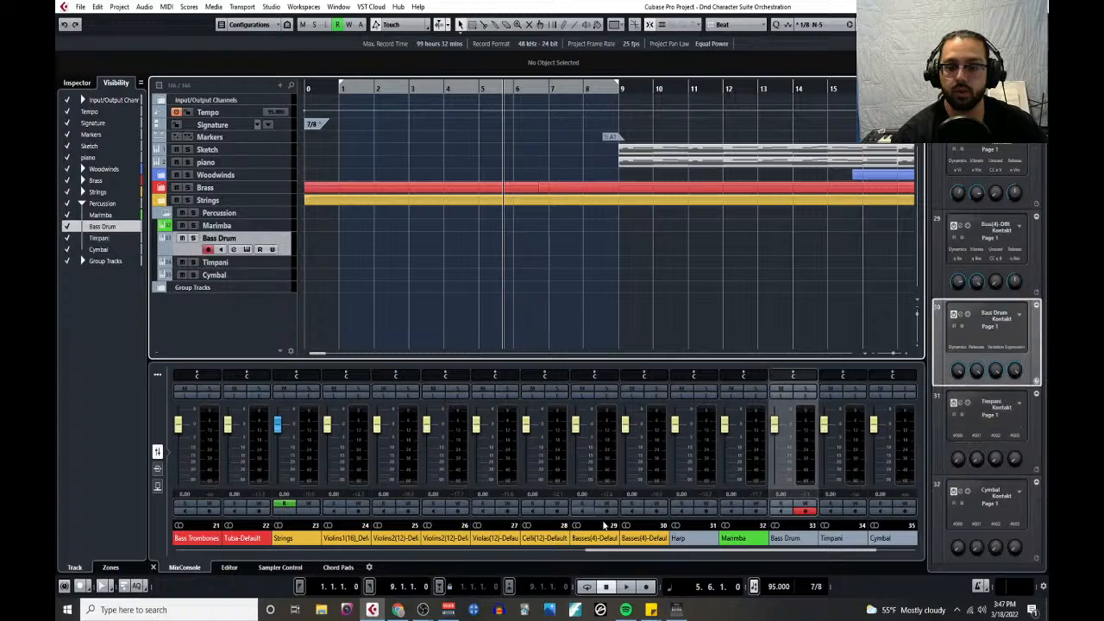
pyautogui.click(649, 587)
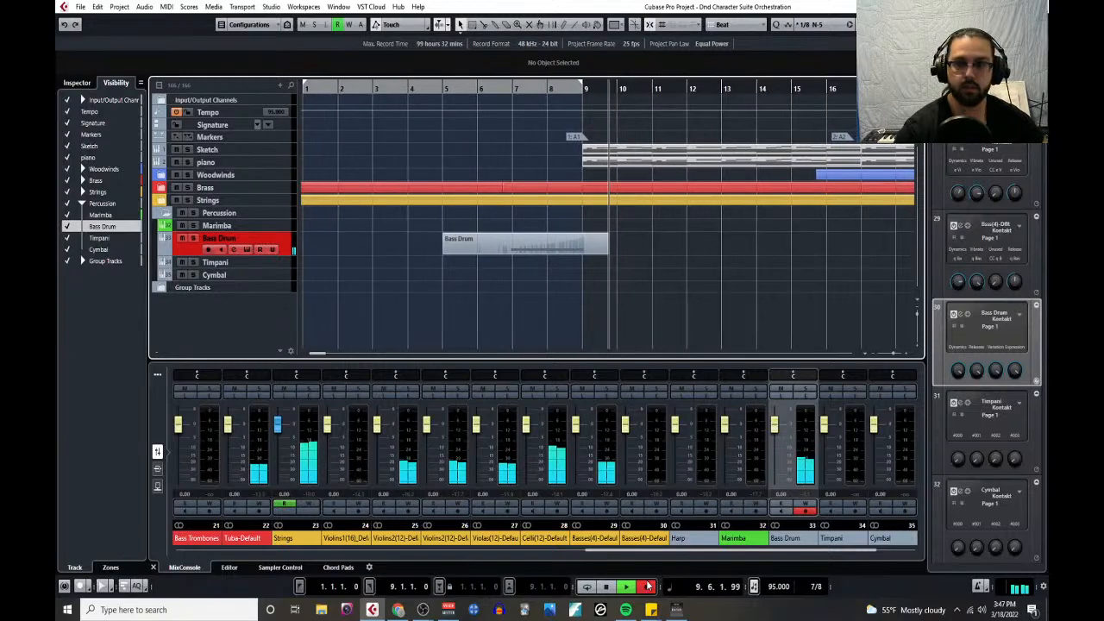
pyautogui.click(647, 587)
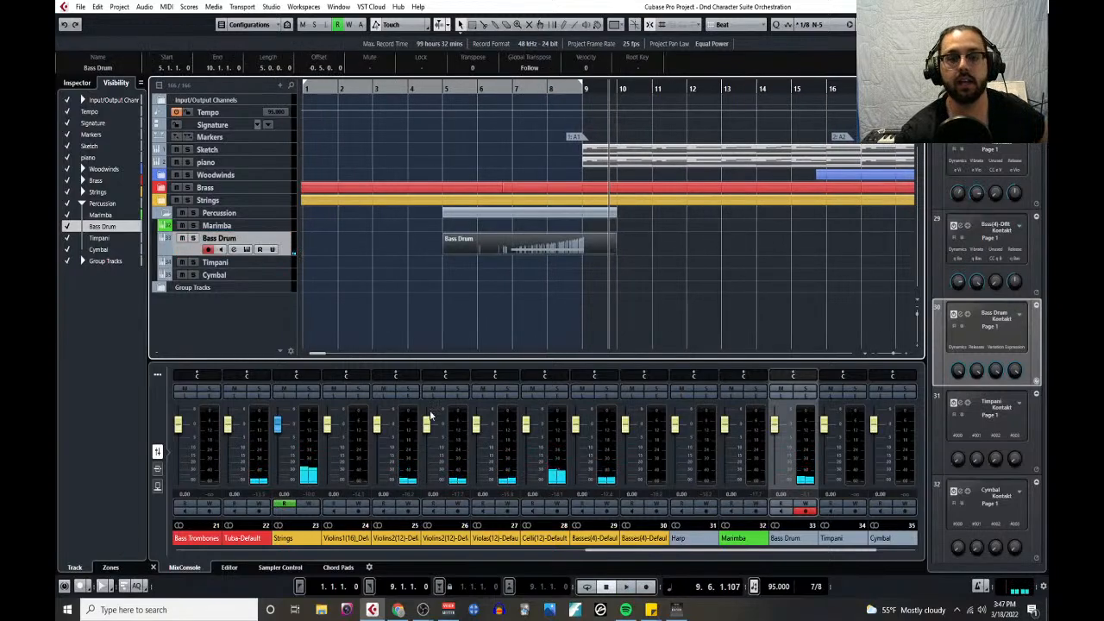
# - Open the Cymbal track's Kontakt instrument and review the cymbal entry in the Notepad before putting the notes away
pyautogui.click(276, 277)
pyautogui.click(247, 287)
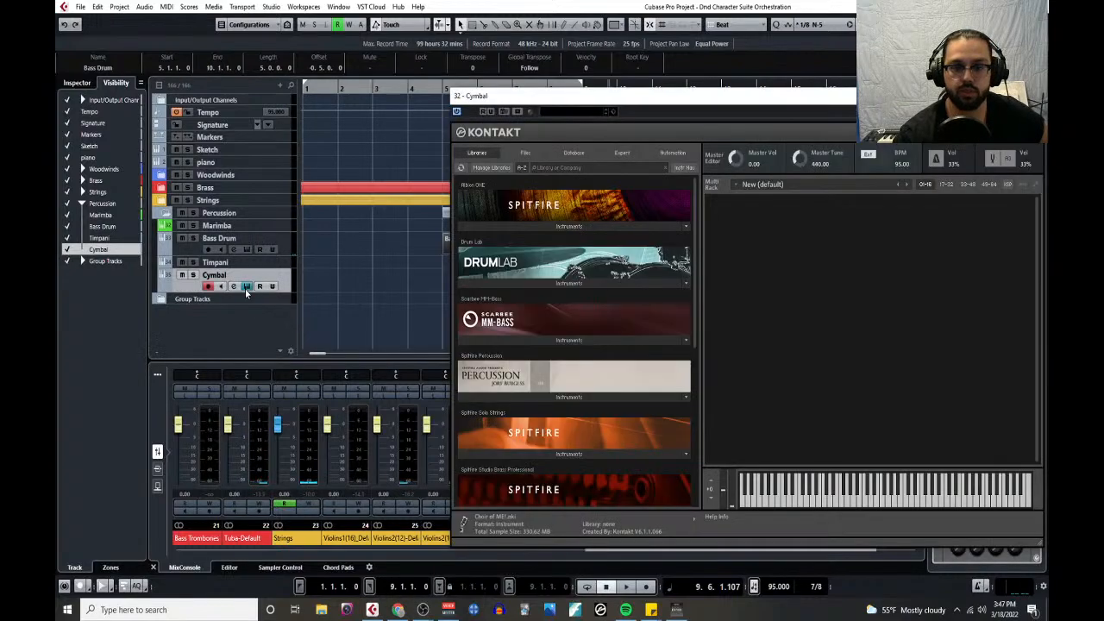
pyautogui.moveTo(57, 154); pyautogui.dragTo(550, 131)
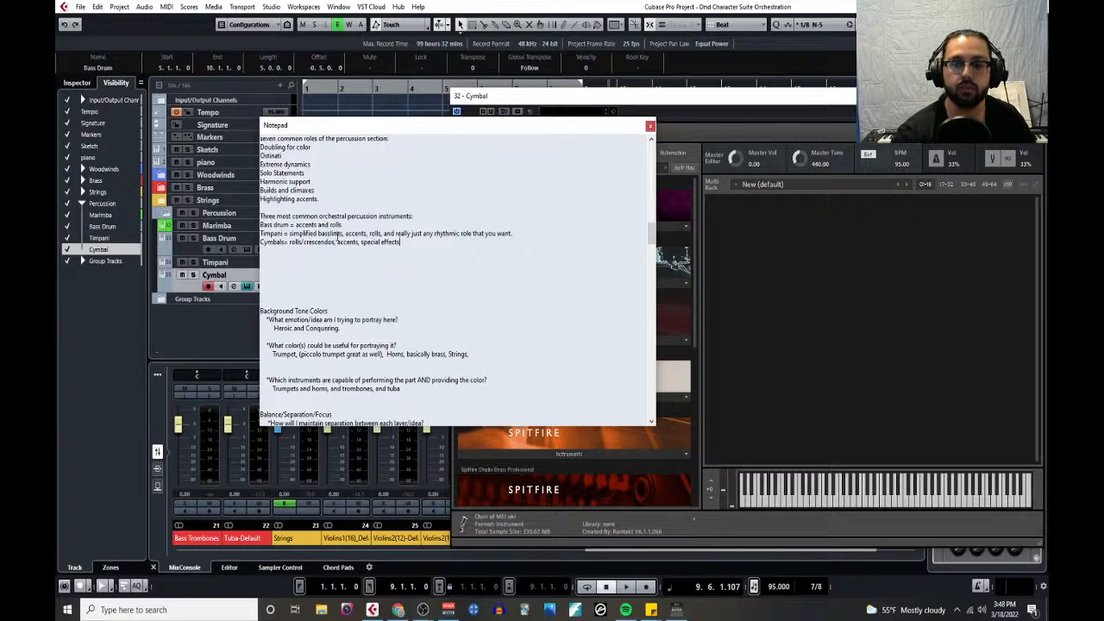
pyautogui.click(535, 123)
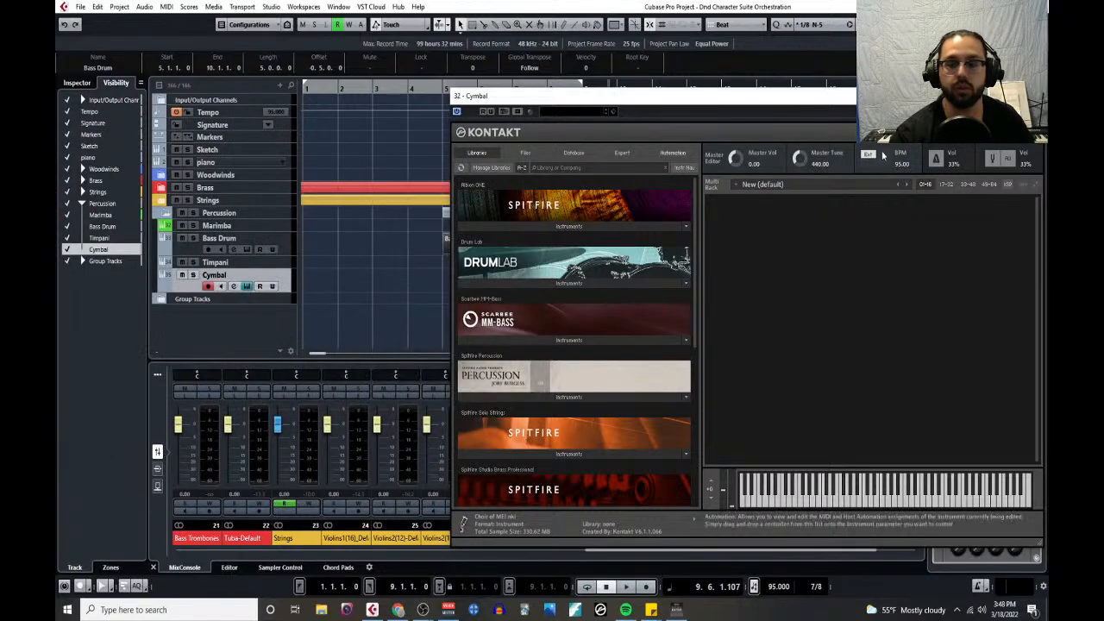
# - Load the Cymbal Med patch from Spitfire Percussion's Unpitched - Metal folder, dismiss its help message and close Kontakt
pyautogui.click(605, 398)
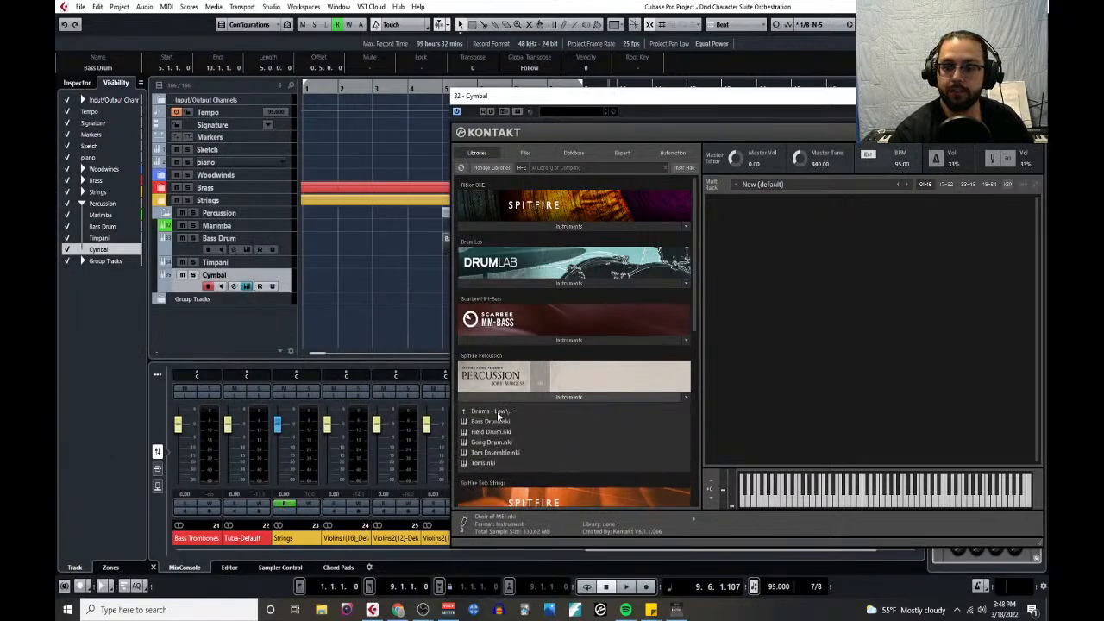
pyautogui.click(498, 414)
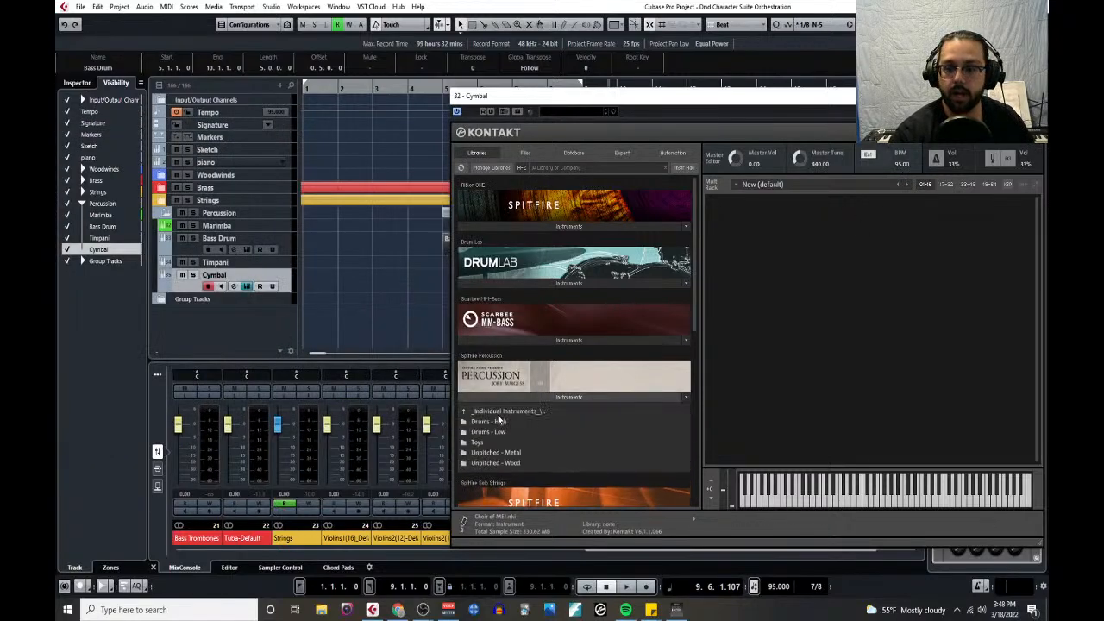
pyautogui.click(498, 452)
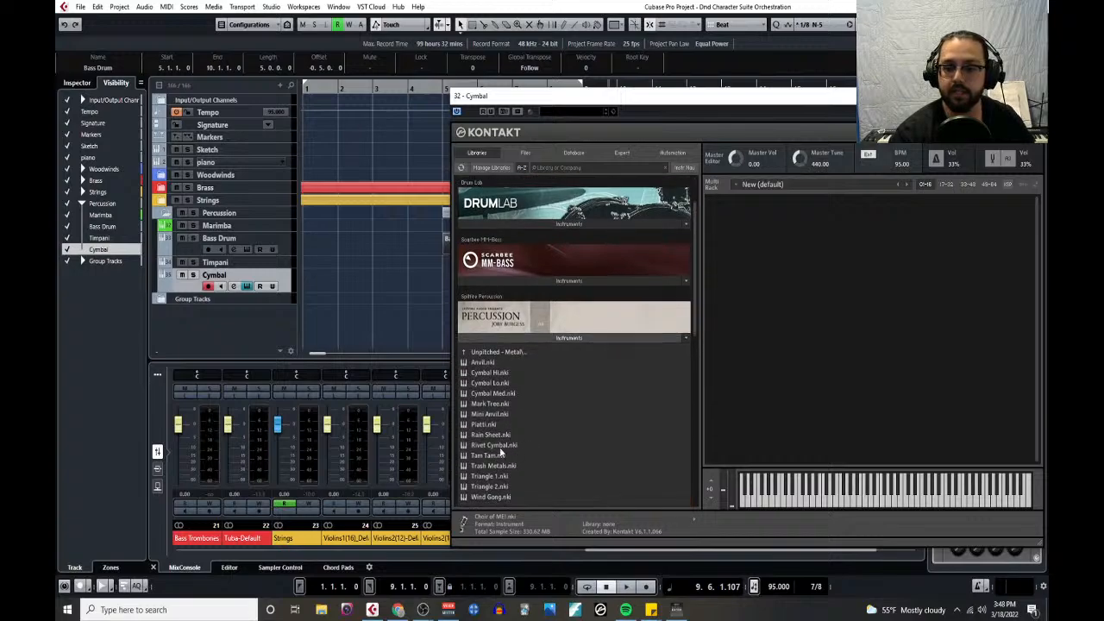
pyautogui.click(504, 393)
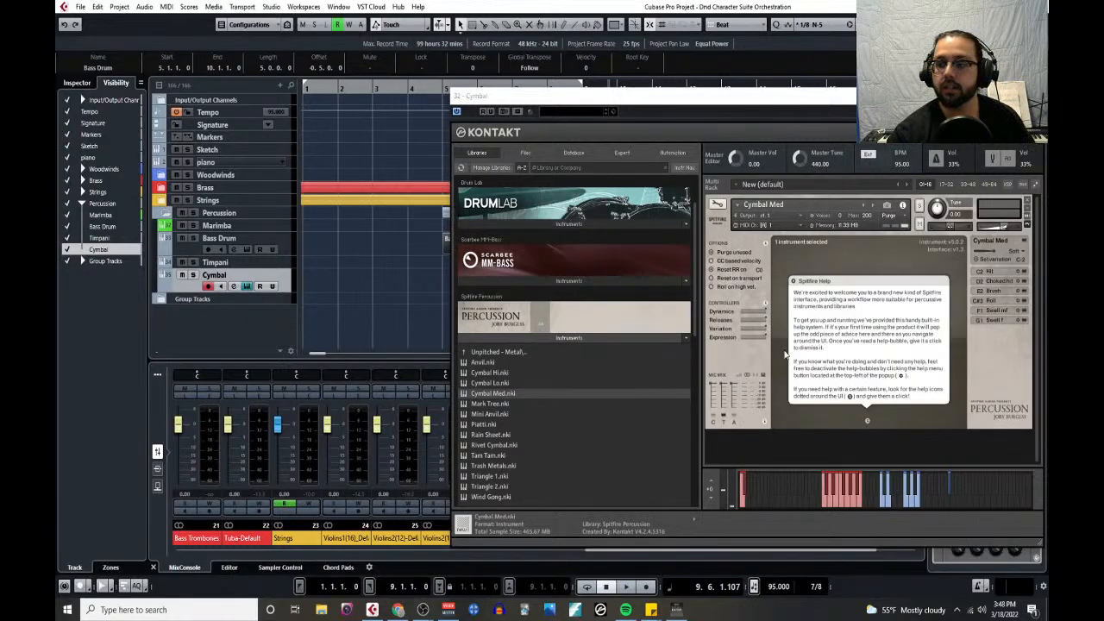
pyautogui.click(893, 283)
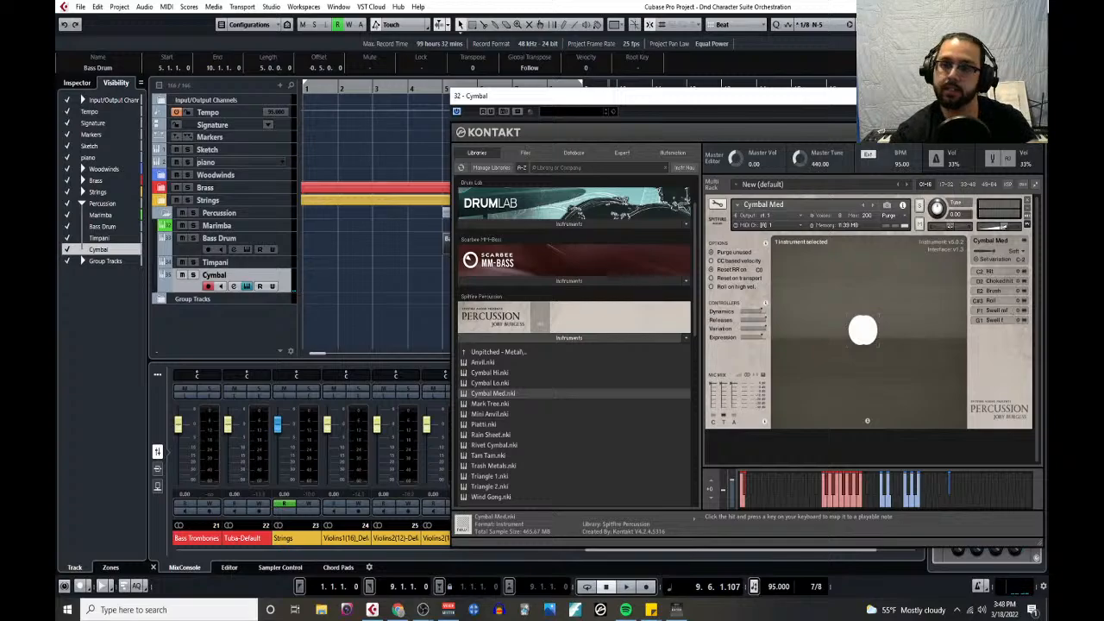
pyautogui.click(1033, 96)
# - Record a cymbal part on the Cymbal track from bar 4 into bar 10
pyautogui.click(428, 88)
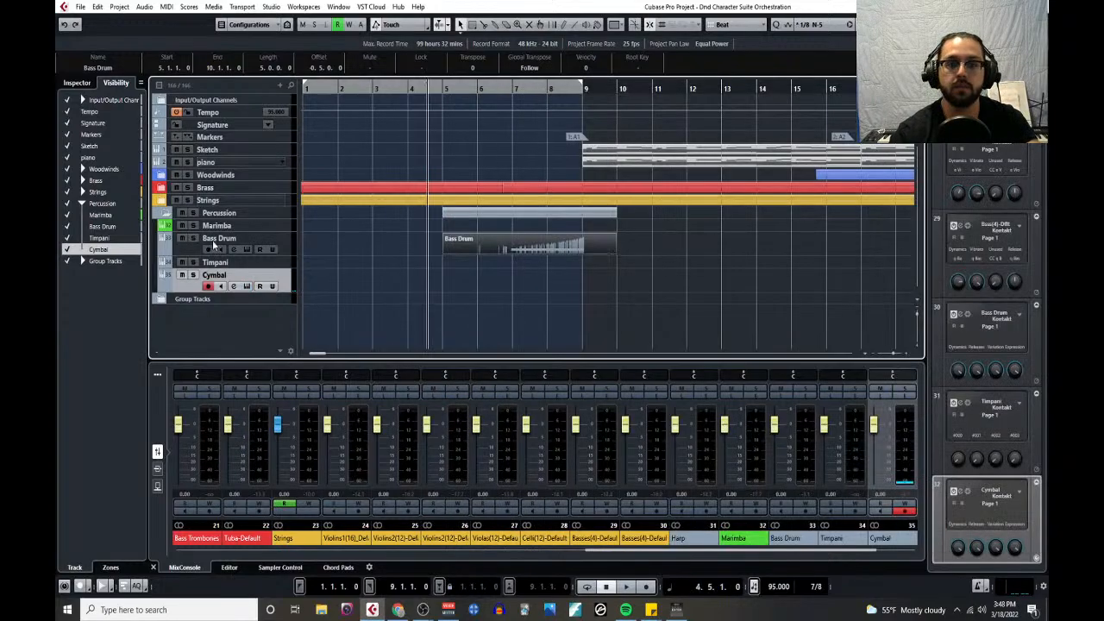
pyautogui.click(645, 587)
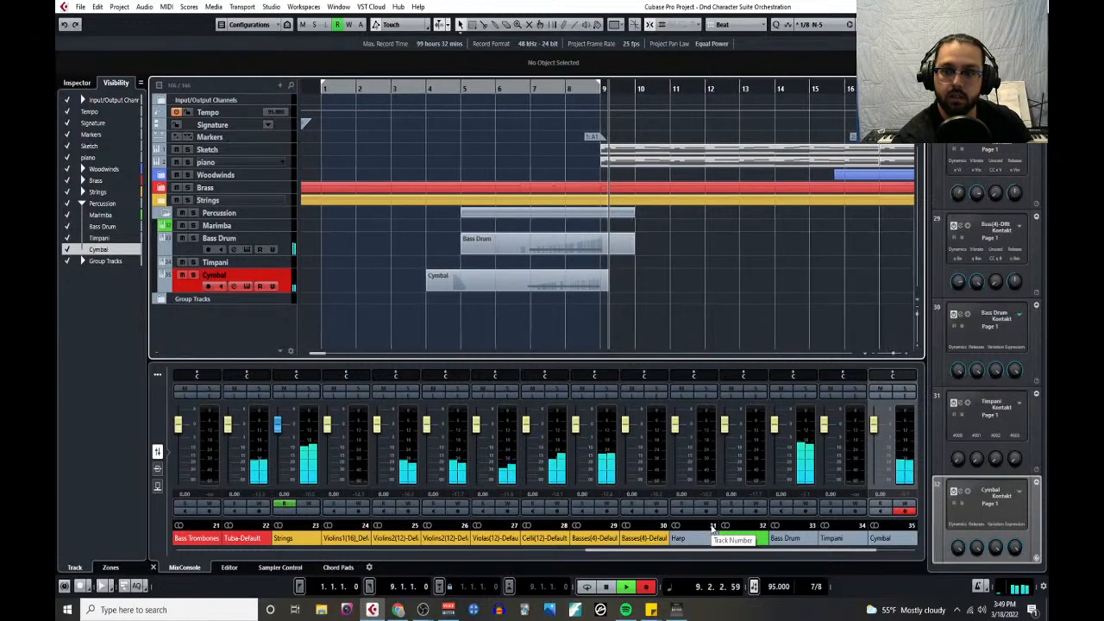
pyautogui.press('space')
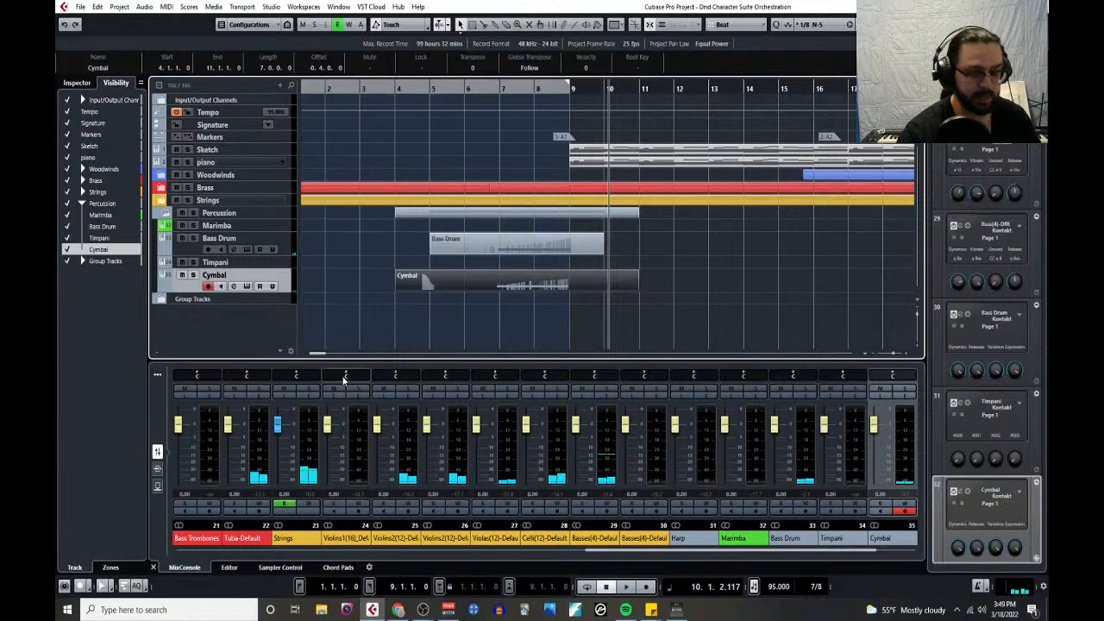
# - Extend the locator range so that its right end sits at 16.2.1.0
pyautogui.scroll(-3, 409, 296)
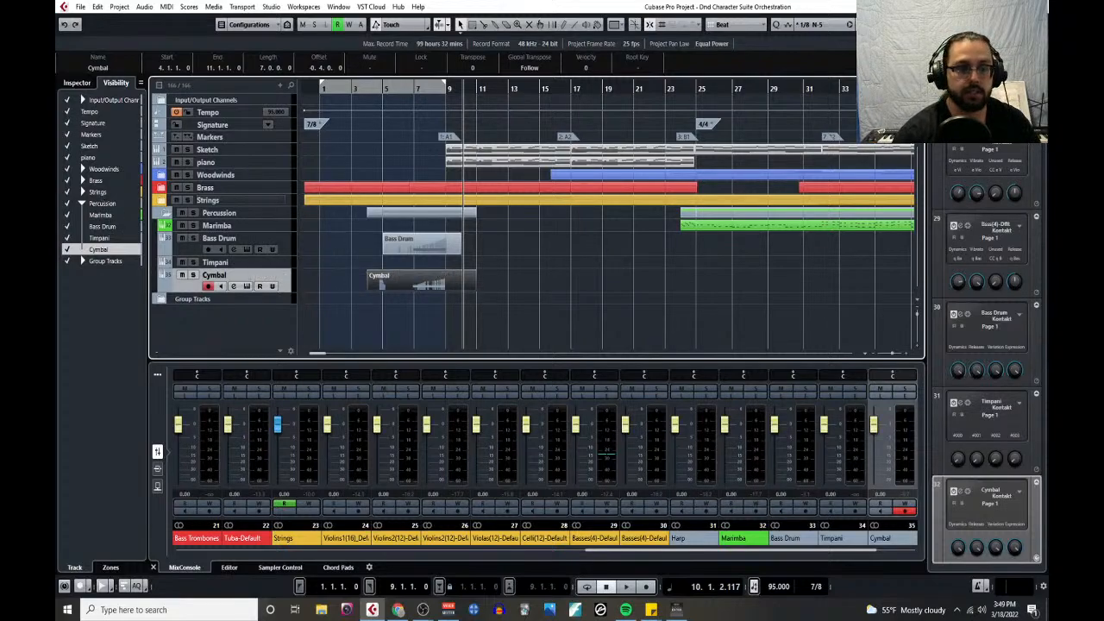
pyautogui.moveTo(57, 161); pyautogui.dragTo(549, 79)
pyautogui.click(576, 79)
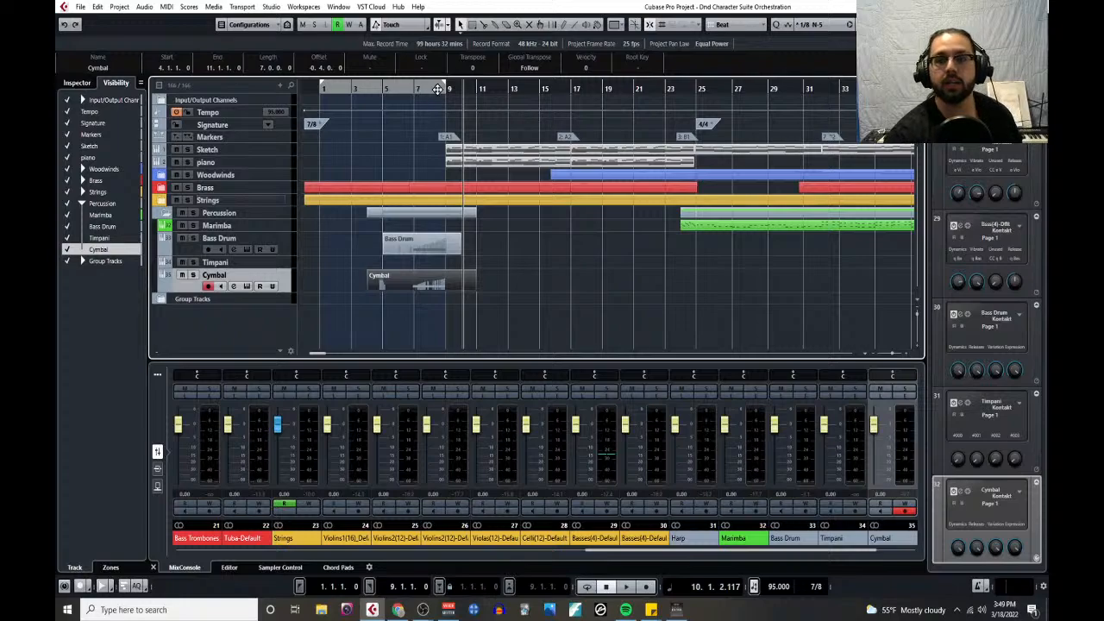
pyautogui.moveTo(440, 89); pyautogui.dragTo(560, 110)
pyautogui.scroll(6, 560, 113)
pyautogui.scroll(-6, 501, 156)
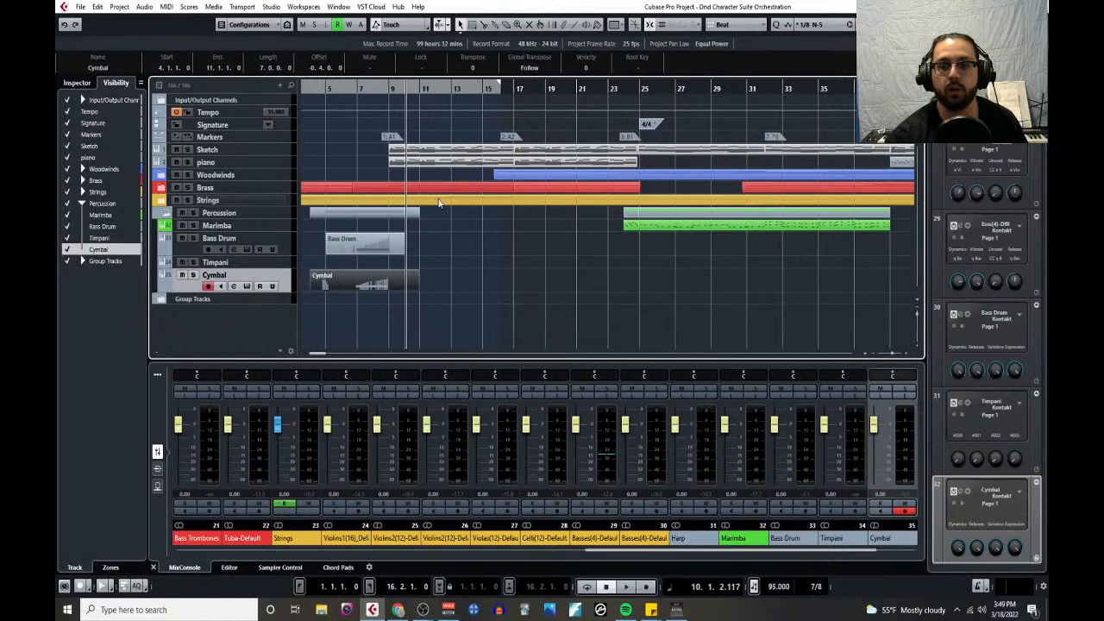
pyautogui.hscroll(-2, 342, 171)
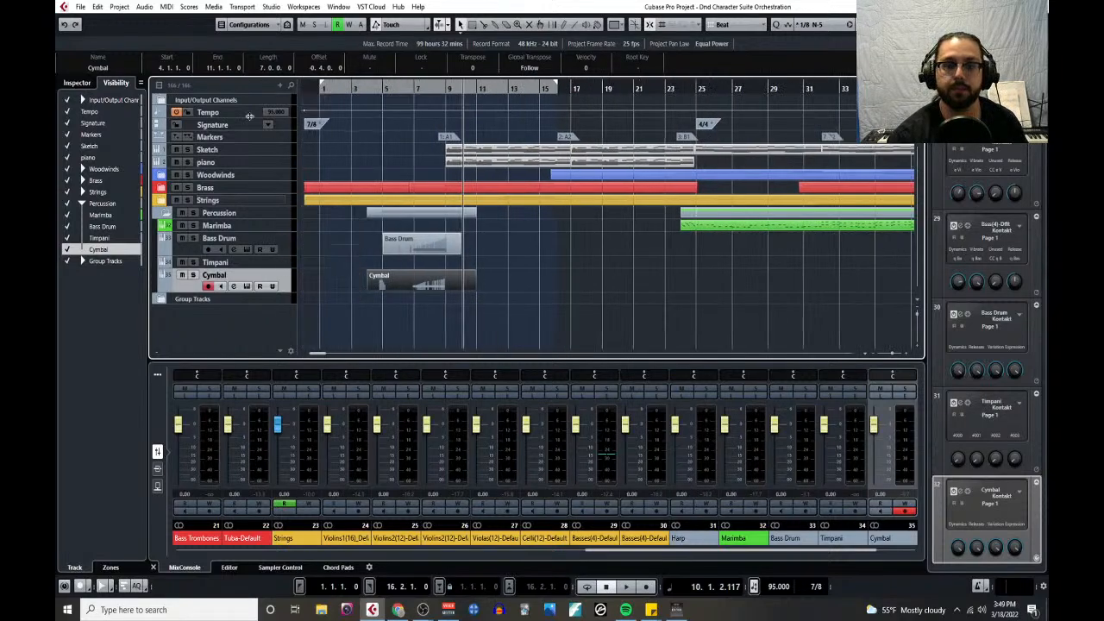
# - Review the project Notepad's percussion roles, highlight the bass drum, timpani and cymbal entries, and close the notes
pyautogui.click(119, 7)
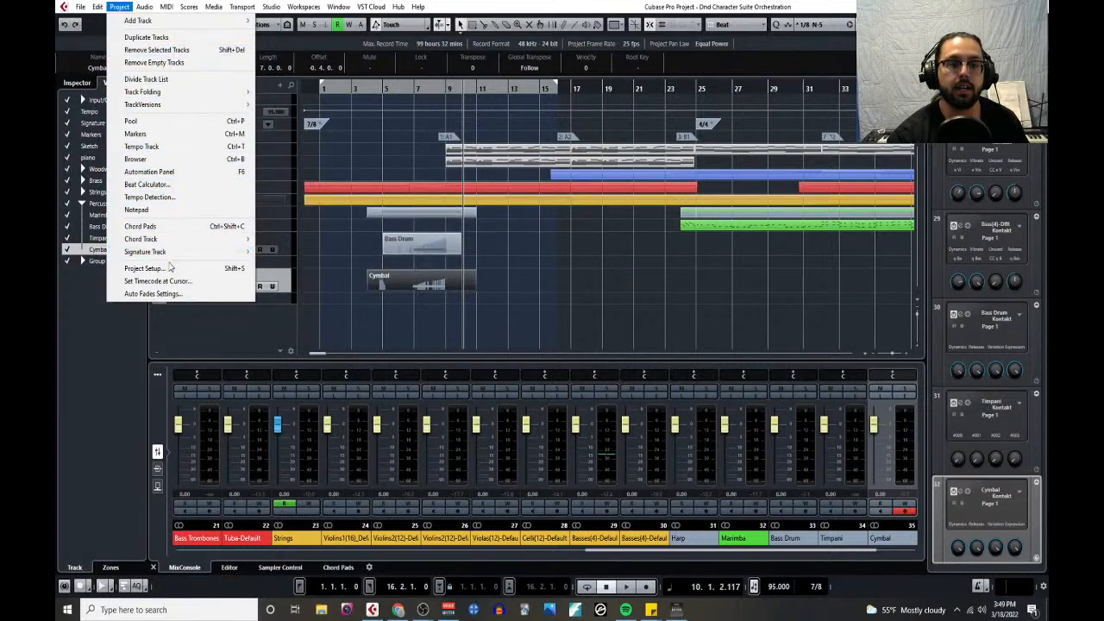
pyautogui.click(198, 210)
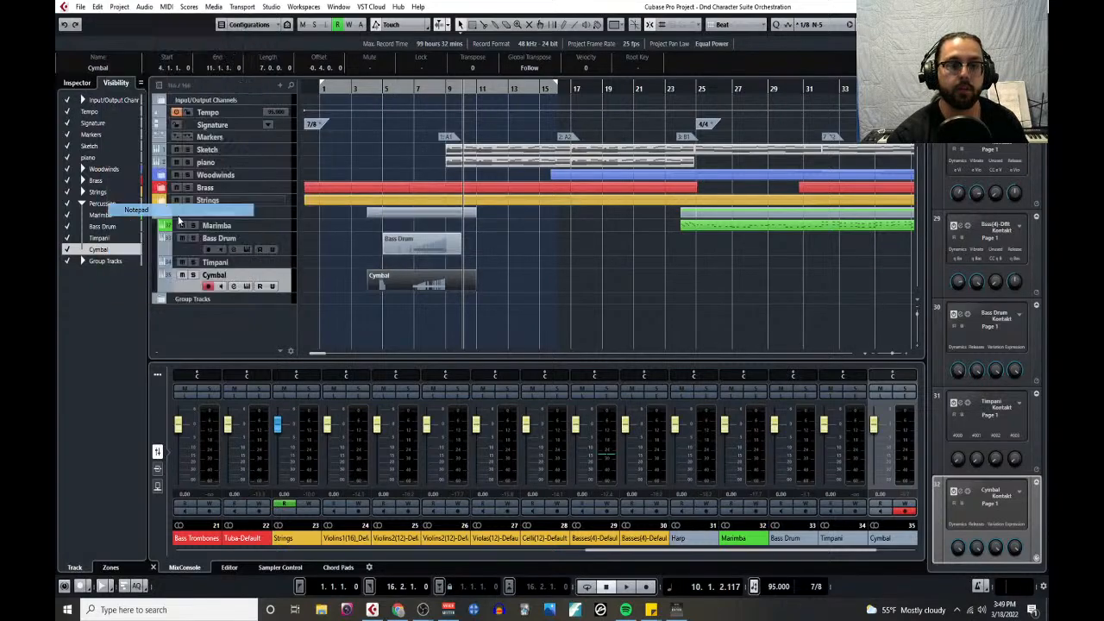
pyautogui.scroll(10, 248, 107)
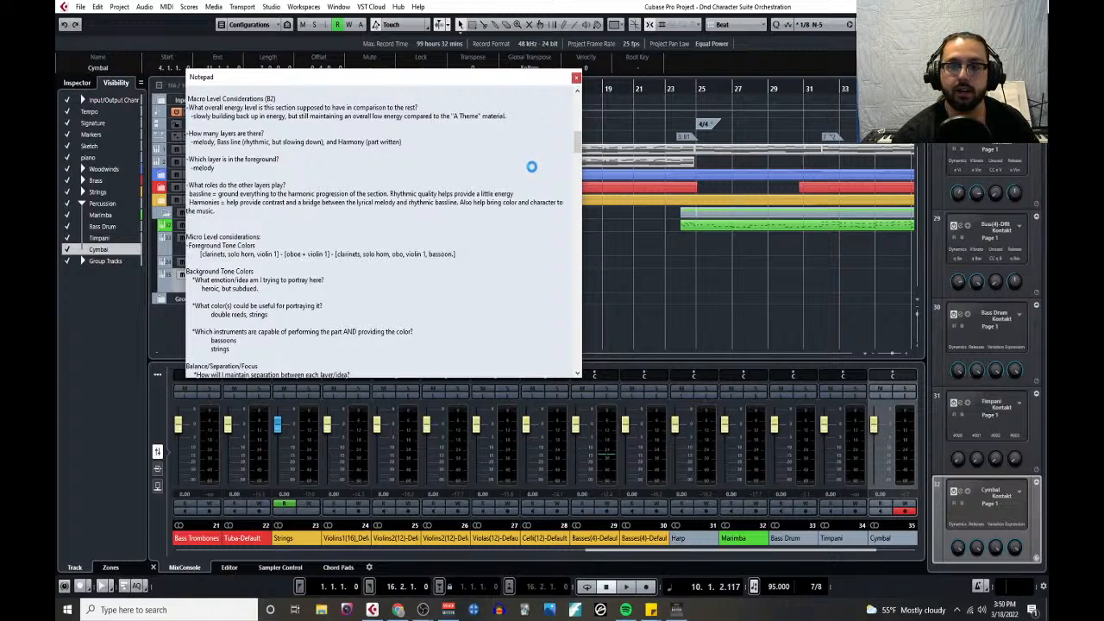
pyautogui.scroll(5, 532, 166)
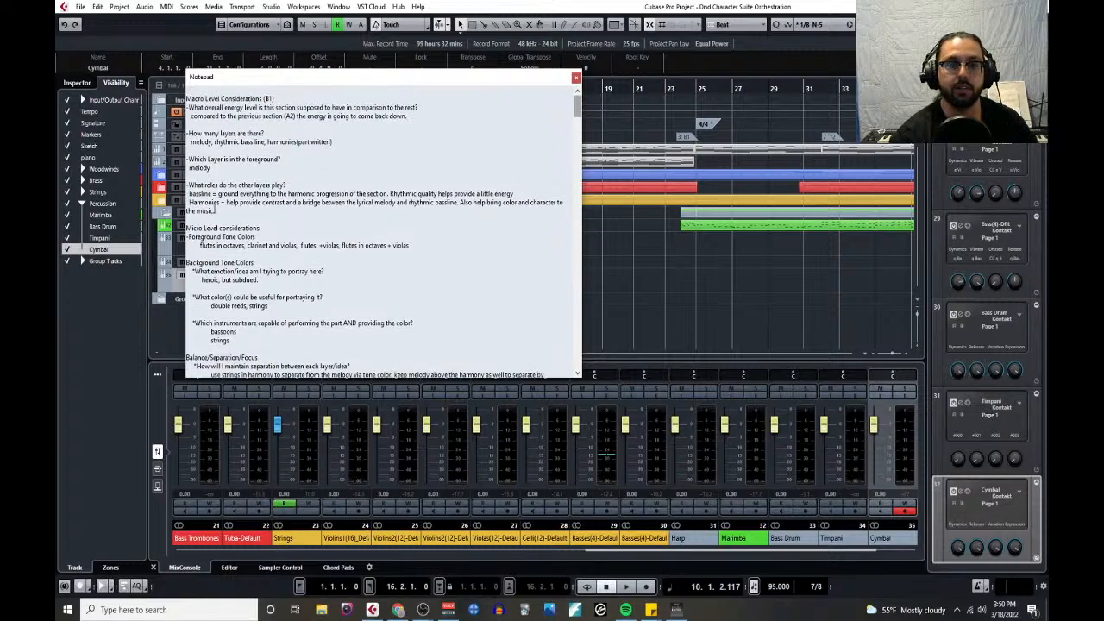
pyautogui.scroll(-5, 350, 184)
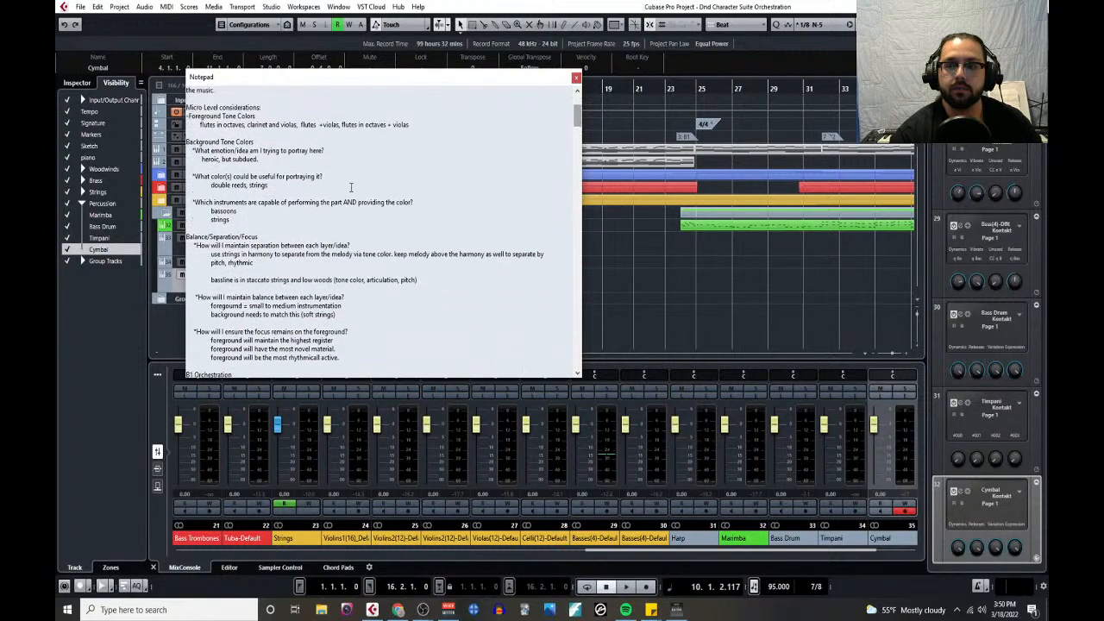
pyautogui.scroll(-5, 350, 185)
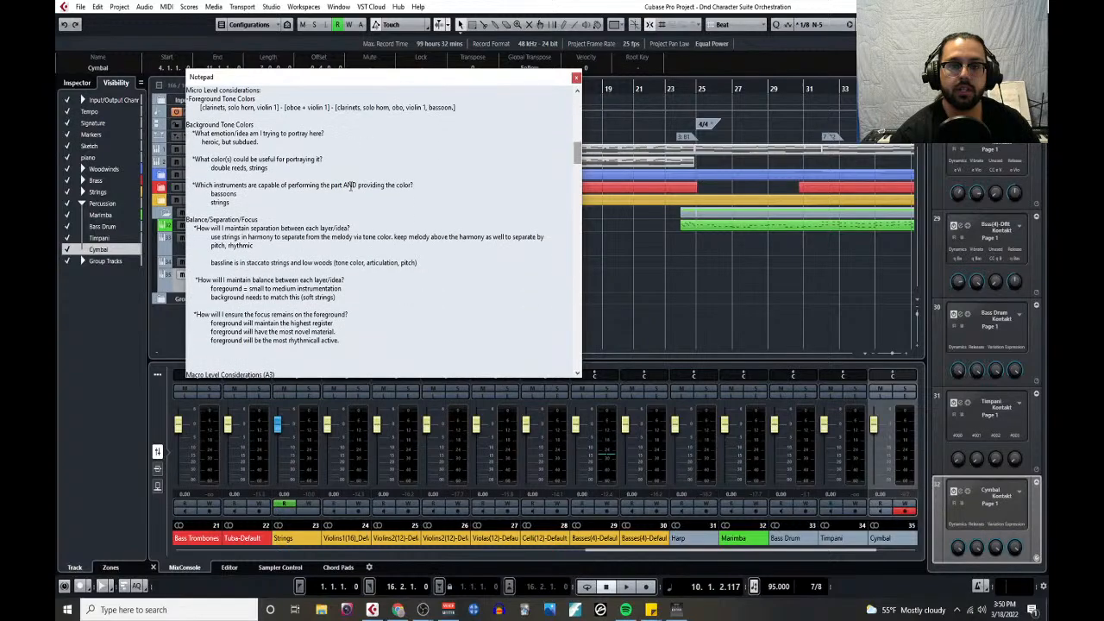
pyautogui.scroll(-15, 351, 185)
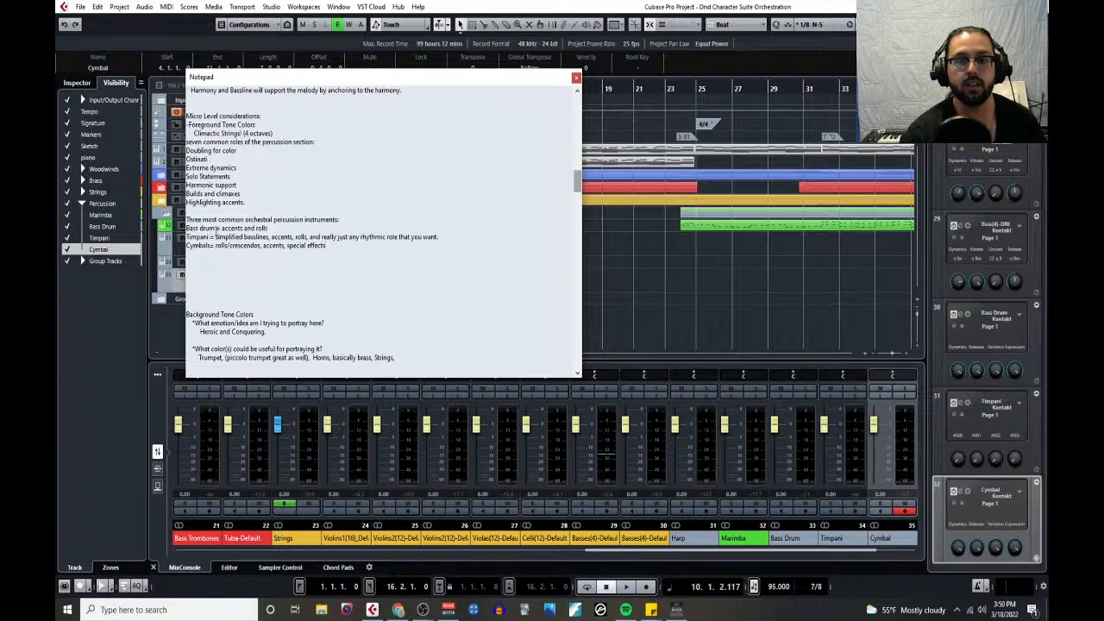
pyautogui.moveTo(185, 228); pyautogui.dragTo(379, 246)
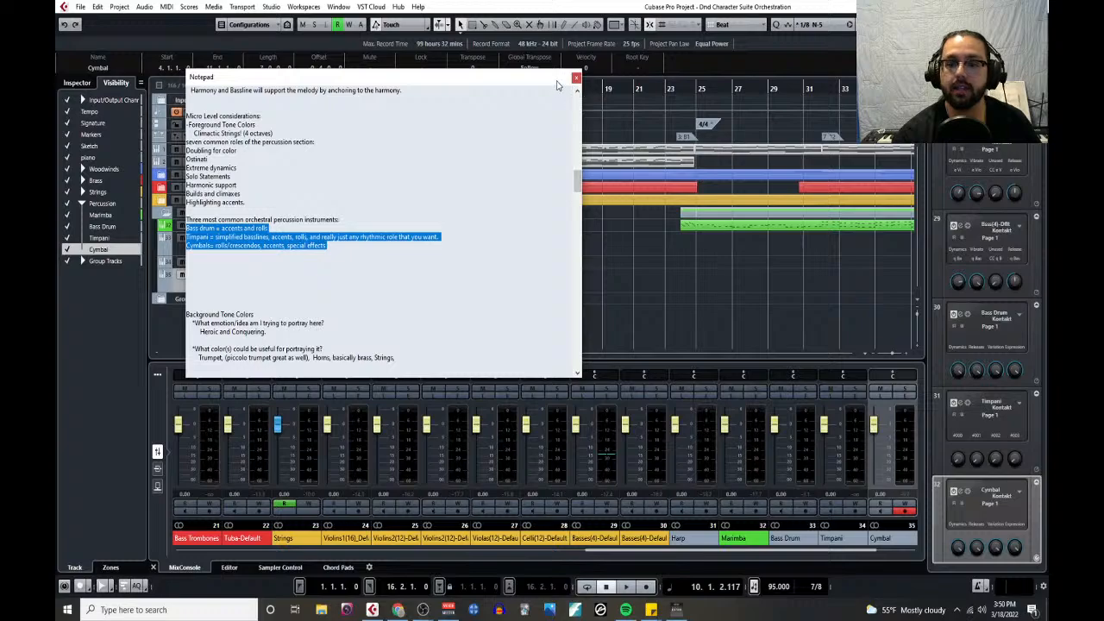
pyautogui.moveTo(557, 83); pyautogui.dragTo(0, 120)
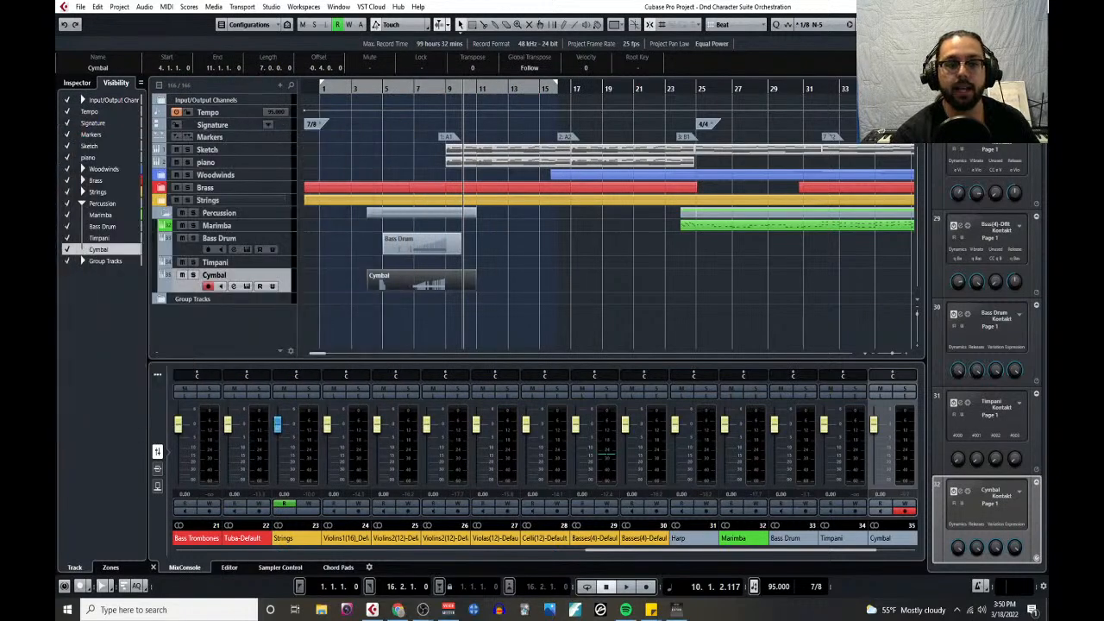
# - Play the arrangement from bar 1 through the start of section A2 to hear the percussion in context
pyautogui.click(321, 88)
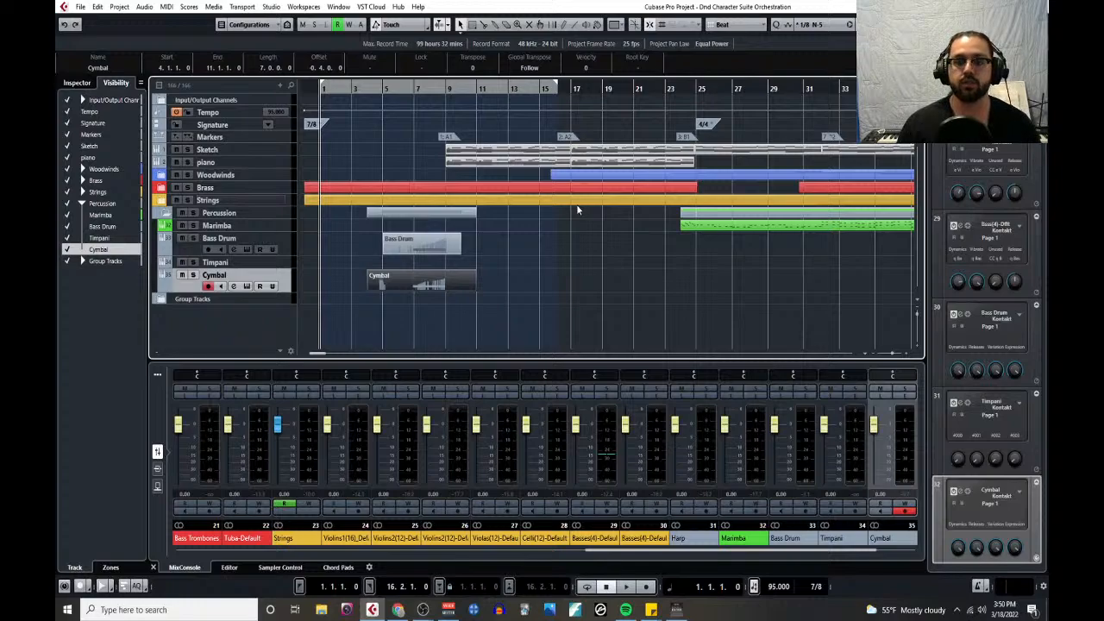
pyautogui.press('space')
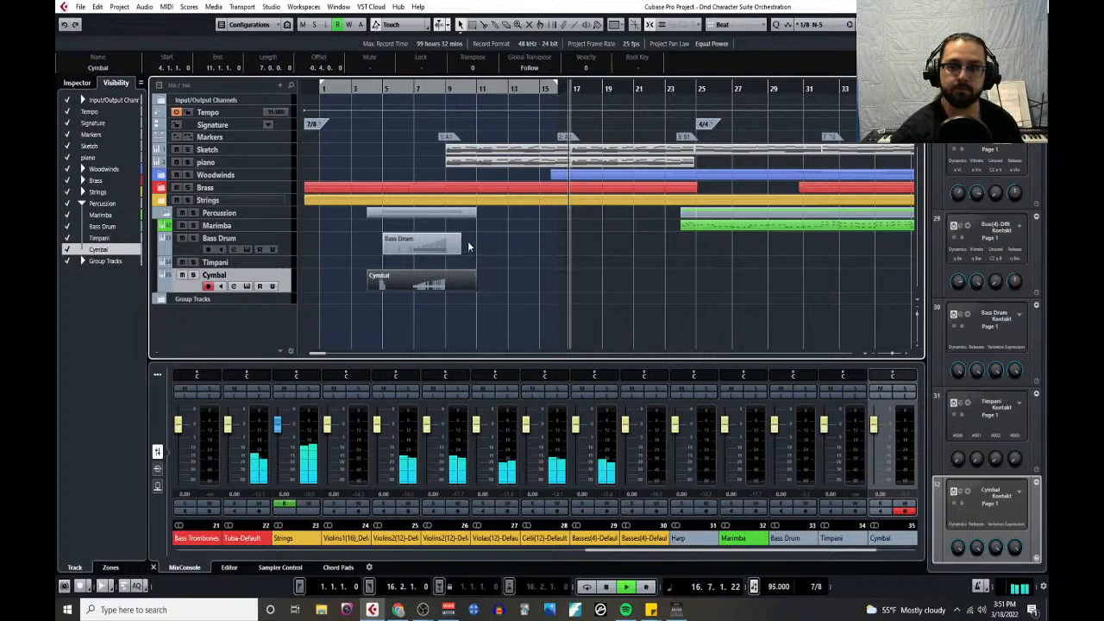
pyautogui.press('space')
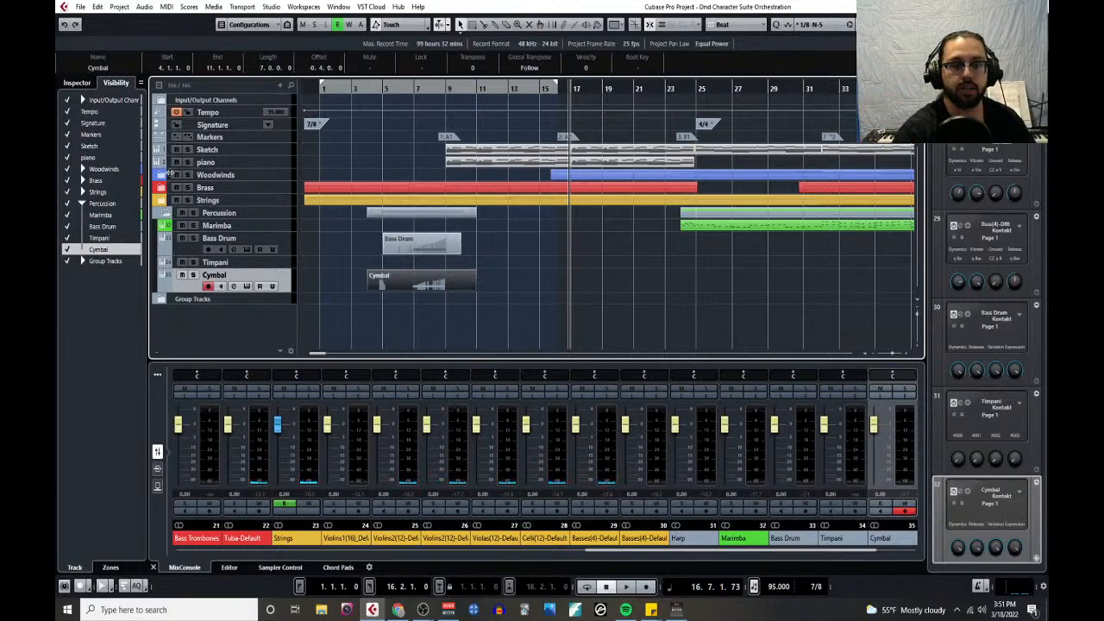
# - Select the Bass Drum track, place the playback cursor at bar 5 and lengthen the Bass Drum event to end at 16.2.1.0
pyautogui.click(185, 251)
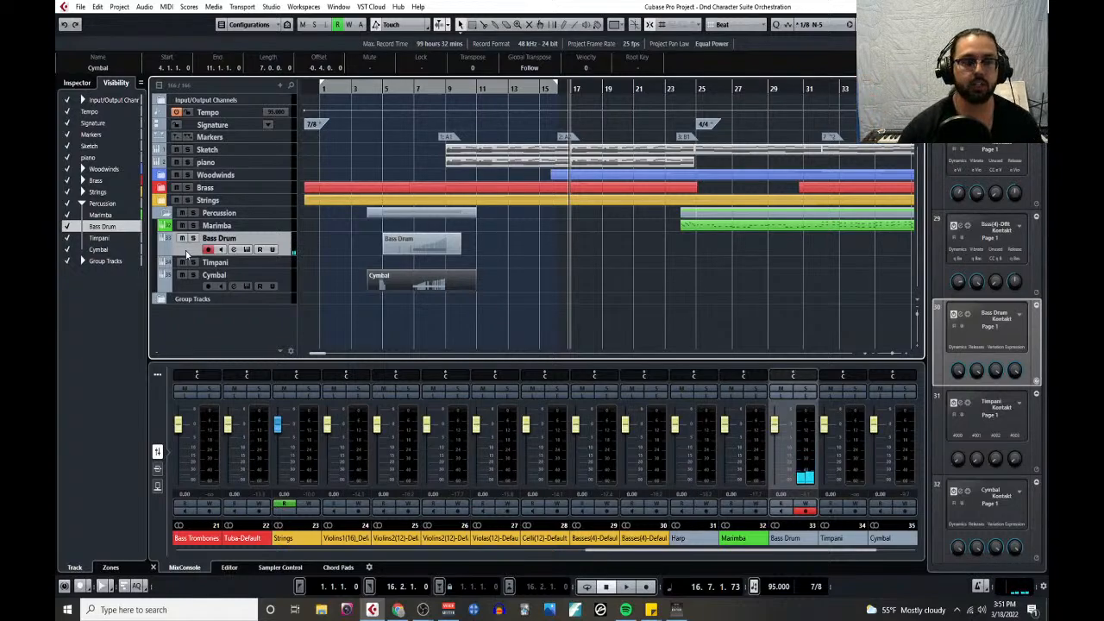
pyautogui.click(383, 87)
pyautogui.moveTo(460, 250); pyautogui.dragTo(555, 253)
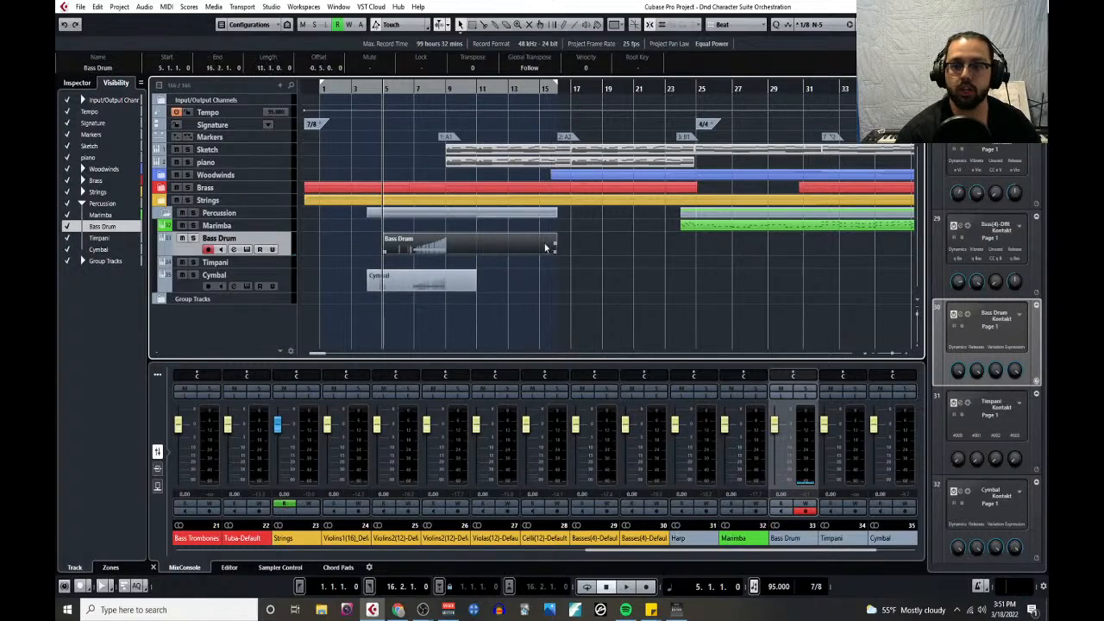
# - Open the Bass Drum event in the Key Editor and shrink the Articulations and Velocity lanes to enlarge the note area
pyautogui.click(167, 7)
pyautogui.click(186, 68)
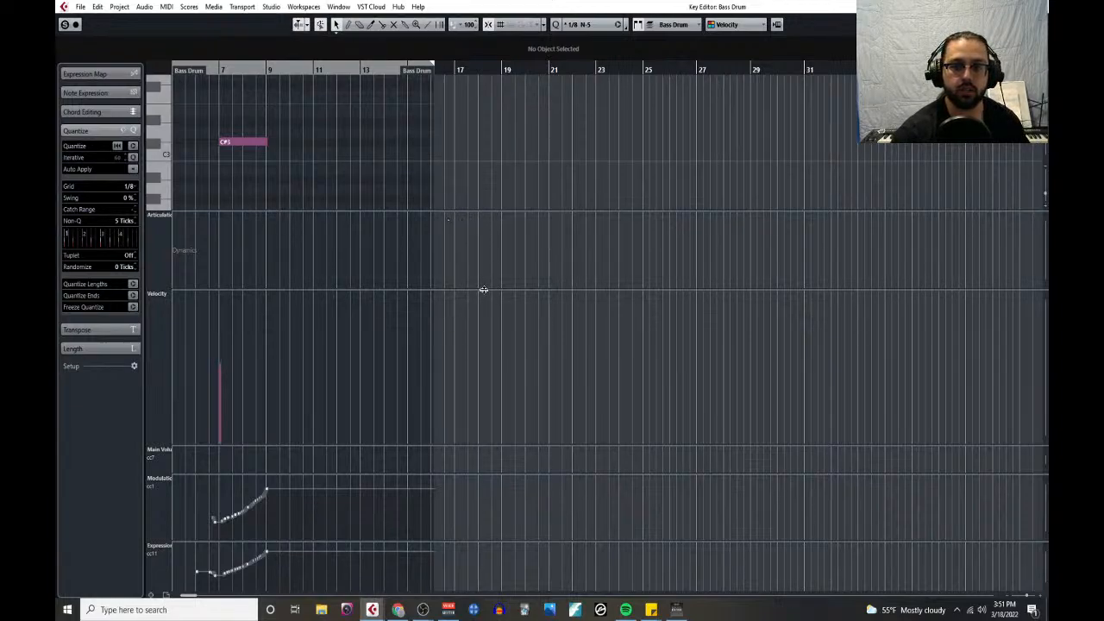
pyautogui.moveTo(483, 290); pyautogui.dragTo(469, 465)
pyautogui.moveTo(404, 337); pyautogui.dragTo(387, 391)
pyautogui.hscroll(-2, 289, 313)
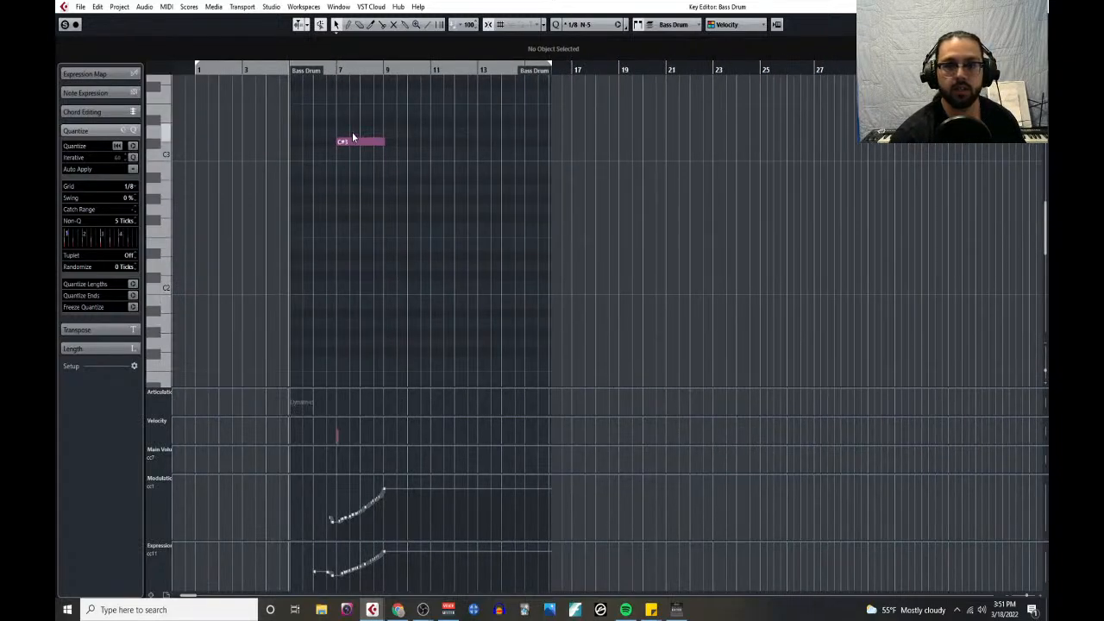
pyautogui.scroll(1, 320, 105)
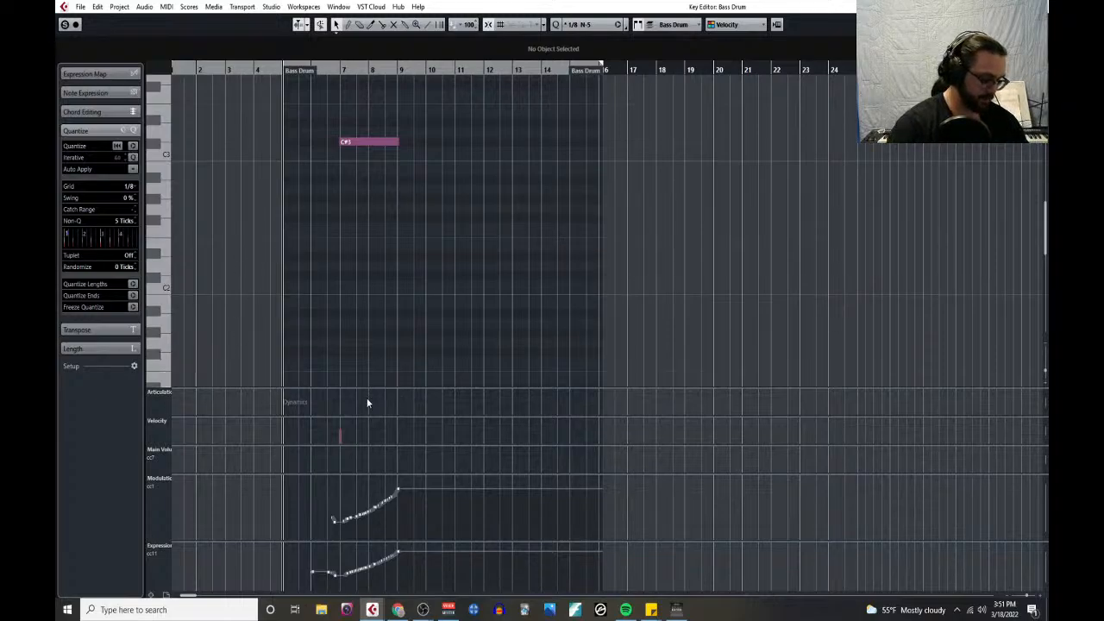
# - Show the floating transport below the notes and record from bar 5 into bar 16, with E2 bass drum hits around bars 9, 11, 13 and 15
pyautogui.press('F2')
pyautogui.moveTo(250, 119); pyautogui.dragTo(254, 402)
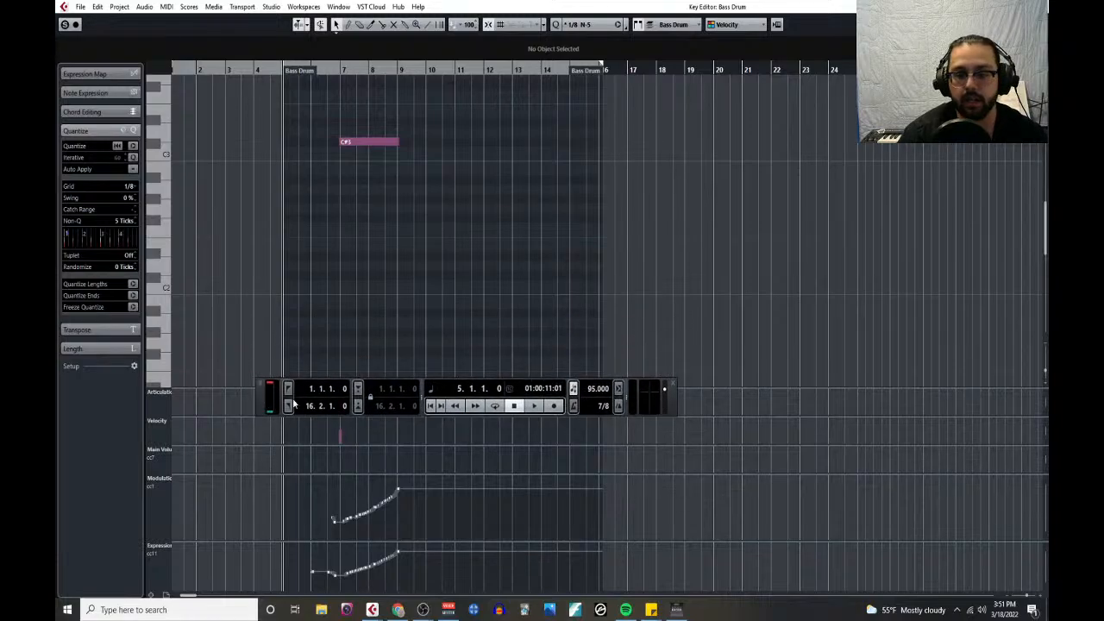
pyautogui.click(555, 407)
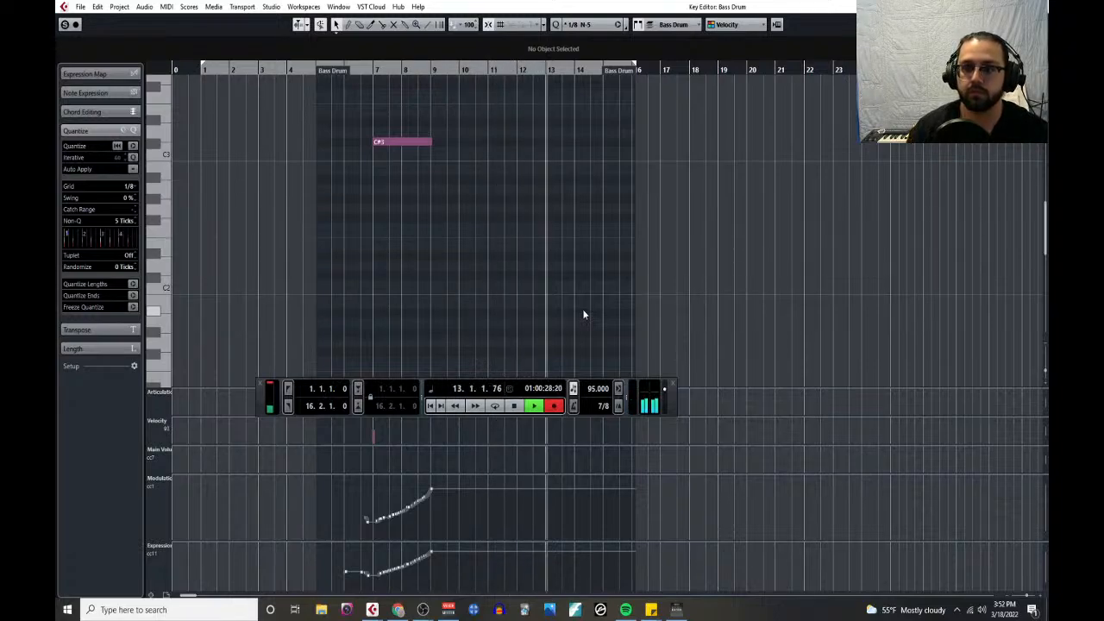
pyautogui.scroll(5, 583, 308)
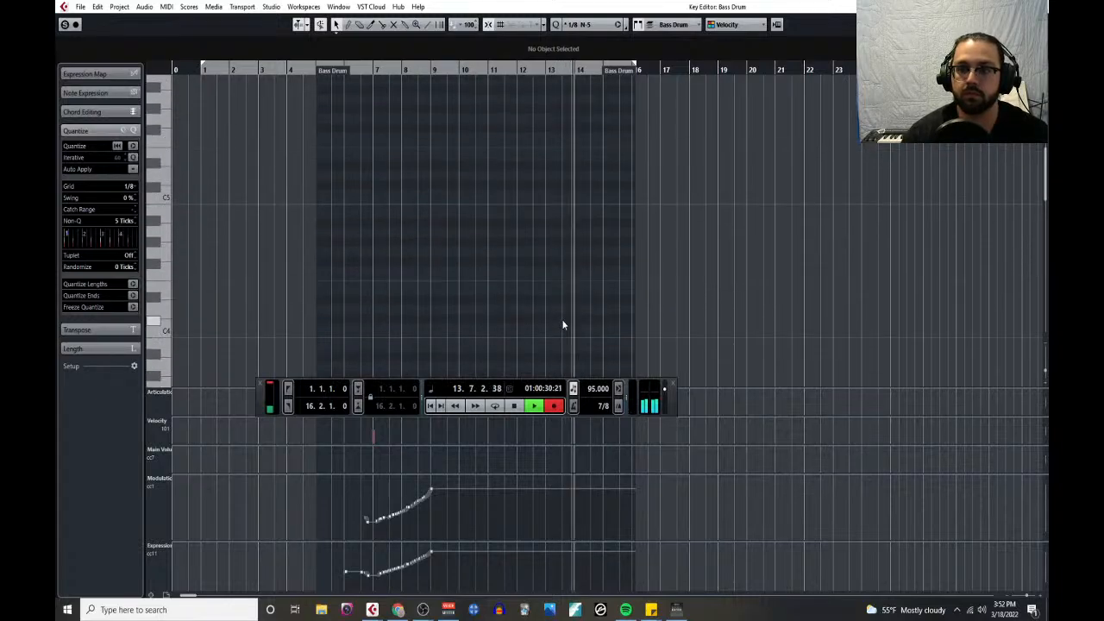
pyautogui.scroll(-5, 562, 323)
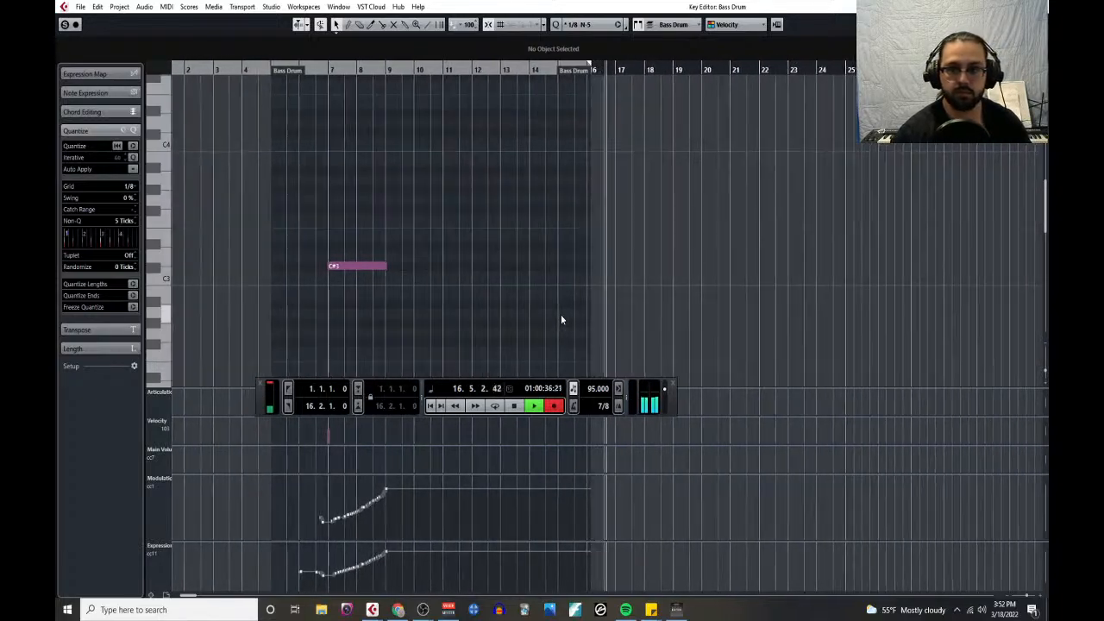
pyautogui.press('space')
# - Move the late E2 hit back to the start of bar 11 and play the passage from bar 8 into bar 10
pyautogui.scroll(-5, 449, 293)
pyautogui.scroll(1, 392, 277)
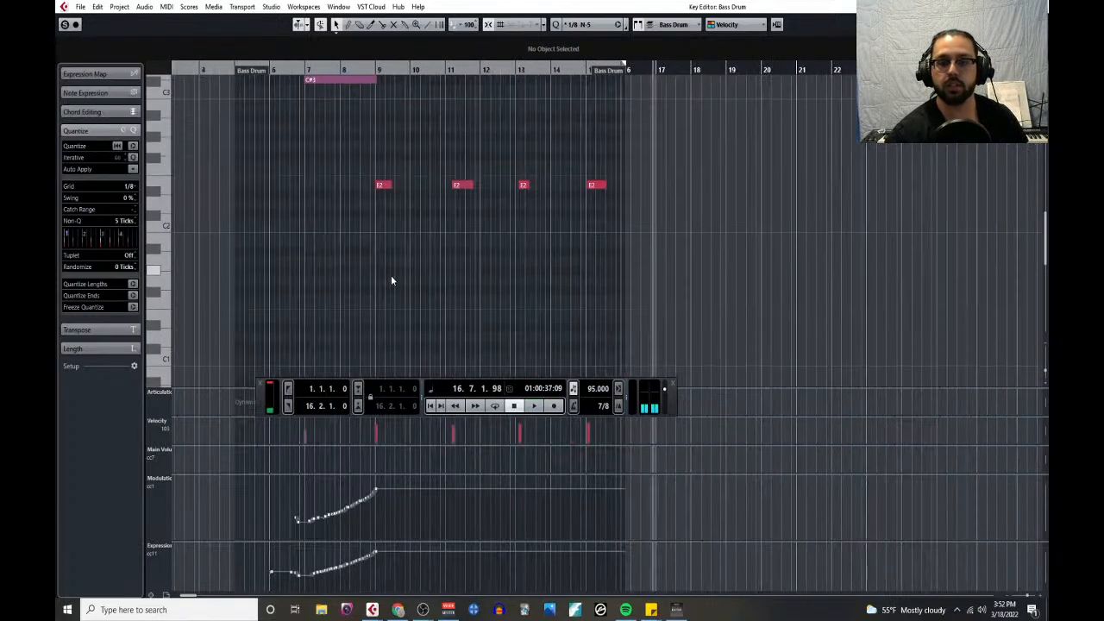
pyautogui.moveTo(463, 187); pyautogui.dragTo(455, 188)
pyautogui.click(361, 68)
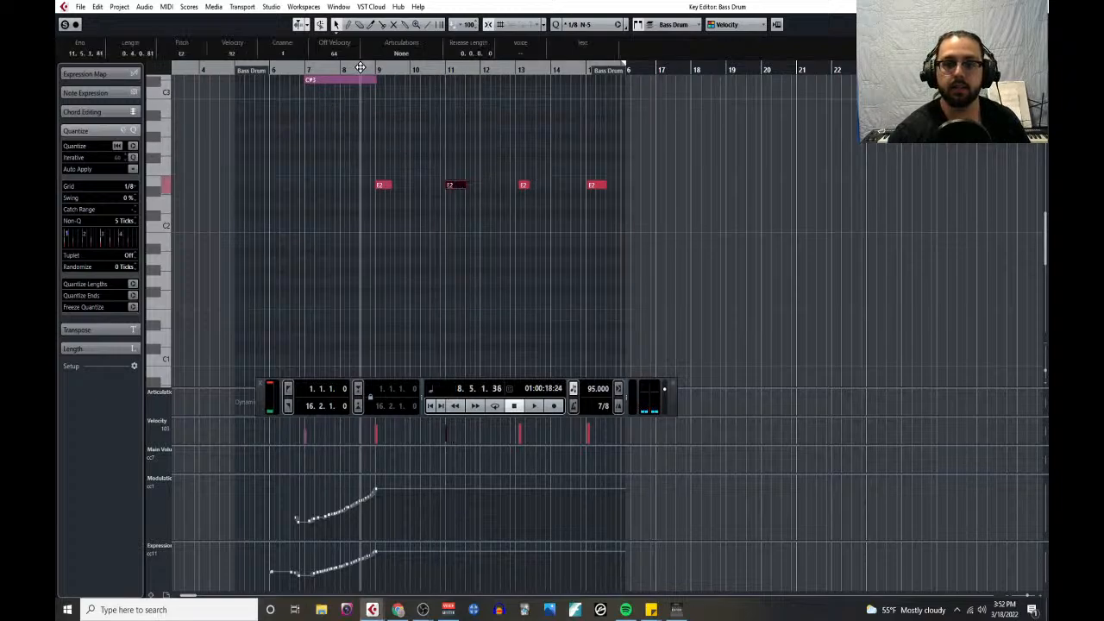
pyautogui.press('space')
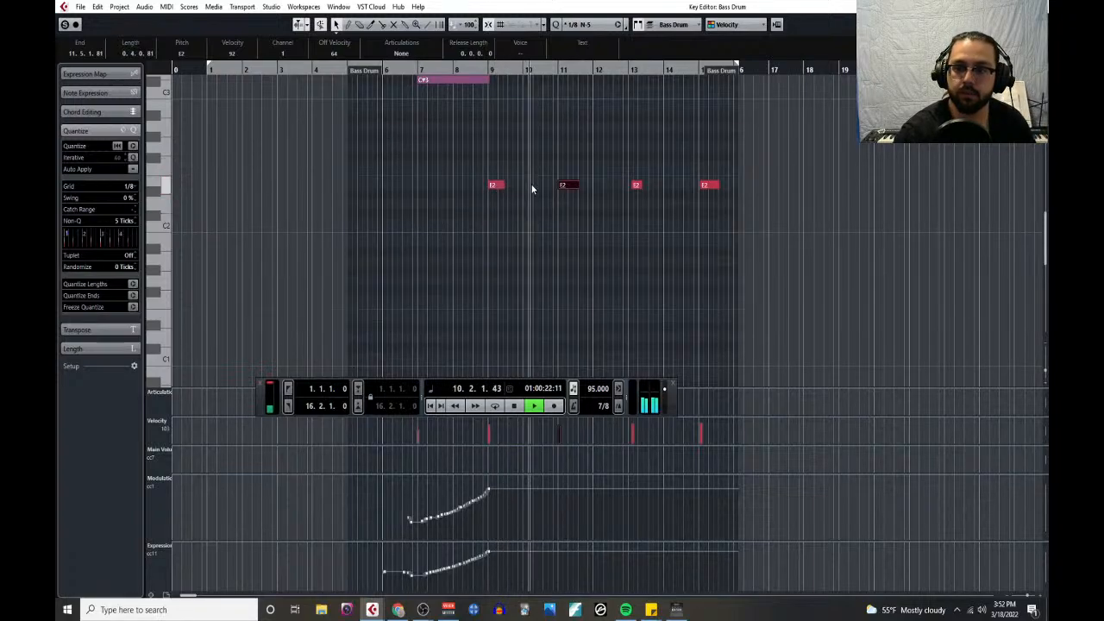
pyautogui.press('space')
# - Draw an additional E2 bass drum hit at the start of bar 10 and play back from bar 9 to check it
pyautogui.press('h')
pyautogui.press('h')
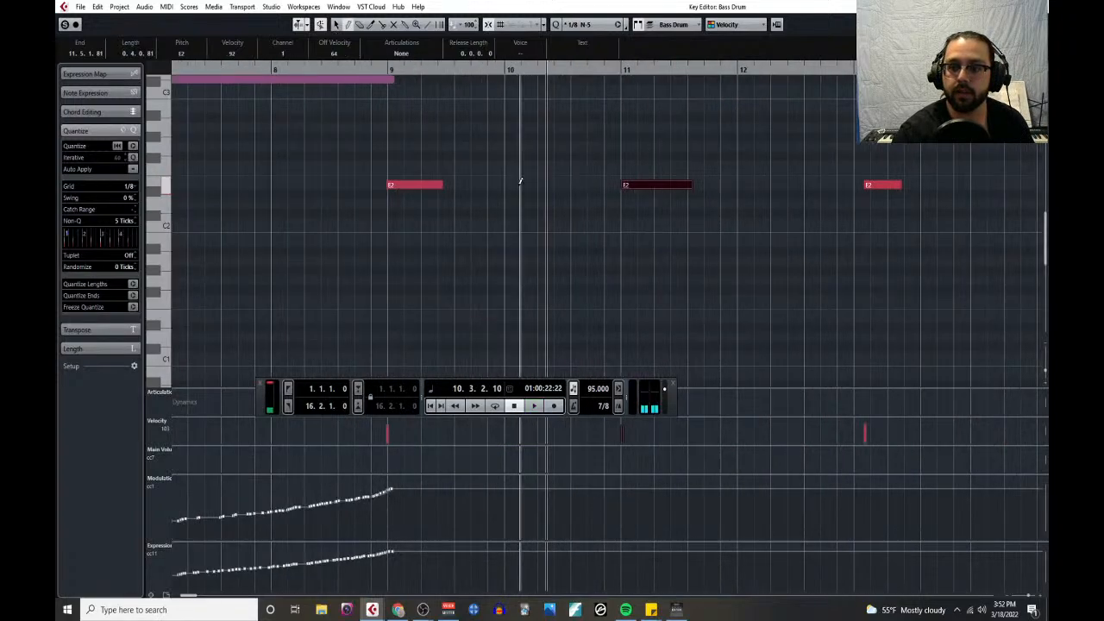
pyautogui.press('space')
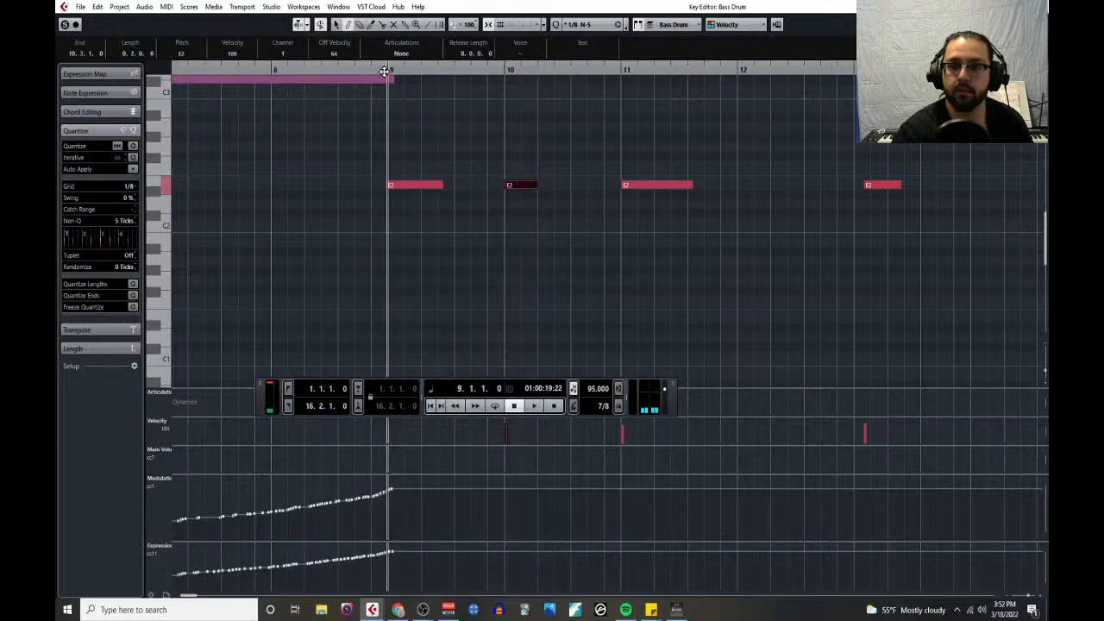
pyautogui.click(592, 141)
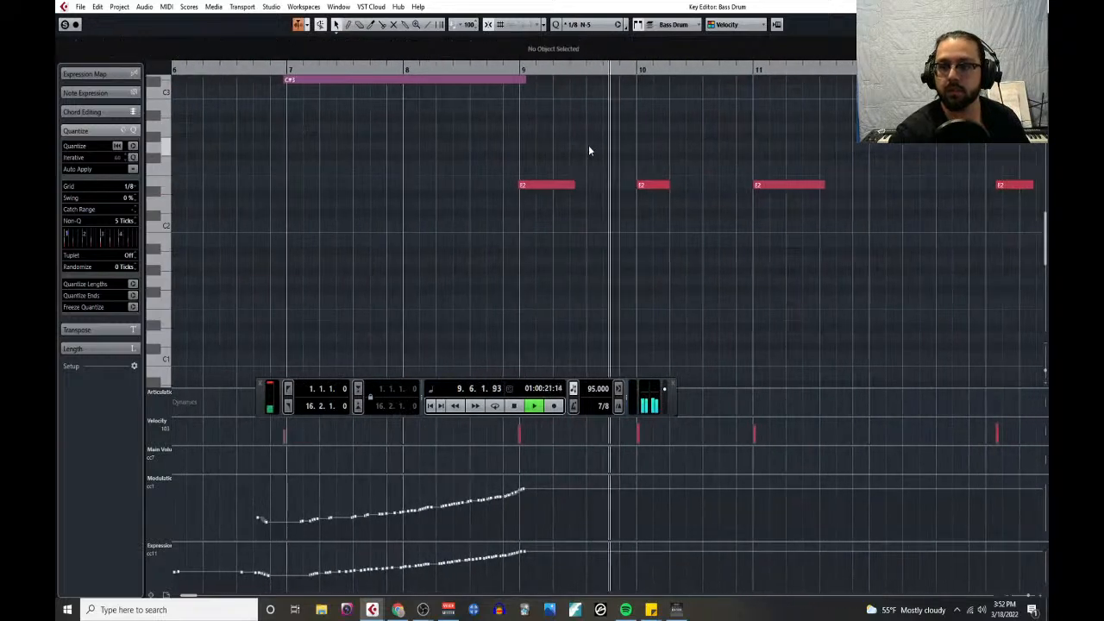
pyautogui.keyDown('ctrl'); pyautogui.scroll(-1, 634, 161); pyautogui.keyUp('ctrl')
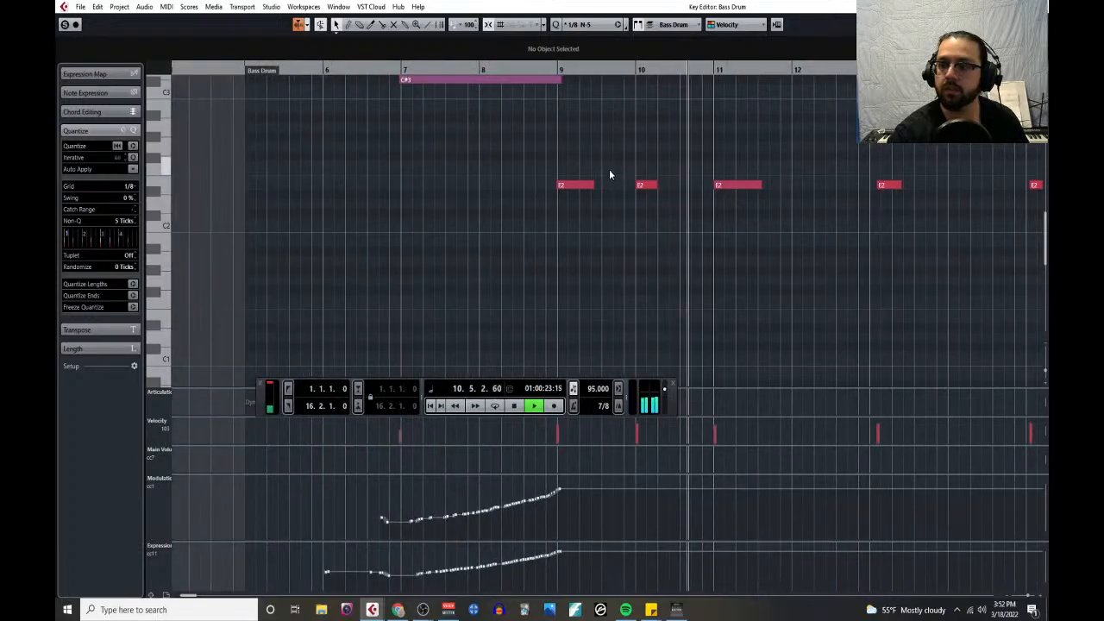
# - Move the E2 hit in bar 13 back to the bar's start and draw another E2 hit of length 0.2.0.0 at the start of bar 14
pyautogui.hscroll(3, 593, 167)
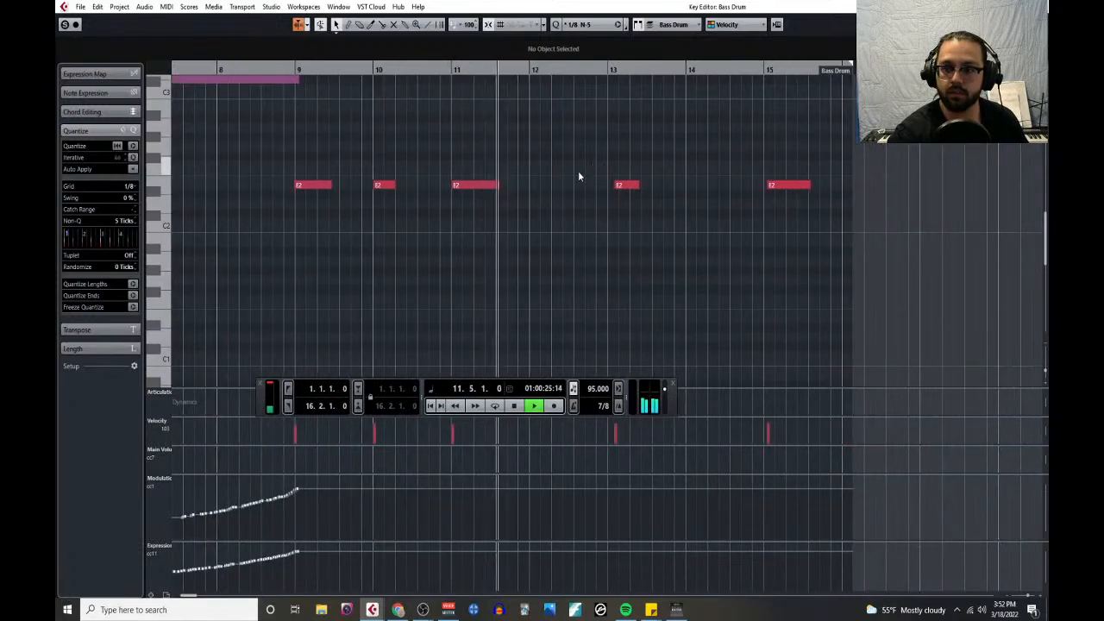
pyautogui.click(622, 185)
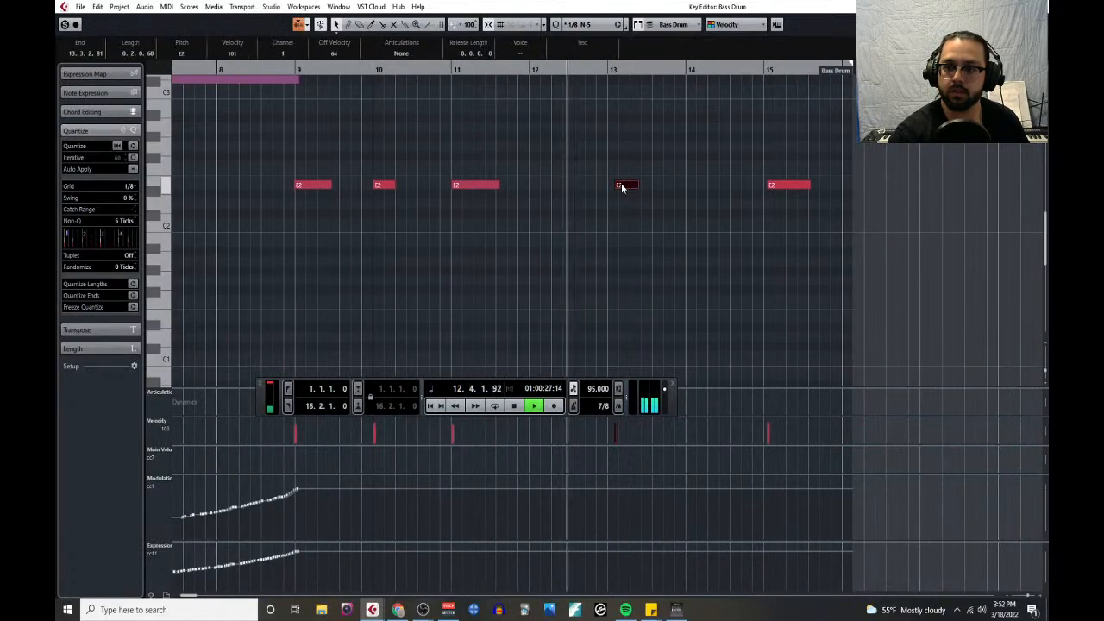
pyautogui.rightClick(667, 150)
pyautogui.click(685, 151)
pyautogui.click(690, 184)
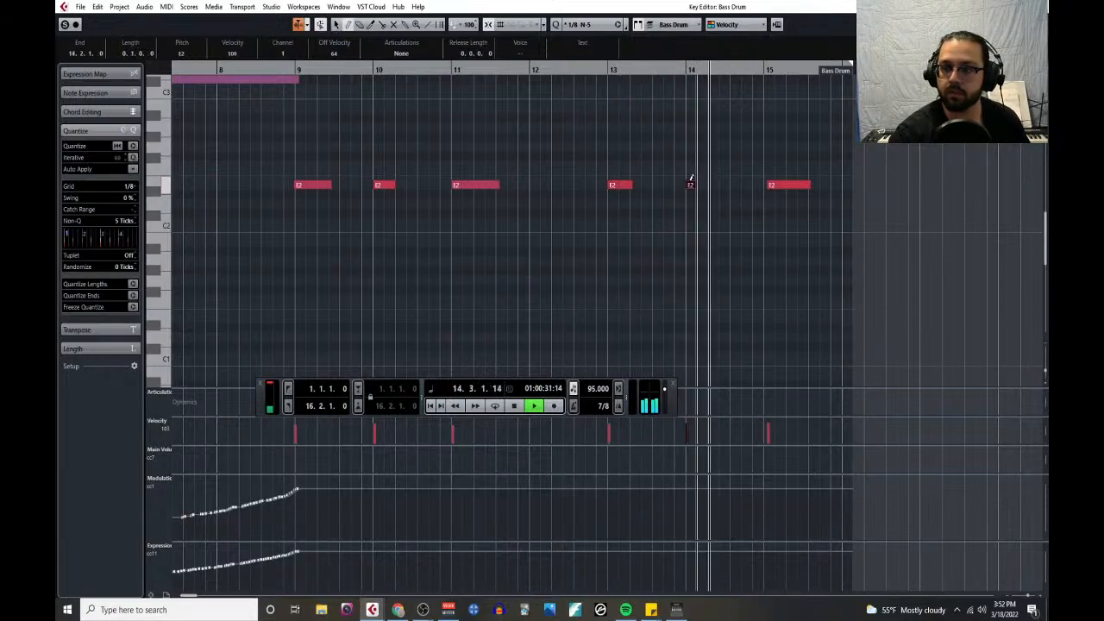
pyautogui.rightClick(701, 164)
pyautogui.click(699, 162)
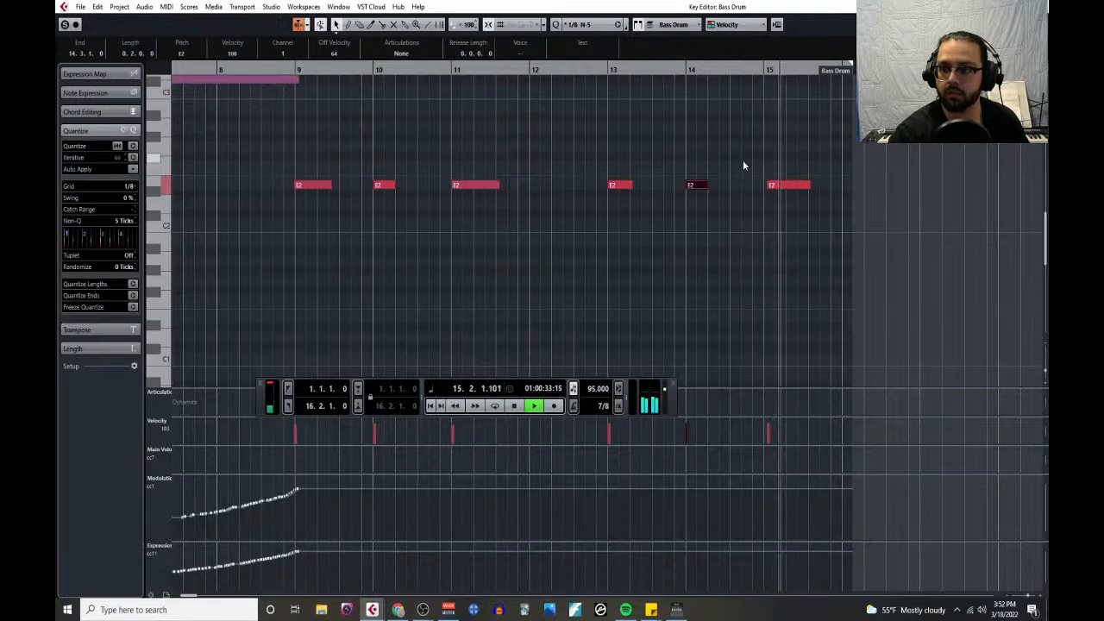
# - Stop playback, align the last E2 hit with the start of bar 15, and return to the project window
pyautogui.press('space')
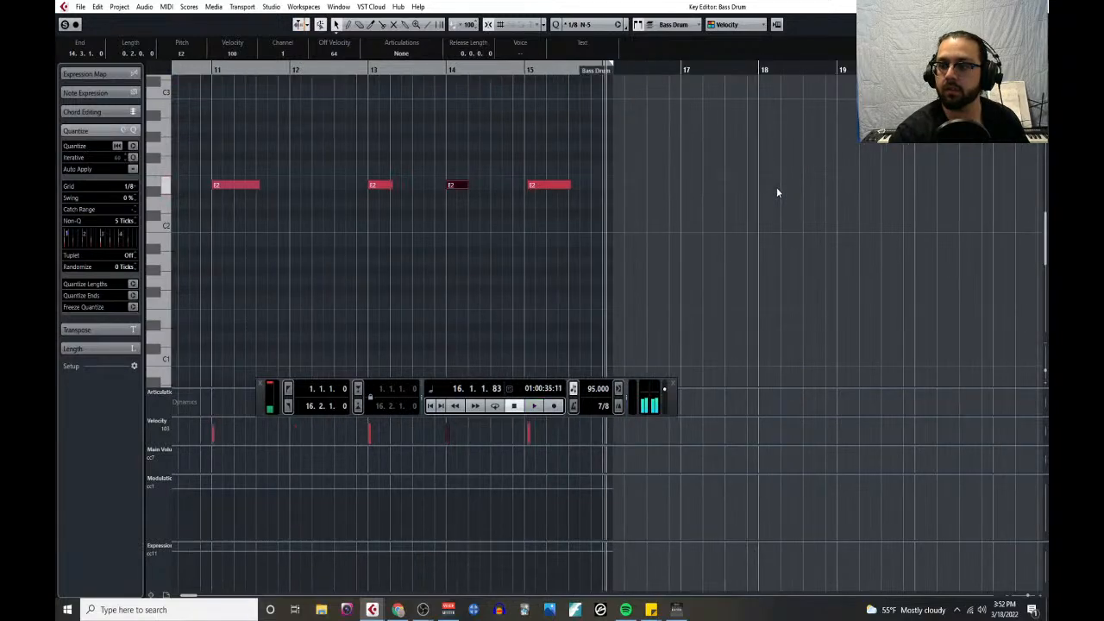
pyautogui.moveTo(551, 186); pyautogui.dragTo(546, 189)
pyautogui.scroll(-2, 469, 244)
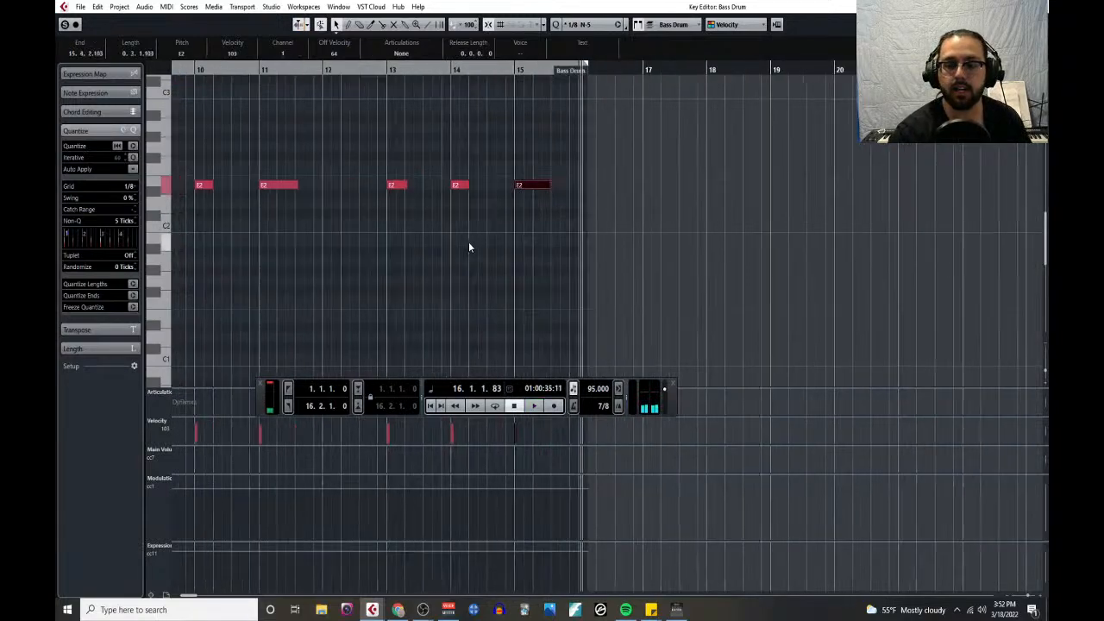
pyautogui.hscroll(-3, 402, 247)
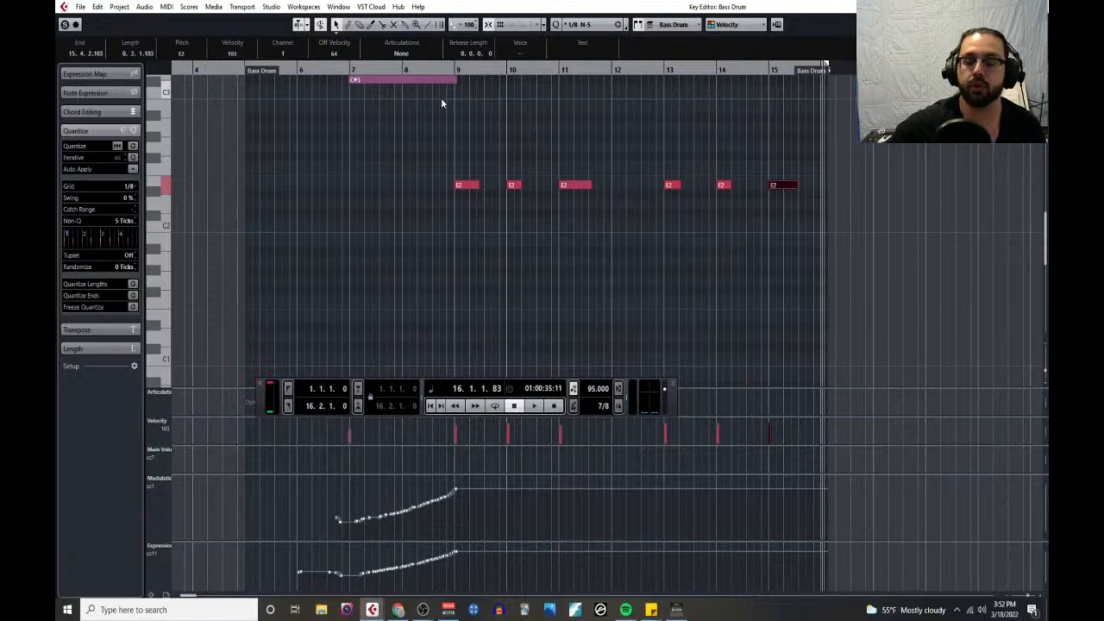
pyautogui.press('Return')
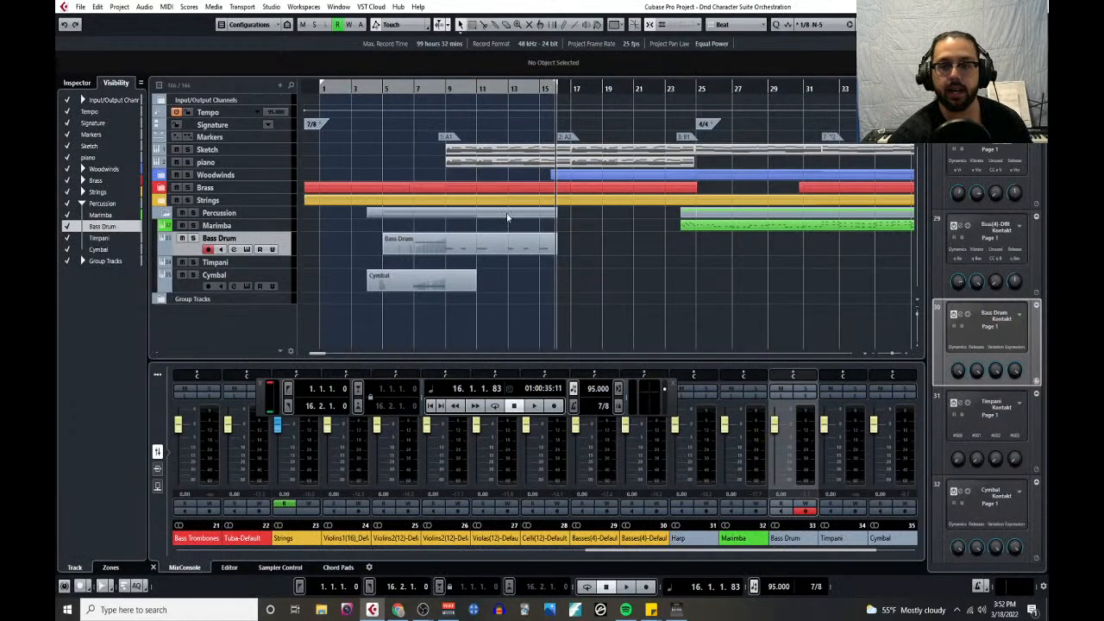
# - Play section A1 from bar 9 into bar 15 and section A2 from bar 16 into bar 24
pyautogui.click(446, 87)
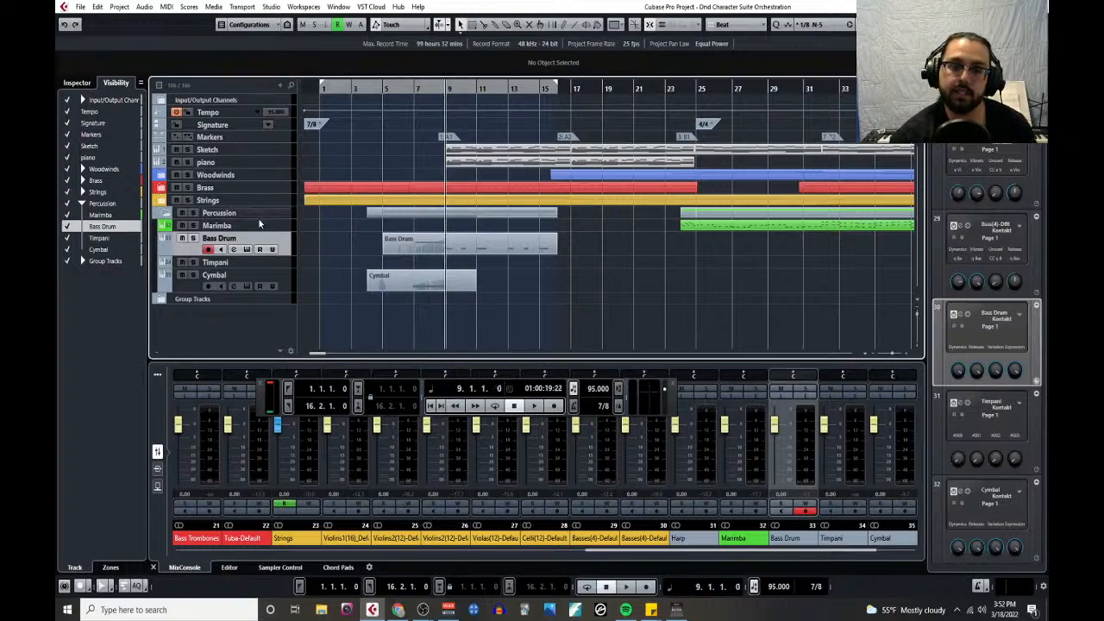
pyautogui.press('space')
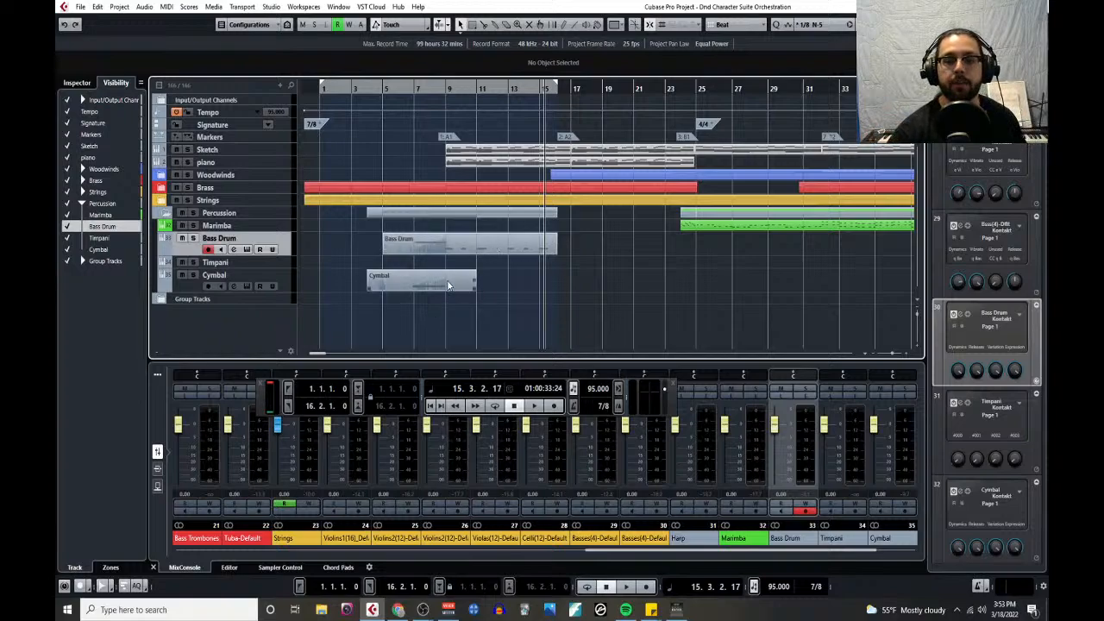
pyautogui.click(558, 98)
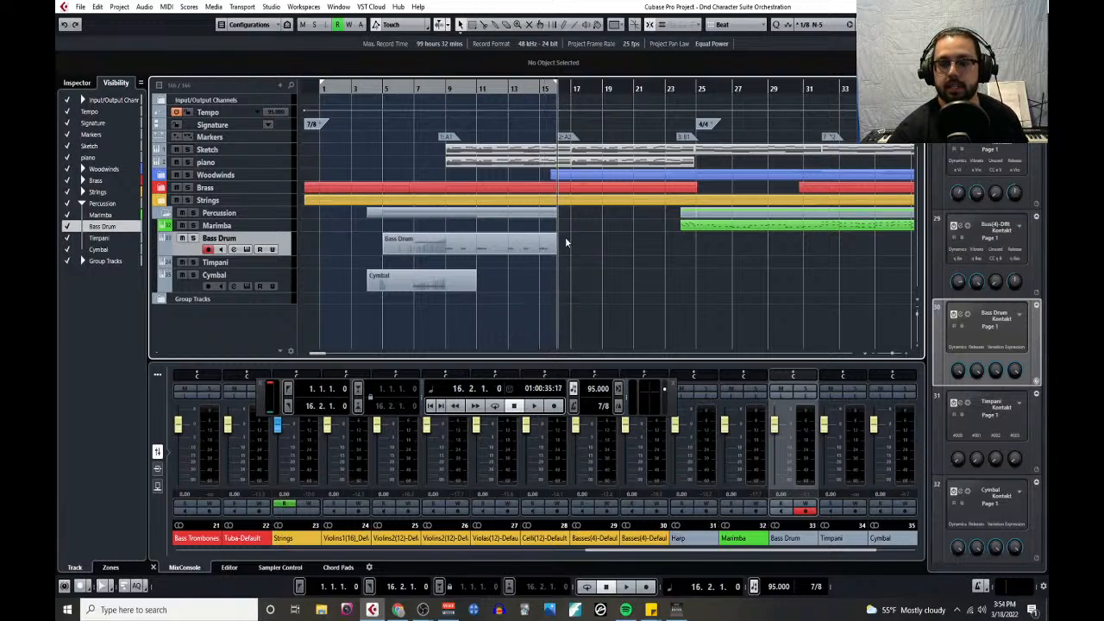
pyautogui.press('space')
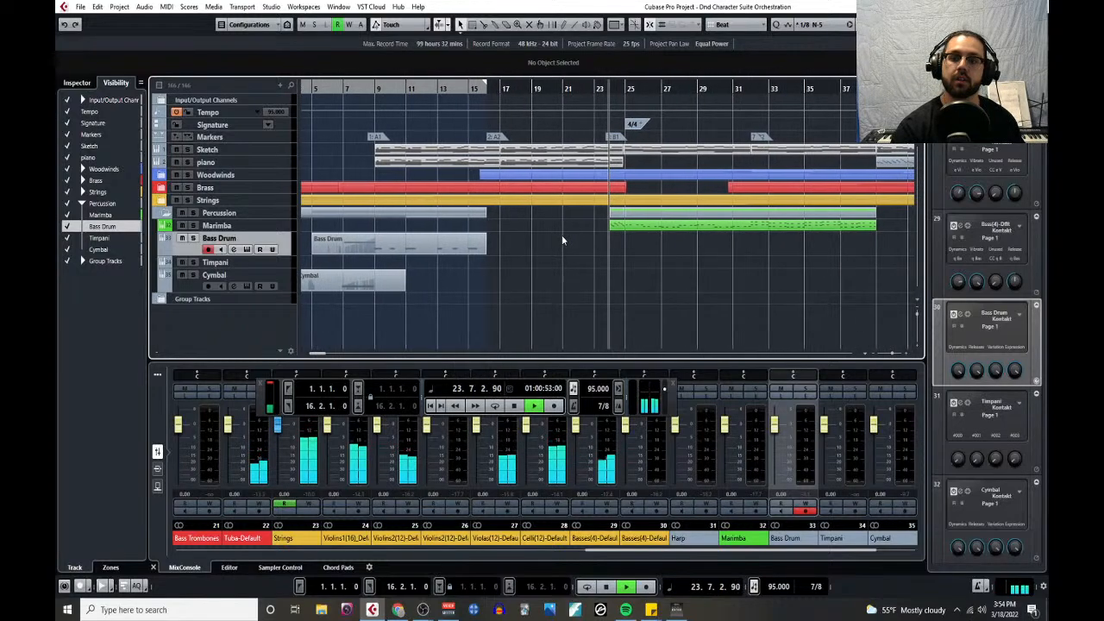
pyautogui.press('space')
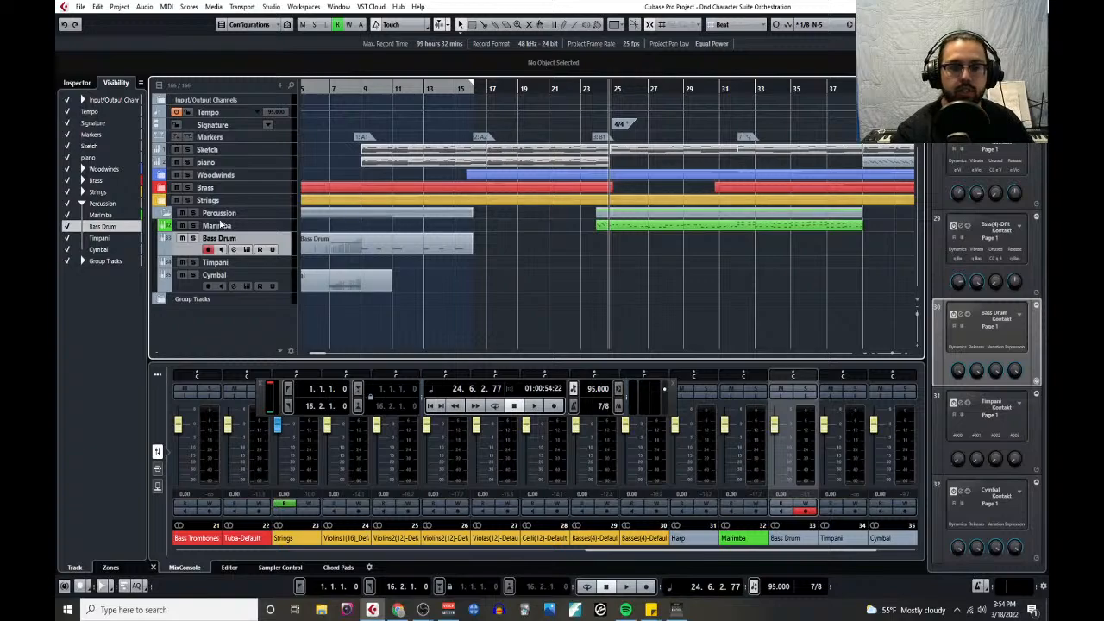
# - Audition Flute 1 soloed from bar 16 into bar 18, clear the solo, and collapse the Woodwinds folder
pyautogui.click(160, 176)
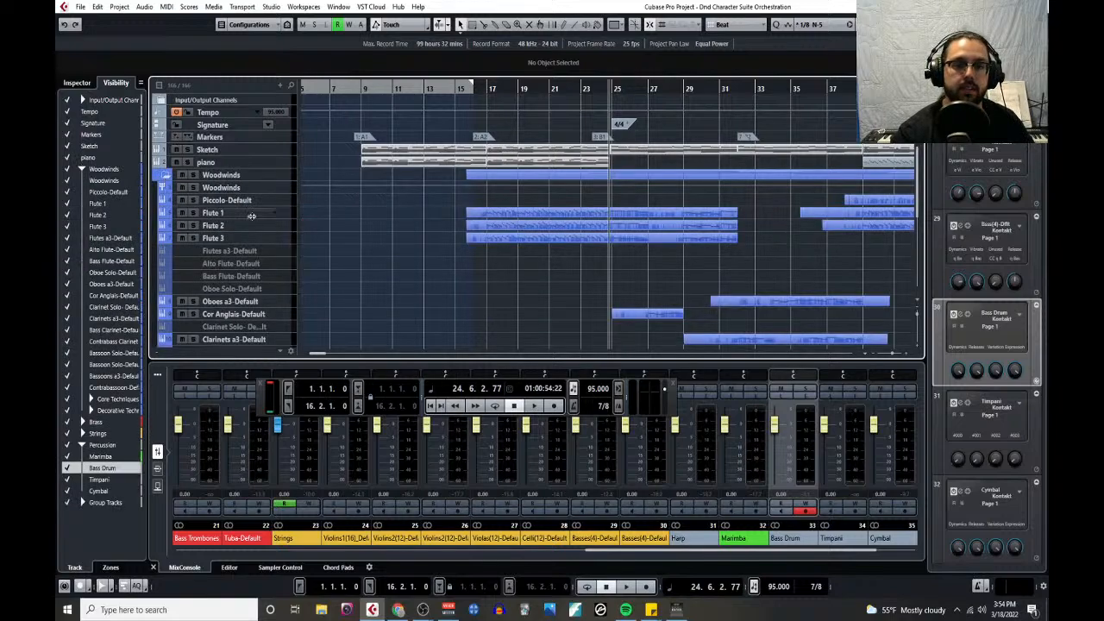
pyautogui.click(193, 212)
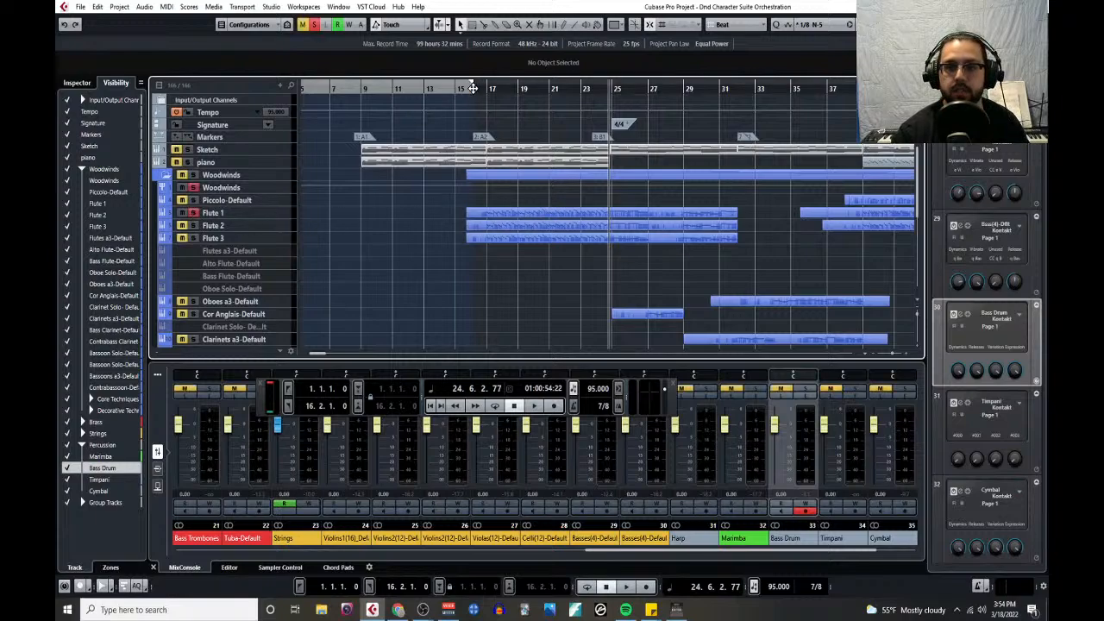
pyautogui.click(473, 89)
pyautogui.press('space')
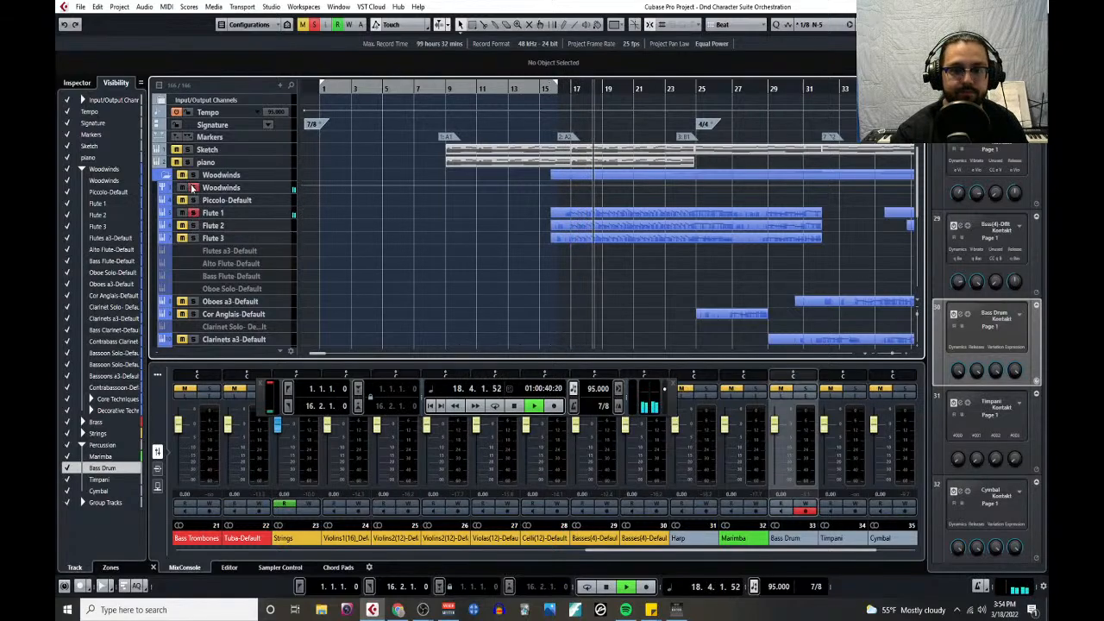
pyautogui.press('space')
pyautogui.click(314, 27)
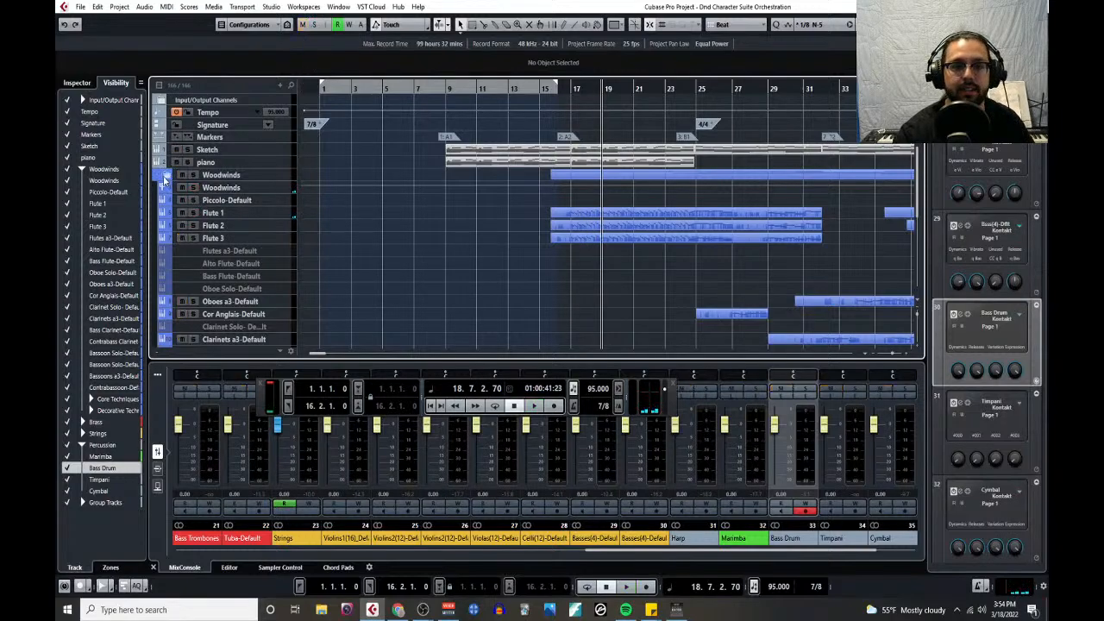
pyautogui.click(164, 176)
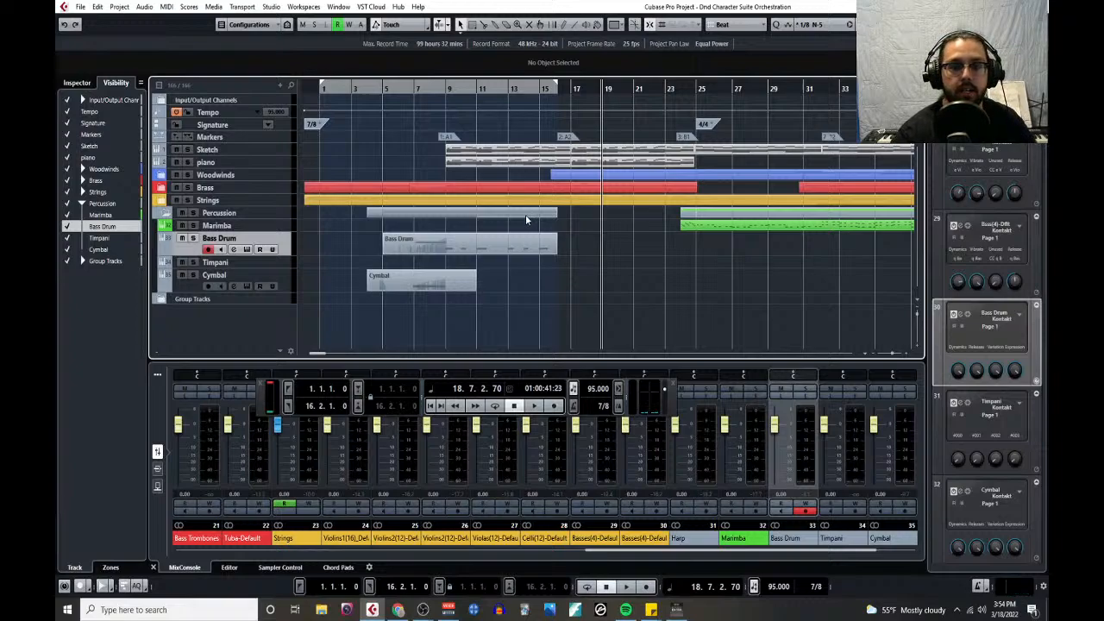
# - Reduce the Bass Drum track's height and add one Kontakt instrument track below Cymbal, routed to Stereo Out
pyautogui.moveTo(193, 256); pyautogui.dragTo(193, 249)
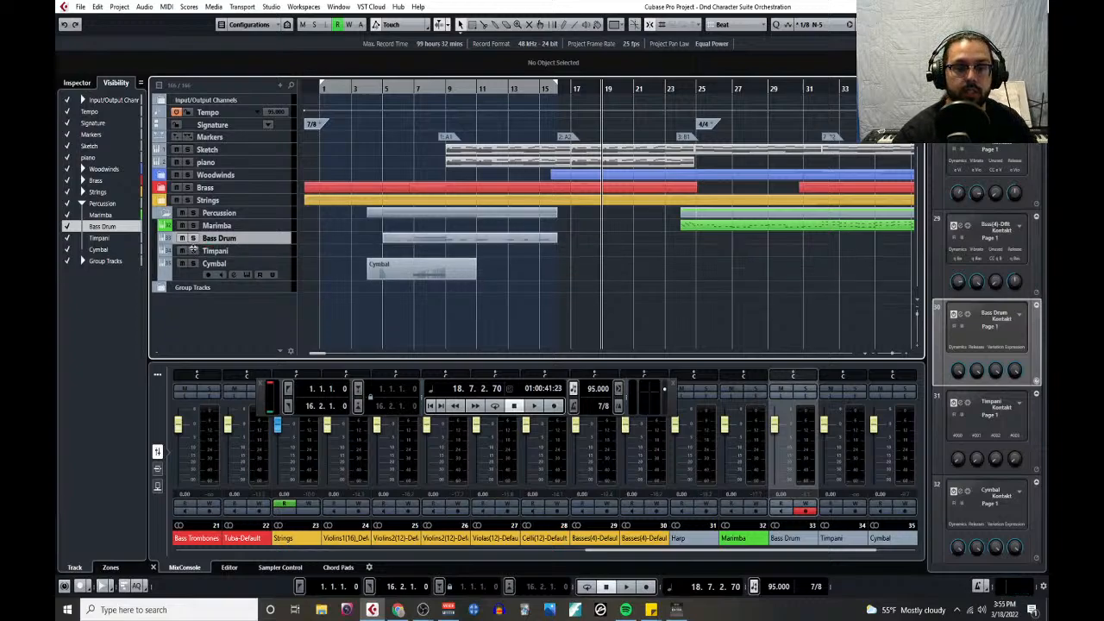
pyautogui.click(193, 269)
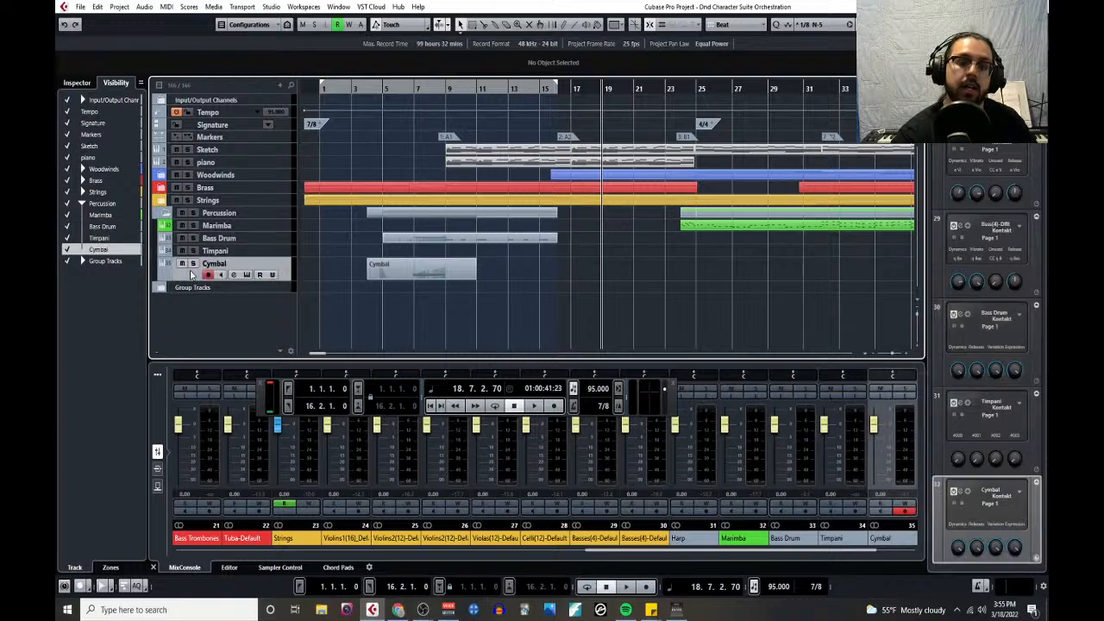
pyautogui.click(279, 86)
pyautogui.click(304, 114)
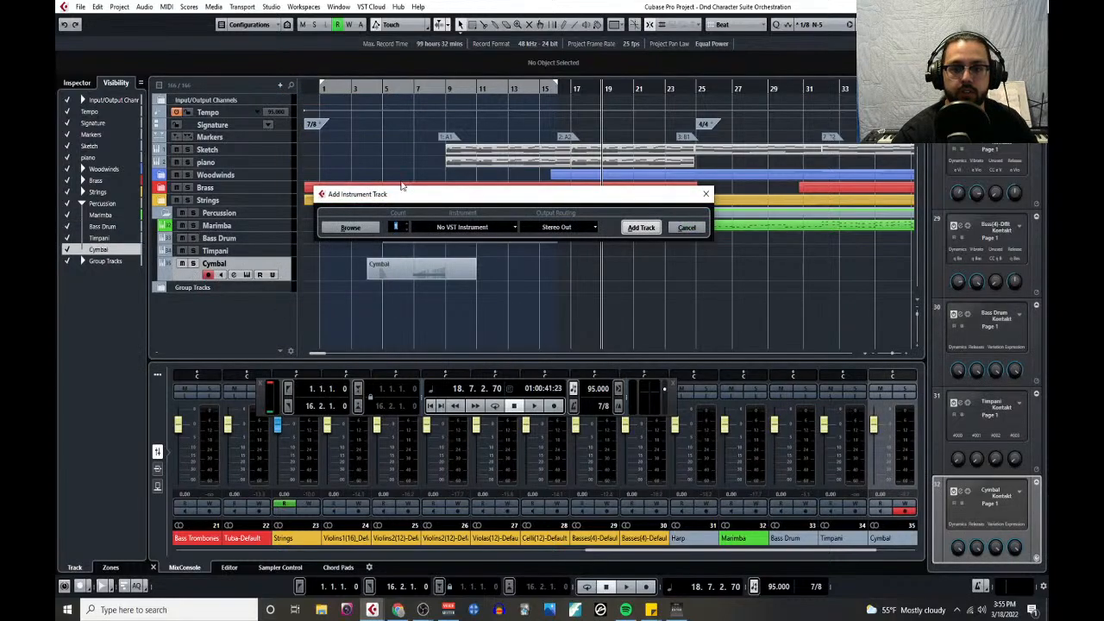
pyautogui.click(509, 228)
pyautogui.click(443, 336)
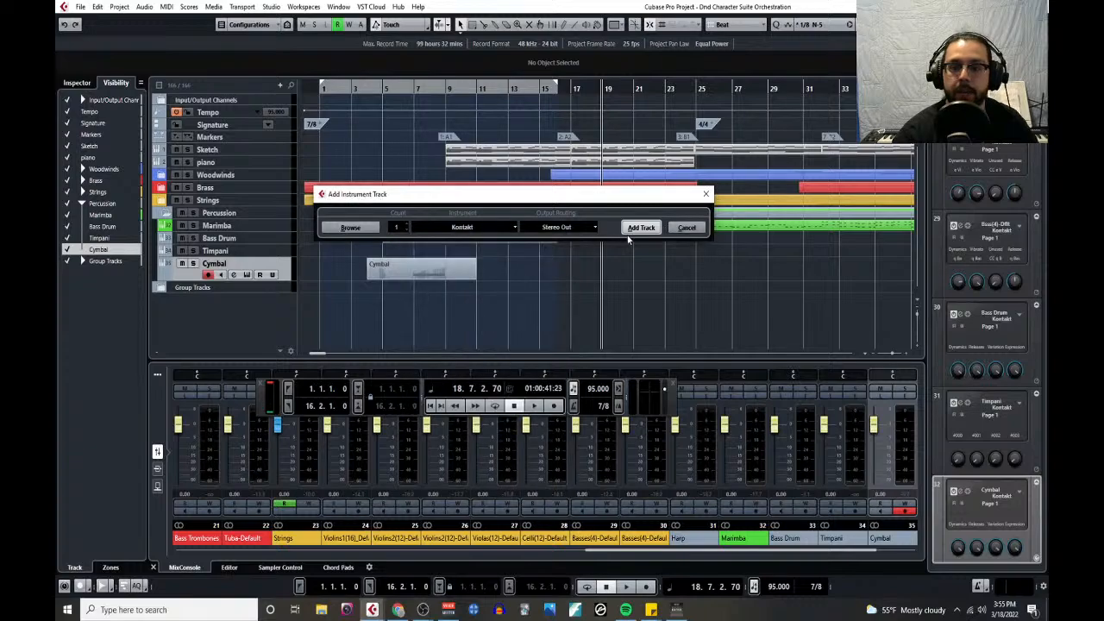
pyautogui.click(639, 227)
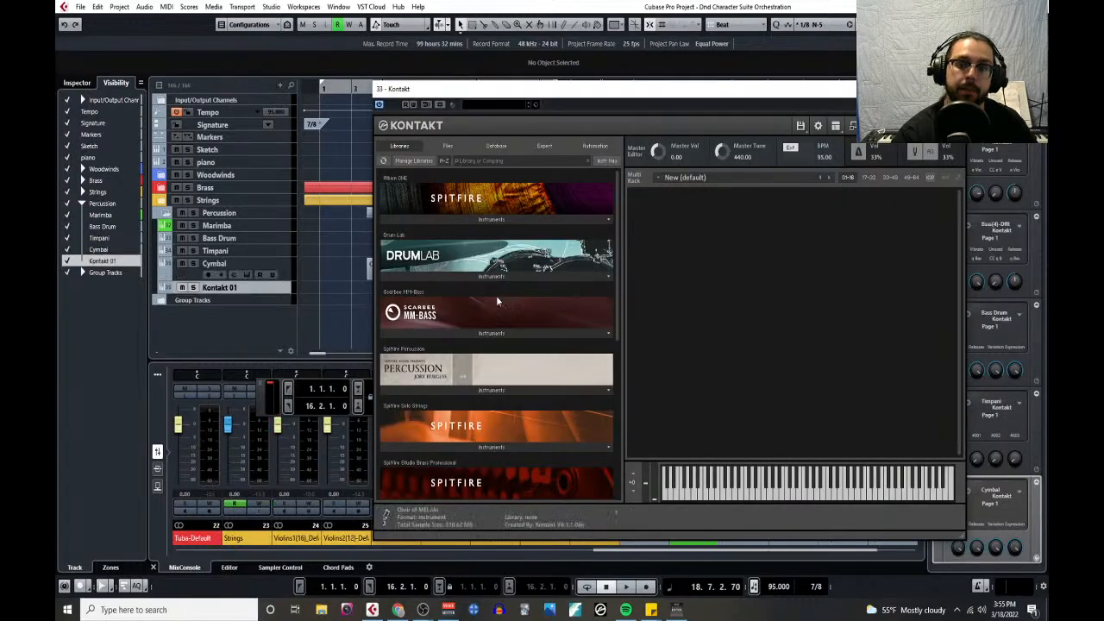
# - Load Snare 1 from Spitfire Percussion's individual Drums - High instruments, dismiss the help bubble, and close the Kontakt window
pyautogui.click(481, 388)
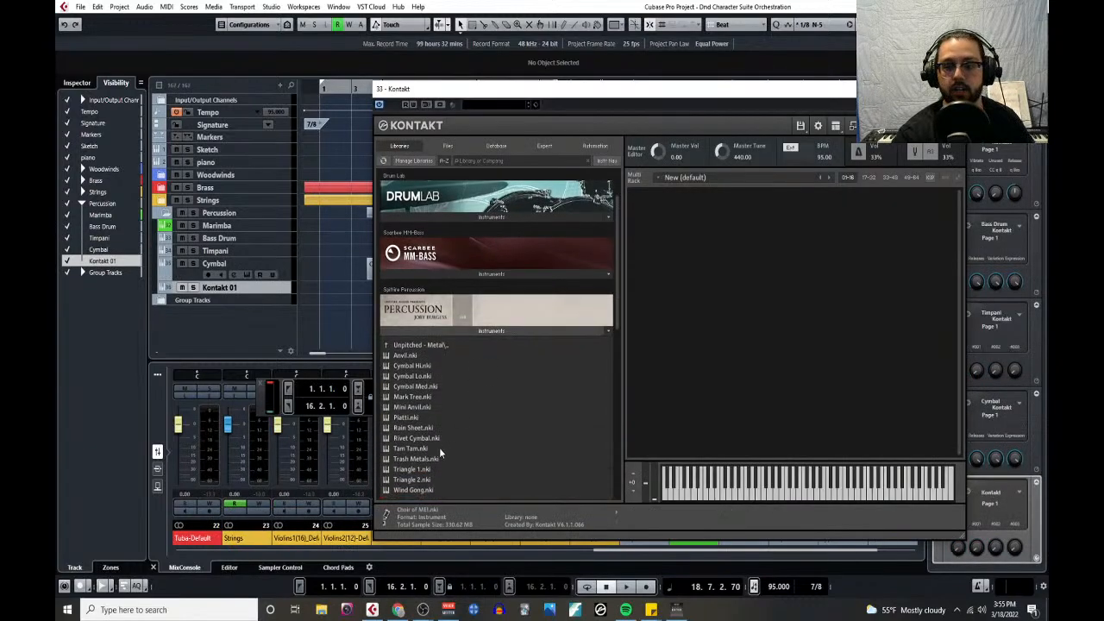
pyautogui.click(420, 346)
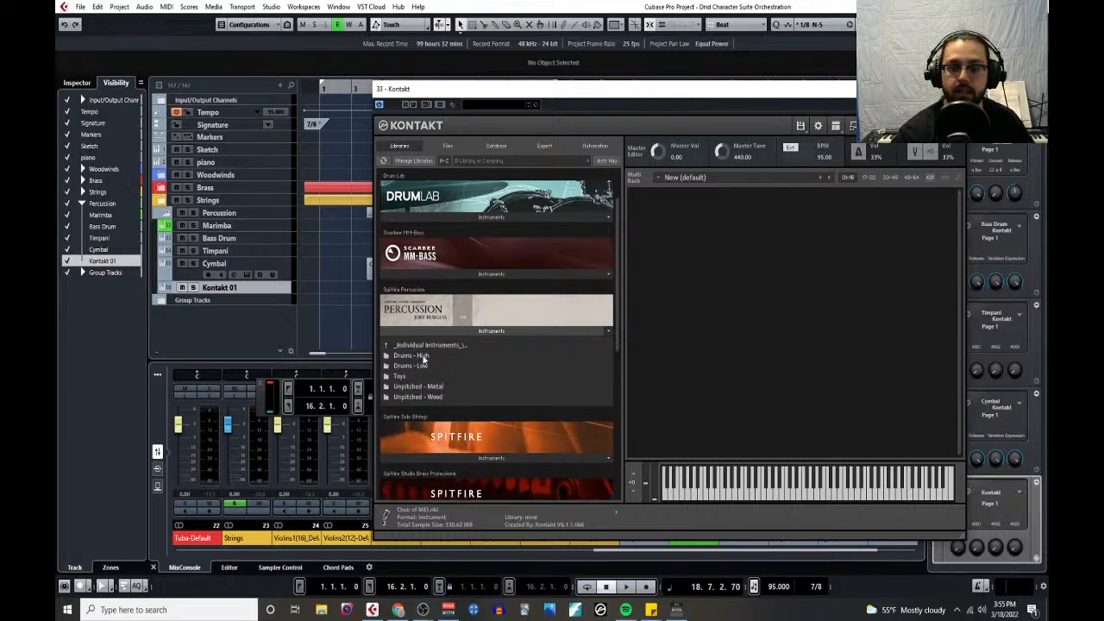
pyautogui.click(425, 346)
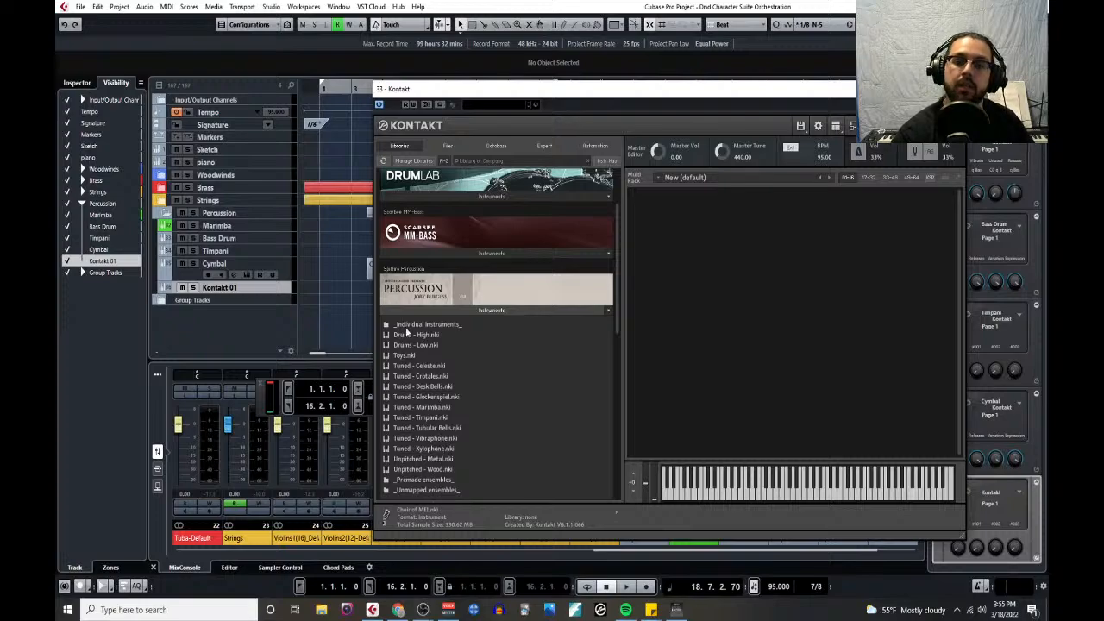
pyautogui.click(408, 331)
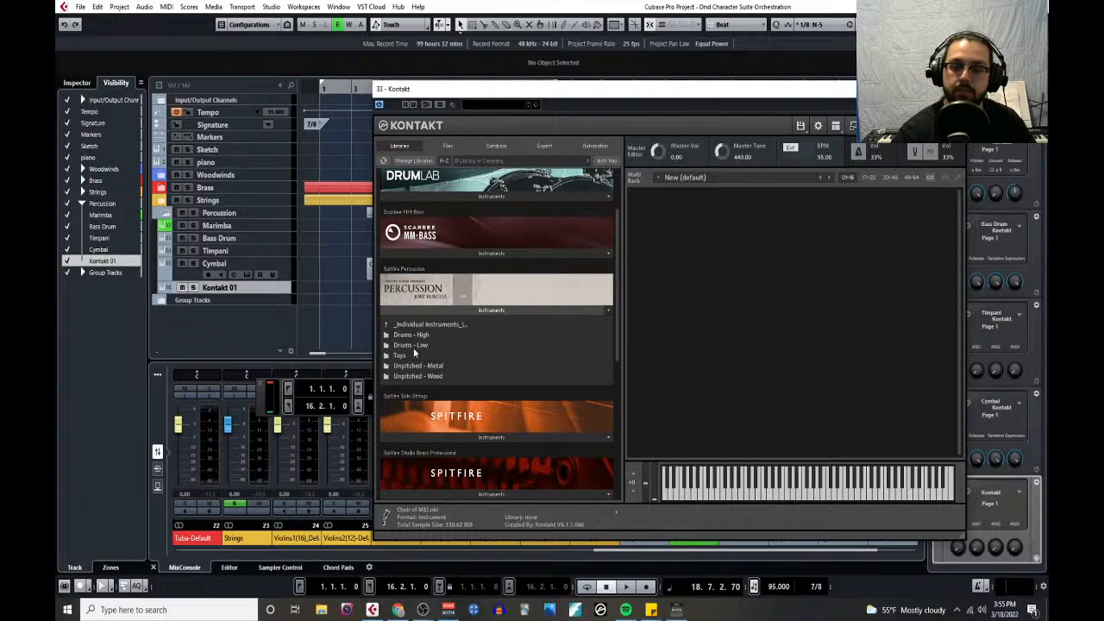
pyautogui.click(413, 346)
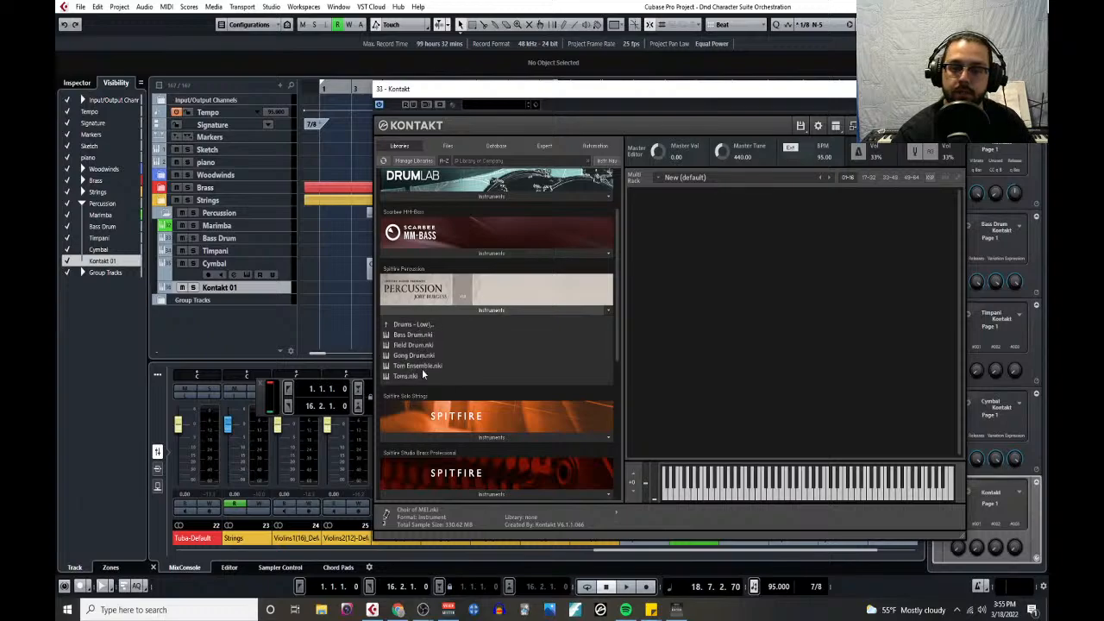
pyautogui.click(413, 327)
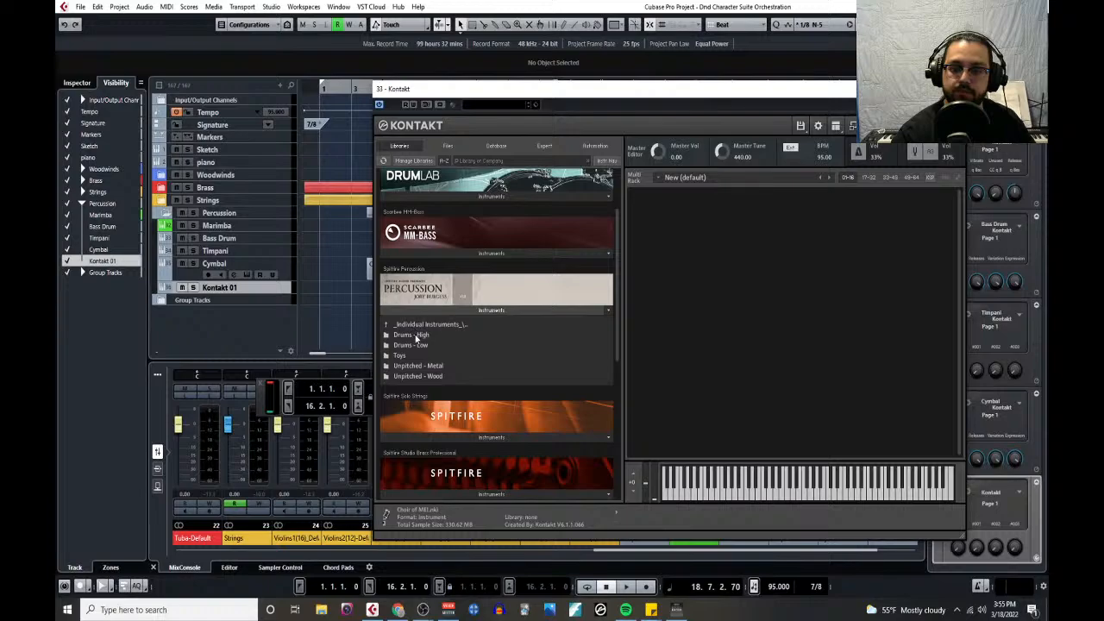
pyautogui.click(417, 335)
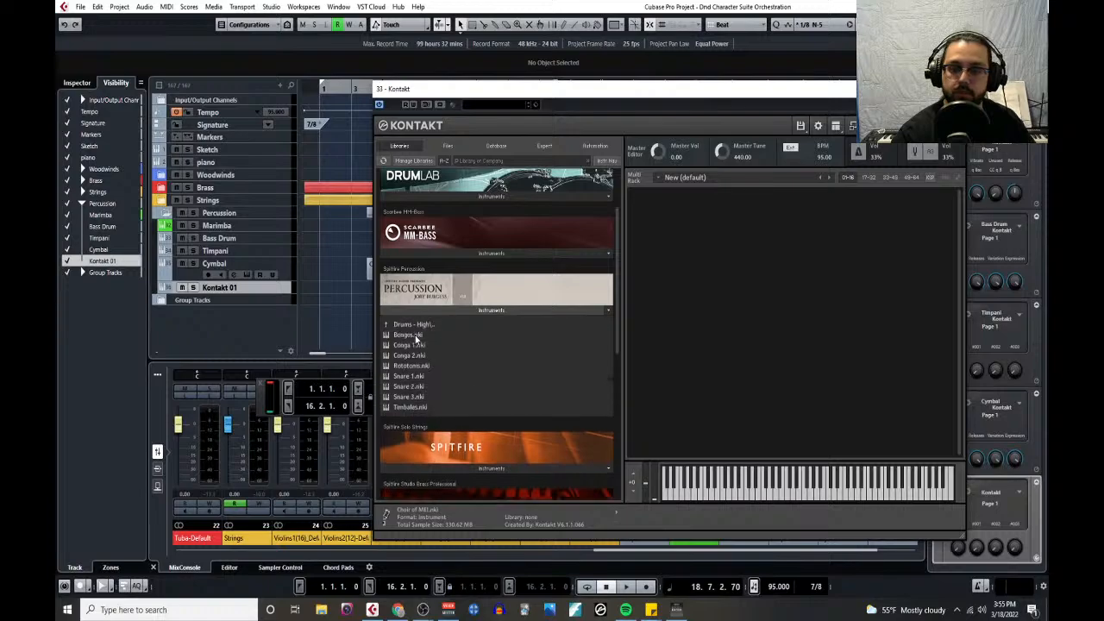
pyautogui.click(415, 380)
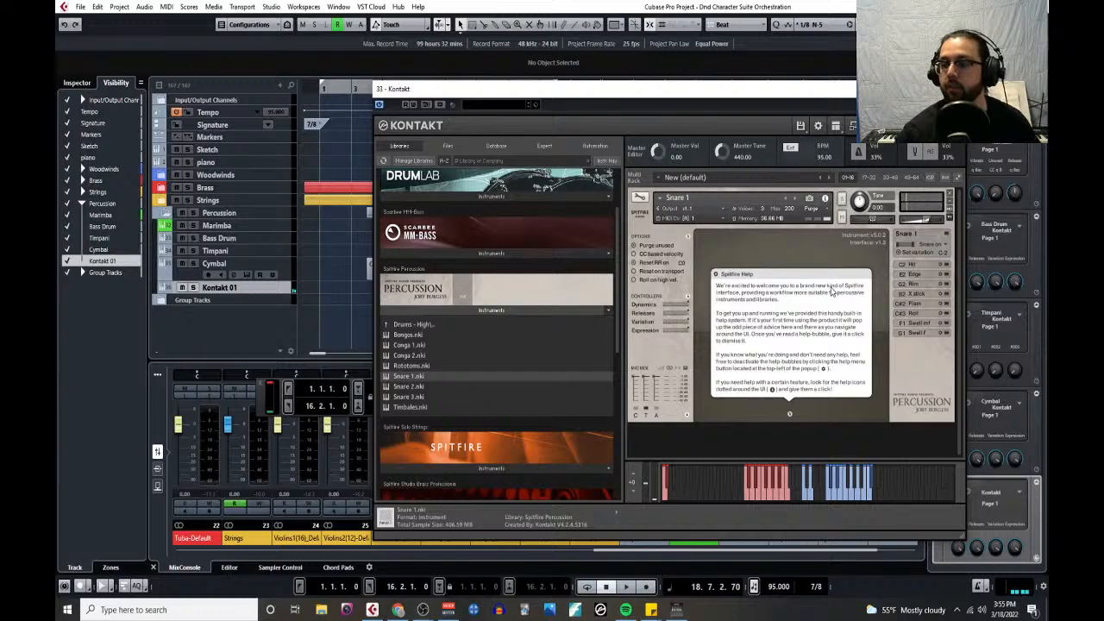
pyautogui.click(837, 273)
pyautogui.click(954, 89)
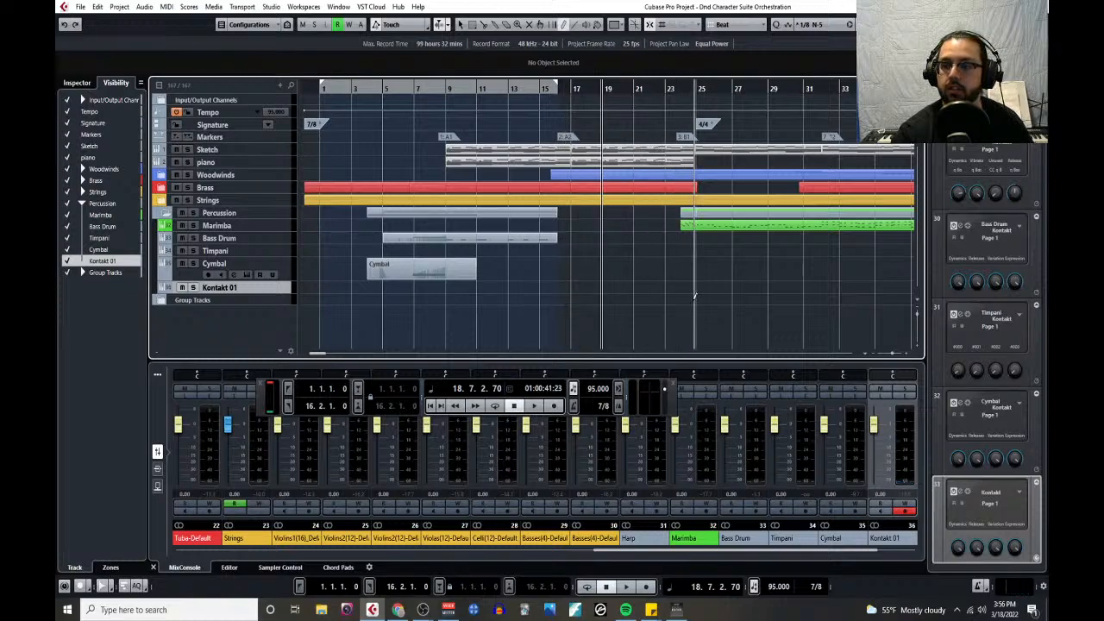
# - Enlarge the Kontakt 01 track's height and play from bar 16 into bar 17 to locate the new part's starting point
pyautogui.moveTo(273, 290); pyautogui.dragTo(304, 314)
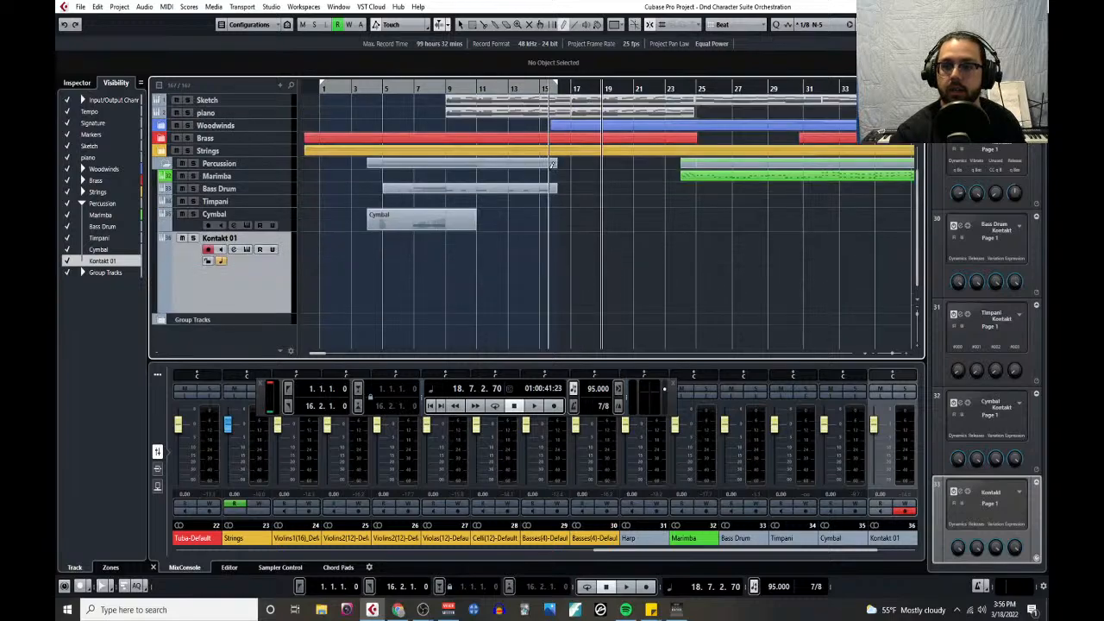
pyautogui.scroll(-2, 580, 293)
pyautogui.click(561, 89)
pyautogui.press('space')
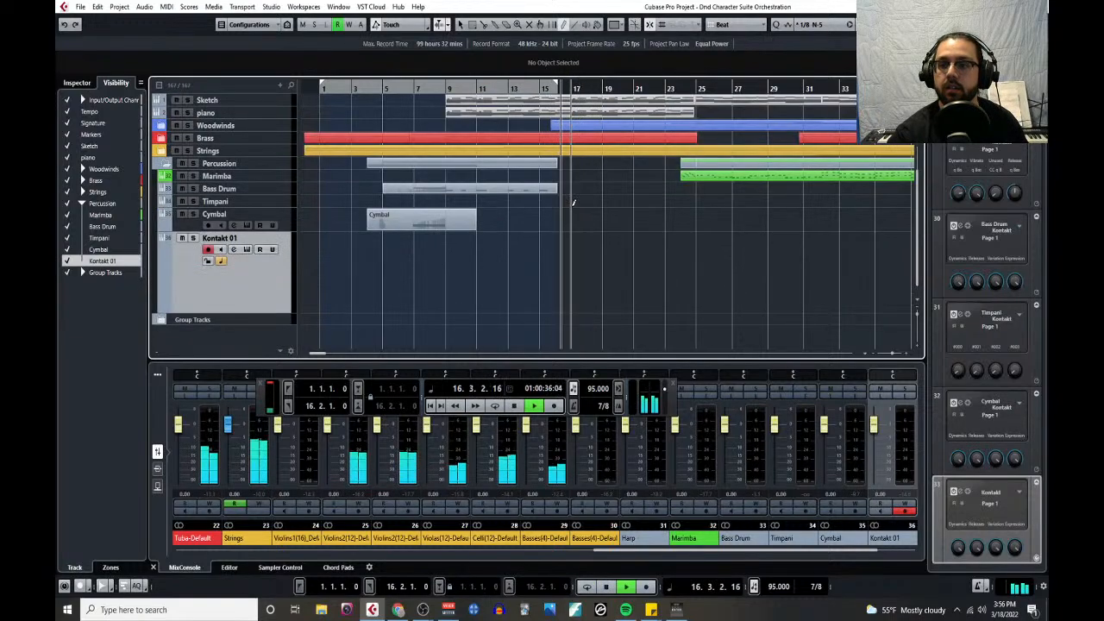
pyautogui.press('h')
pyautogui.press('h')
pyautogui.press('h')
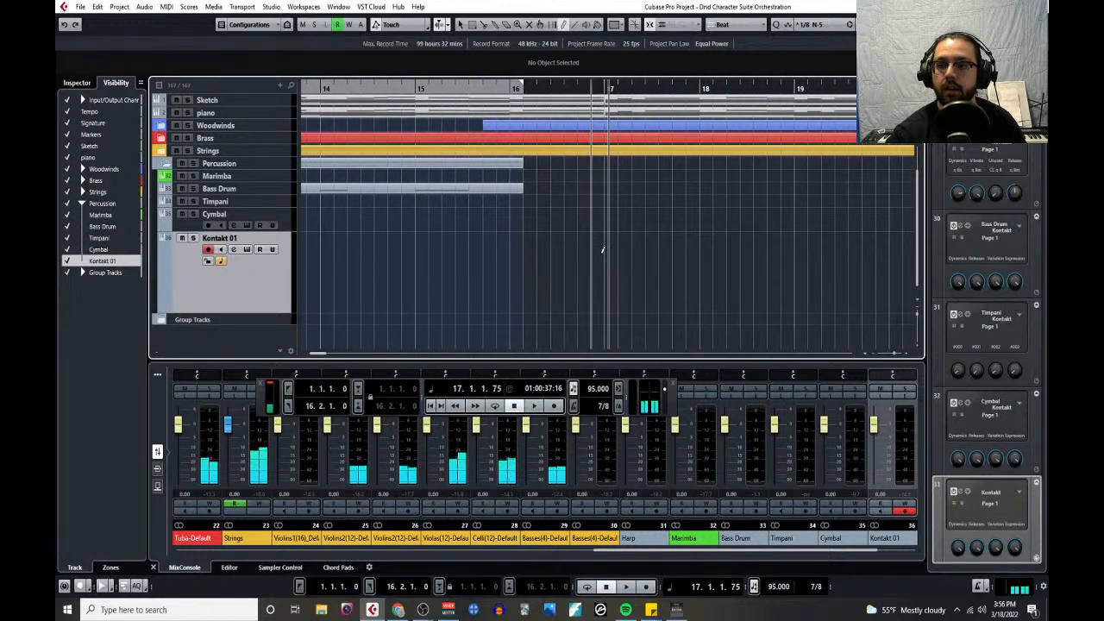
pyautogui.press('space')
# - Draw an empty MIDI part on the Kontakt 01 track from bar 17 to bar 24
pyautogui.moveTo(610, 246)
pyautogui.mouseDown()
pyautogui.moveTo(862, 268)
pyautogui.moveTo(936, 260)
pyautogui.moveTo(731, 276)
pyautogui.mouseUp()
pyautogui.press('g')
pyautogui.press('g')
pyautogui.press('g')
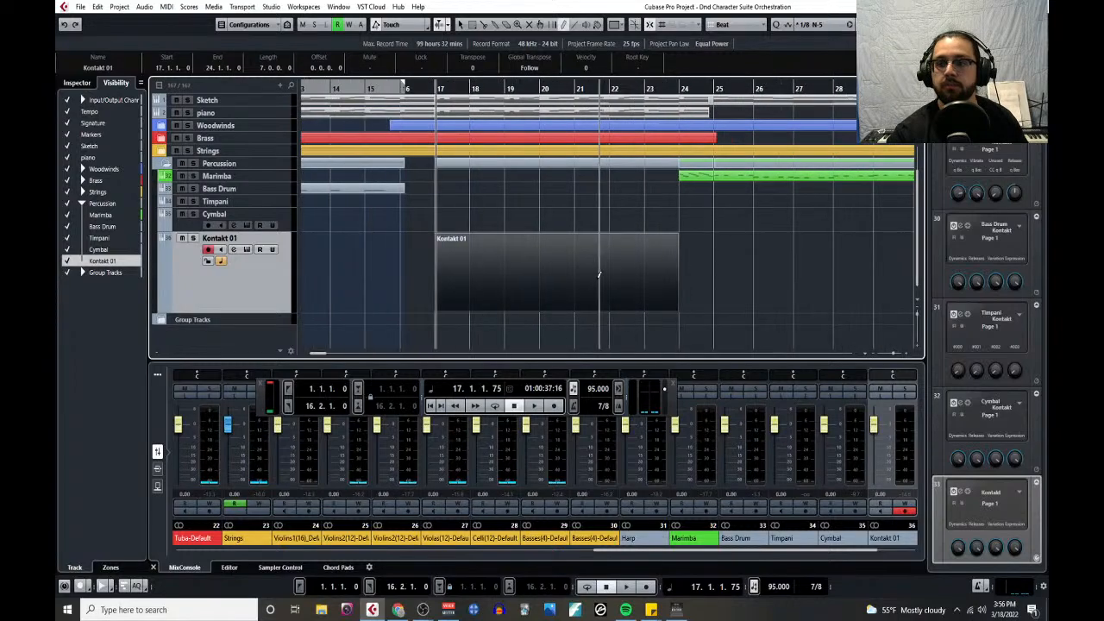
# - Play from bar 17 into bar 20 while opening the new Kontakt 01 part in the Key Editor
pyautogui.press('space')
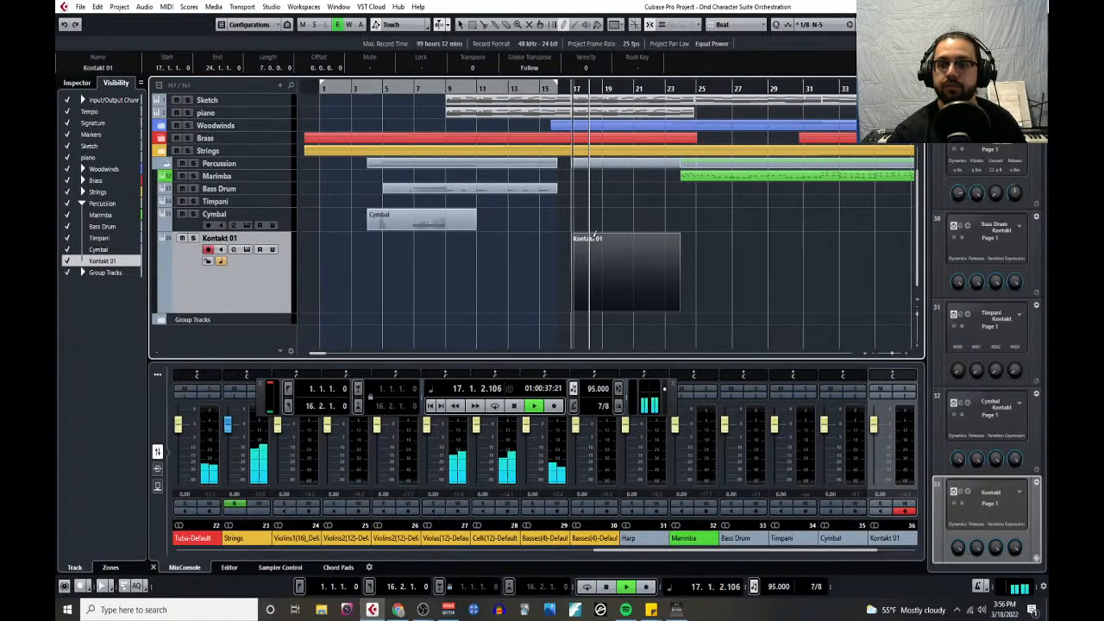
pyautogui.scroll(3, 606, 243)
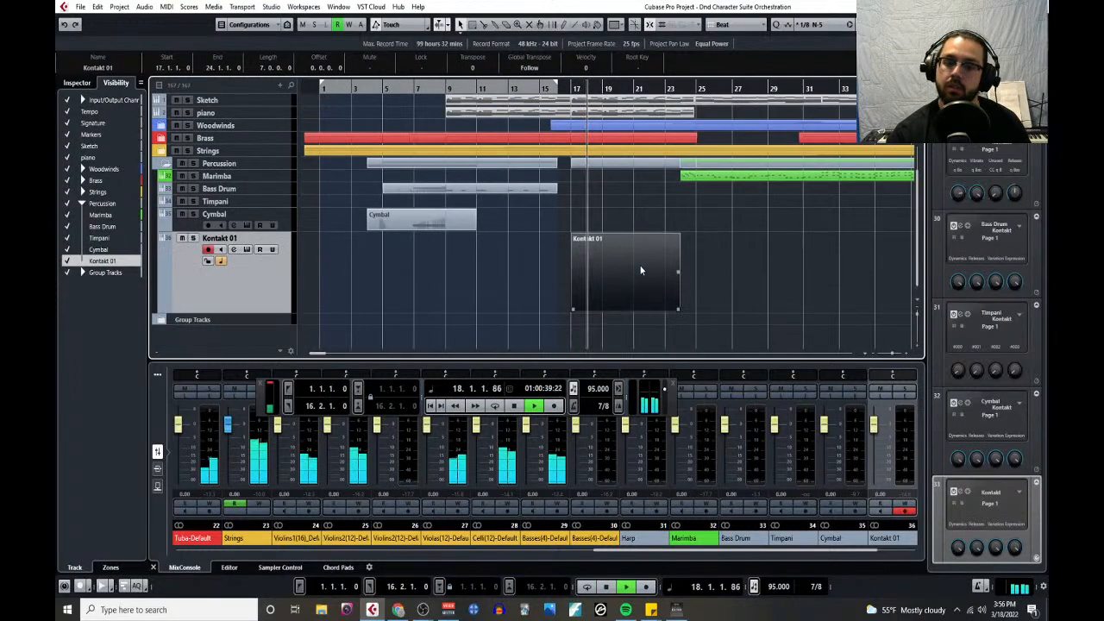
pyautogui.scroll(-3, 639, 264)
pyautogui.click(166, 7)
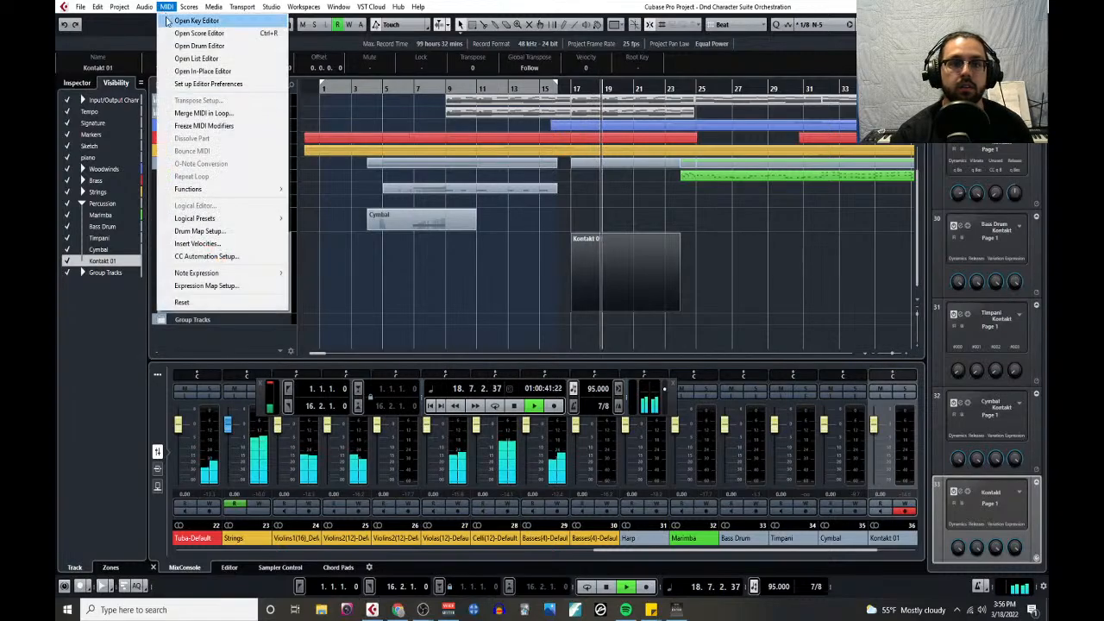
pyautogui.click(181, 24)
pyautogui.scroll(-2, 466, 317)
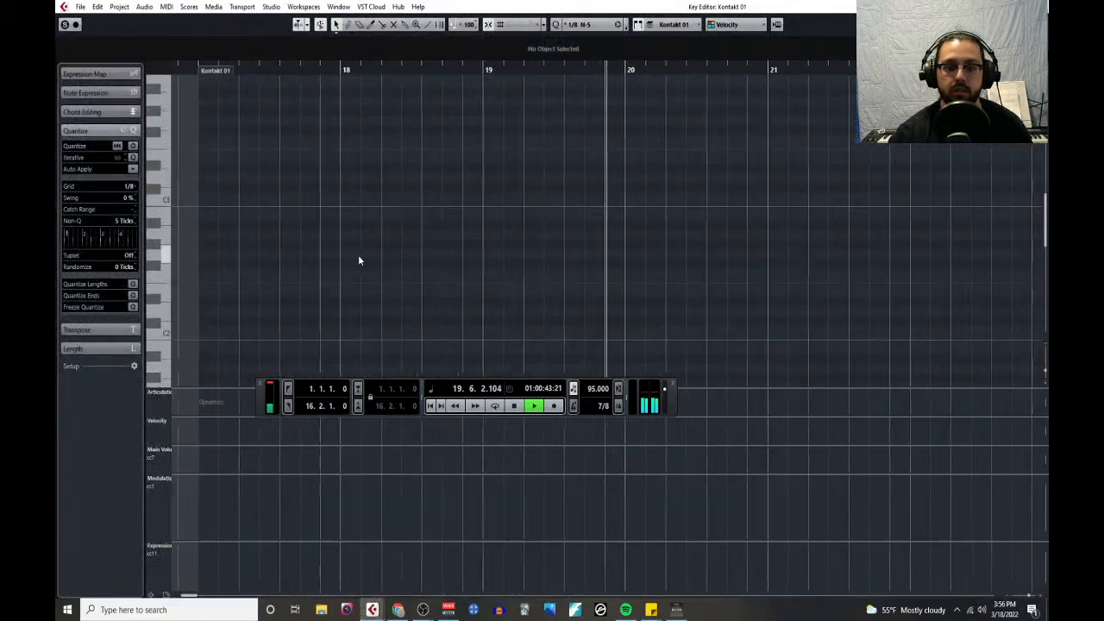
pyautogui.press('space')
# - Set the quantize grid to 1/1 and draw one long C2 note spanning the part from bar 17 to bar 24
pyautogui.rightClick(250, 282)
pyautogui.click(270, 277)
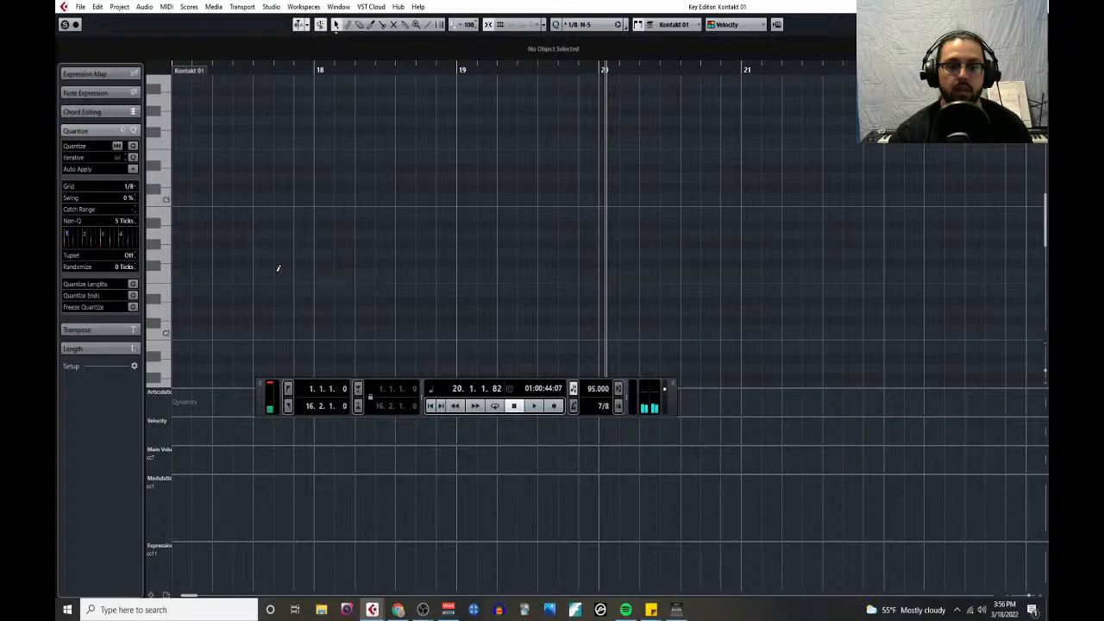
pyautogui.hscroll(-2, 281, 302)
pyautogui.click(125, 185)
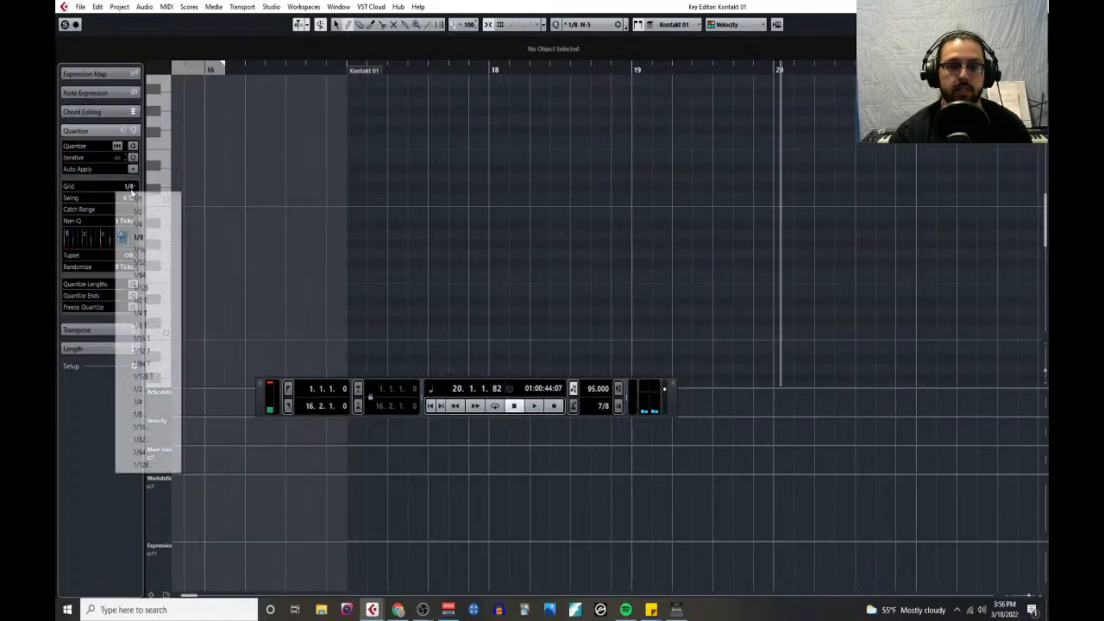
pyautogui.click(142, 195)
pyautogui.scroll(-4, 358, 281)
pyautogui.moveTo(358, 331); pyautogui.dragTo(651, 330)
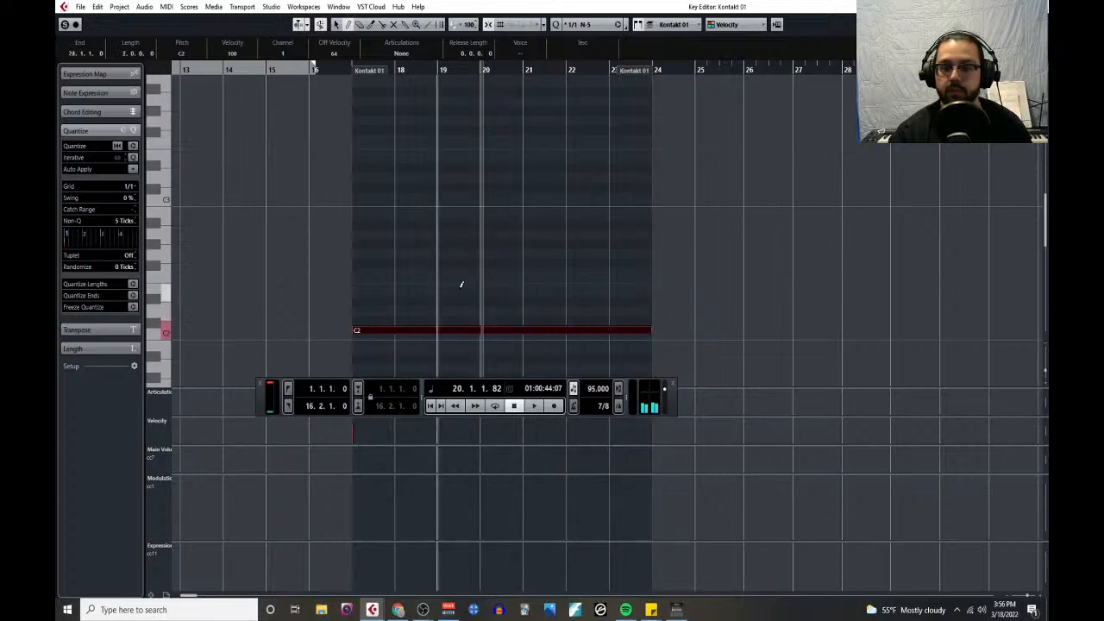
# - Set the quantize grid to 1/8 and split the long C2 note into repeated eighth notes along its whole length
pyautogui.click(128, 188)
pyautogui.click(143, 233)
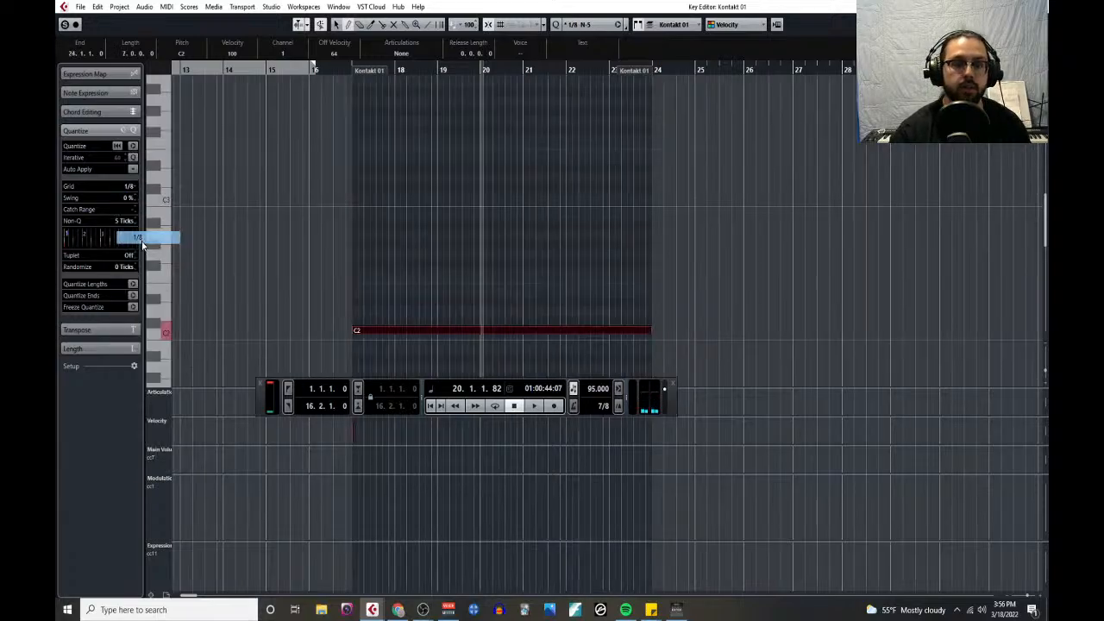
pyautogui.rightClick(438, 286)
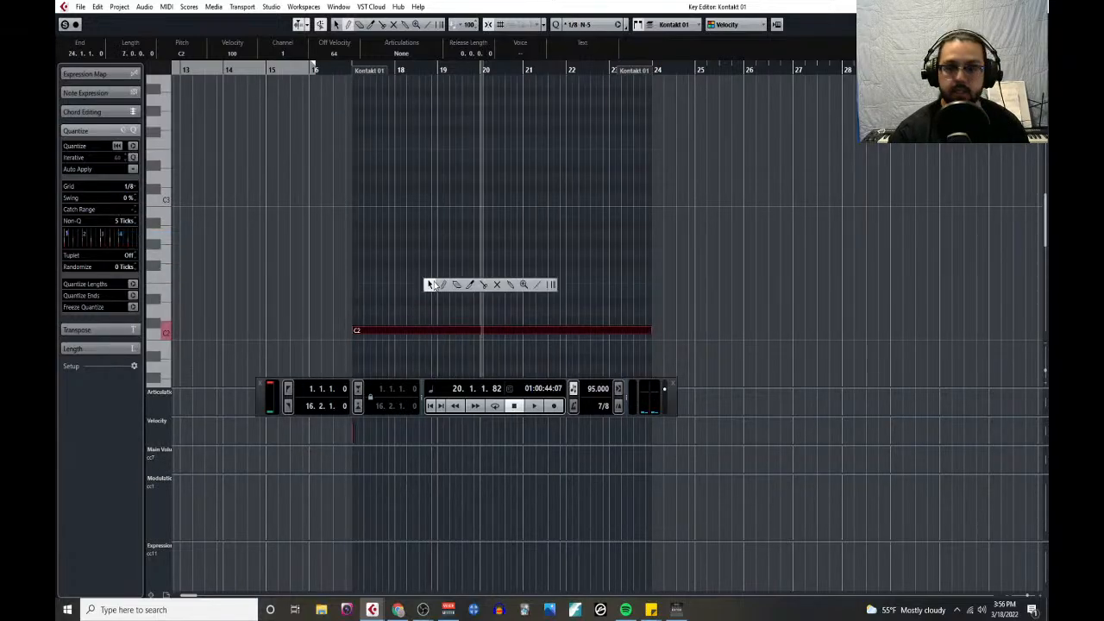
pyautogui.click(486, 286)
pyautogui.scroll(5, 370, 315)
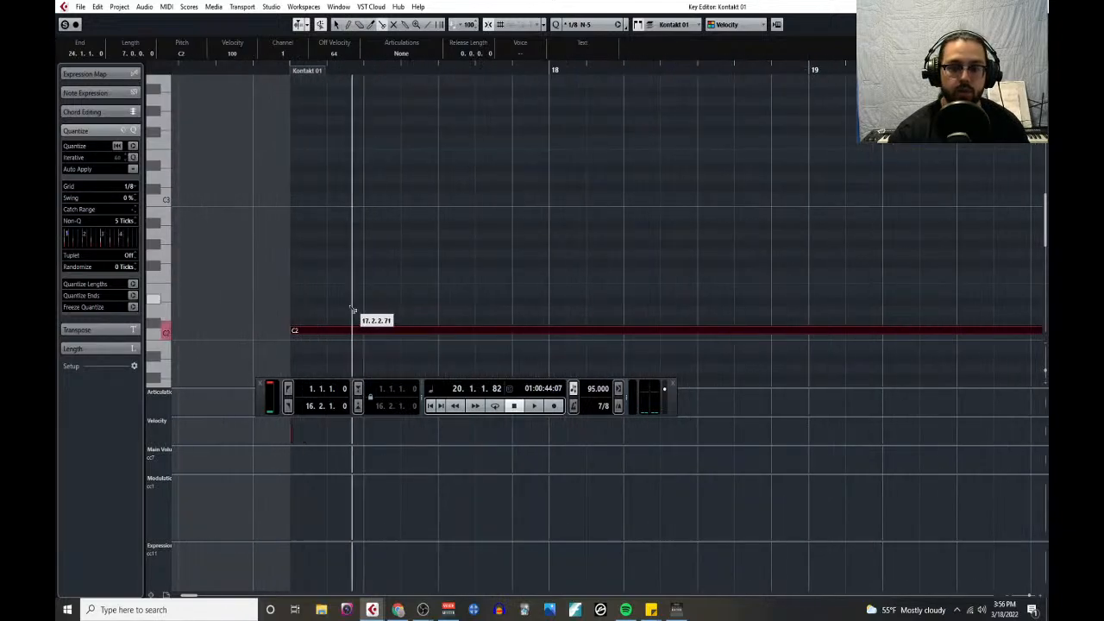
pyautogui.keyDown('alt'); pyautogui.click(331, 331); pyautogui.keyUp('alt')
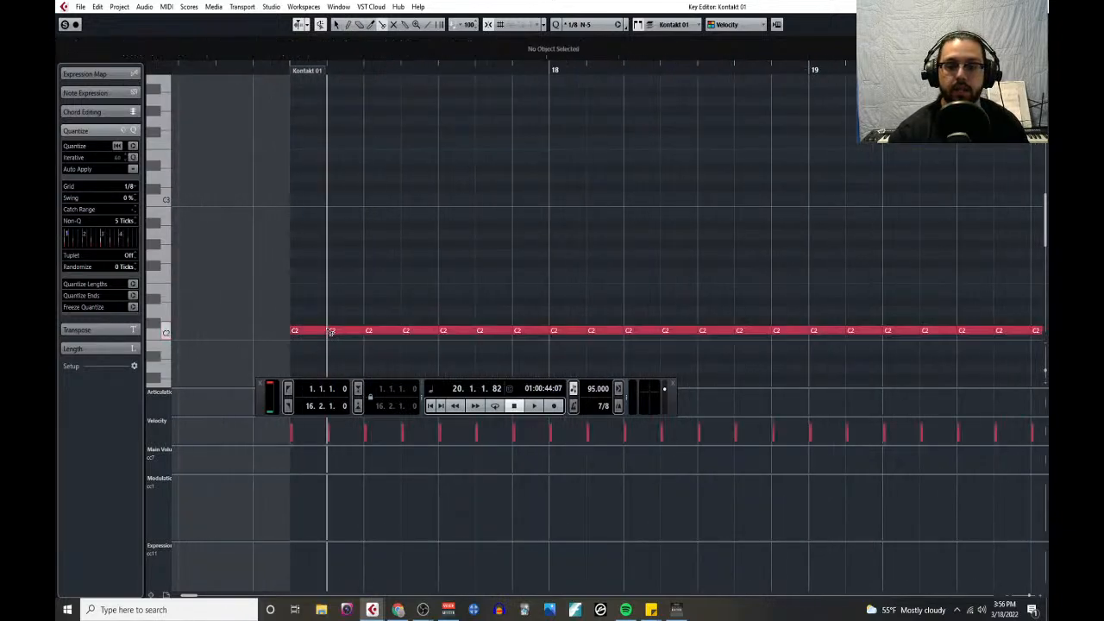
pyautogui.scroll(-3, 358, 287)
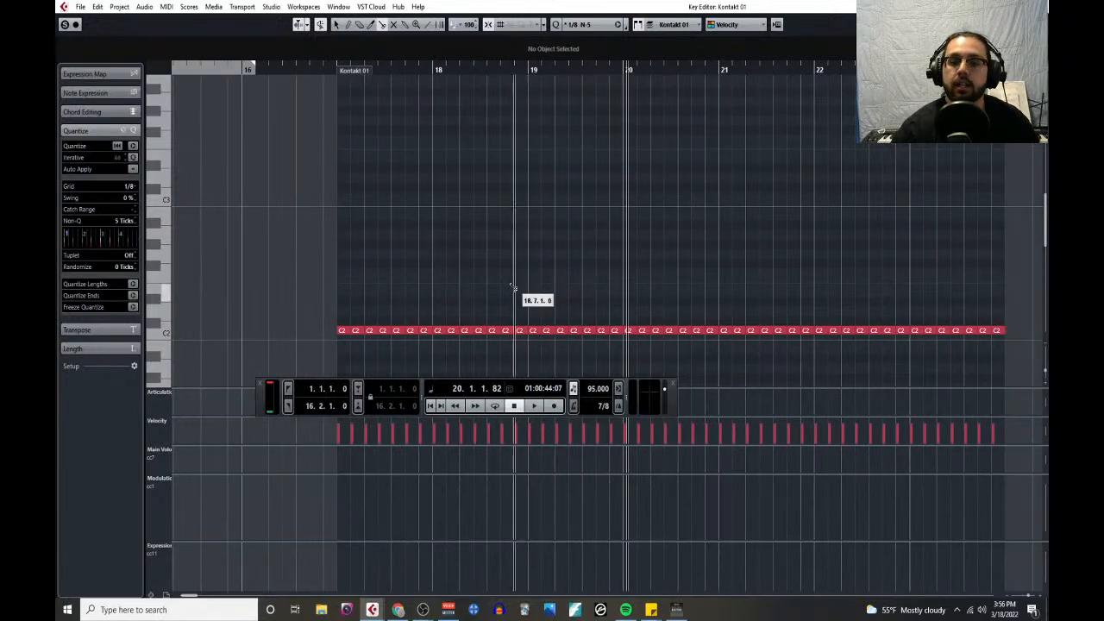
# - Lower the velocities of all the C2 notes except the last to 82, hide the floating transport, and close the Key Editor
pyautogui.rightClick(388, 298)
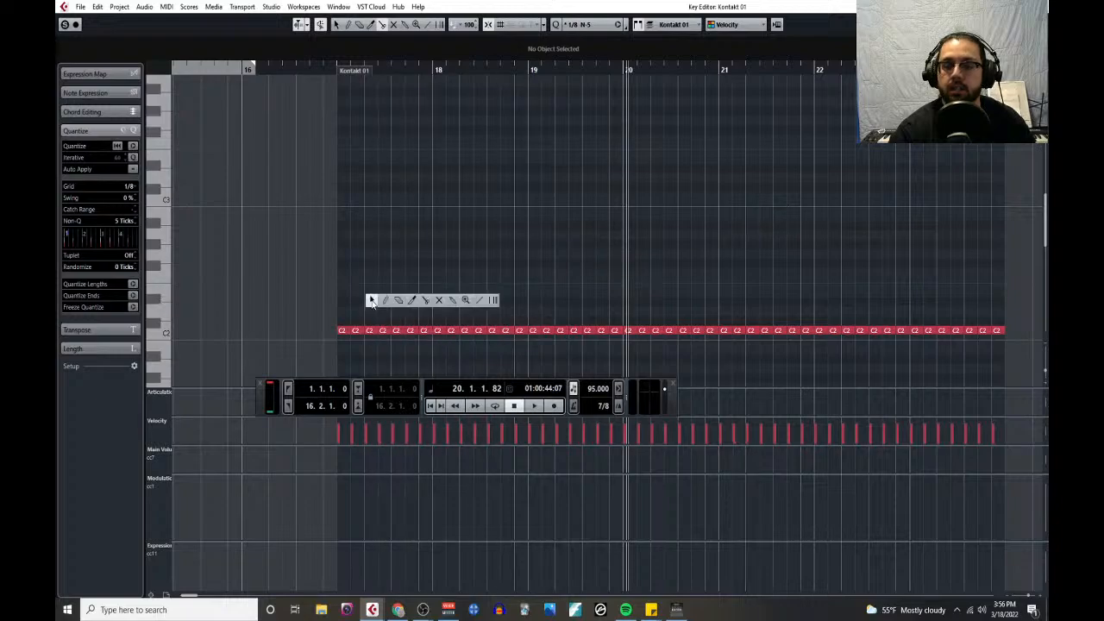
pyautogui.click(371, 299)
pyautogui.moveTo(348, 304); pyautogui.dragTo(999, 329)
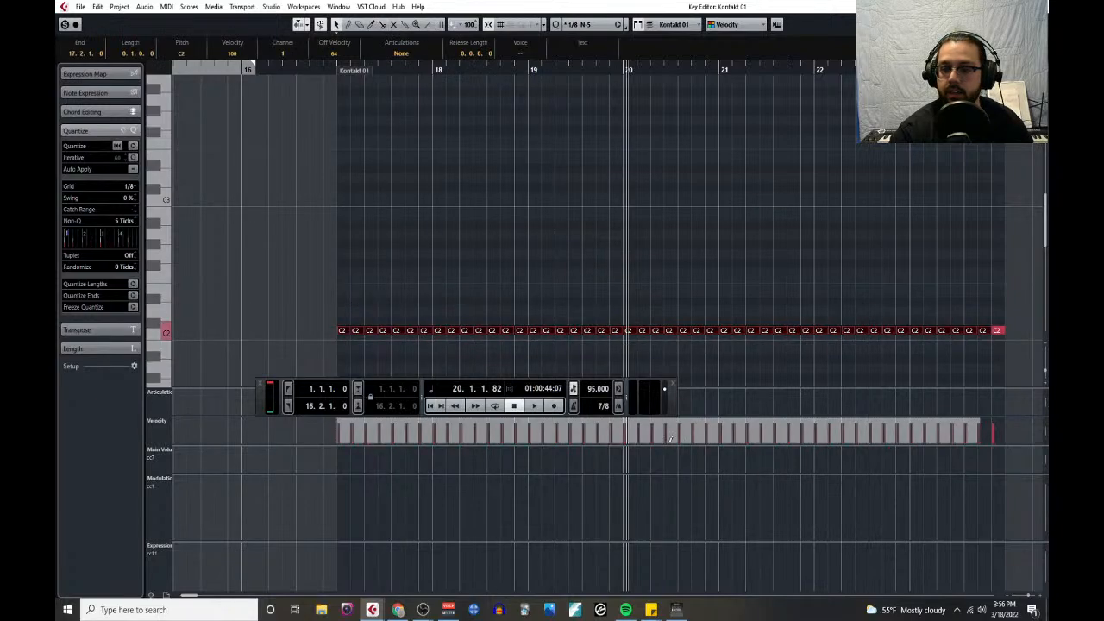
pyautogui.click(674, 385)
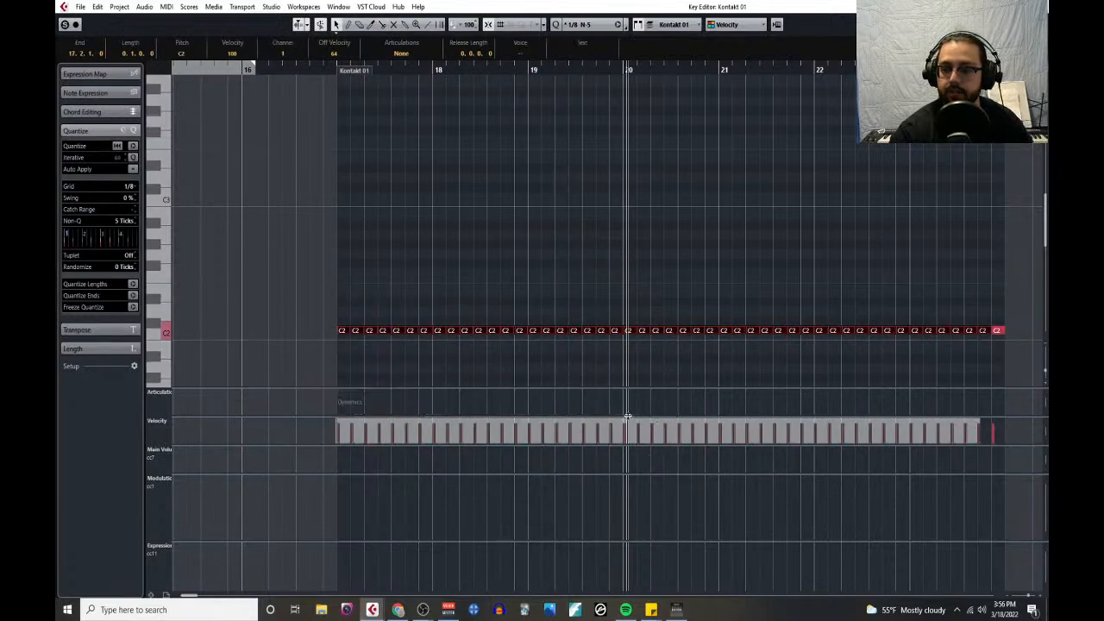
pyautogui.moveTo(628, 417); pyautogui.dragTo(655, 374)
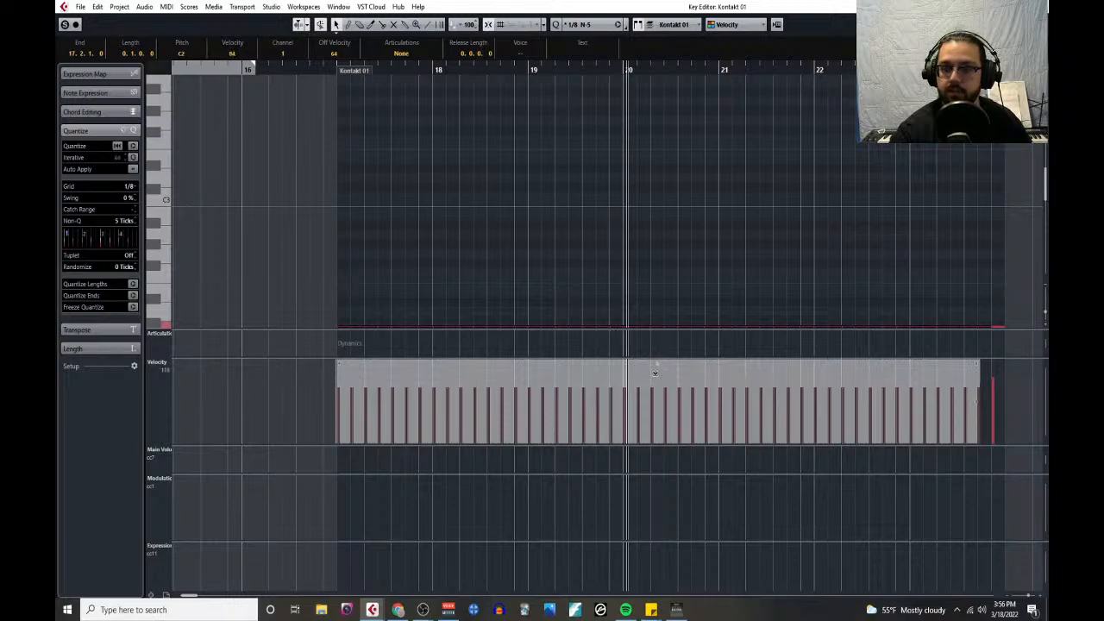
pyautogui.click(665, 339)
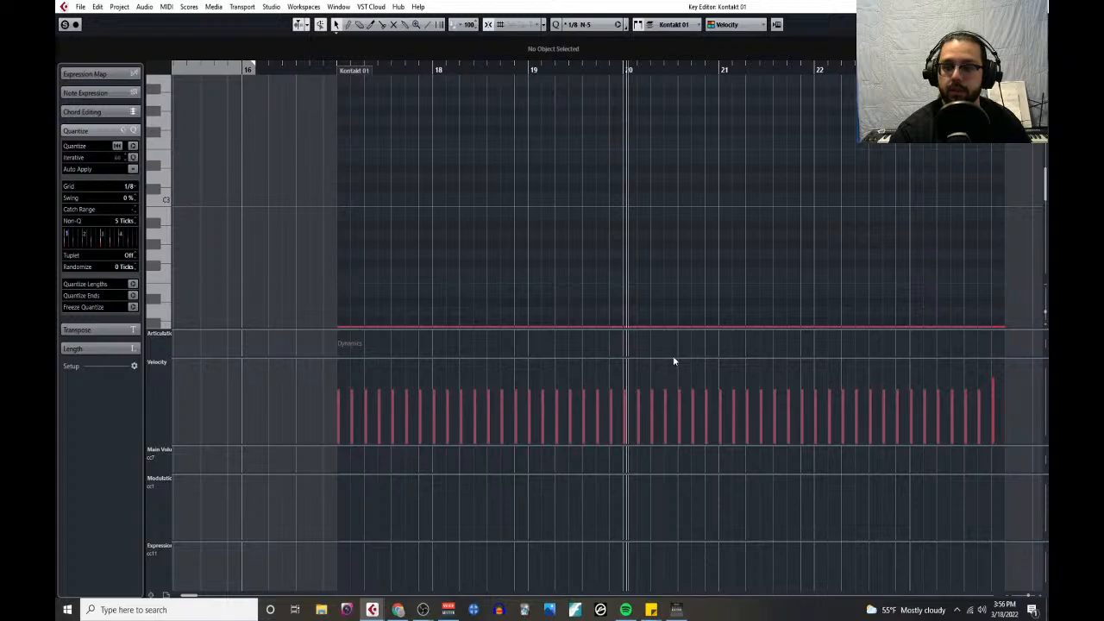
pyautogui.moveTo(673, 357); pyautogui.dragTo(674, 405)
pyautogui.click(1038, 7)
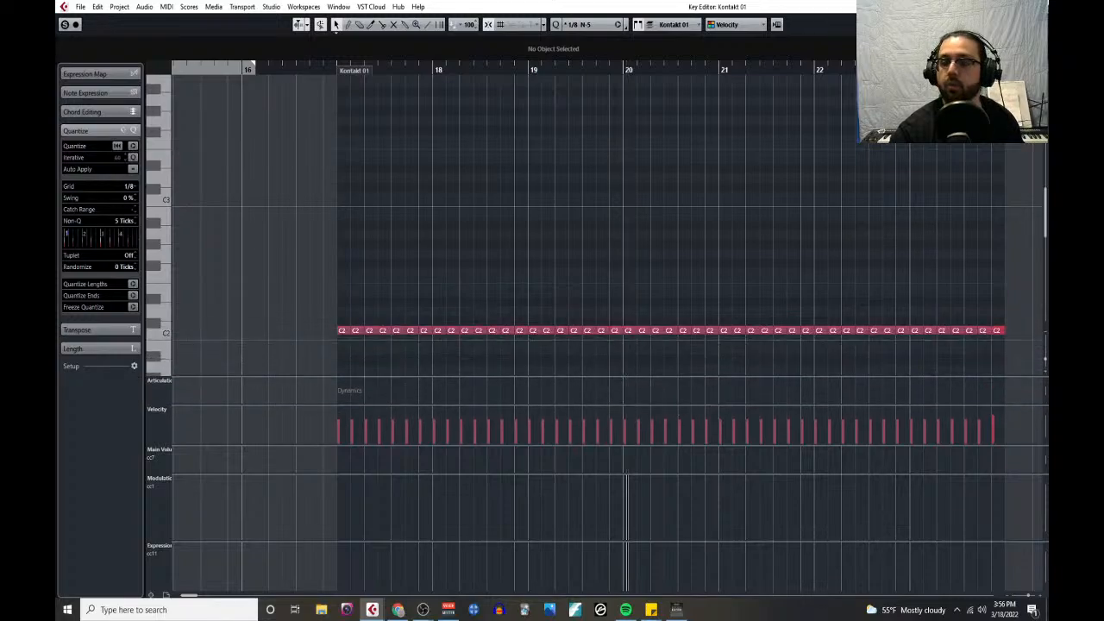
# - Expand the Woodwinds folder and open the Flute 1 part together with the Kontakt 01 part in the Key Editor
pyautogui.scroll(2, 552, 233)
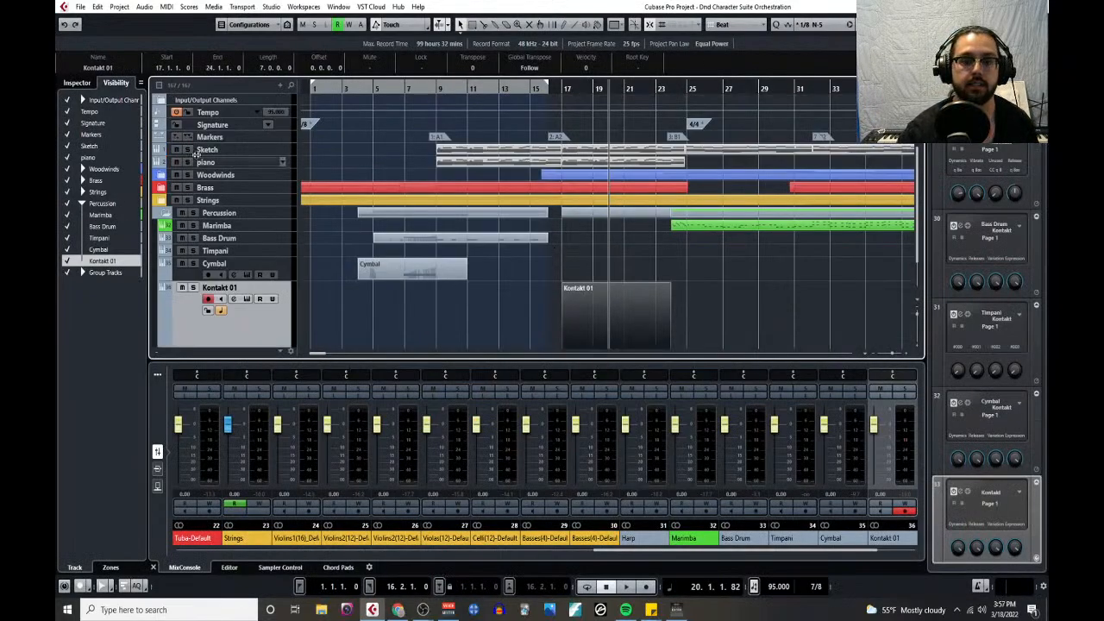
pyautogui.click(160, 175)
pyautogui.click(576, 215)
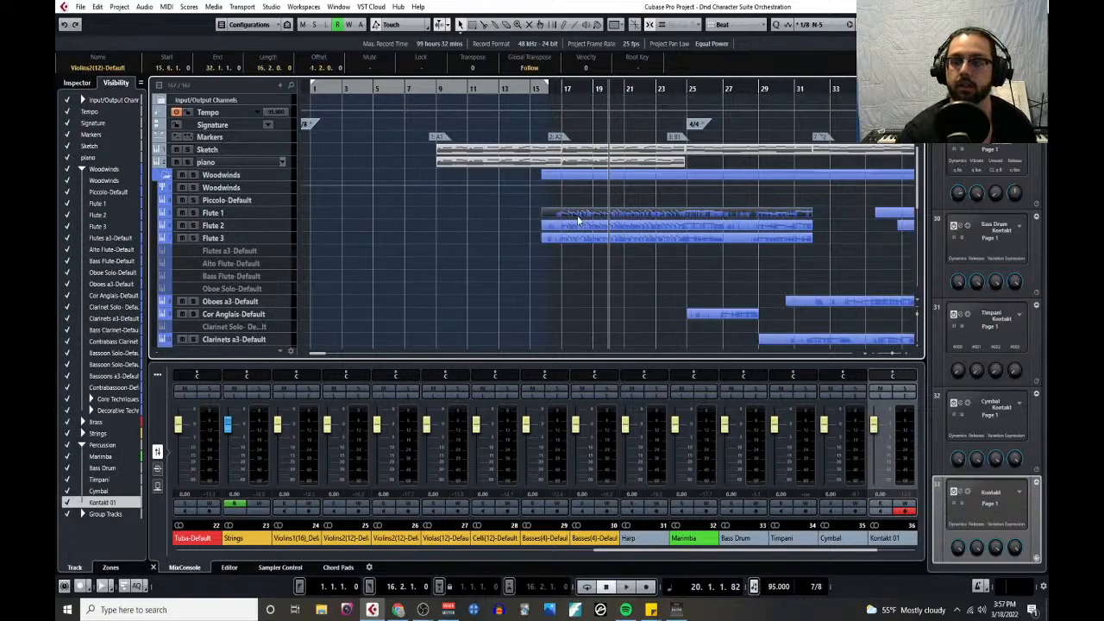
pyautogui.scroll(-5, 576, 222)
pyautogui.scroll(-2, 573, 259)
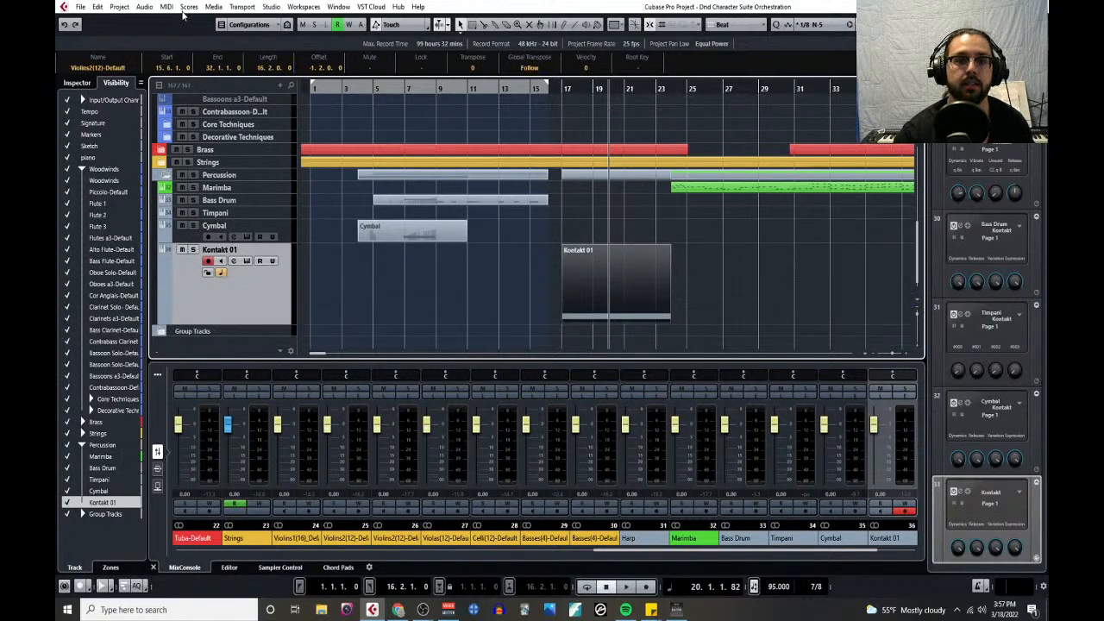
pyautogui.click(168, 6)
pyautogui.click(192, 19)
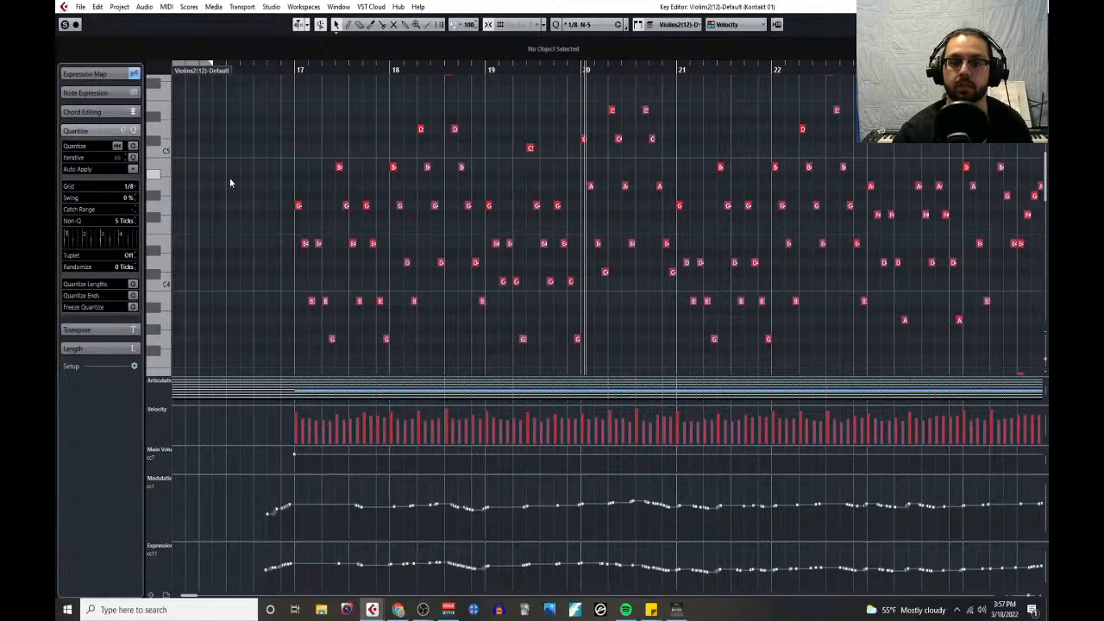
# - Select the first, fourth and sixth C2 snare notes of bar 17, matching the accented flute notes
pyautogui.scroll(3, 318, 162)
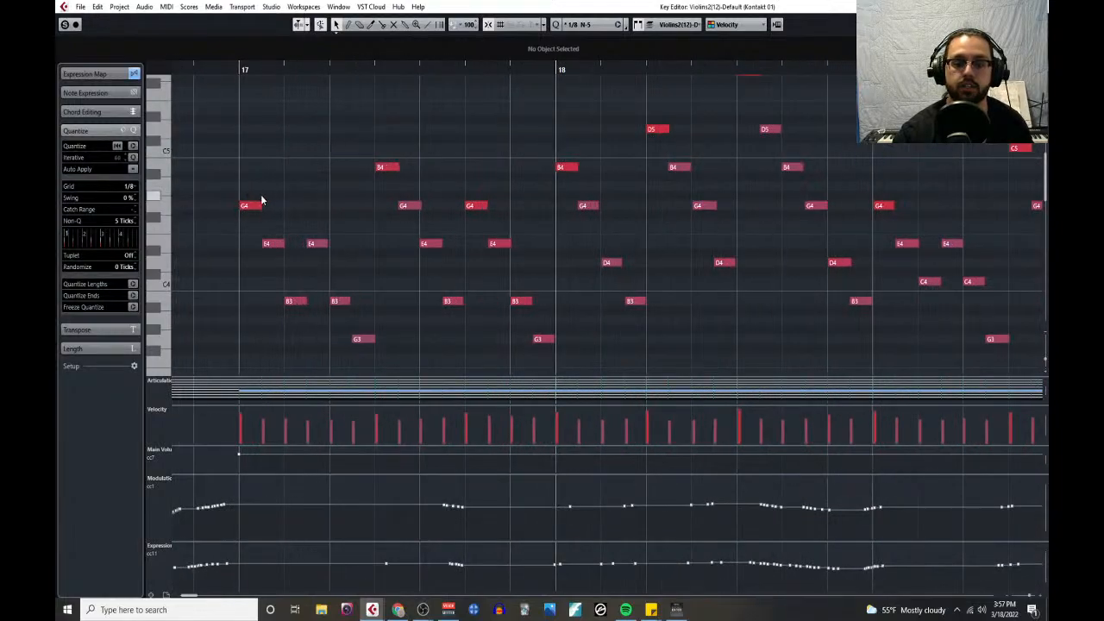
pyautogui.scroll(-5, 262, 220)
pyautogui.click(262, 249)
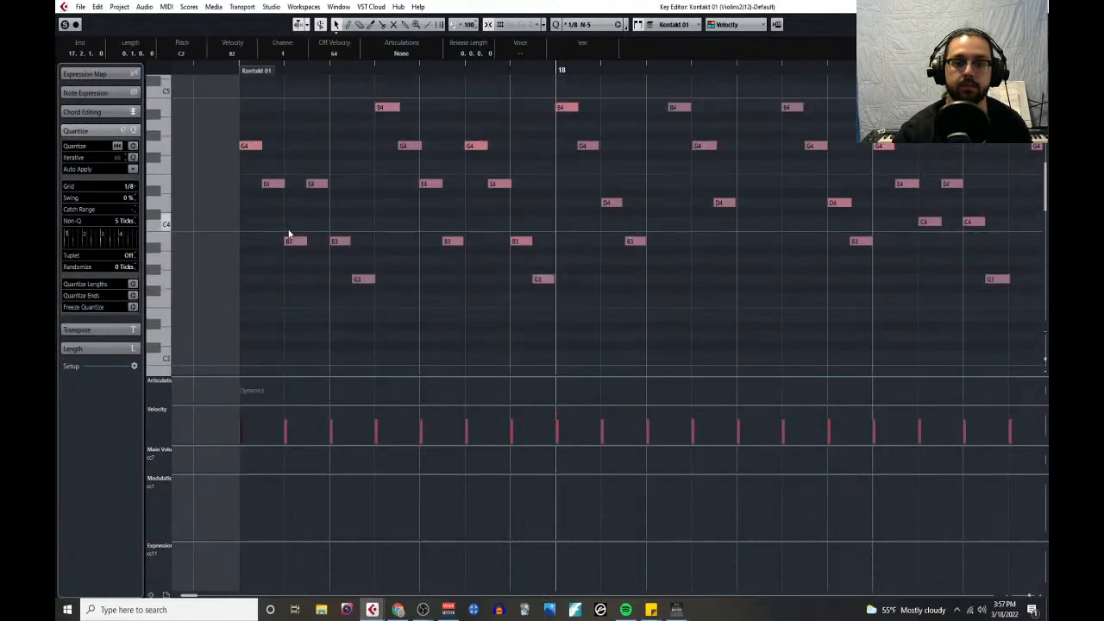
pyautogui.scroll(-3, 393, 212)
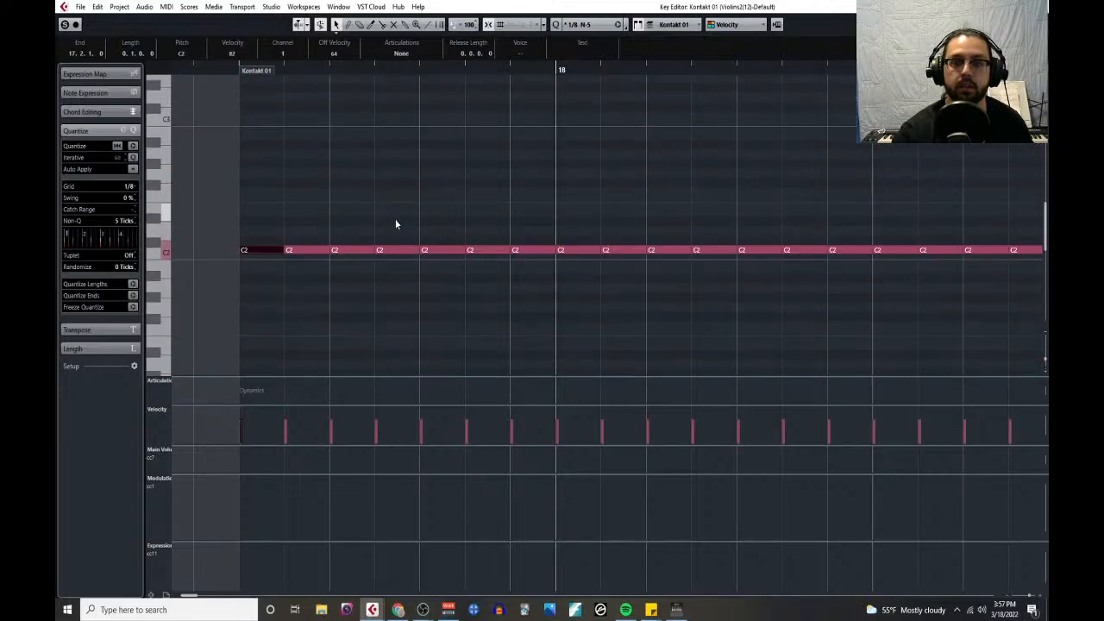
pyautogui.scroll(5, 418, 224)
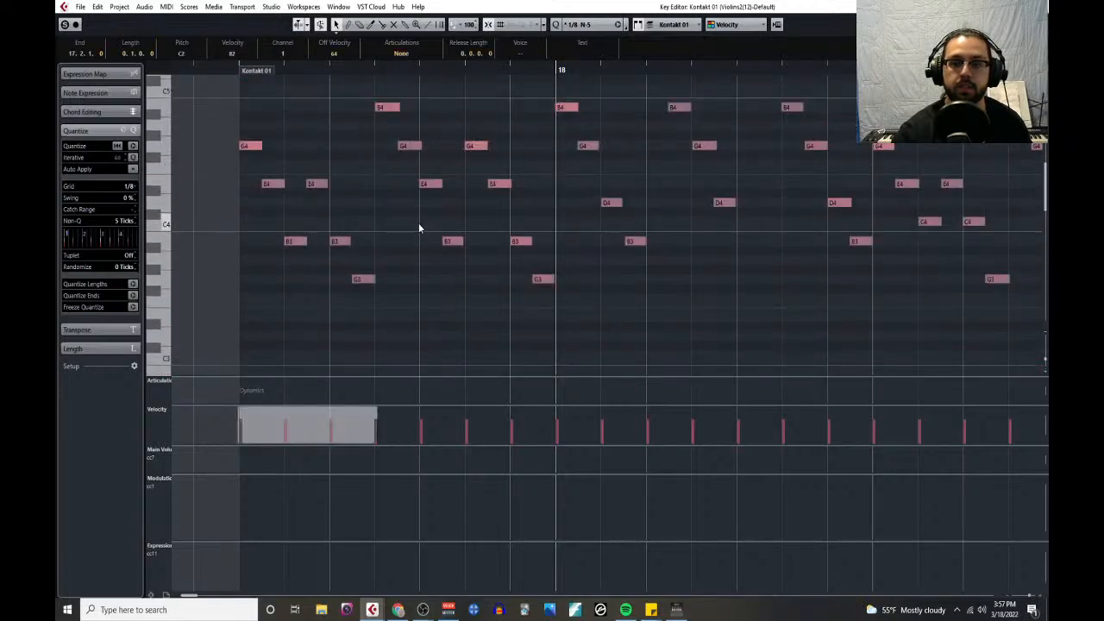
pyautogui.scroll(-5, 499, 216)
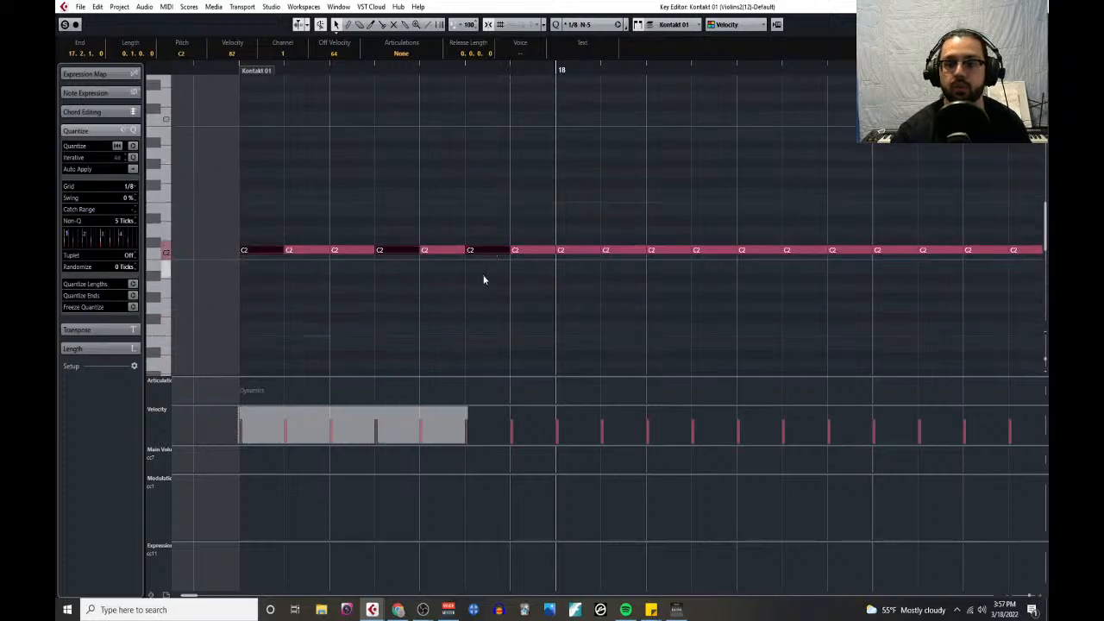
# - Add the first, third and fifth C2 notes of bar 18 to the selection, following the flute accents, and raise the selected velocities to 107
pyautogui.scroll(3, 526, 263)
pyautogui.scroll(4, 540, 255)
pyautogui.hscroll(4, 530, 251)
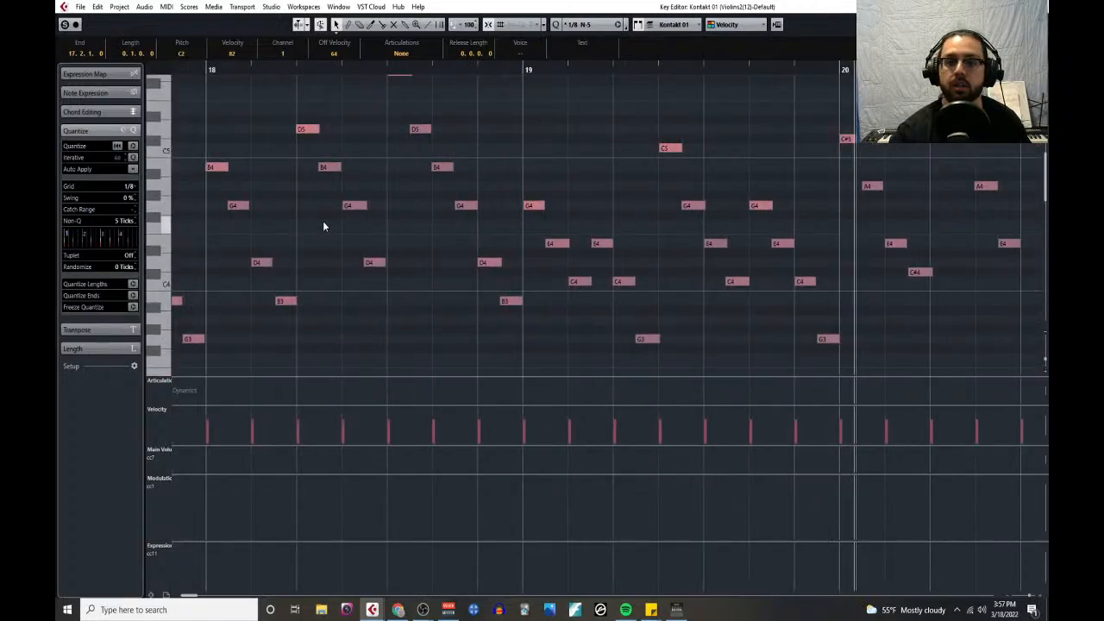
pyautogui.hscroll(-1, 319, 216)
pyautogui.hscroll(-4, 285, 195)
pyautogui.hscroll(2, 396, 211)
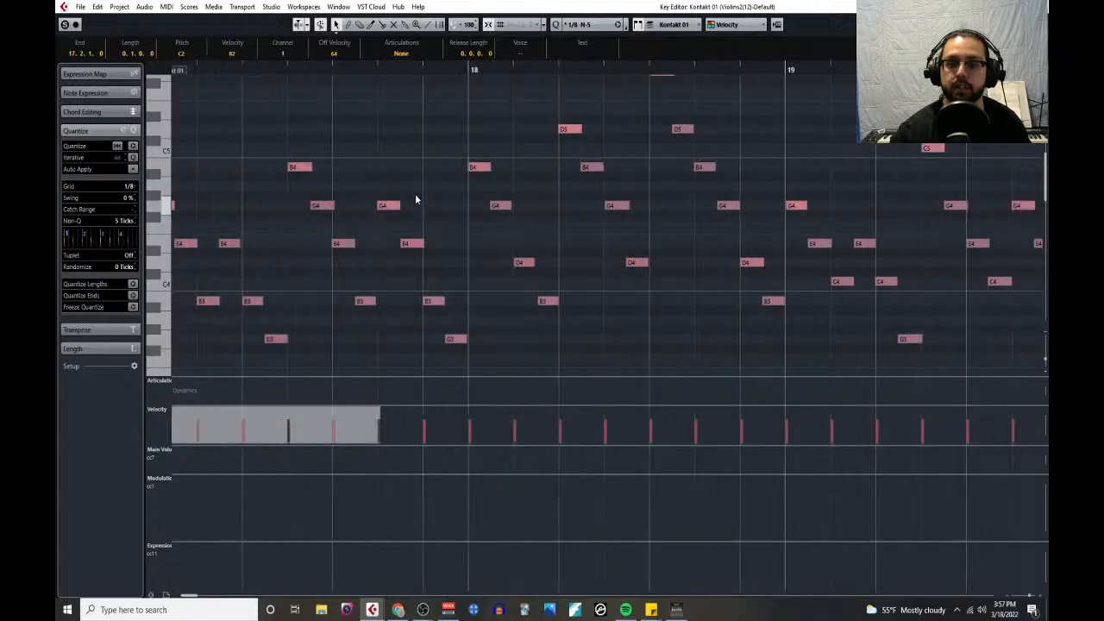
pyautogui.scroll(3, 510, 208)
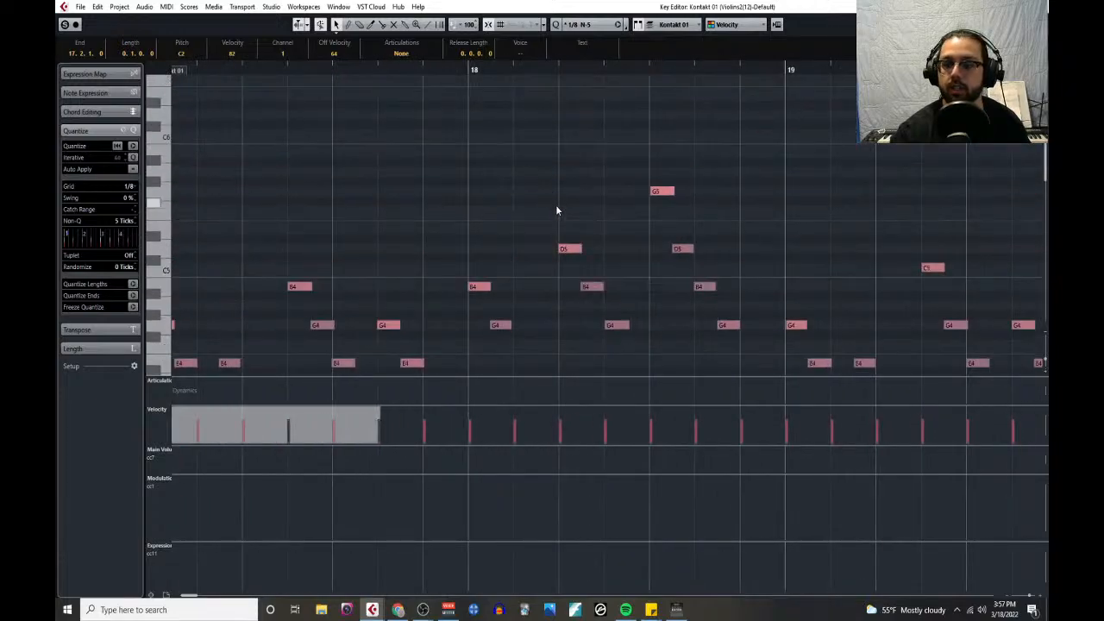
pyautogui.scroll(-6, 535, 238)
pyautogui.keyDown('shift'); pyautogui.click(495, 311); pyautogui.keyUp('shift')
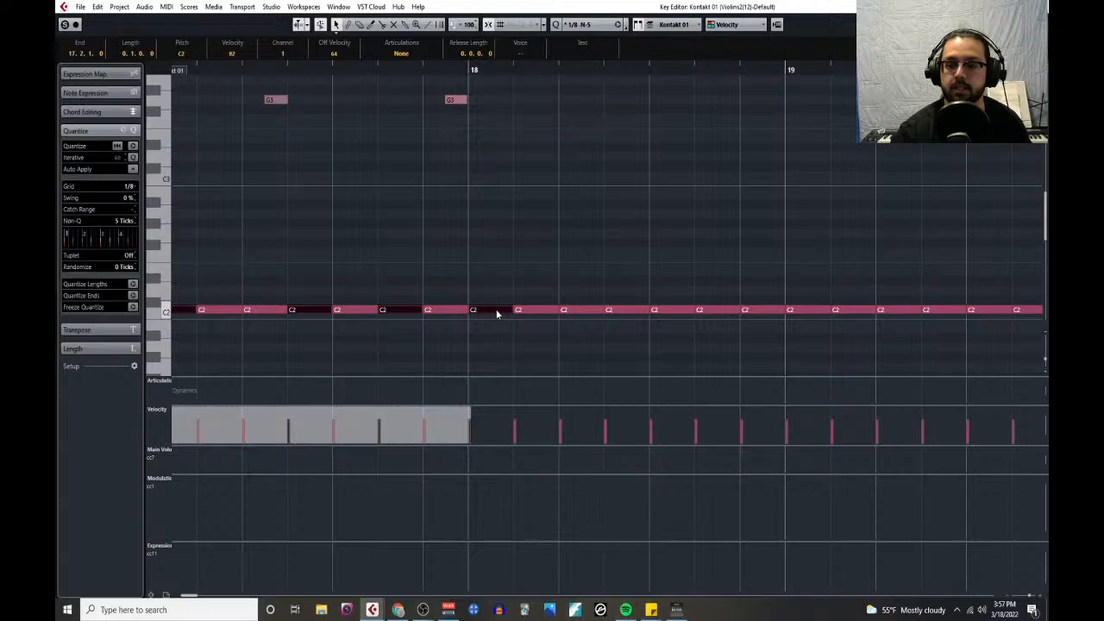
pyautogui.keyDown('shift'); pyautogui.click(582, 311); pyautogui.keyUp('shift')
pyautogui.keyDown('shift'); pyautogui.click(661, 311); pyautogui.keyUp('shift')
pyautogui.scroll(-2, 609, 311)
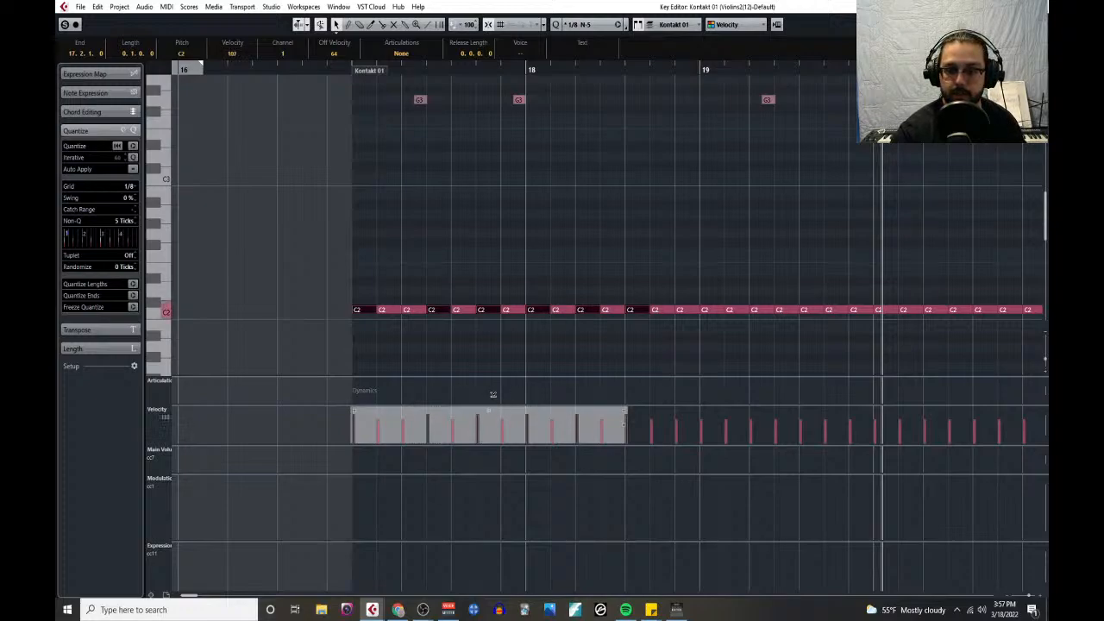
pyautogui.click(507, 362)
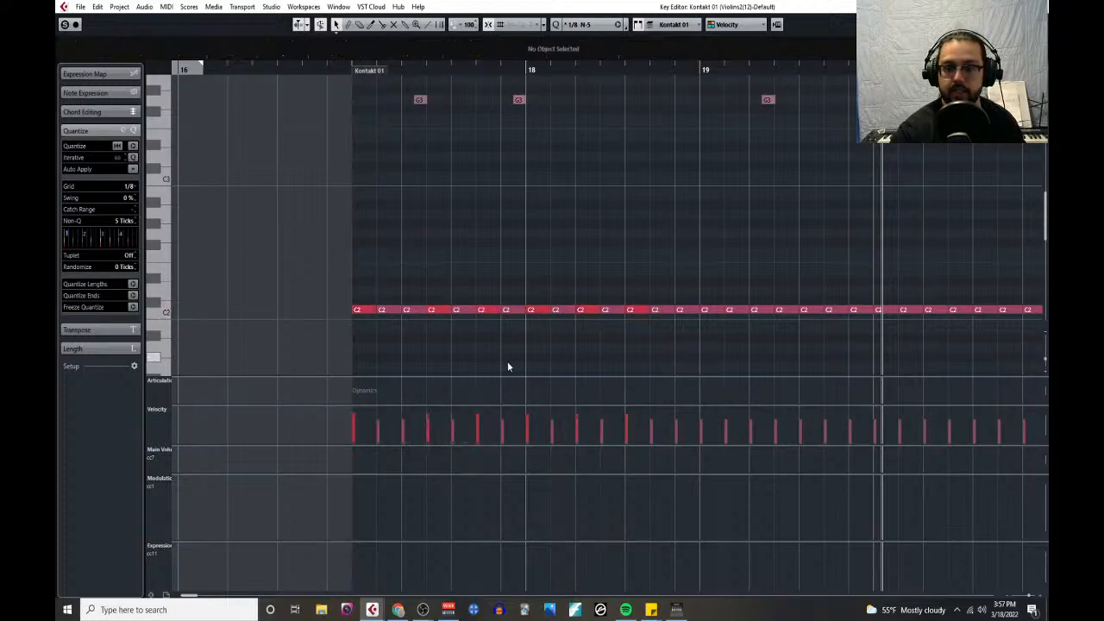
# - Select the first, fourth and sixth C2 notes of bar 19 and the first, third and fifth of bar 20
pyautogui.click(714, 313)
pyautogui.keyDown('shift'); pyautogui.click(787, 311); pyautogui.keyUp('shift')
pyautogui.keyDown('shift'); pyautogui.click(835, 312); pyautogui.keyUp('shift')
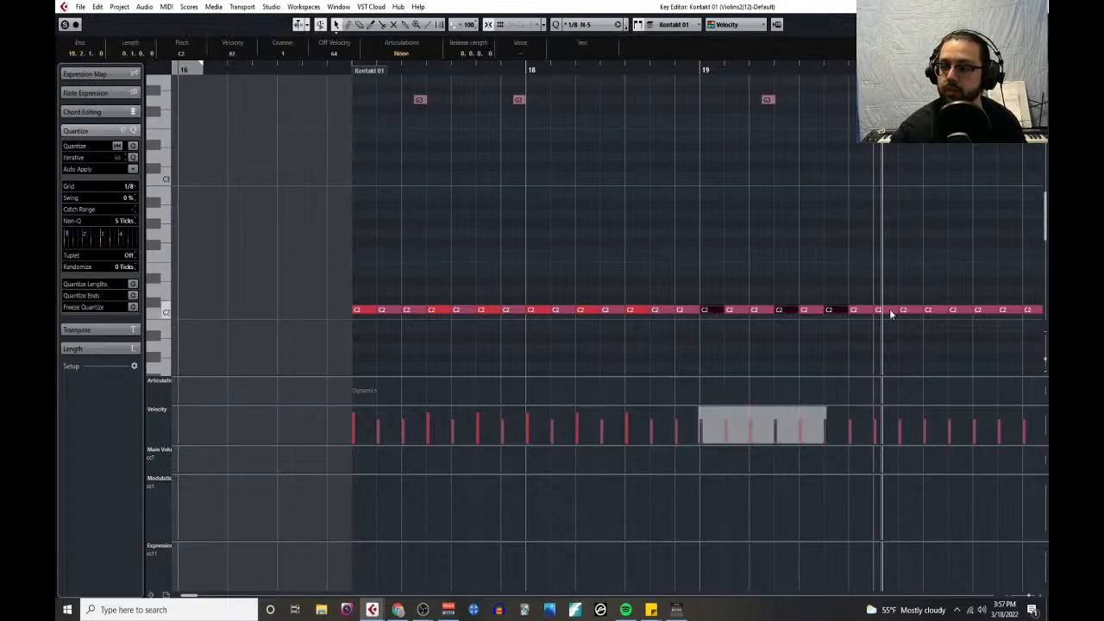
pyautogui.keyDown('shift'); pyautogui.click(885, 312); pyautogui.keyUp('shift')
pyautogui.keyDown('shift'); pyautogui.click(935, 312); pyautogui.keyUp('shift')
pyautogui.keyDown('shift'); pyautogui.click(992, 311); pyautogui.keyUp('shift')
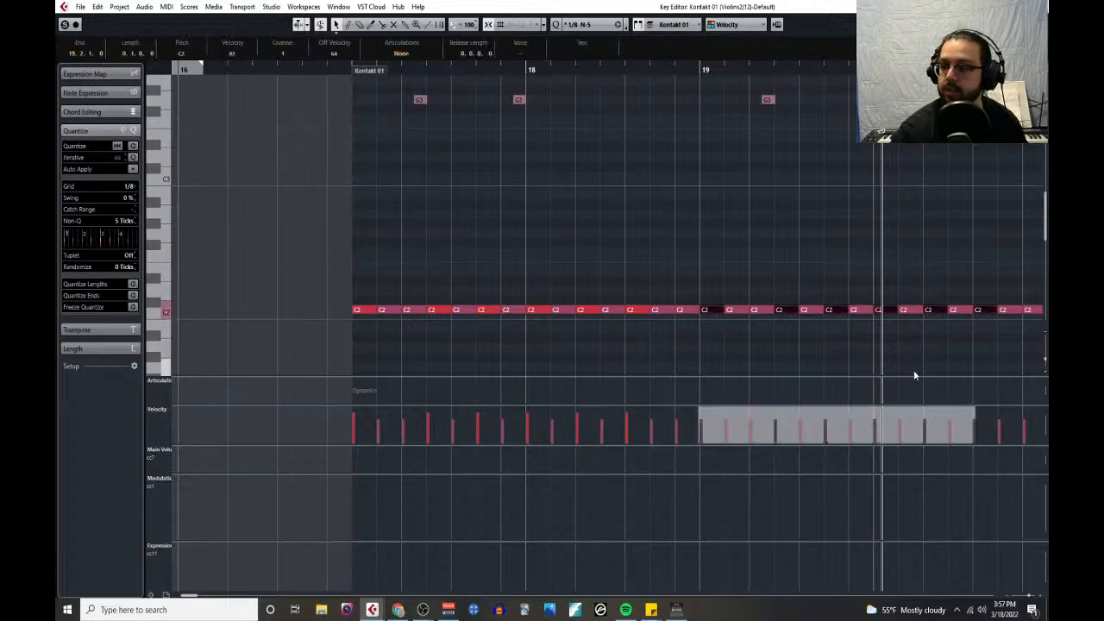
# - Add the first, fourth and sixth C2 notes of bar 21 and the first, third and fifth of bar 22 to the selection
pyautogui.hscroll(5, 914, 370)
pyautogui.keyDown('shift'); pyautogui.click(618, 313); pyautogui.keyUp('shift')
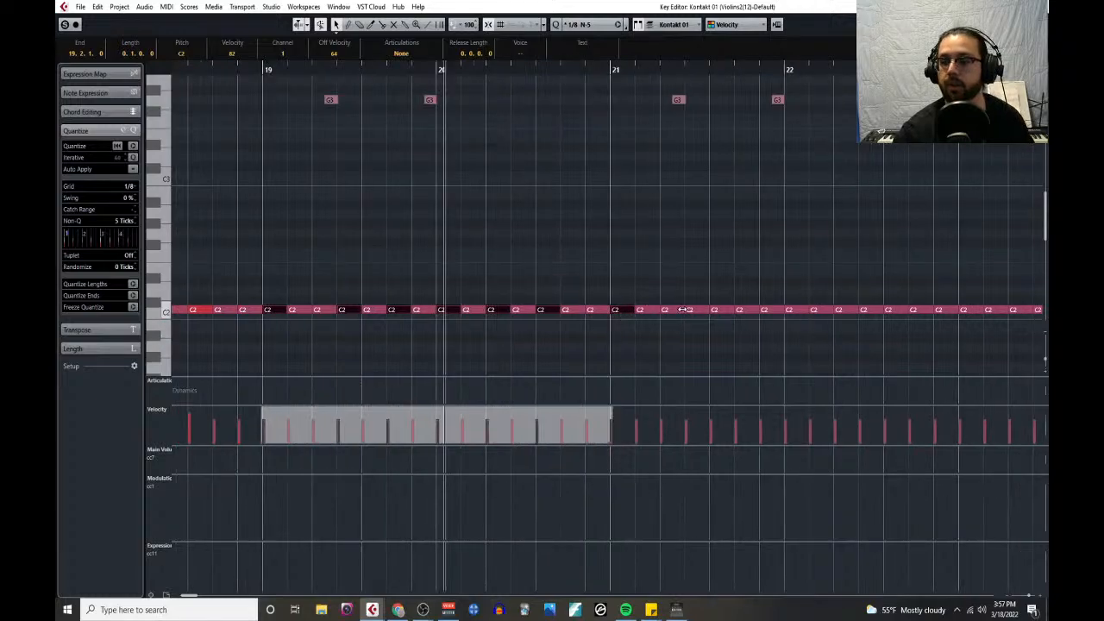
pyautogui.keyDown('shift'); pyautogui.click(699, 312); pyautogui.keyUp('shift')
pyautogui.keyDown('shift'); pyautogui.click(741, 311); pyautogui.keyUp('shift')
pyautogui.keyDown('shift'); pyautogui.click(795, 311); pyautogui.keyUp('shift')
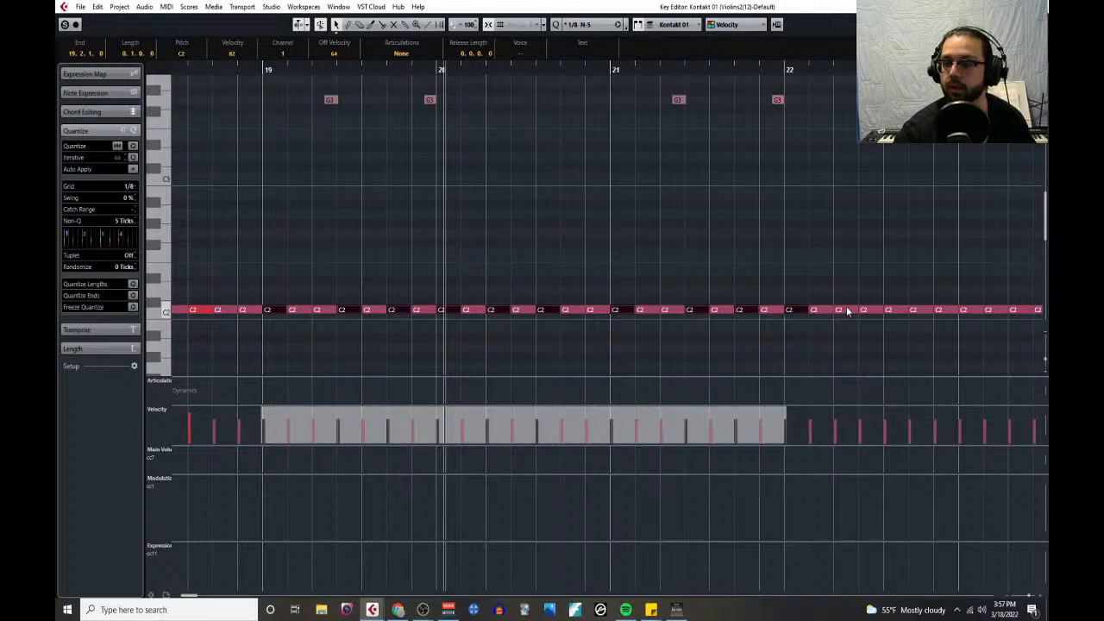
pyautogui.keyDown('shift'); pyautogui.click(854, 310); pyautogui.keyUp('shift')
pyautogui.keyDown('shift'); pyautogui.click(893, 310); pyautogui.keyUp('shift')
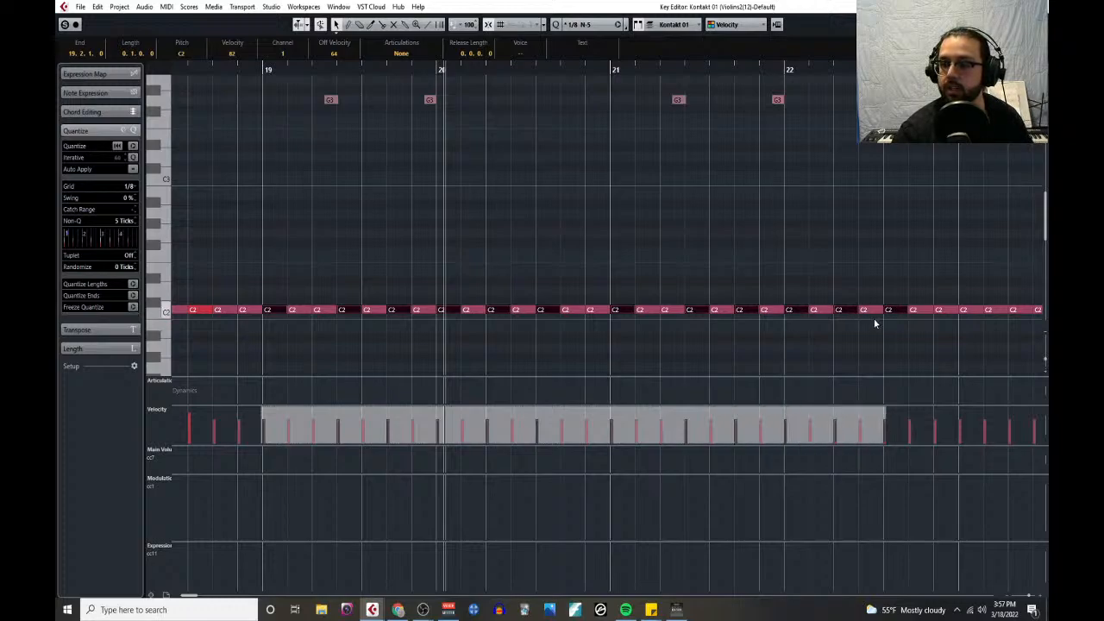
# - Add the first, fourth and sixth C2 notes of bar 23 to the selection and raise all the selected velocities to about 106
pyautogui.hscroll(4, 805, 349)
pyautogui.hscroll(1, 805, 348)
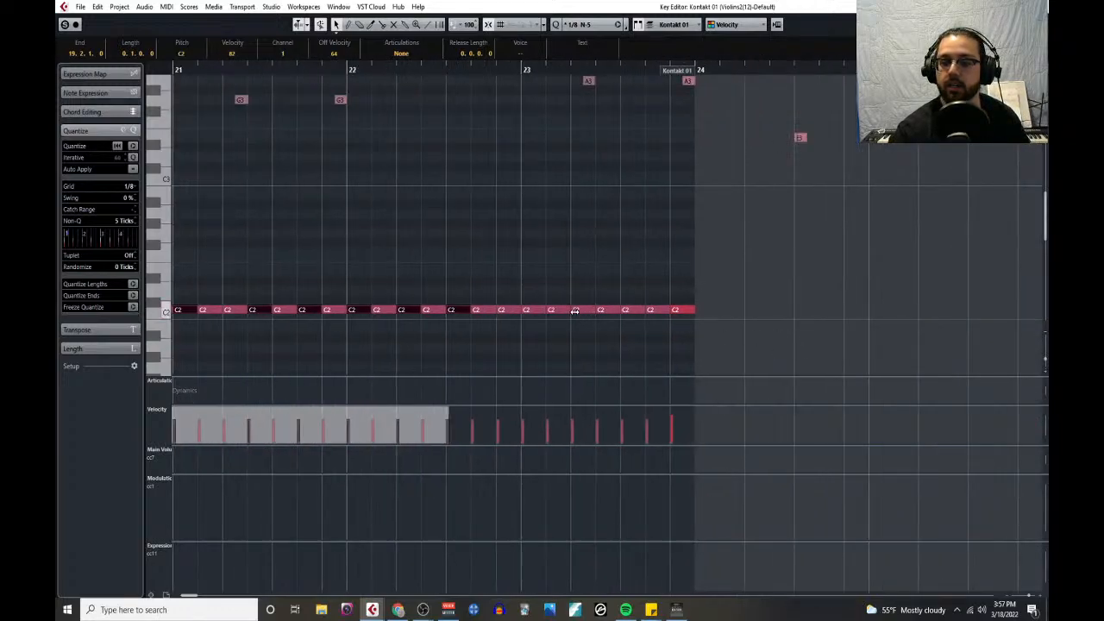
pyautogui.keyDown('shift'); pyautogui.click(529, 310); pyautogui.keyUp('shift')
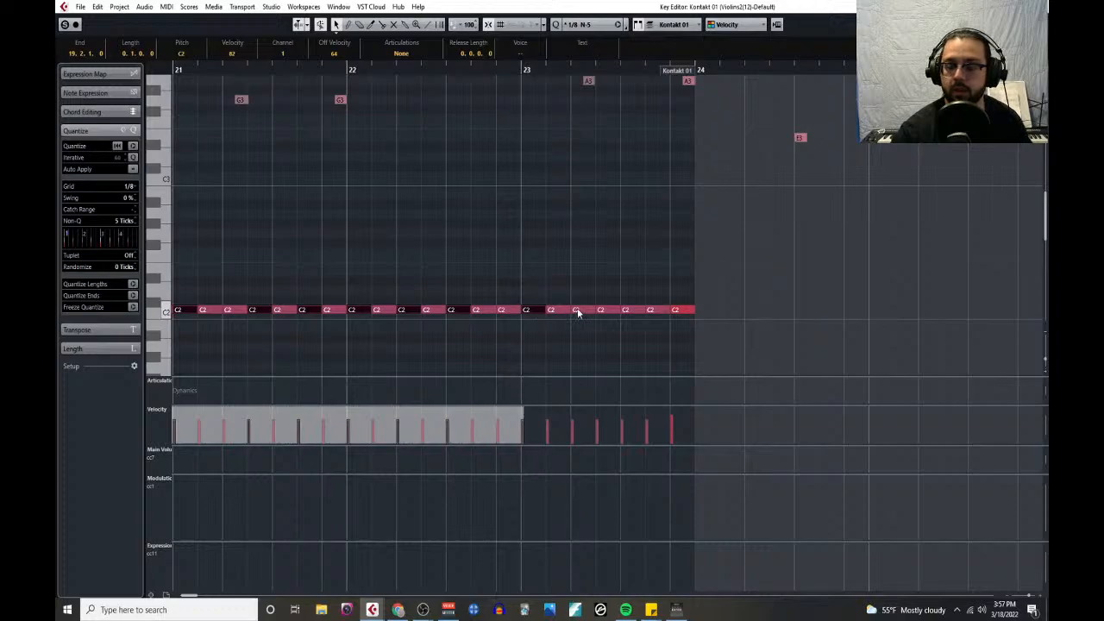
pyautogui.keyDown('shift'); pyautogui.click(609, 311); pyautogui.keyUp('shift')
pyautogui.keyDown('shift'); pyautogui.click(661, 311); pyautogui.keyUp('shift')
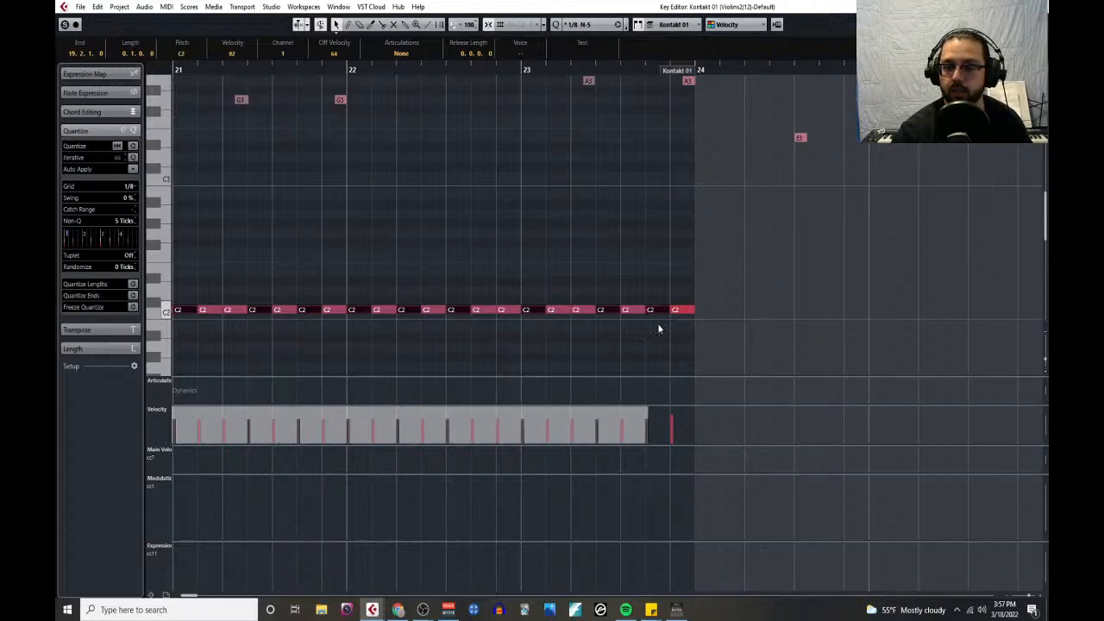
pyautogui.scroll(-5, 436, 381)
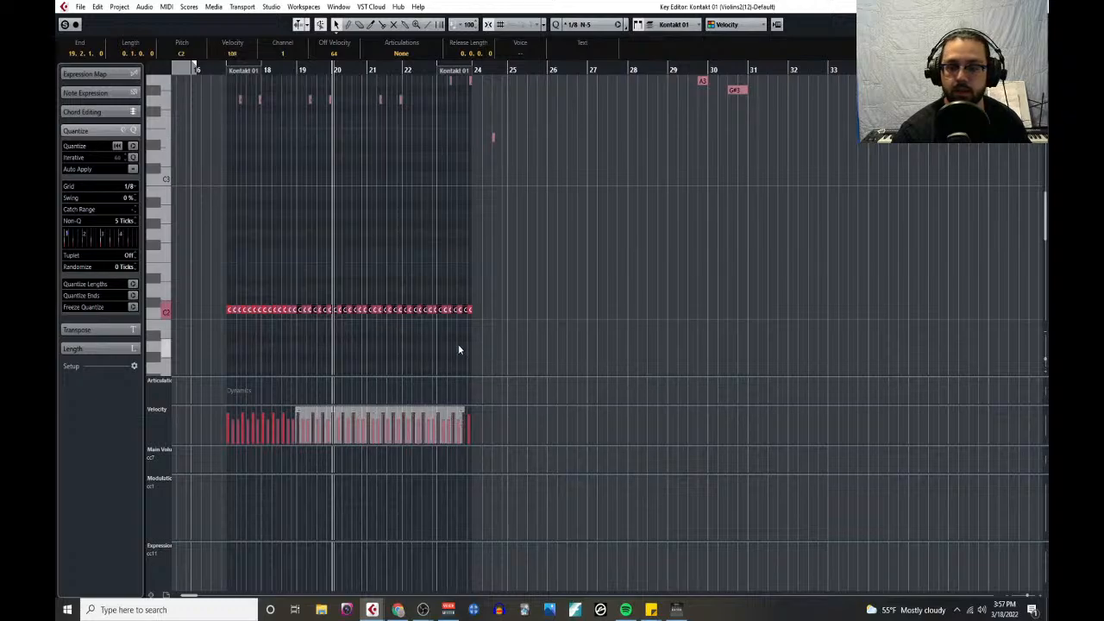
# - Lower the velocity of the last C2 note in bar 23 to the unaccented level and clear the selection
pyautogui.scroll(5, 466, 354)
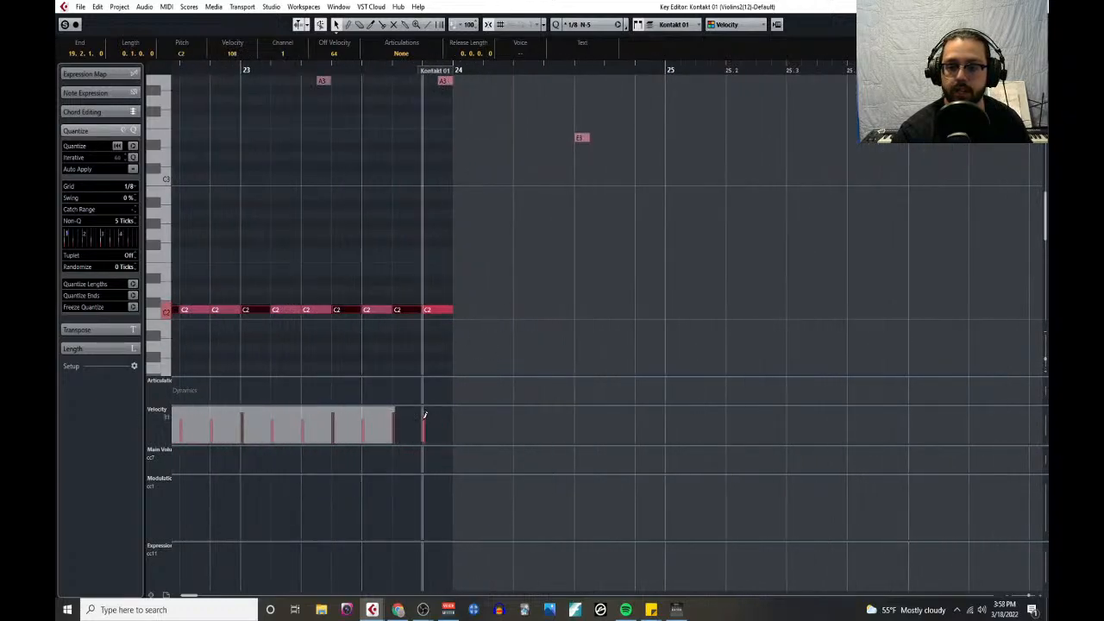
pyautogui.click(430, 363)
pyautogui.scroll(-5, 429, 363)
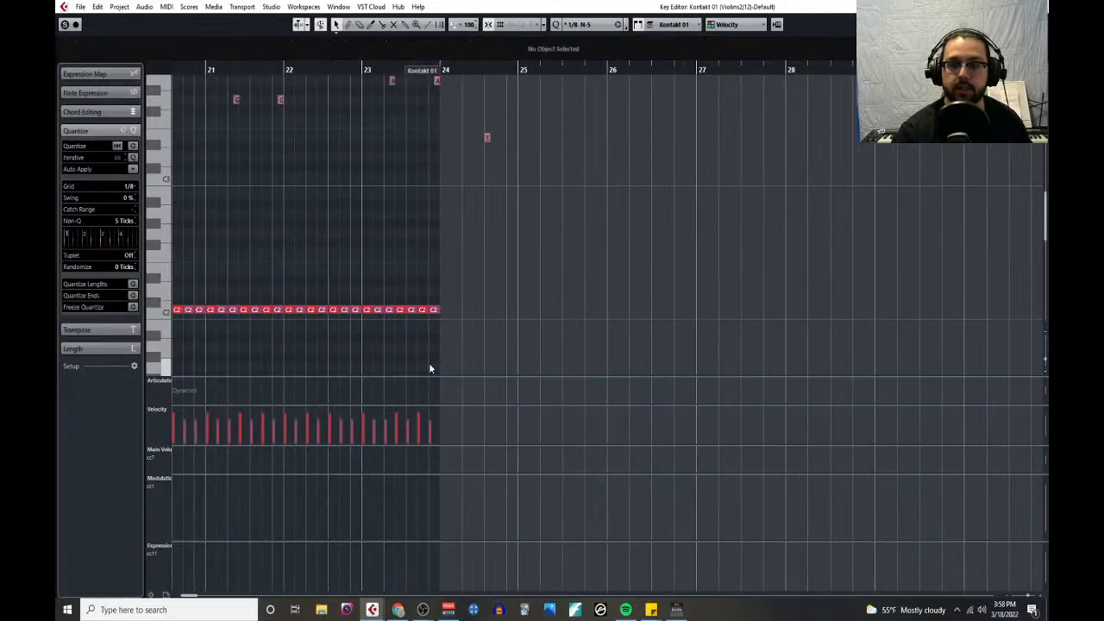
# - Play back the accented snare part from bar 17
pyautogui.click(330, 69)
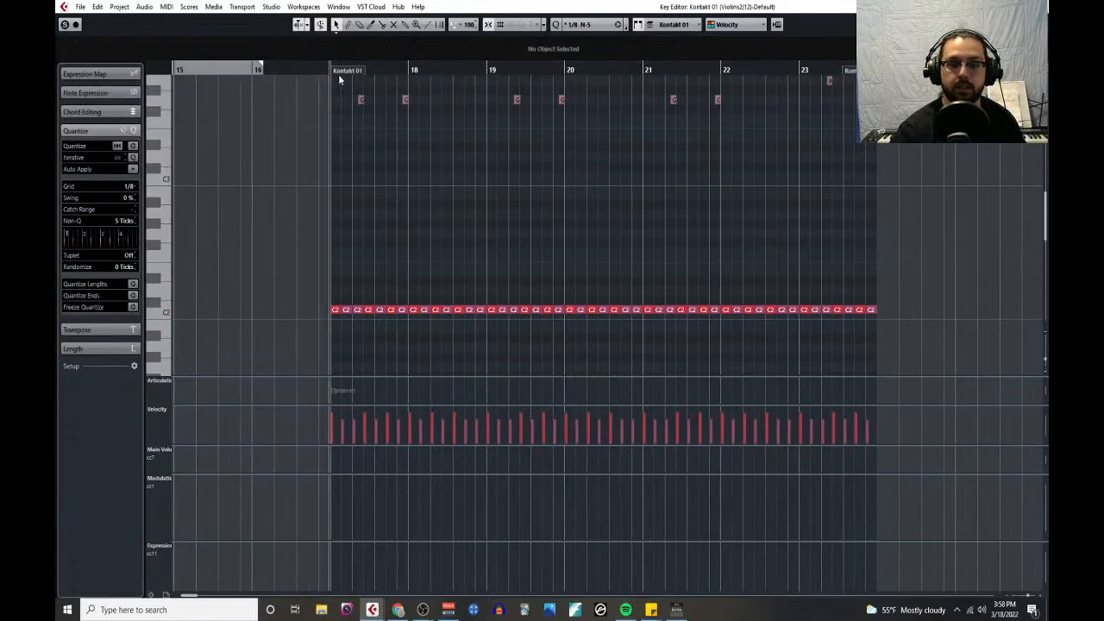
pyautogui.press('space')
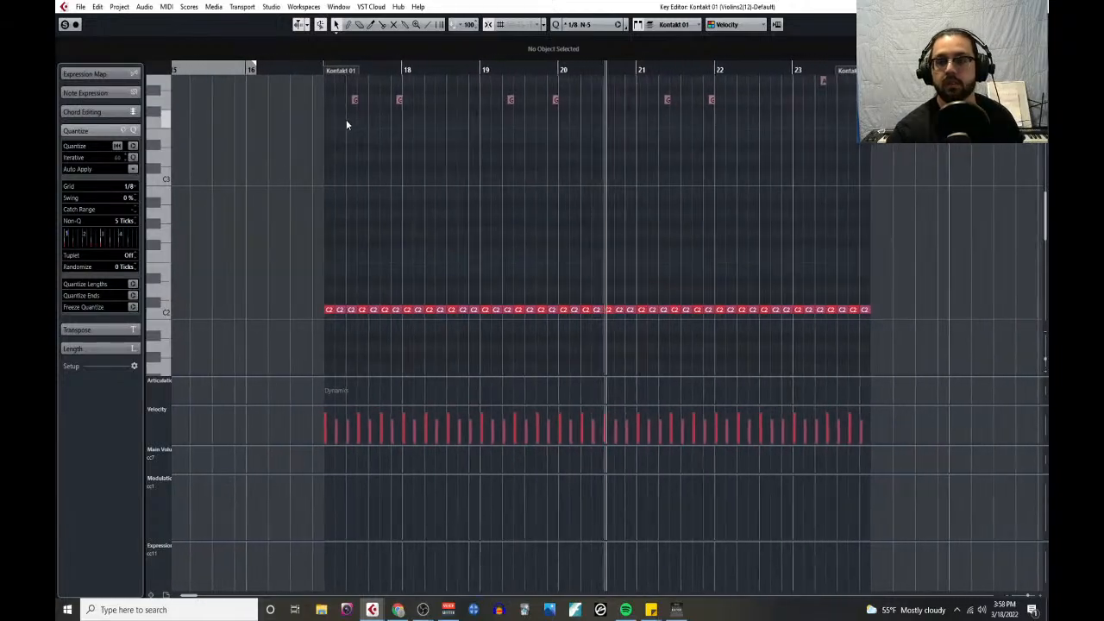
pyautogui.press('space')
# - Set the quantize grid to 1/16 and split each C2 eighth note of bar 17 into two sixteenths with the Split tool
pyautogui.scroll(3, 338, 286)
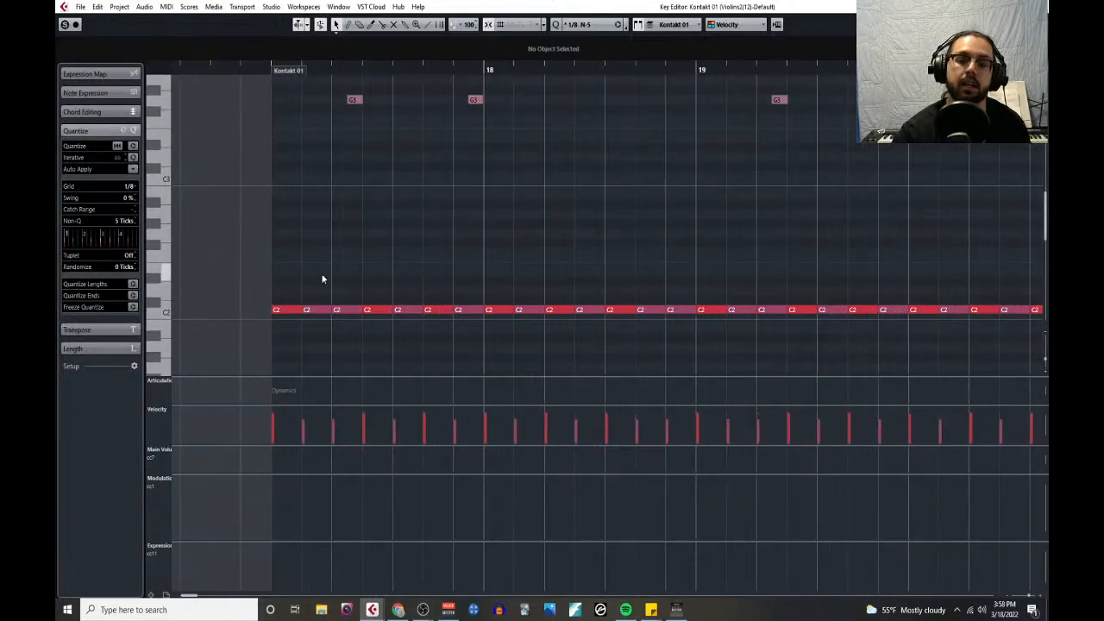
pyautogui.rightClick(322, 272)
pyautogui.click(366, 269)
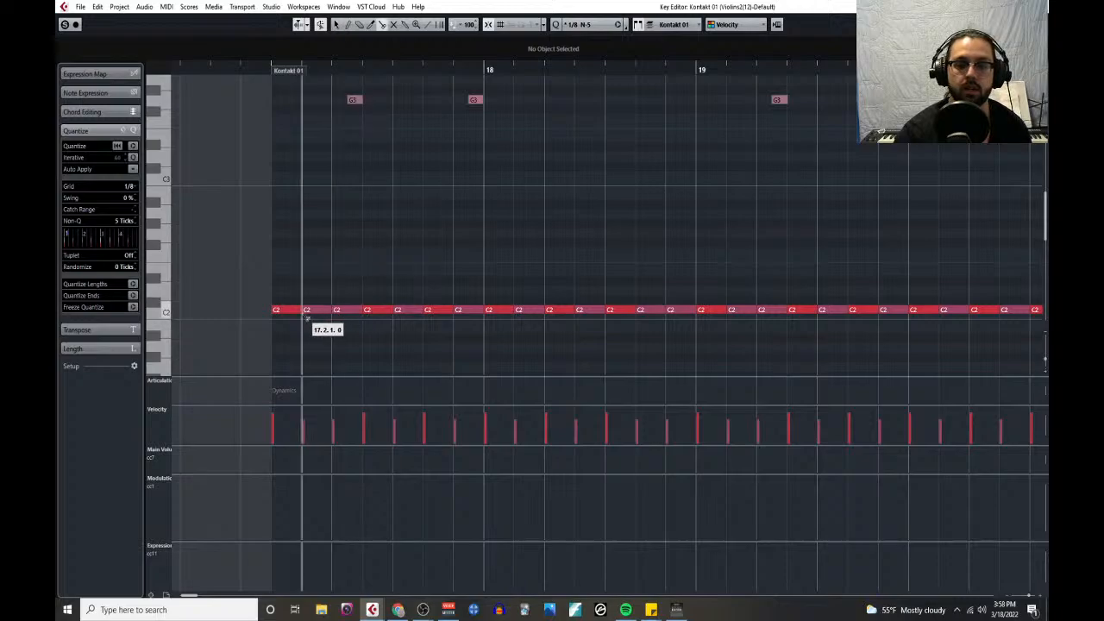
pyautogui.click(132, 187)
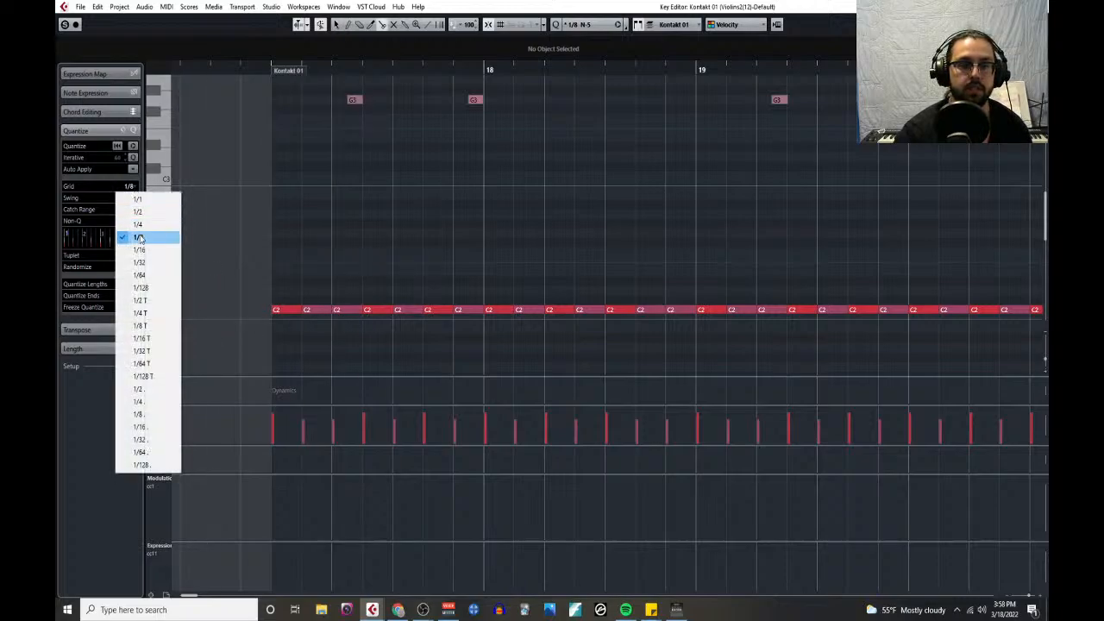
pyautogui.click(139, 249)
pyautogui.click(290, 312)
pyautogui.click(321, 312)
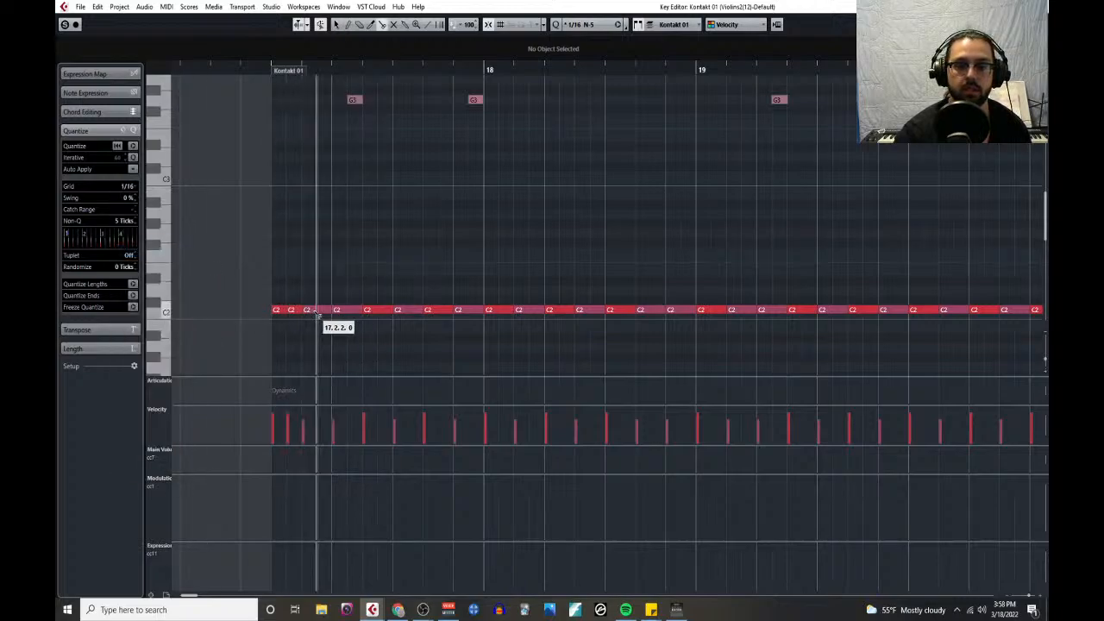
pyautogui.click(352, 312)
pyautogui.click(382, 313)
pyautogui.click(408, 313)
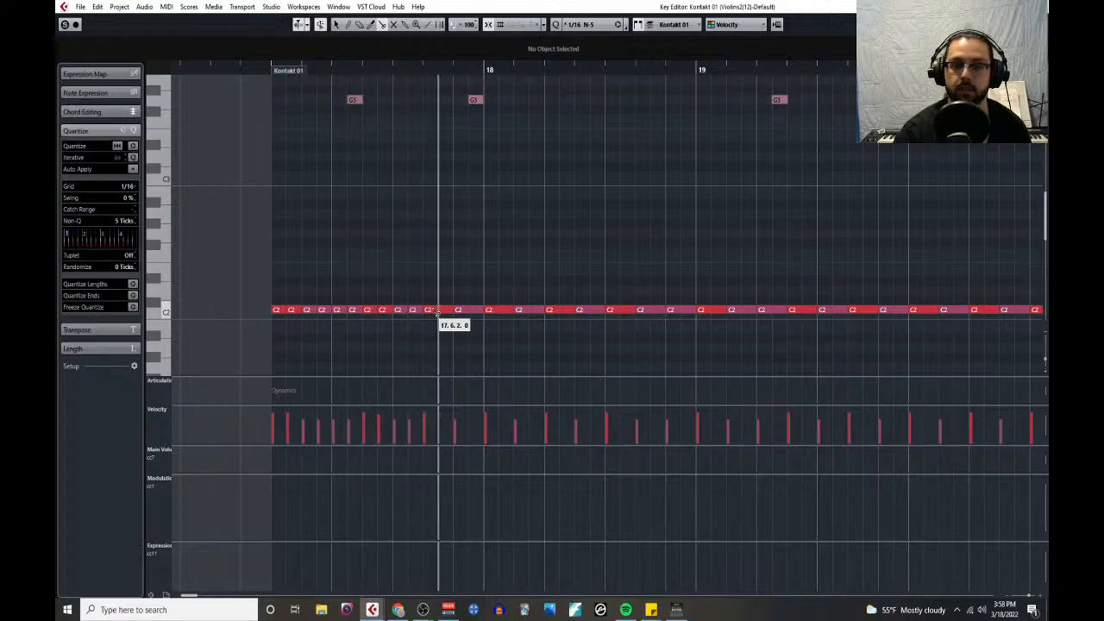
pyautogui.click(438, 313)
pyautogui.click(468, 313)
# - Split each of the seven C2 eighth notes in bar 18 into two sixteenth notes
pyautogui.click(500, 312)
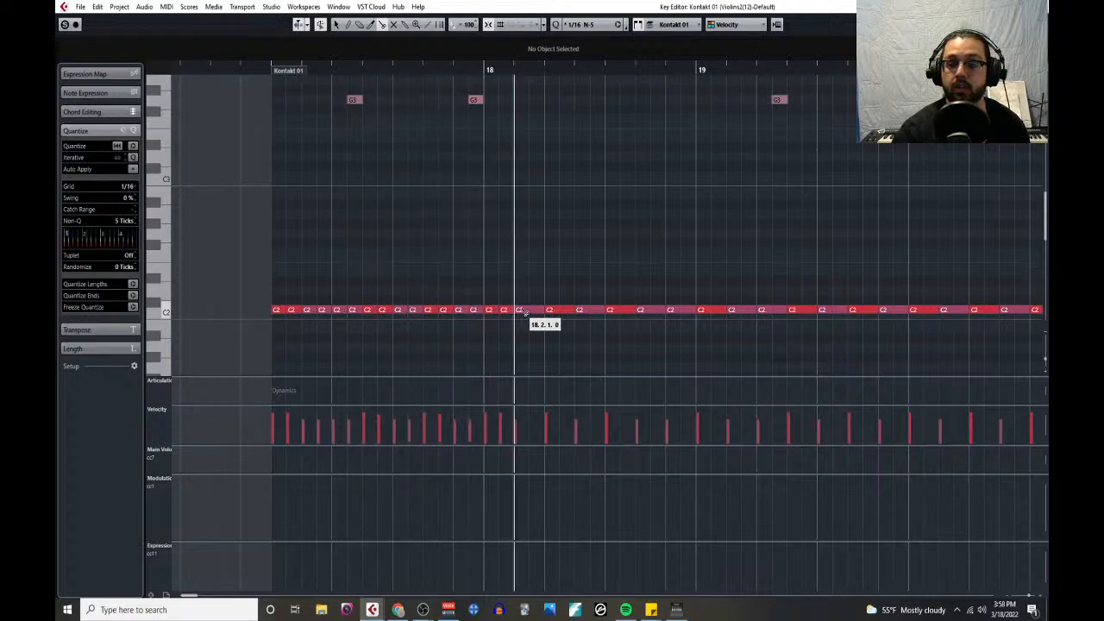
pyautogui.click(530, 312)
pyautogui.click(560, 312)
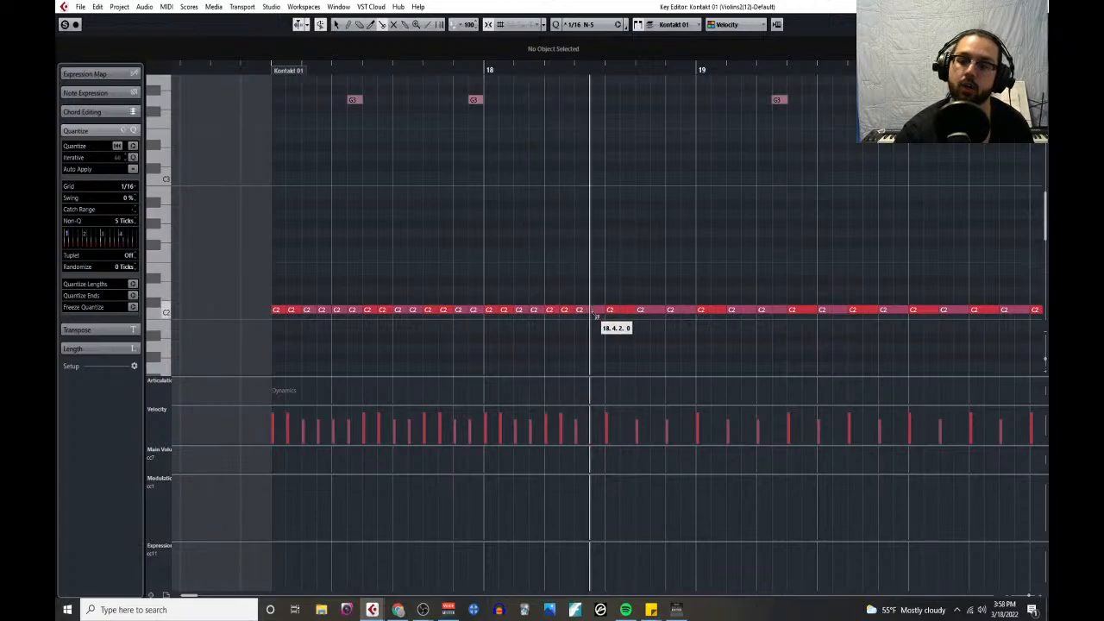
pyautogui.click(591, 312)
pyautogui.click(621, 312)
pyautogui.click(651, 312)
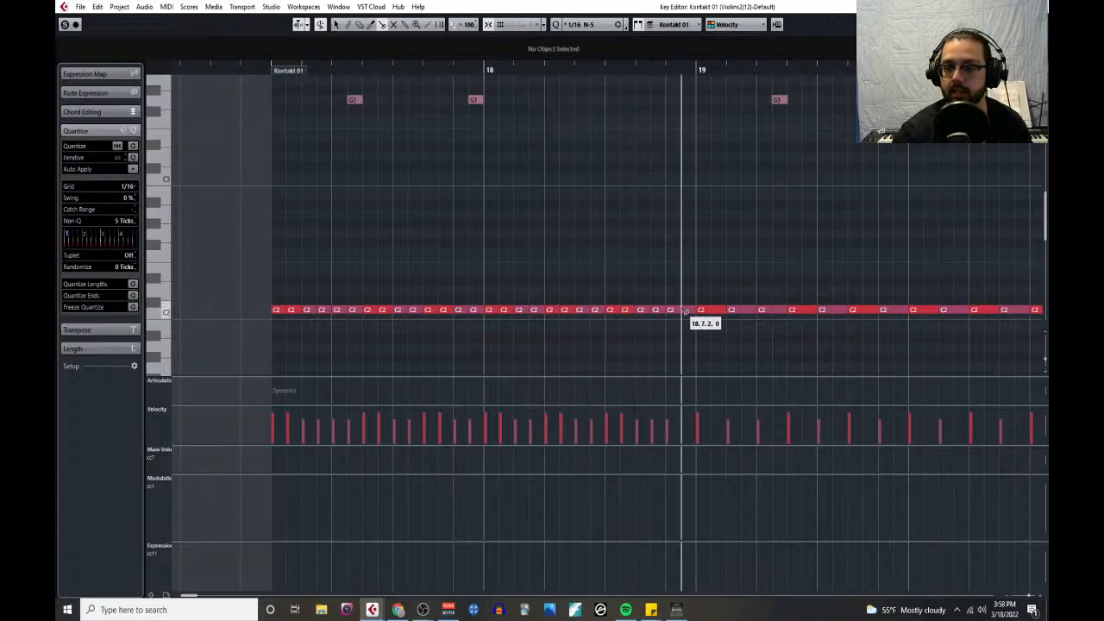
pyautogui.click(682, 313)
# - Split each of the seven C2 eighth notes in bar 19 into two sixteenth notes
pyautogui.click(712, 312)
pyautogui.click(742, 312)
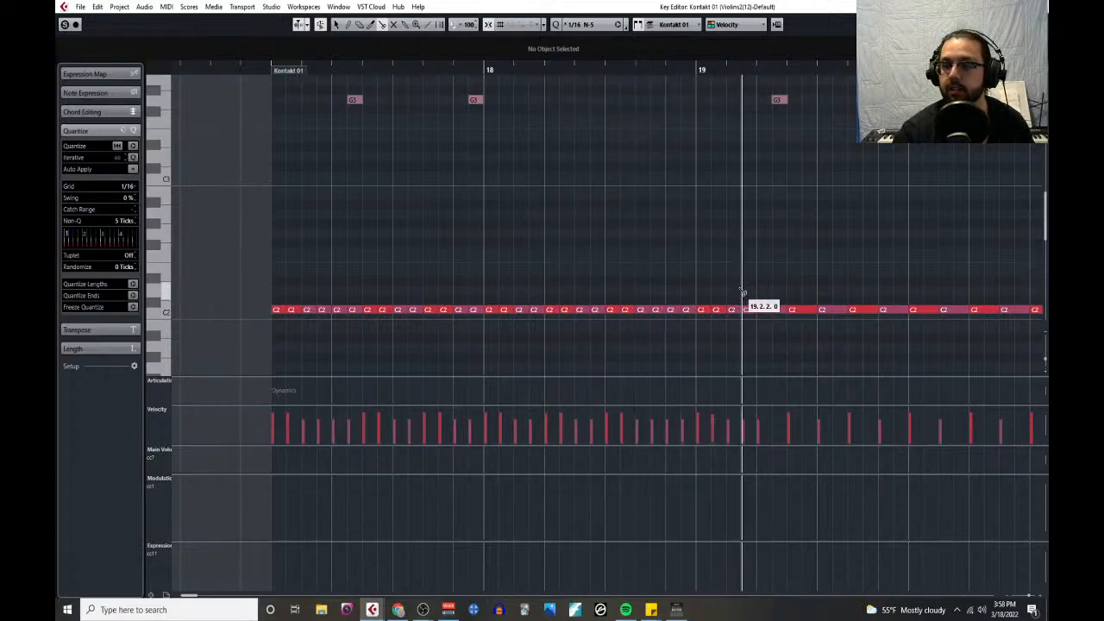
pyautogui.hscroll(3, 720, 302)
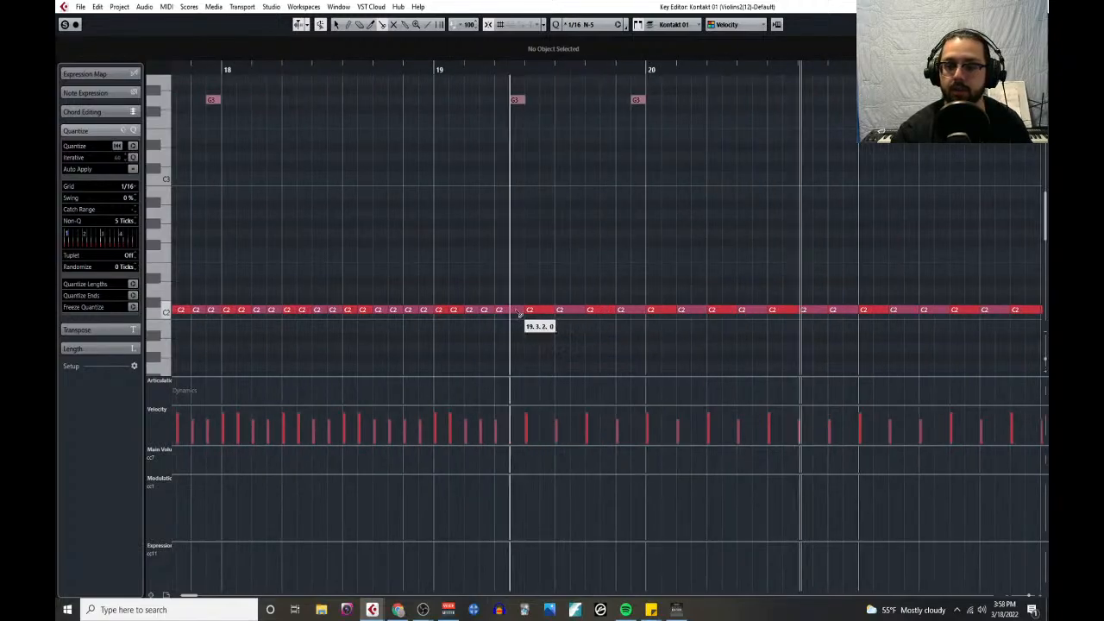
pyautogui.click(511, 313)
pyautogui.click(541, 313)
pyautogui.click(571, 313)
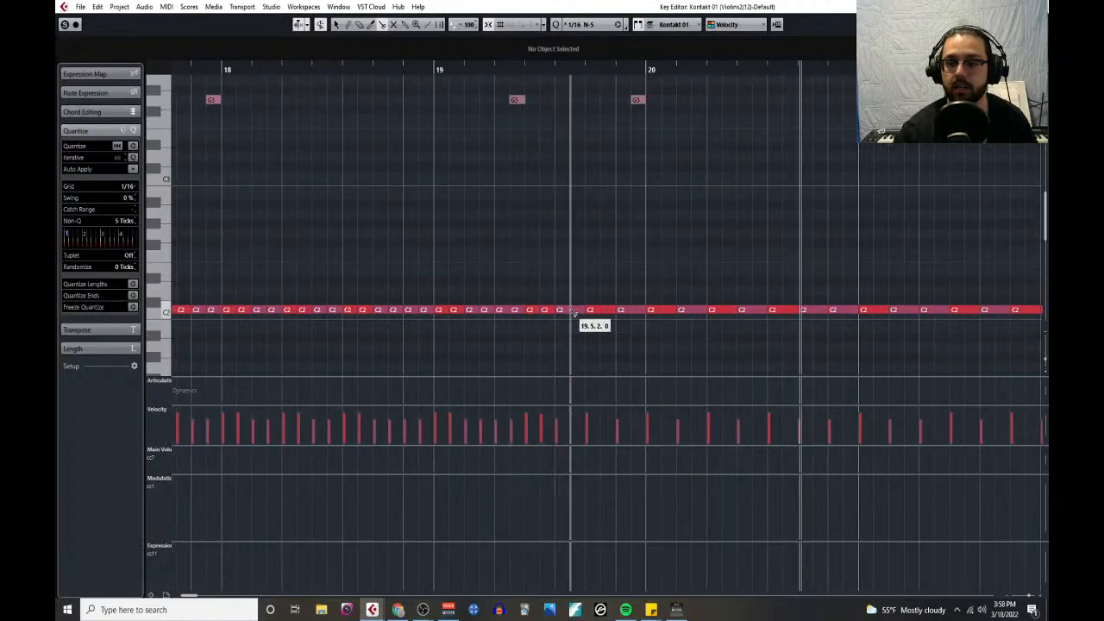
pyautogui.click(601, 313)
pyautogui.click(632, 312)
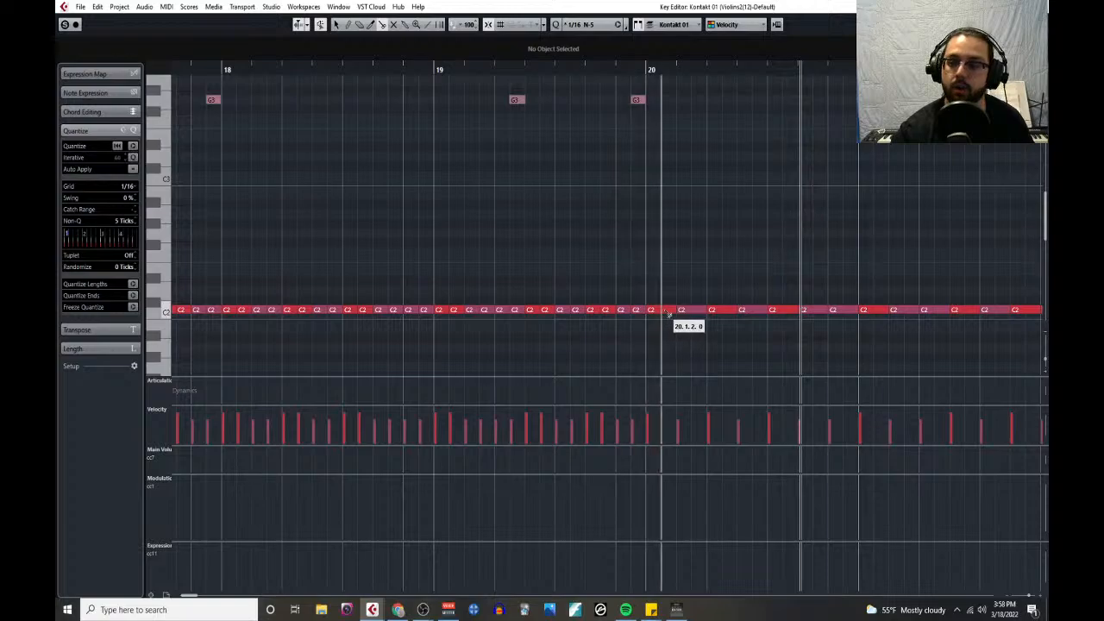
# - Split each of the seven C2 eighth notes in bar 20 into two sixteenth notes
pyautogui.click(662, 312)
pyautogui.click(692, 312)
pyautogui.click(723, 312)
pyautogui.click(752, 312)
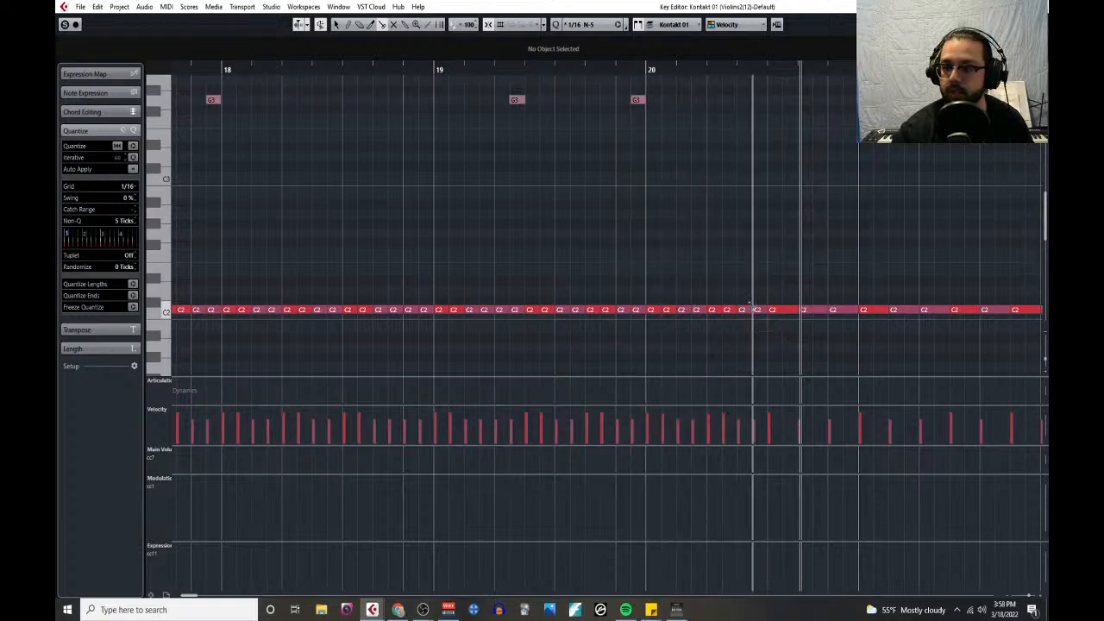
pyautogui.hscroll(4, 709, 311)
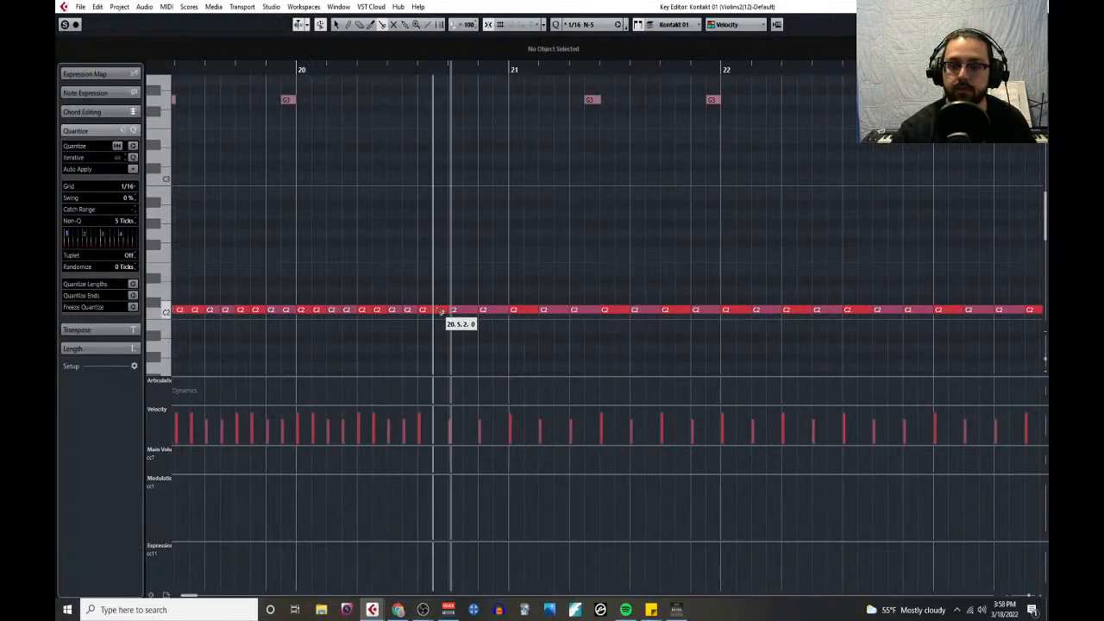
pyautogui.click(435, 312)
pyautogui.click(465, 312)
pyautogui.click(495, 313)
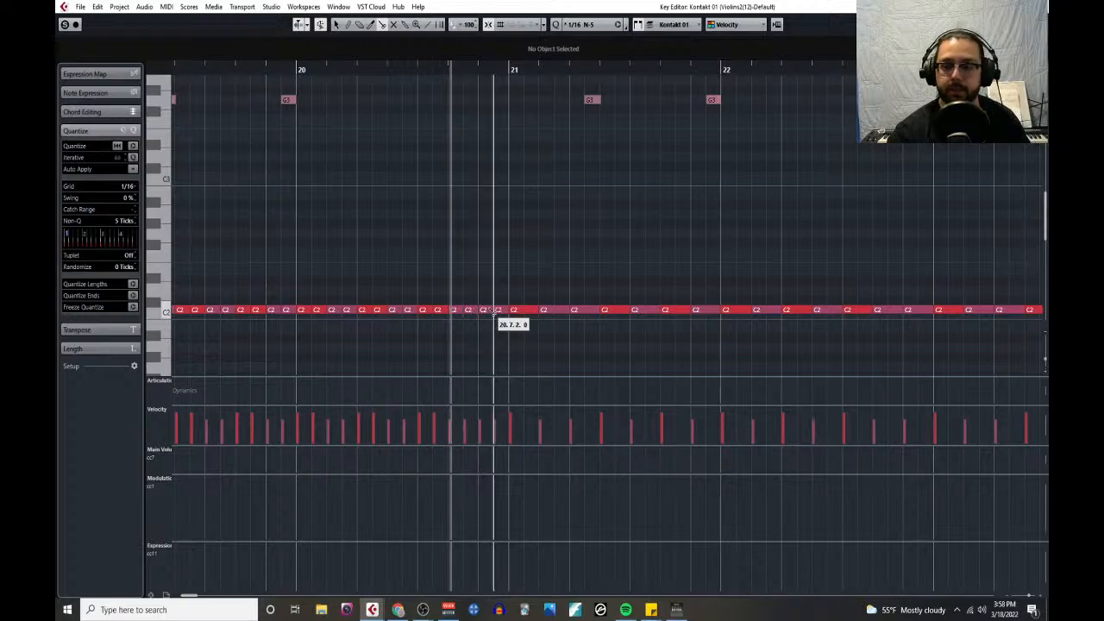
# - Split each of the seven C2 eighth notes in bar 21 into two sixteenth notes
pyautogui.click(525, 312)
pyautogui.click(555, 312)
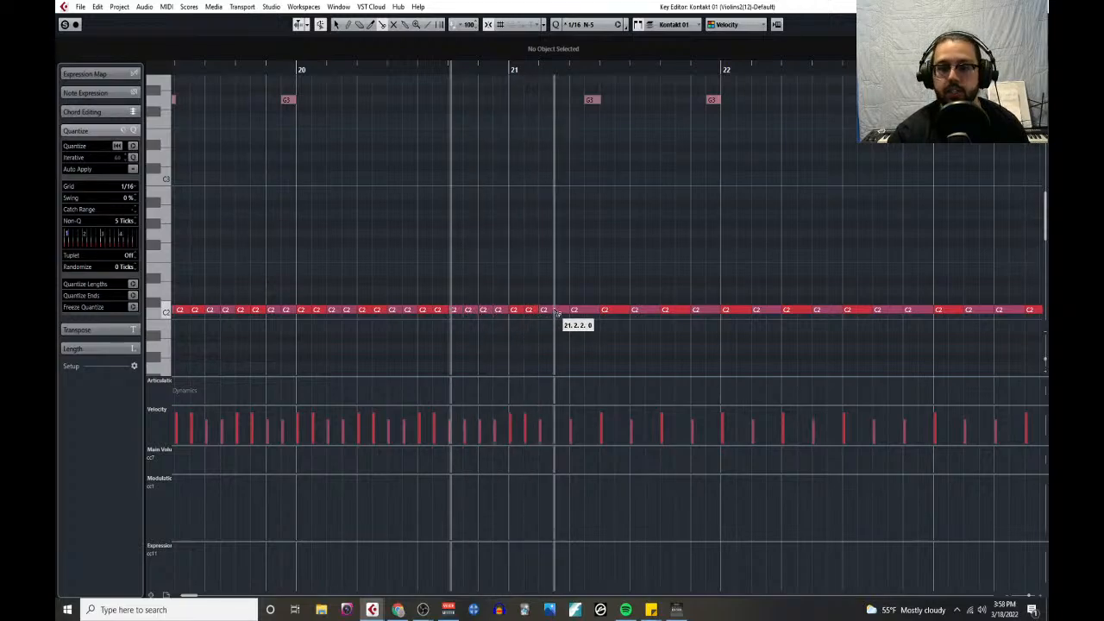
pyautogui.click(586, 312)
pyautogui.click(617, 312)
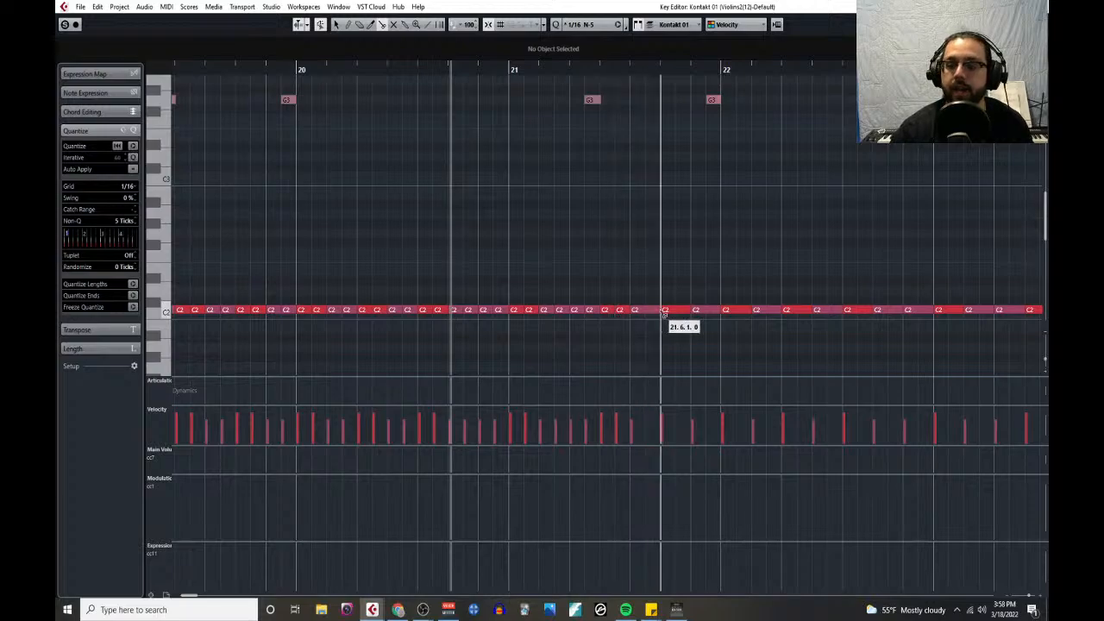
pyautogui.click(646, 312)
pyautogui.click(677, 312)
pyautogui.click(707, 312)
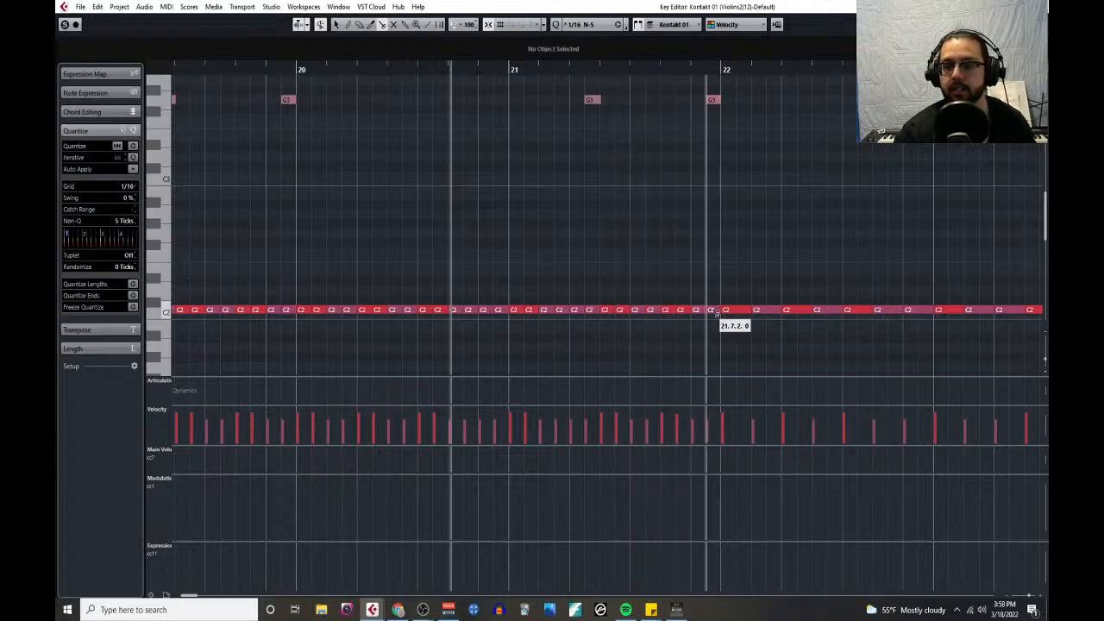
# - Split each of the seven C2 eighth notes in bar 22 into two sixteenth notes
pyautogui.click(737, 313)
pyautogui.click(767, 312)
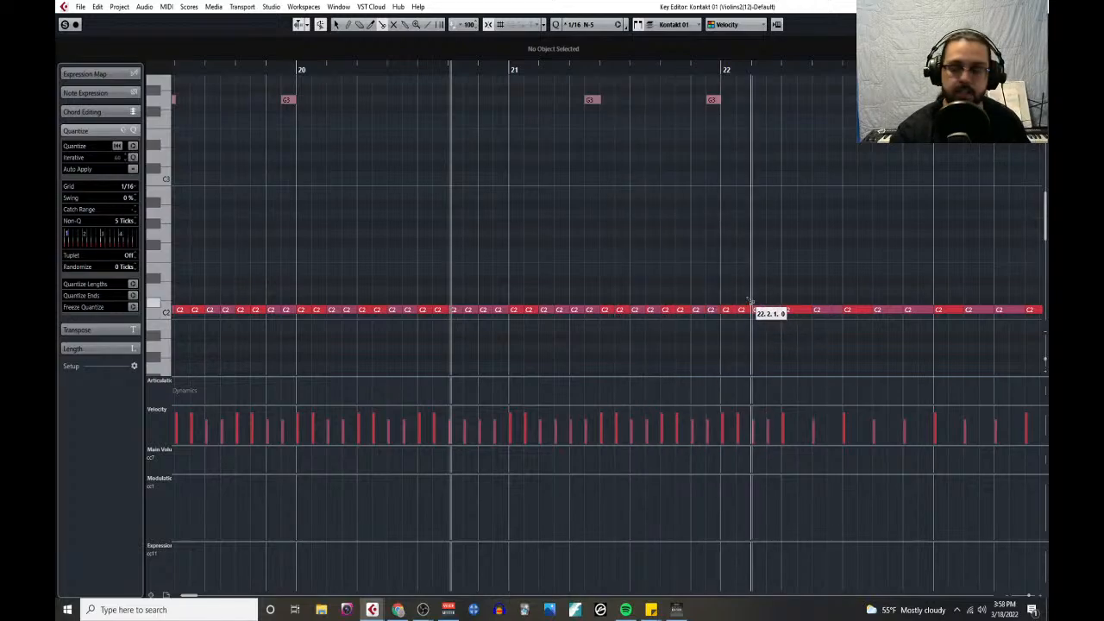
pyautogui.hscroll(3, 760, 313)
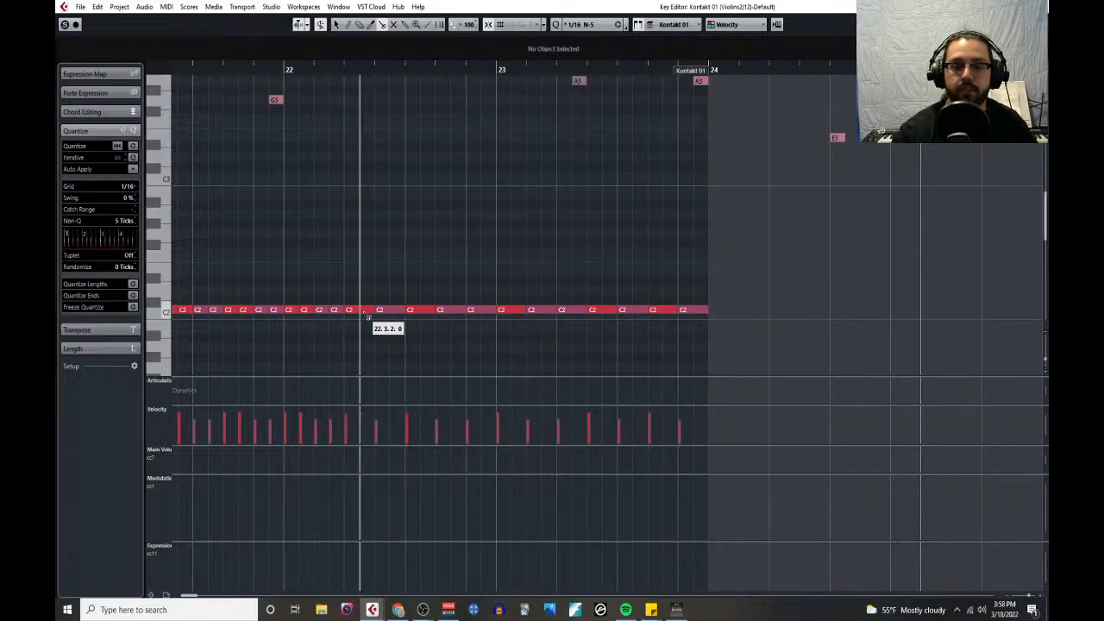
pyautogui.click(361, 312)
pyautogui.click(390, 312)
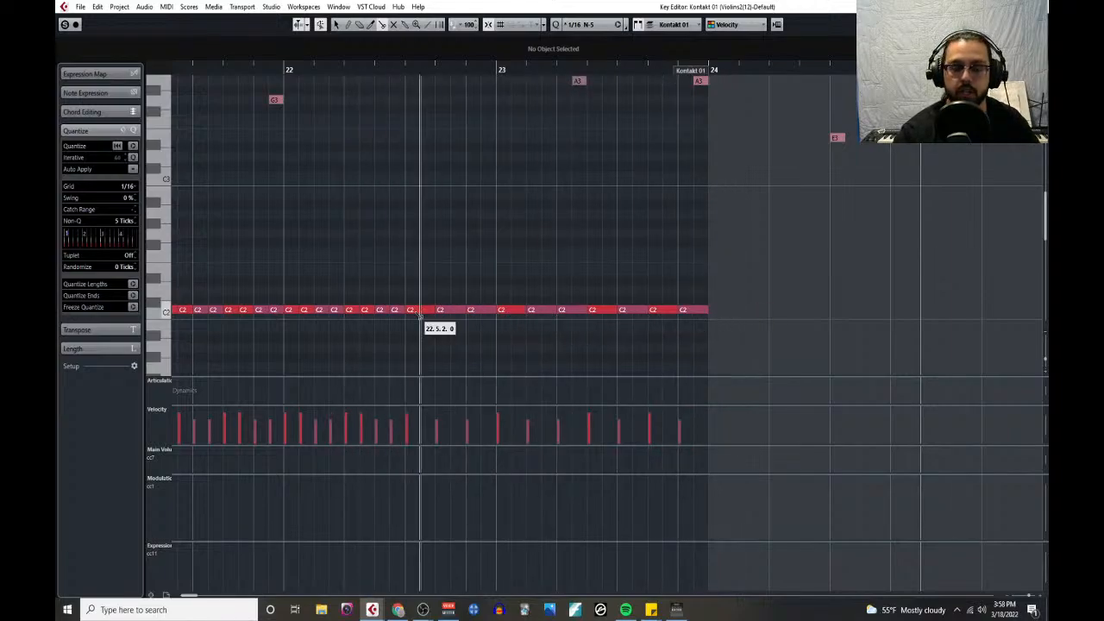
pyautogui.click(421, 312)
pyautogui.click(451, 313)
pyautogui.click(481, 312)
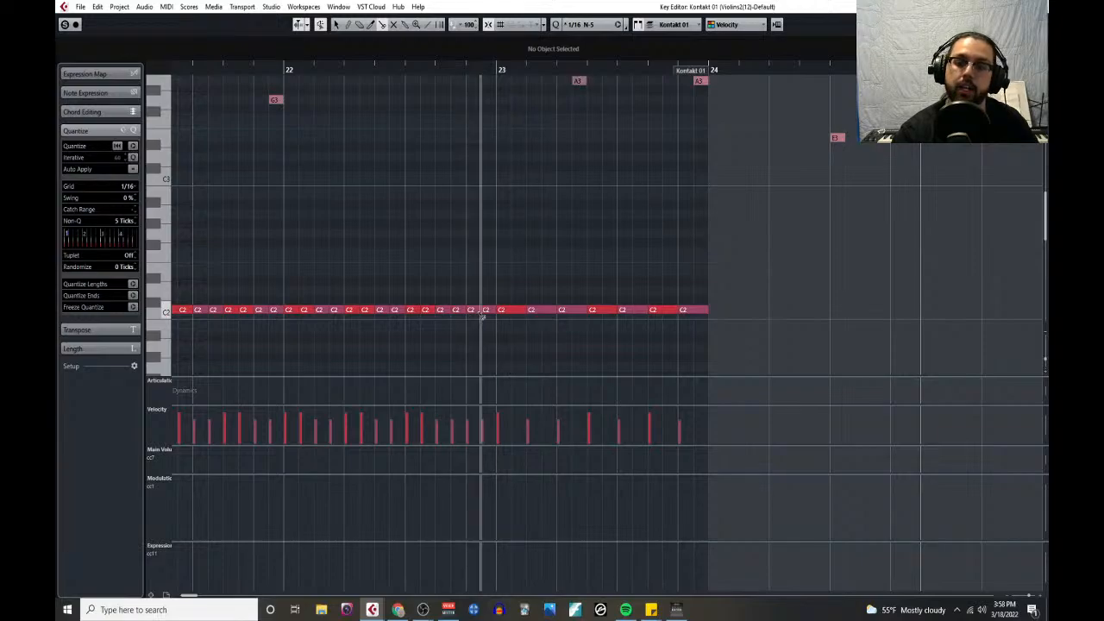
# - Split each of the seven C2 eighth notes in bar 23 into two sixteenth notes
pyautogui.click(512, 312)
pyautogui.click(544, 312)
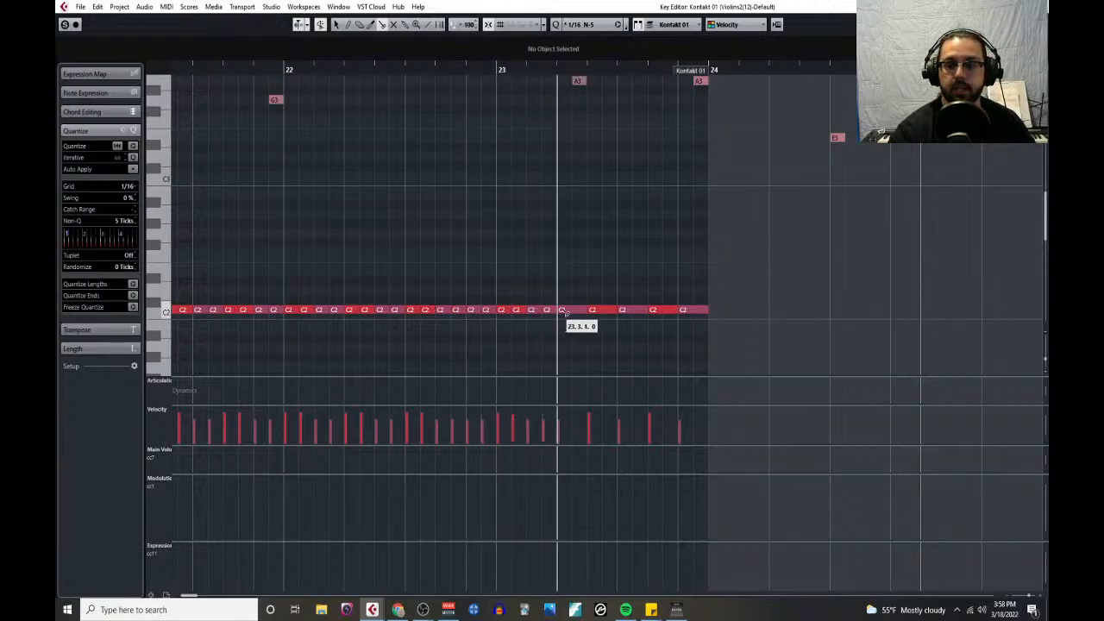
pyautogui.click(573, 312)
pyautogui.click(604, 313)
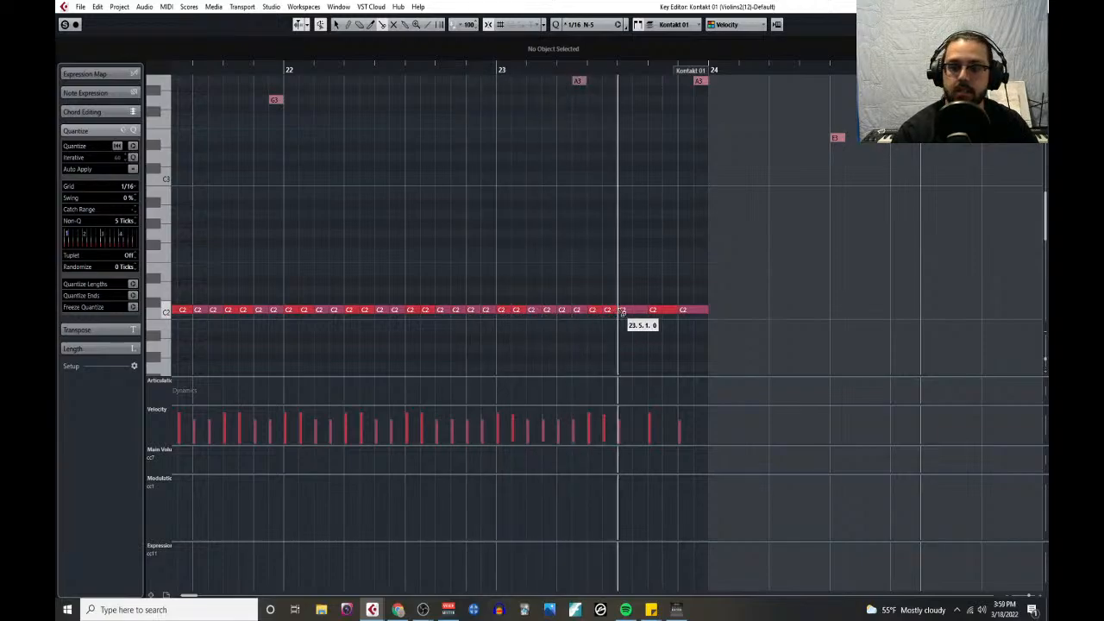
pyautogui.click(634, 312)
pyautogui.click(664, 313)
pyautogui.click(695, 313)
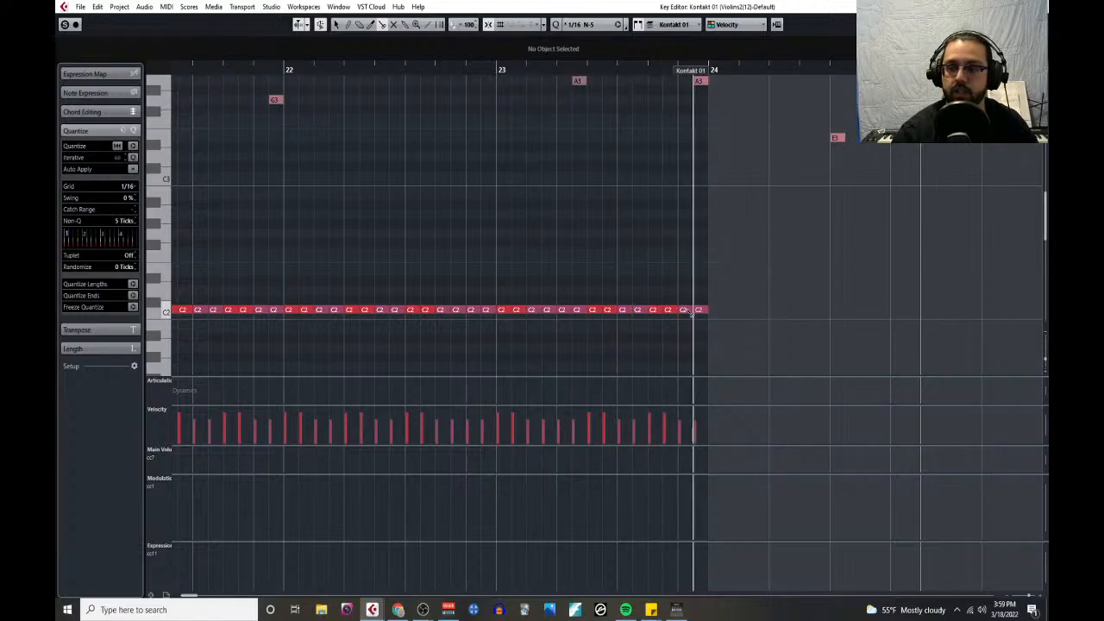
# - With the Object Selection tool, select together the second sixteenth of every accented C2 pair in bars 23 and 22 and of the last accented pair in bar 21
pyautogui.rightClick(676, 318)
pyautogui.click(679, 289)
pyautogui.click(668, 311)
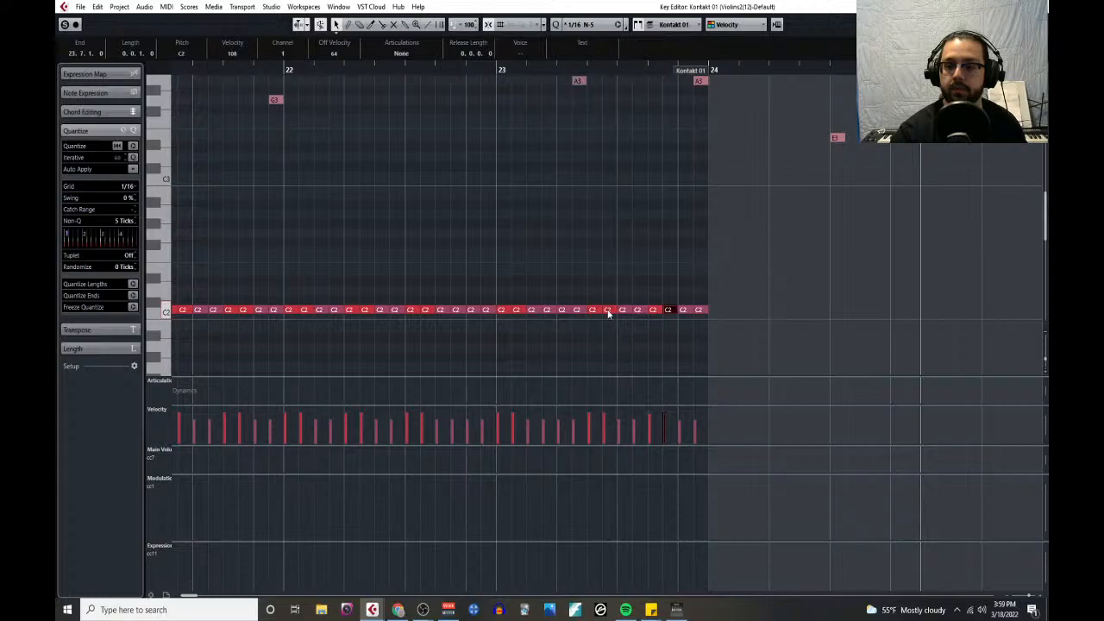
pyautogui.keyDown('shift'); pyautogui.click(607, 312); pyautogui.keyUp('shift')
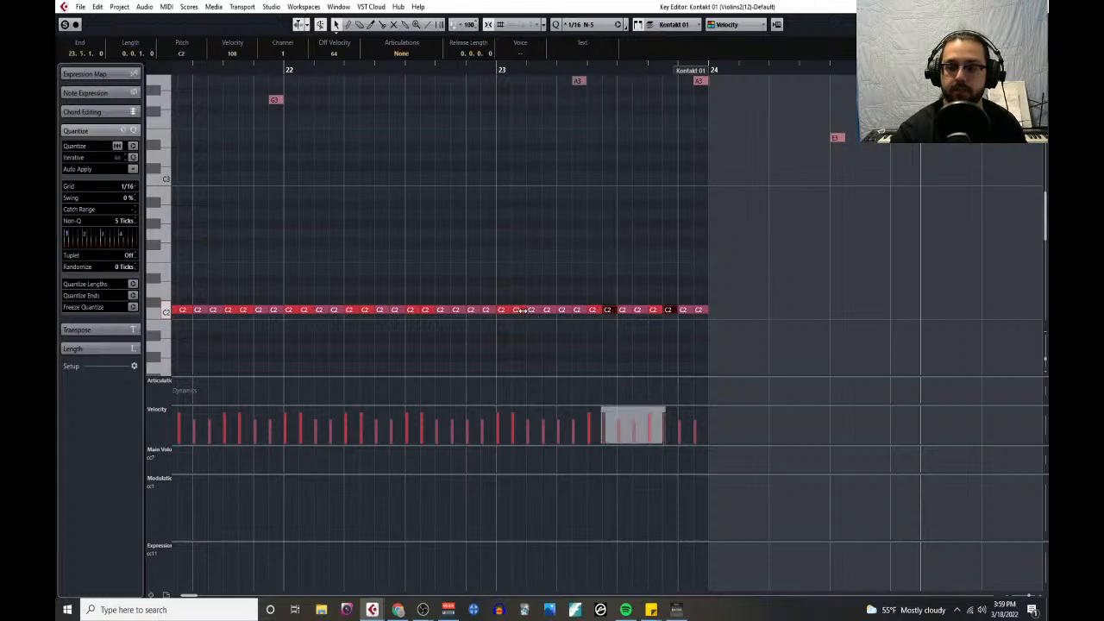
pyautogui.keyDown('shift'); pyautogui.click(519, 312); pyautogui.keyUp('shift')
pyautogui.keyDown('shift'); pyautogui.click(425, 312); pyautogui.keyUp('shift')
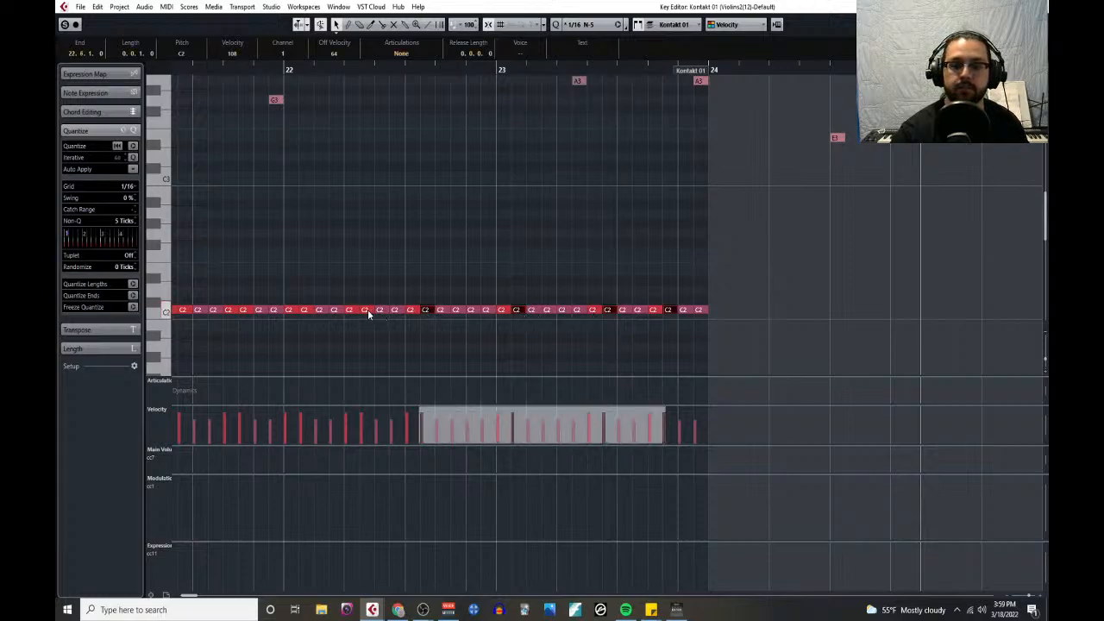
pyautogui.keyDown('shift'); pyautogui.click(368, 312); pyautogui.keyUp('shift')
pyautogui.keyDown('shift'); pyautogui.click(306, 312); pyautogui.keyUp('shift')
pyautogui.hscroll(-3, 317, 266)
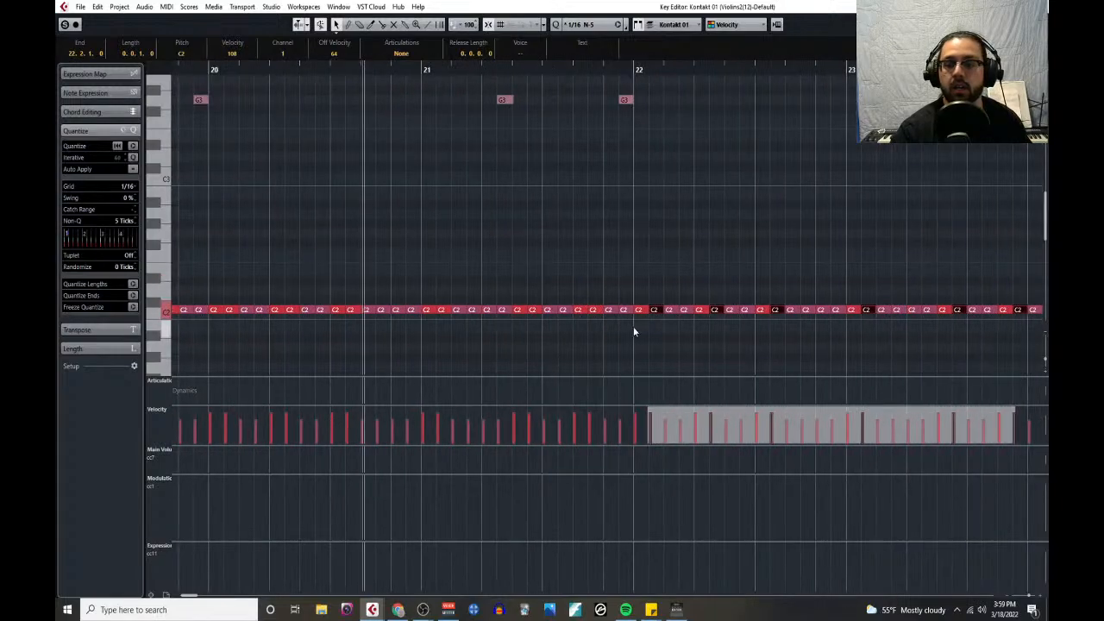
pyautogui.keyDown('shift'); pyautogui.click(594, 313); pyautogui.keyUp('shift')
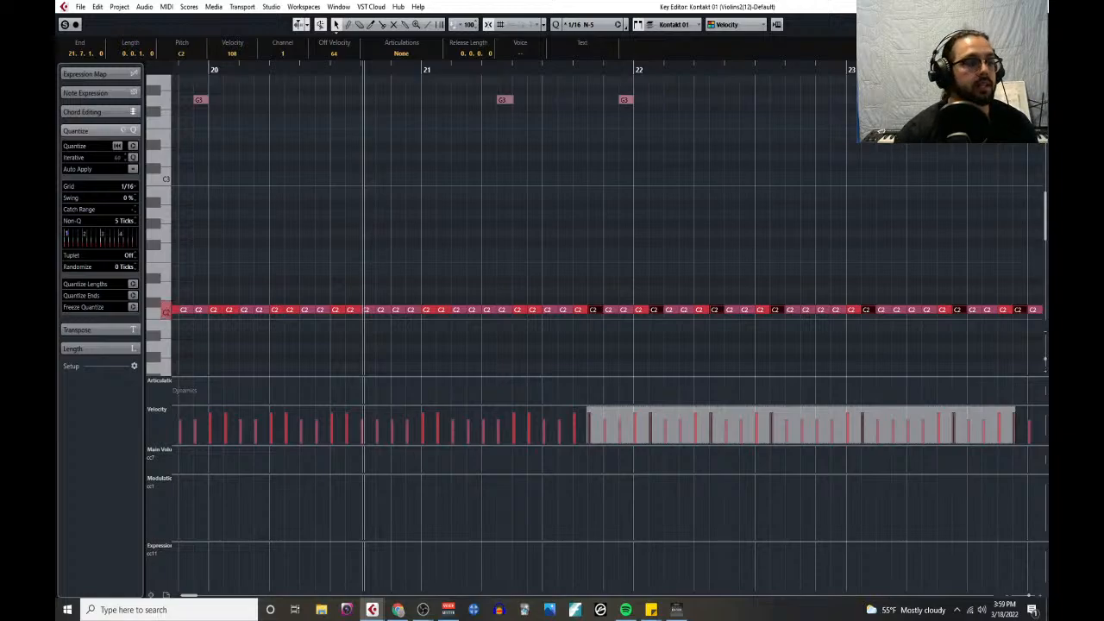
# - Place the Notepad percussion notes in a shortened window above the C2 row, and add the second sixteenth of bar 21's middle accented pair to the selection
pyautogui.moveTo(57, 34); pyautogui.dragTo(608, 39)
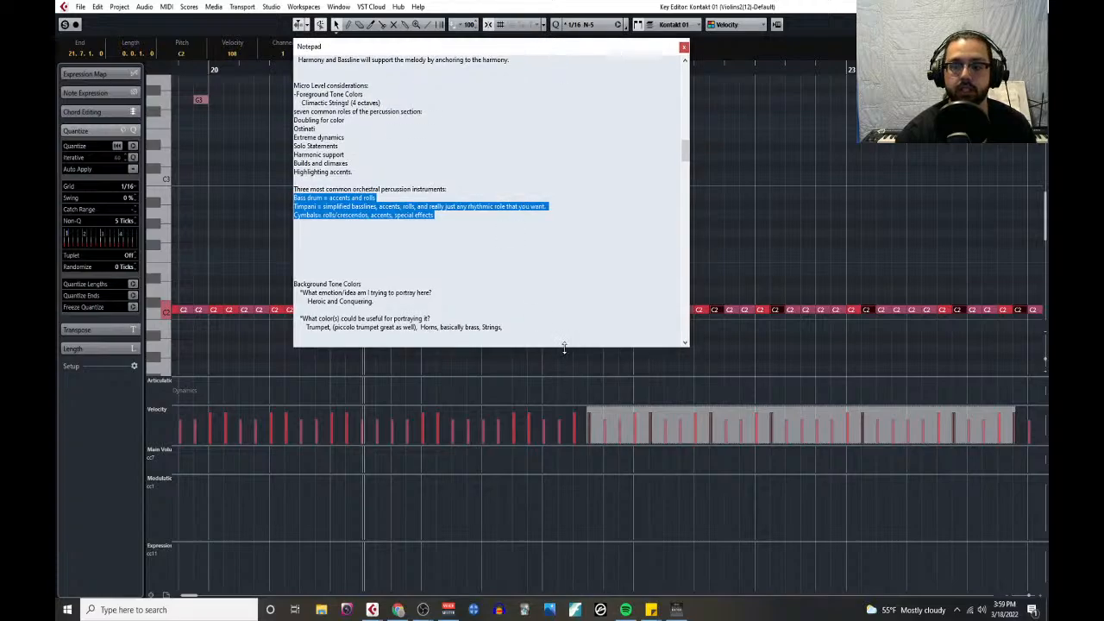
pyautogui.moveTo(564, 346); pyautogui.dragTo(518, 189)
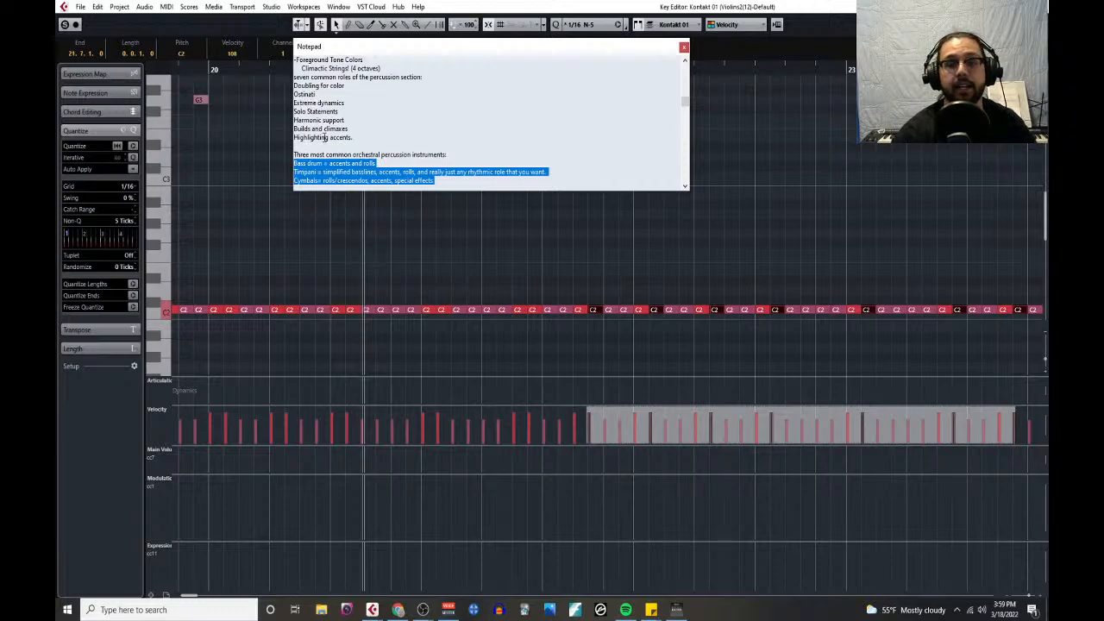
pyautogui.keyDown('shift'); pyautogui.click(538, 311); pyautogui.keyUp('shift')
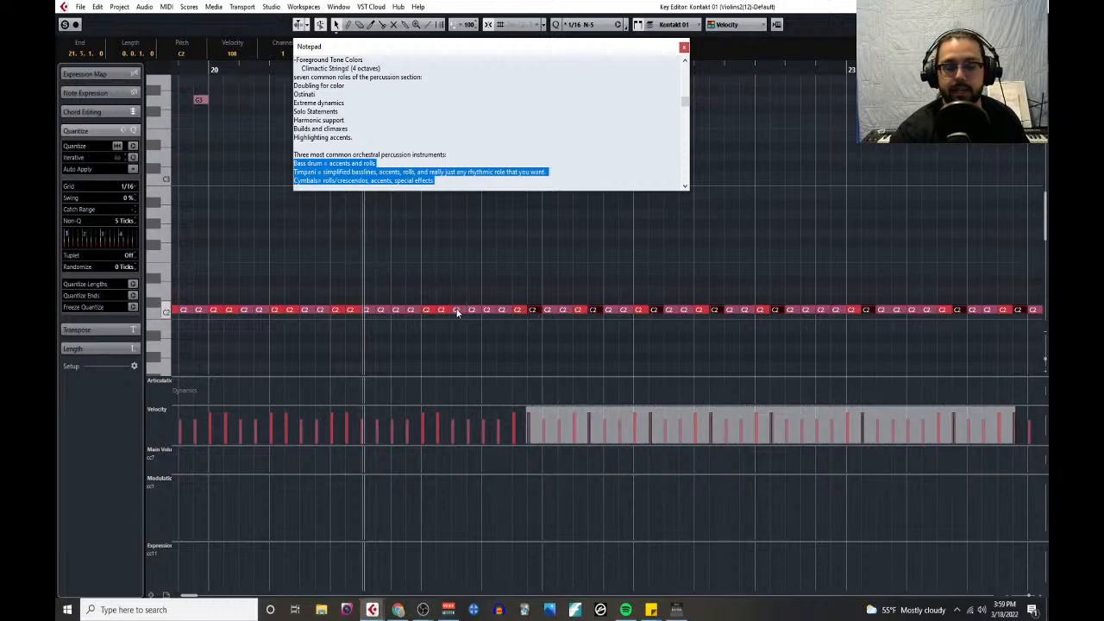
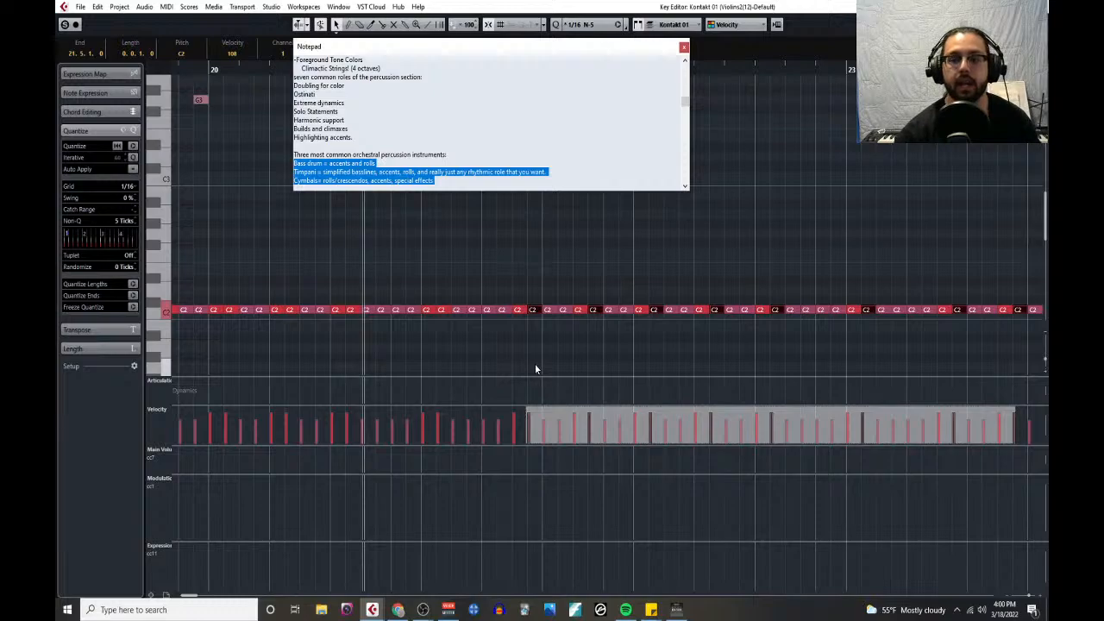
# - Try to extend the selection with the second sixteenth of bar 21's first accented C2 pair and of the accented pairs in bar 20
pyautogui.keyDown('shift'); pyautogui.click(445, 311); pyautogui.keyUp('shift')
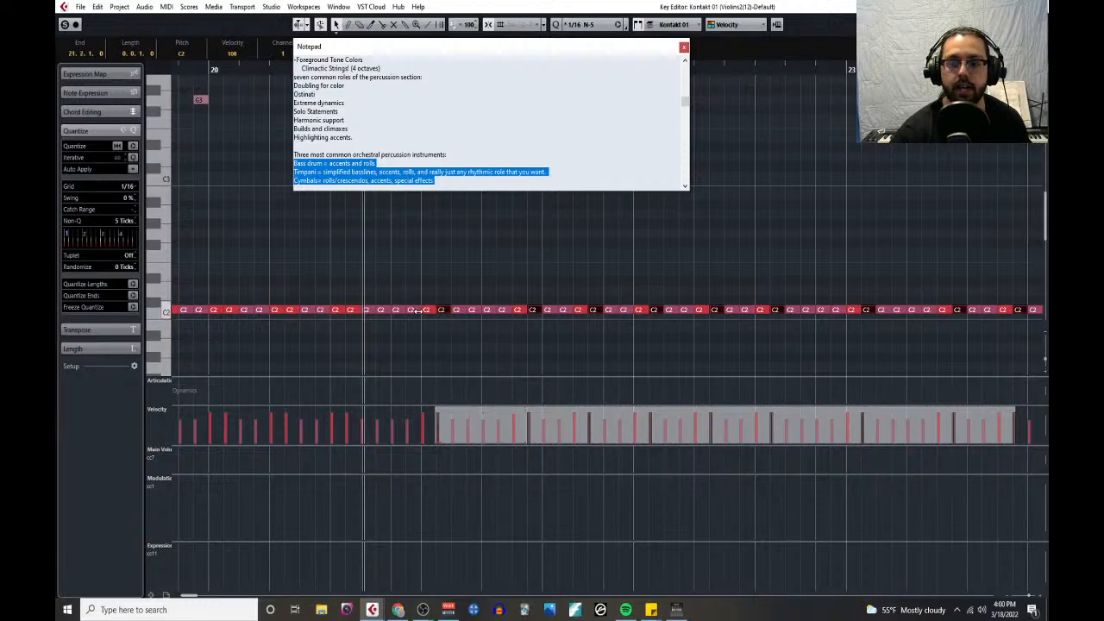
pyautogui.keyDown('shift'); pyautogui.click(351, 308); pyautogui.keyUp('shift')
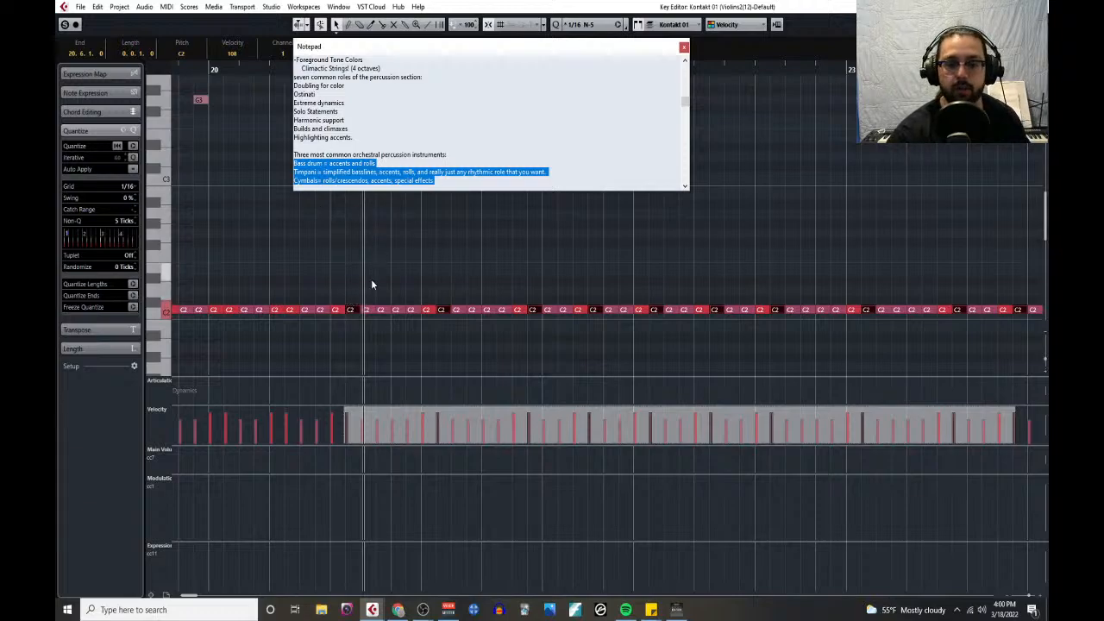
pyautogui.keyDown('shift'); pyautogui.click(295, 311); pyautogui.keyUp('shift')
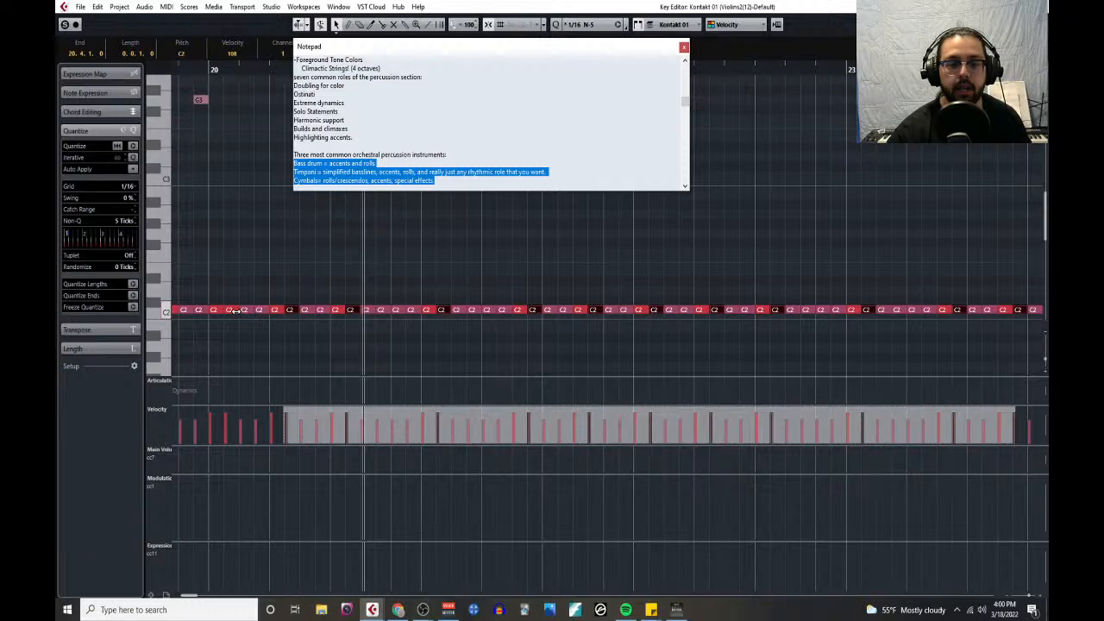
pyautogui.click(232, 310)
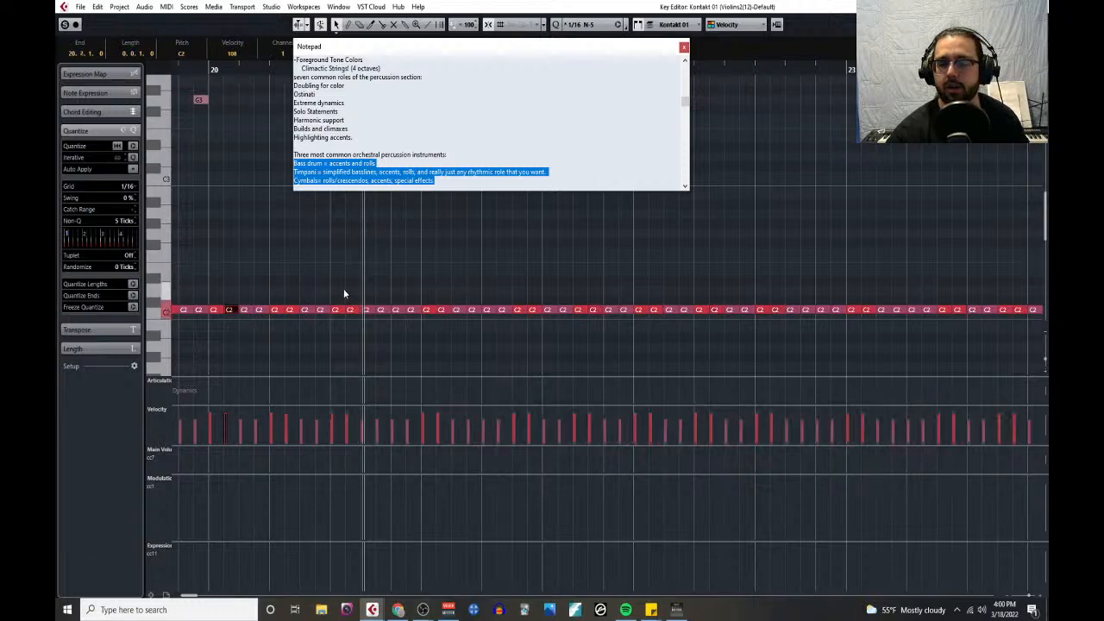
# - Mute the Kontakt 01 track in the project window and bring back the Key Editor maximized
pyautogui.scroll(-2, 344, 284)
pyautogui.hscroll(-3, 344, 284)
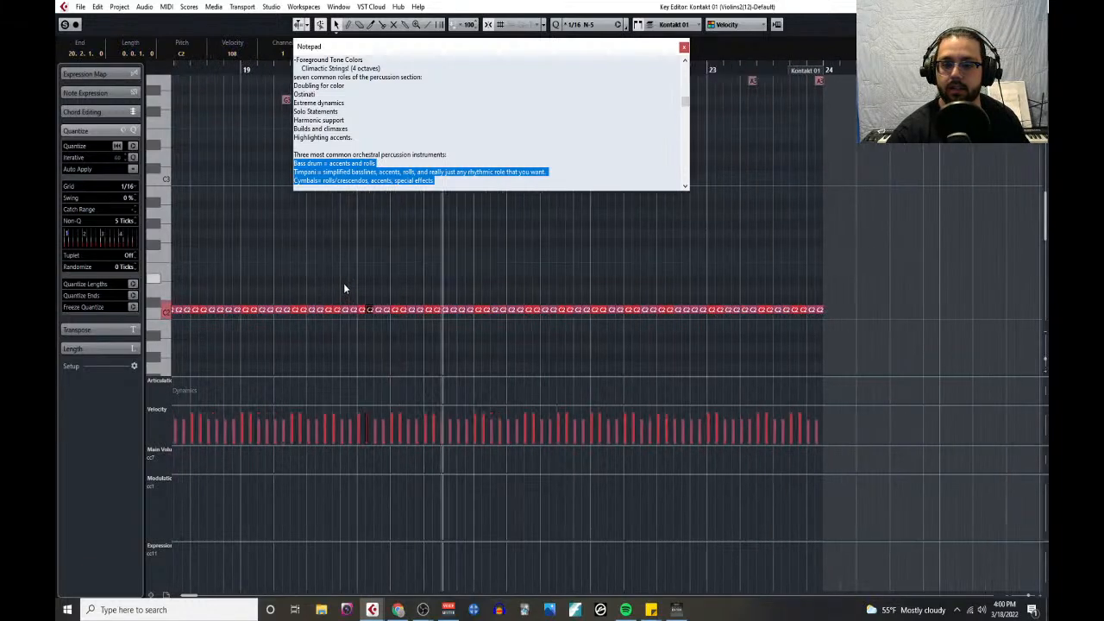
pyautogui.hscroll(3, 339, 274)
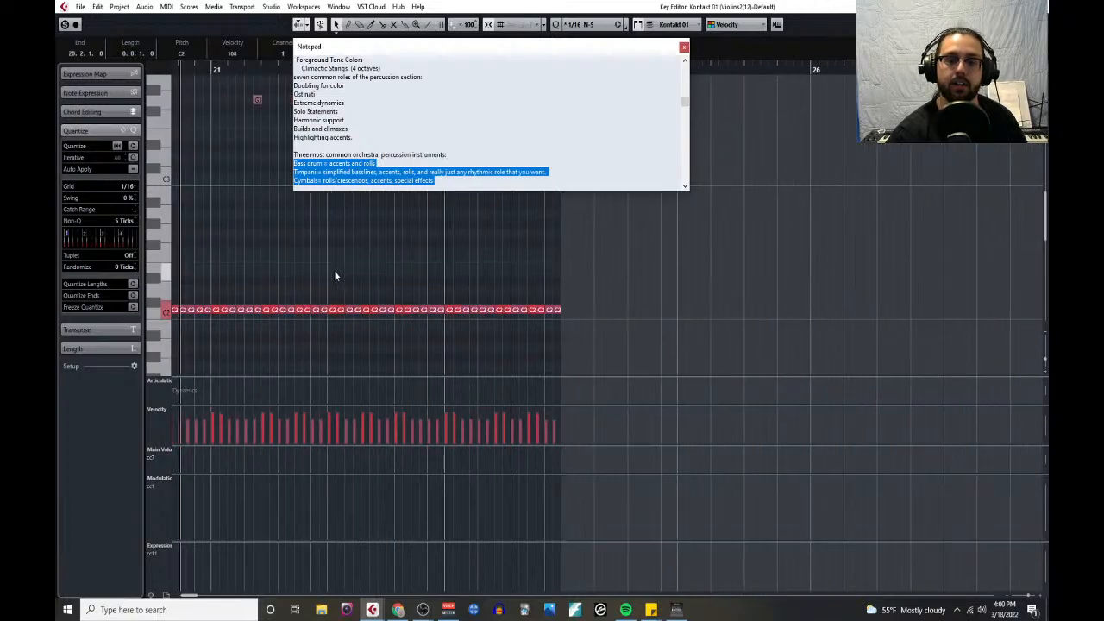
pyautogui.scroll(3, 589, 293)
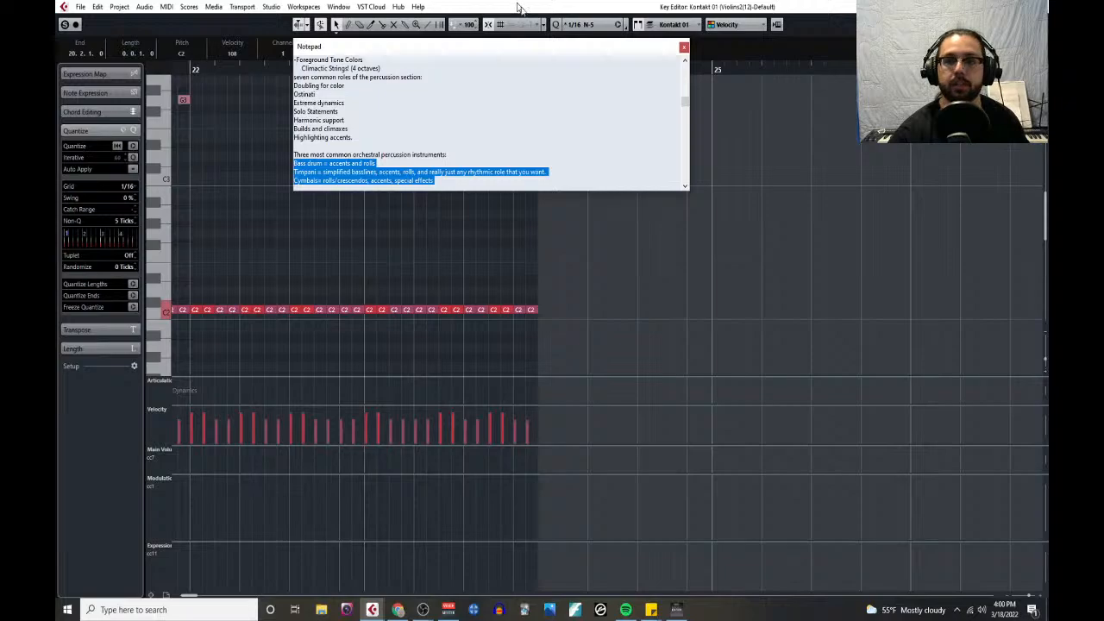
pyautogui.moveTo(561, 7); pyautogui.dragTo(639, 240)
pyautogui.click(182, 250)
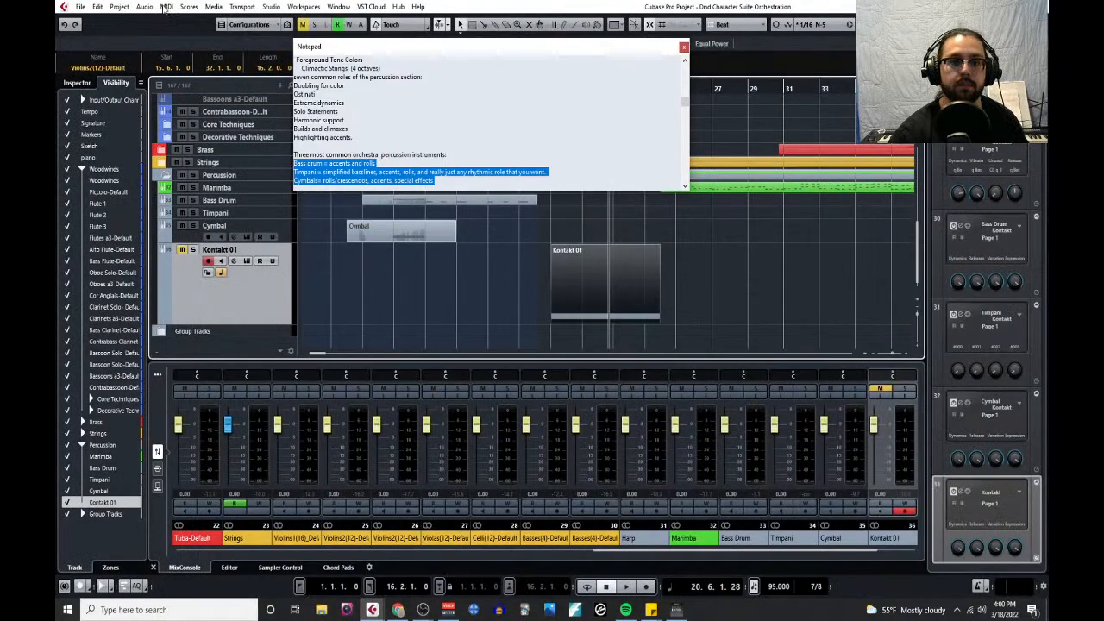
pyautogui.click(166, 6)
pyautogui.click(194, 21)
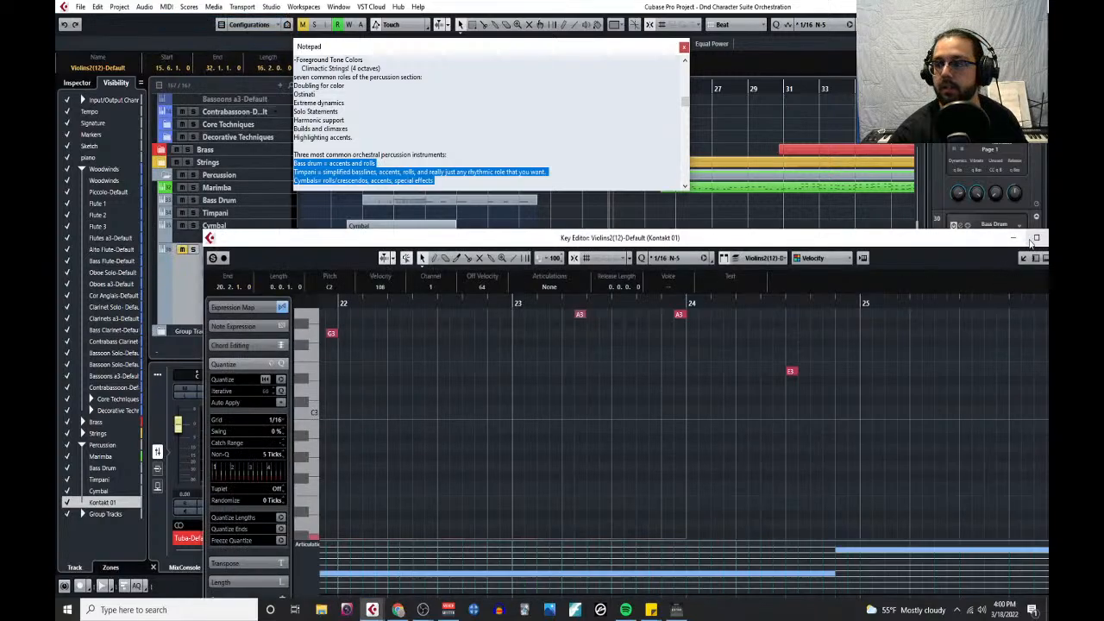
pyautogui.click(1034, 239)
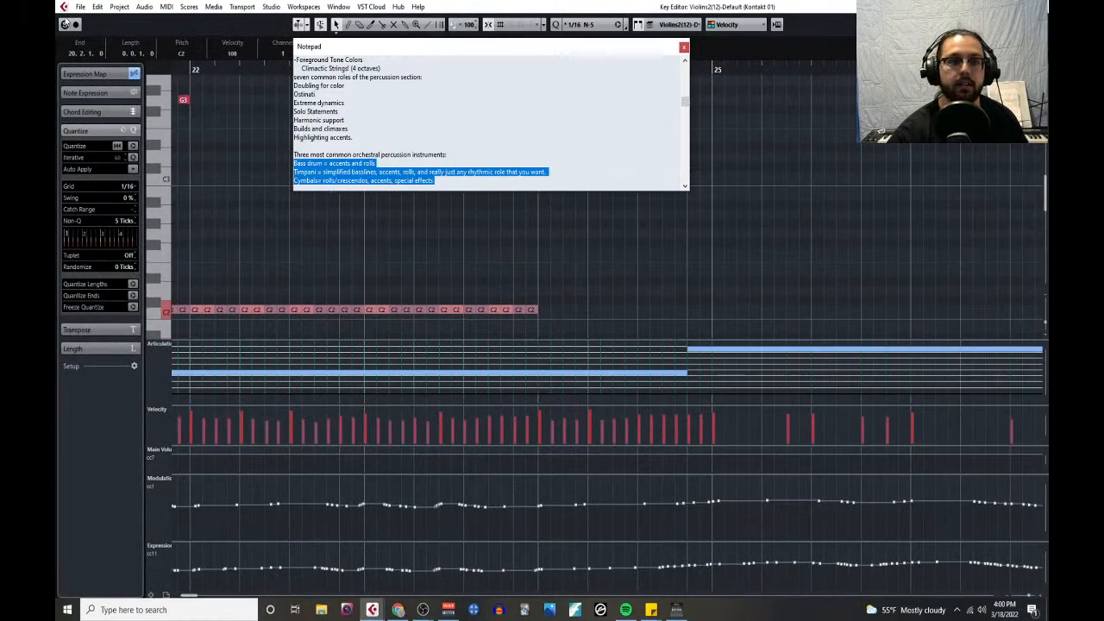
pyautogui.click(65, 24)
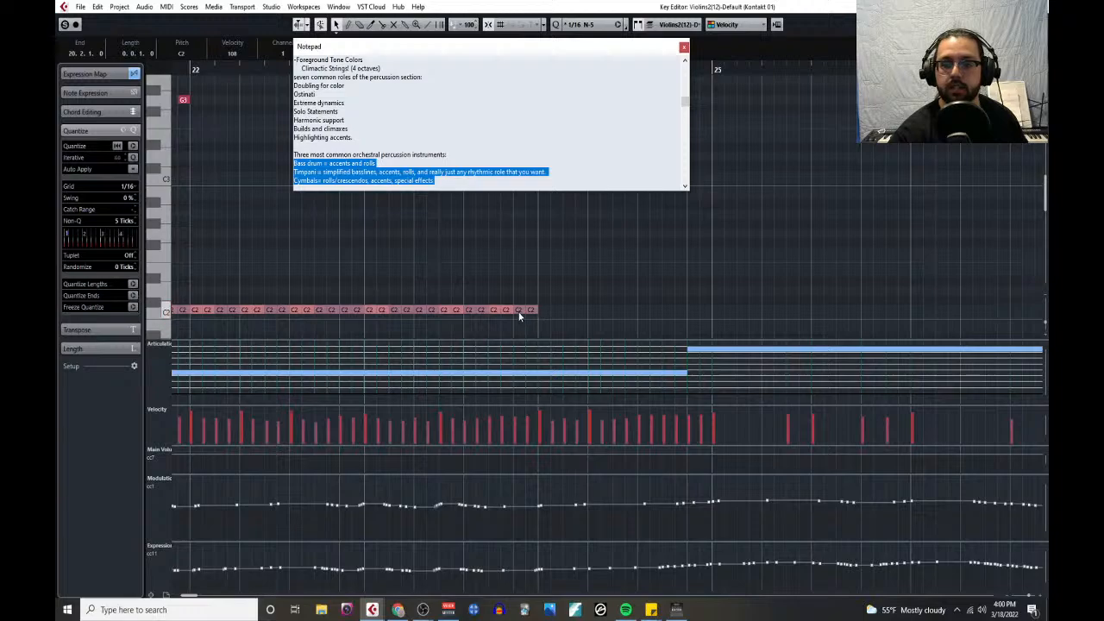
# - Select together the second sixteenth of every accented C2 pair in bars 23 and 22
pyautogui.click(509, 310)
pyautogui.keyDown('shift'); pyautogui.click(456, 310); pyautogui.keyUp('shift')
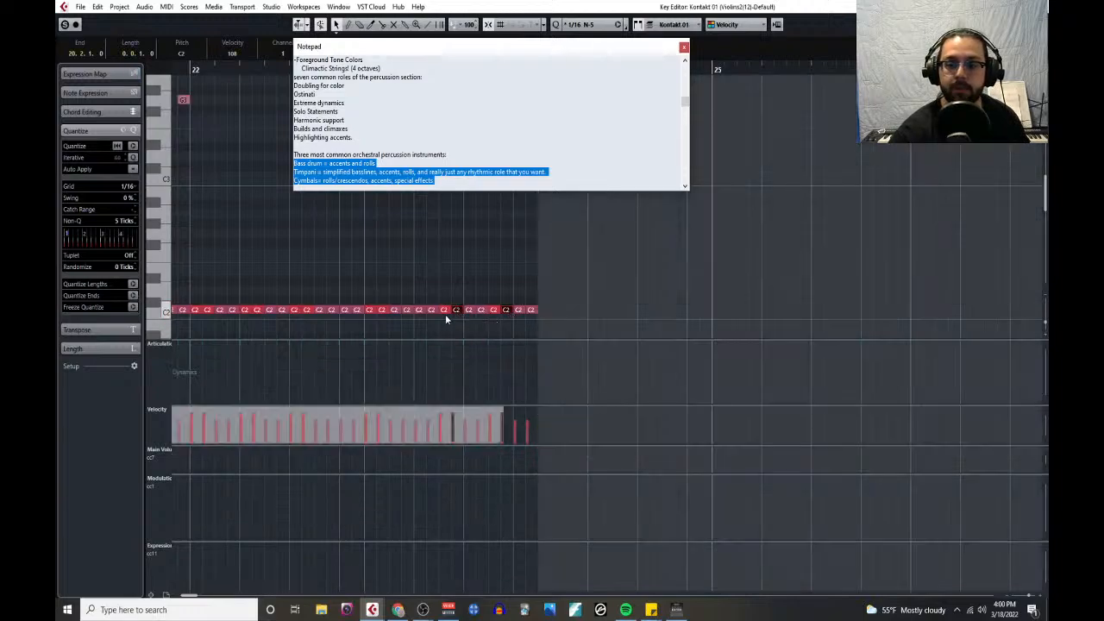
pyautogui.keyDown('shift'); pyautogui.click(382, 310); pyautogui.keyUp('shift')
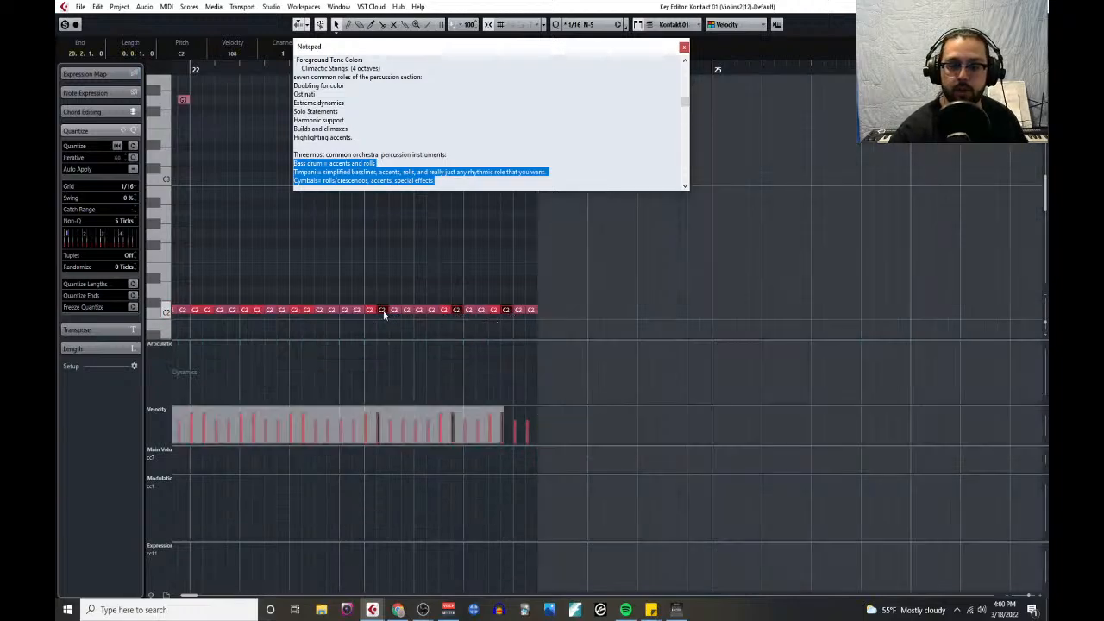
pyautogui.keyDown('shift'); pyautogui.click(307, 310); pyautogui.keyUp('shift')
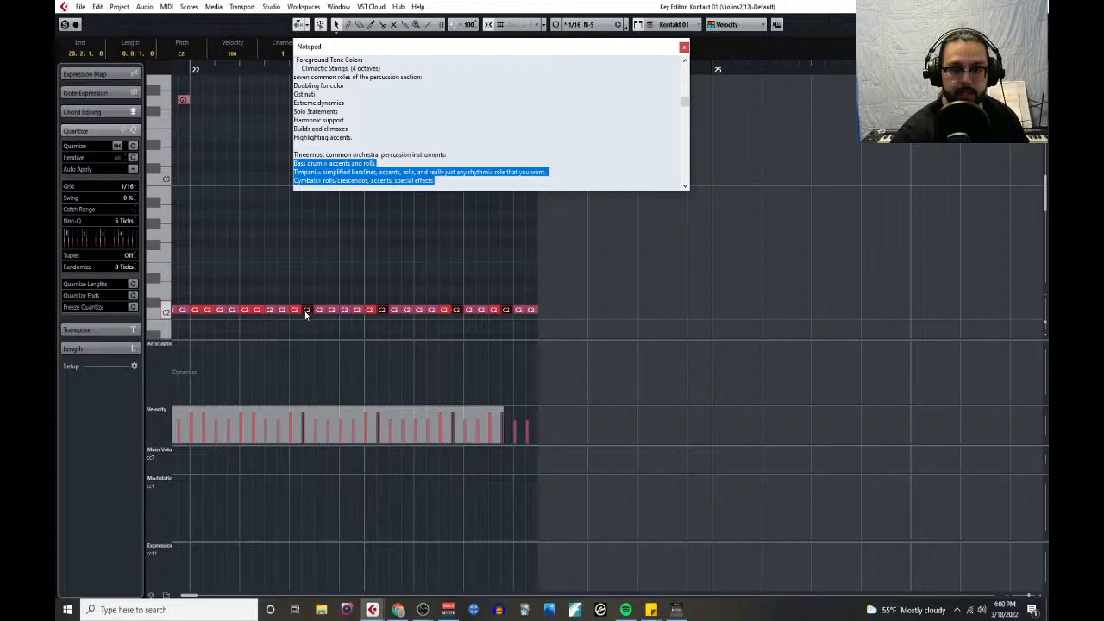
pyautogui.keyDown('shift'); pyautogui.click(208, 309); pyautogui.keyUp('shift')
# - Add the second sixteenth of each remaining accented C2 pair in bars 21 and 20 to the selection
pyautogui.hscroll(-3, 259, 306)
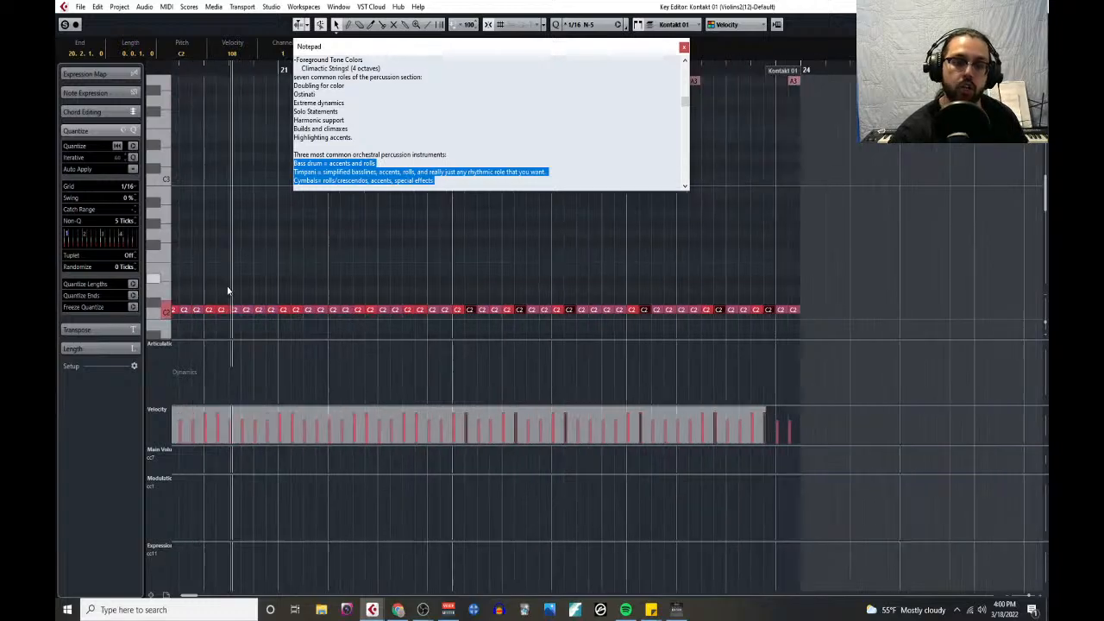
pyautogui.keyDown('shift'); pyautogui.click(421, 309); pyautogui.keyUp('shift')
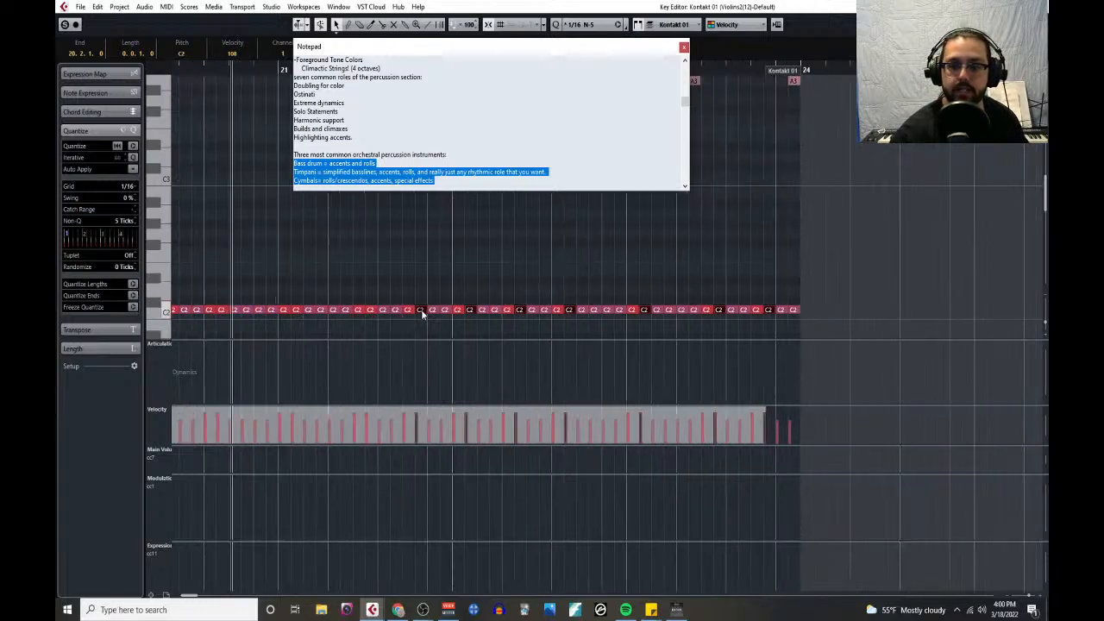
pyautogui.keyDown('shift'); pyautogui.click(373, 311); pyautogui.keyUp('shift')
pyautogui.hscroll(-2, 295, 297)
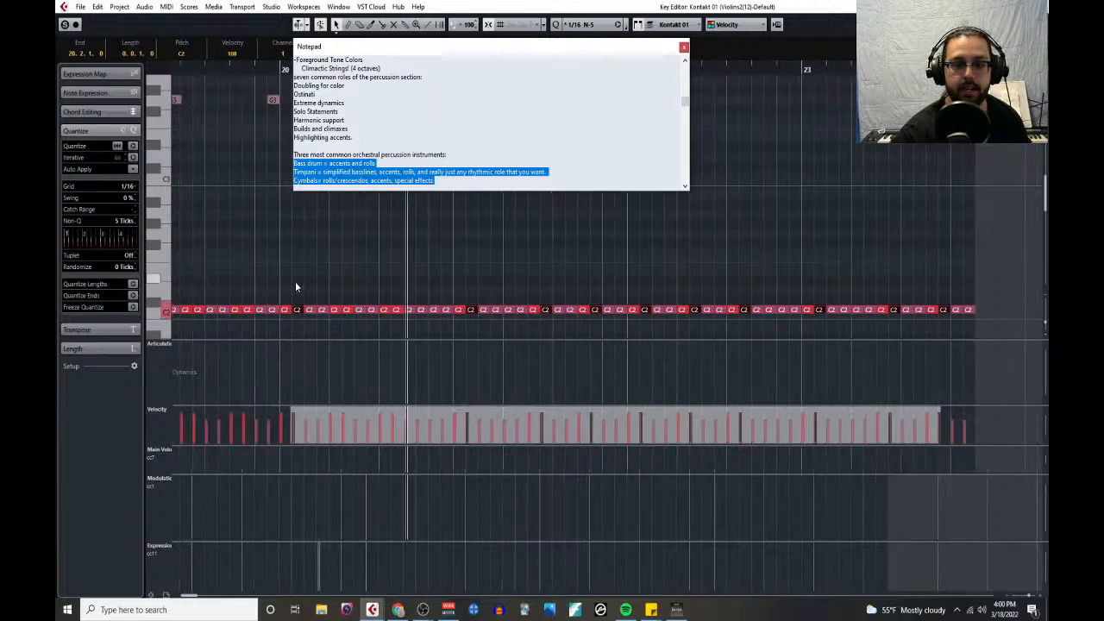
pyautogui.keyDown('shift'); pyautogui.click(396, 311); pyautogui.keyUp('shift')
pyautogui.keyDown('shift'); pyautogui.click(347, 311); pyautogui.keyUp('shift')
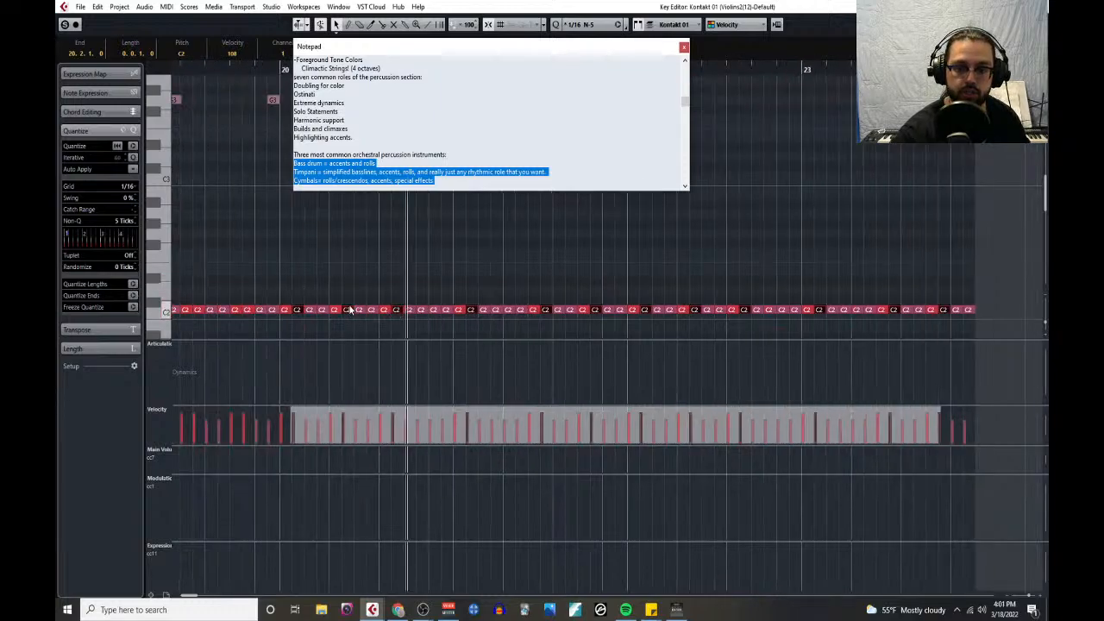
# - Extend the selection with the second sixteenth of every accented C2 pair in bars 19 and 18
pyautogui.hscroll(-1, 341, 289)
pyautogui.hscroll(-1, 341, 287)
pyautogui.keyDown('shift'); pyautogui.click(417, 309); pyautogui.keyUp('shift')
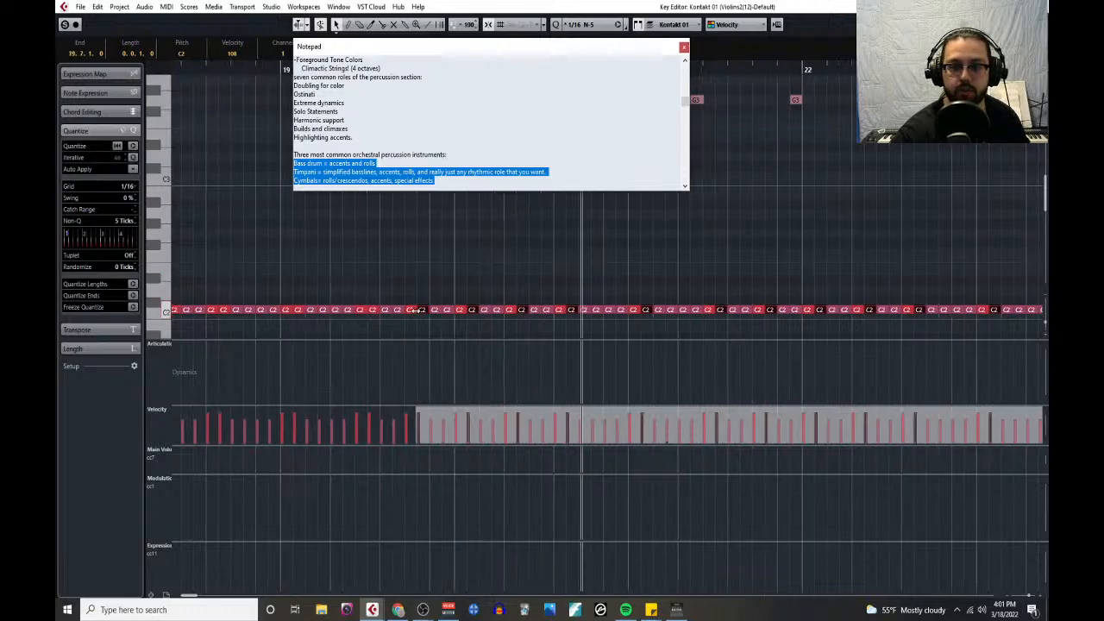
pyautogui.keyDown('shift'); pyautogui.click(372, 311); pyautogui.keyUp('shift')
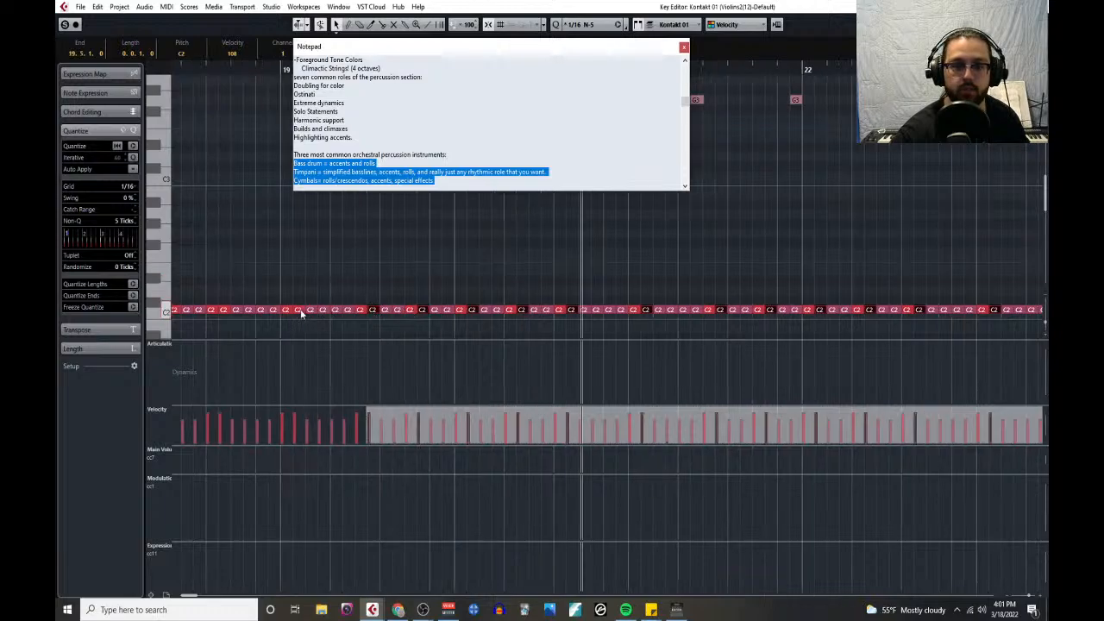
pyautogui.keyDown('shift'); pyautogui.click(300, 310); pyautogui.keyUp('shift')
pyautogui.hscroll(-2, 300, 288)
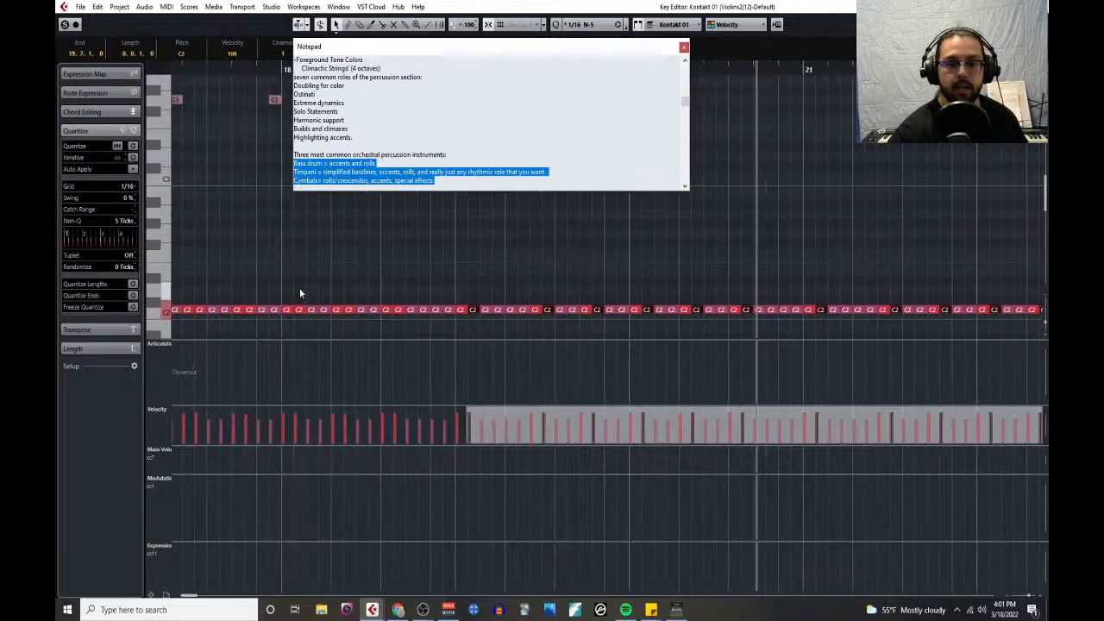
pyautogui.keyDown('shift'); pyautogui.click(401, 311); pyautogui.keyUp('shift')
pyautogui.keyDown('shift'); pyautogui.click(351, 311); pyautogui.keyUp('shift')
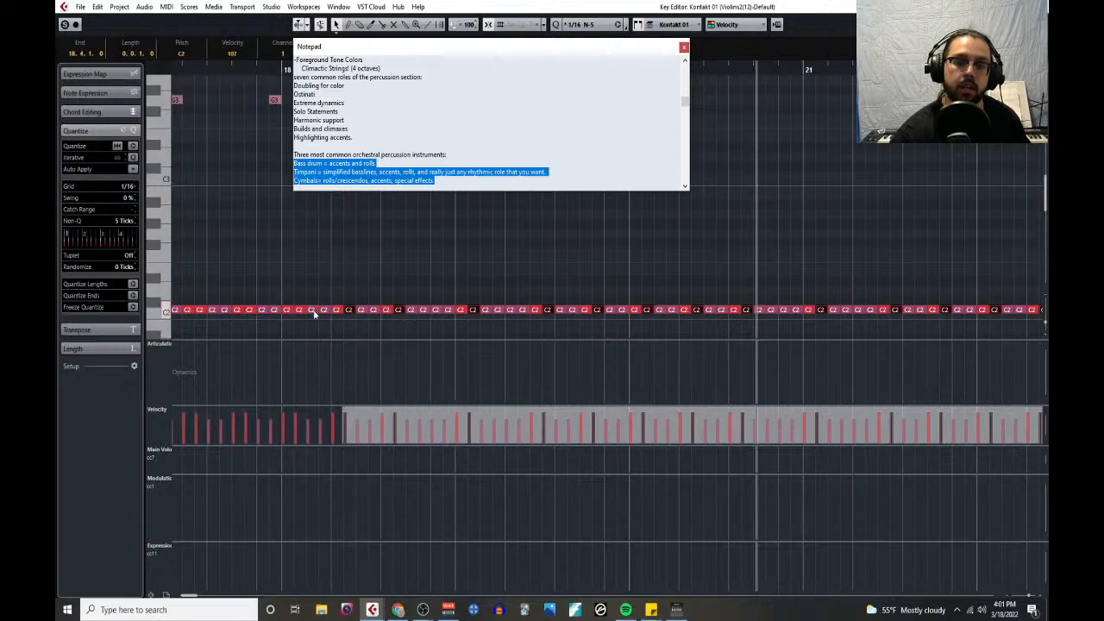
# - Add the second sixteenths of bar 17's accented C2 pairs, and lower all selected velocities to the level of the unaccented notes
pyautogui.hscroll(-2, 308, 290)
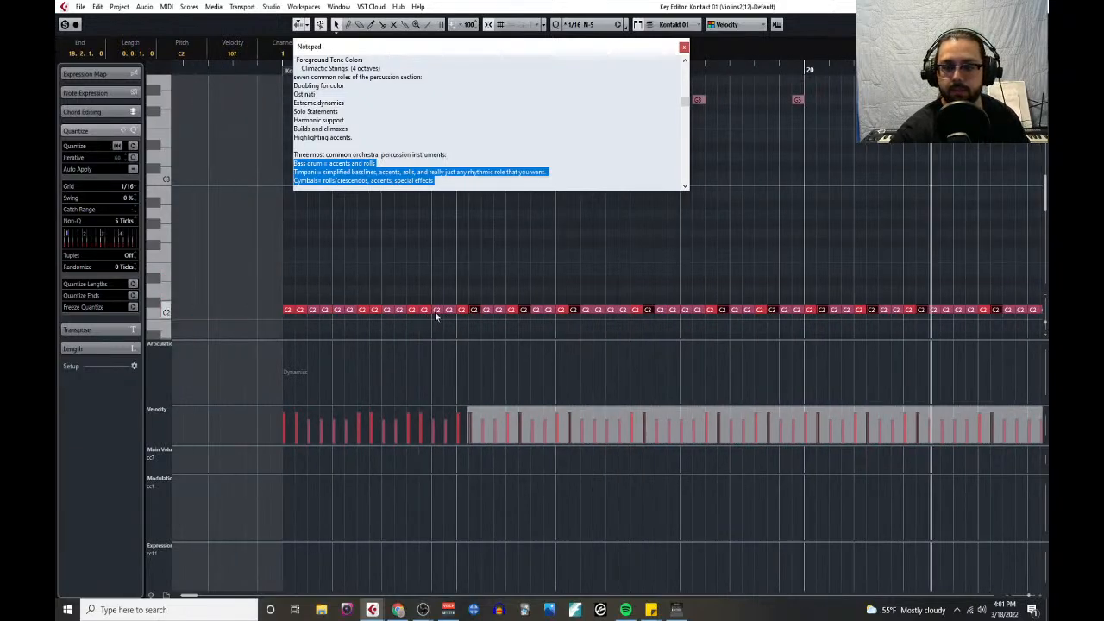
pyautogui.keyDown('shift'); pyautogui.click(424, 311); pyautogui.keyUp('shift')
pyautogui.keyDown('shift'); pyautogui.click(376, 310); pyautogui.keyUp('shift')
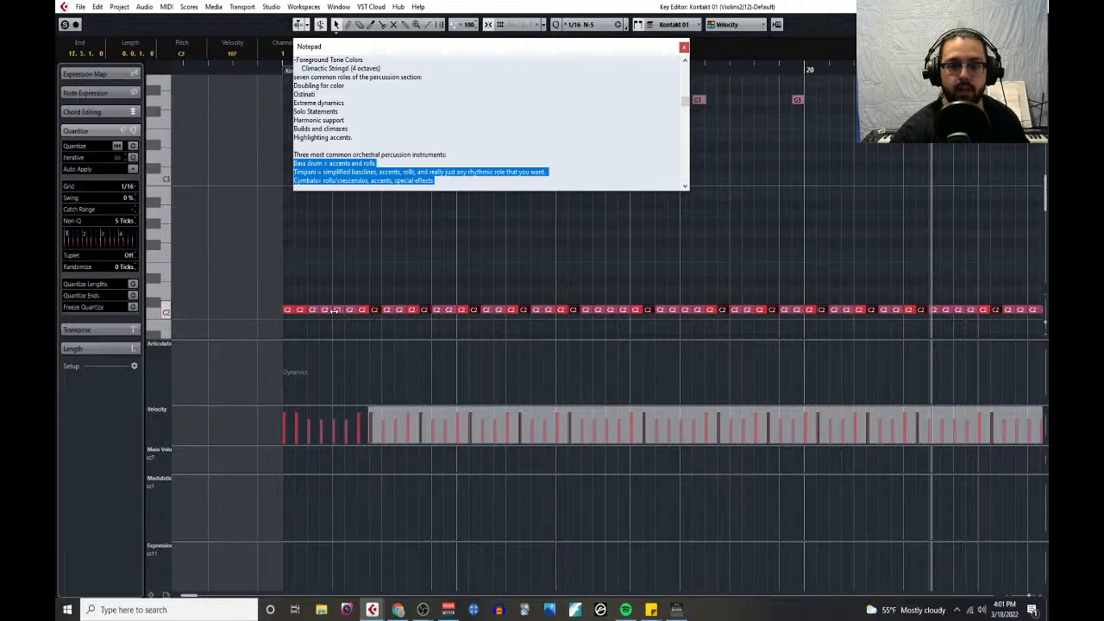
pyautogui.keyDown('shift'); pyautogui.click(301, 311); pyautogui.keyUp('shift')
pyautogui.scroll(-3, 525, 245)
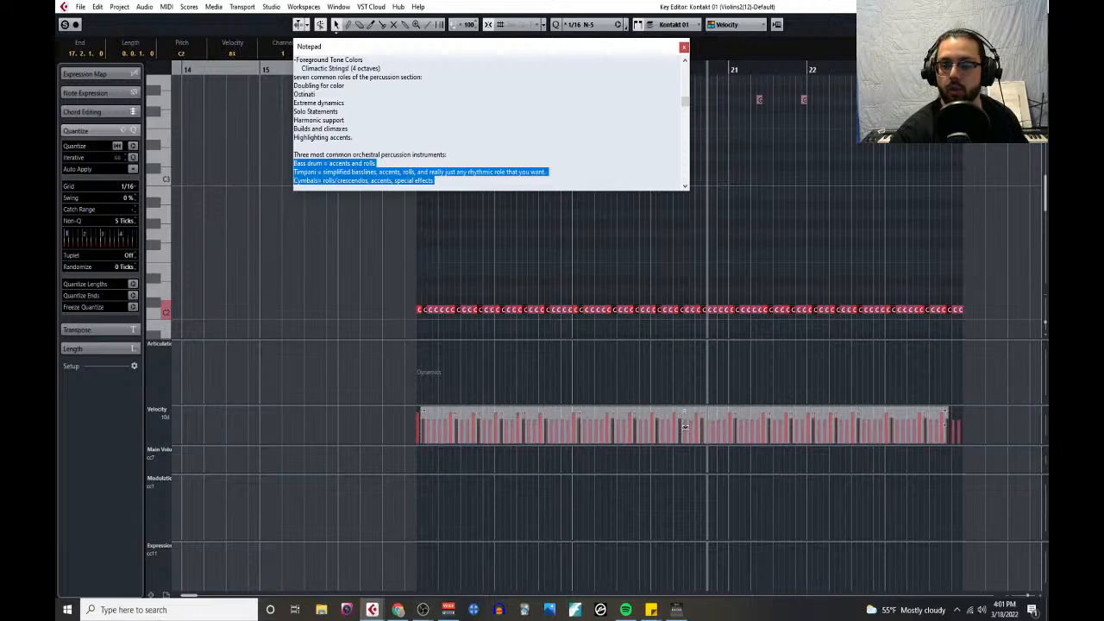
pyautogui.click(682, 368)
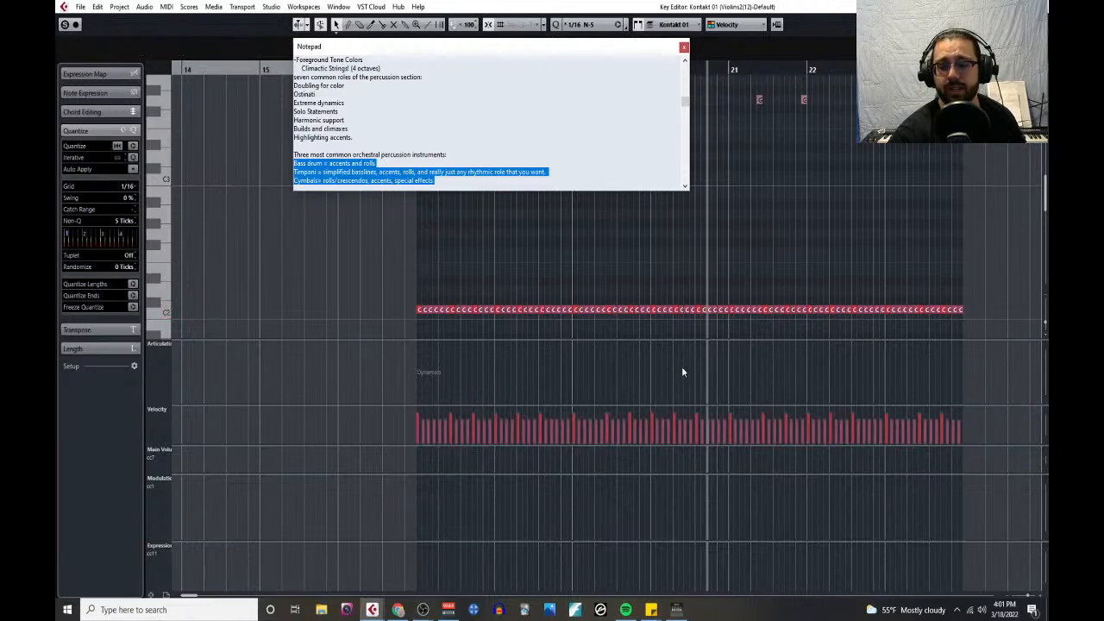
# - Close the Notepad notes and play the arrangement from bar 17 with the Kontakt 01 track unmuted
pyautogui.moveTo(410, 295); pyautogui.dragTo(977, 331)
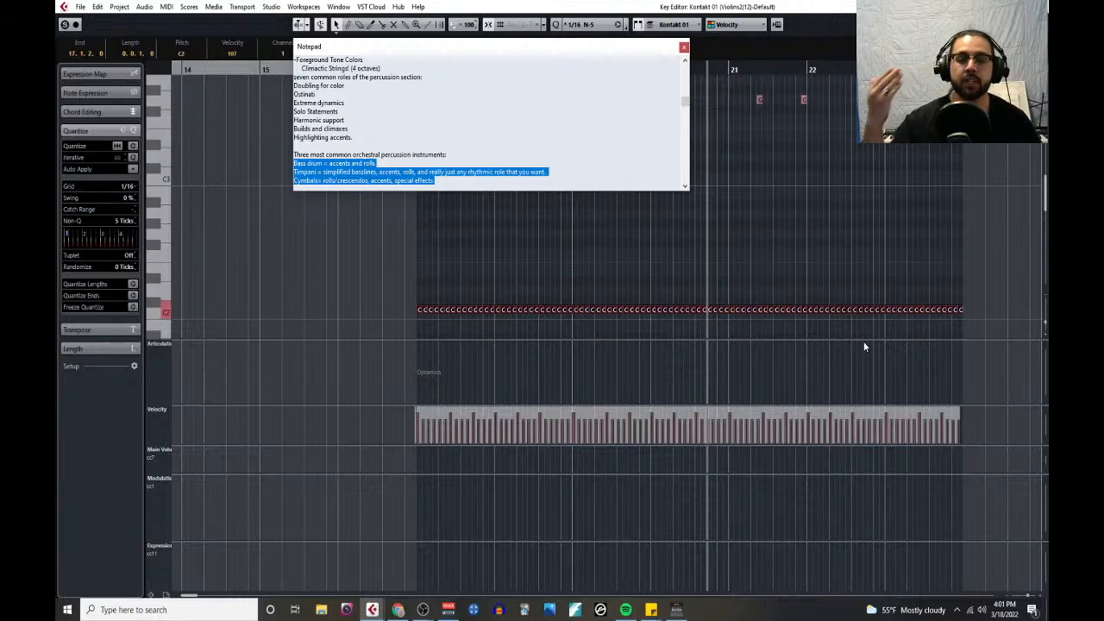
pyautogui.click(684, 49)
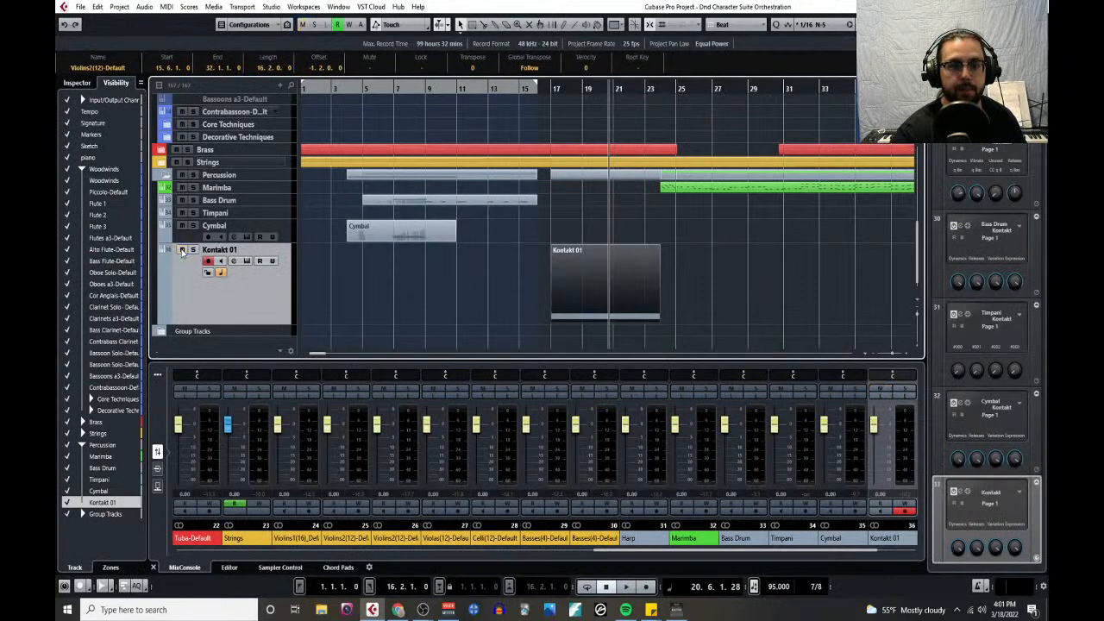
pyautogui.click(550, 89)
pyautogui.press('space')
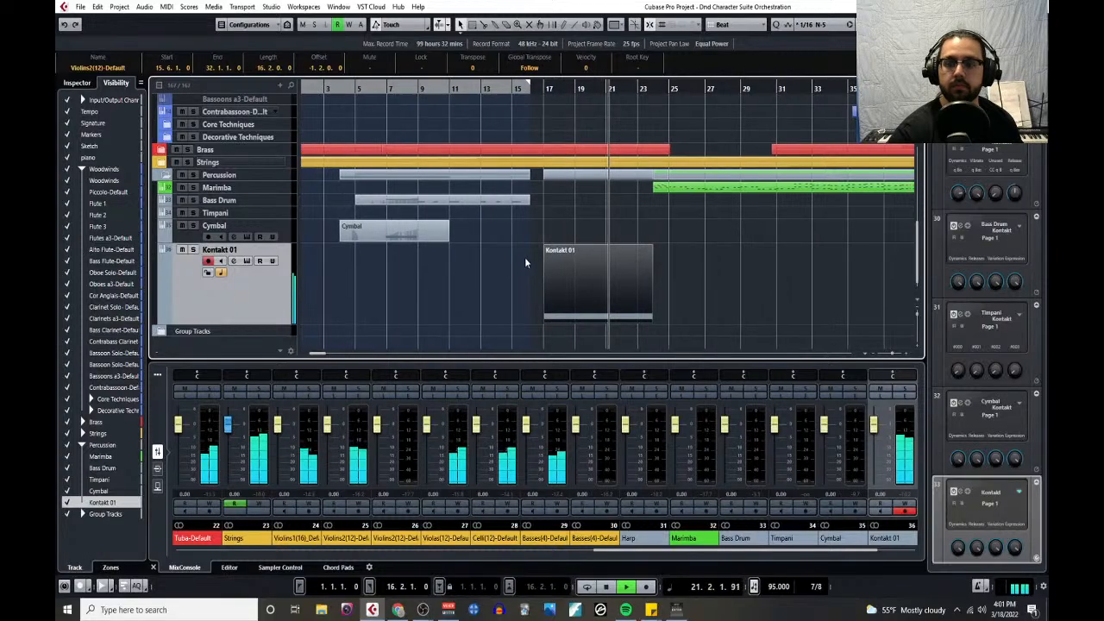
pyautogui.press('space')
pyautogui.click(167, 7)
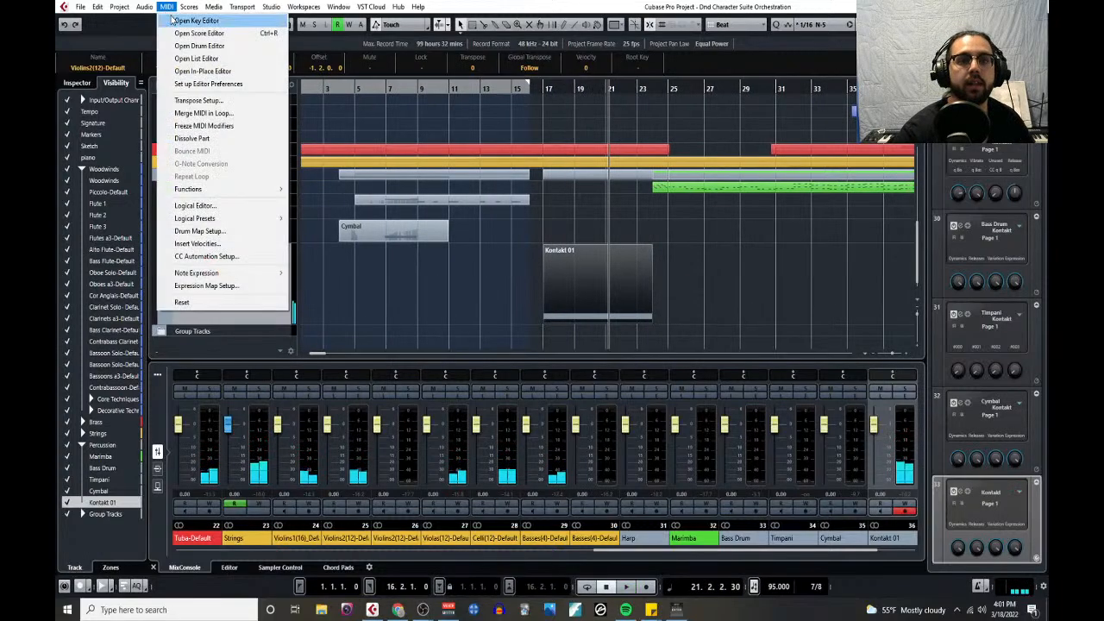
pyautogui.click(216, 52)
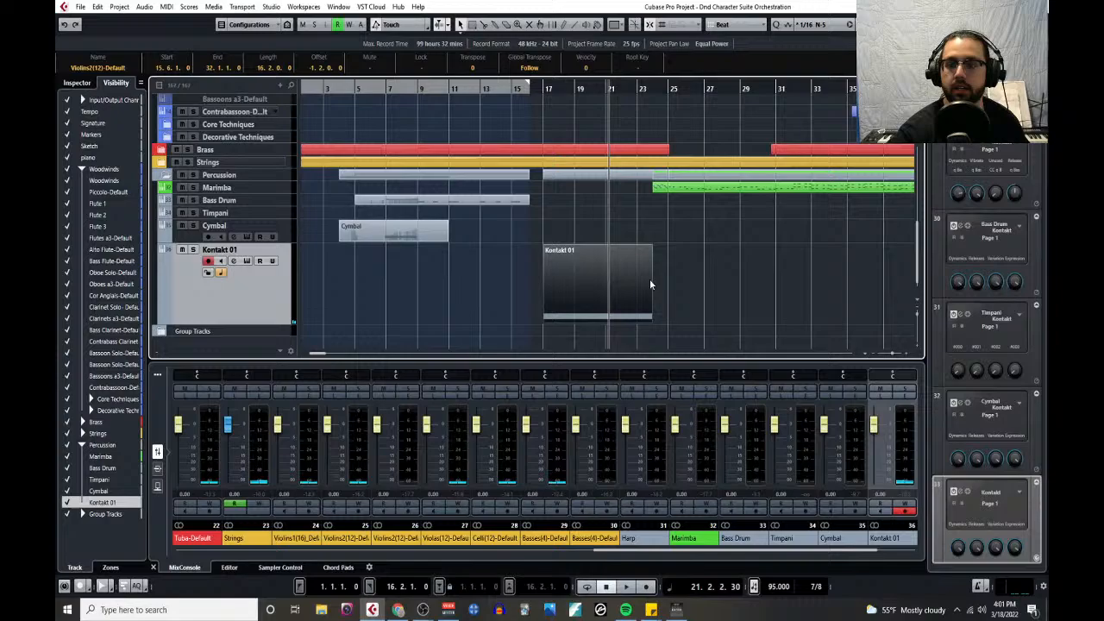
pyautogui.scroll(-1, 651, 285)
# - Open the Kontakt 01 part in the Key Editor and examine the accented C2 sixteenths at the start of bar 17
pyautogui.click(587, 264)
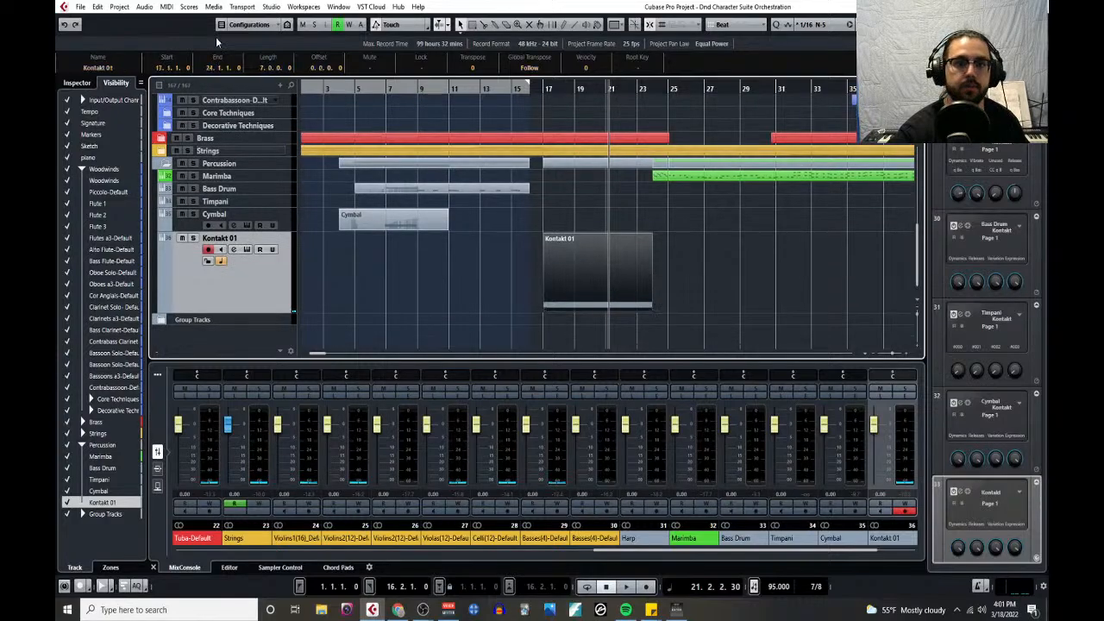
pyautogui.click(167, 7)
pyautogui.click(186, 27)
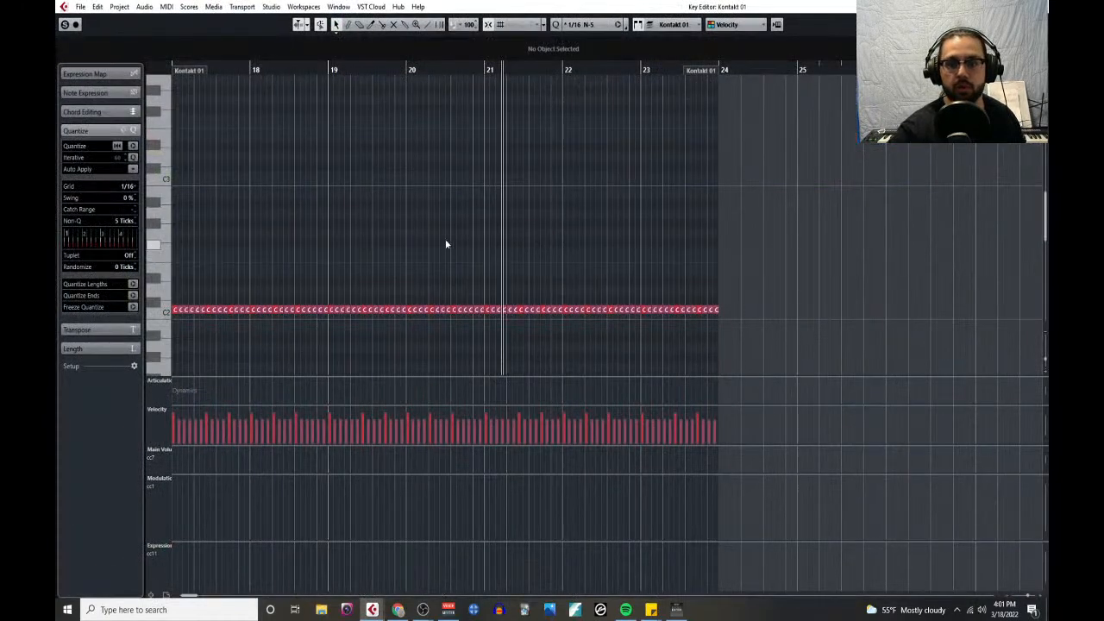
pyautogui.hscroll(-2, 337, 264)
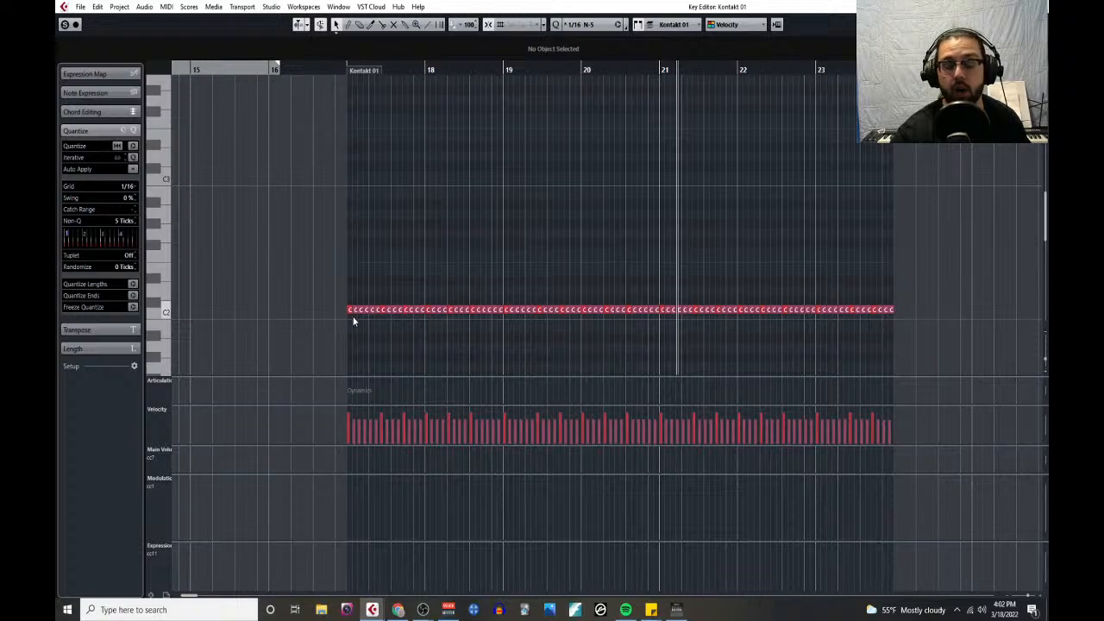
pyautogui.scroll(10, 353, 321)
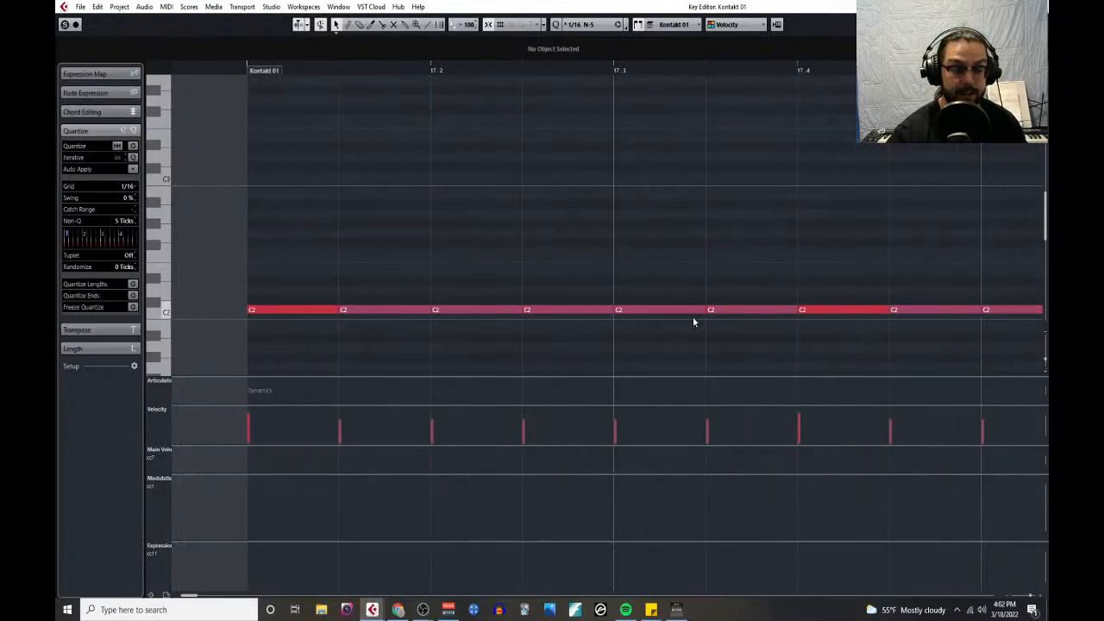
# - Select all C2 notes in bars 17–23 and apply the Logical Editor preset Velocity 6% Variability to them
pyautogui.scroll(-8, 692, 317)
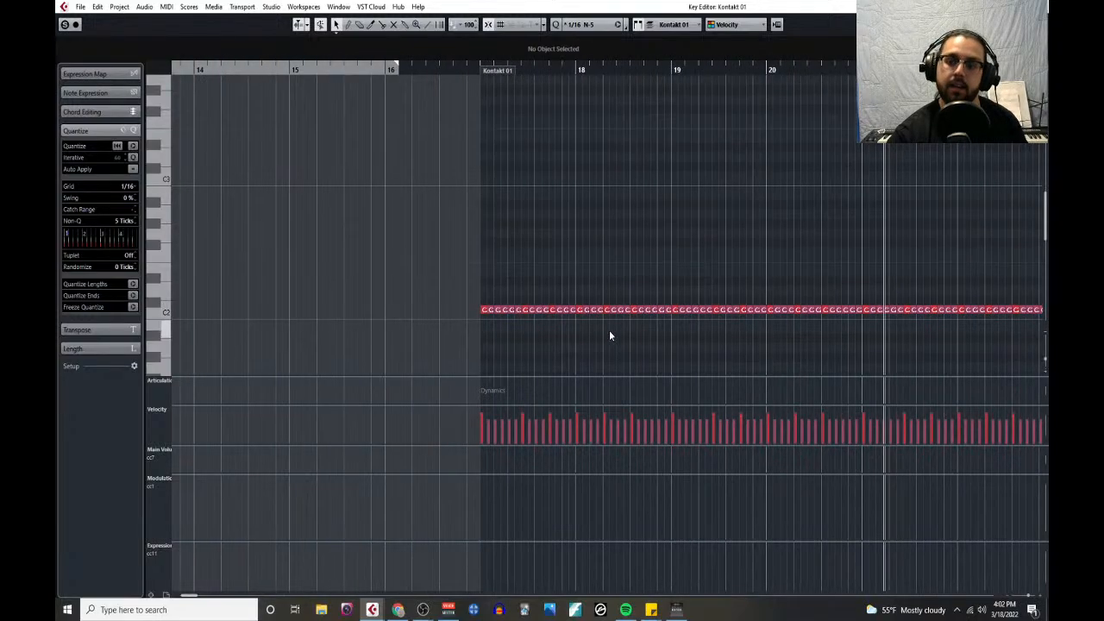
pyautogui.scroll(-3, 606, 331)
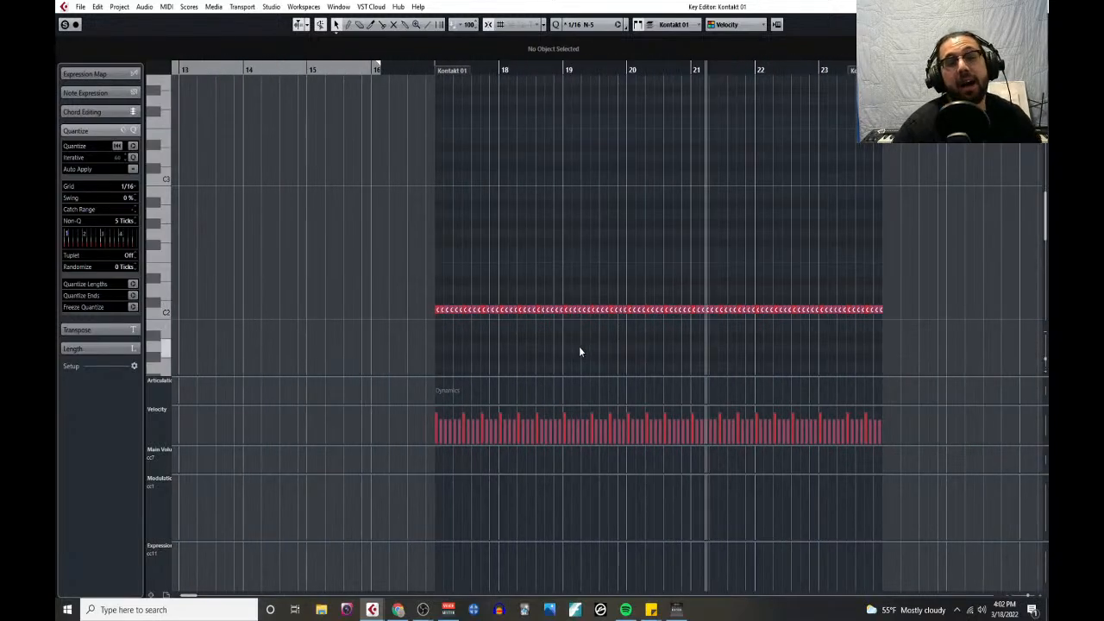
pyautogui.moveTo(430, 298); pyautogui.dragTo(918, 329)
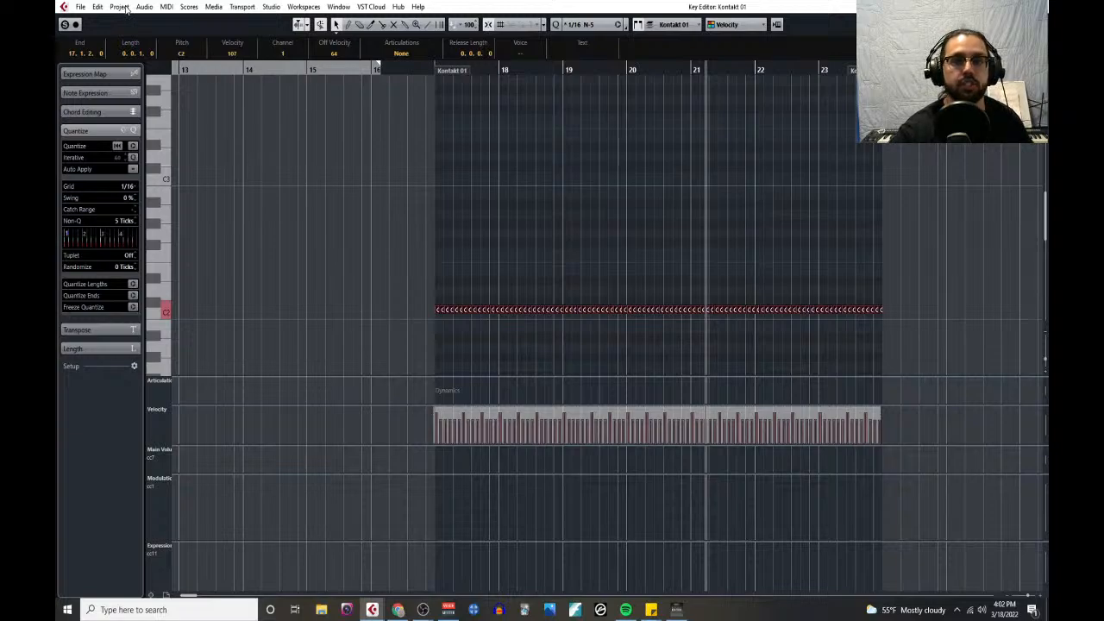
pyautogui.click(171, 8)
pyautogui.click(232, 207)
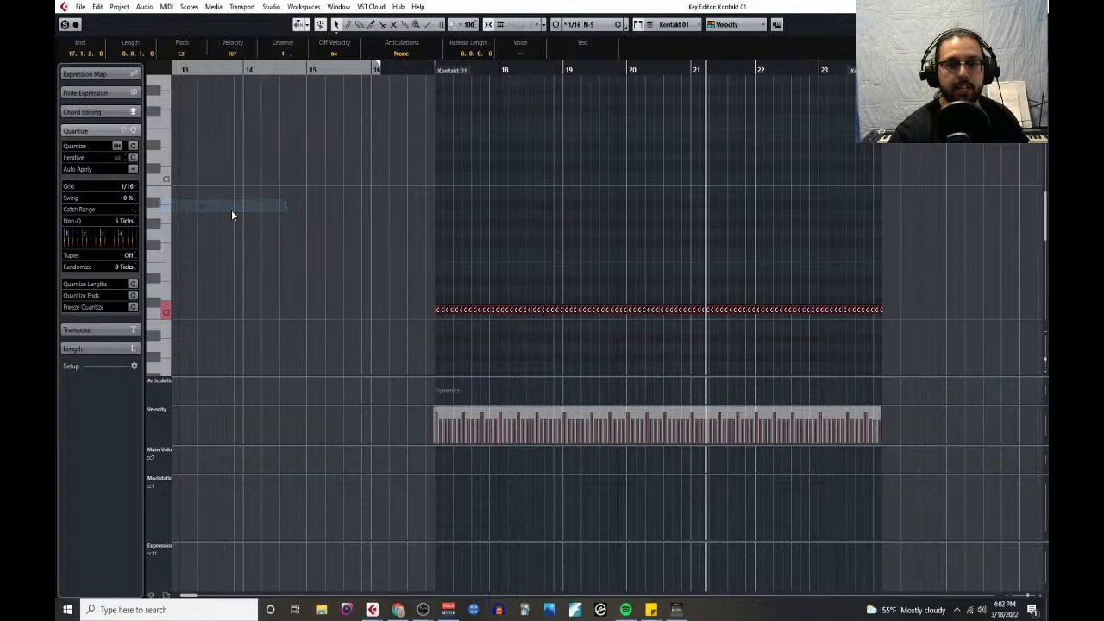
pyautogui.moveTo(479, 166); pyautogui.dragTo(526, 159)
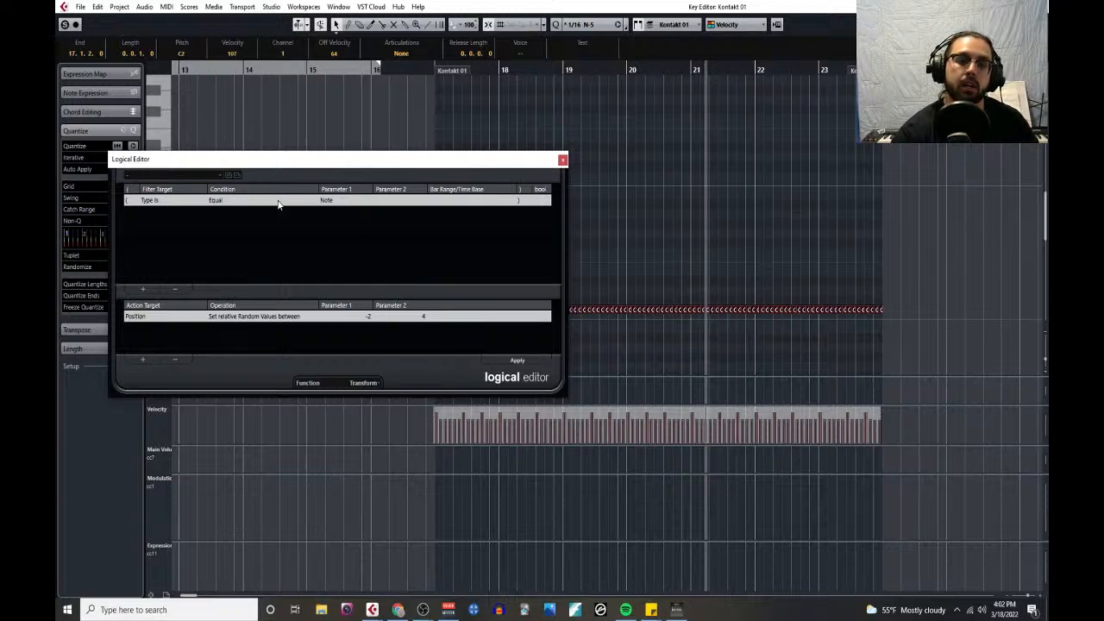
pyautogui.click(219, 175)
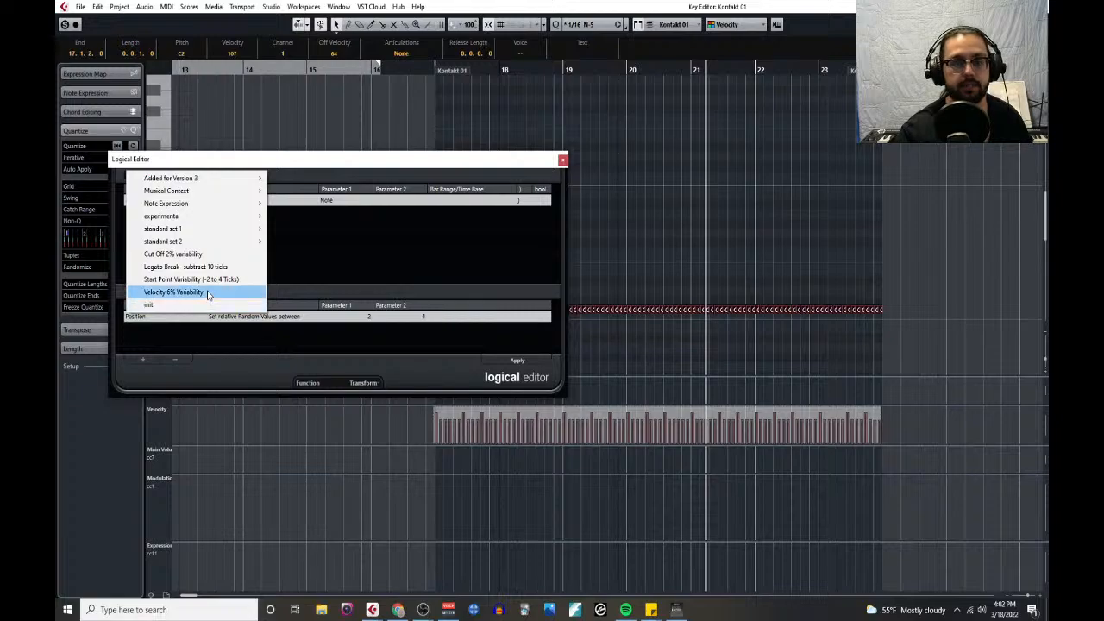
pyautogui.click(207, 294)
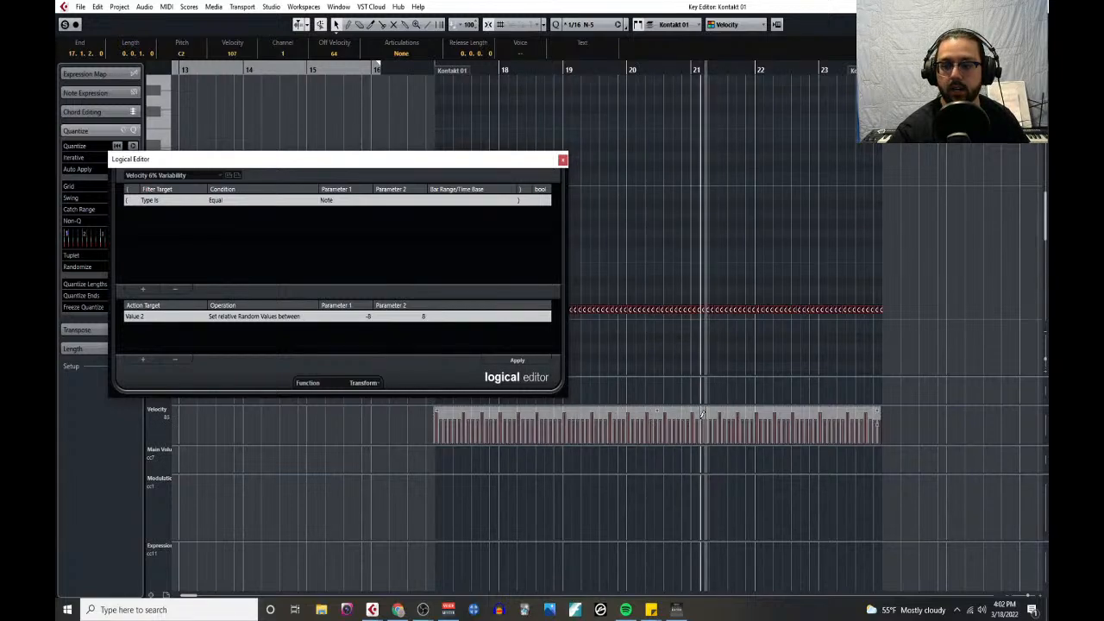
pyautogui.click(537, 363)
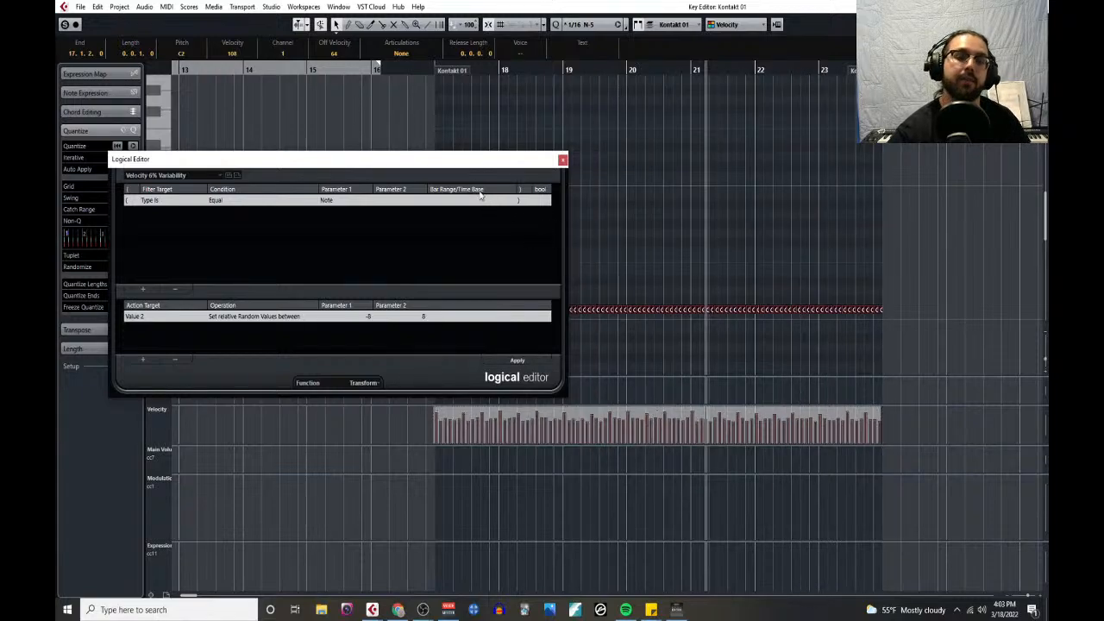
# - Shorten all selected notes with the Logical Editor preset Legato Break- subtract 10 ticks
pyautogui.click(220, 178)
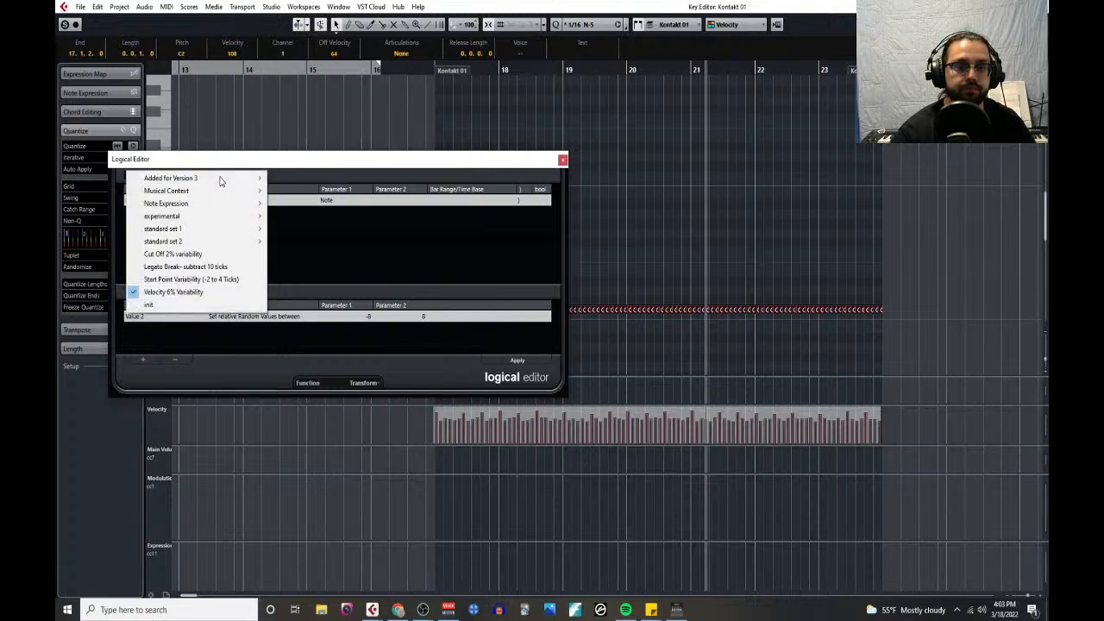
pyautogui.click(236, 267)
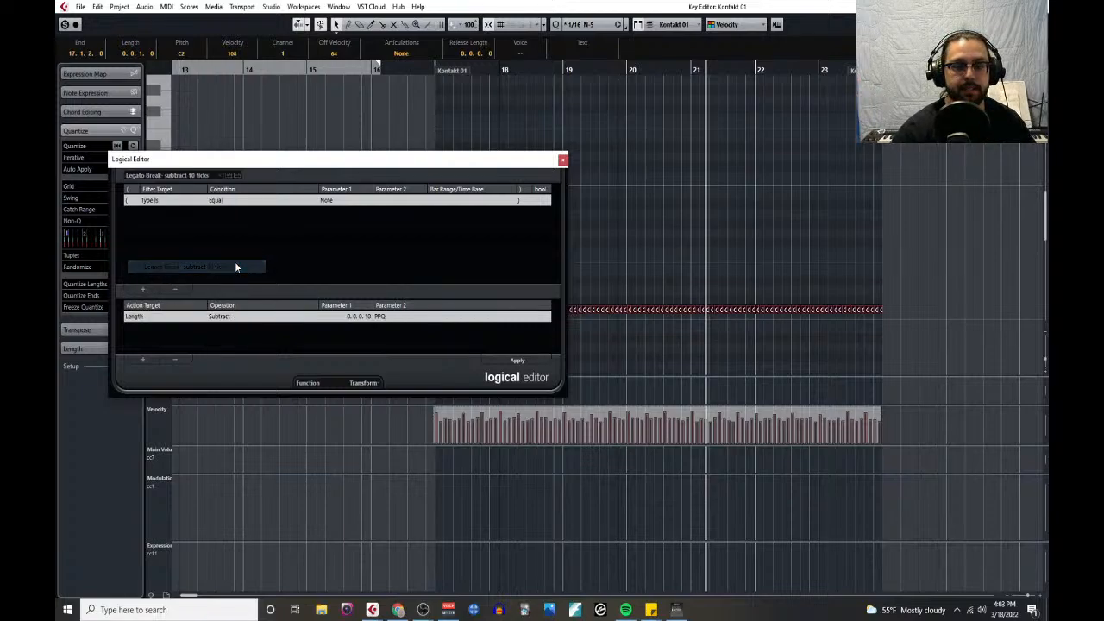
pyautogui.click(517, 362)
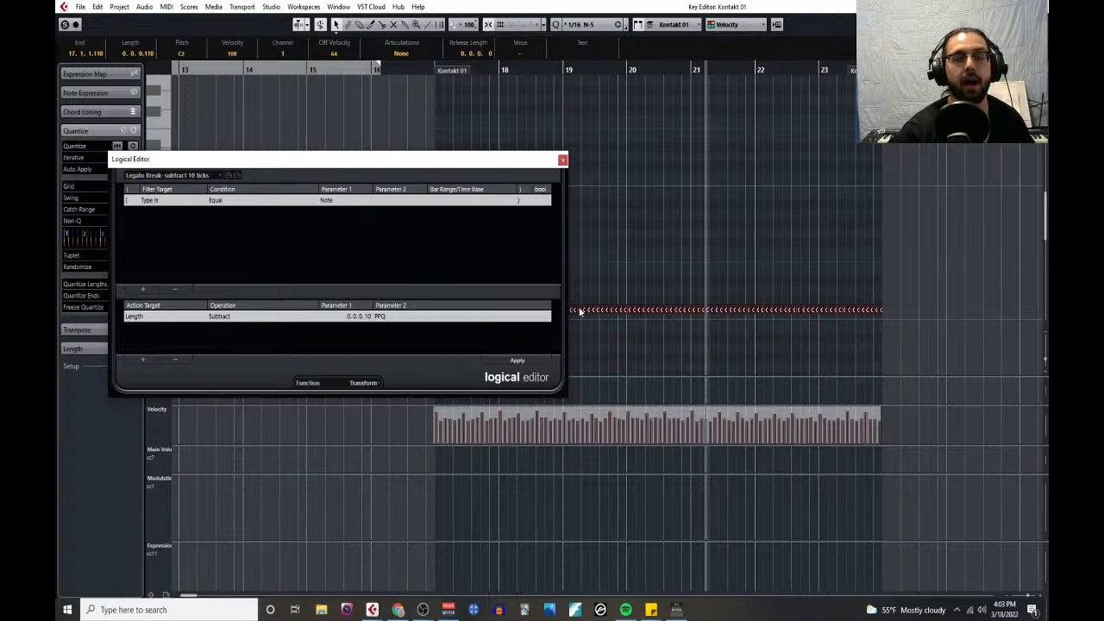
# - Randomize the selected notes' positions with the preset Start Point Variability (-2 to 4 Ticks), and close the Logical Editor
pyautogui.click(221, 175)
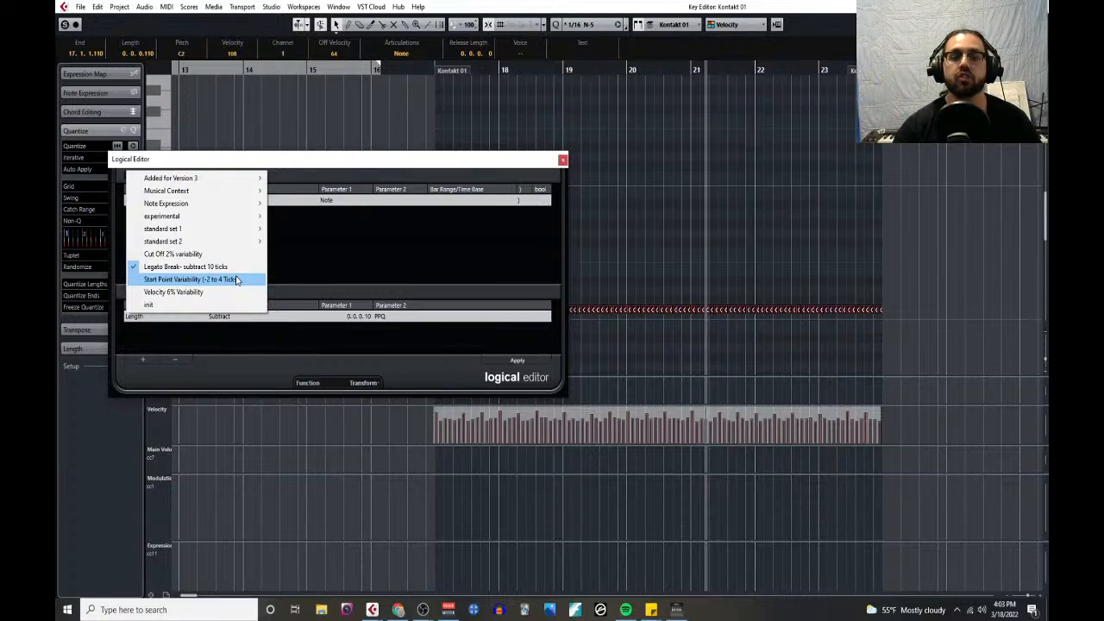
pyautogui.click(259, 280)
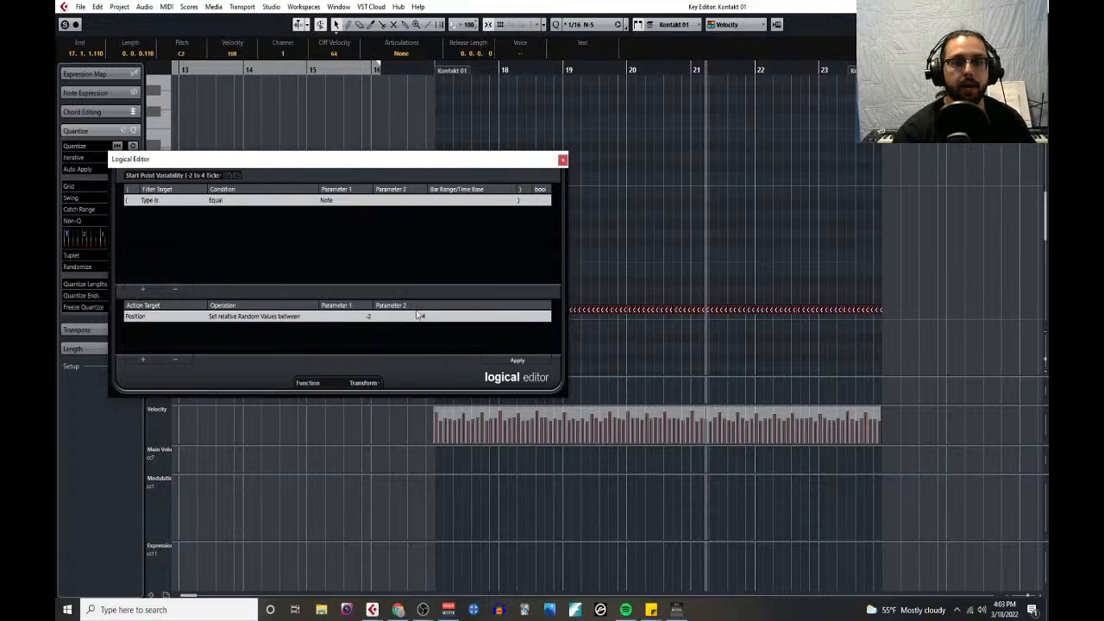
pyautogui.click(516, 360)
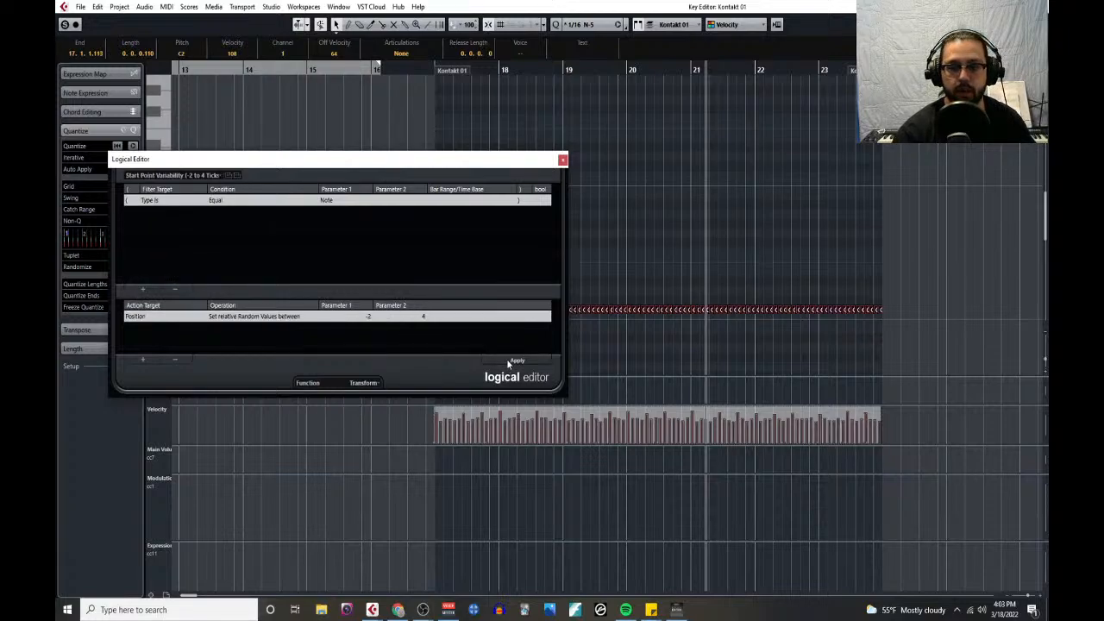
pyautogui.click(562, 160)
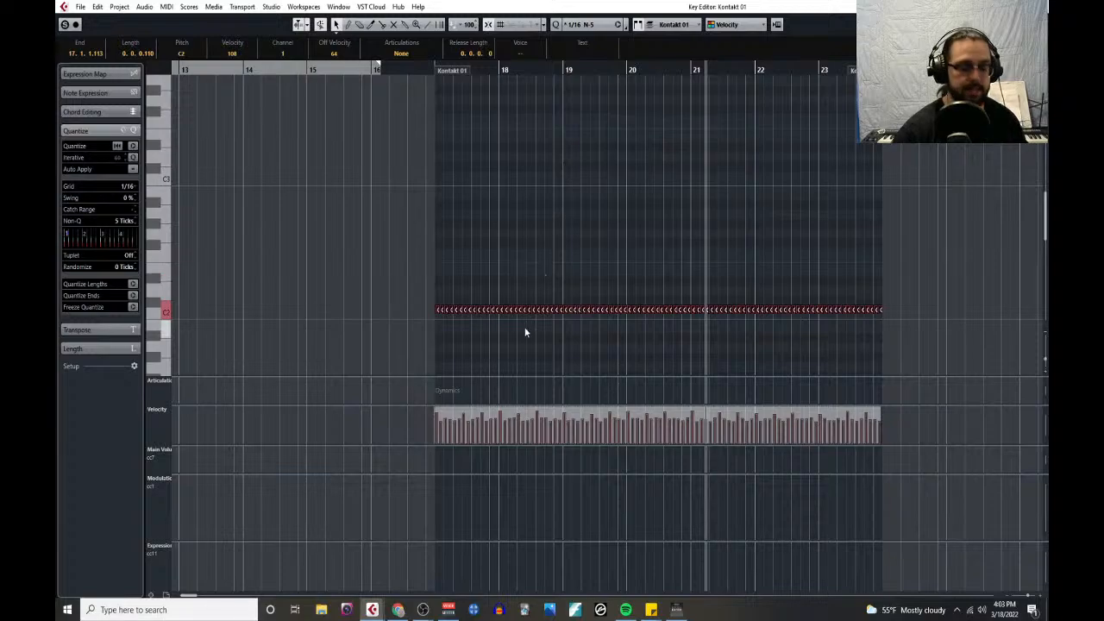
# - Examine the start offsets and gaps of the C2 notes around bar 18, and close the Key Editor
pyautogui.scroll(2, 504, 358)
pyautogui.scroll(5, 506, 350)
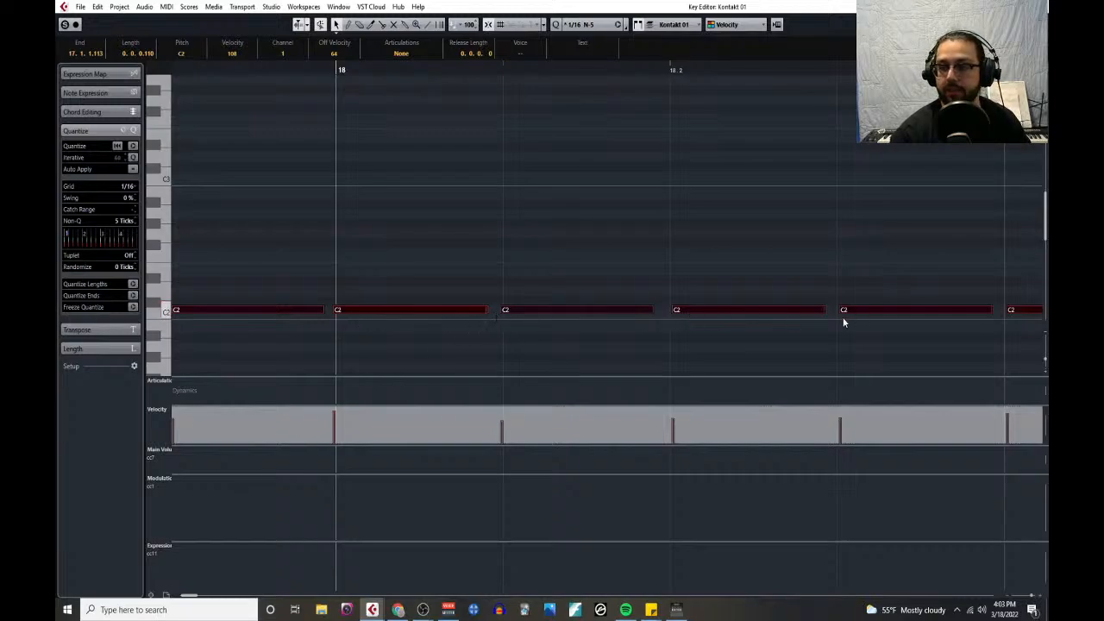
pyautogui.scroll(-5, 633, 296)
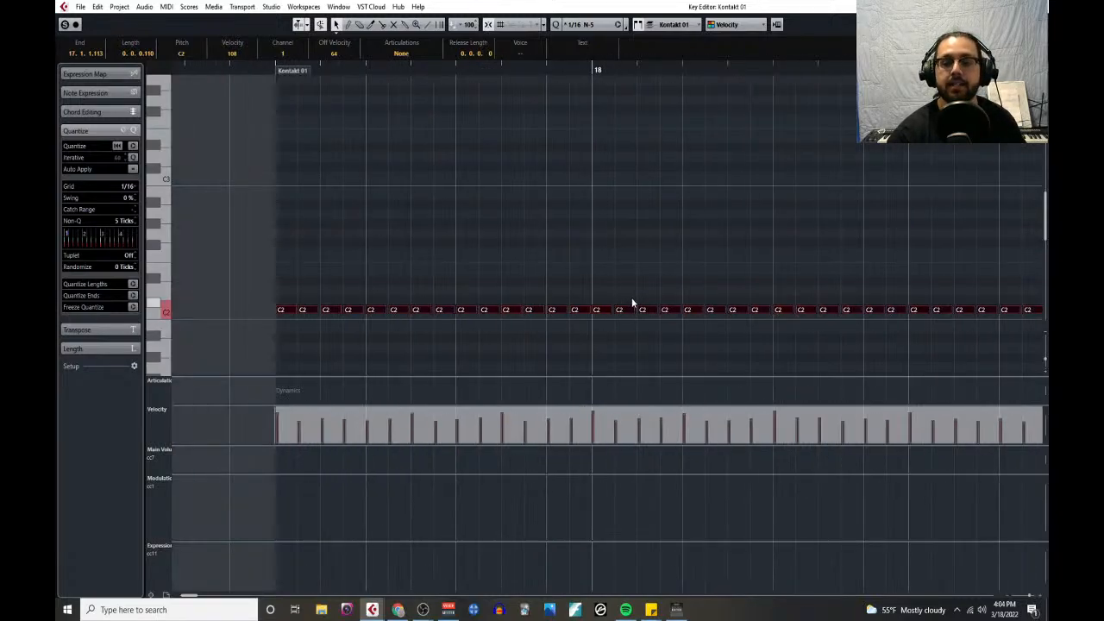
pyautogui.scroll(-8, 633, 301)
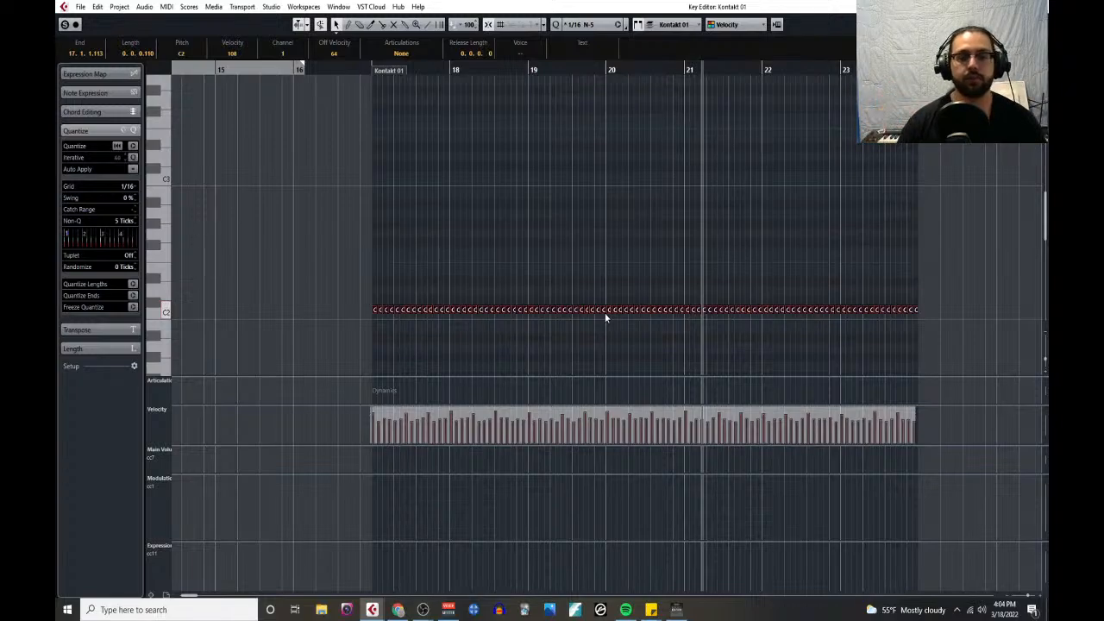
pyautogui.click(1038, 7)
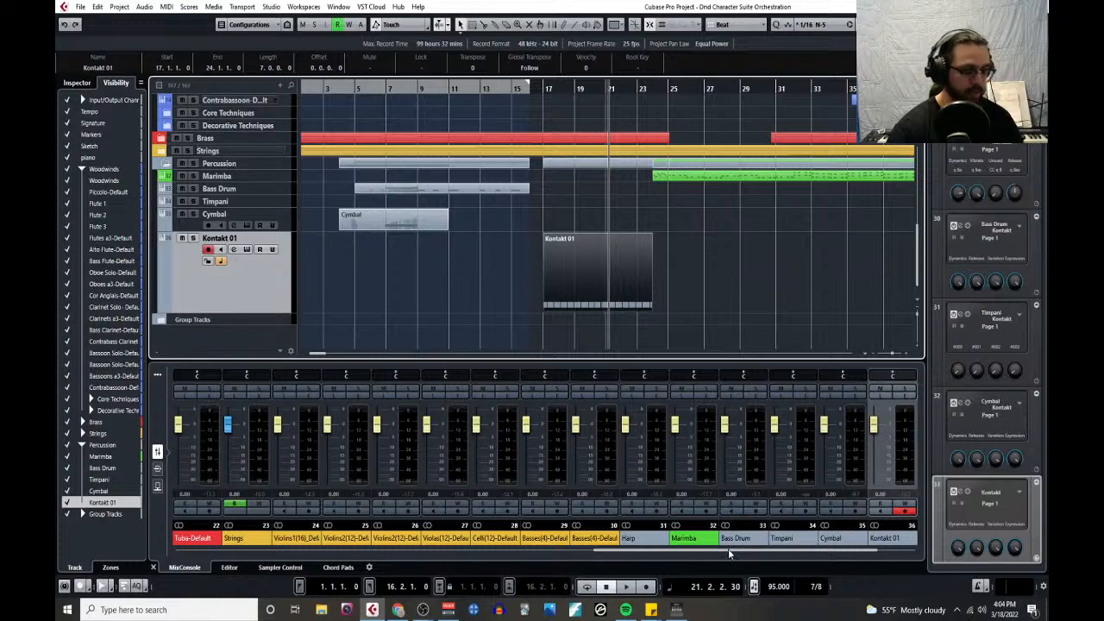
# - Show the floating transport and play the arrangement from just before bar 17
pyautogui.press('F2')
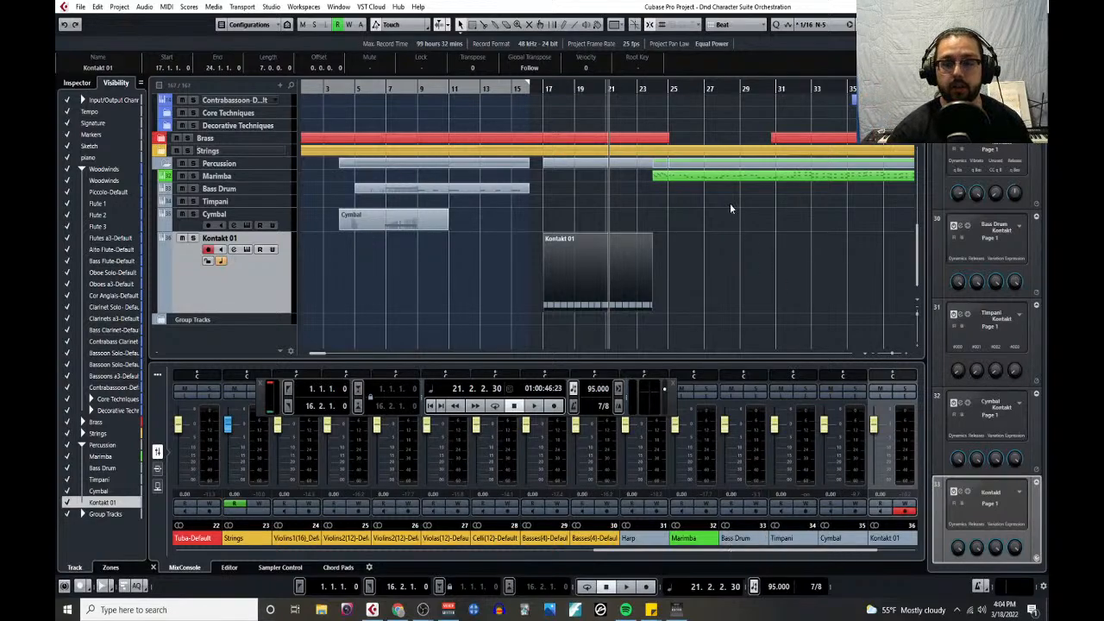
pyautogui.click(542, 89)
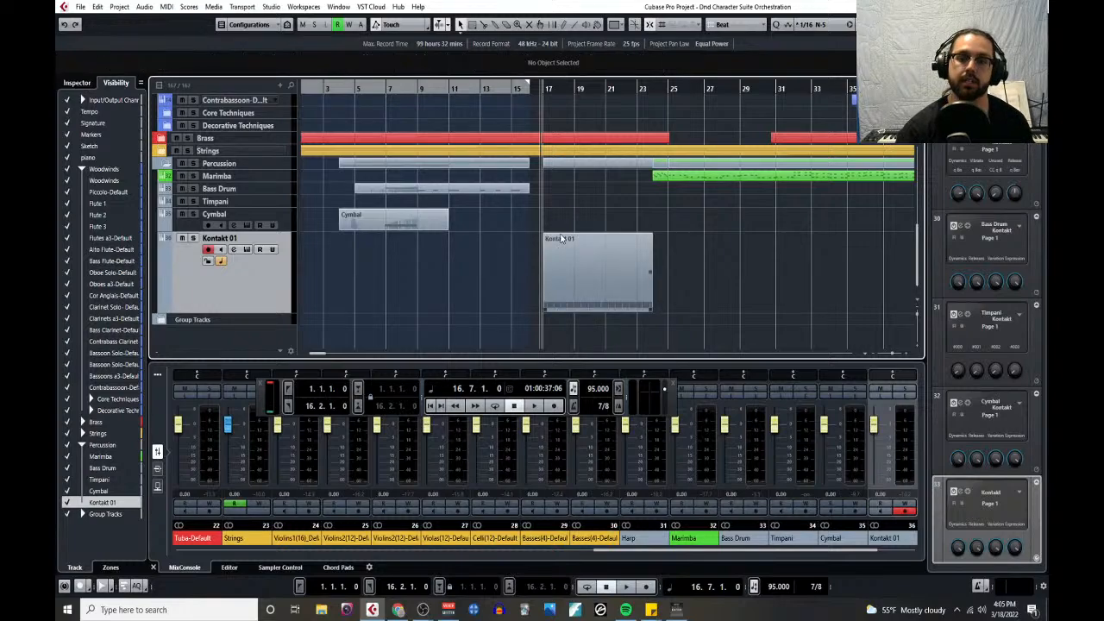
pyautogui.press('space')
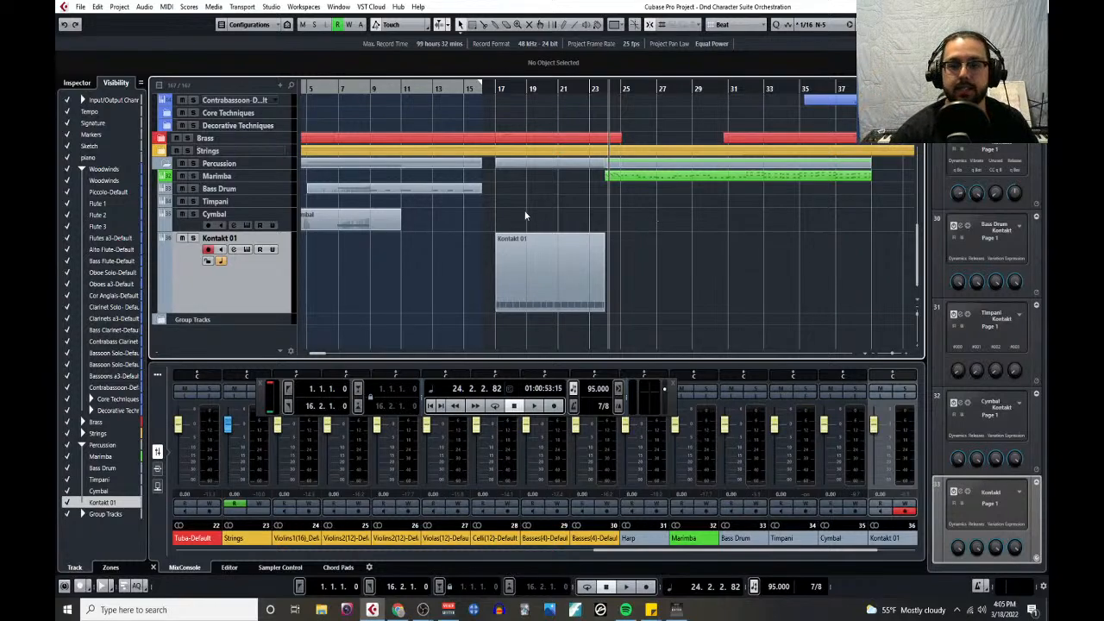
# - Expand the Brass folder and play from bar 9 with the Horn Solo 1 and Brass tracks soloed
pyautogui.scroll(3, 551, 168)
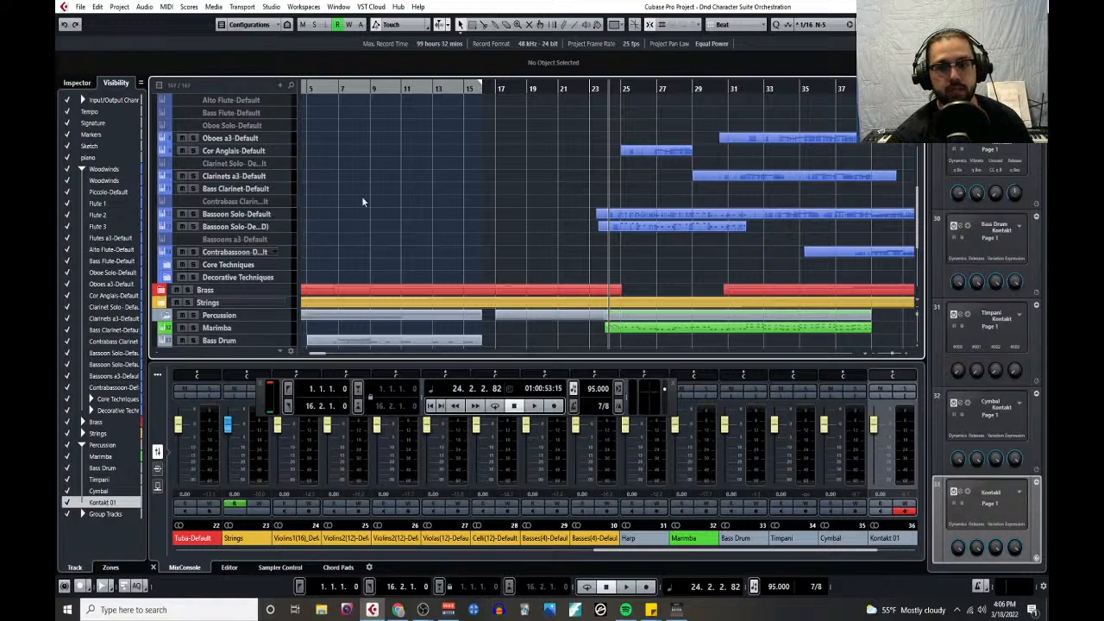
pyautogui.scroll(5, 421, 232)
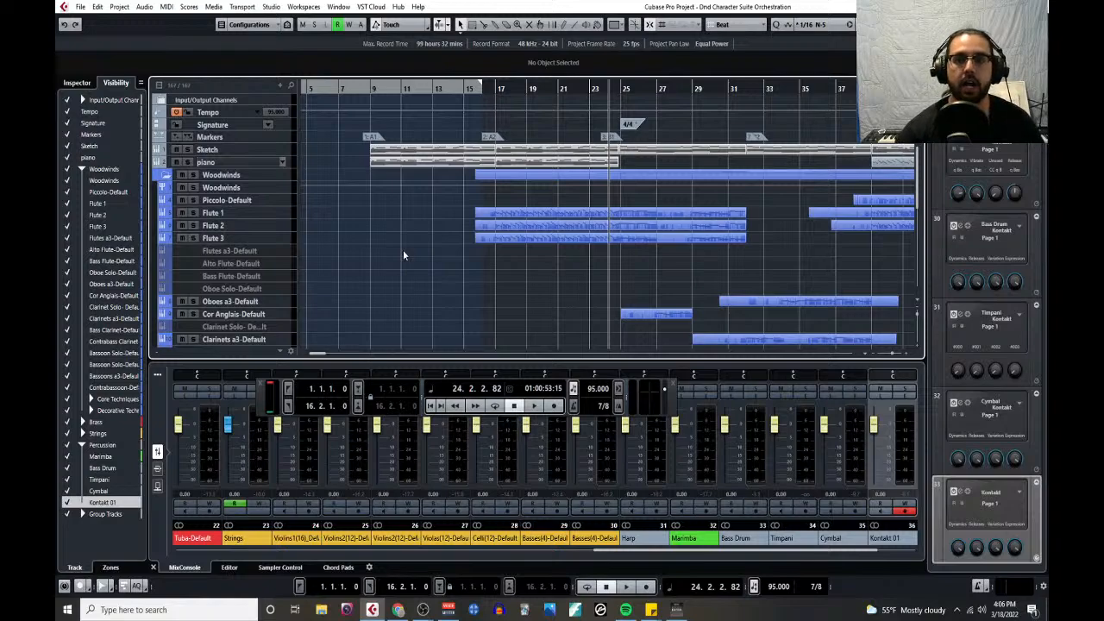
pyautogui.keyDown('ctrl'); pyautogui.scroll(3, 410, 200); pyautogui.keyUp('ctrl')
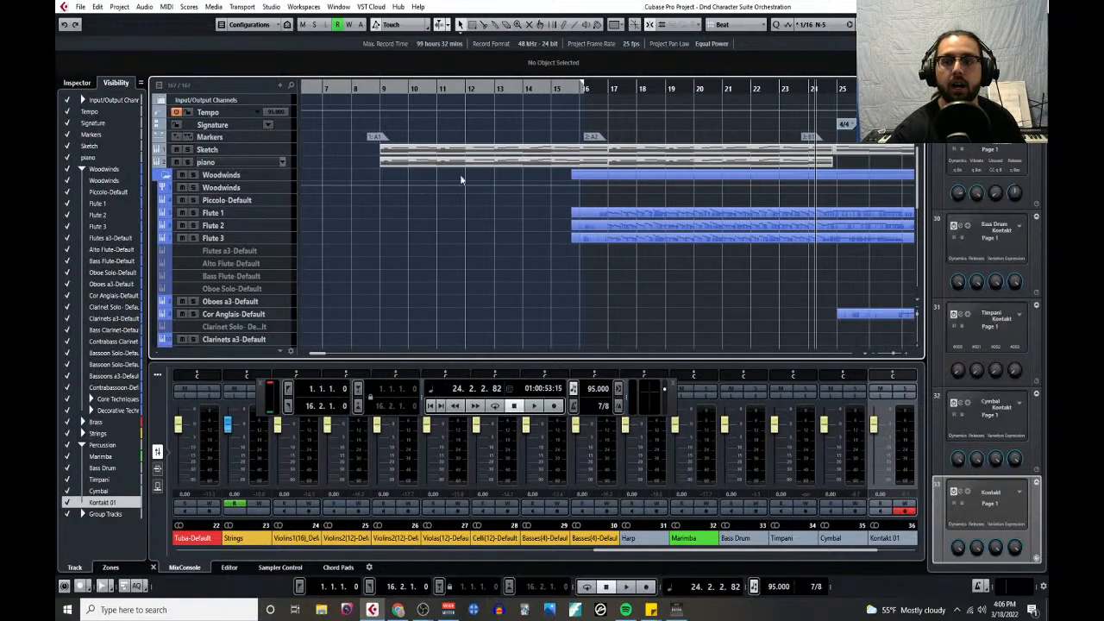
pyautogui.click(383, 87)
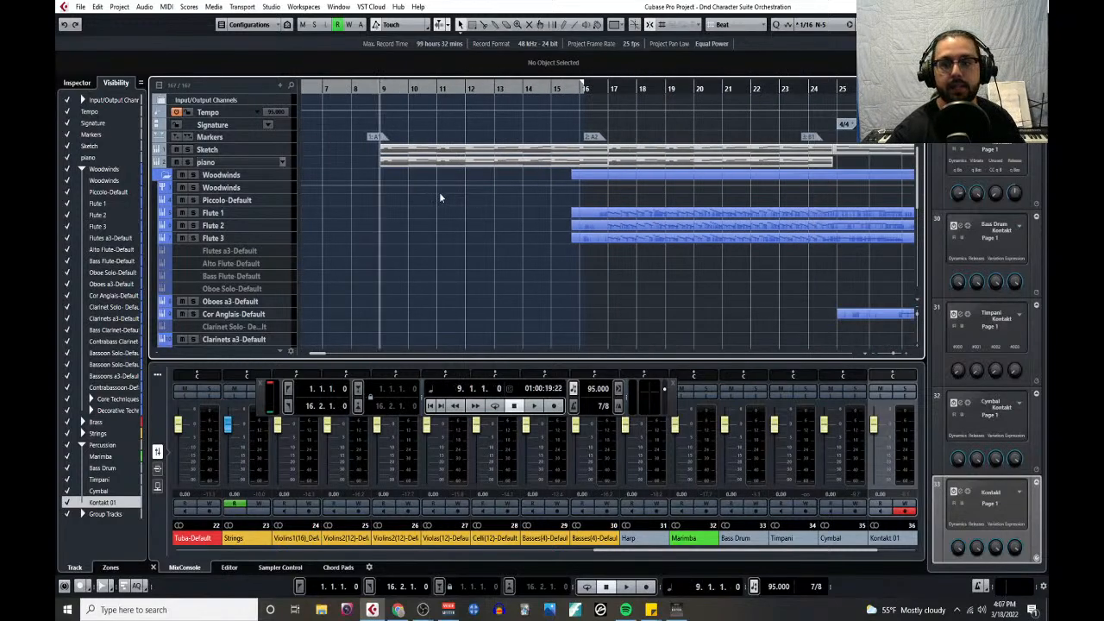
pyautogui.scroll(-5, 440, 200)
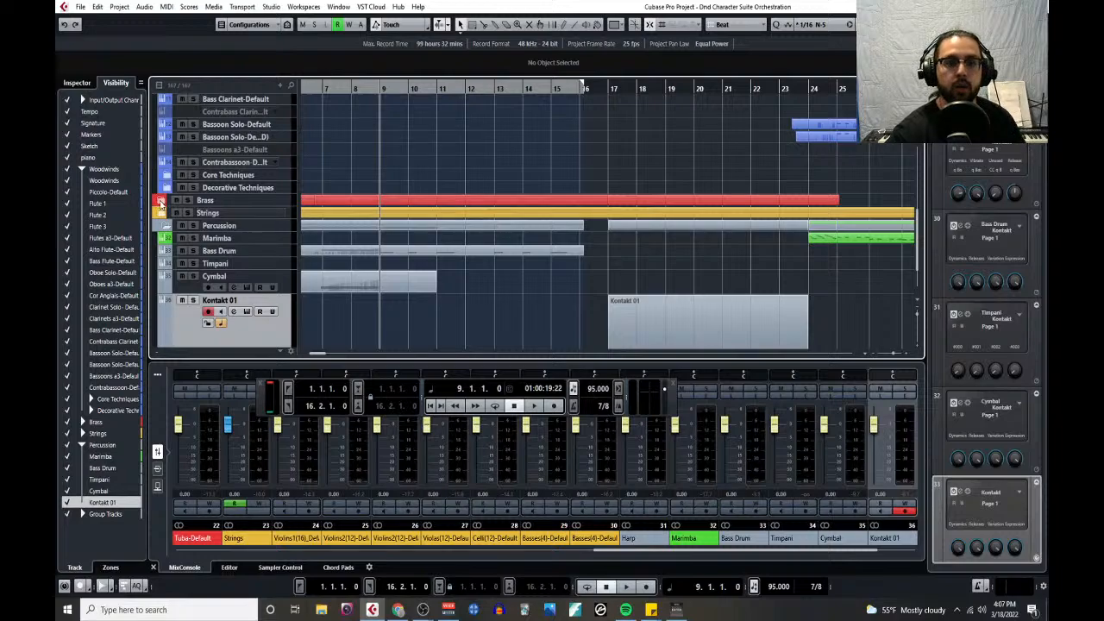
pyautogui.click(164, 202)
pyautogui.click(193, 248)
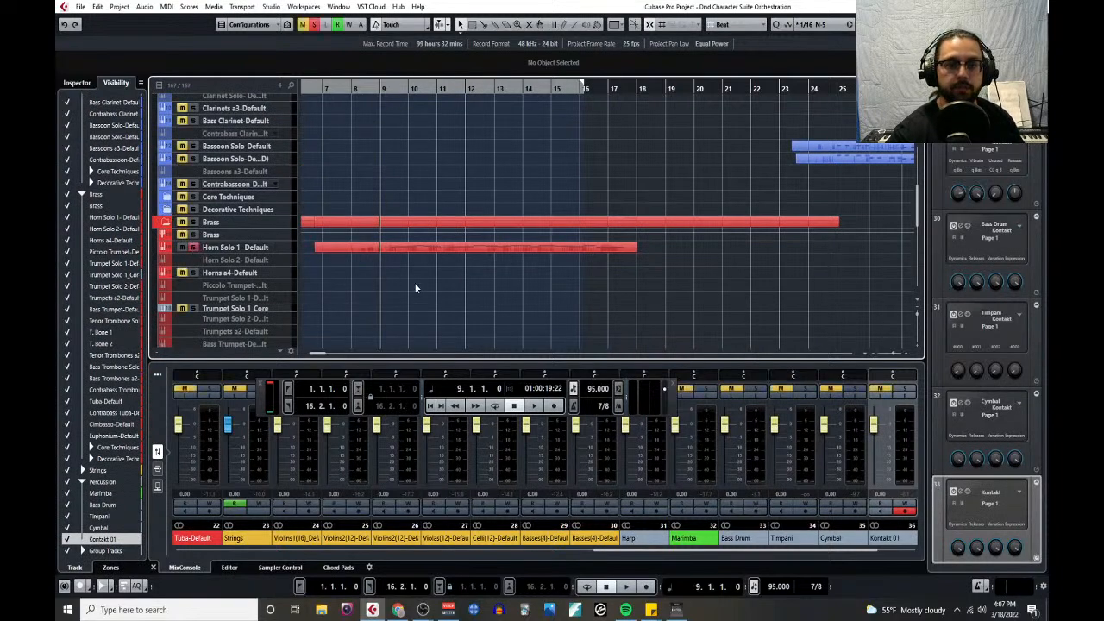
pyautogui.press('space')
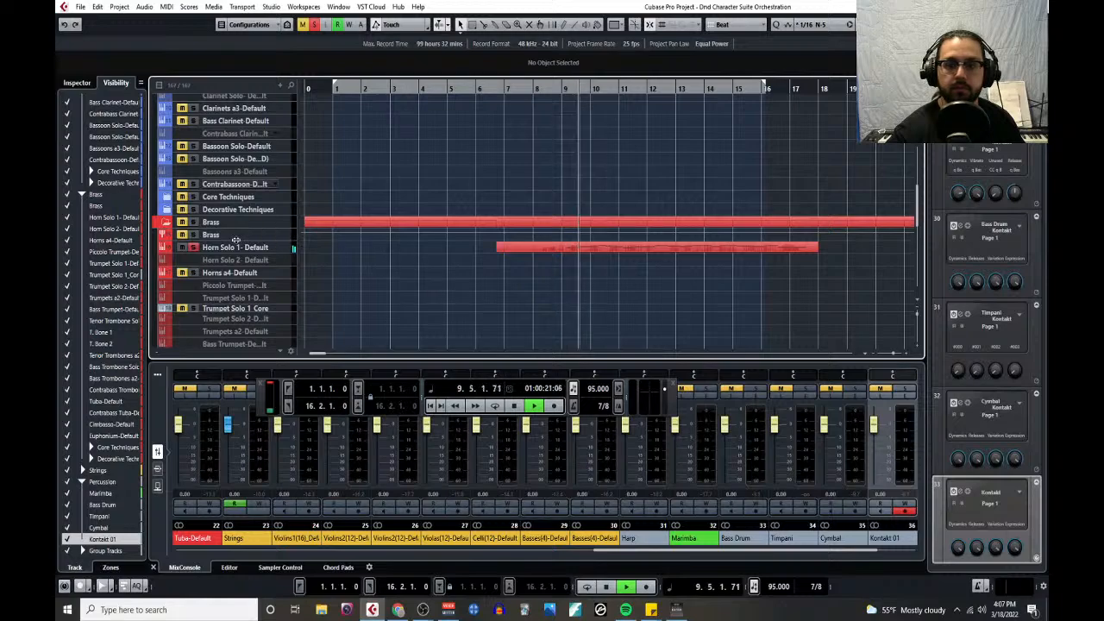
pyautogui.click(193, 234)
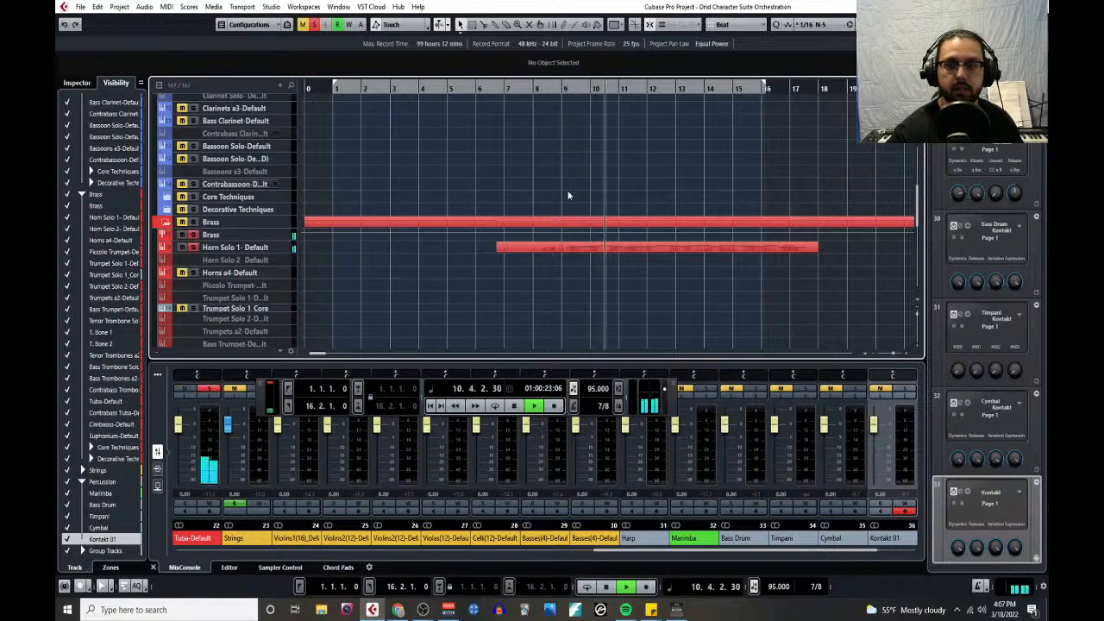
# - Replay the soloed horn and brass from the middle of bar 7, stop in bar 17, and look over the Horn Solo 1 part
pyautogui.click(526, 89)
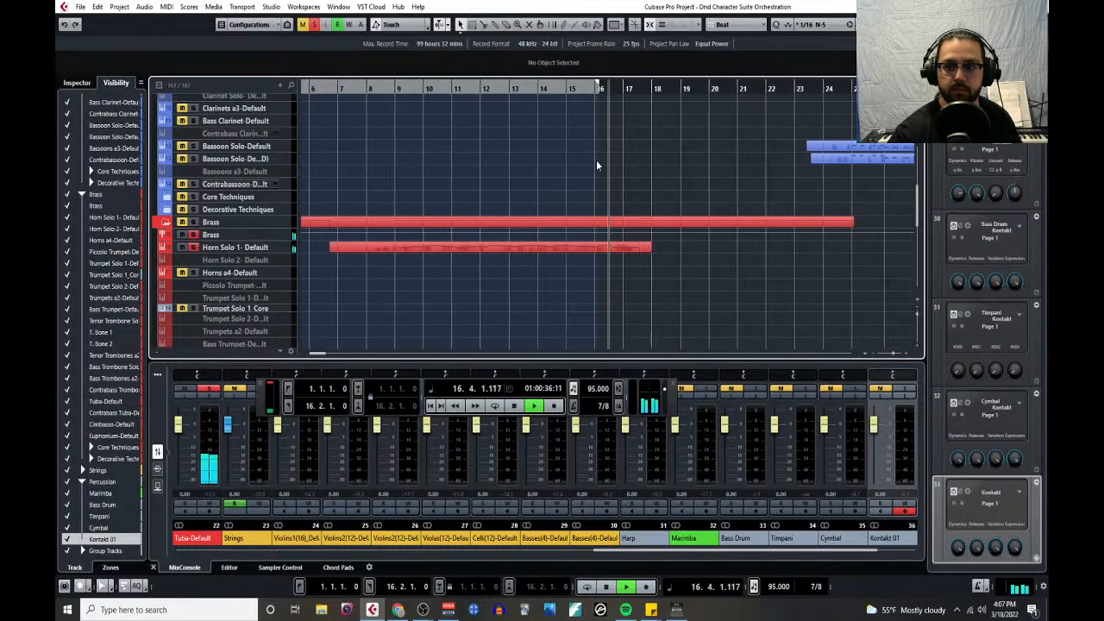
pyautogui.press('space')
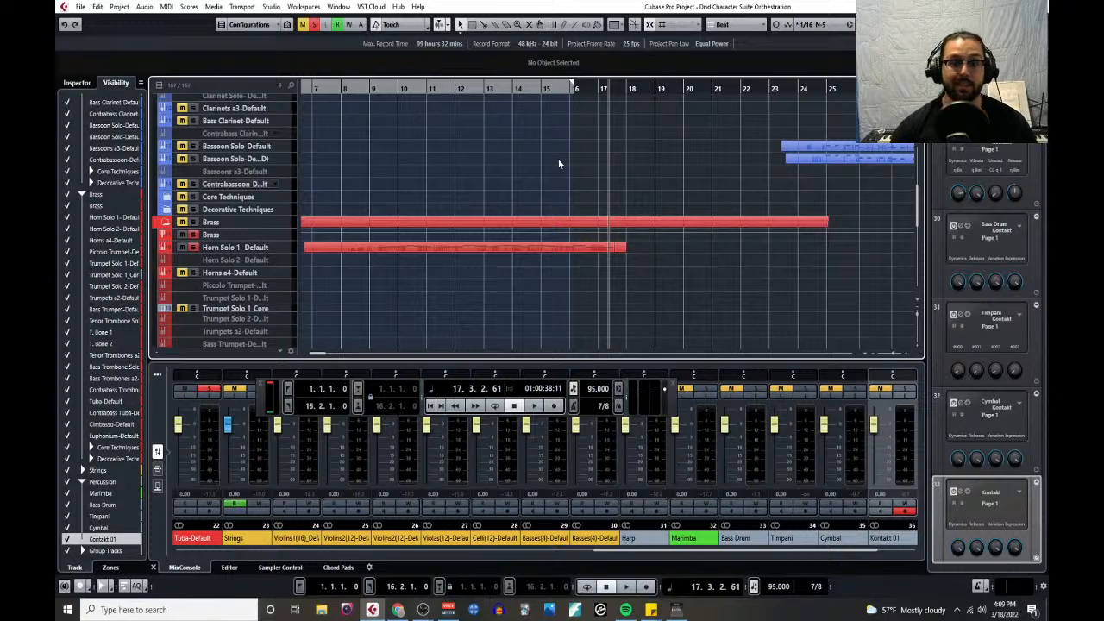
pyautogui.scroll(5, 388, 263)
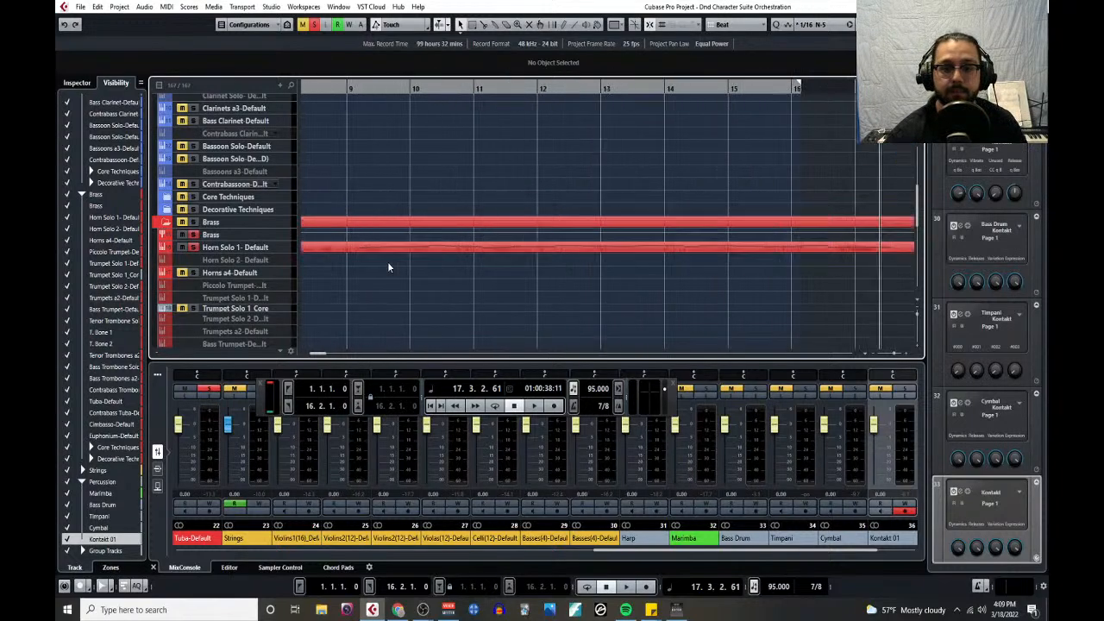
pyautogui.scroll(-1, 388, 264)
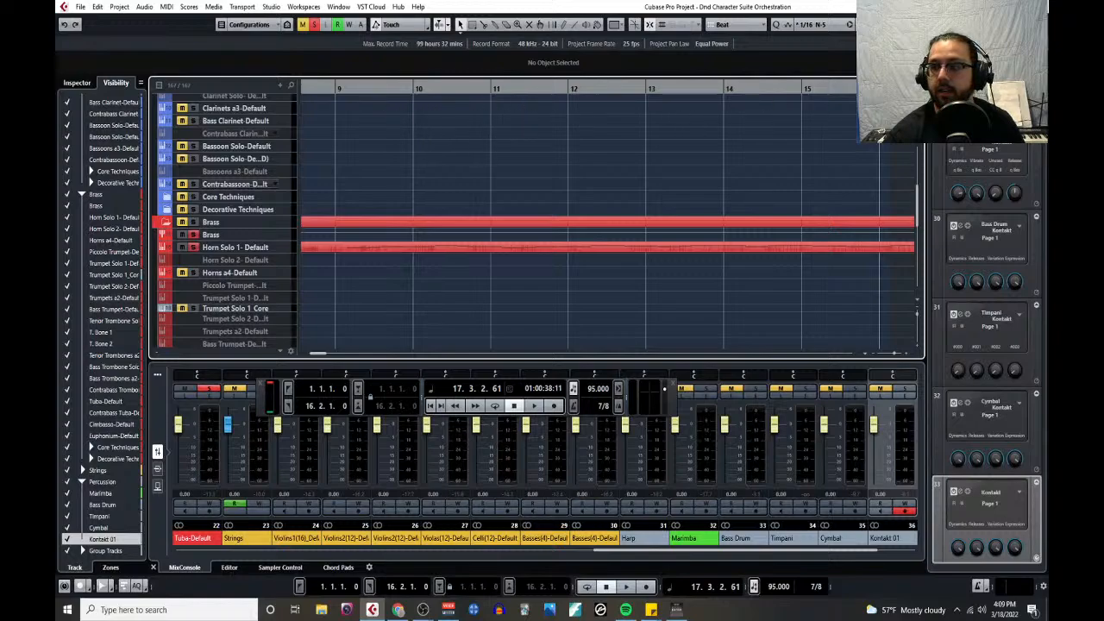
pyautogui.hscroll(2, 811, 138)
pyautogui.scroll(-1, 796, 182)
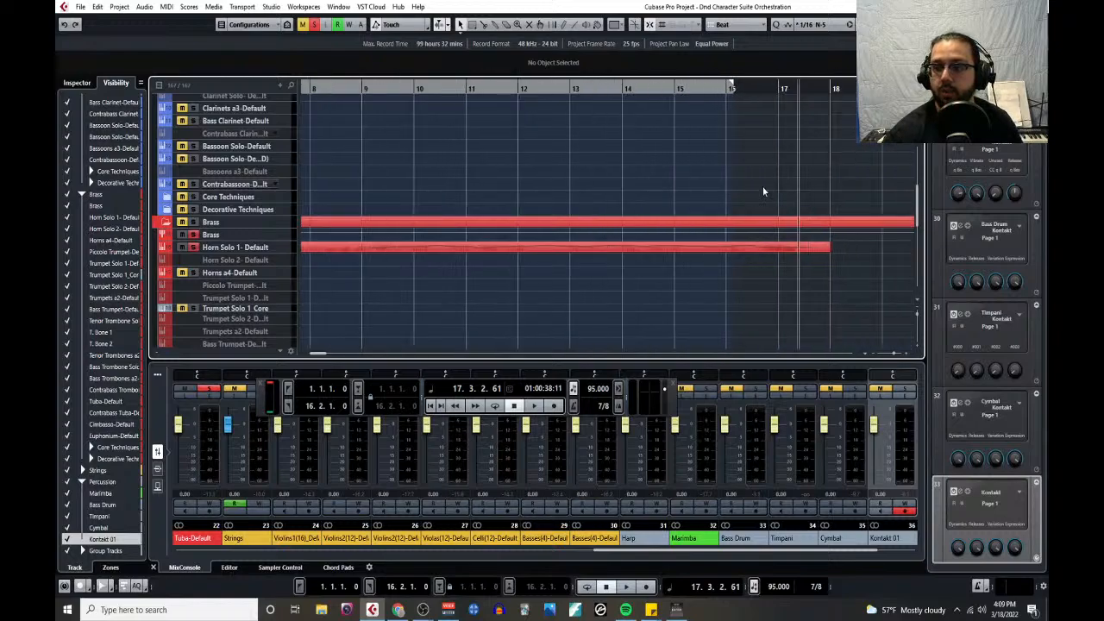
# - Return the playhead to bar 7, look over the horn and brass parts, and clear all track mutes and solos
pyautogui.scroll(-1, 745, 163)
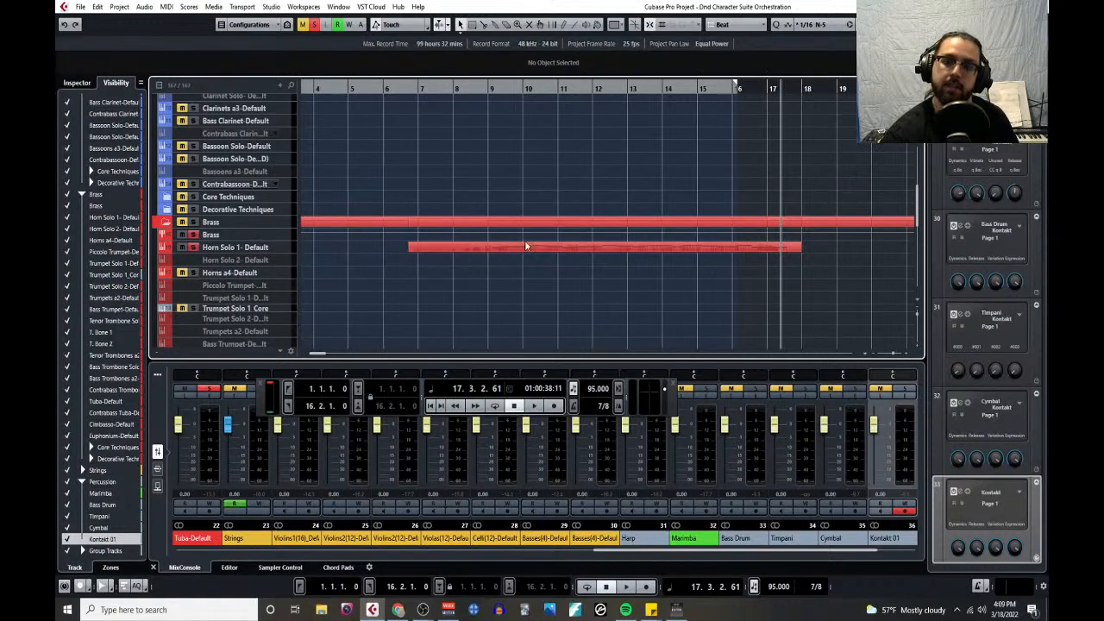
pyautogui.scroll(-3, 439, 246)
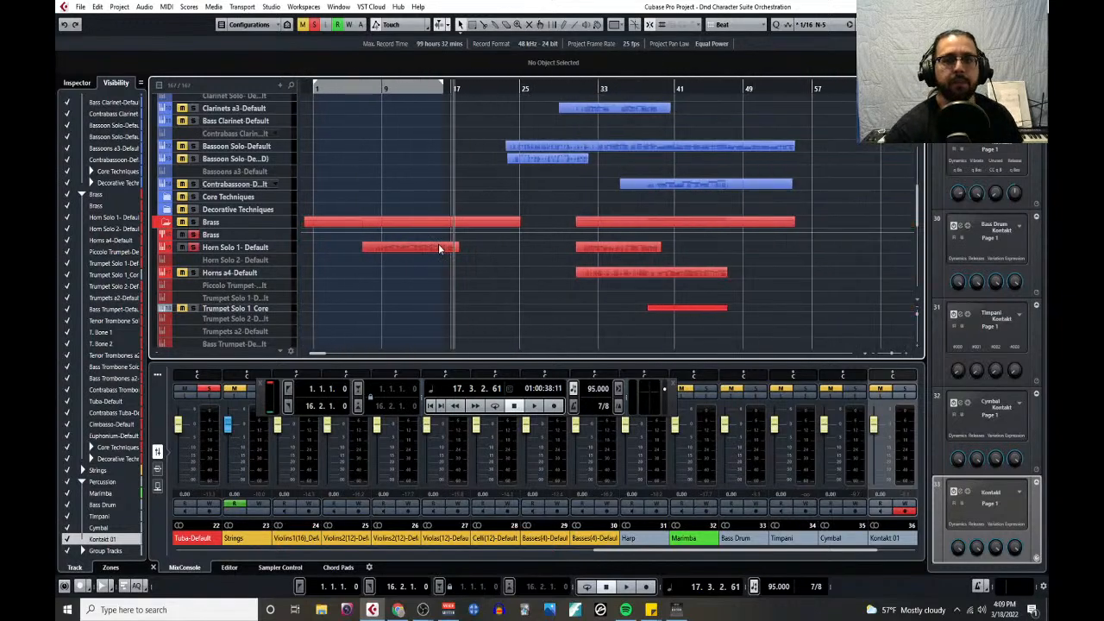
pyautogui.click(371, 88)
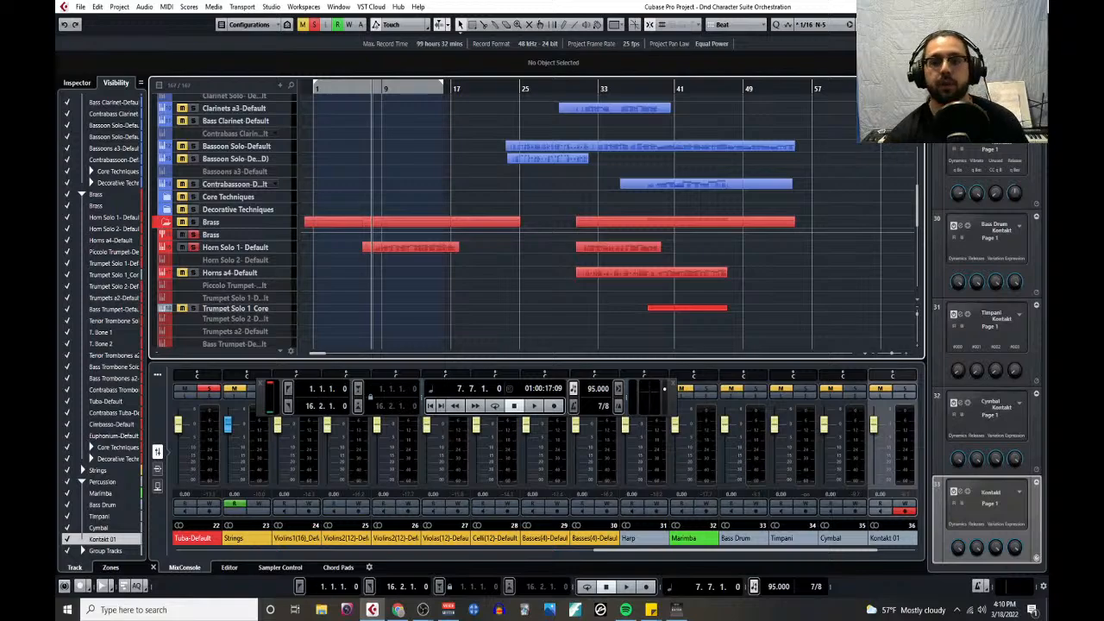
pyautogui.scroll(5, 425, 175)
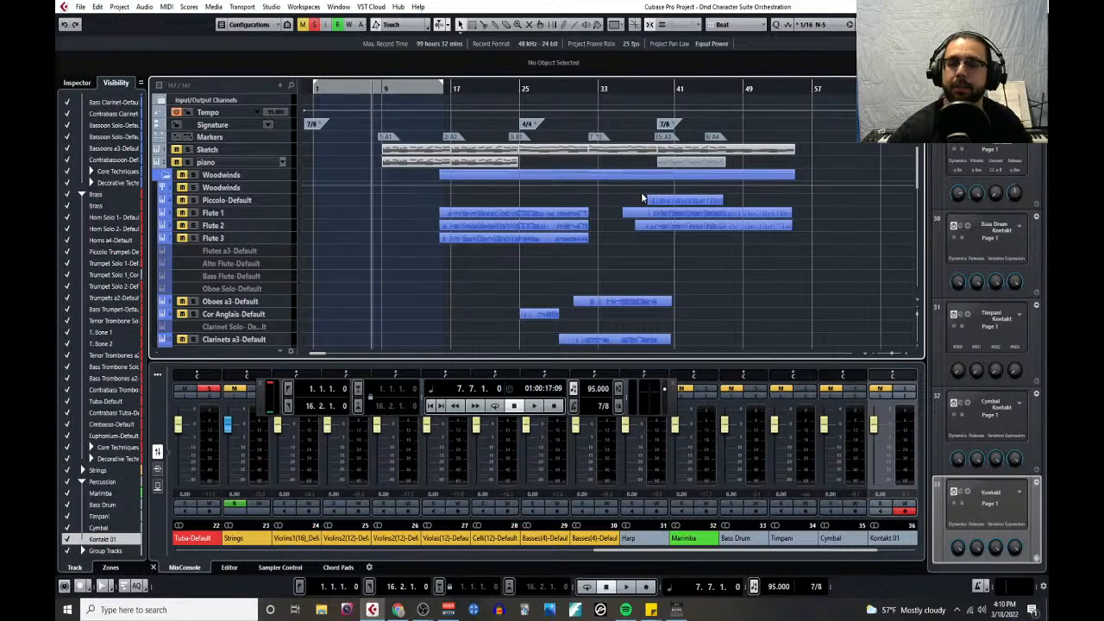
pyautogui.scroll(-5, 643, 193)
pyautogui.scroll(-1, 633, 196)
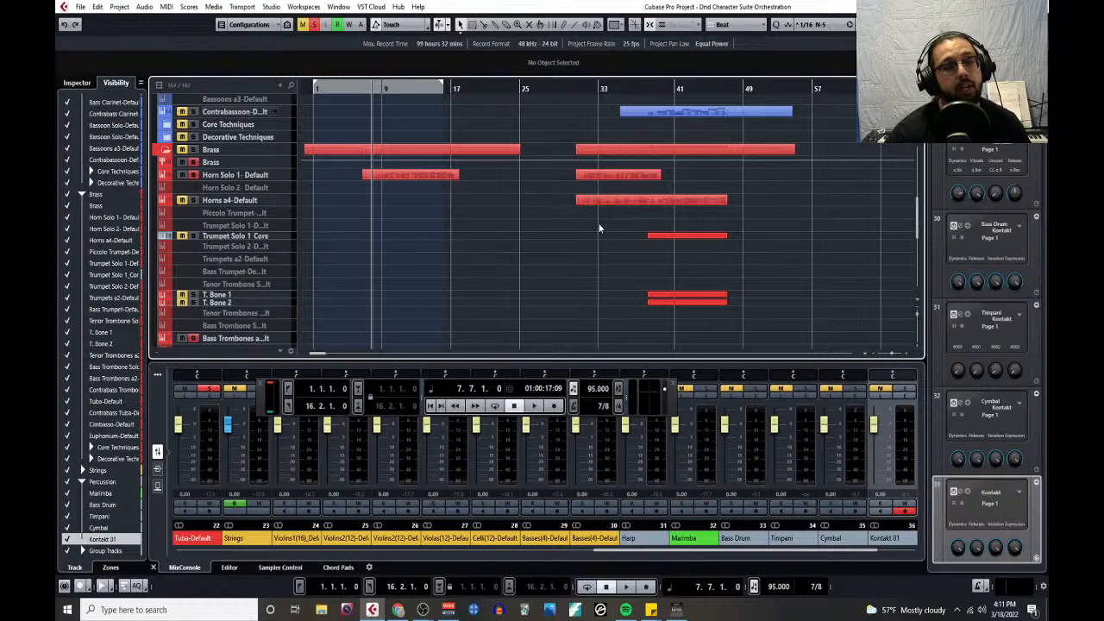
pyautogui.click(303, 24)
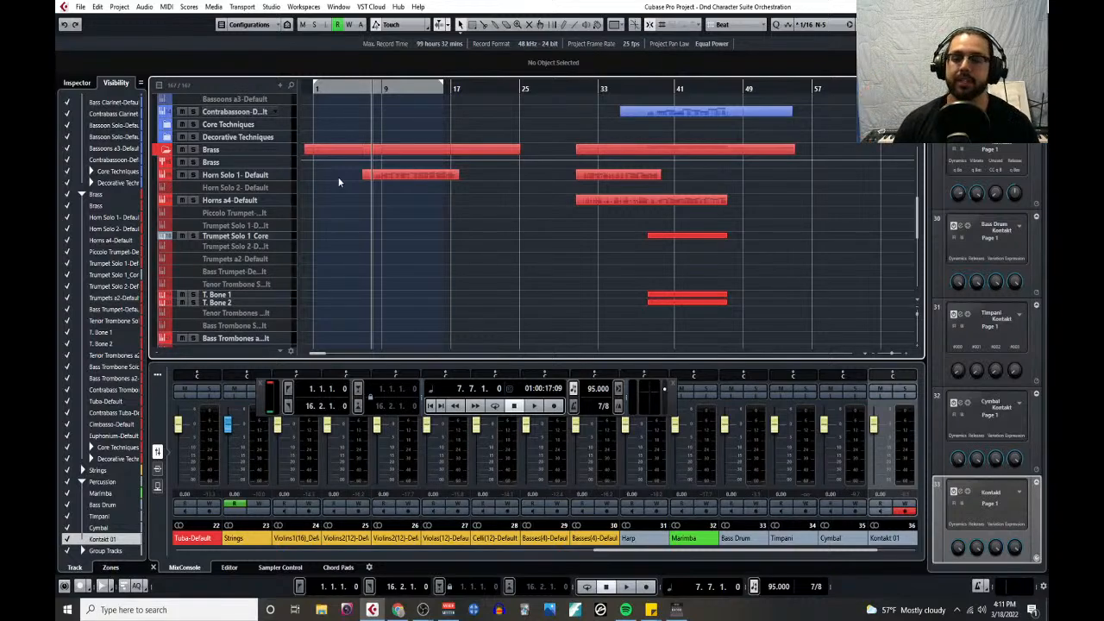
# - Rename the Kontakt 01 percussion track to Snare Drum
pyautogui.scroll(5, 349, 226)
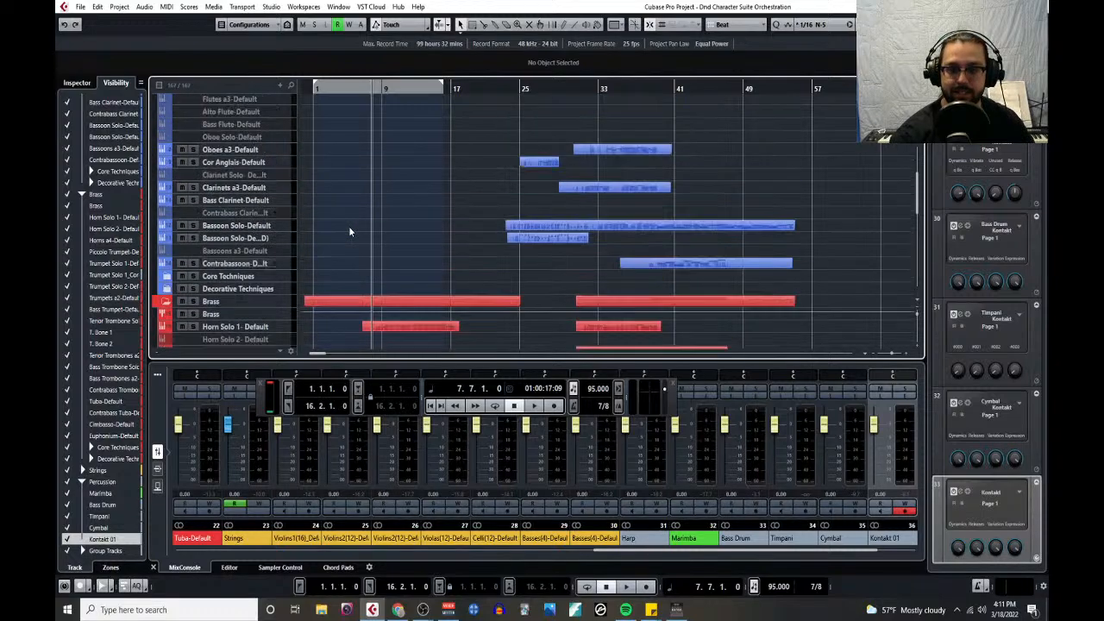
pyautogui.scroll(3, 348, 226)
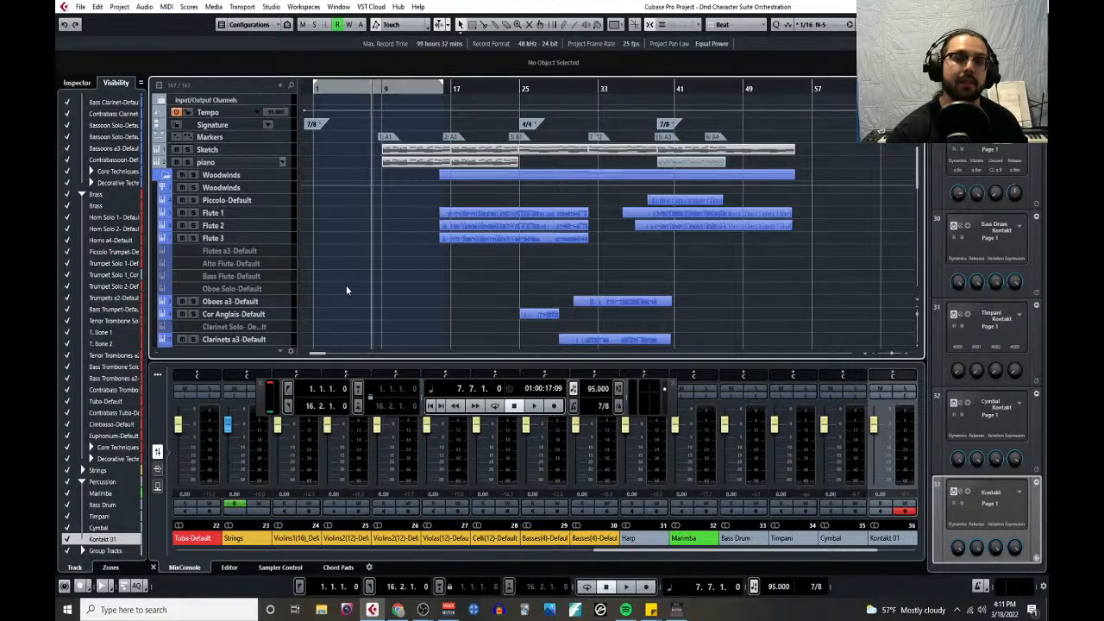
pyautogui.scroll(-8, 440, 251)
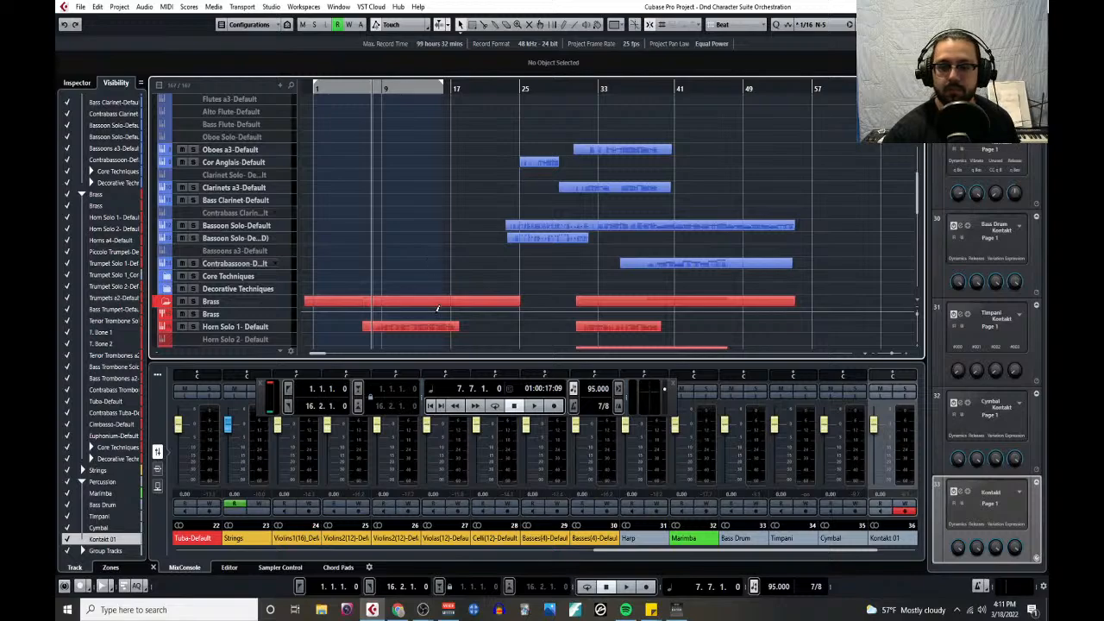
pyautogui.scroll(-6, 440, 298)
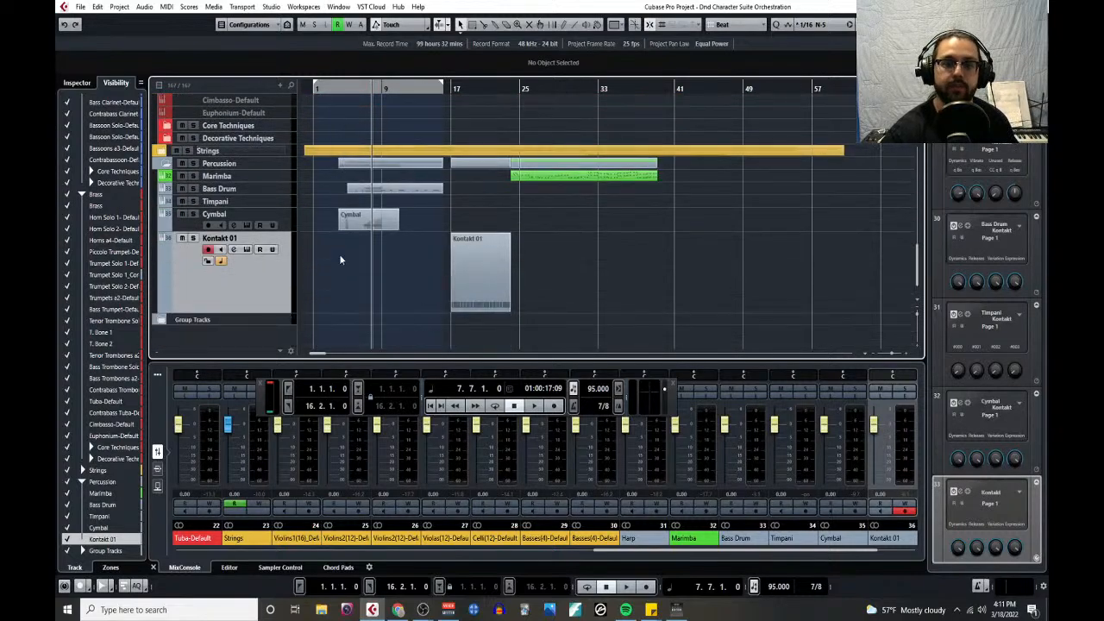
pyautogui.doubleClick(250, 238)
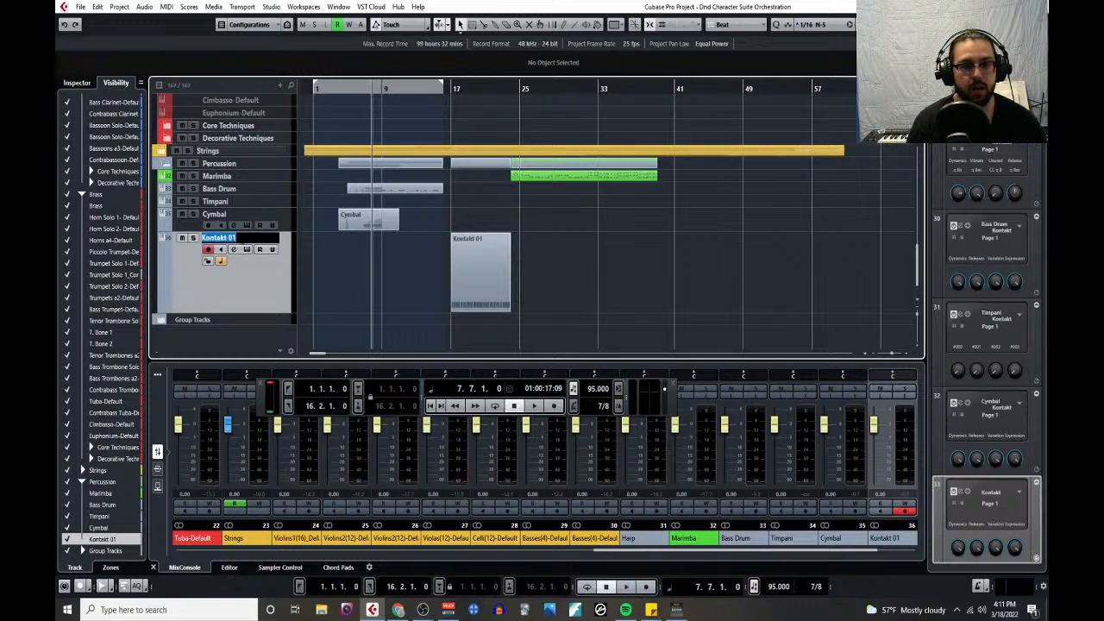
pyautogui.write('Snare Drum')
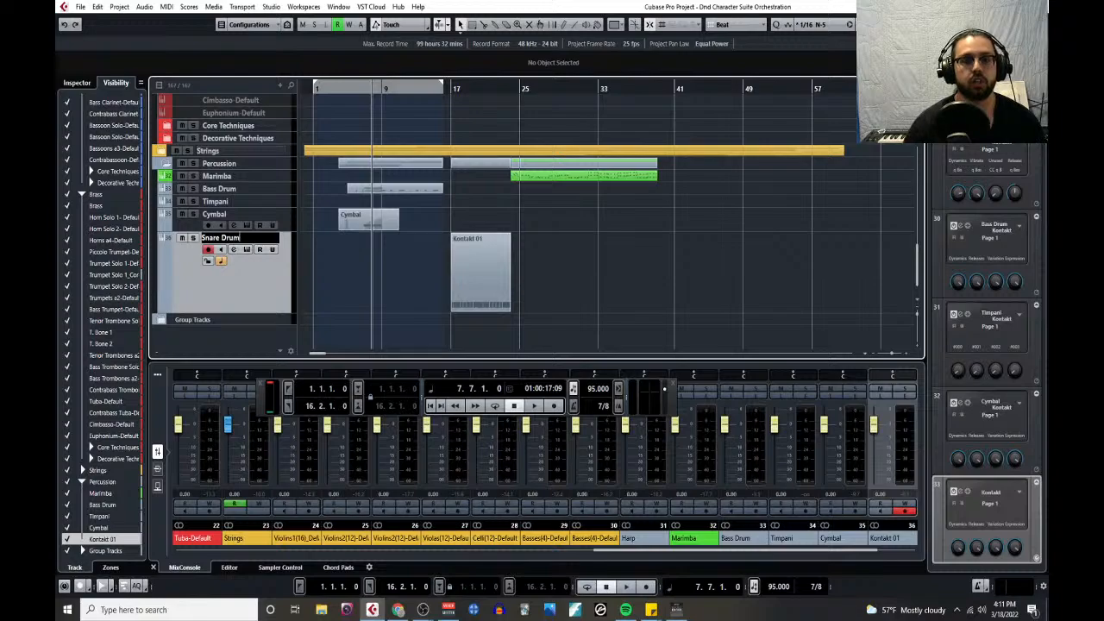
# - Move the playhead to bar 38 and look over which woodwind, brass and percussion parts play in the section around bar 39
pyautogui.scroll(15, 697, 161)
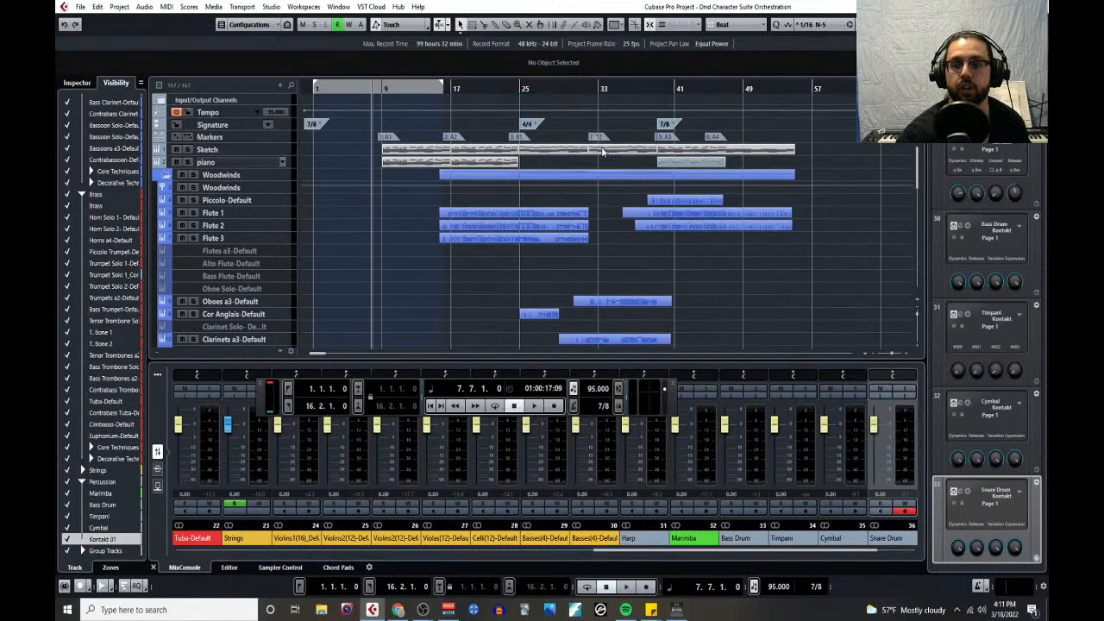
pyautogui.scroll(8, 599, 161)
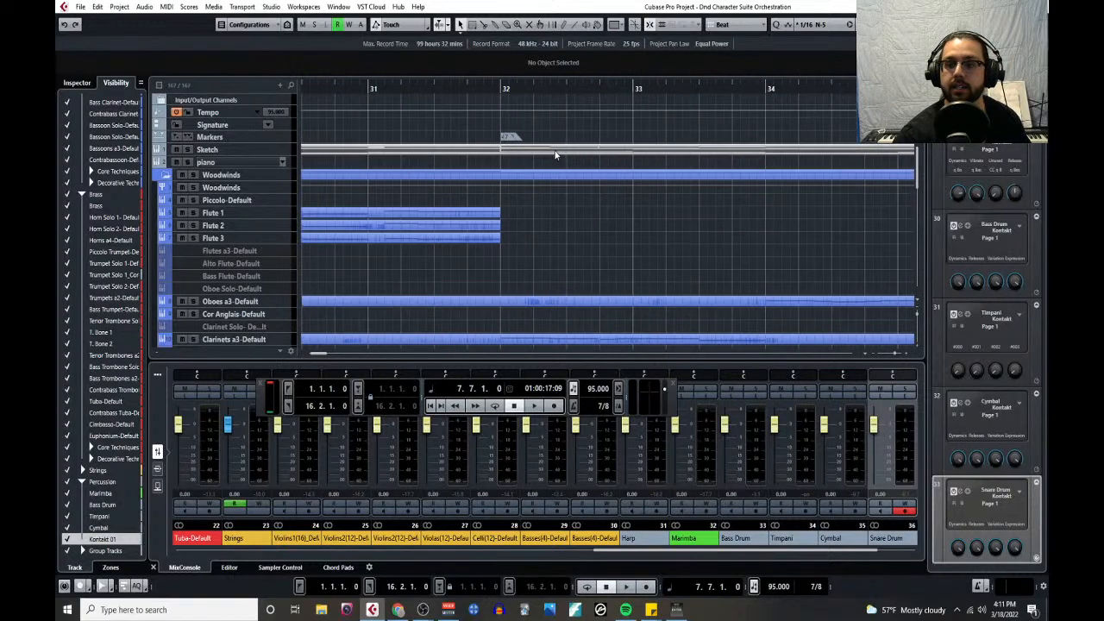
pyautogui.scroll(-6, 678, 175)
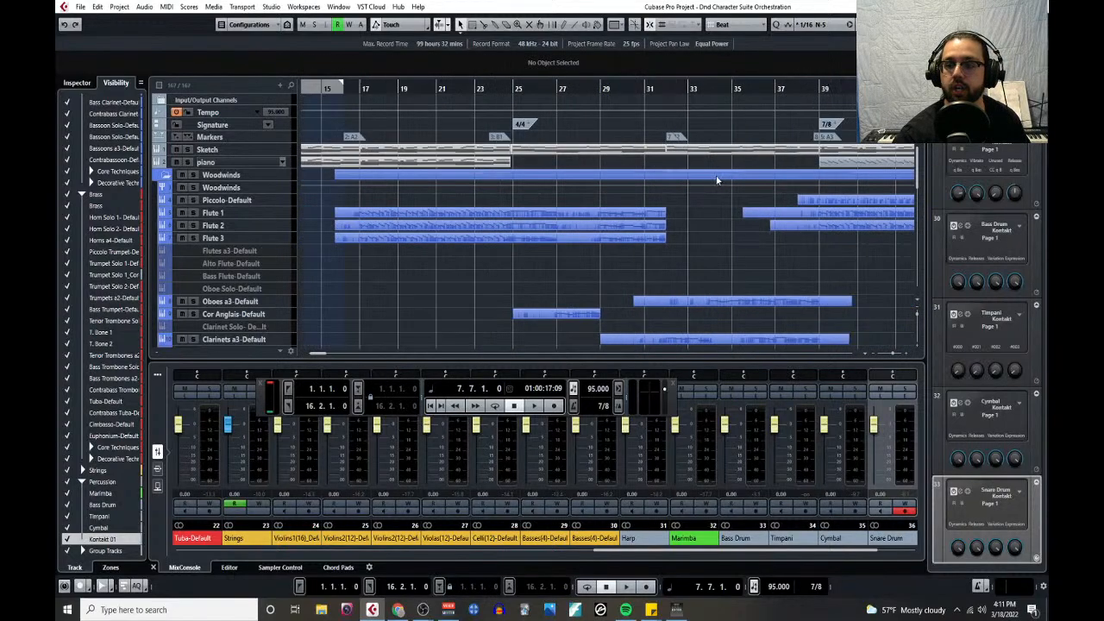
pyautogui.click(797, 89)
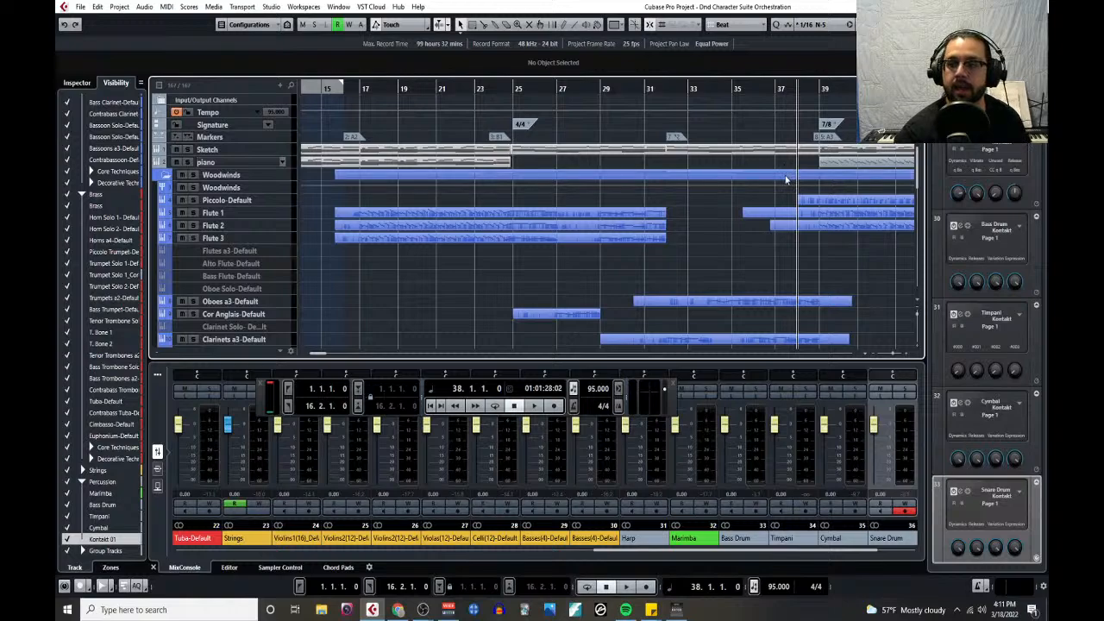
pyautogui.hscroll(4, 787, 181)
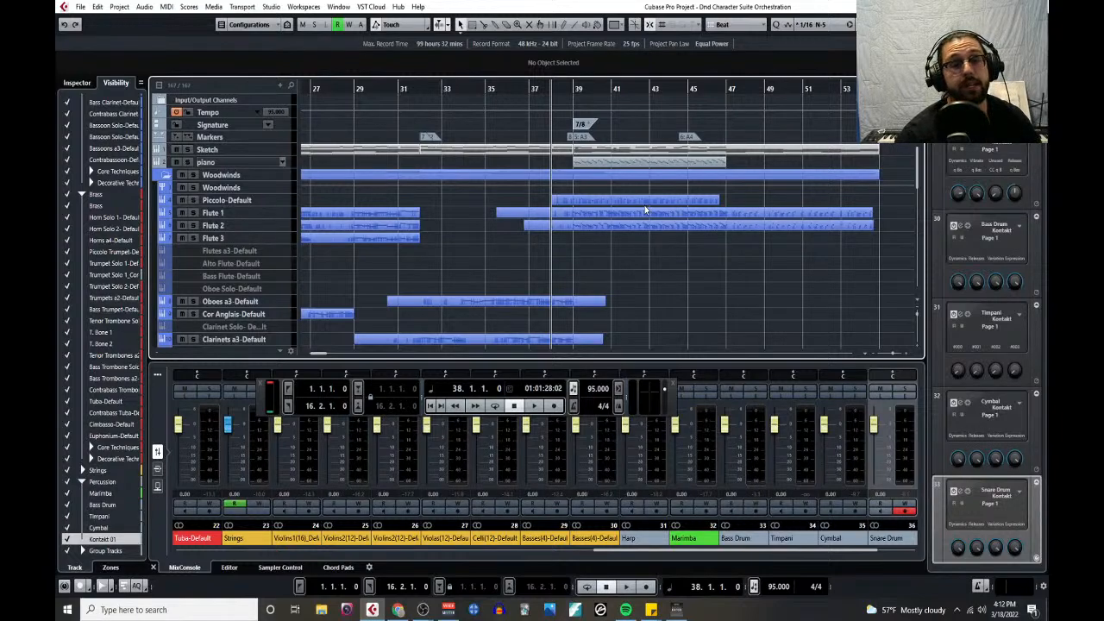
pyautogui.scroll(-15, 622, 302)
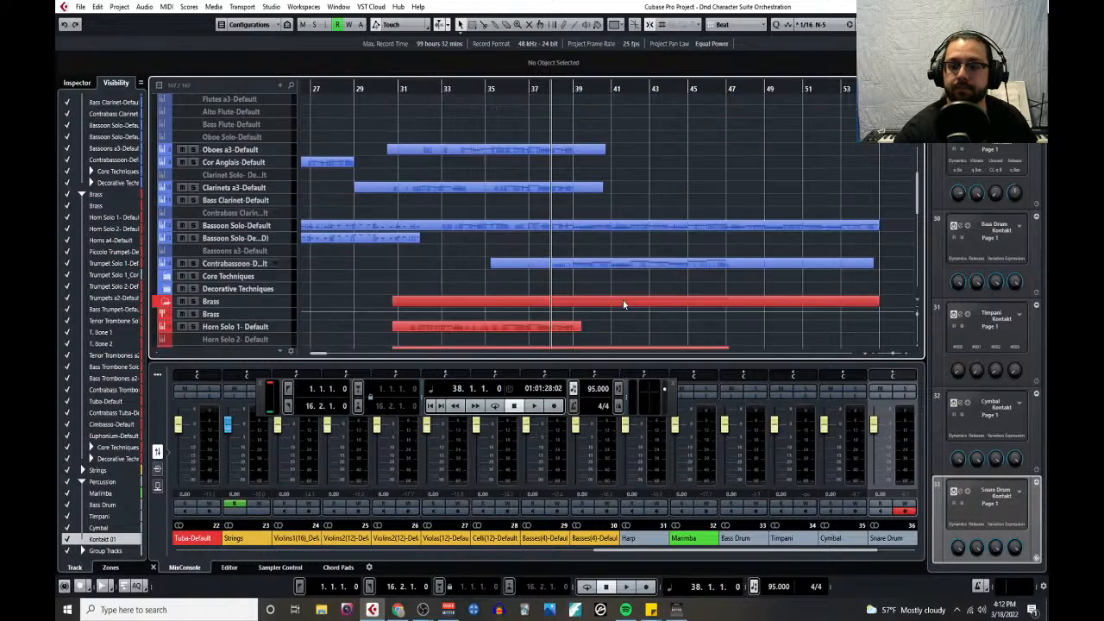
pyautogui.scroll(-2, 621, 304)
pyautogui.scroll(15, 615, 259)
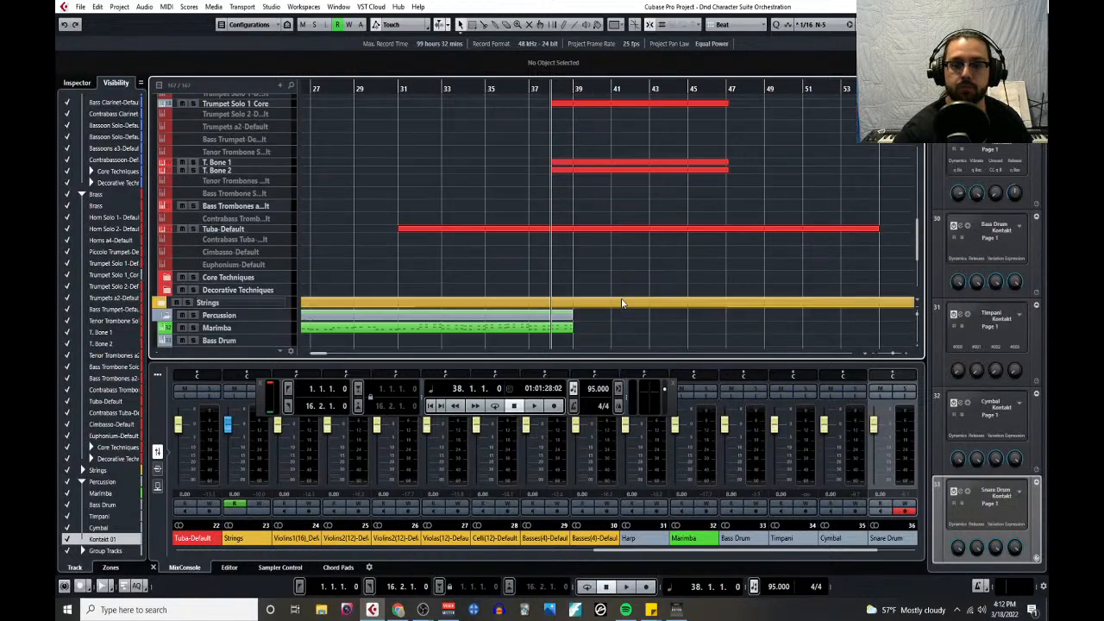
pyautogui.scroll(3, 562, 164)
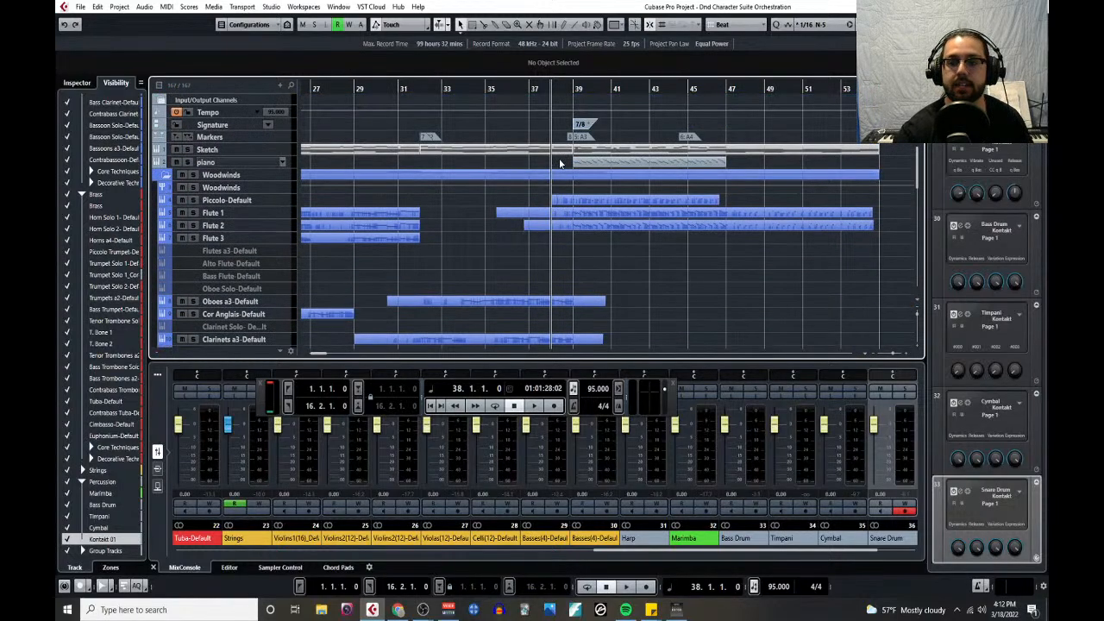
# - Play the full arrangement from bar 38 across the 7/8 change and stop in bar 40
pyautogui.click(559, 91)
pyautogui.press('space')
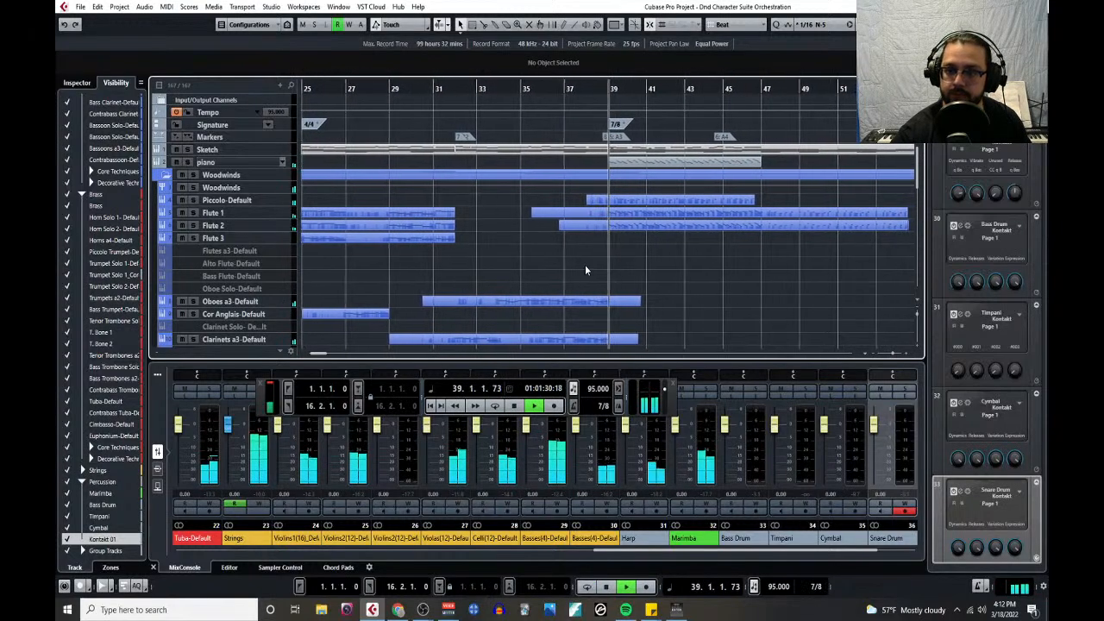
pyautogui.press('g')
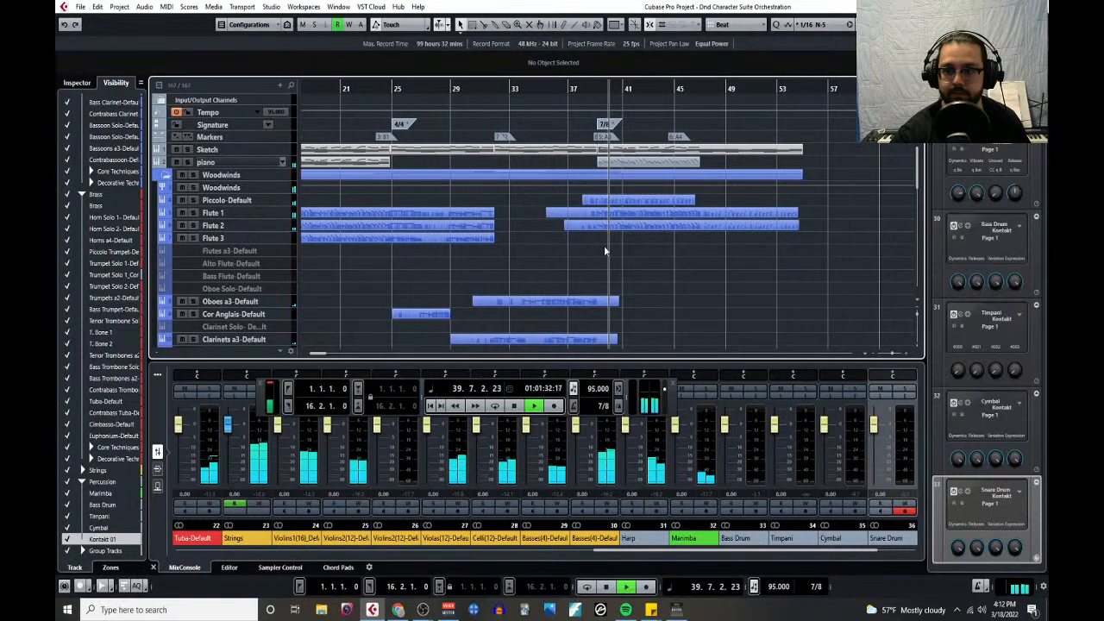
pyautogui.press('space')
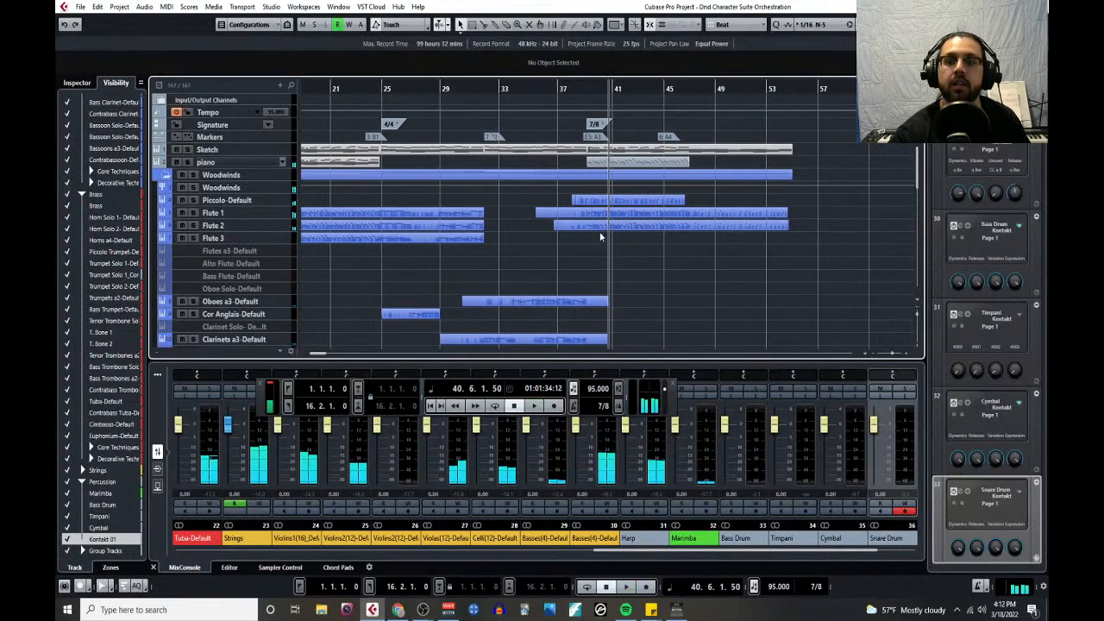
pyautogui.scroll(-10, 599, 231)
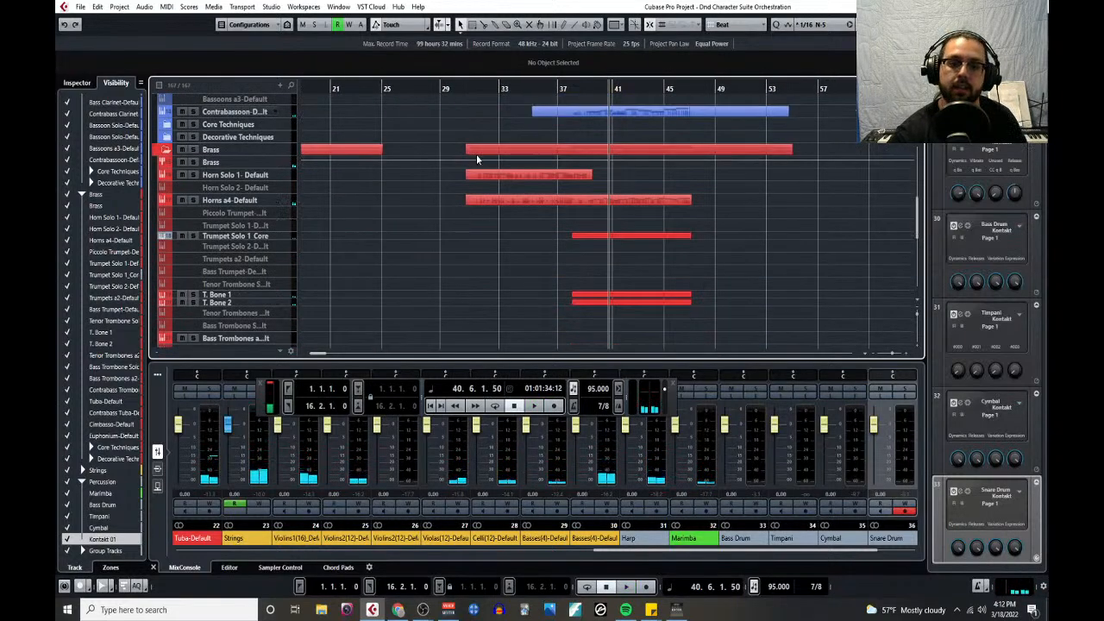
pyautogui.scroll(-4, 473, 263)
pyautogui.scroll(-6, 474, 263)
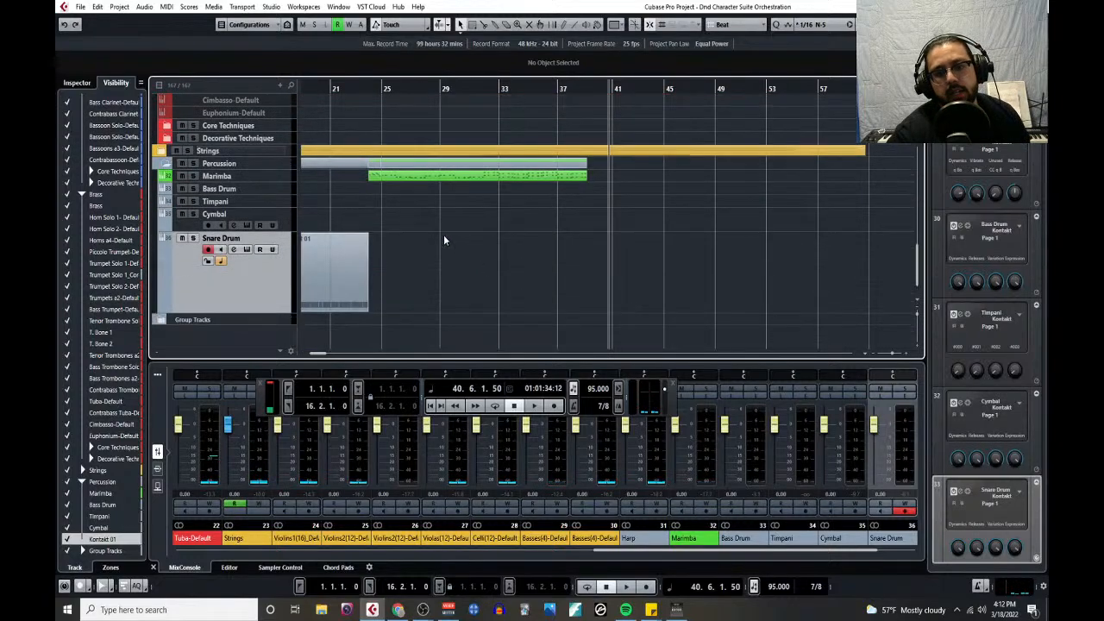
pyautogui.rightClick(596, 204)
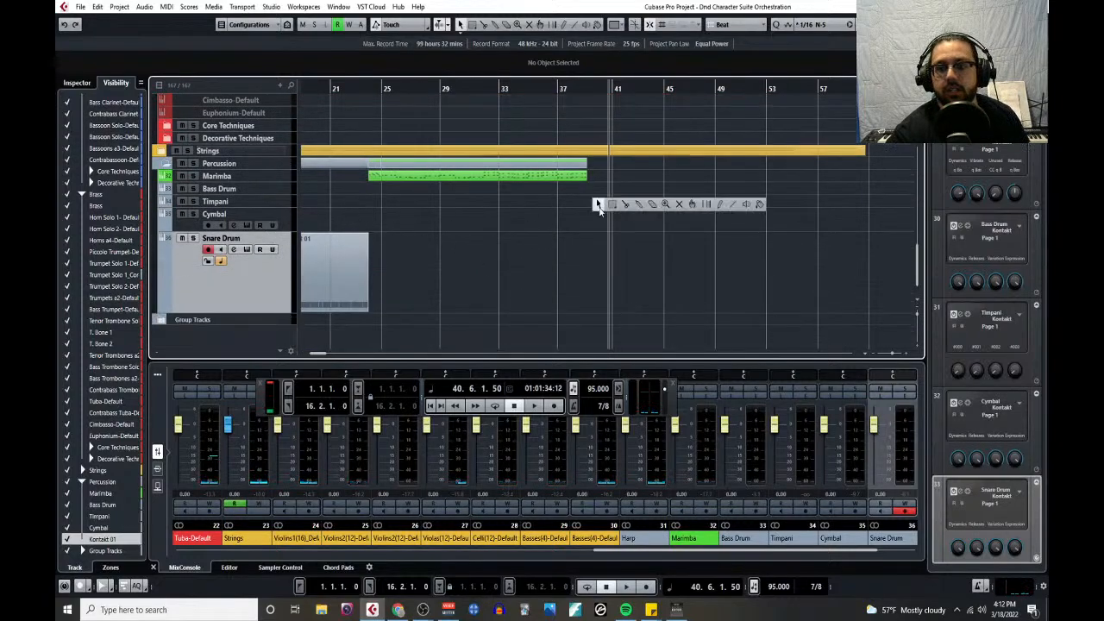
pyautogui.click(680, 205)
pyautogui.scroll(6, 667, 215)
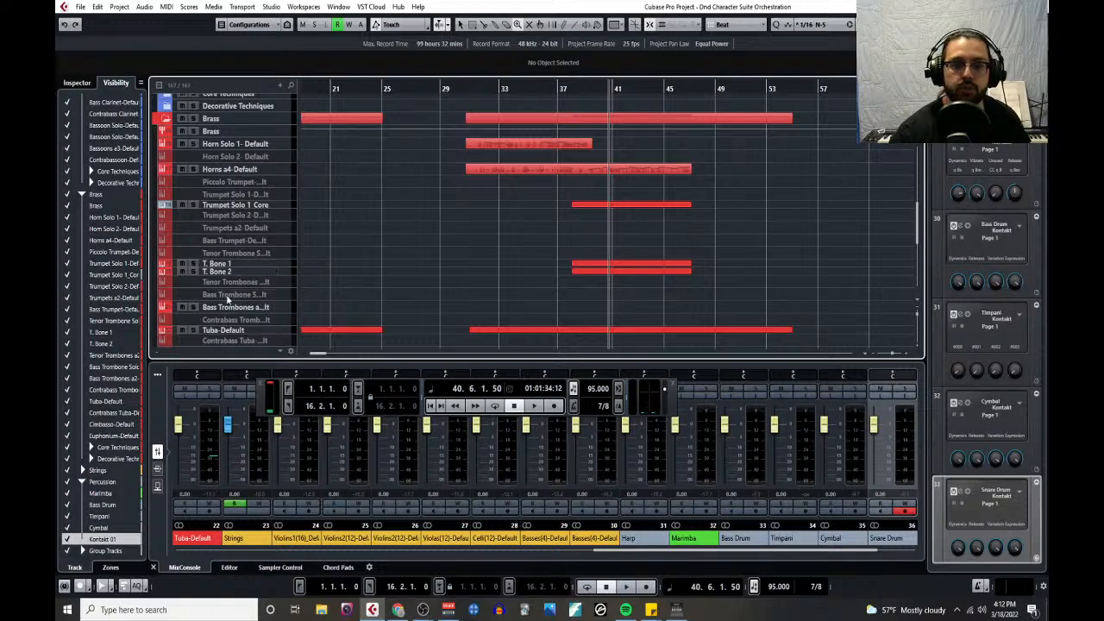
pyautogui.scroll(-4, 228, 299)
pyautogui.rightClick(406, 201)
pyautogui.click(420, 193)
pyautogui.click(550, 231)
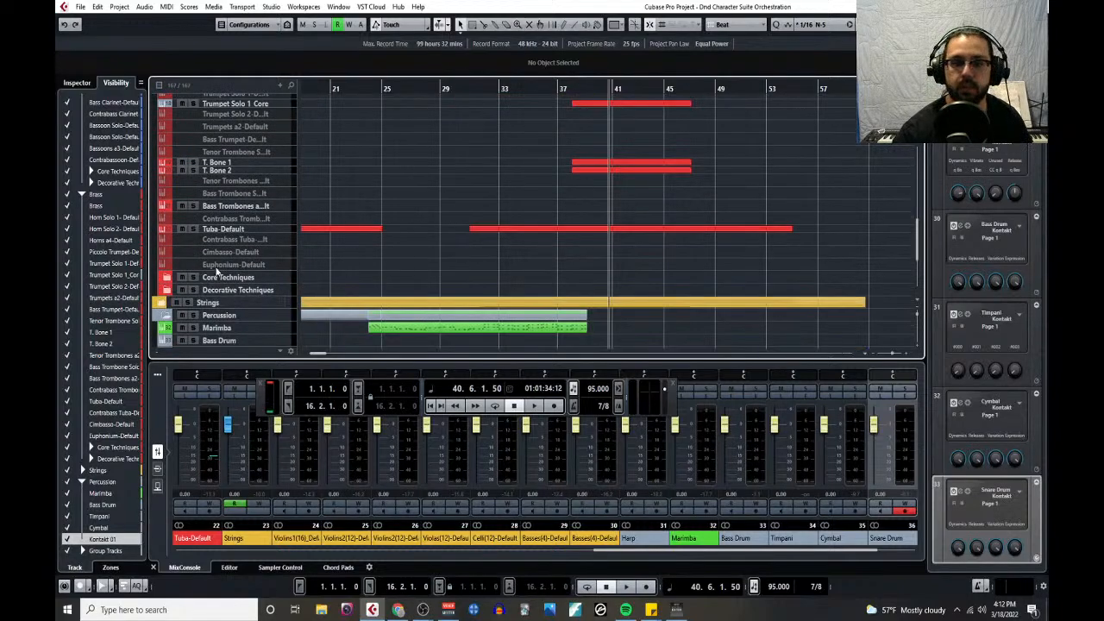
# - Enlarge the Tuba-Default track's height and split its second part at the start of bar 39
pyautogui.moveTo(278, 235); pyautogui.dragTo(289, 292)
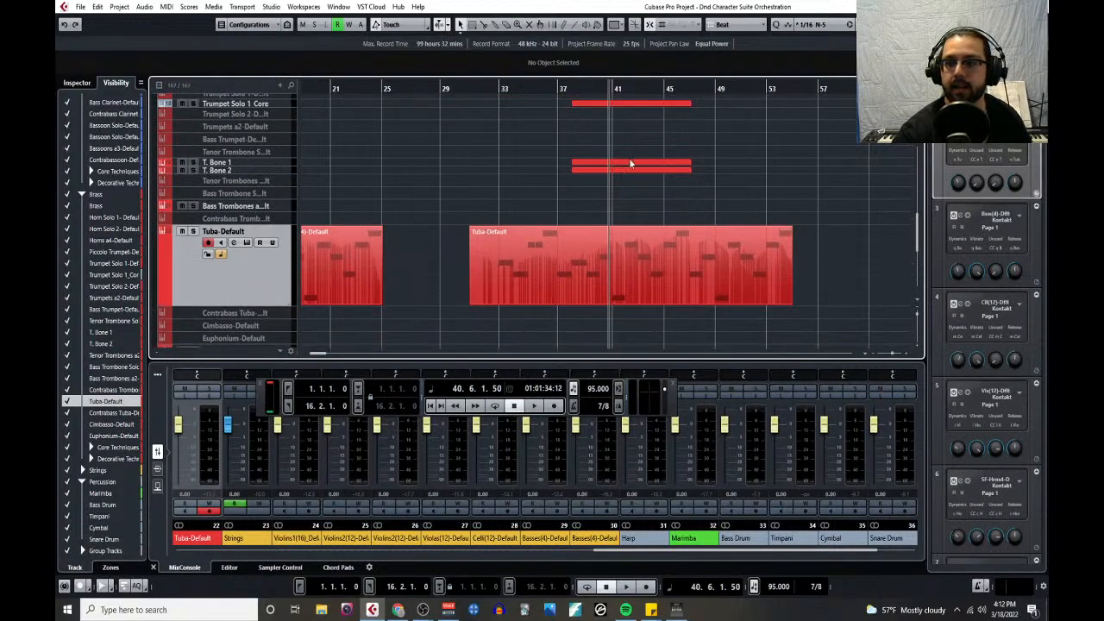
pyautogui.scroll(10, 625, 170)
pyautogui.scroll(4, 622, 171)
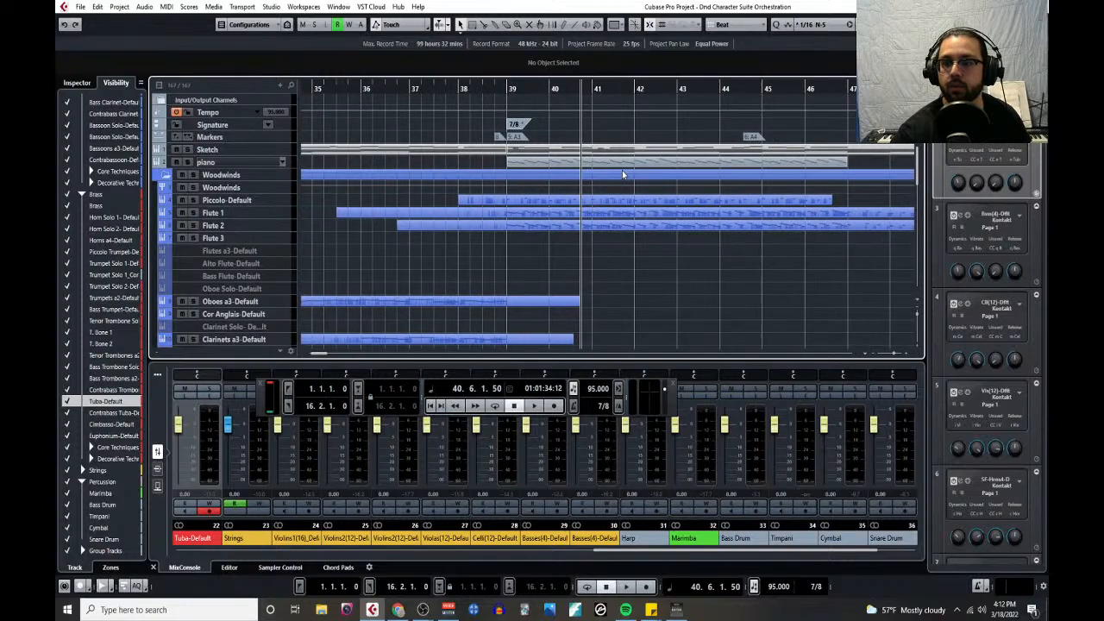
pyautogui.click(332, 88)
pyautogui.scroll(-5, 503, 226)
pyautogui.scroll(-5, 393, 226)
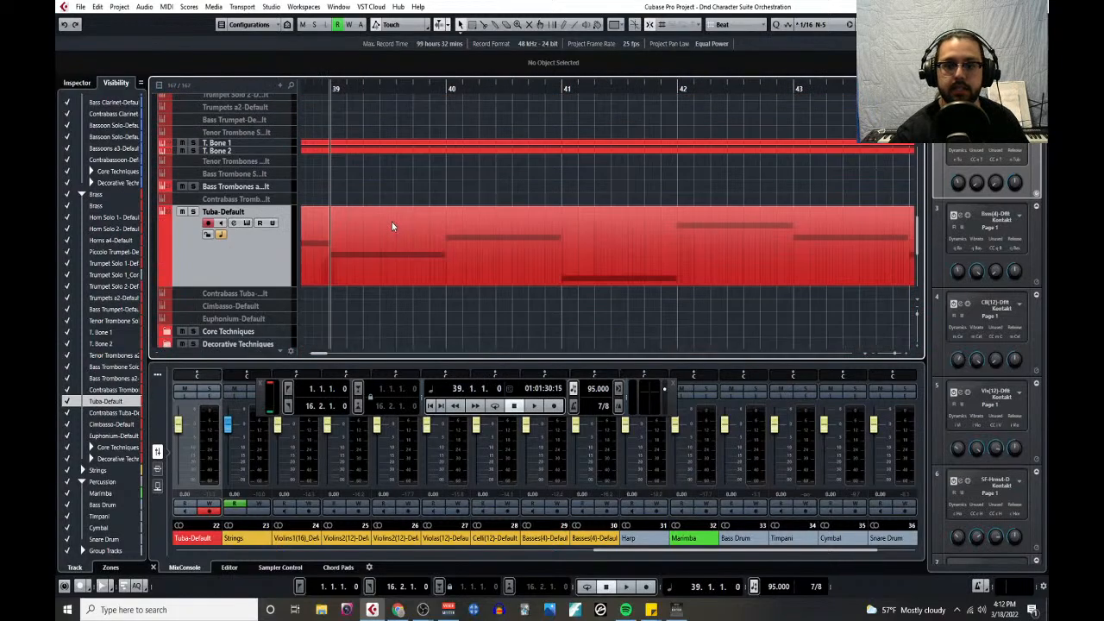
pyautogui.scroll(-4, 394, 210)
pyautogui.scroll(-3, 503, 274)
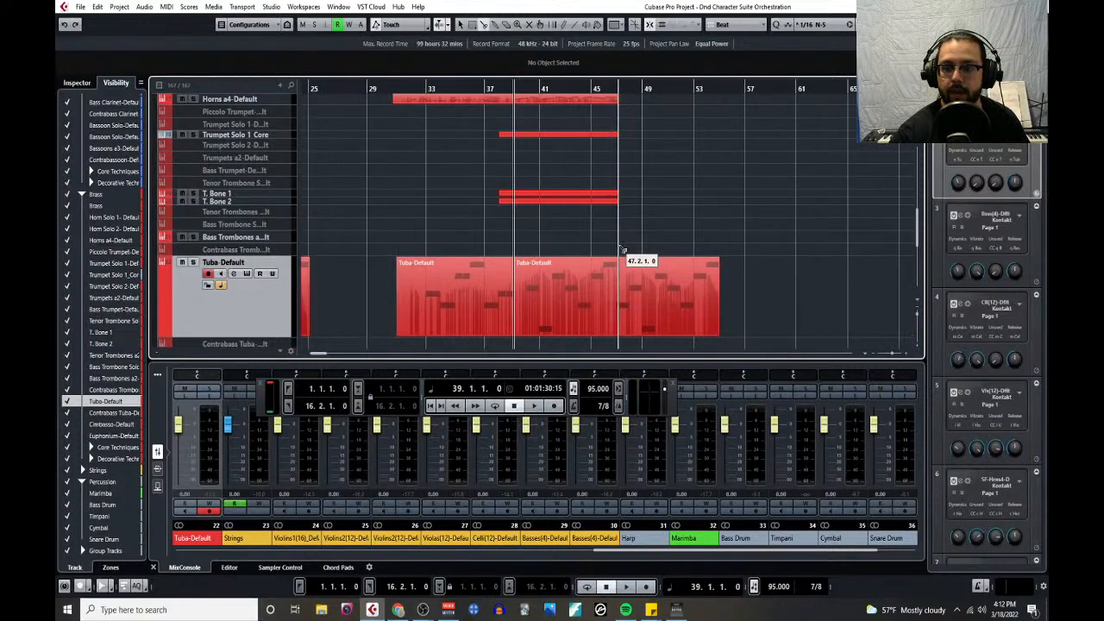
# - Check the parts around bars 39 to 47 and play the arrangement briefly from bar 39
pyautogui.scroll(10, 636, 254)
pyautogui.scroll(3, 599, 242)
pyautogui.scroll(-10, 599, 242)
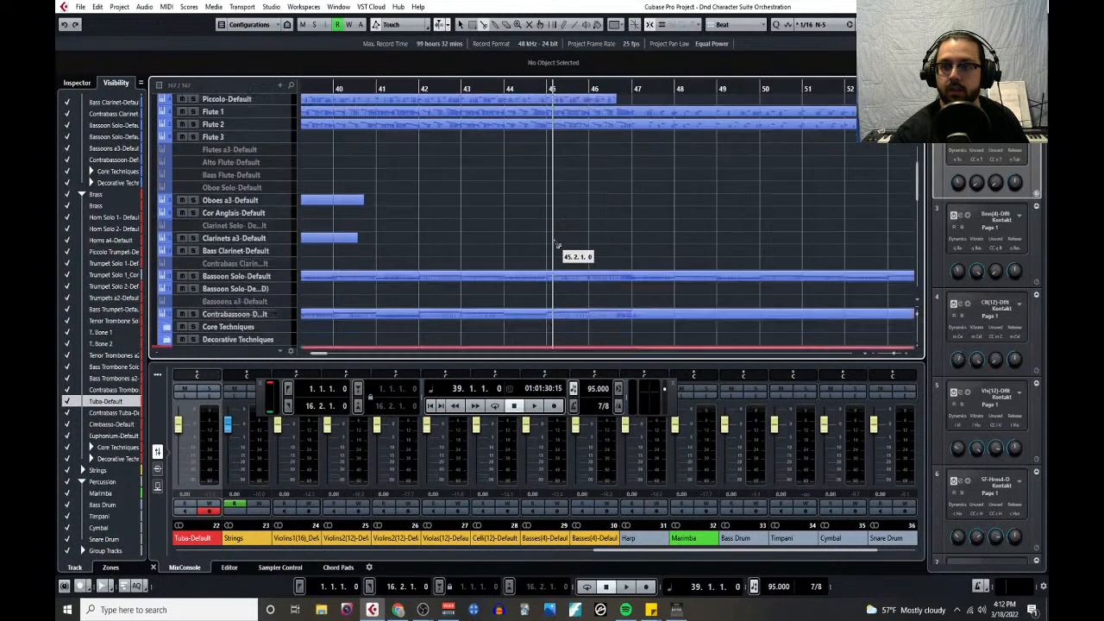
pyautogui.scroll(-2, 548, 139)
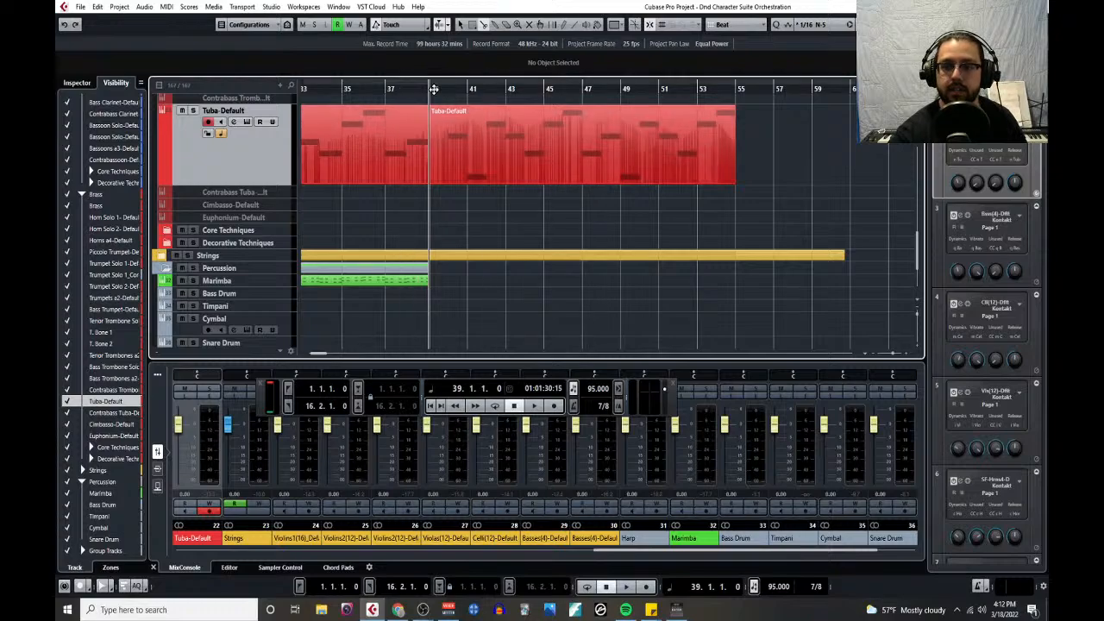
pyautogui.press('space')
pyautogui.press('space')
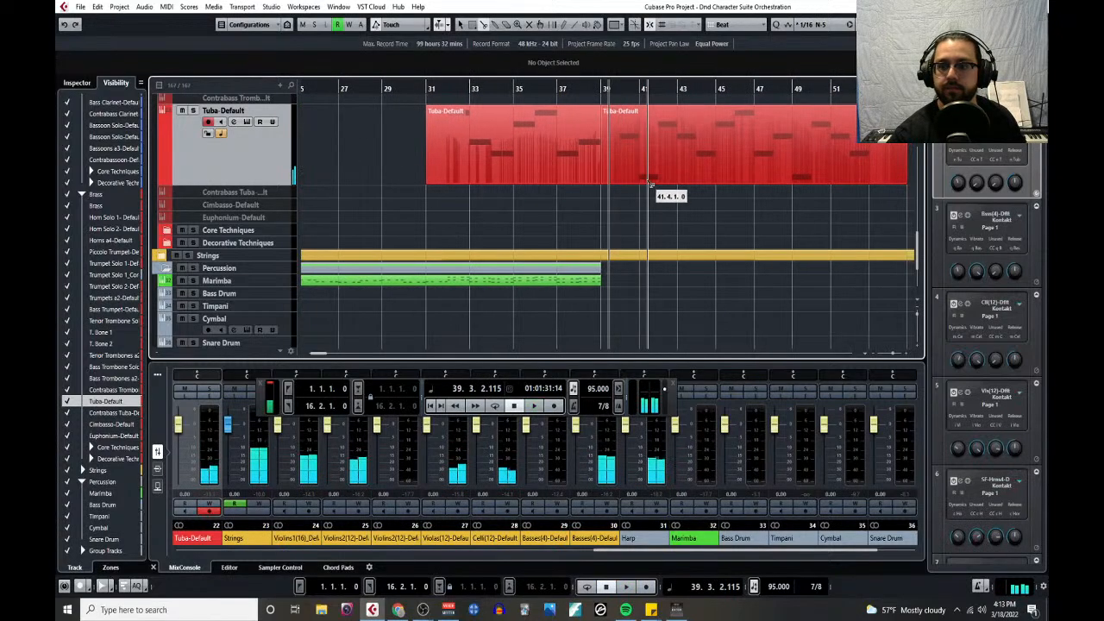
# - Undo the Tuba-Default part's split, try splitting it again at the start of bar 39, and undo that too
pyautogui.hotkey('ctrl', 'z')
pyautogui.scroll(3, 615, 210)
pyautogui.press('h')
pyautogui.press('h')
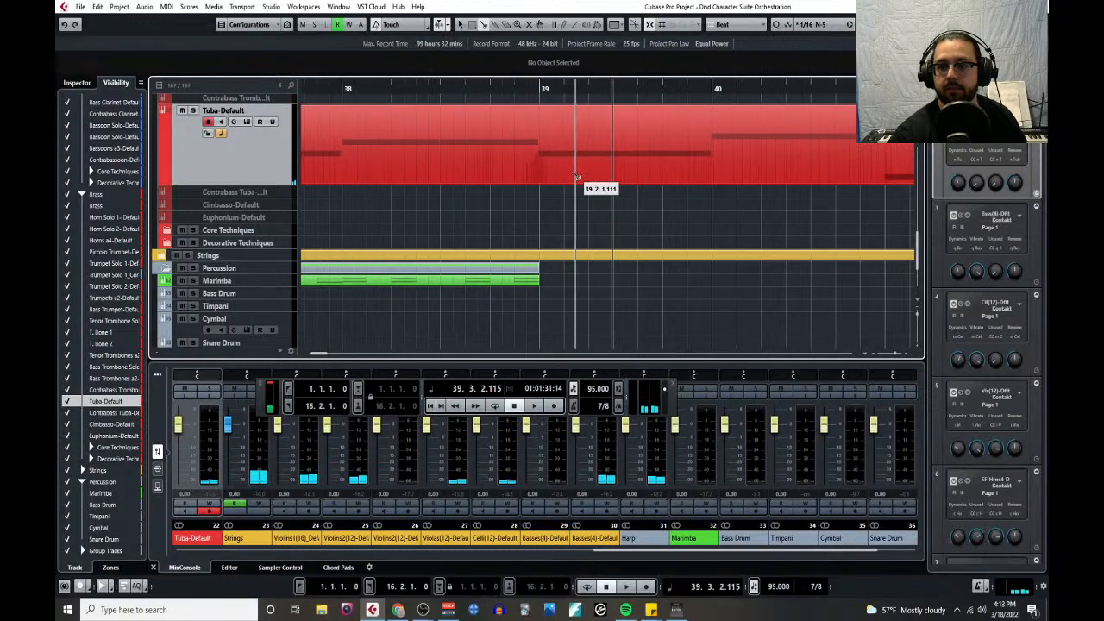
pyautogui.click(543, 176)
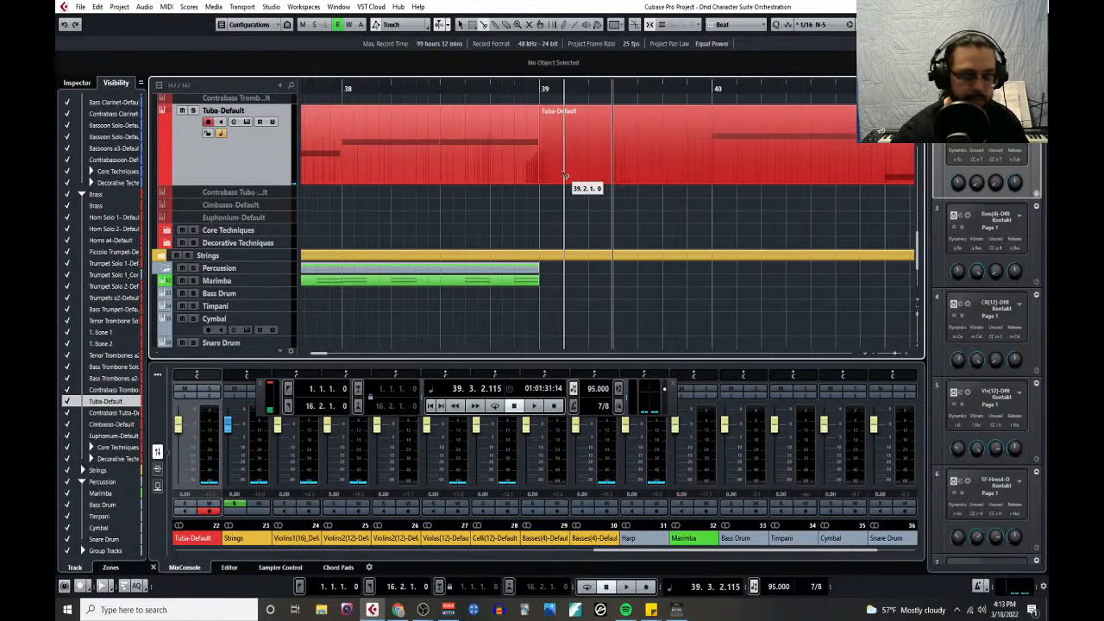
pyautogui.hotkey('ctrl', 'z')
# - Open the whole Tuba-Default part in the Key Editor and examine its notes around and after bar 39
pyautogui.press('1')
pyautogui.click(565, 166)
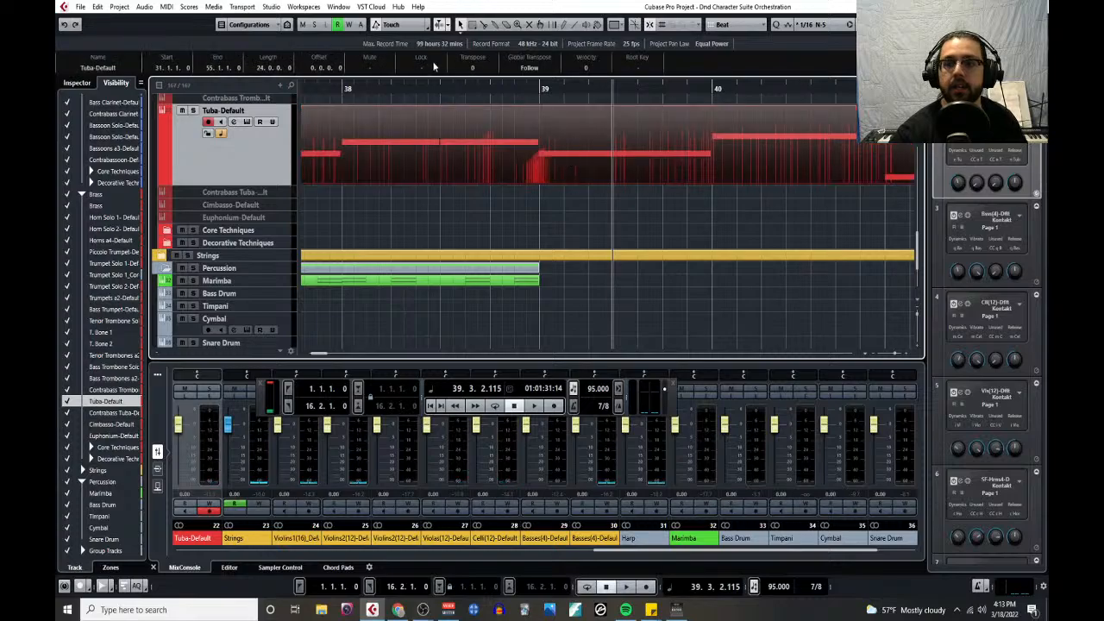
pyautogui.click(172, 7)
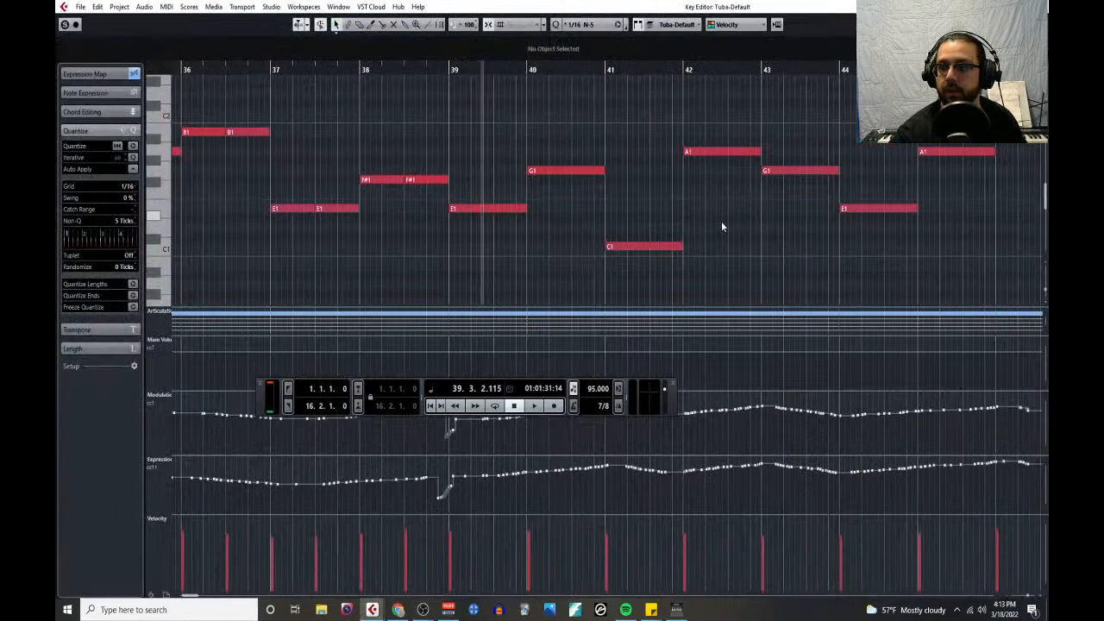
pyautogui.scroll(10, 454, 214)
pyautogui.scroll(3, 425, 226)
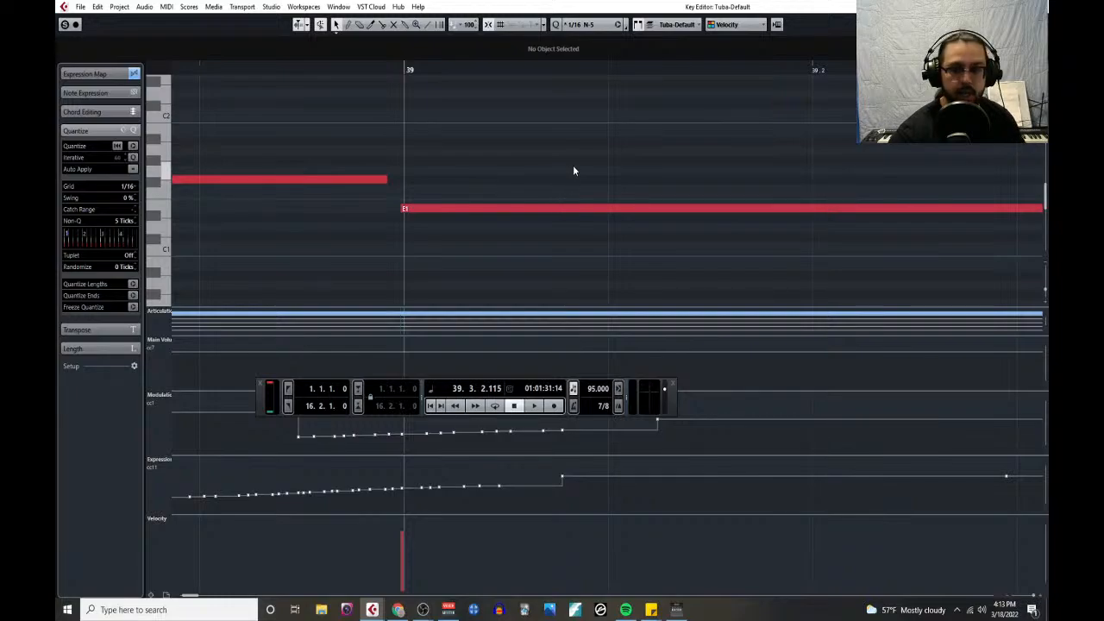
pyautogui.scroll(-9, 571, 163)
pyautogui.hscroll(4, 568, 155)
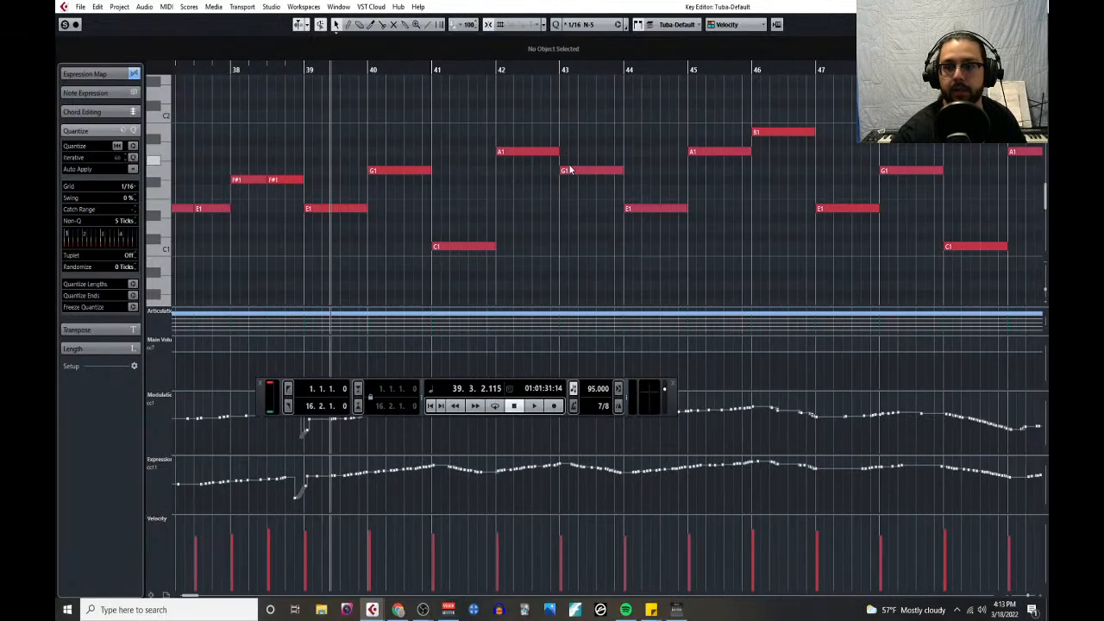
pyautogui.scroll(-2, 542, 173)
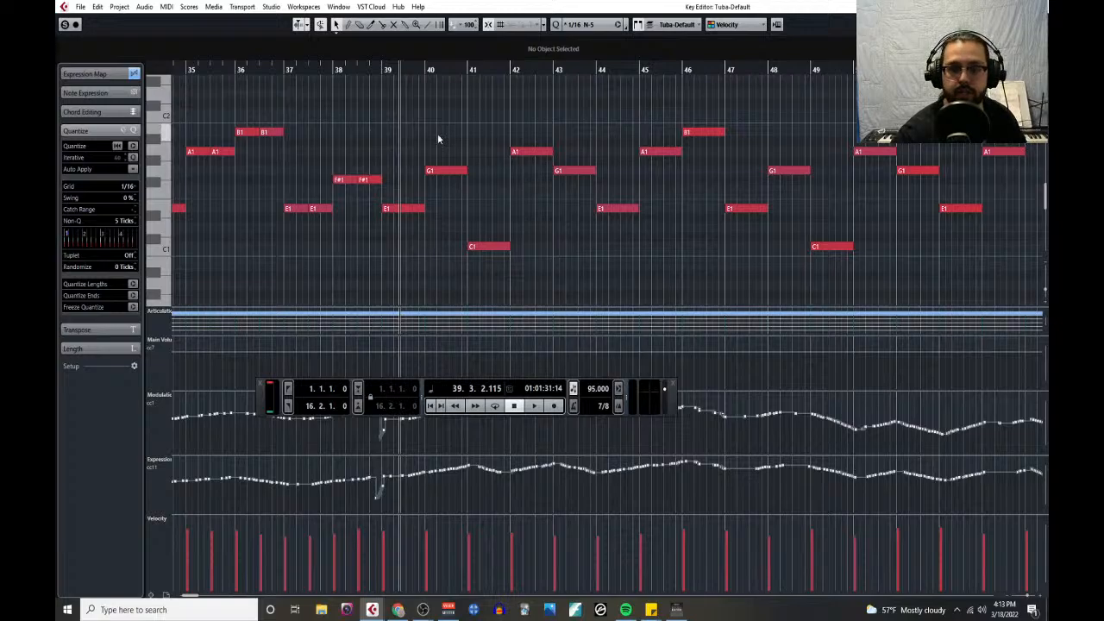
# - Play the tuba line from bar 39 and copy its notes from bars 39 through 46
pyautogui.click(385, 69)
pyautogui.press('space')
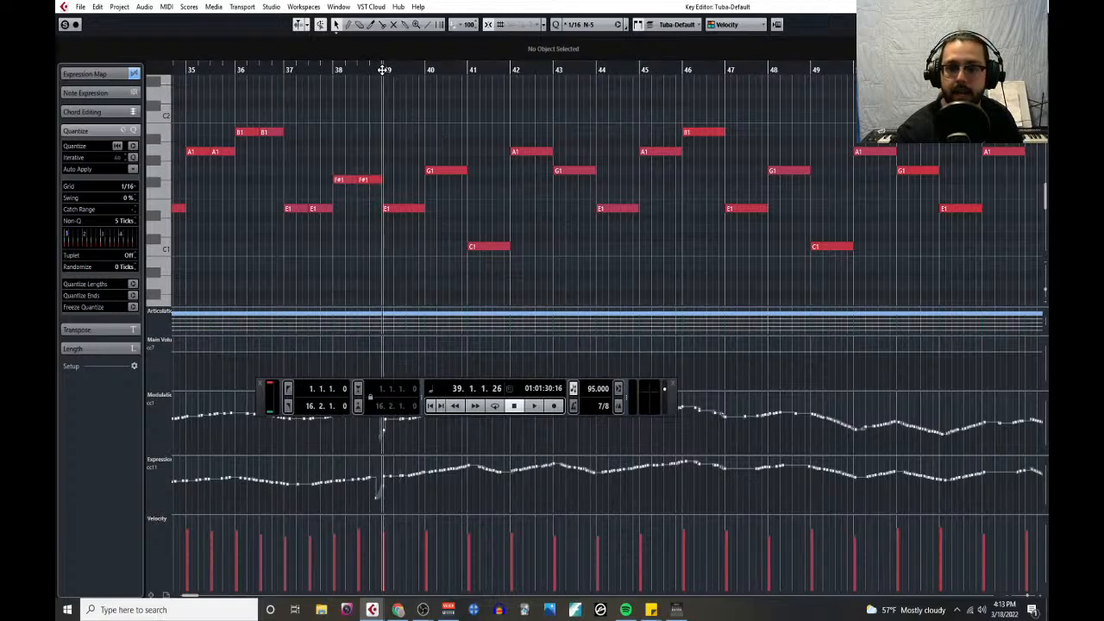
pyautogui.hscroll(-4, 427, 155)
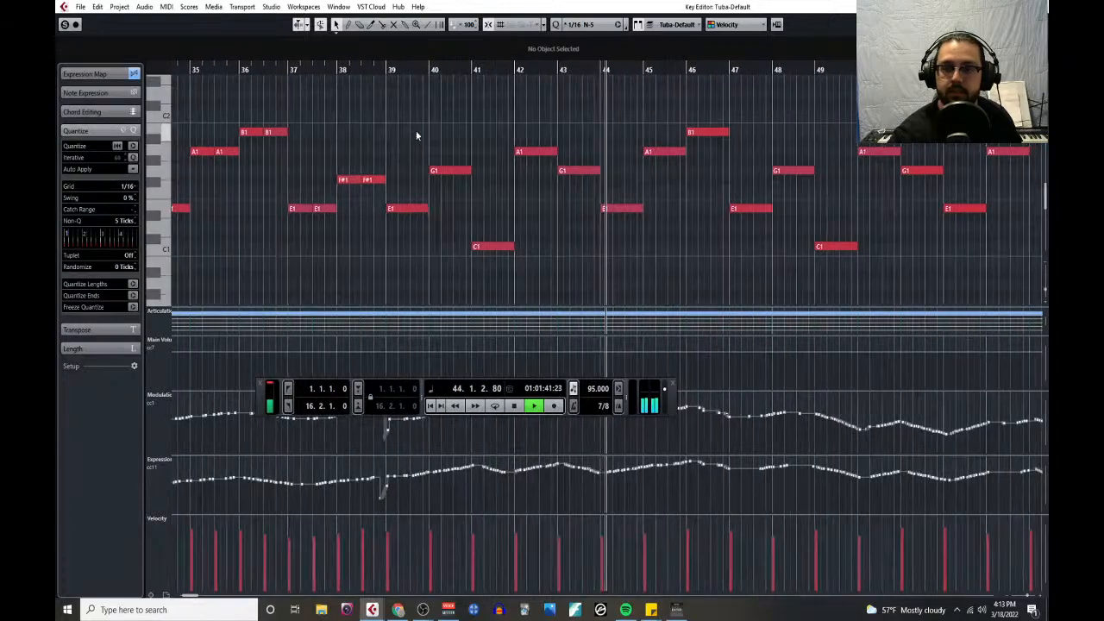
pyautogui.moveTo(400, 112); pyautogui.dragTo(683, 274)
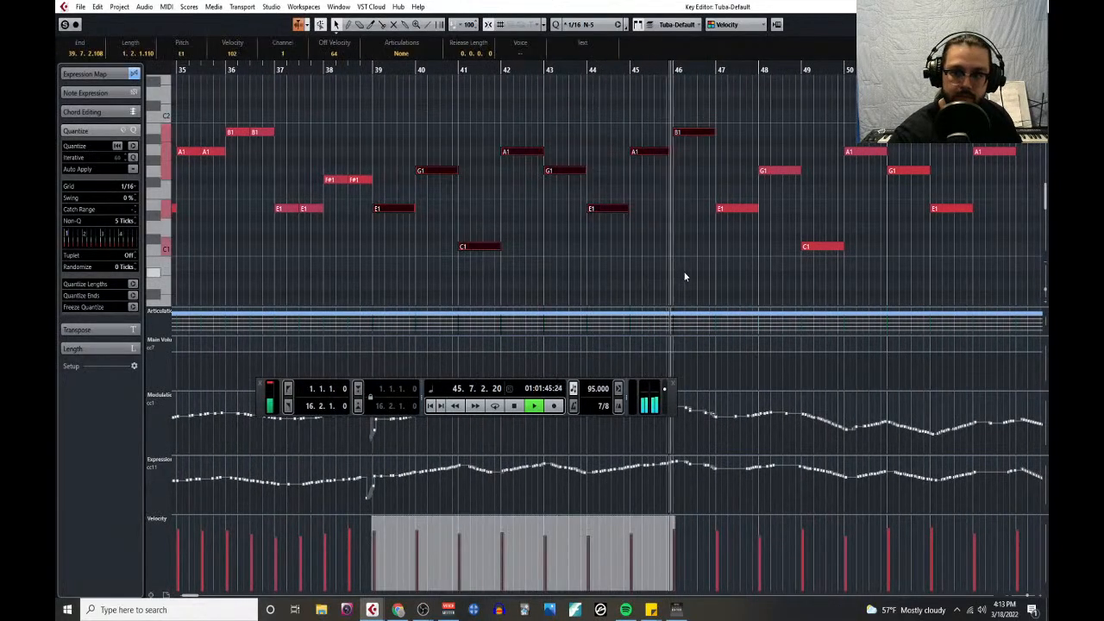
pyautogui.press('space')
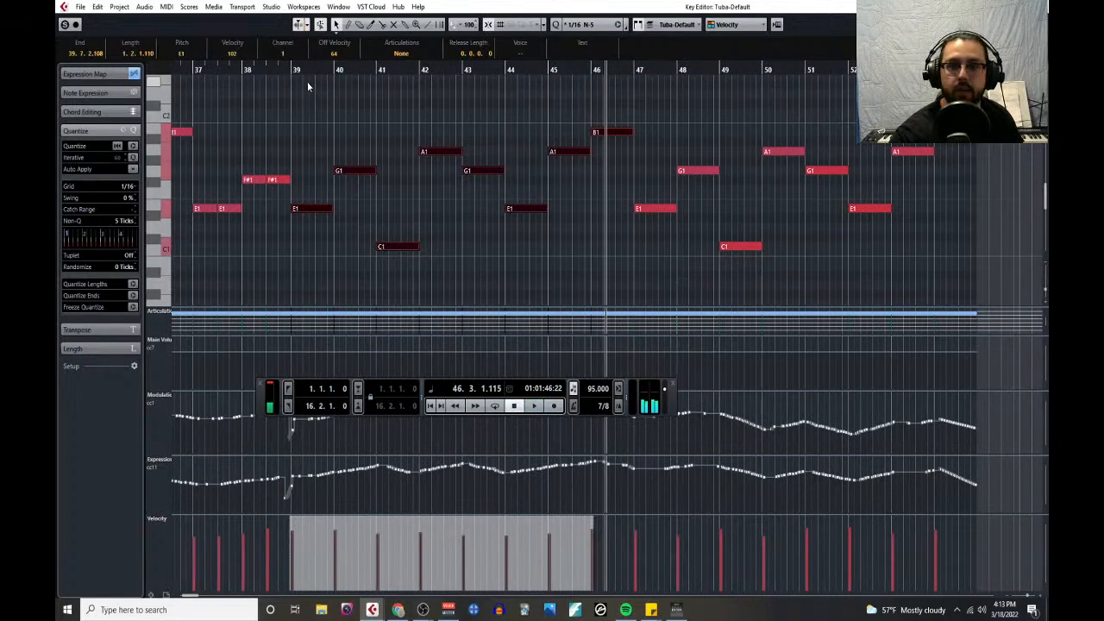
# - Paste the copied tuba notes onto the Timpani track at the start of bar 39 and enlarge the track's height
pyautogui.click(289, 69)
pyautogui.click(1037, 7)
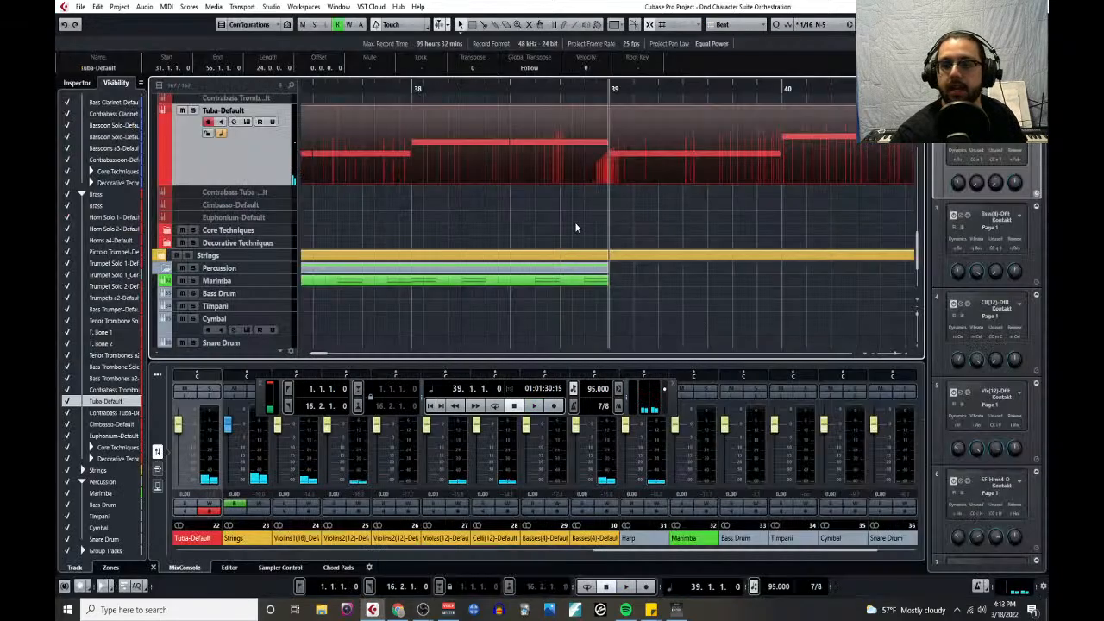
pyautogui.scroll(-3, 569, 226)
pyautogui.click(275, 202)
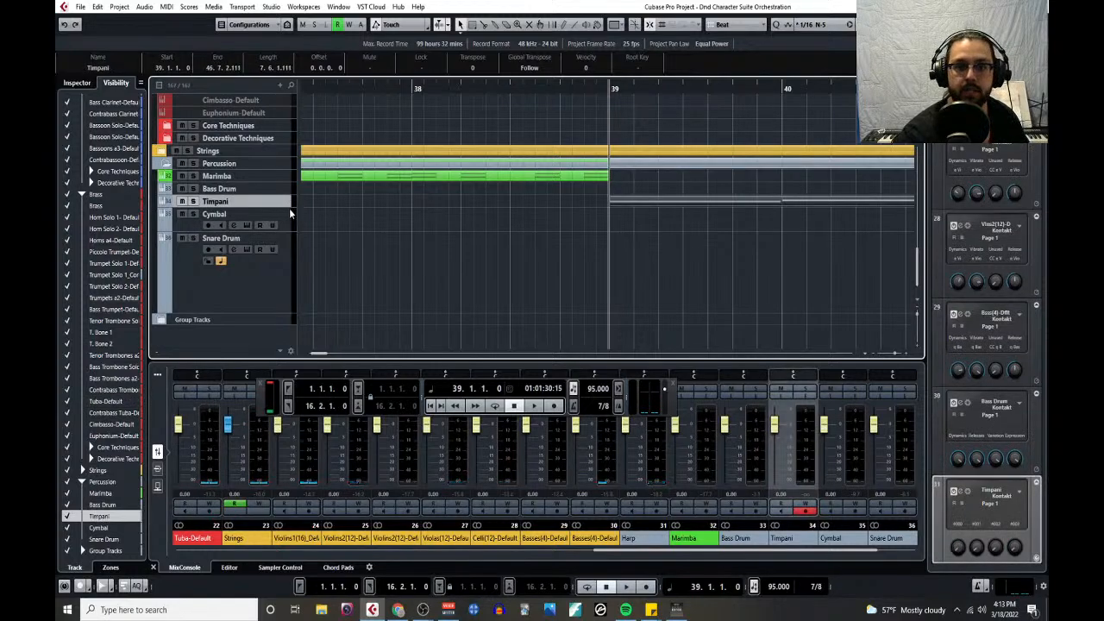
pyautogui.moveTo(289, 208); pyautogui.dragTo(289, 299)
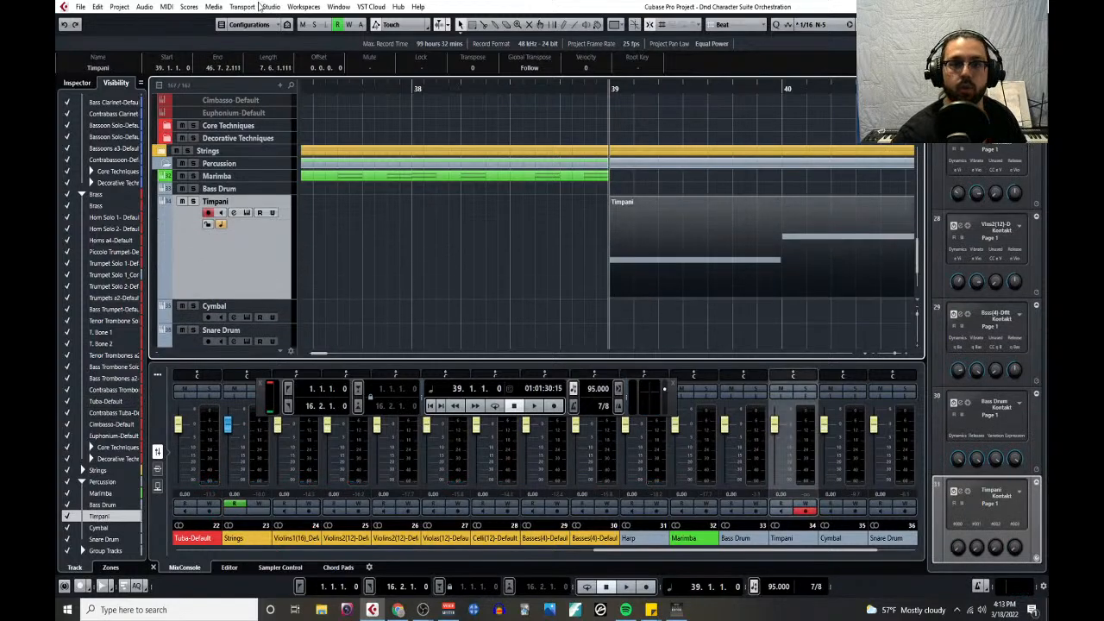
# - Open the pasted timpani part in the Key Editor, audition it from bar 39, and solo the Timpani track in the project
pyautogui.click(171, 7)
pyautogui.click(179, 22)
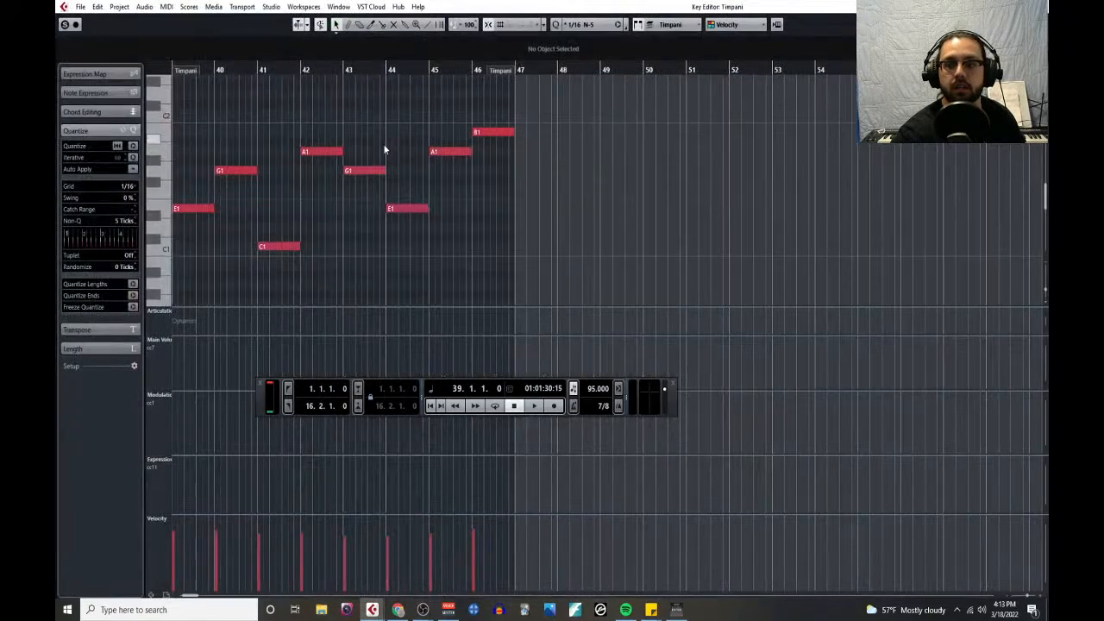
pyautogui.hscroll(-2, 313, 175)
pyautogui.press('space')
pyautogui.hscroll(-3, 344, 169)
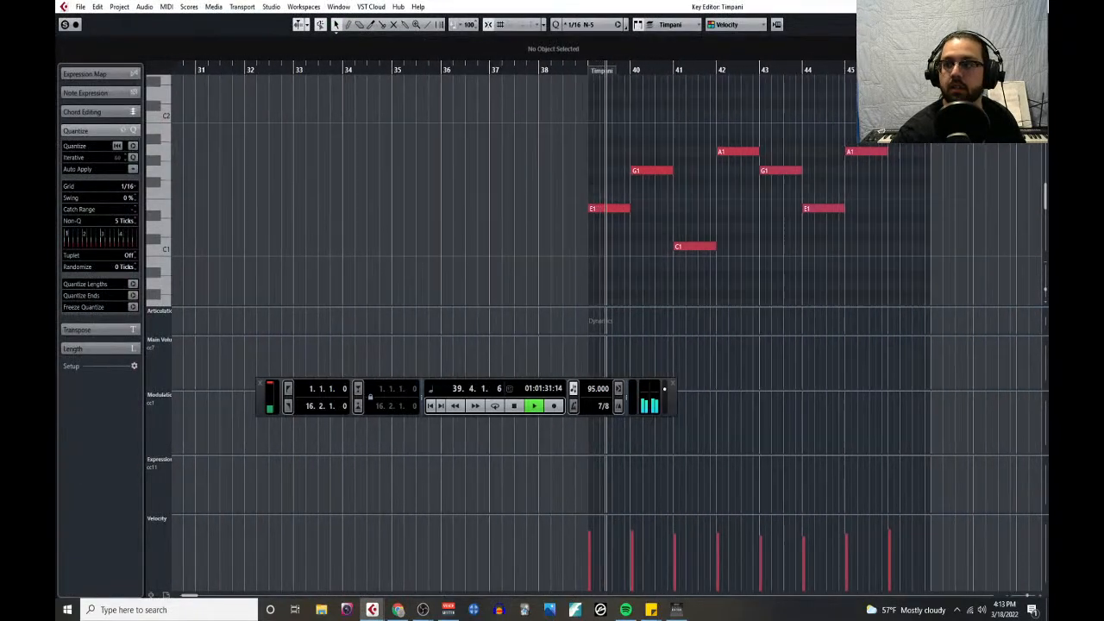
pyautogui.press('Return')
pyautogui.click(193, 201)
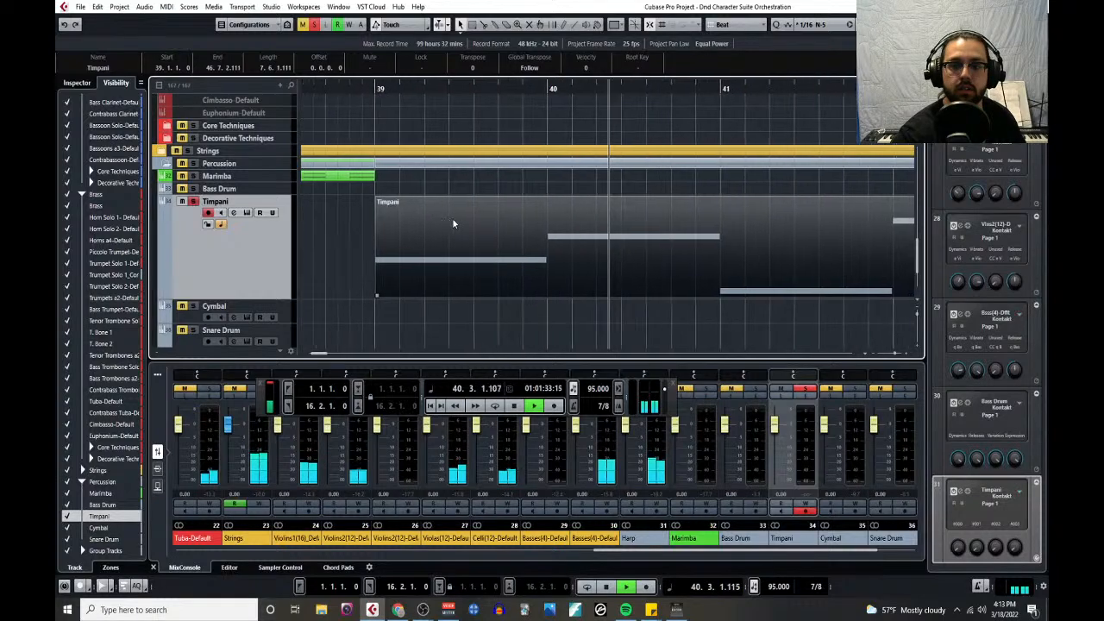
pyautogui.scroll(-2, 450, 219)
pyautogui.press('space')
# - Load Tuned - Timpani.nki from the Spitfire Percussion library into the Timpani track's Kontakt instrument
pyautogui.click(246, 213)
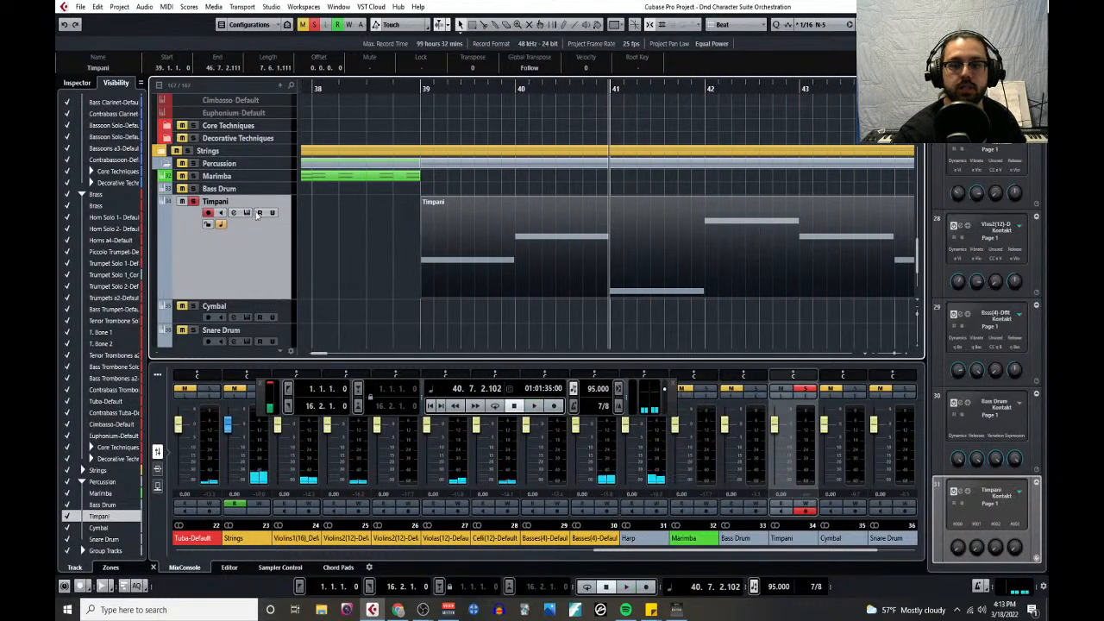
pyautogui.click(423, 435)
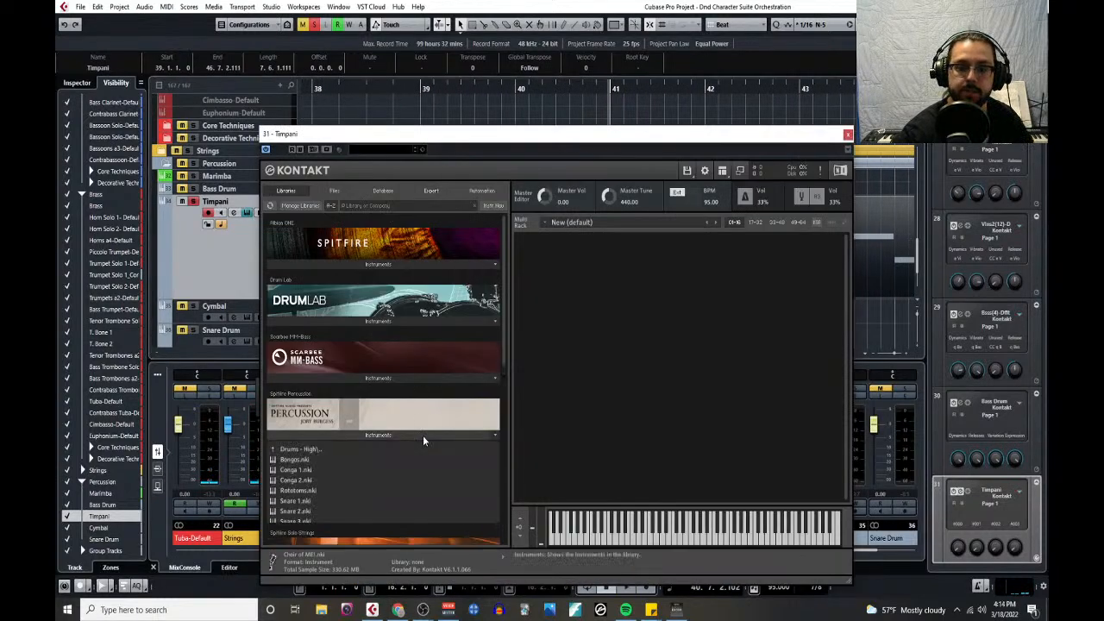
pyautogui.click(306, 451)
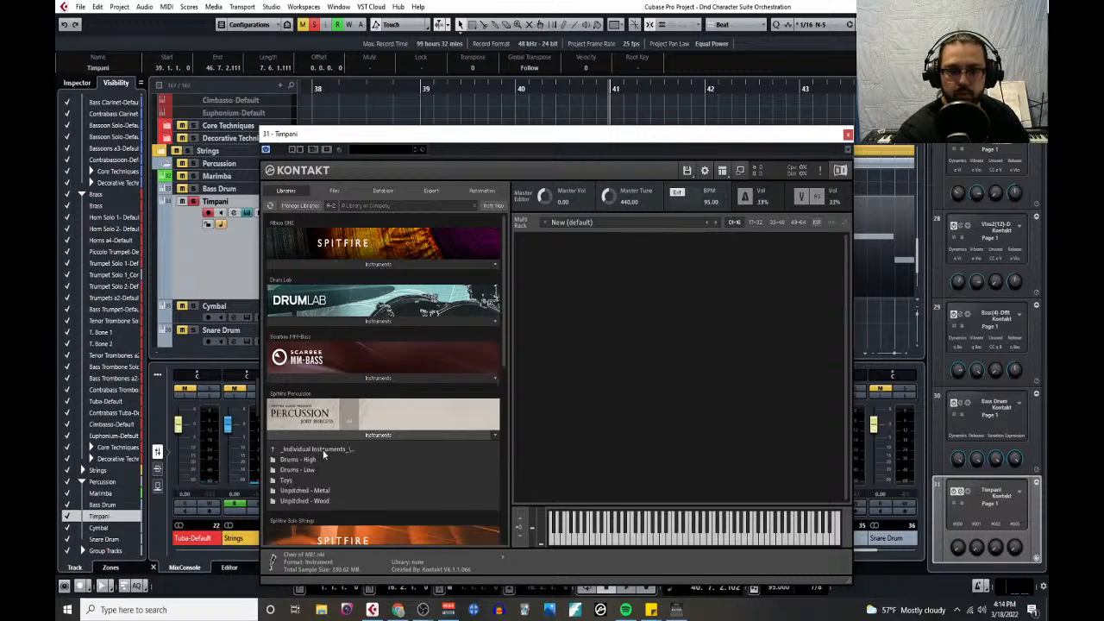
pyautogui.click(324, 450)
pyautogui.scroll(-2, 315, 400)
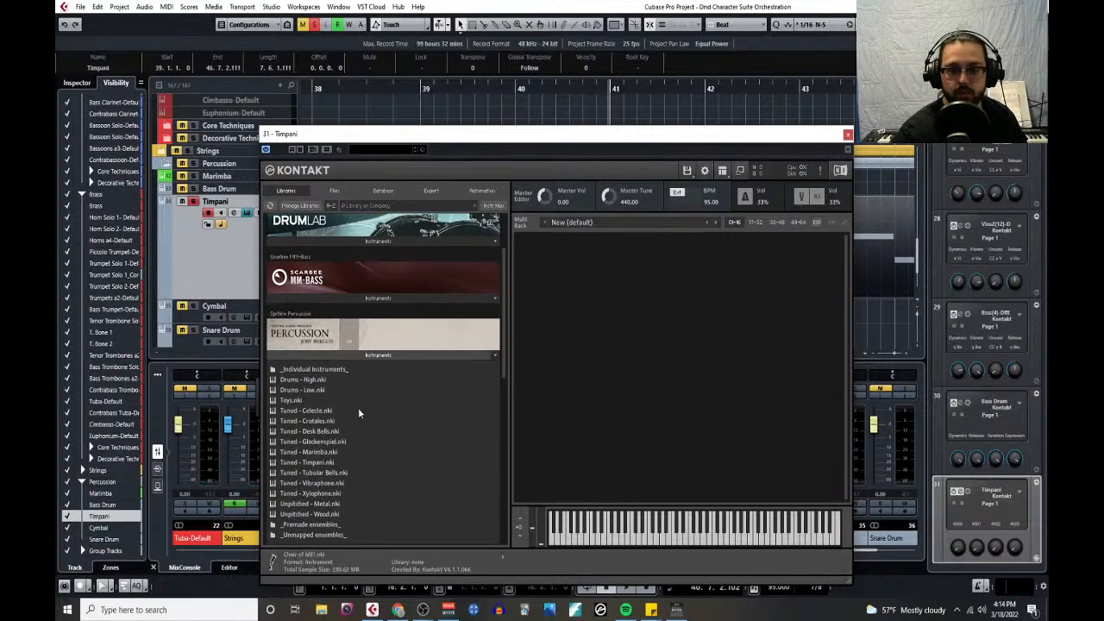
pyautogui.doubleClick(311, 464)
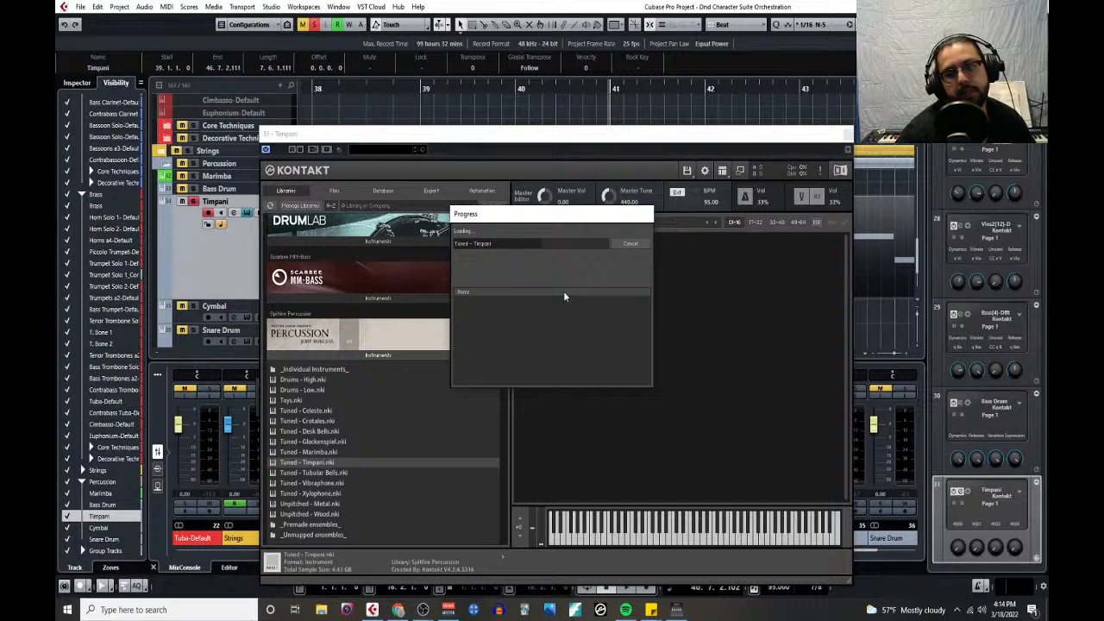
# - Review the notes on percussion section roles in the project Notepad and close it
pyautogui.click(118, 7)
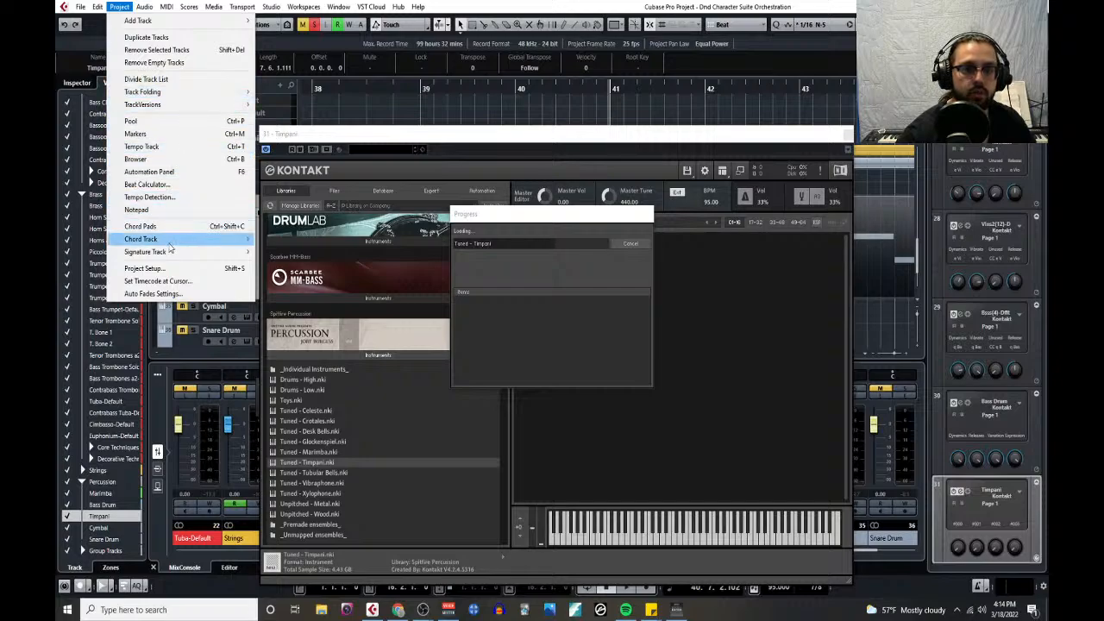
pyautogui.click(164, 210)
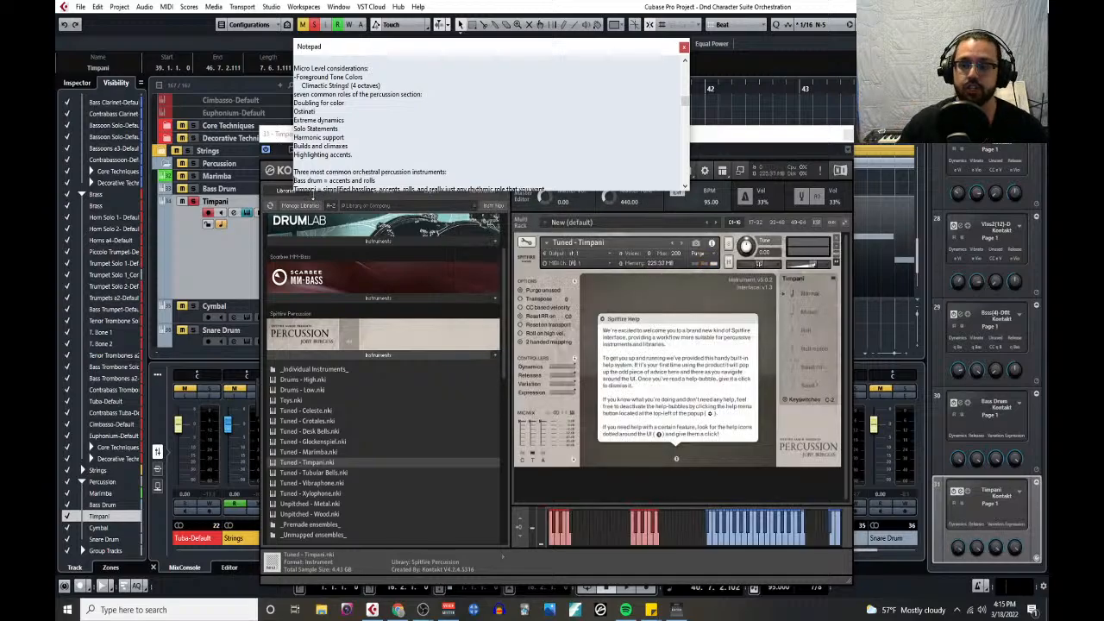
pyautogui.click(683, 46)
# - Dismiss the timpani instrument's help message, play the part from bar 39, and check the instrument's playable key range in Kontakt
pyautogui.click(700, 321)
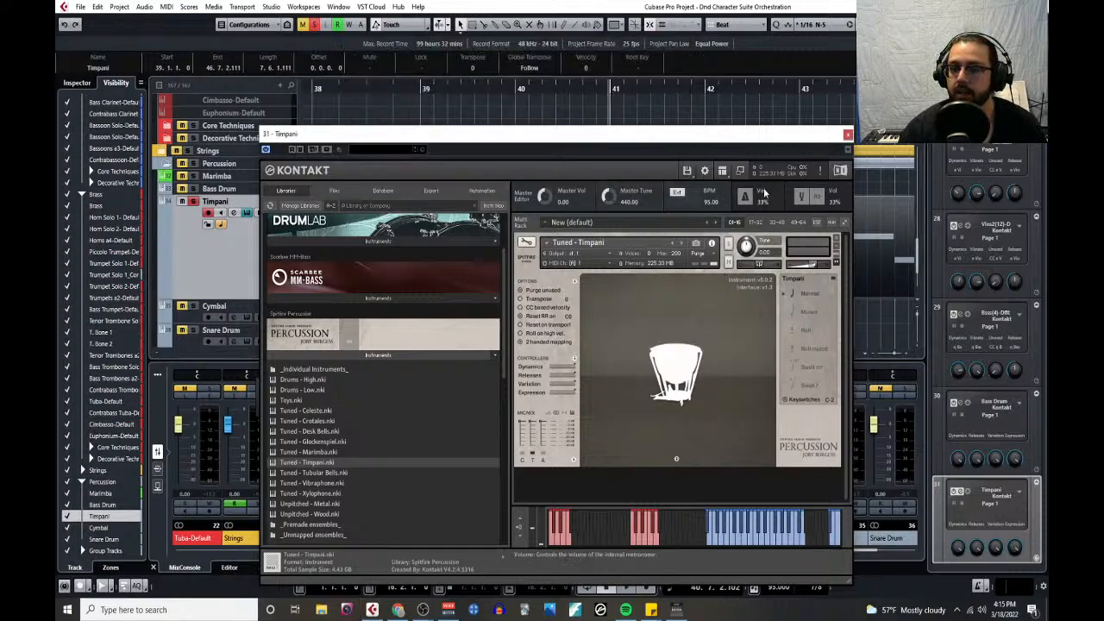
pyautogui.click(848, 134)
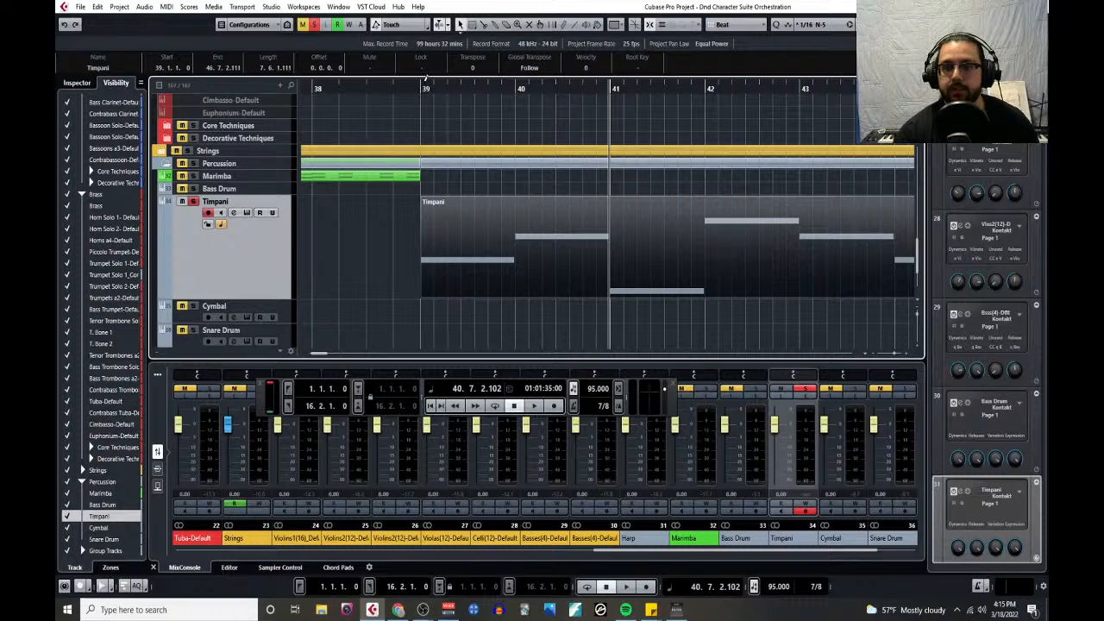
pyautogui.click(423, 84)
pyautogui.press('space')
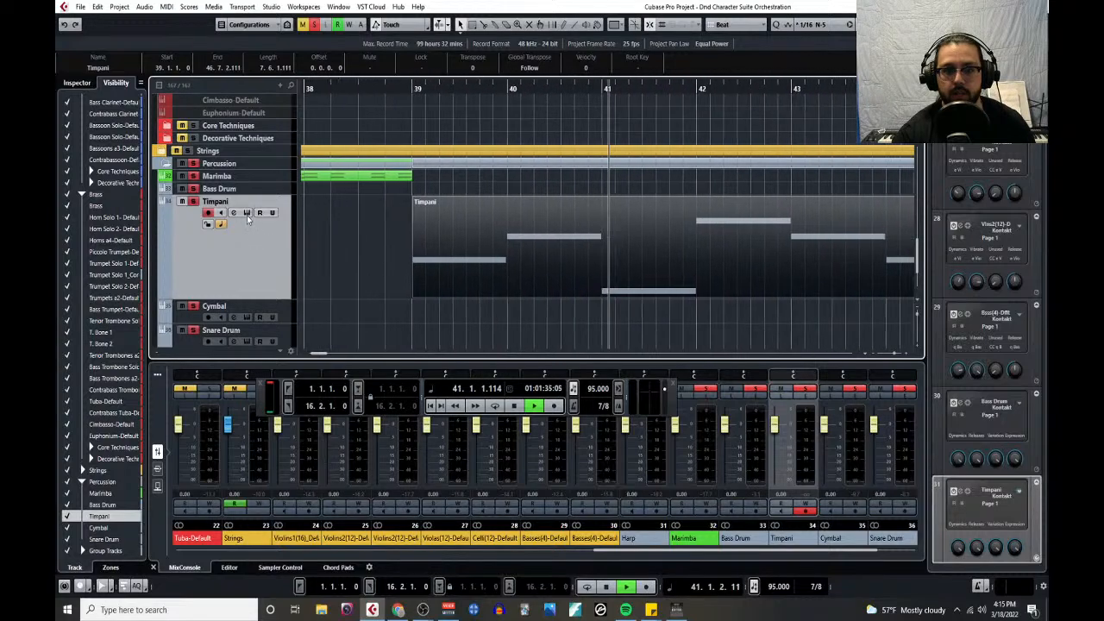
pyautogui.click(246, 214)
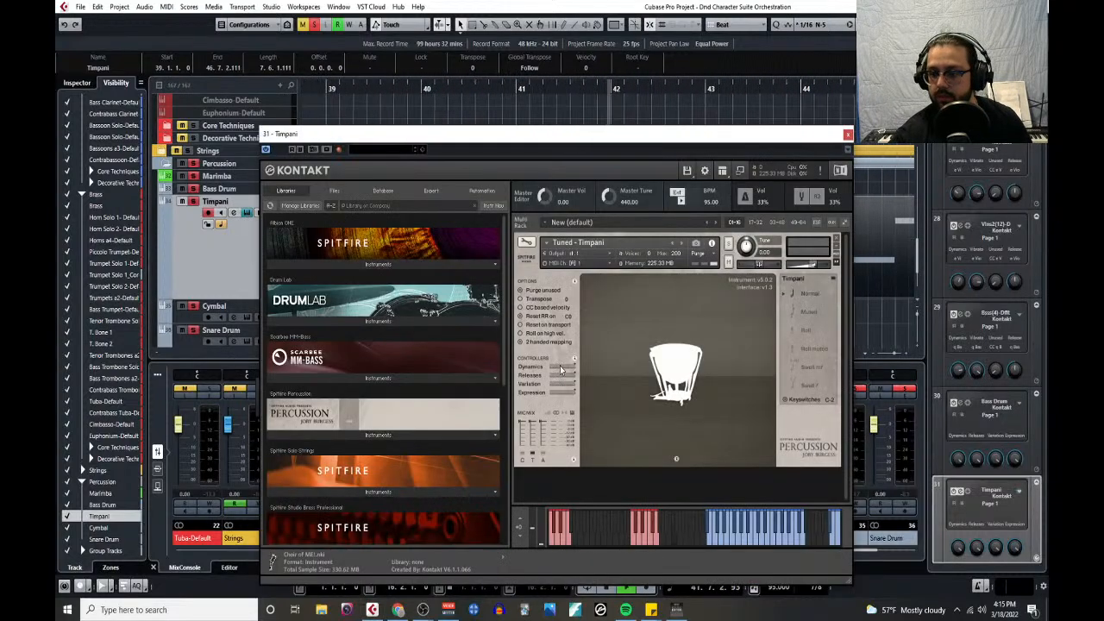
pyautogui.click(848, 135)
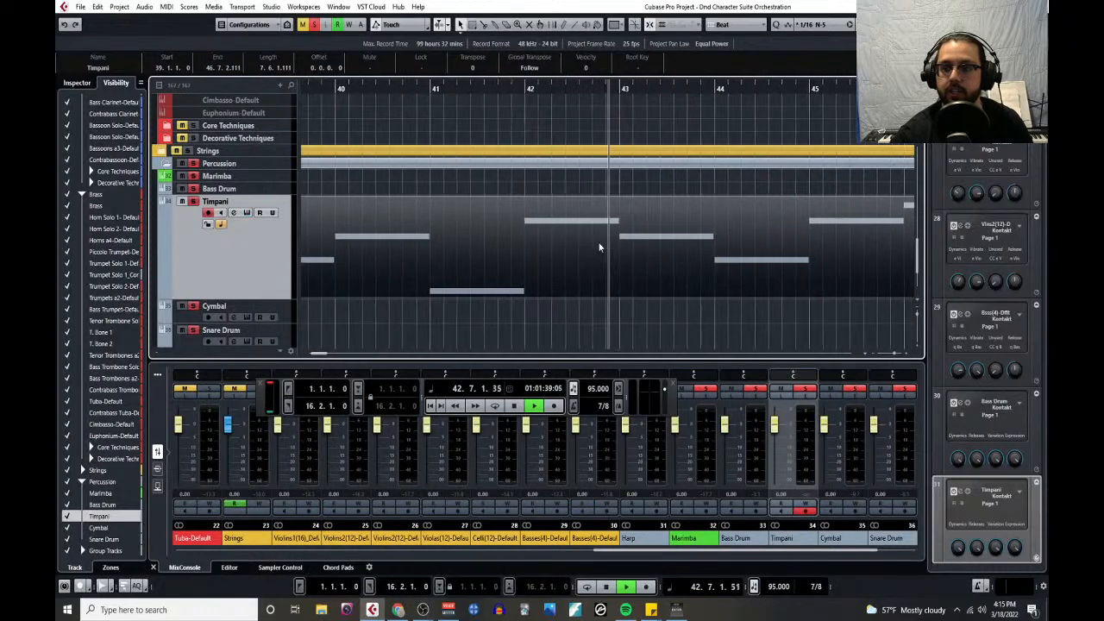
pyautogui.press('g')
pyautogui.press('g')
pyautogui.press('space')
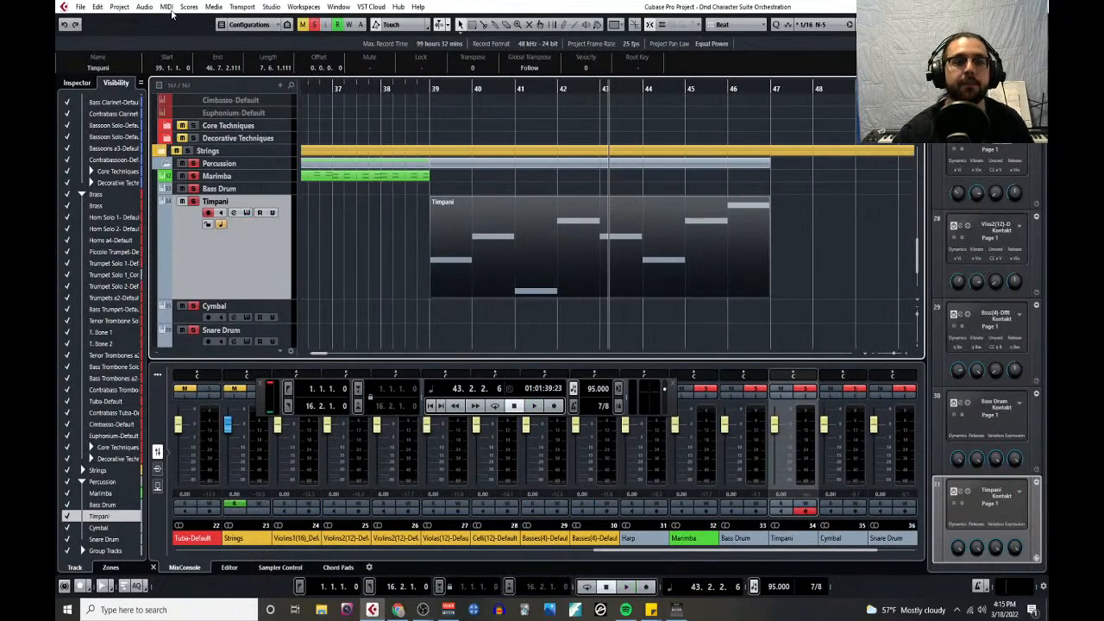
# - Open the timpani part in the Key Editor and check the pitches of its notes against the keyboard range
pyautogui.click(168, 7)
pyautogui.click(181, 15)
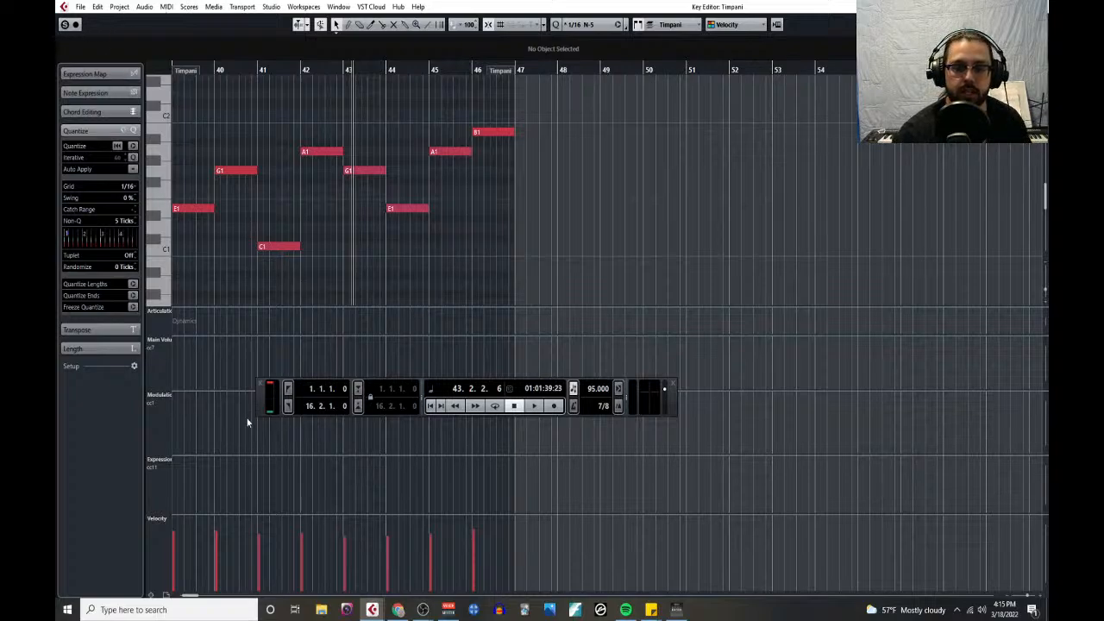
pyautogui.scroll(5, 248, 216)
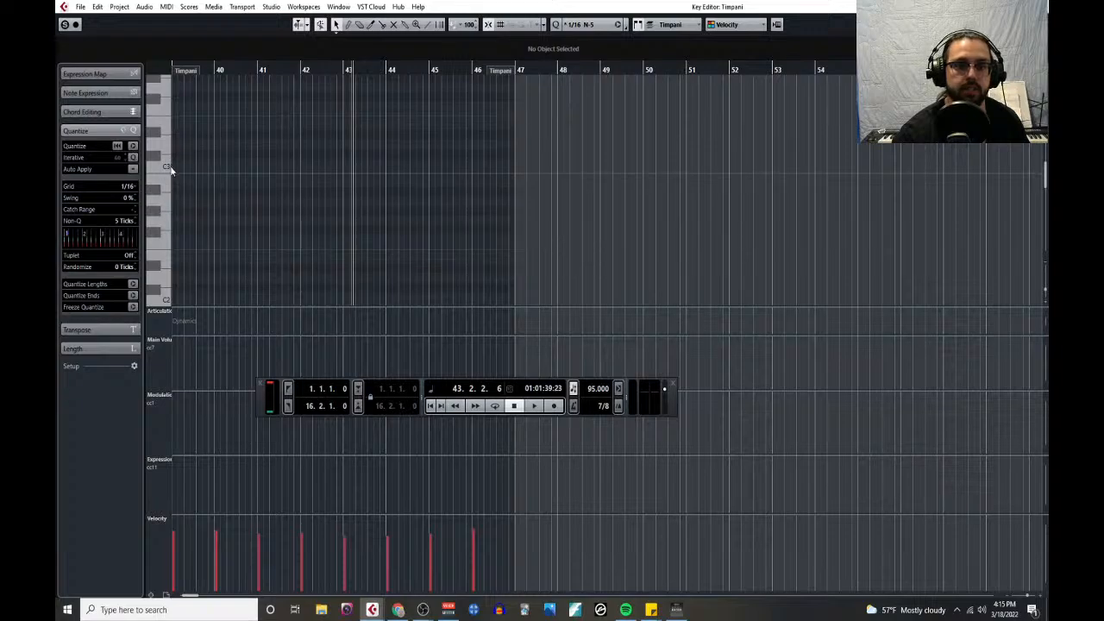
pyautogui.scroll(-5, 215, 200)
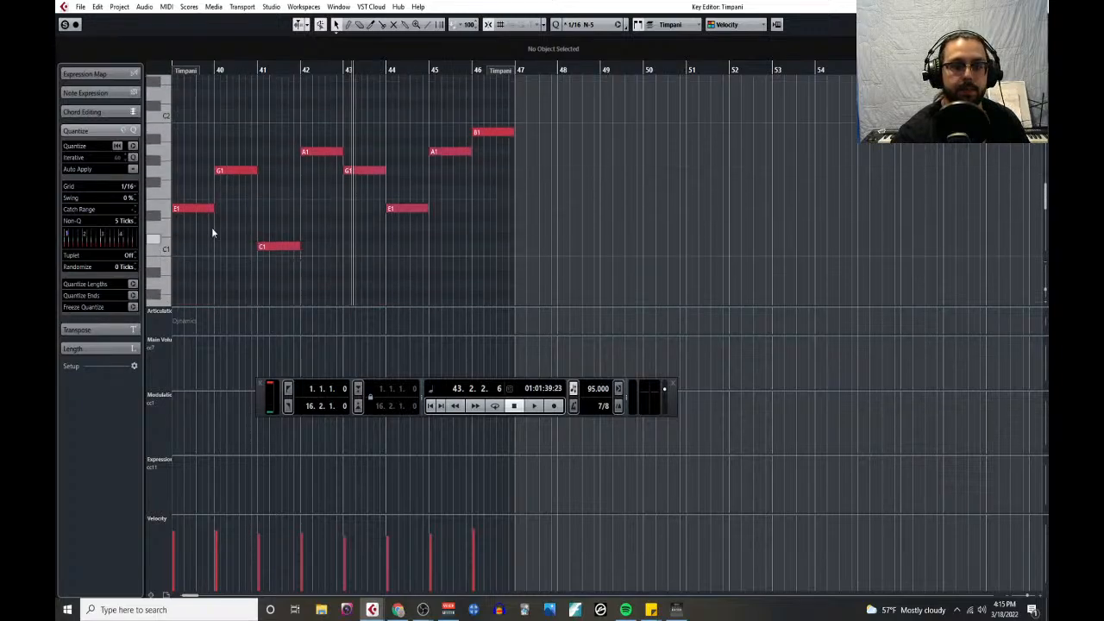
pyautogui.click(193, 212)
pyautogui.scroll(5, 246, 207)
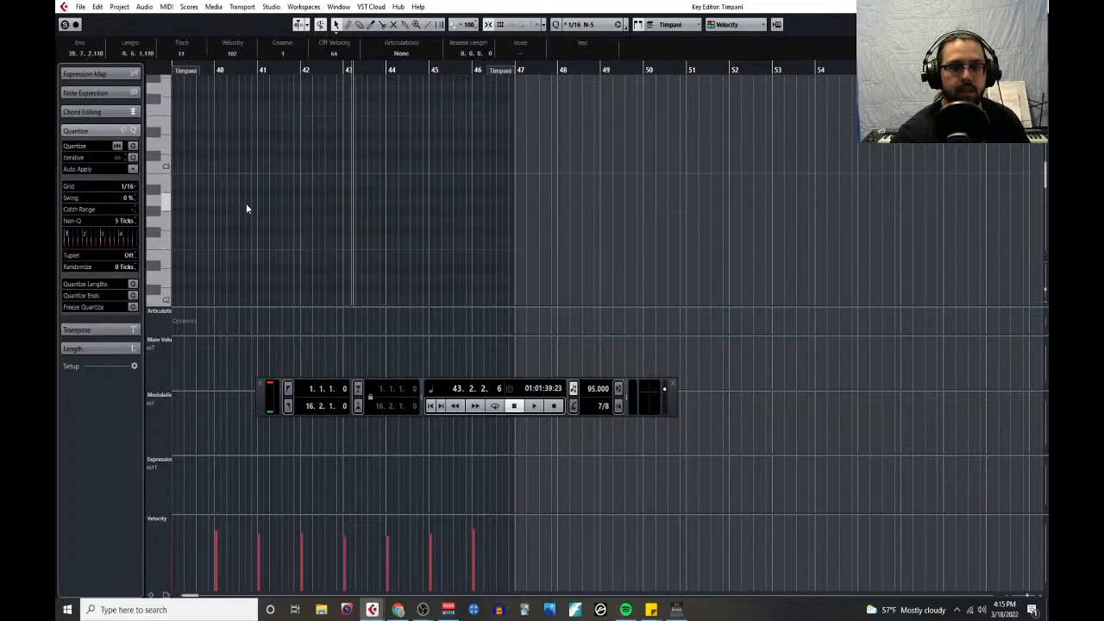
pyautogui.scroll(-5, 246, 207)
pyautogui.click(316, 152)
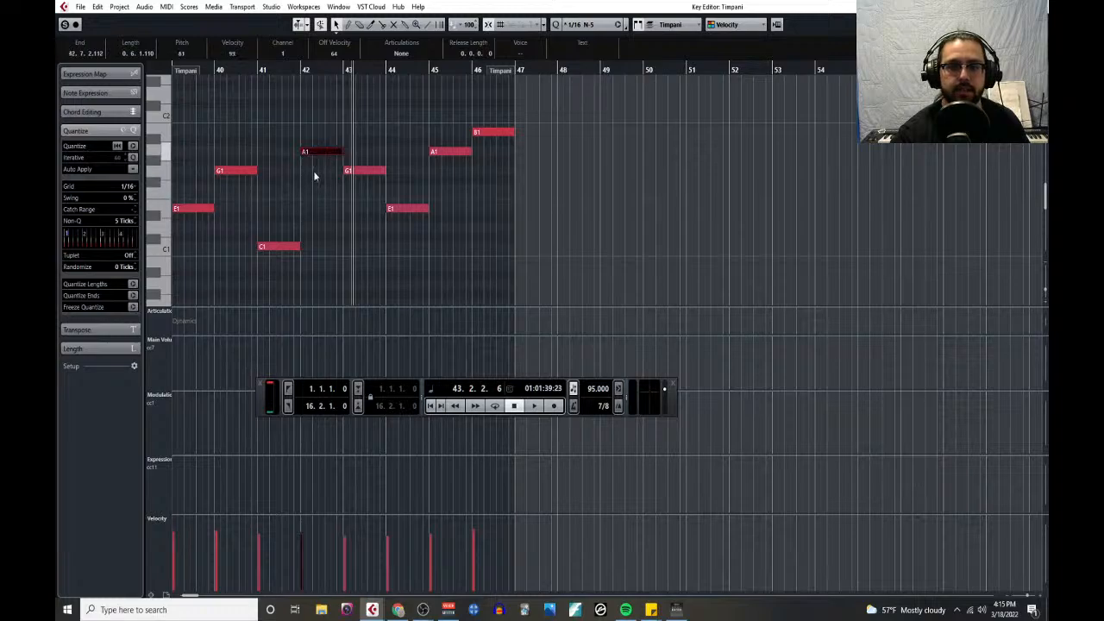
# - Transpose all the timpani notes in bars 39 to 46 up one octave
pyautogui.scroll(1, 227, 209)
pyautogui.moveTo(192, 158); pyautogui.dragTo(620, 335)
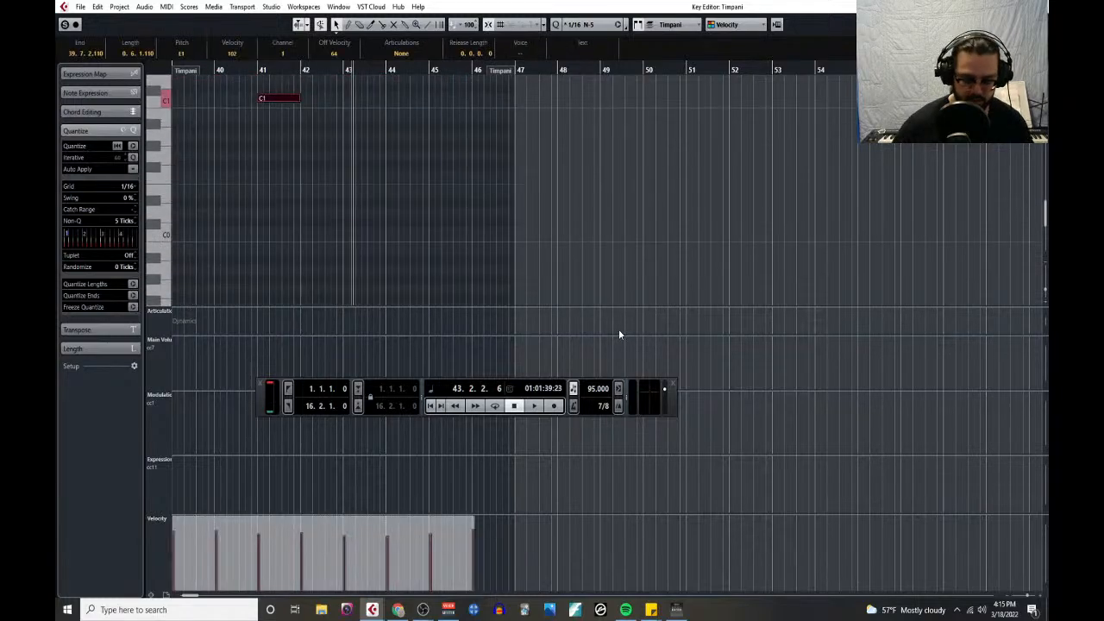
pyautogui.hotkey('shift', 'Up')
pyautogui.hscroll(-5, 274, 222)
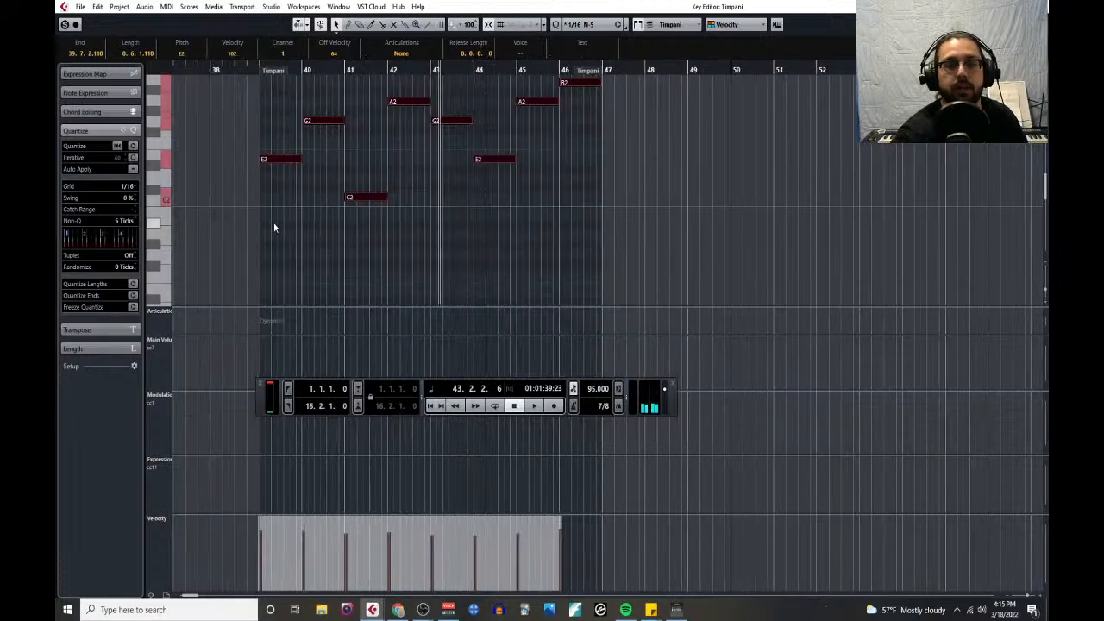
pyautogui.hscroll(3, 519, 186)
pyautogui.scroll(1, 389, 184)
# - Audition the transposed timpani notes one by one from bar 39 to bar 46
pyautogui.click(362, 203)
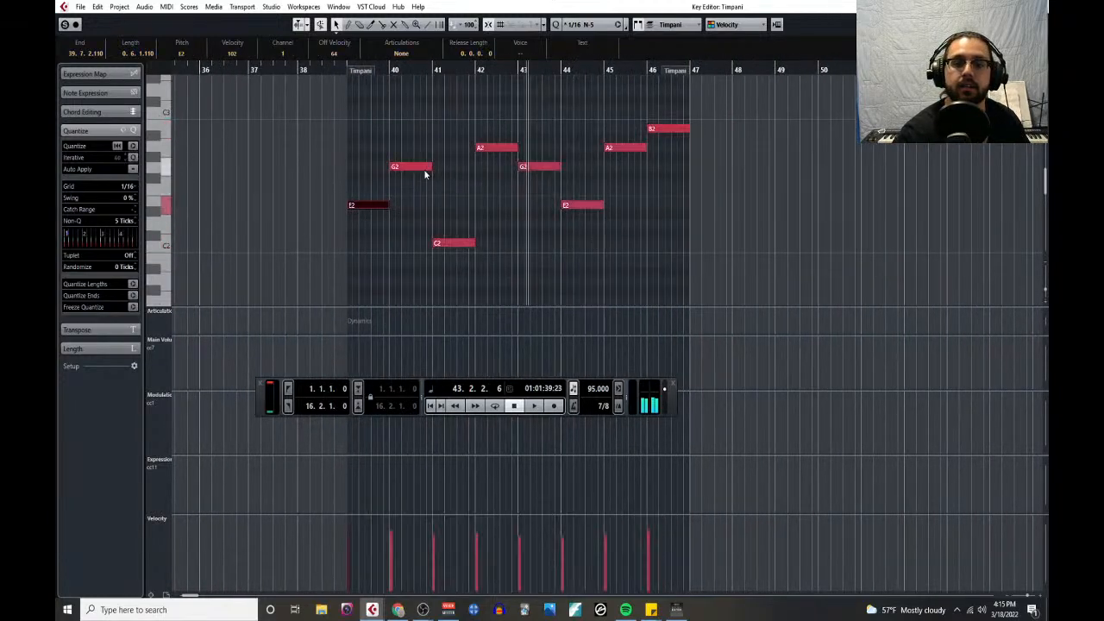
pyautogui.click(423, 168)
pyautogui.click(456, 244)
pyautogui.click(499, 147)
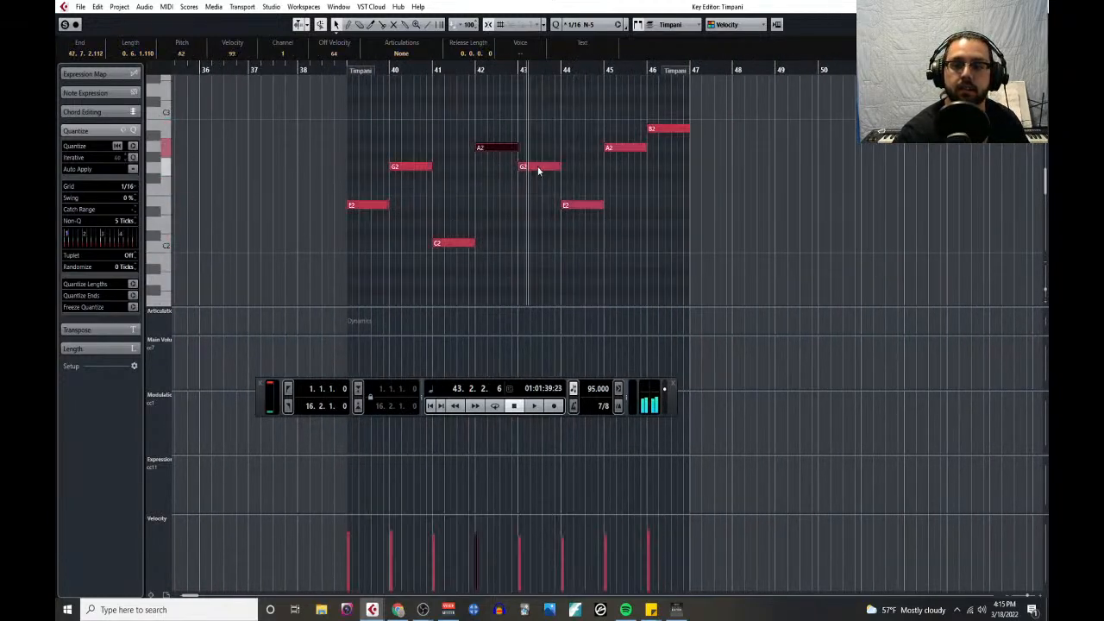
pyautogui.click(536, 166)
pyautogui.click(575, 206)
pyautogui.click(615, 150)
pyautogui.click(667, 129)
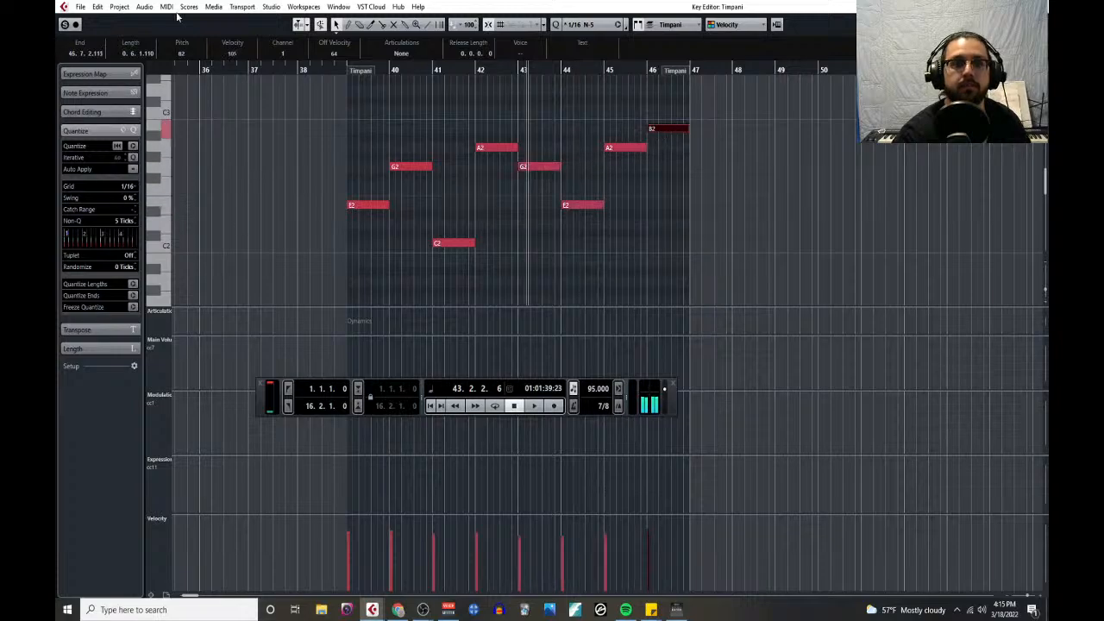
# - Open the project Notepad and insert blank lines above the Macro Level Considerations (B1) notes
pyautogui.click(121, 6)
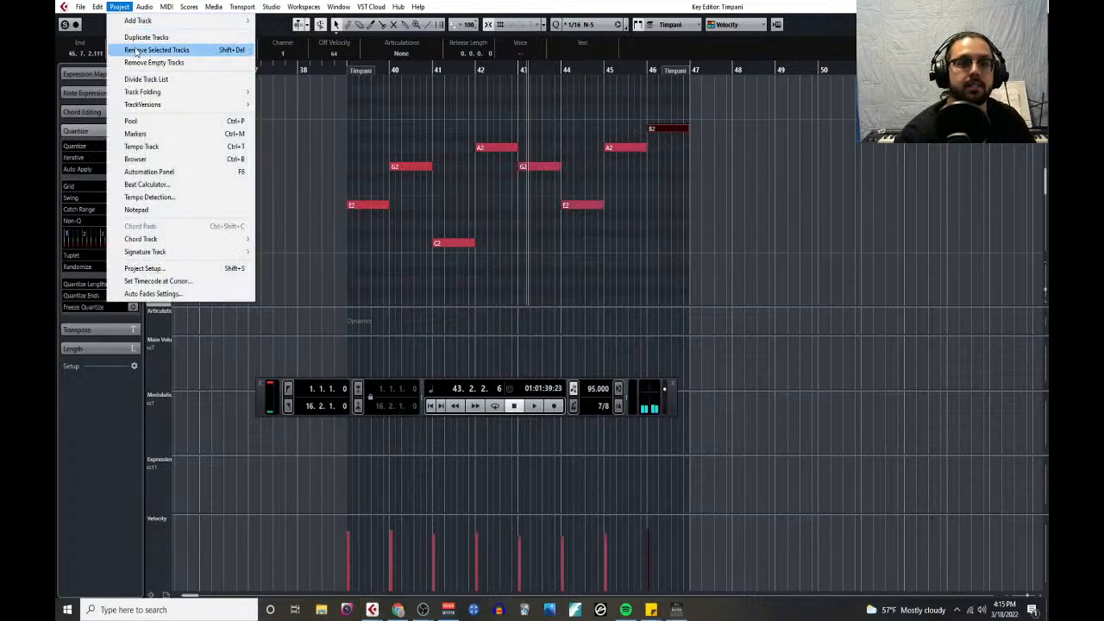
pyautogui.click(138, 210)
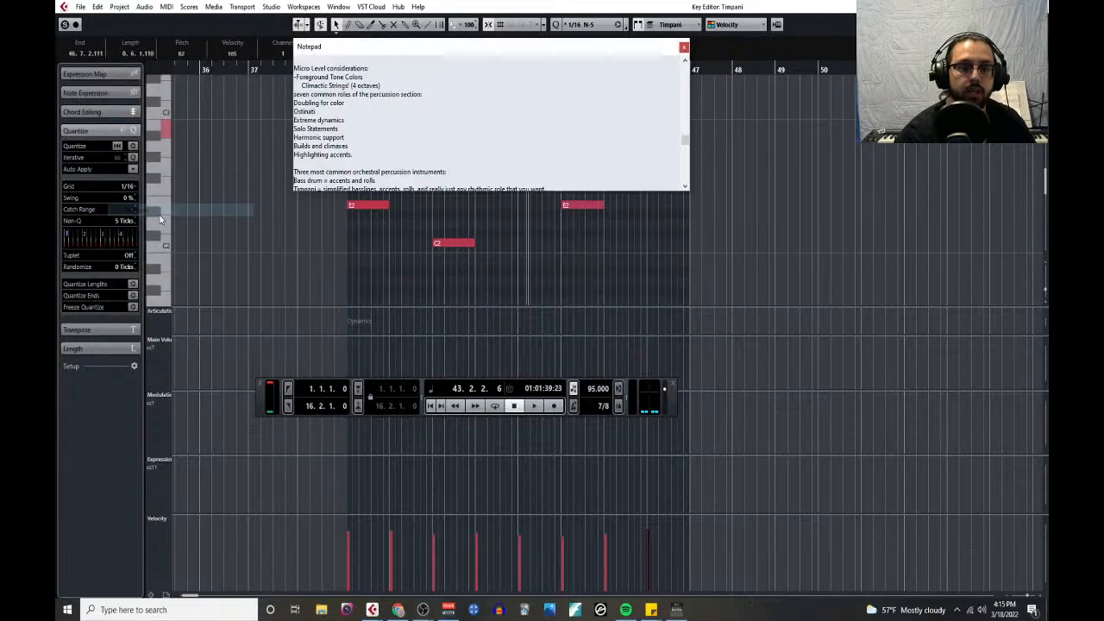
pyautogui.scroll(3, 322, 95)
pyautogui.scroll(10, 321, 94)
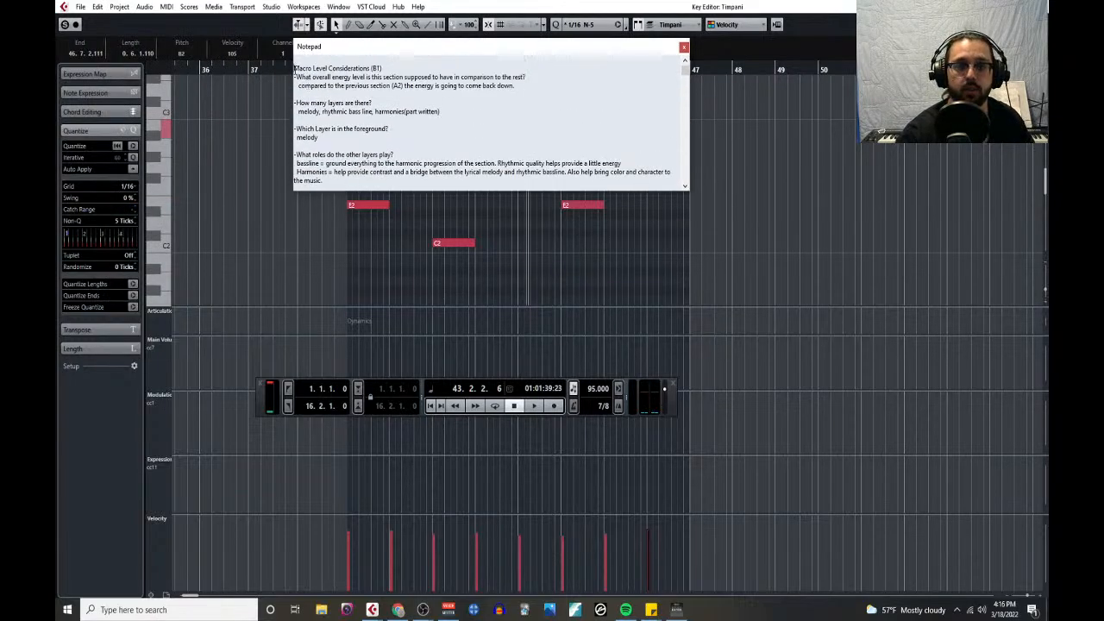
pyautogui.press('Return')
pyautogui.press('Return')
pyautogui.press('Return')
pyautogui.press('Return')
pyautogui.press('Return')
pyautogui.press('Return')
pyautogui.press('Return')
pyautogui.press('Return')
pyautogui.press('Return')
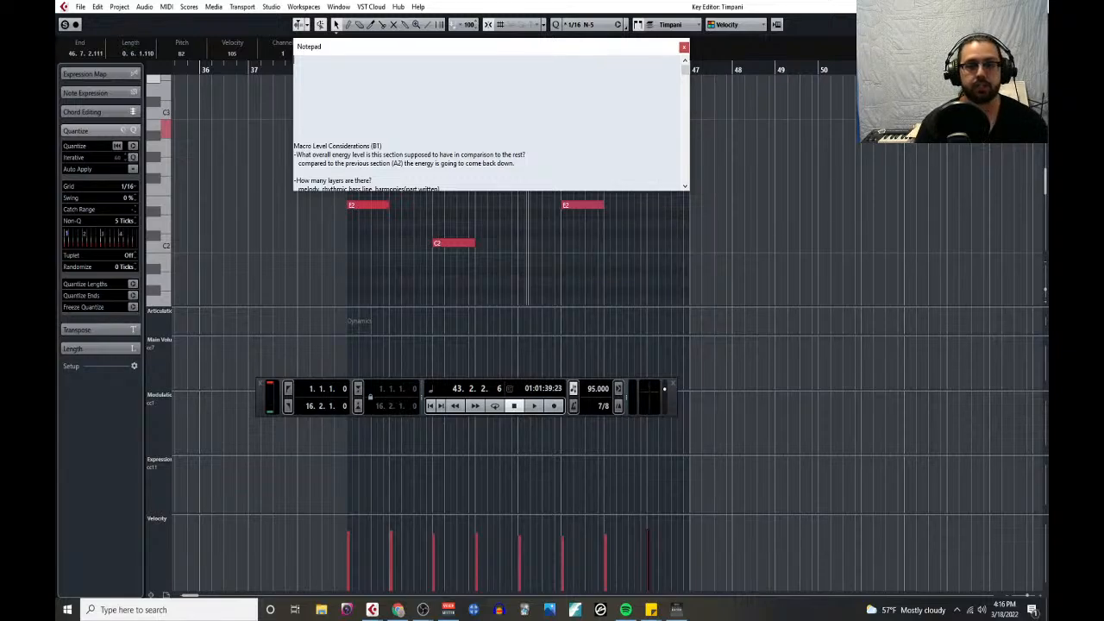
# - Head the Notepad with "things to keep in mind for timpani:" and add the line "Range: C2 - C4" below it
pyautogui.write('things to keep in mind')
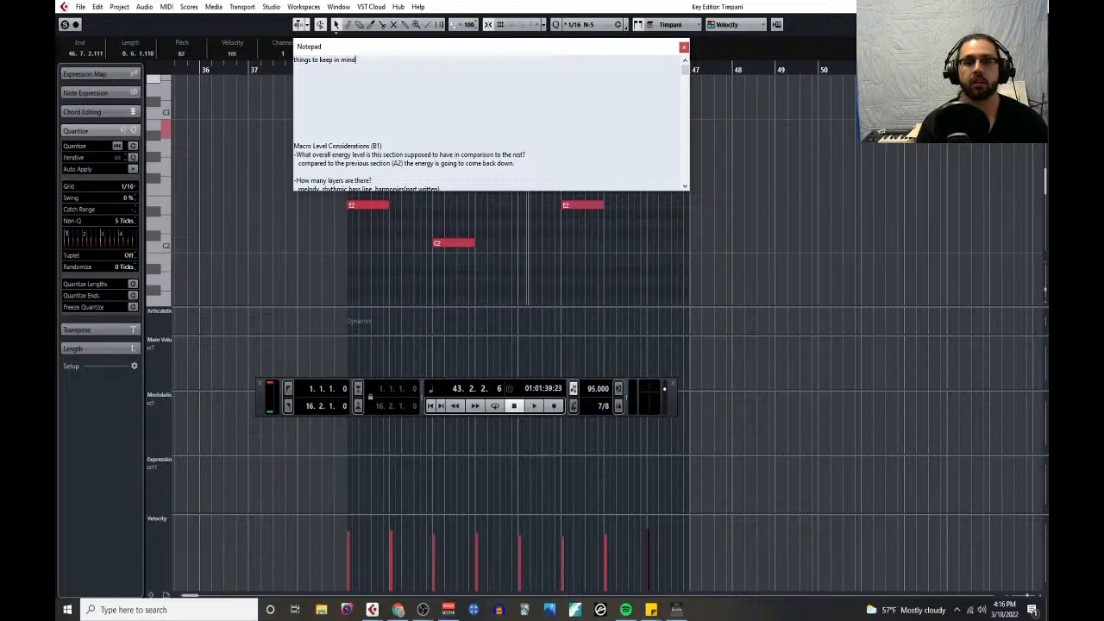
pyautogui.write(':')
pyautogui.press('Return')
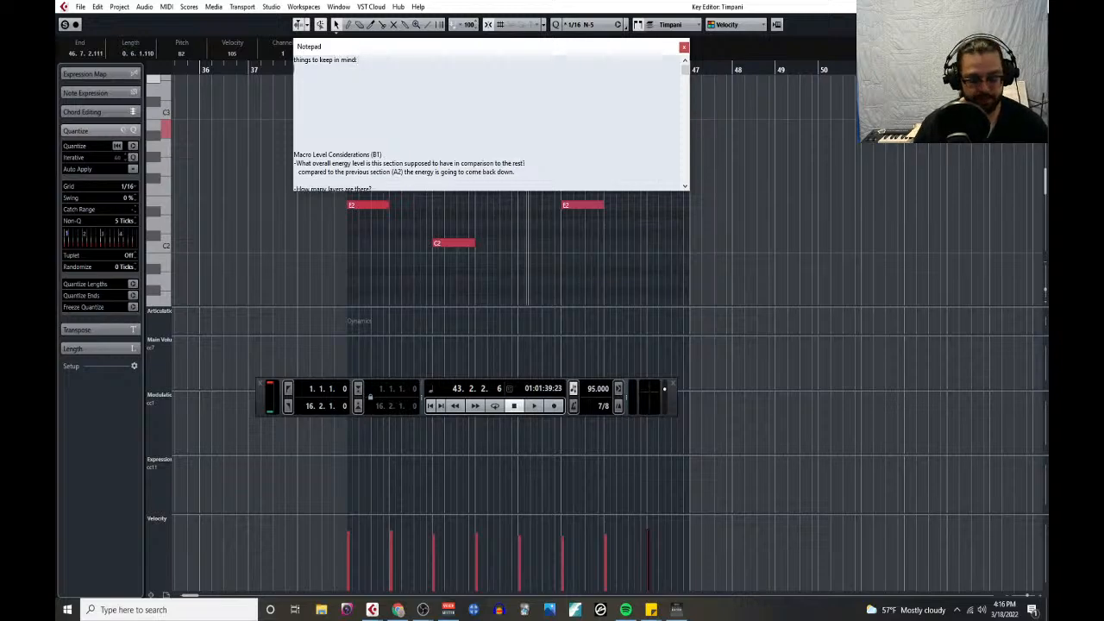
pyautogui.press('BackSpace')
pyautogui.write('for timpani:')
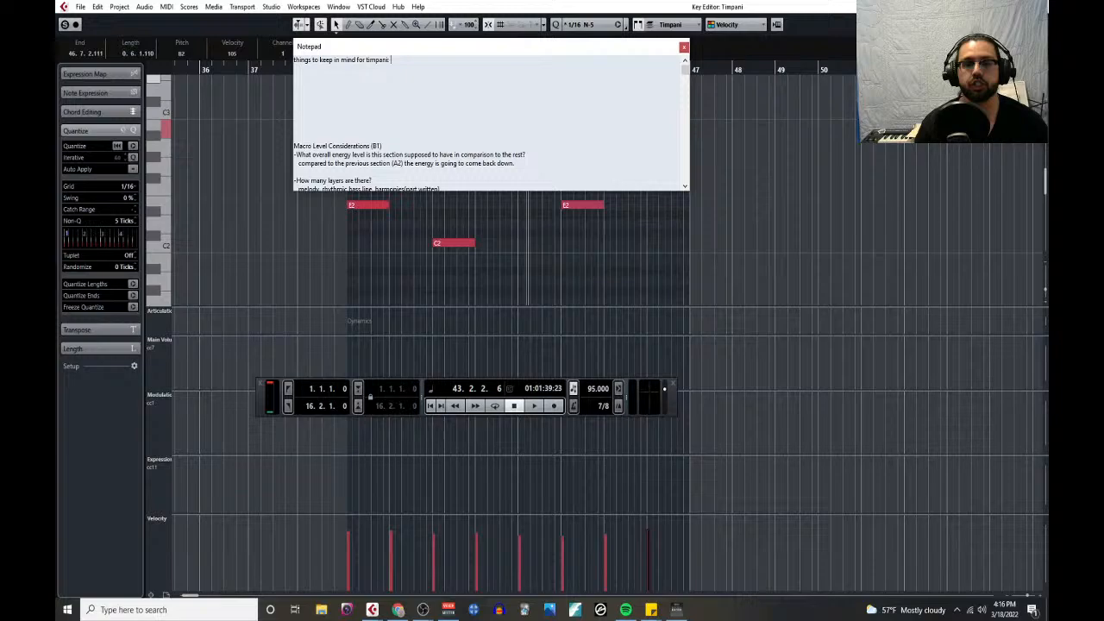
pyautogui.press('Return')
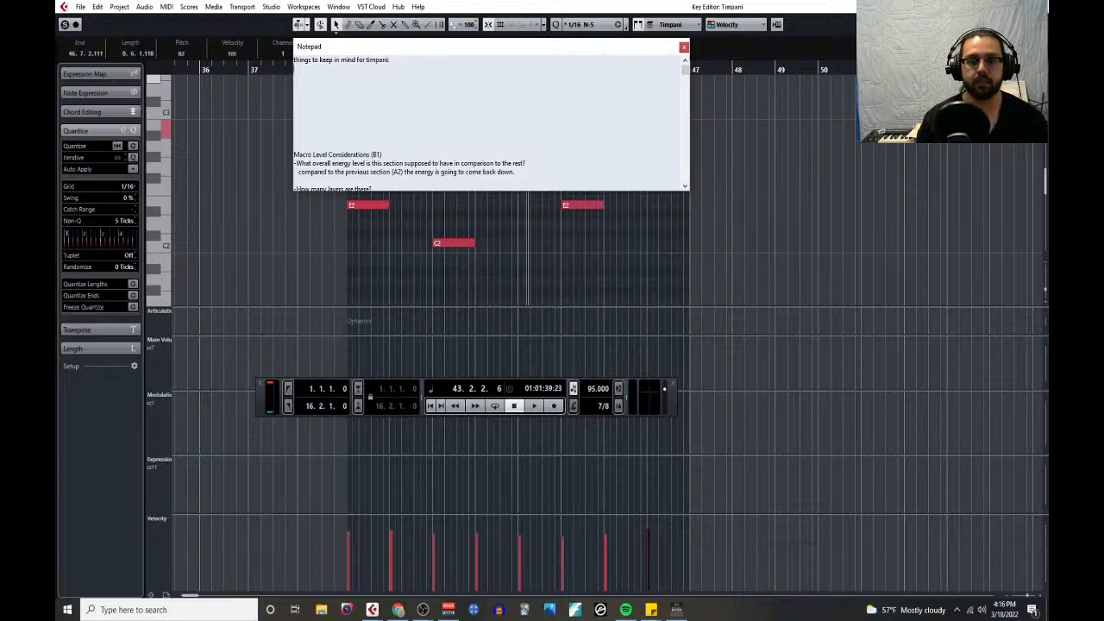
pyautogui.write('Range: C')
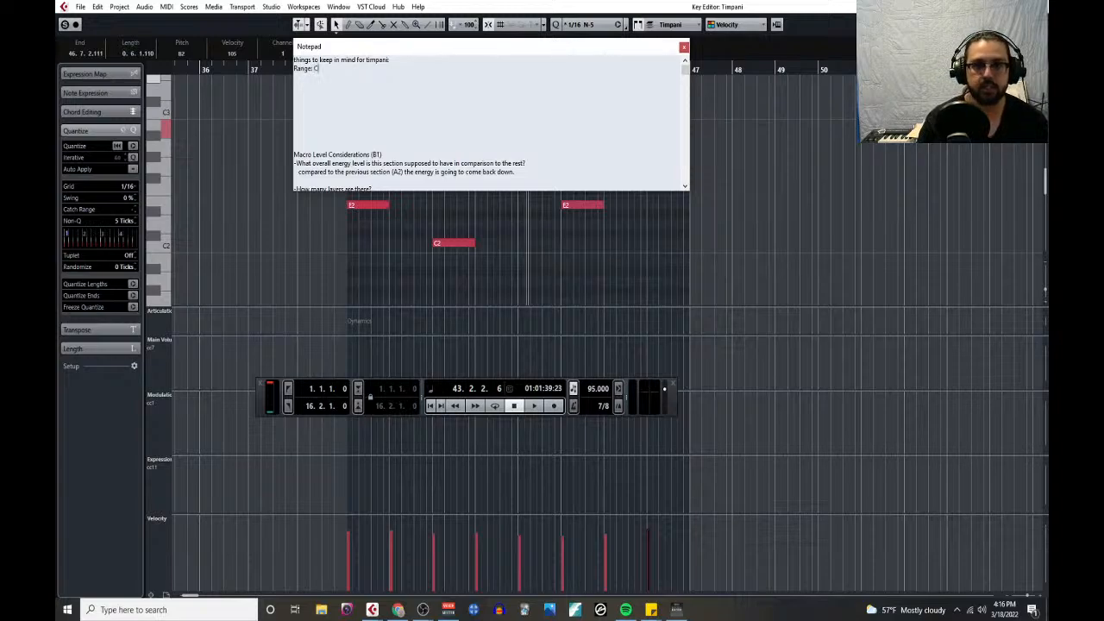
pyautogui.write('2 - C4')
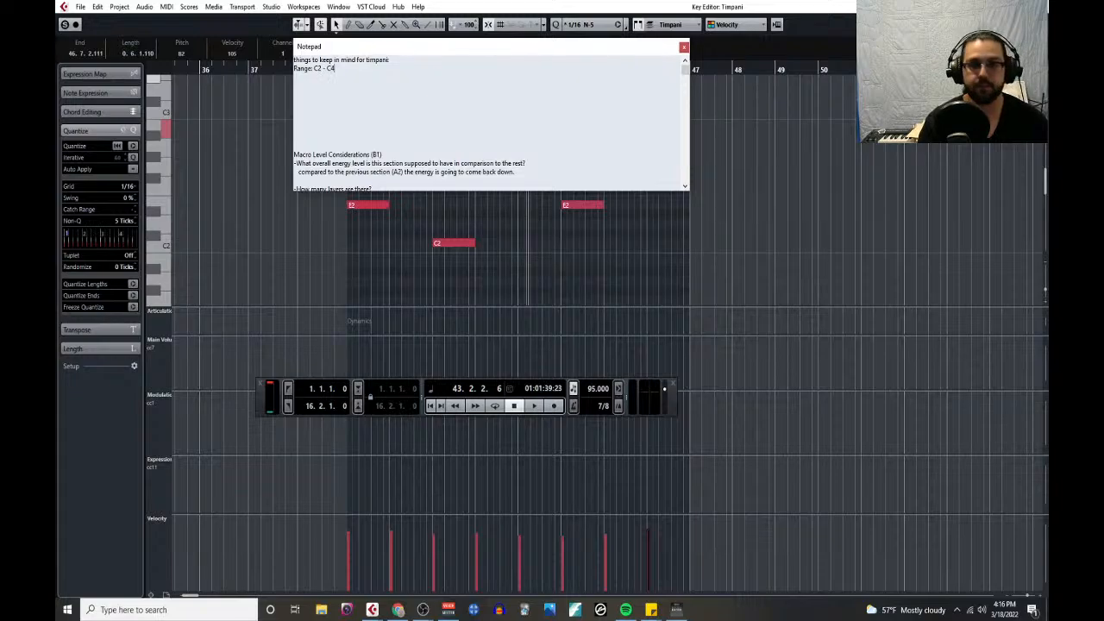
pyautogui.press('Return')
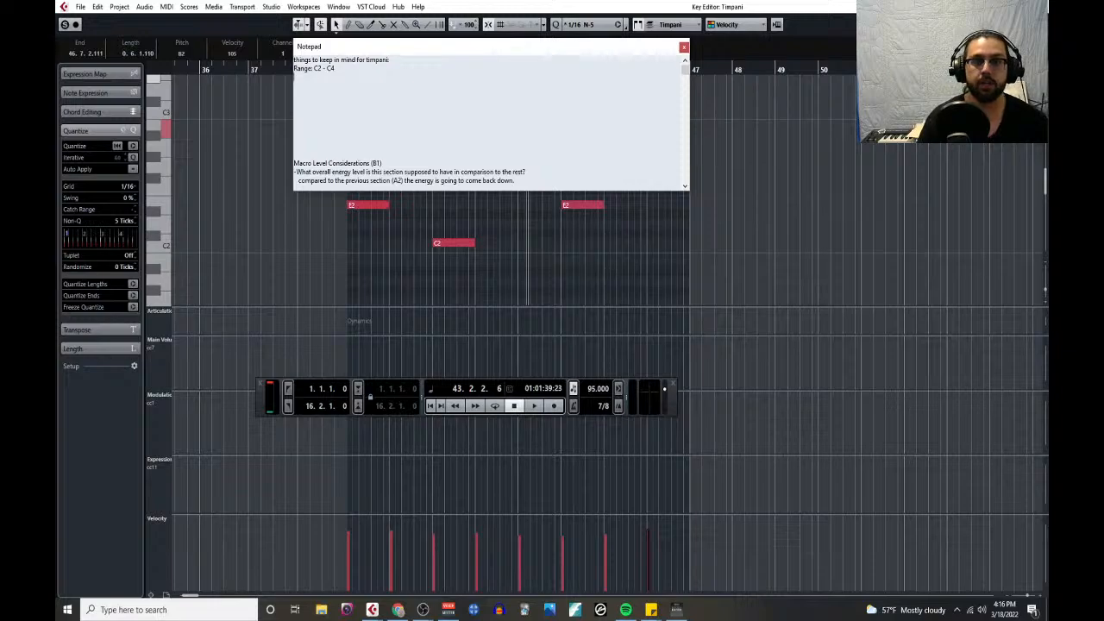
# - Add the line "Drum 5: C2 - A3" below the timpani range in the notes
pyautogui.write('Drum 5')
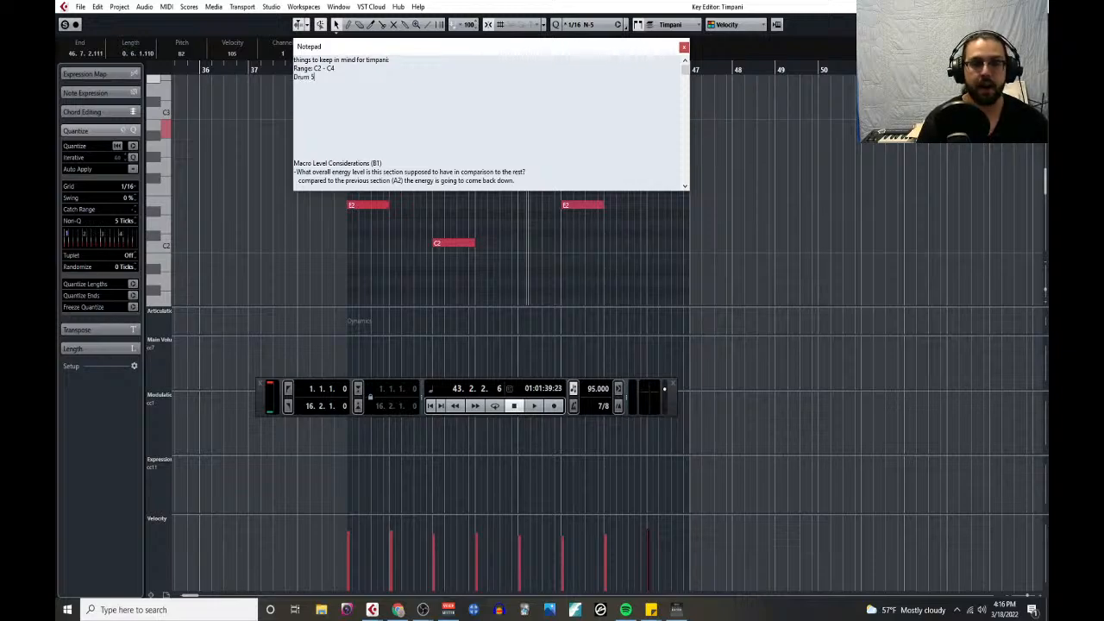
pyautogui.write(': C2')
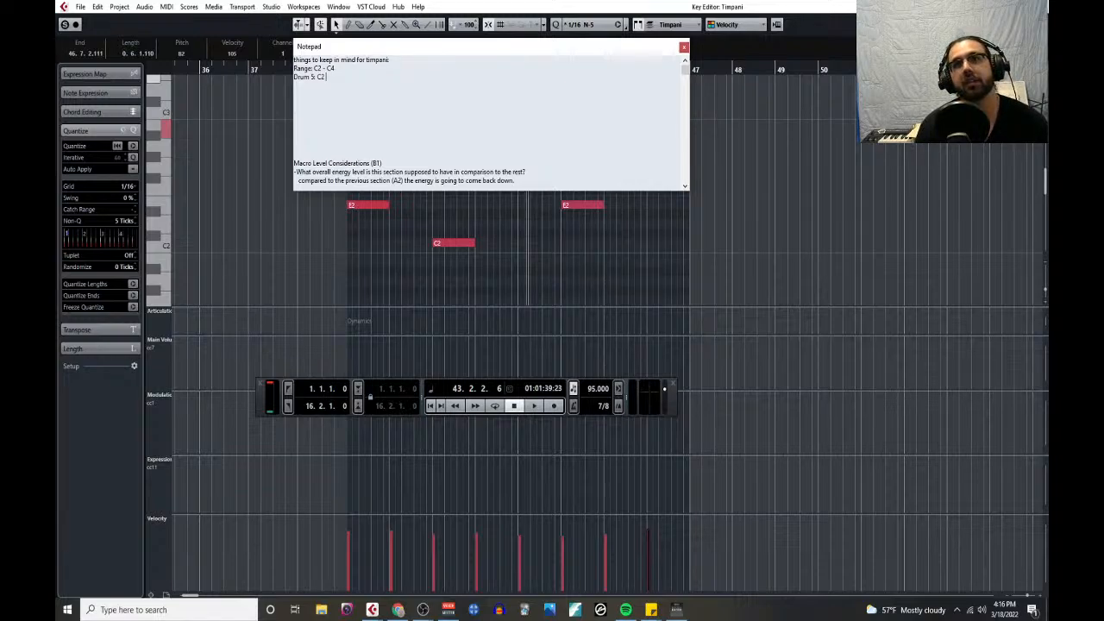
pyautogui.write(' - A3')
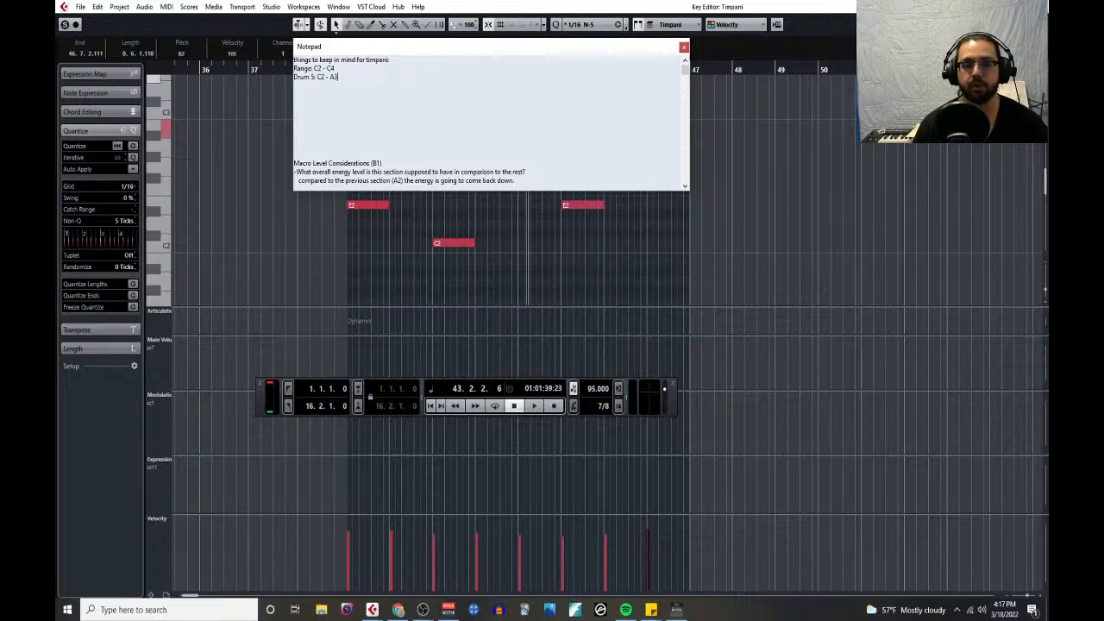
pyautogui.press('Return')
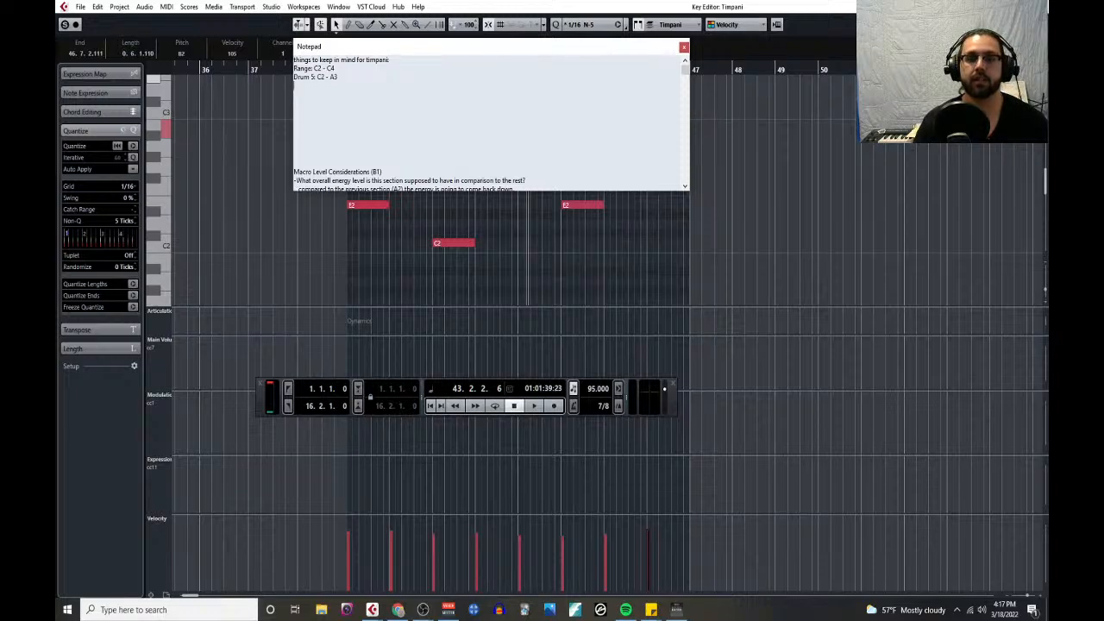
# - Add the line "Drum 4: F2 - C3" to the timpani notes
pyautogui.write('Drum')
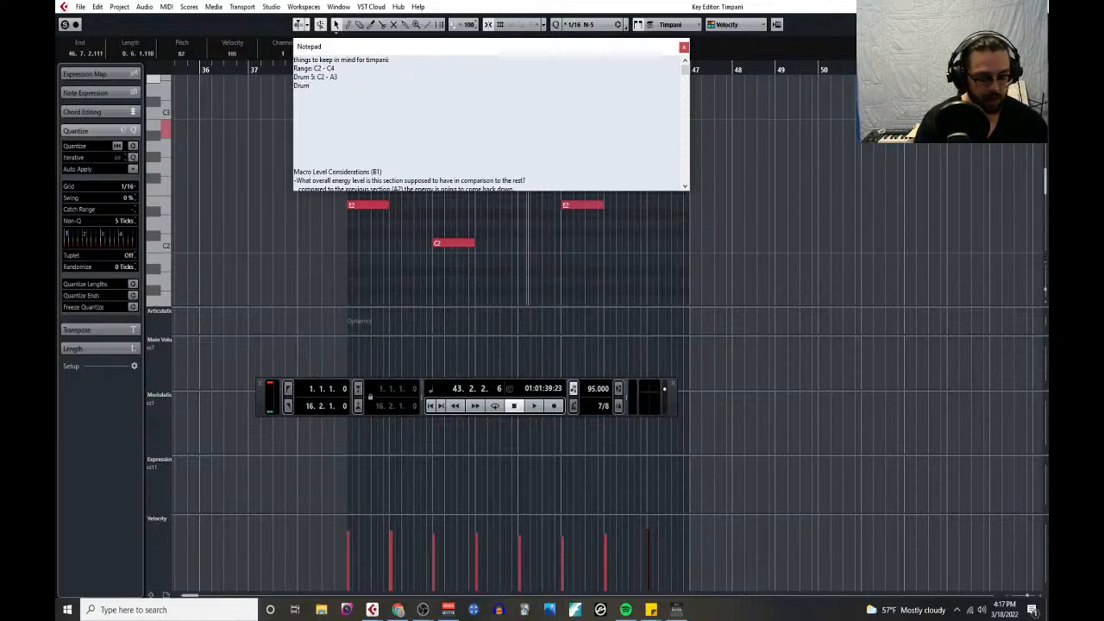
pyautogui.write(' 4: ')
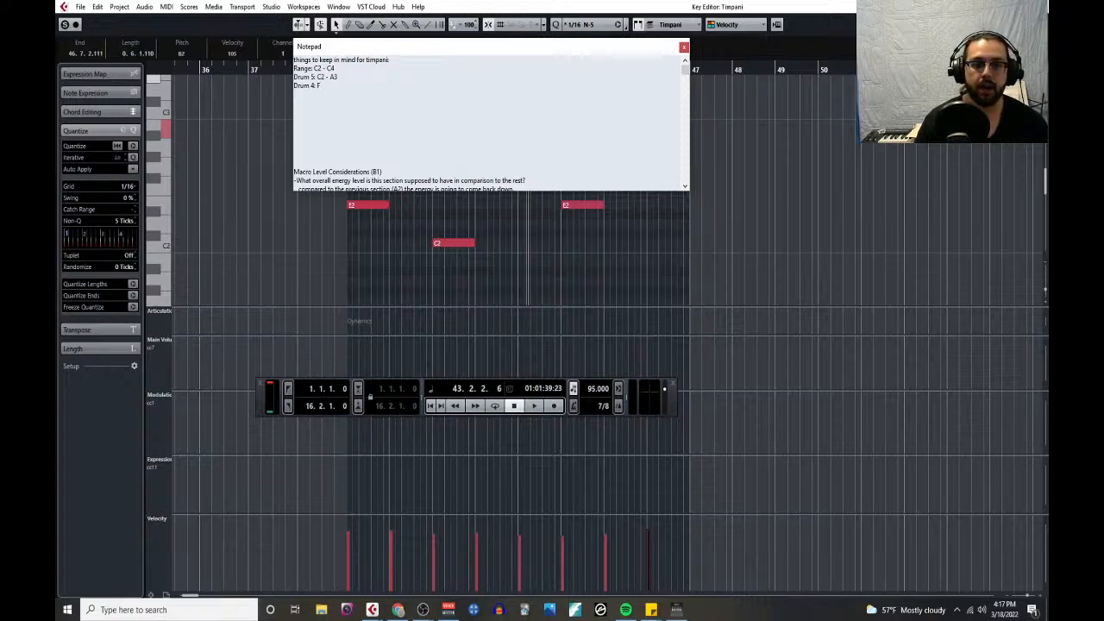
pyautogui.write('F2 - C')
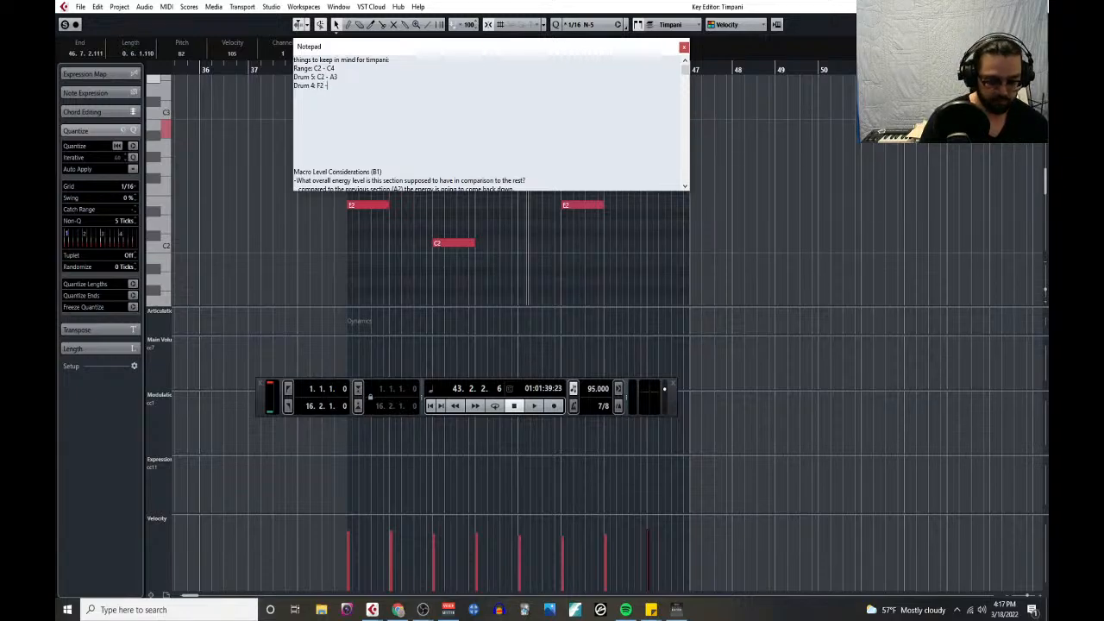
pyautogui.write('3')
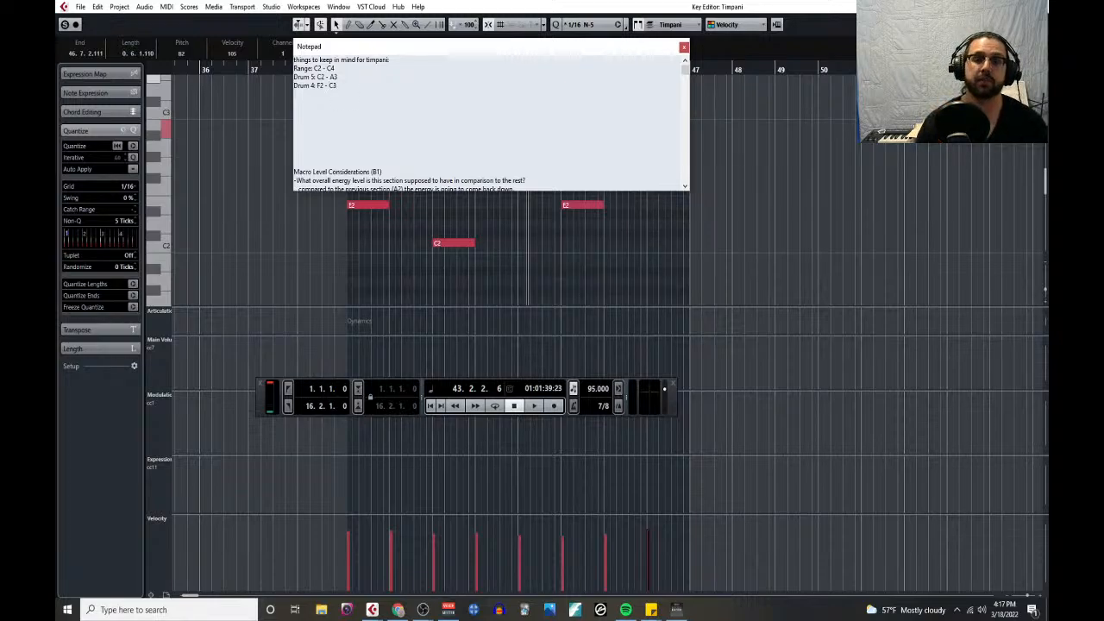
# - Add the line "Drum 3: Bb2 - F3" to the timpani notes
pyautogui.press('Return')
pyautogui.write('Drum 3:')
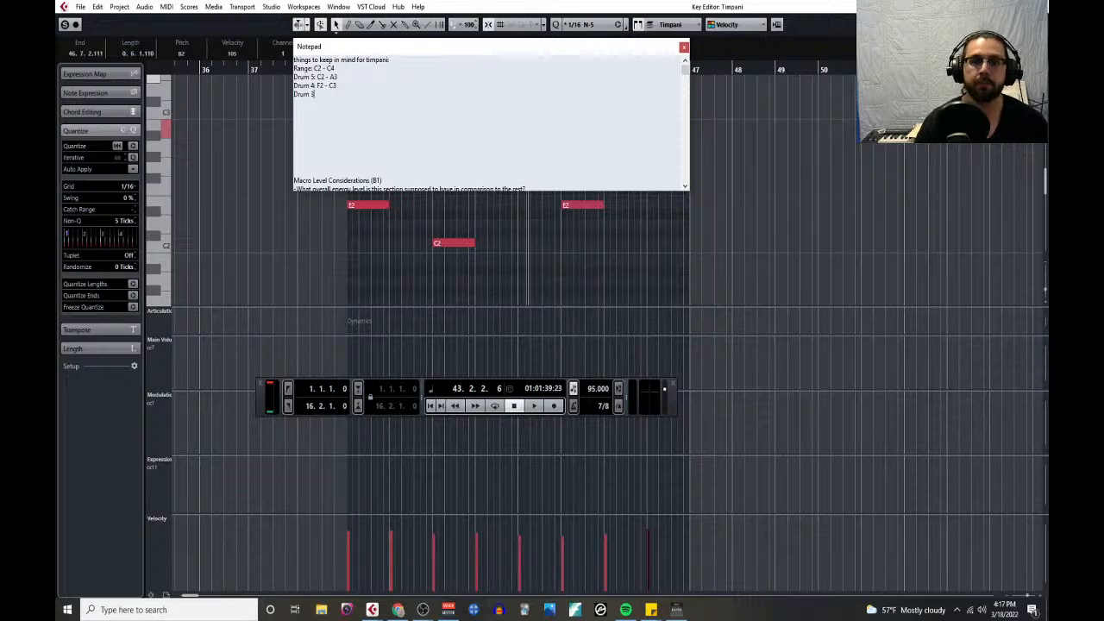
pyautogui.write(' Bb')
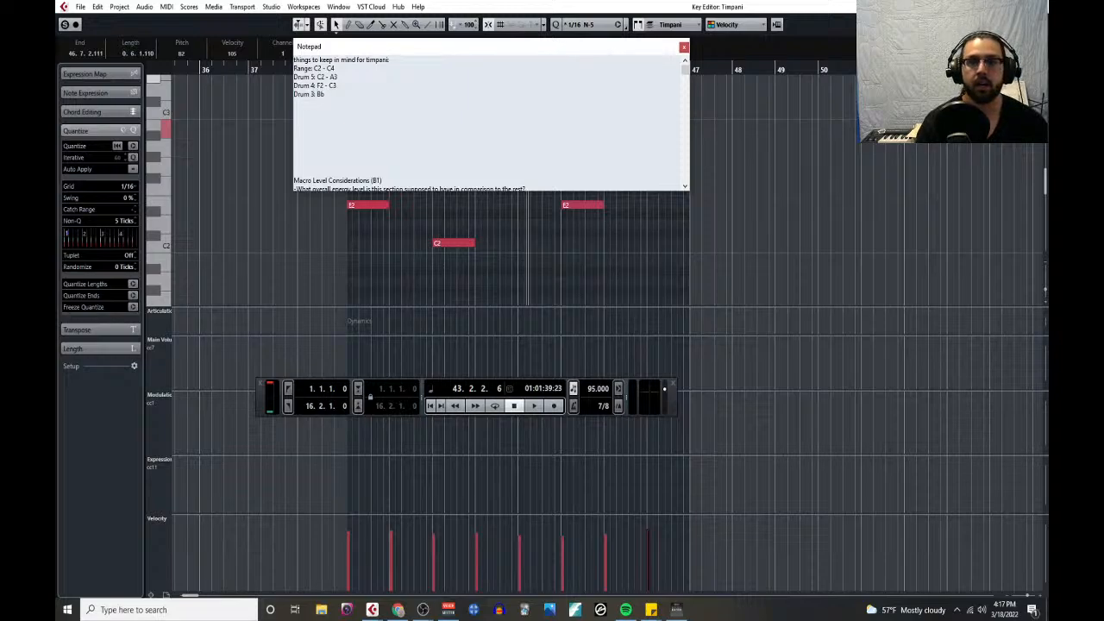
pyautogui.write('2 -')
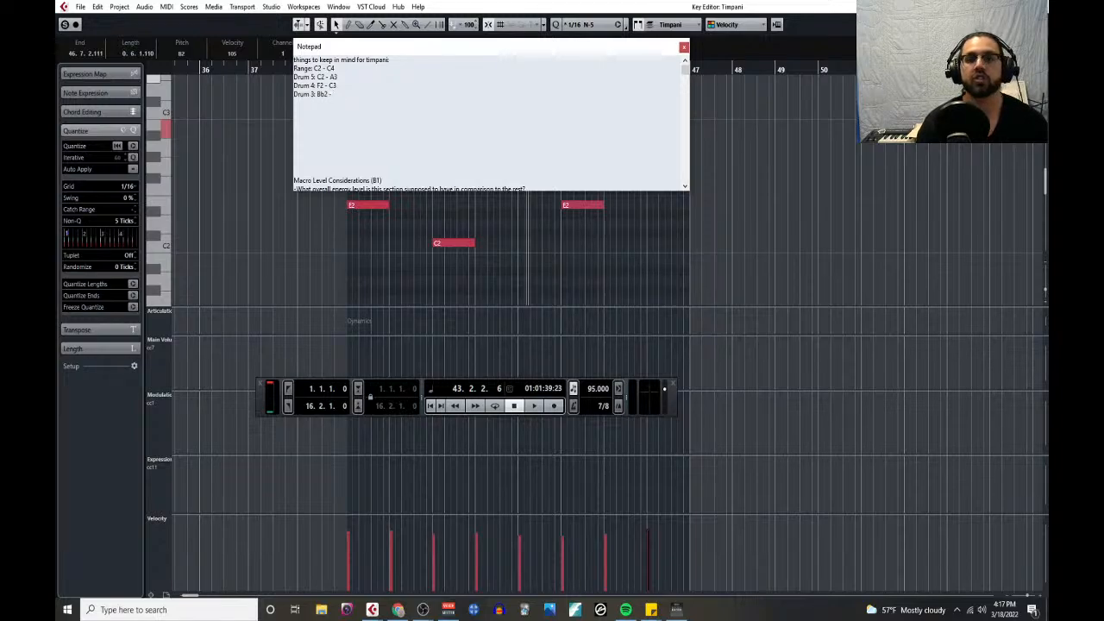
pyautogui.write(' F3')
pyautogui.press('Return')
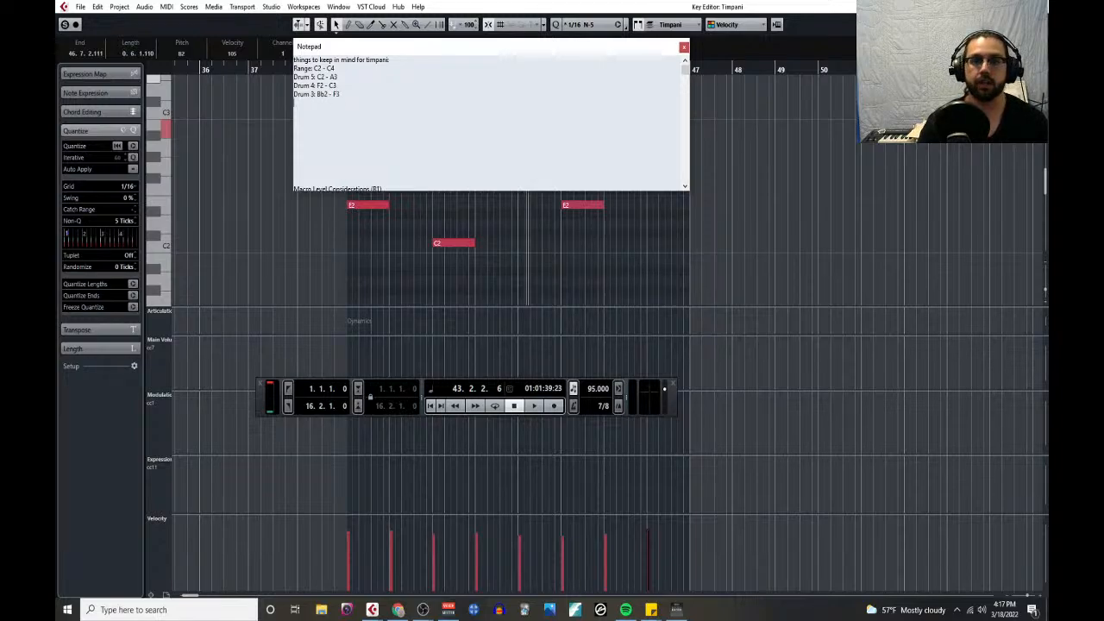
# - Add the line "Drum 2: D3 - A4" to the timpani notes
pyautogui.write('Drum 2:')
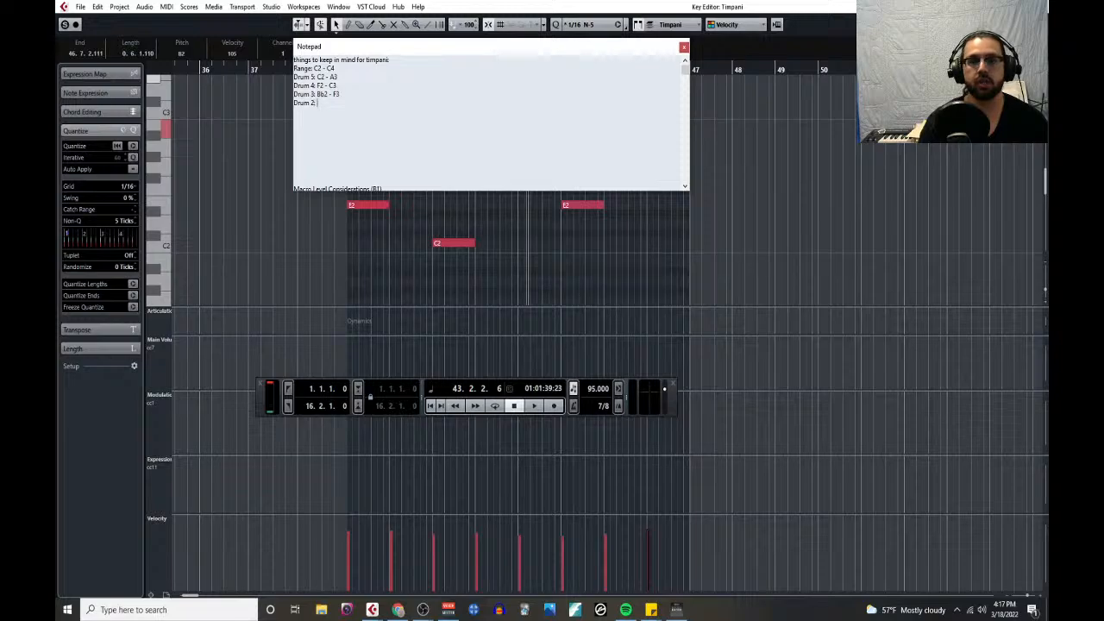
pyautogui.write(' D')
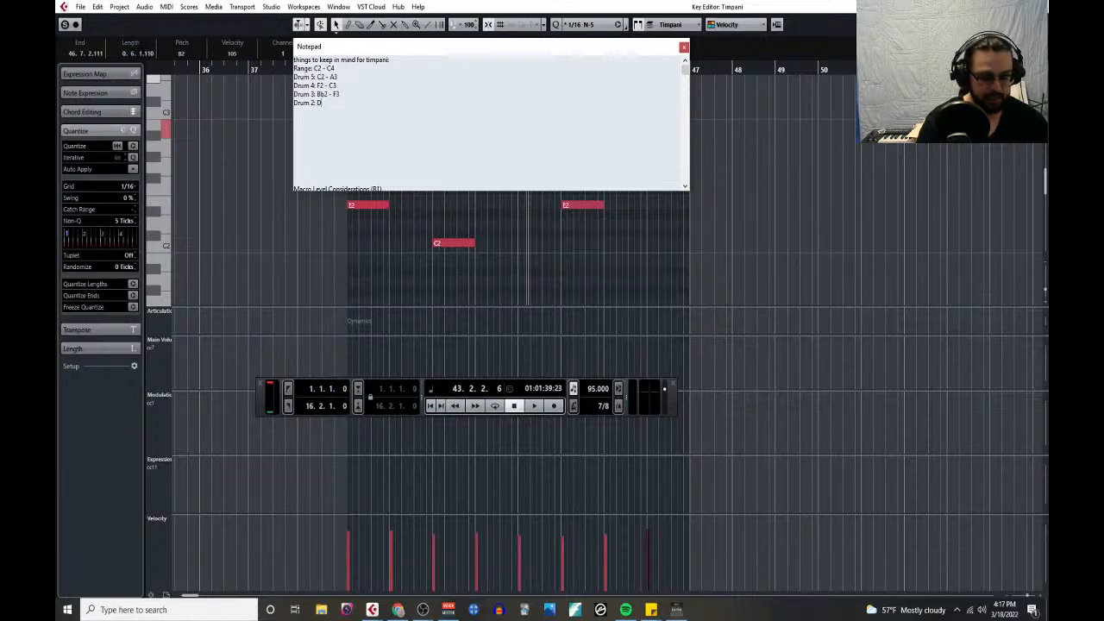
pyautogui.write('3 -')
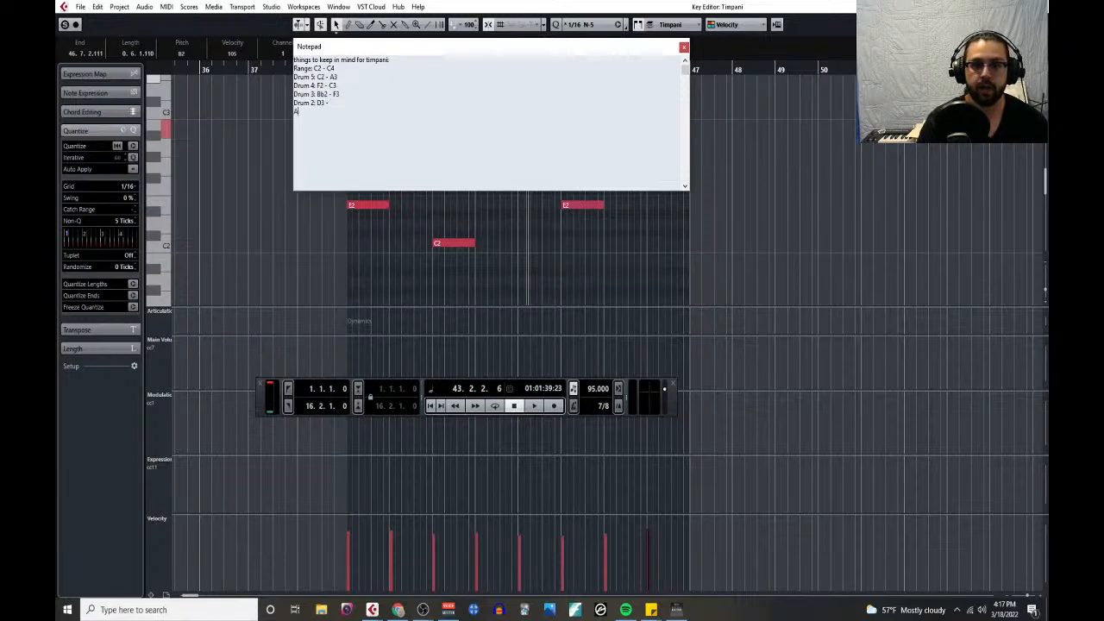
pyautogui.write(' A4')
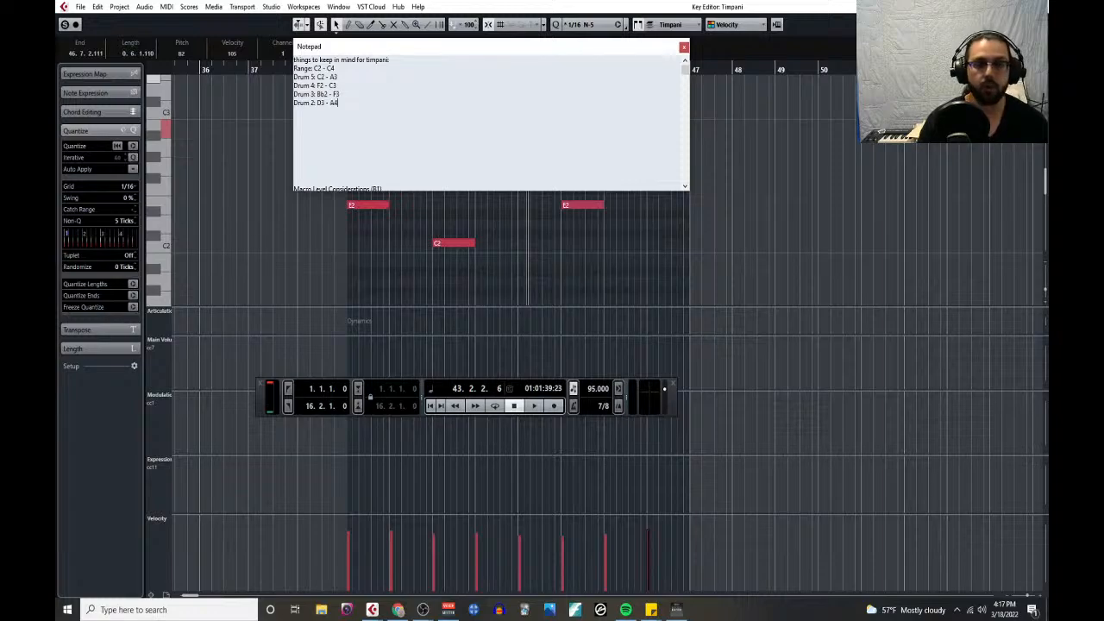
# - Add the line "Drum 1: F3 - C4" below the Drum 2 range in the timpani notes
pyautogui.press('Return')
pyautogui.write('Drum 1')
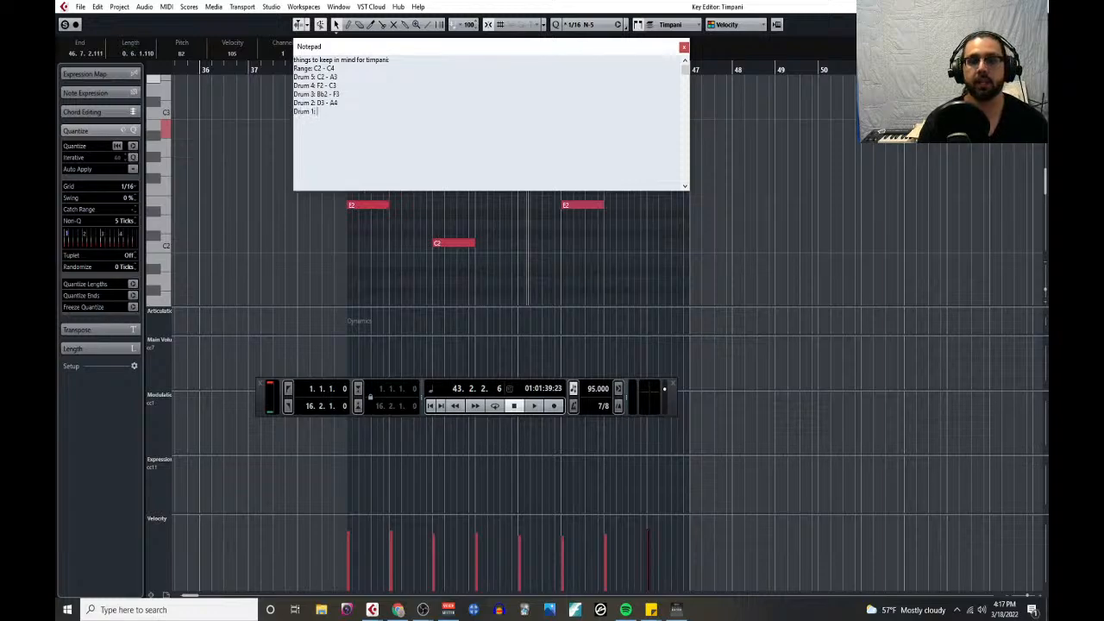
pyautogui.write(': F')
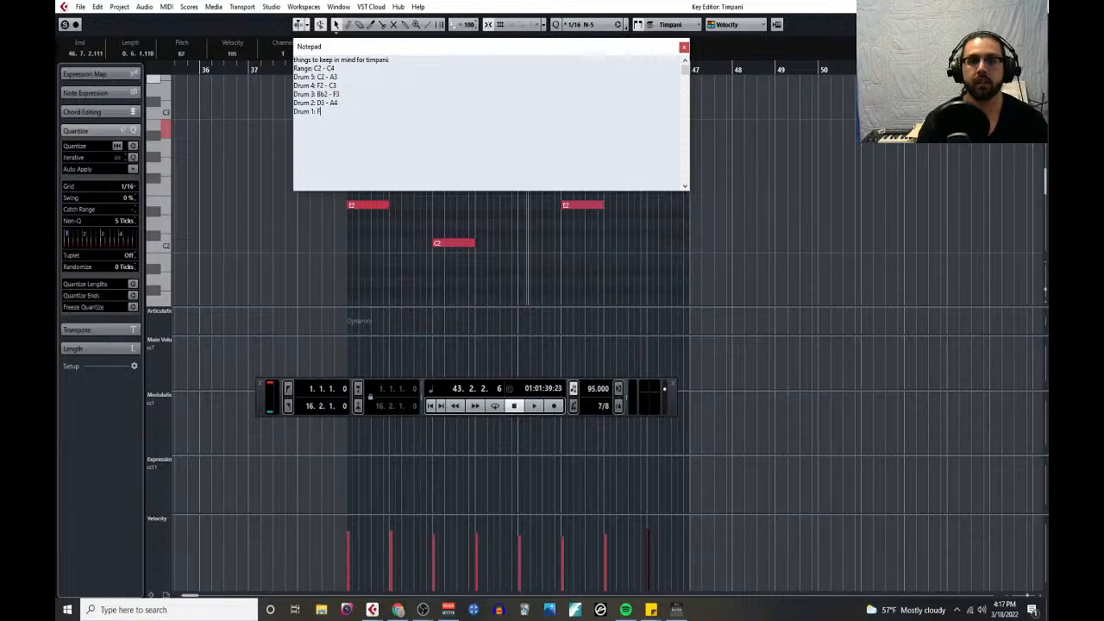
pyautogui.write('3 - ')
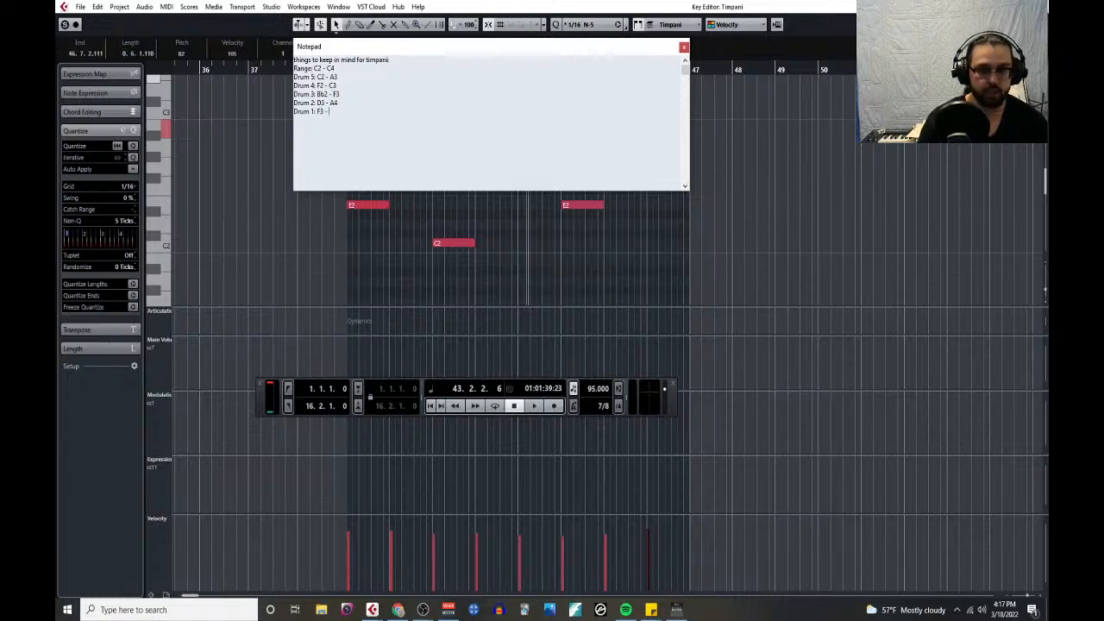
pyautogui.write('C4')
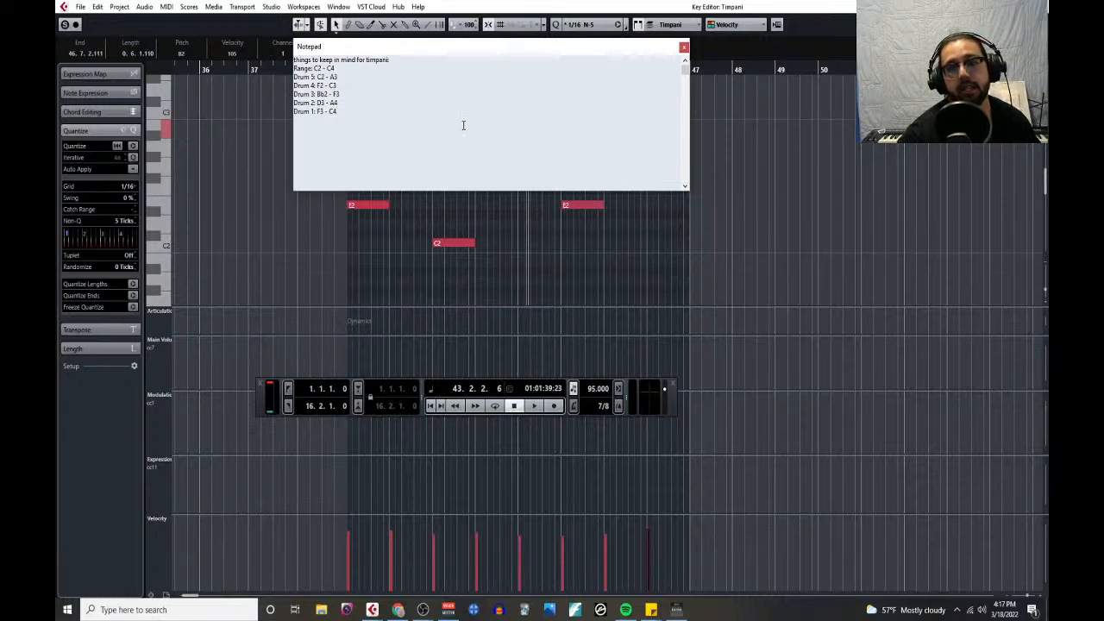
# - Review the Drum 2 and Drum 3 ranges with the Notepad moved clear of the timpani part, and close the Notepad
pyautogui.moveTo(489, 49); pyautogui.dragTo(836, 173)
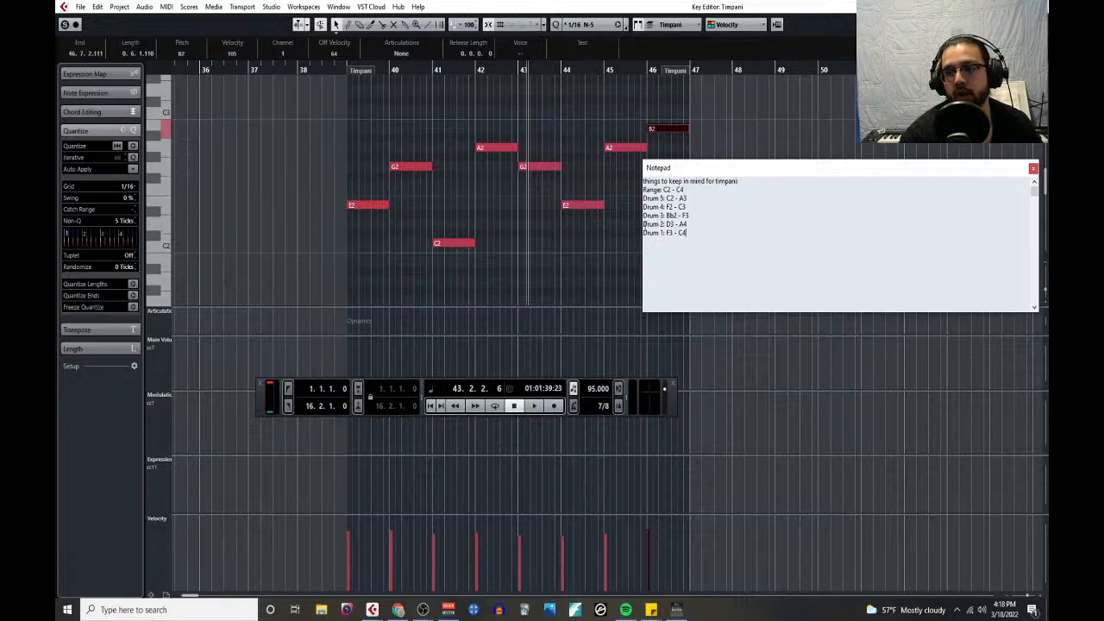
pyautogui.moveTo(645, 225); pyautogui.dragTo(711, 226)
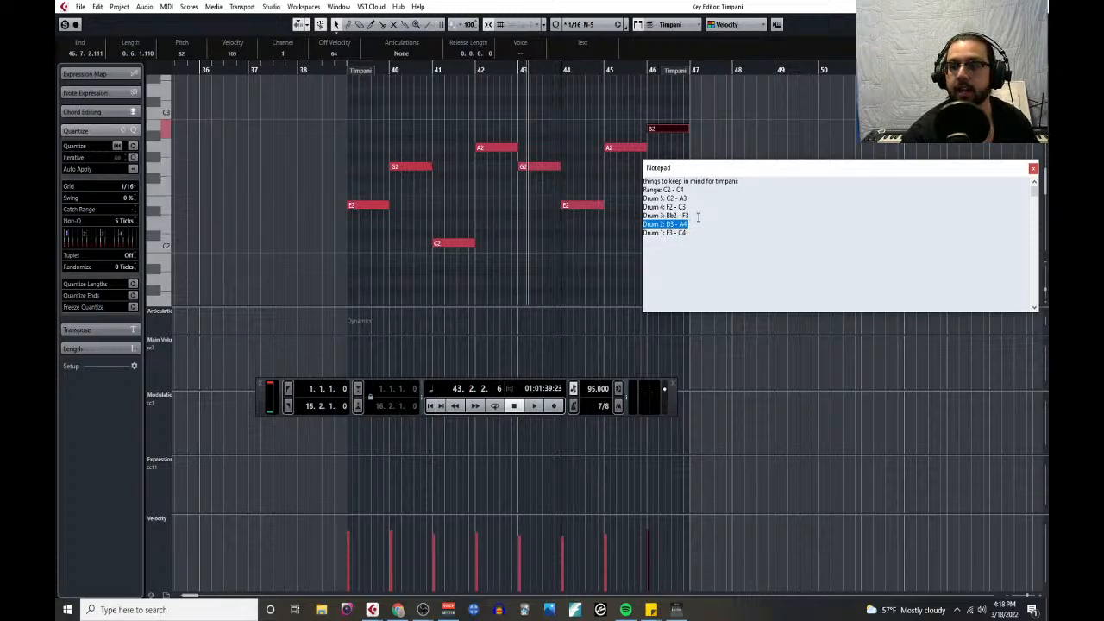
pyautogui.moveTo(690, 216); pyautogui.dragTo(644, 221)
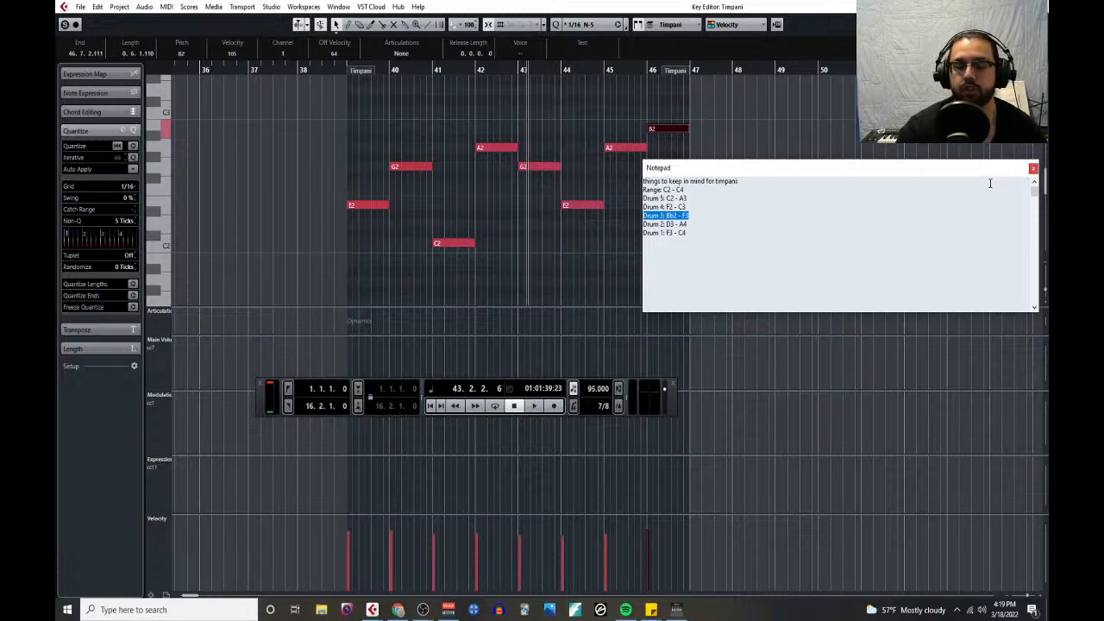
pyautogui.click(1033, 166)
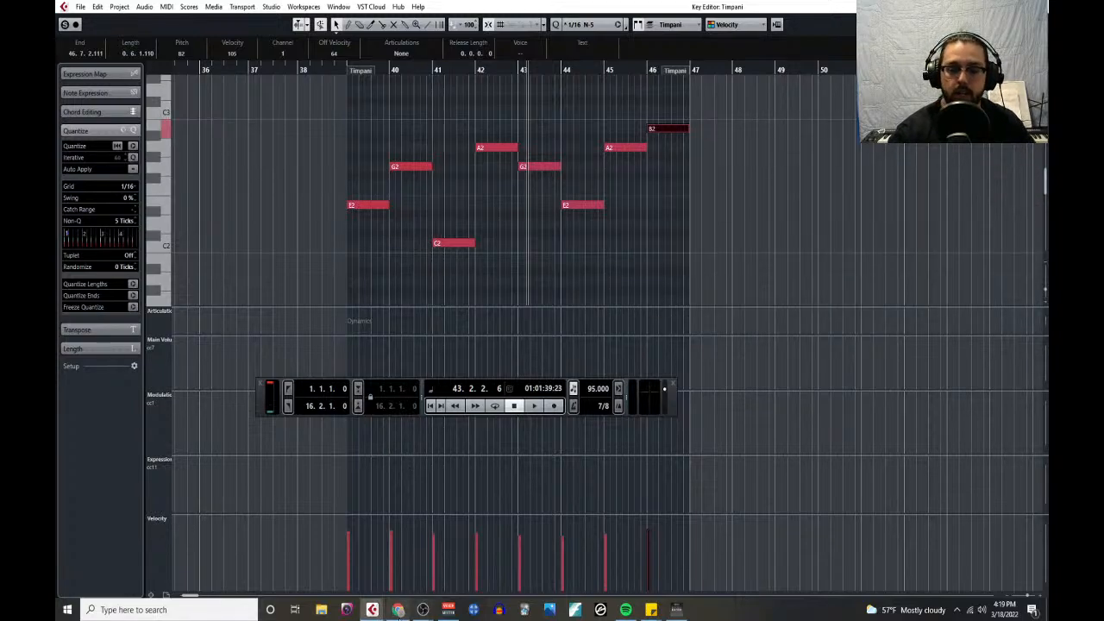
pyautogui.moveTo(397, 611)
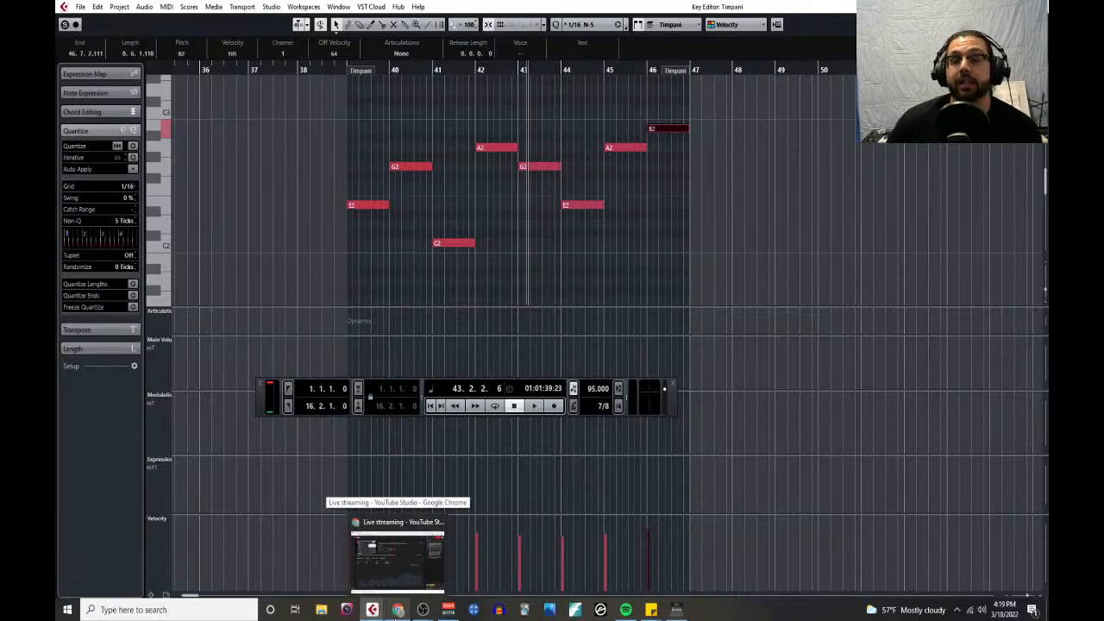
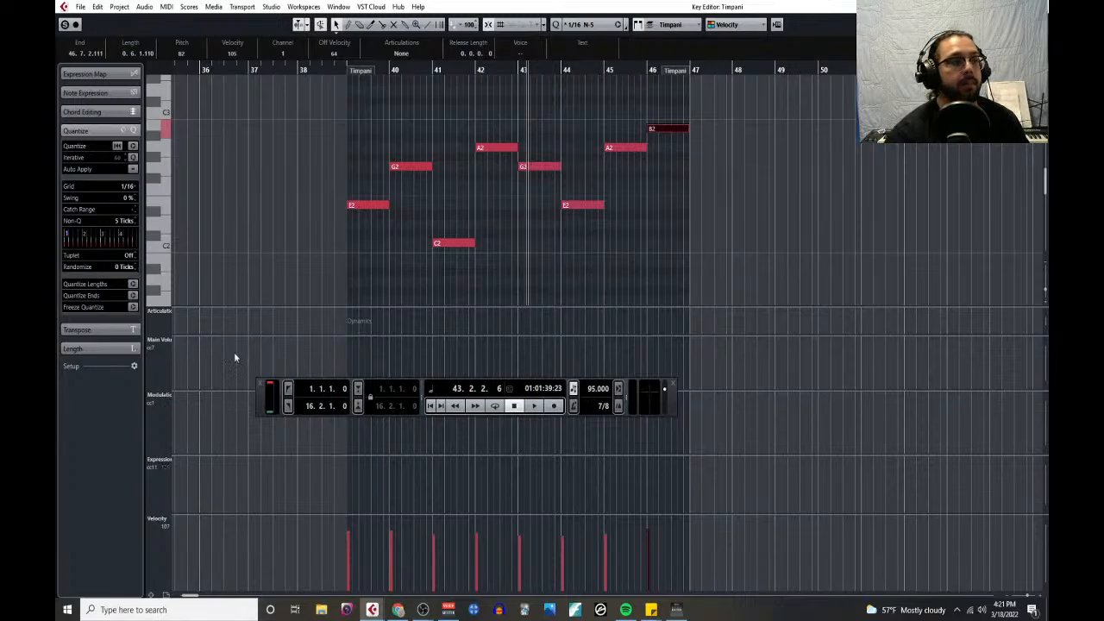
# - Switch to Chrome and read the goals, terminal objectives and basic approach in the Composing Book/Class Outline PDF
pyautogui.hotkey('alt', 'Tab')
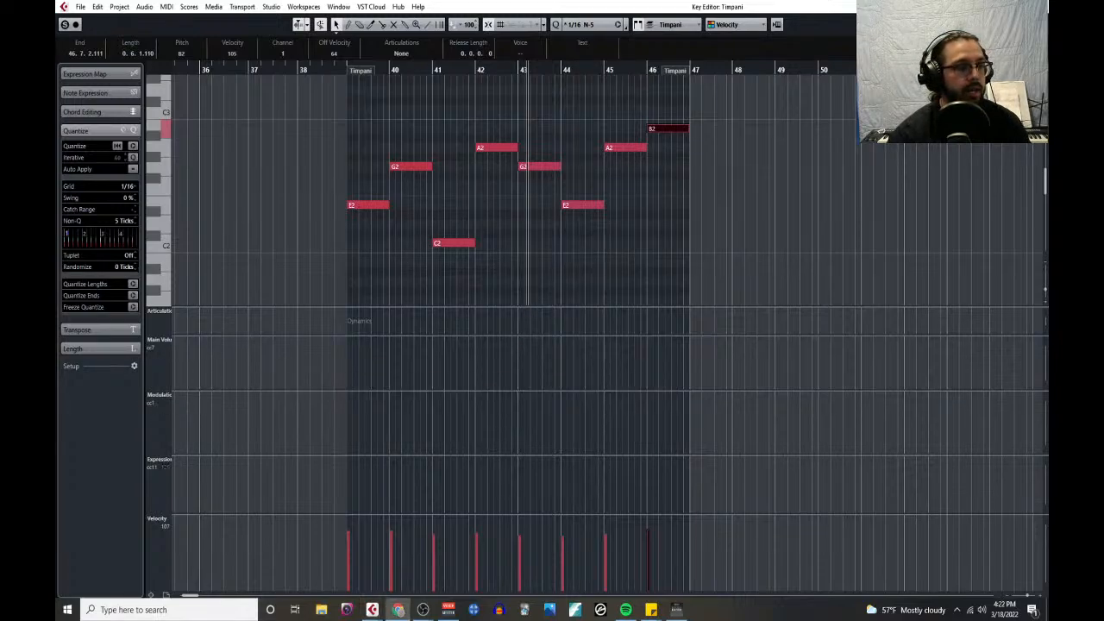
pyautogui.hotkey('alt', 'Tab')
pyautogui.hotkey('alt', 'Tab')
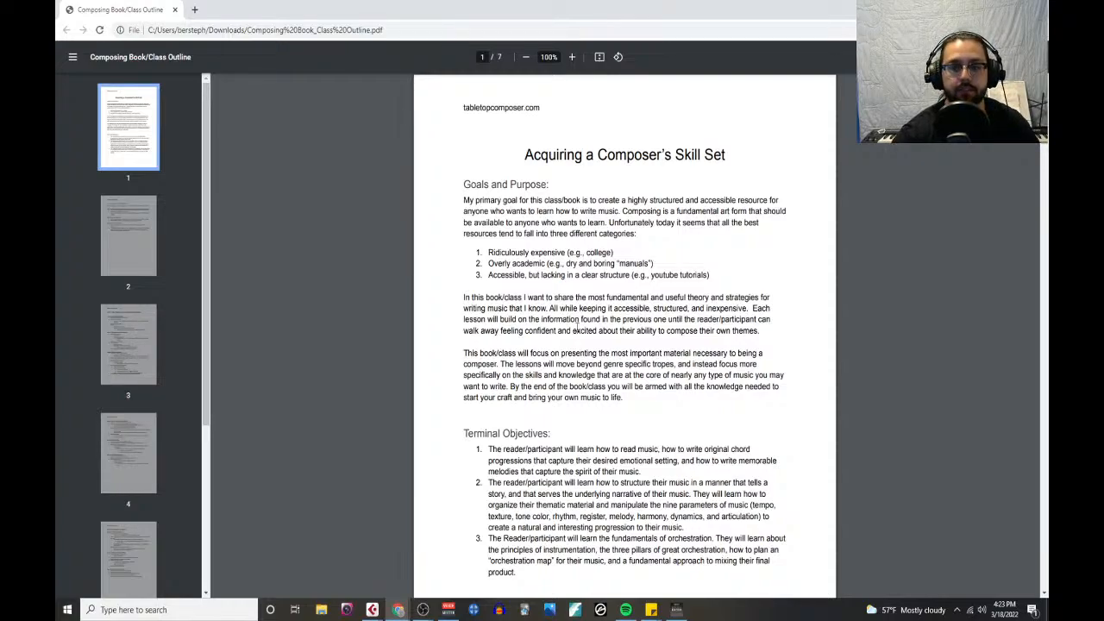
pyautogui.scroll(-5, 556, 332)
pyautogui.scroll(-4, 555, 332)
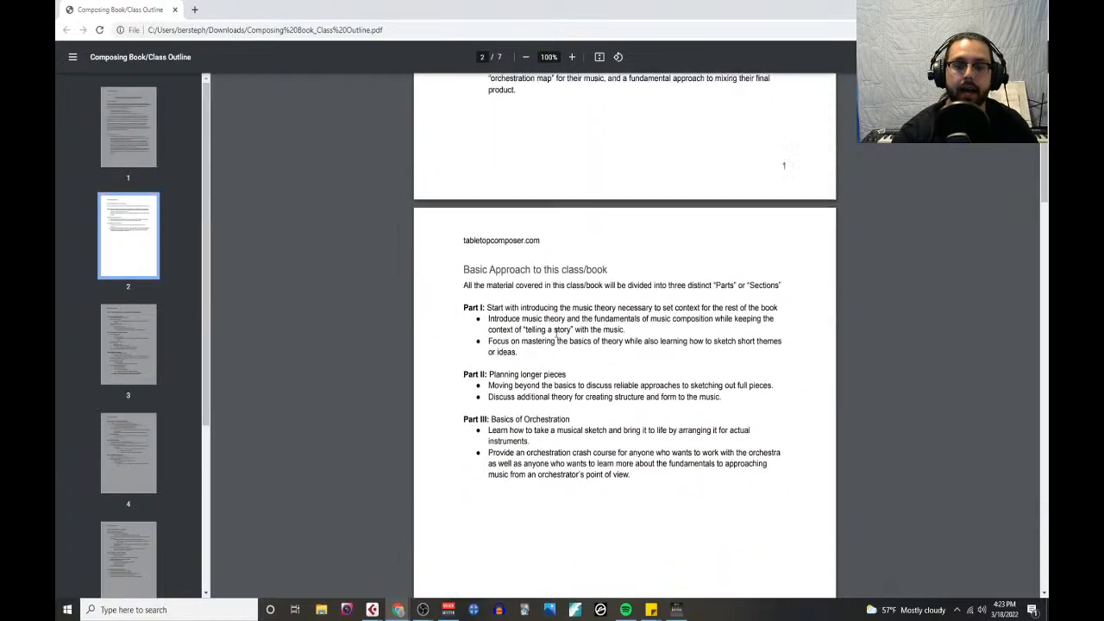
pyautogui.scroll(1, 555, 332)
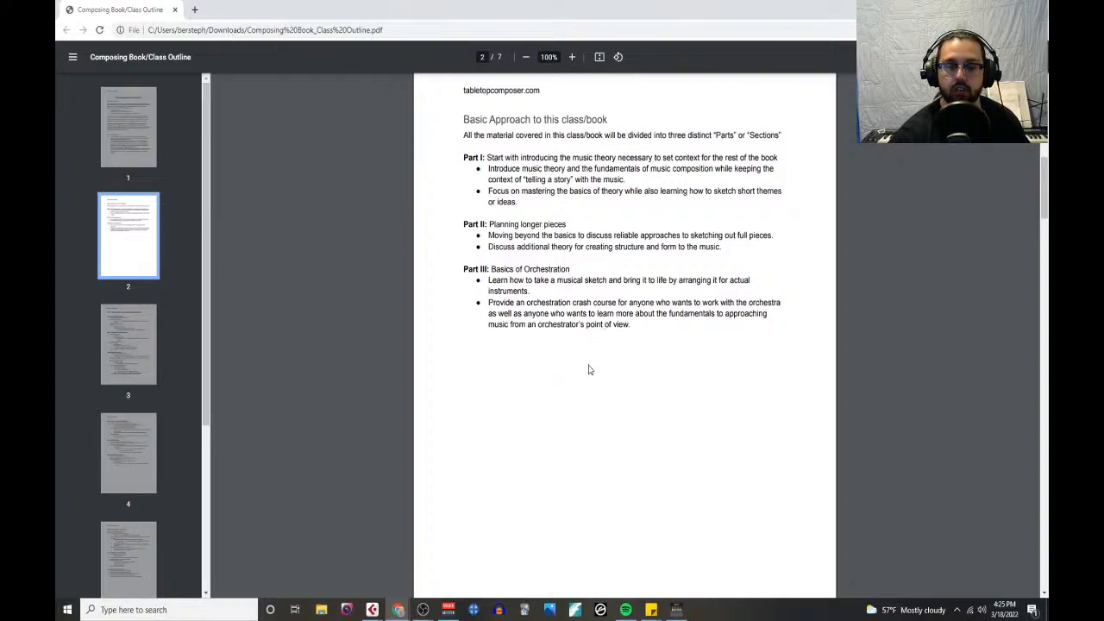
# - Examine Part I of the class outline, covering Lessons 1 to 3 on pitch, tempo/rhythm and major key harmony
pyautogui.scroll(-5, 589, 369)
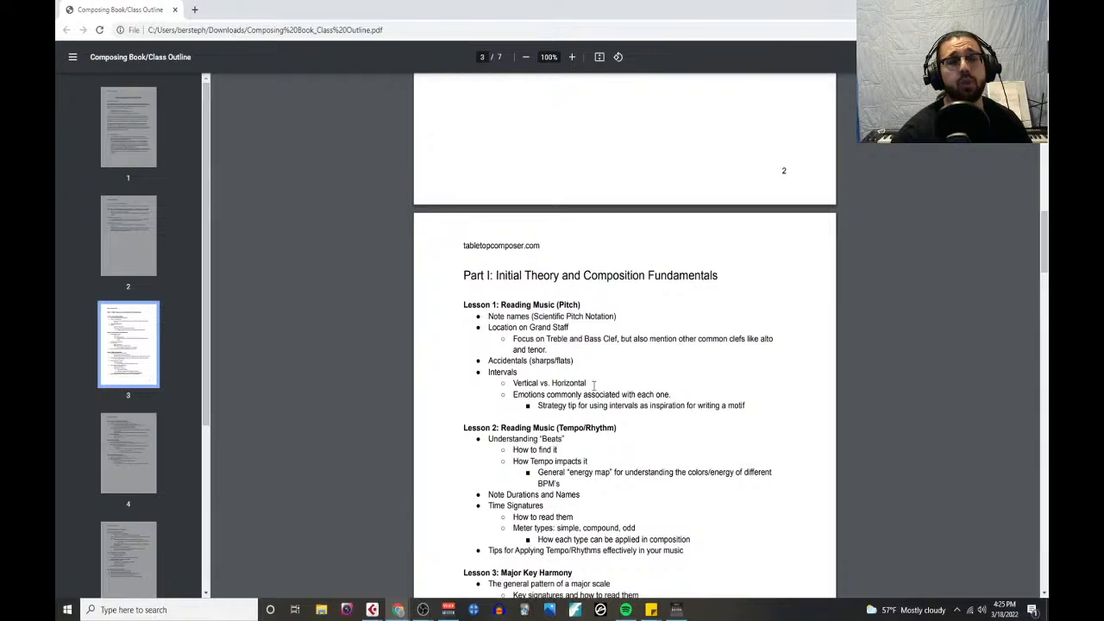
pyautogui.scroll(-1, 599, 376)
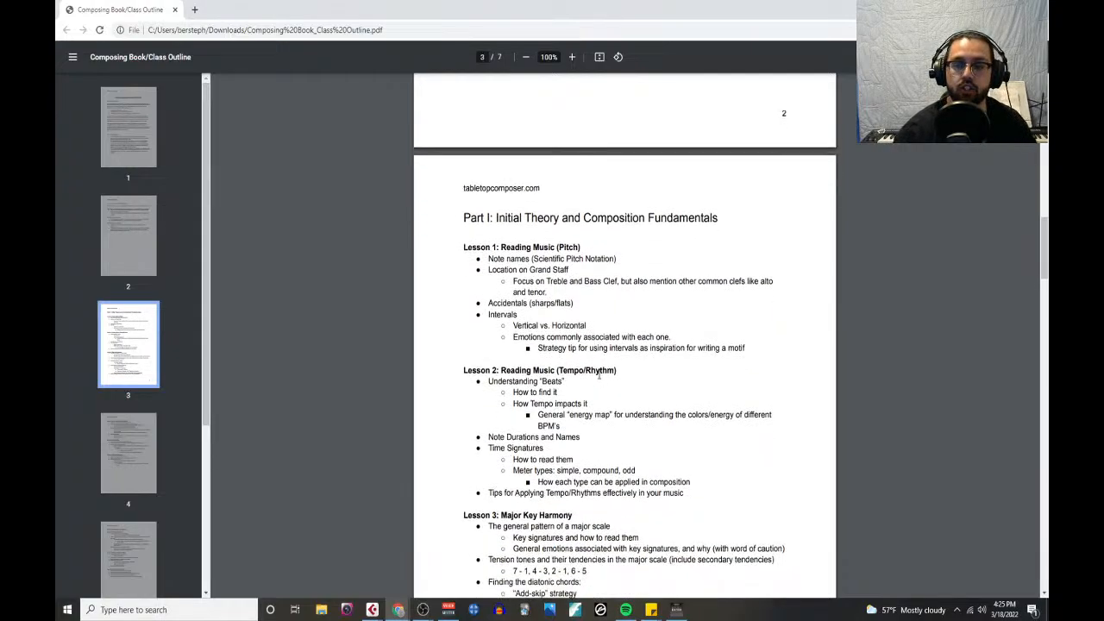
pyautogui.scroll(-1, 561, 309)
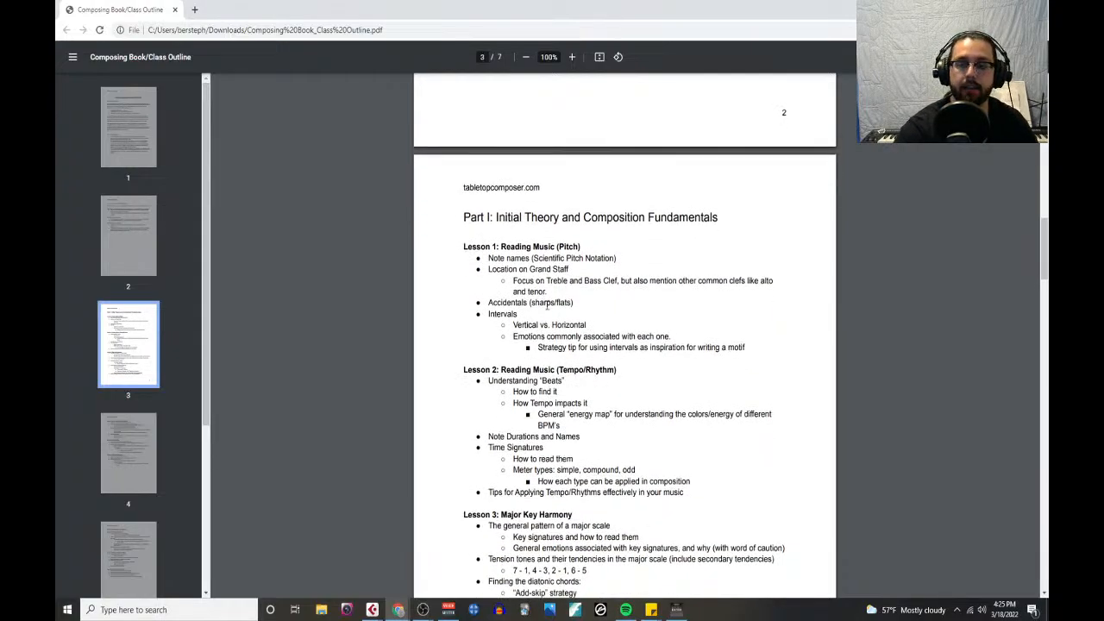
pyautogui.scroll(2, 547, 307)
pyautogui.scroll(-4, 548, 307)
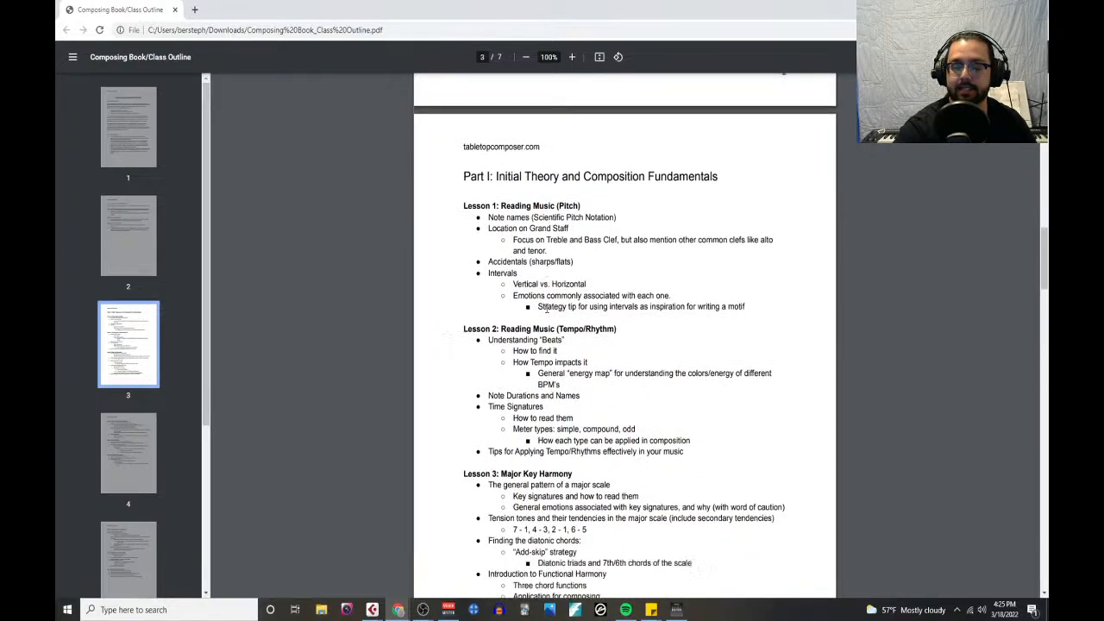
pyautogui.scroll(1, 548, 306)
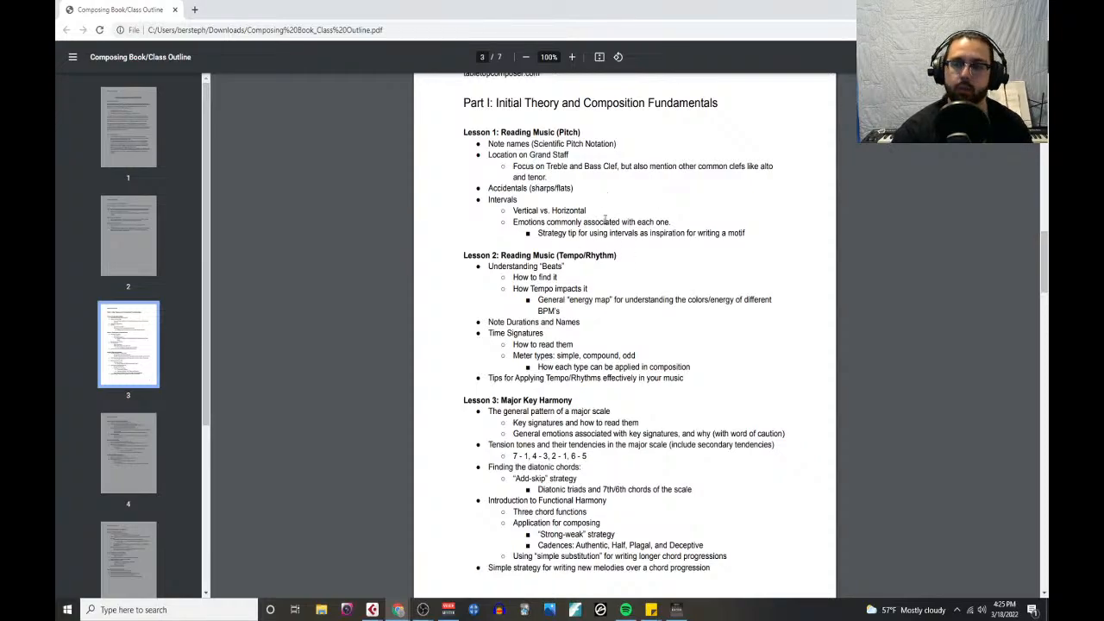
pyautogui.scroll(-2, 599, 243)
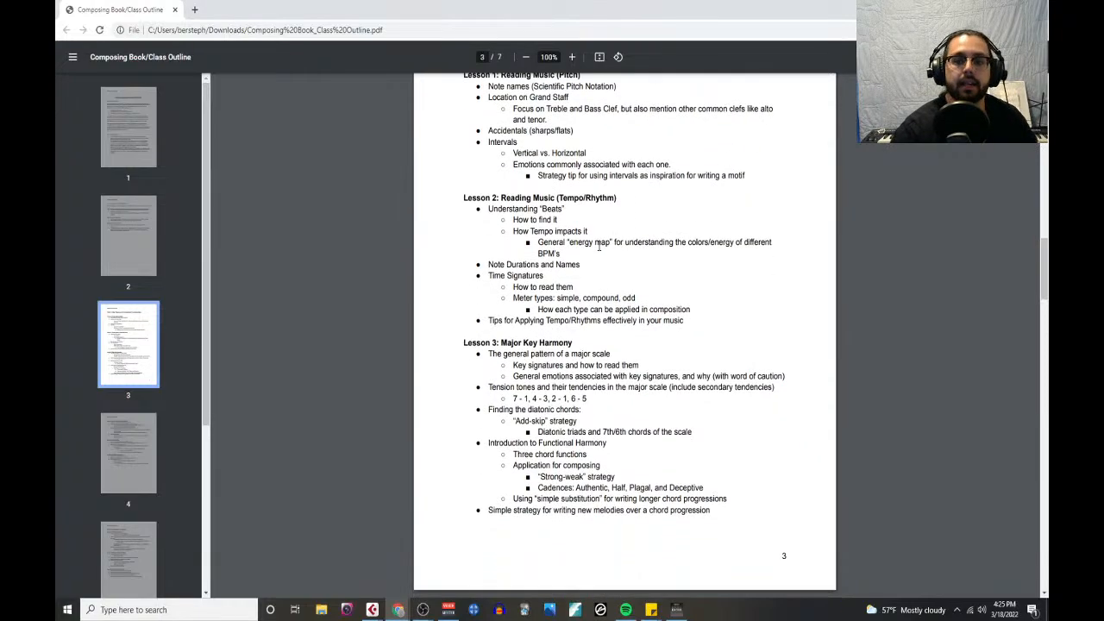
pyautogui.scroll(-7, 594, 239)
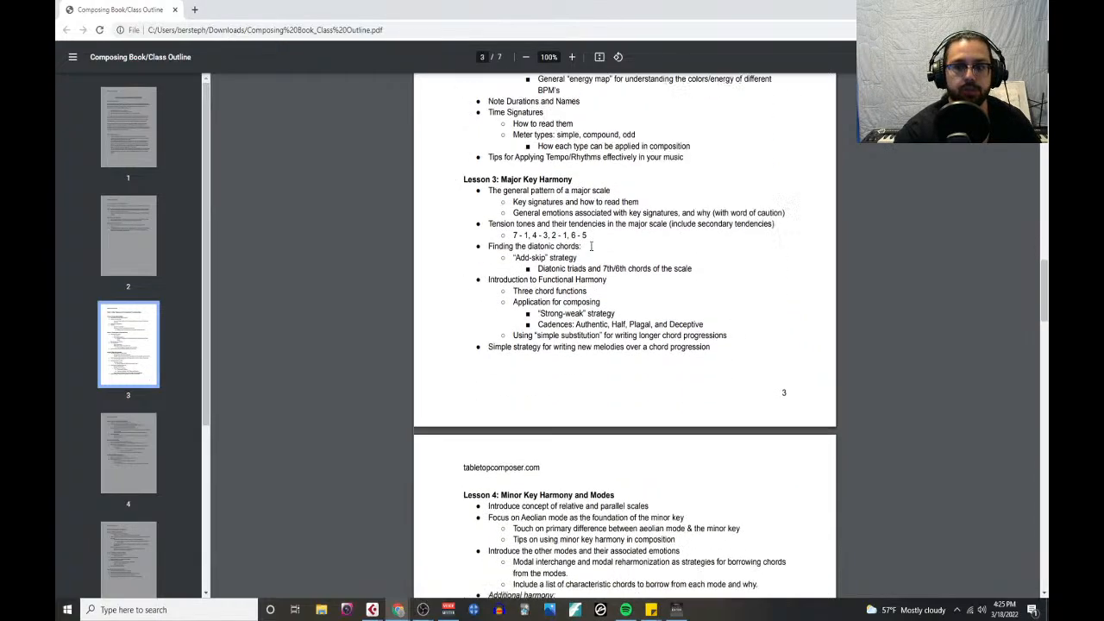
# - Skim the remaining outline from Lesson 4 through Part II and Part III to Lesson 16 on orchestral mixing
pyautogui.scroll(-10, 591, 254)
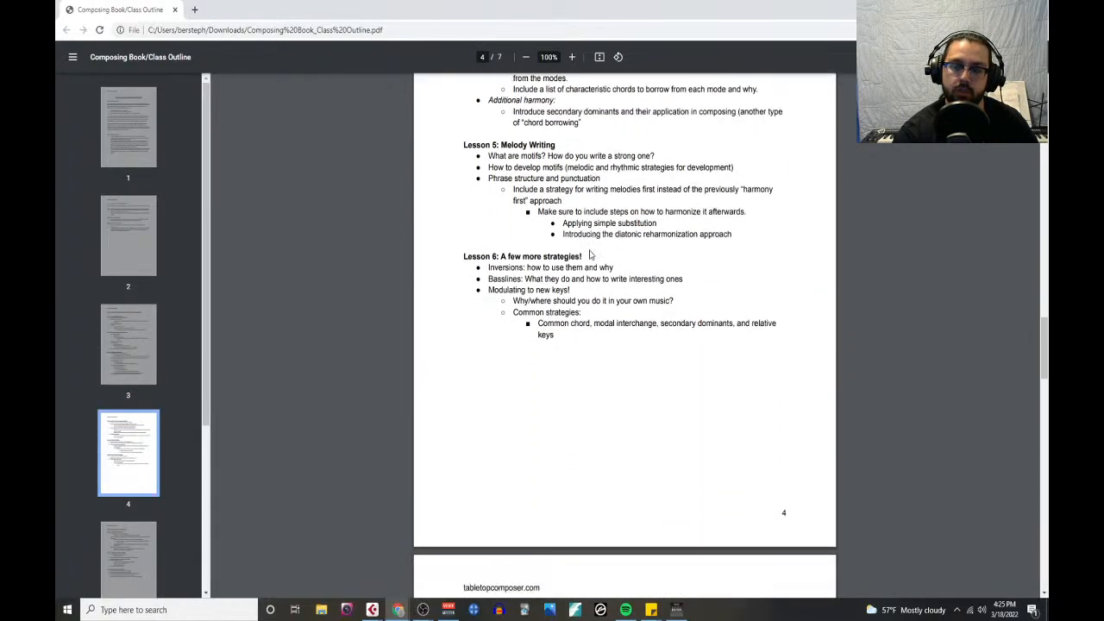
pyautogui.scroll(-13, 591, 257)
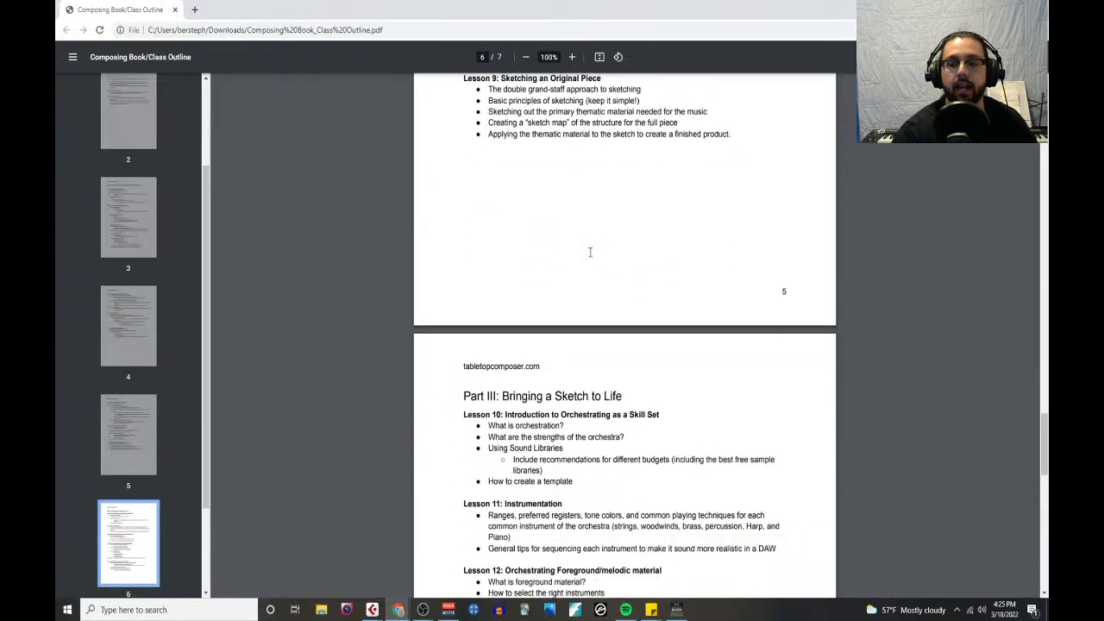
pyautogui.scroll(-4, 591, 255)
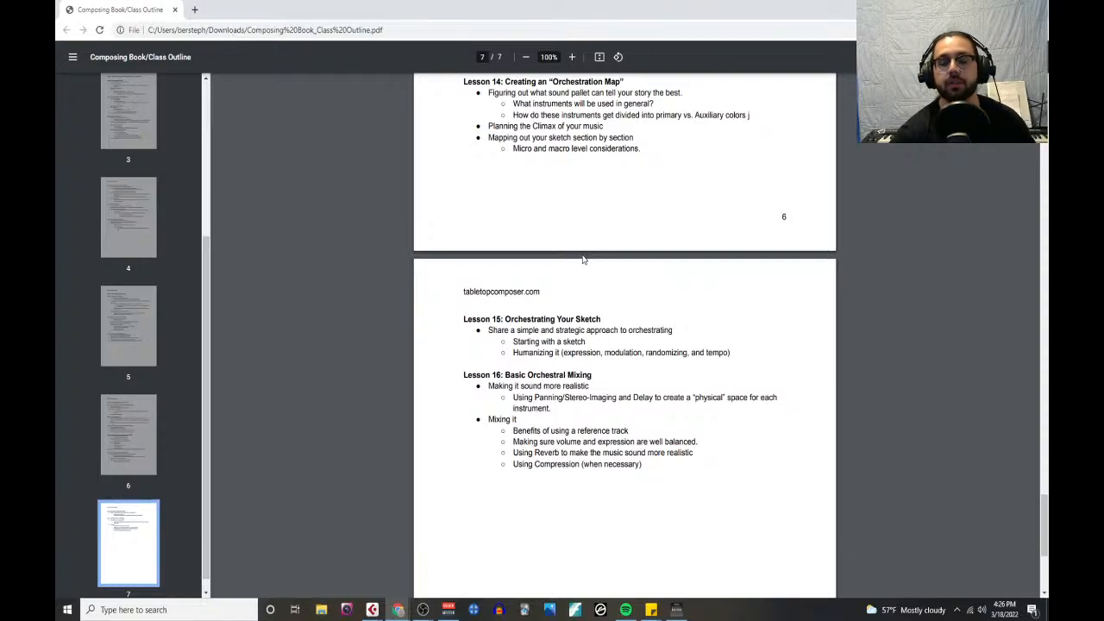
pyautogui.scroll(-2, 639, 371)
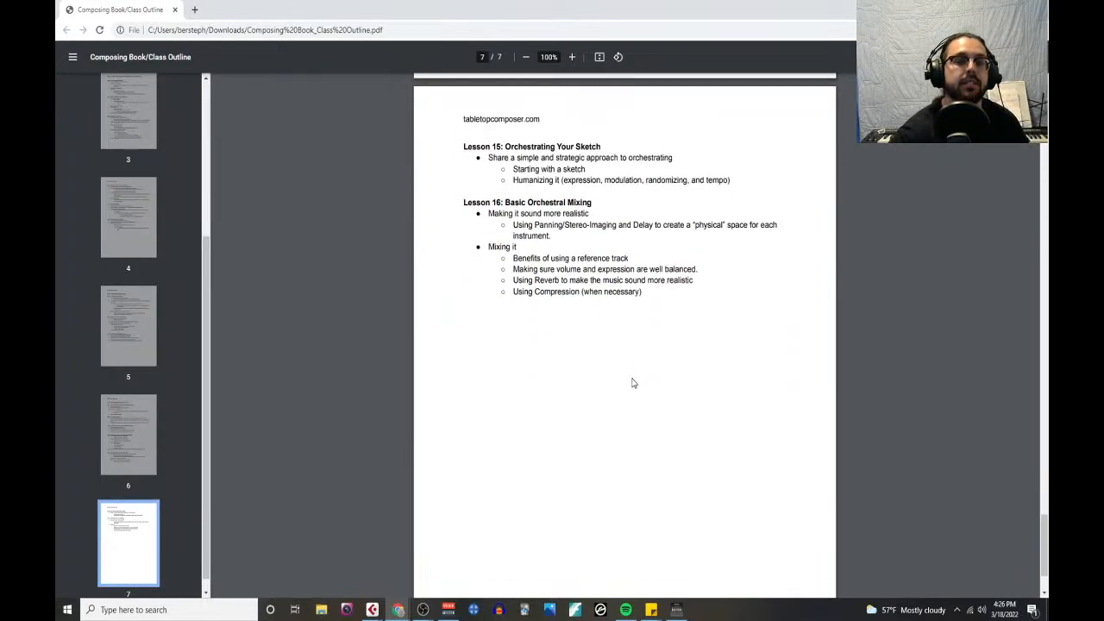
# - Return to the start of the outline and review the terminal objectives and the three-part basic approach
pyautogui.scroll(12, 632, 383)
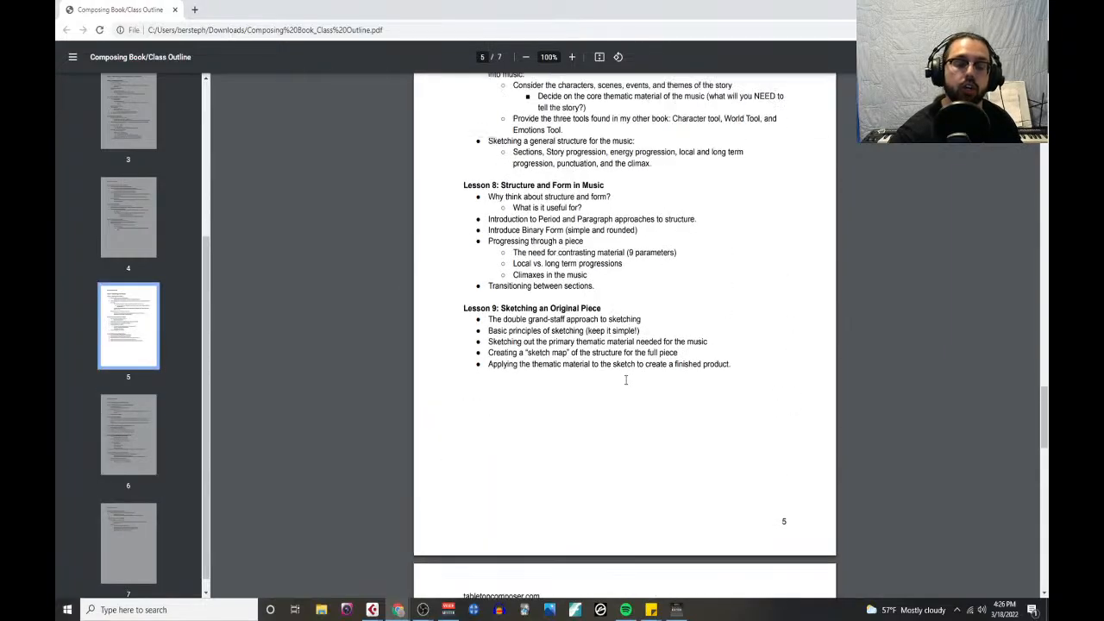
pyautogui.scroll(10, 627, 379)
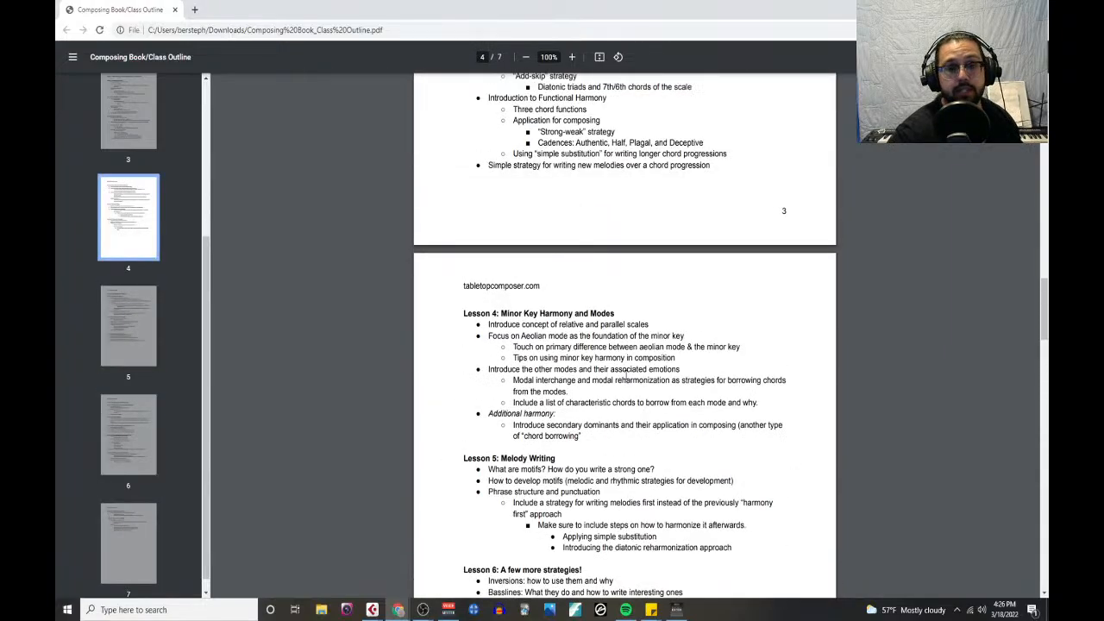
pyautogui.scroll(20, 626, 376)
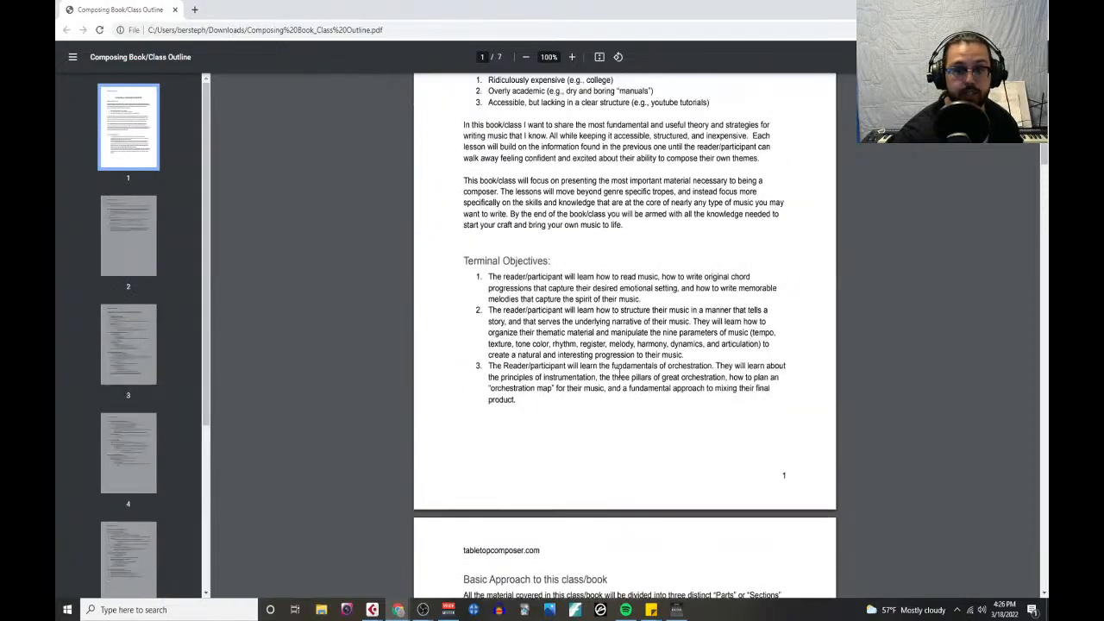
pyautogui.scroll(3, 620, 376)
pyautogui.scroll(-5, 602, 367)
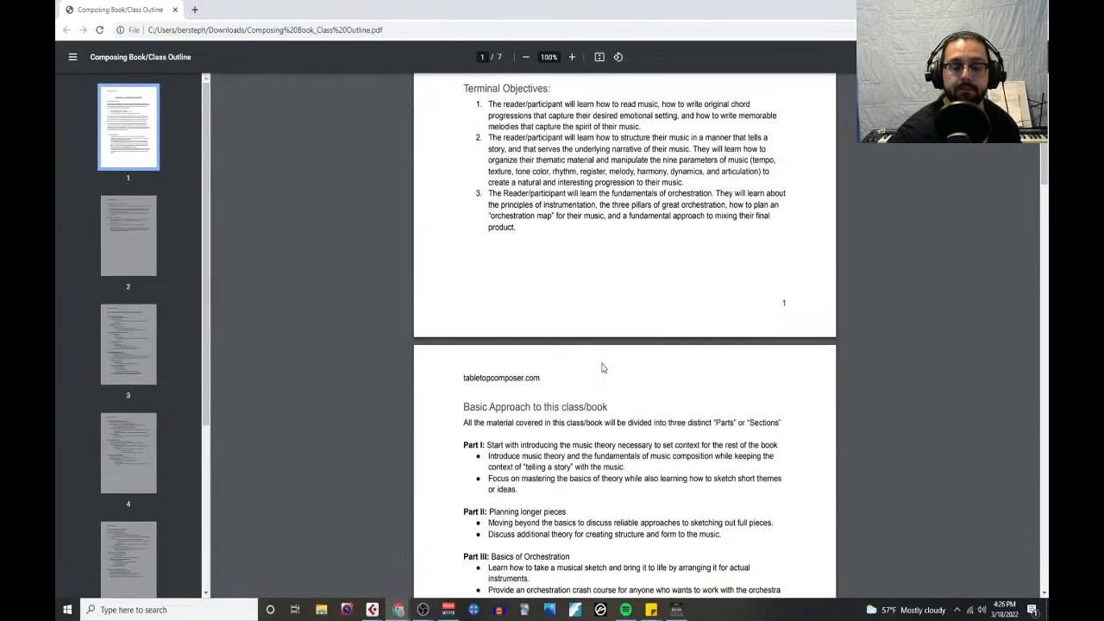
pyautogui.scroll(-3, 603, 368)
pyautogui.scroll(-3, 614, 349)
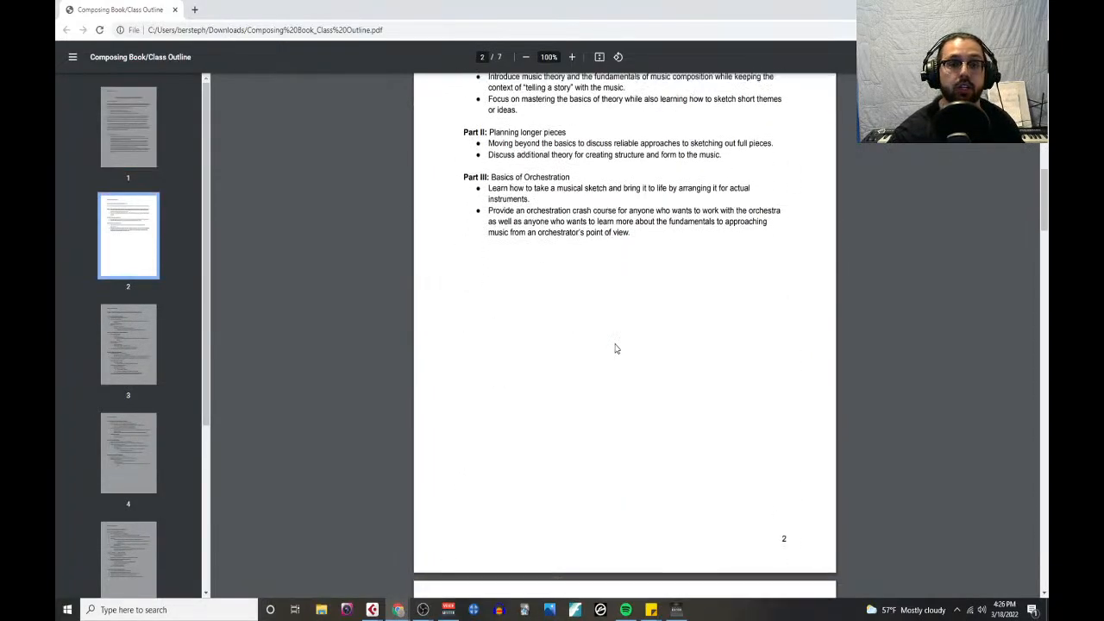
# - Survey the lessons again from Part I to Lesson 16 and return to the outline's first page
pyautogui.scroll(-3, 615, 348)
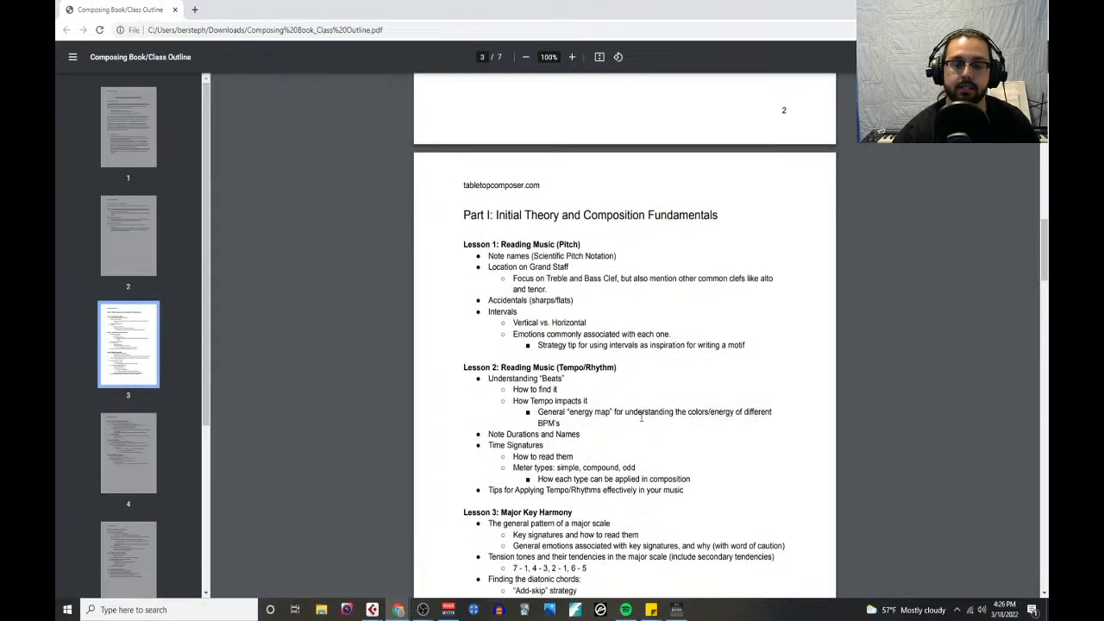
pyautogui.scroll(-3, 643, 419)
pyautogui.scroll(-5, 639, 413)
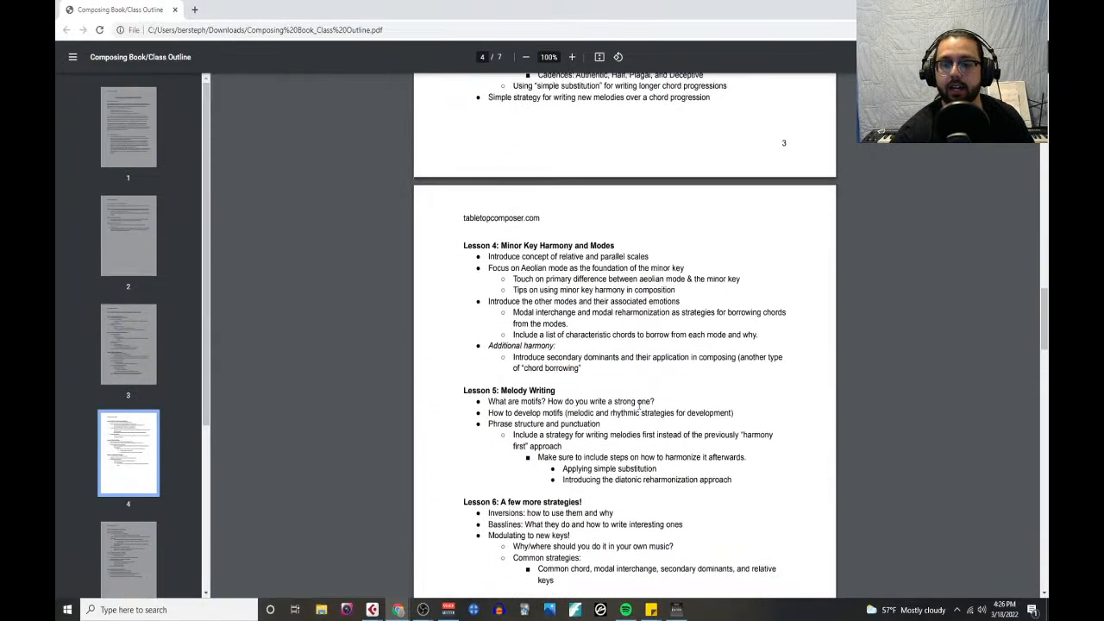
pyautogui.scroll(-13, 639, 404)
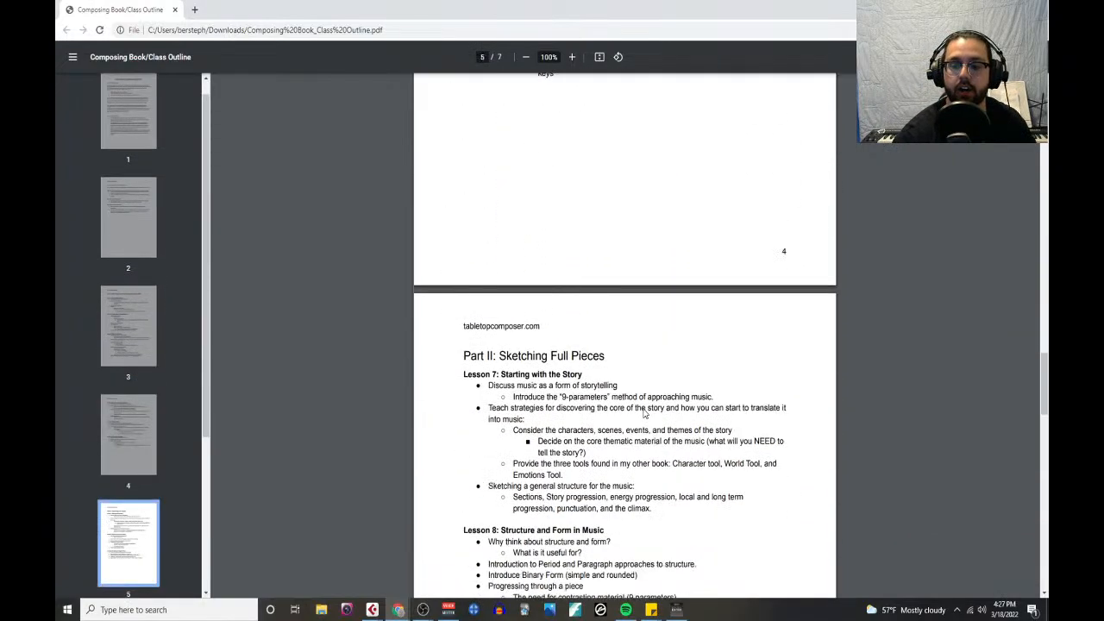
pyautogui.scroll(-10, 642, 414)
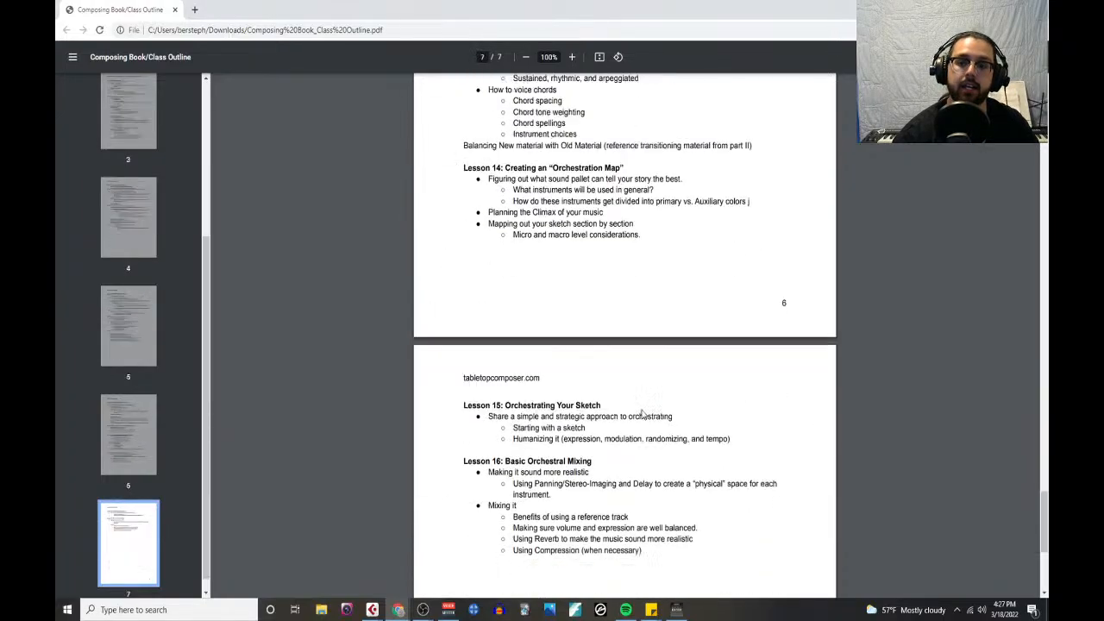
pyautogui.scroll(20, 641, 417)
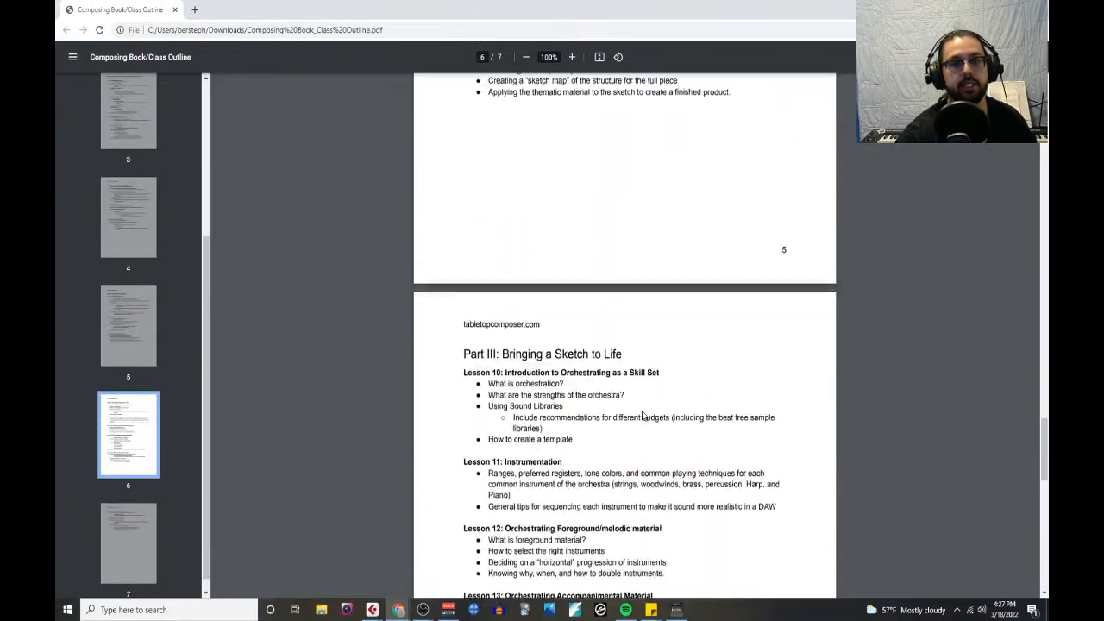
pyautogui.scroll(15, 642, 416)
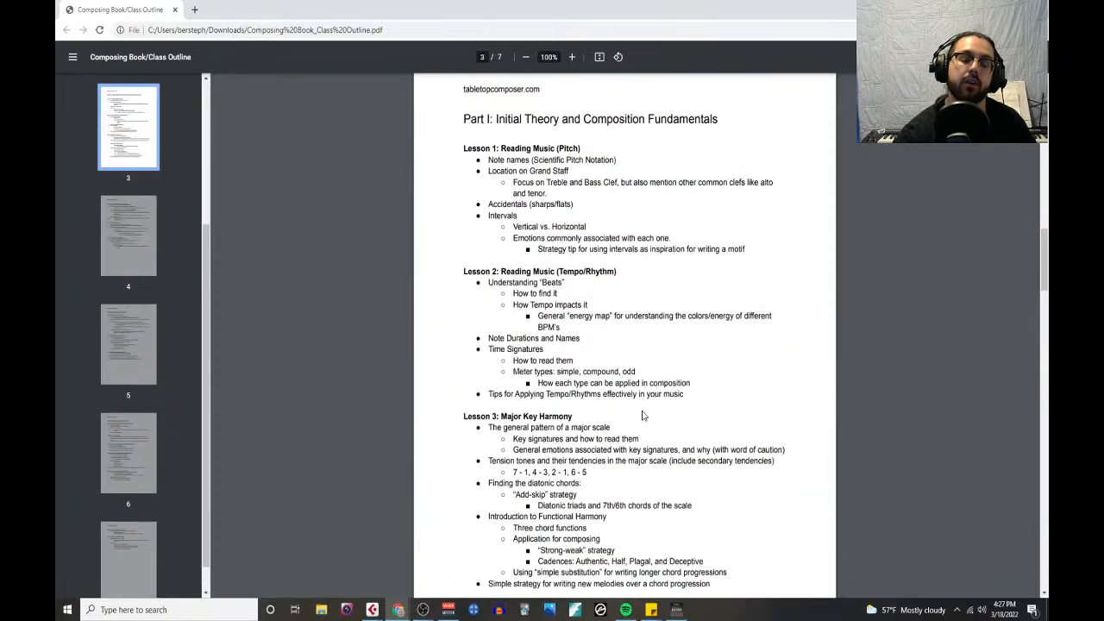
pyautogui.scroll(8, 642, 415)
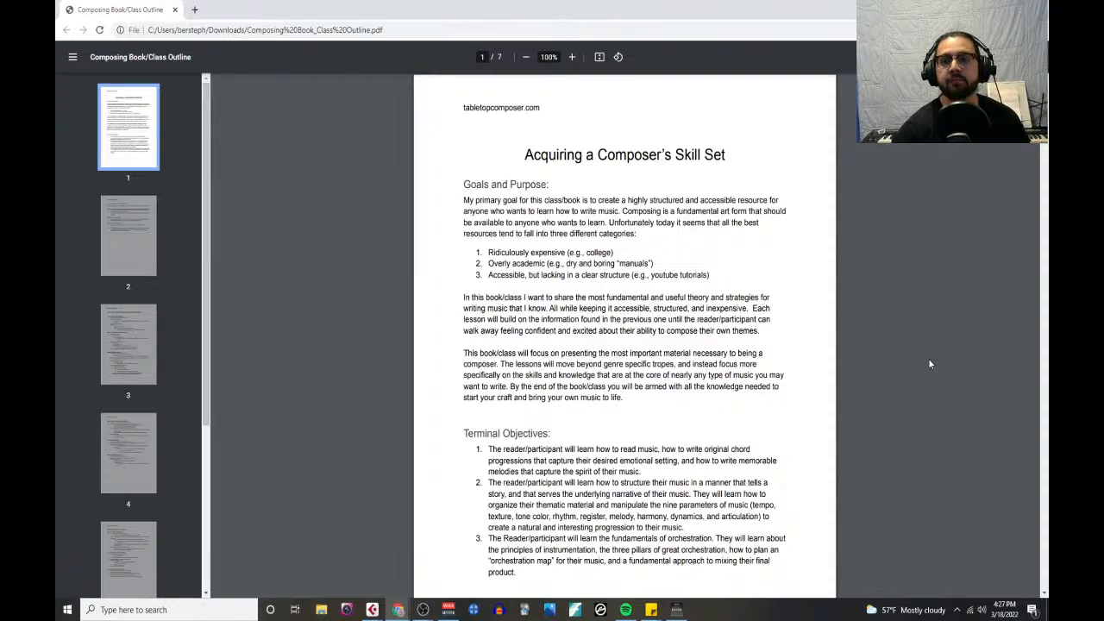
# - Reread the goals, terminal objectives and basic approach on pages 1 and 2, and close the outline PDF
pyautogui.scroll(-4, 775, 440)
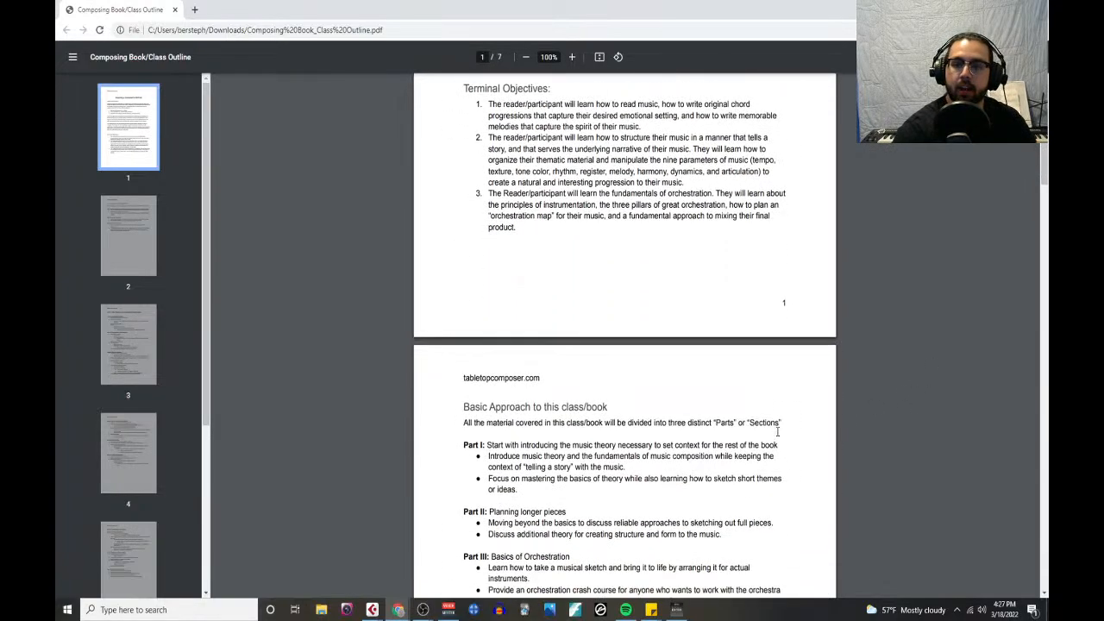
pyautogui.scroll(4, 778, 431)
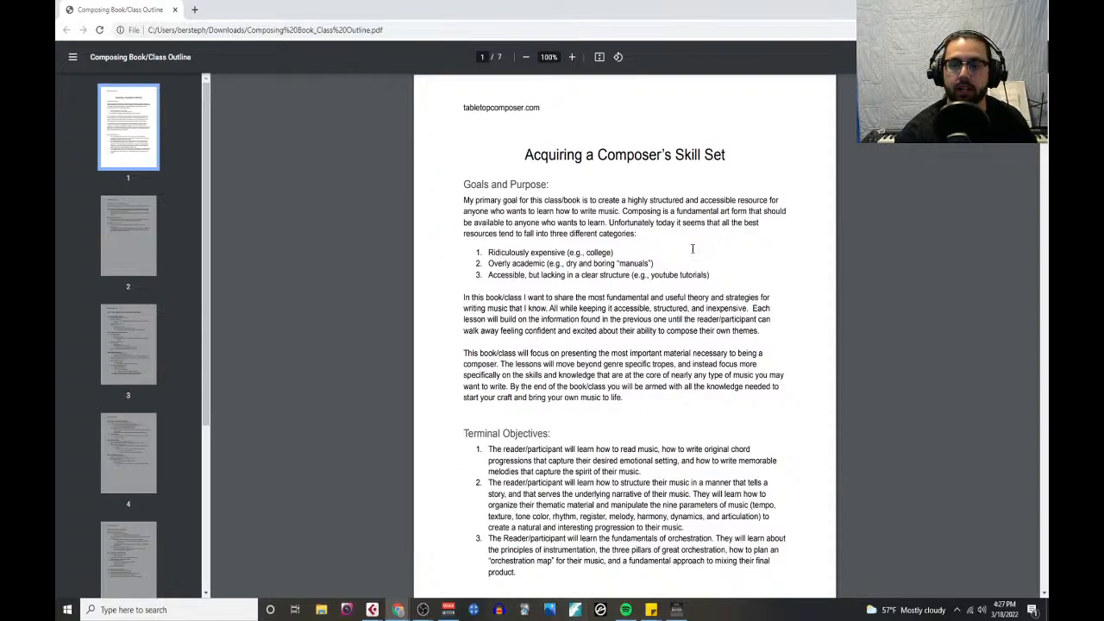
pyautogui.scroll(-3, 538, 283)
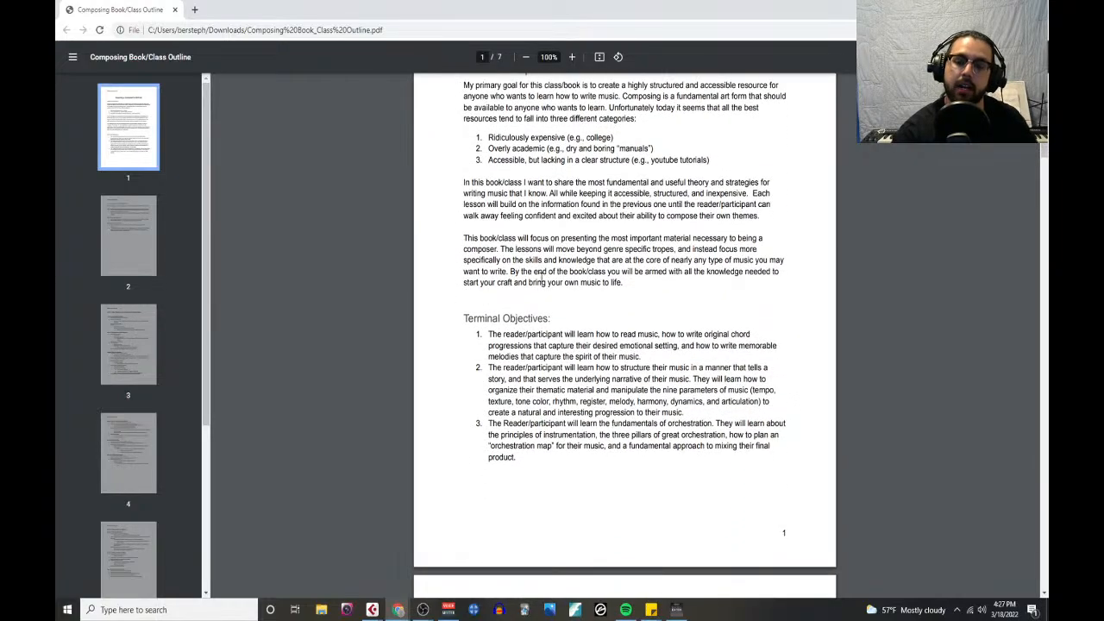
pyautogui.scroll(-2, 568, 271)
pyautogui.scroll(4, 636, 478)
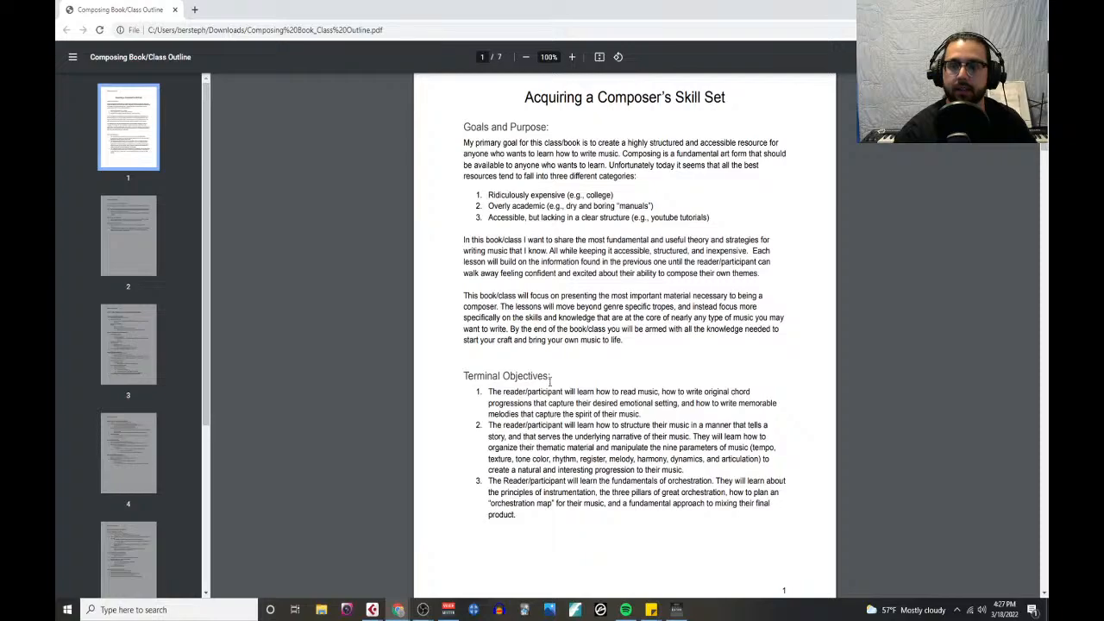
pyautogui.scroll(-3, 550, 388)
pyautogui.scroll(-10, 551, 395)
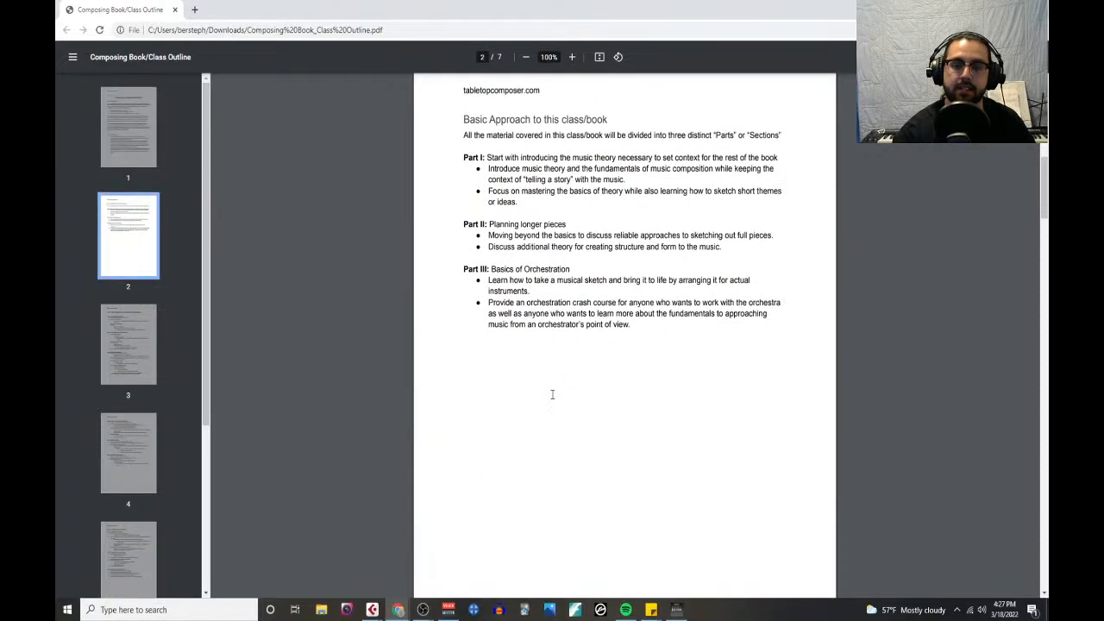
pyautogui.scroll(-5, 554, 398)
pyautogui.scroll(13, 553, 397)
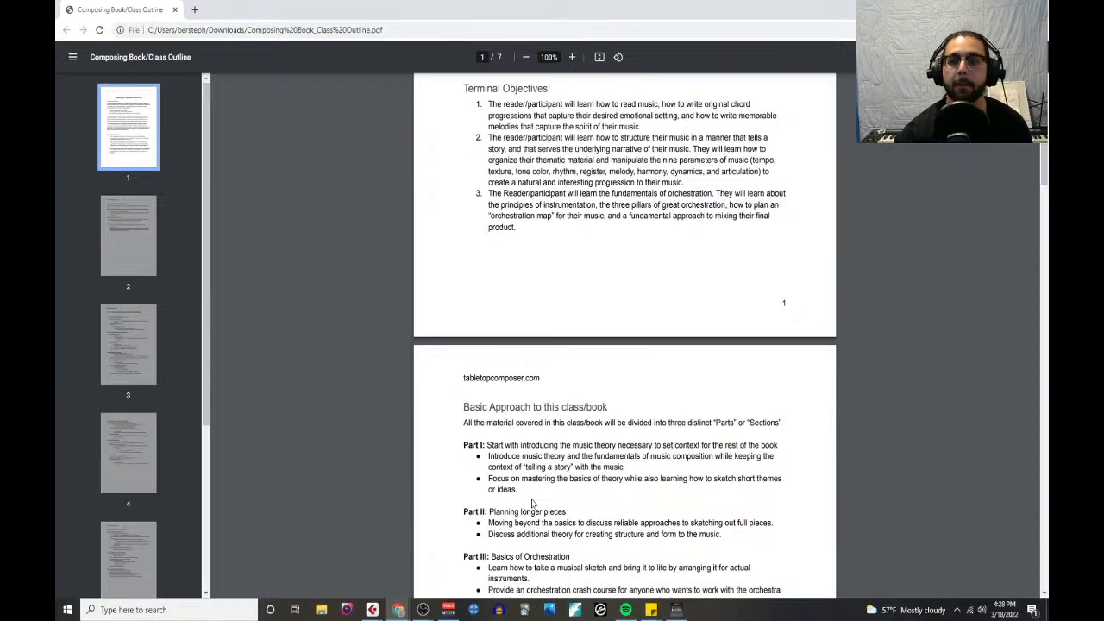
pyautogui.scroll(3, 501, 388)
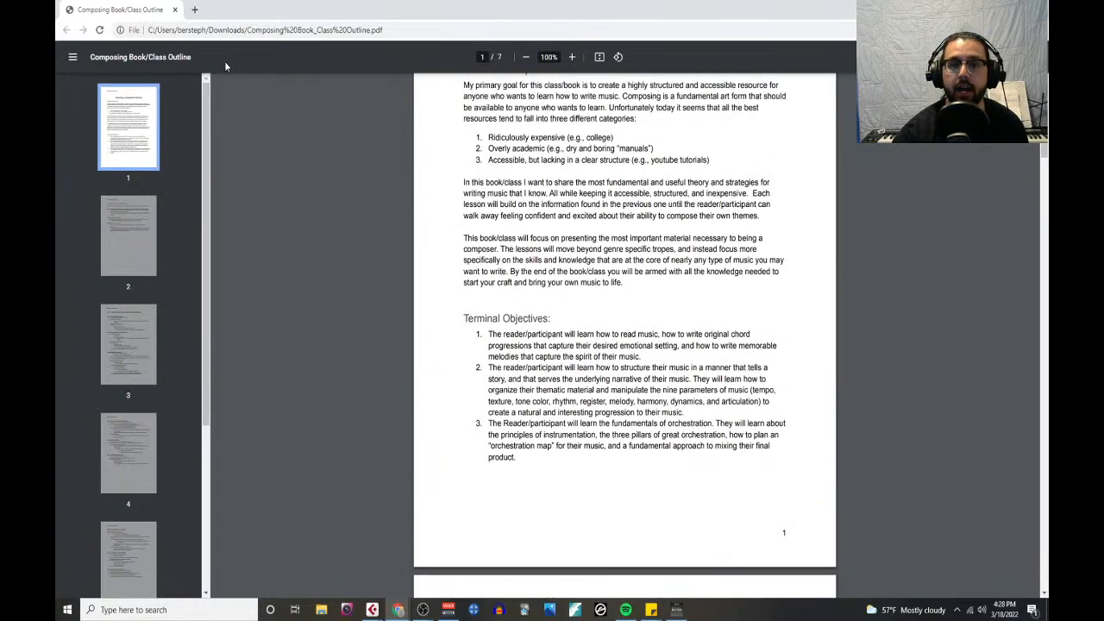
pyautogui.click(176, 10)
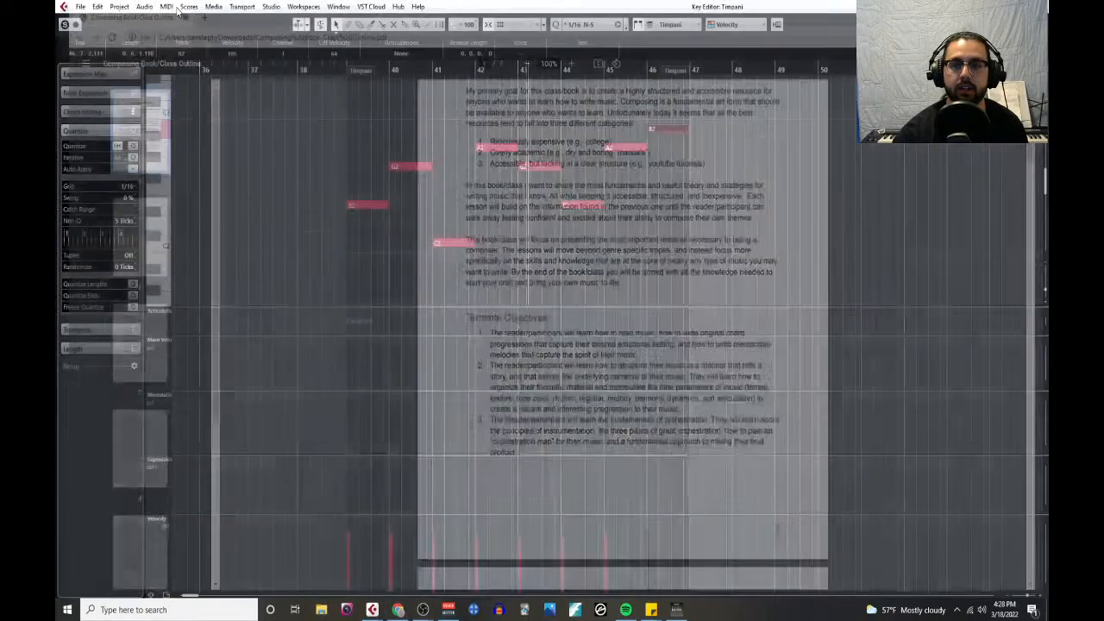
# - Close the Key Editor, clear the active solo and mute states, and play the whole arrangement from the project start
pyautogui.click(1039, 7)
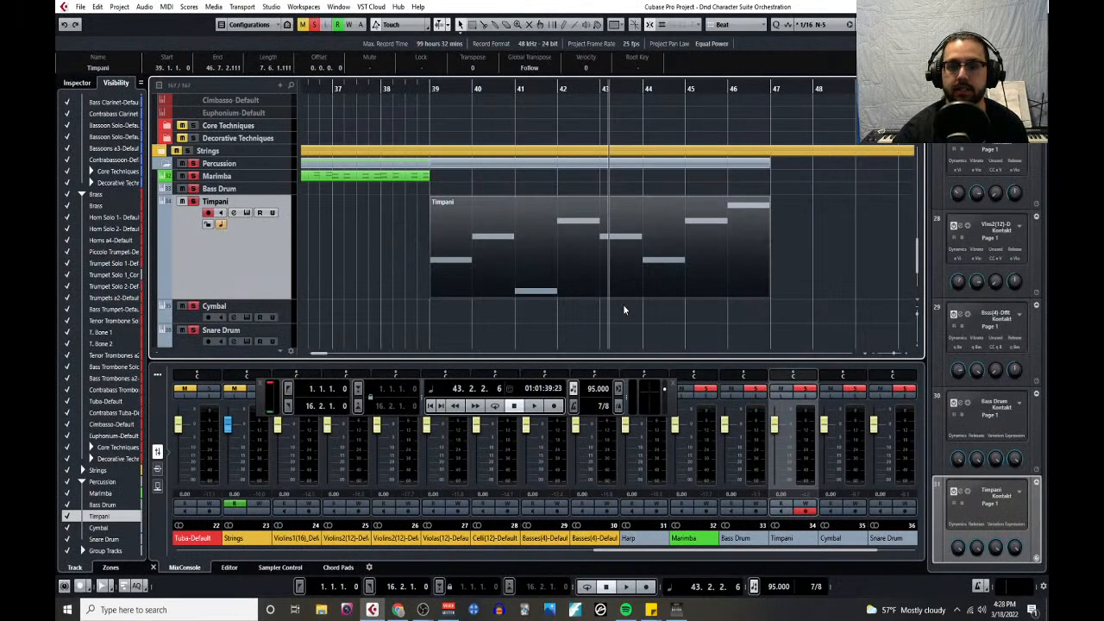
pyautogui.press('g')
pyautogui.press('g')
pyautogui.press('g')
pyautogui.press('g')
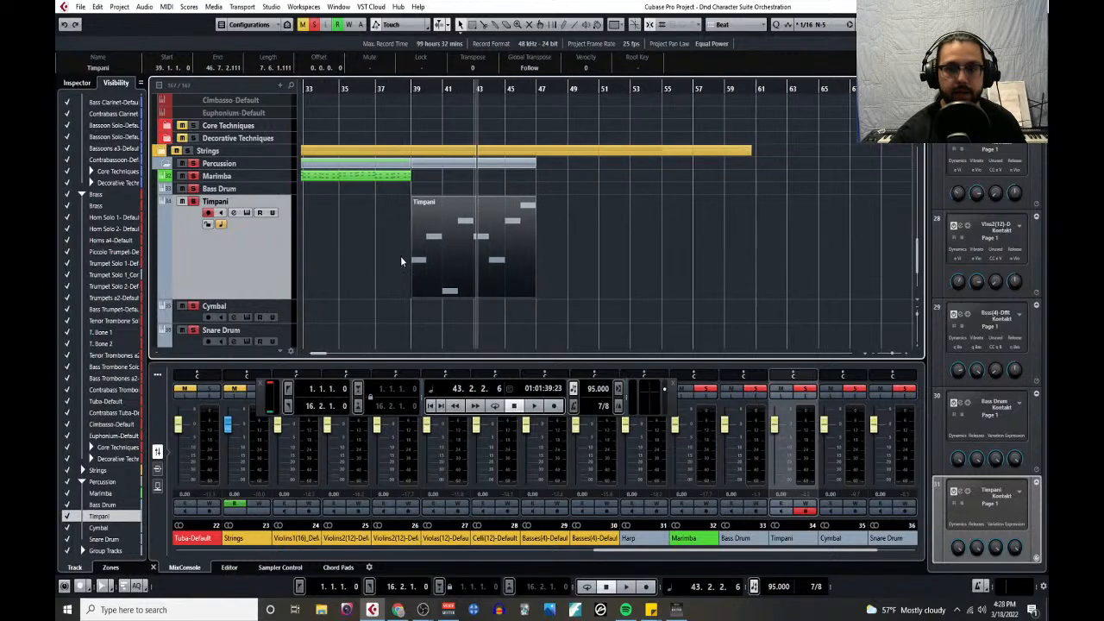
pyautogui.click(312, 89)
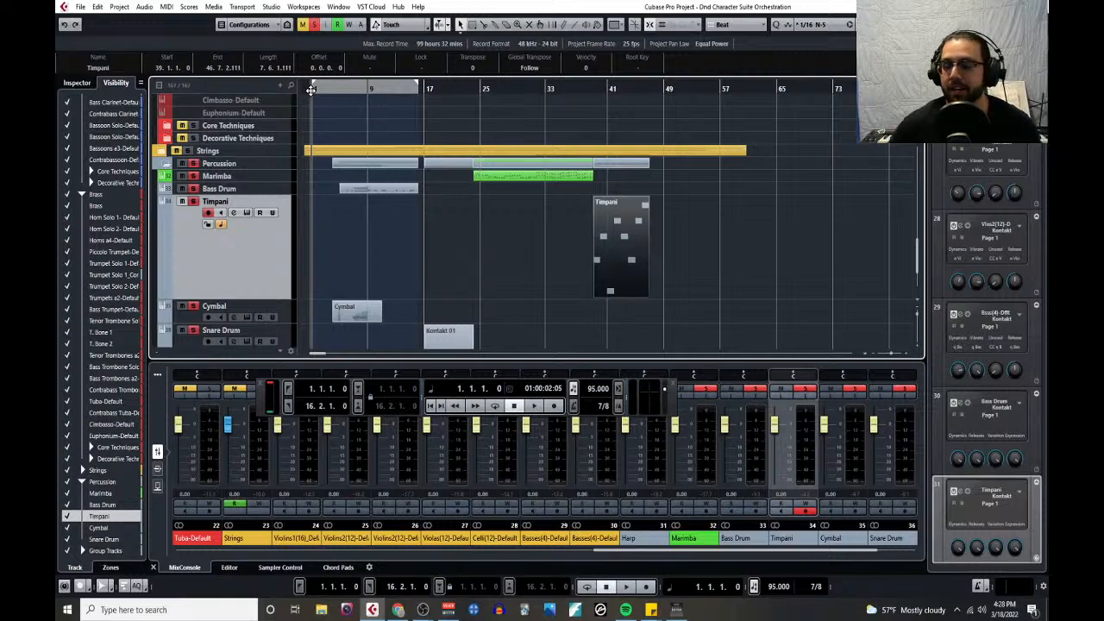
pyautogui.press('space')
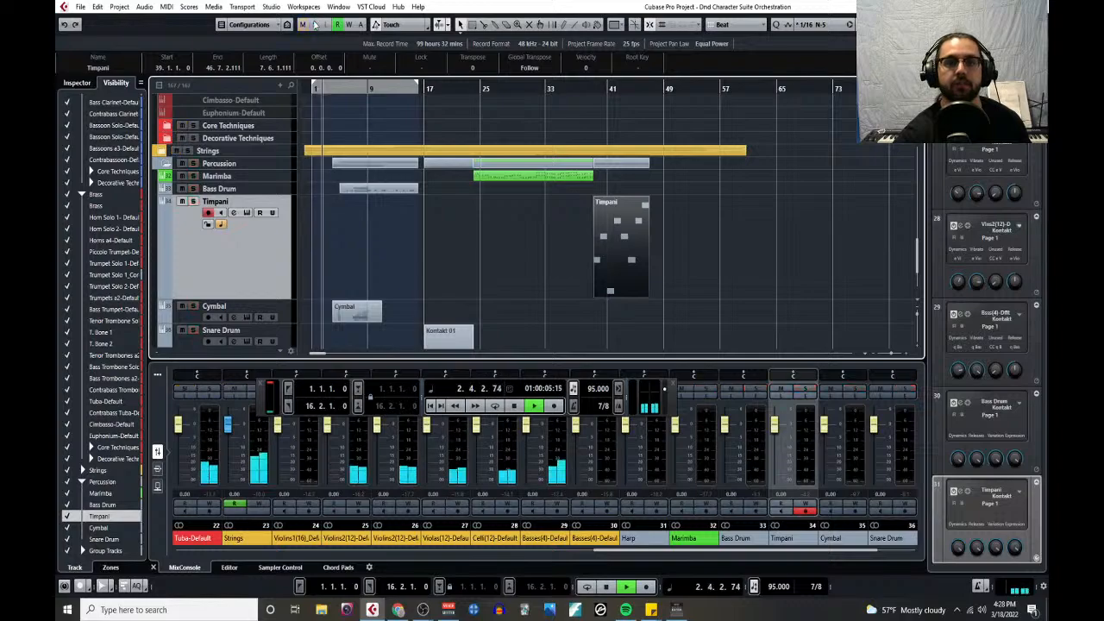
pyautogui.press('space')
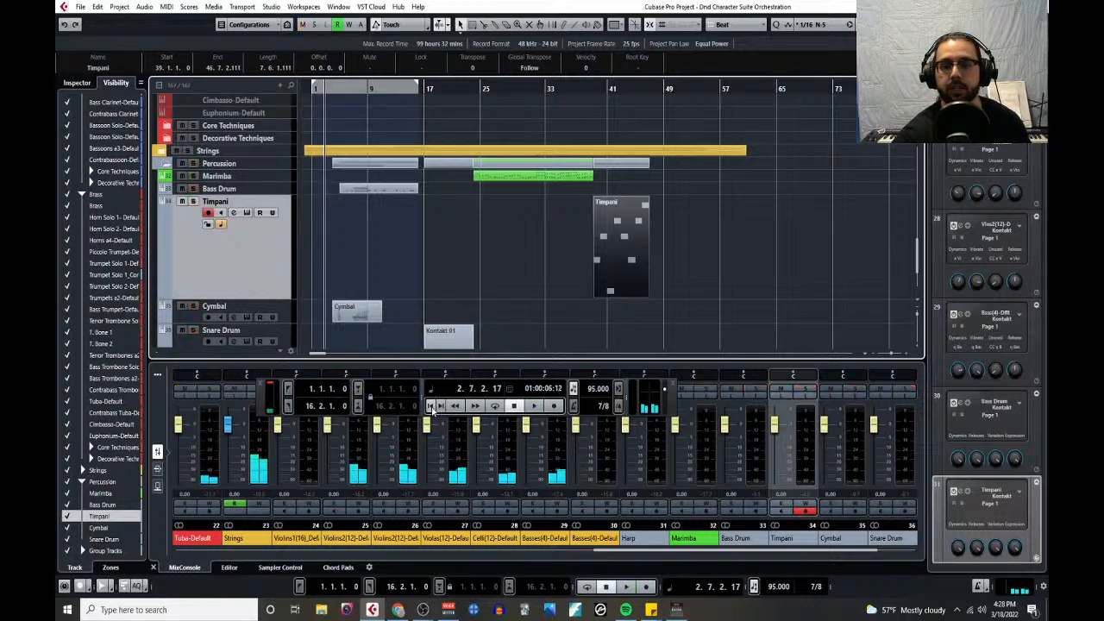
pyautogui.click(433, 407)
pyautogui.press('space')
# - Select the parts on the tracks from the woodwinds down through the brass and percussion while playback runs
pyautogui.scroll(10, 248, 250)
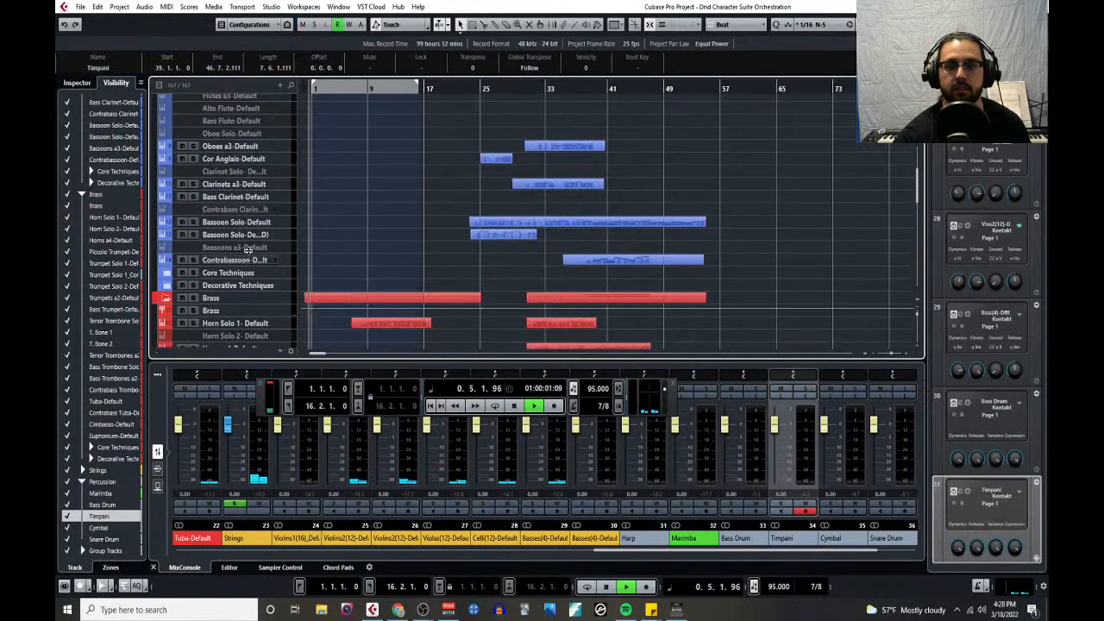
pyautogui.scroll(3, 248, 250)
pyautogui.moveTo(351, 199); pyautogui.dragTo(682, 327)
pyautogui.scroll(-2, 466, 210)
pyautogui.scroll(-10, 640, 226)
pyautogui.scroll(-3, 674, 245)
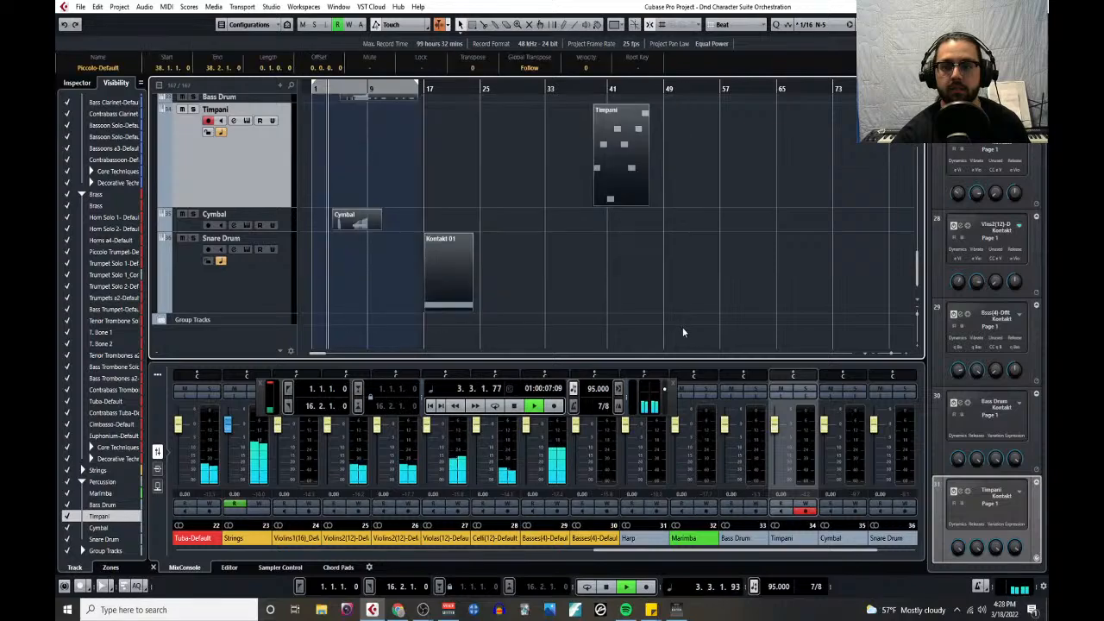
pyautogui.scroll(6, 533, 296)
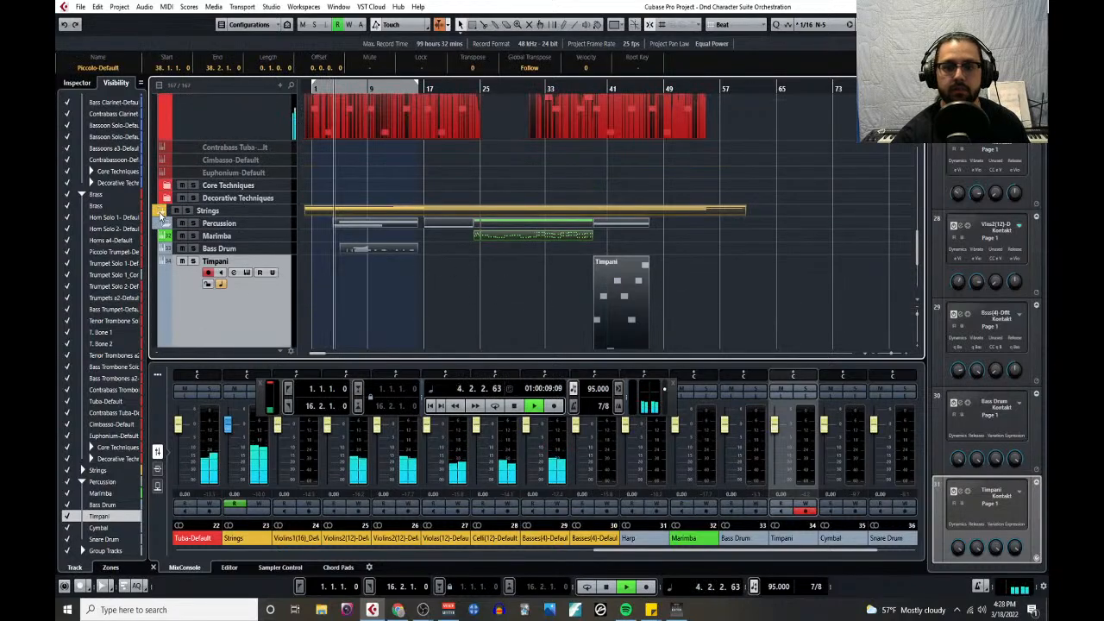
# - Expand the Strings folder, include its parts in the selection, and open all selected parts together in the Key Editor
pyautogui.click(161, 212)
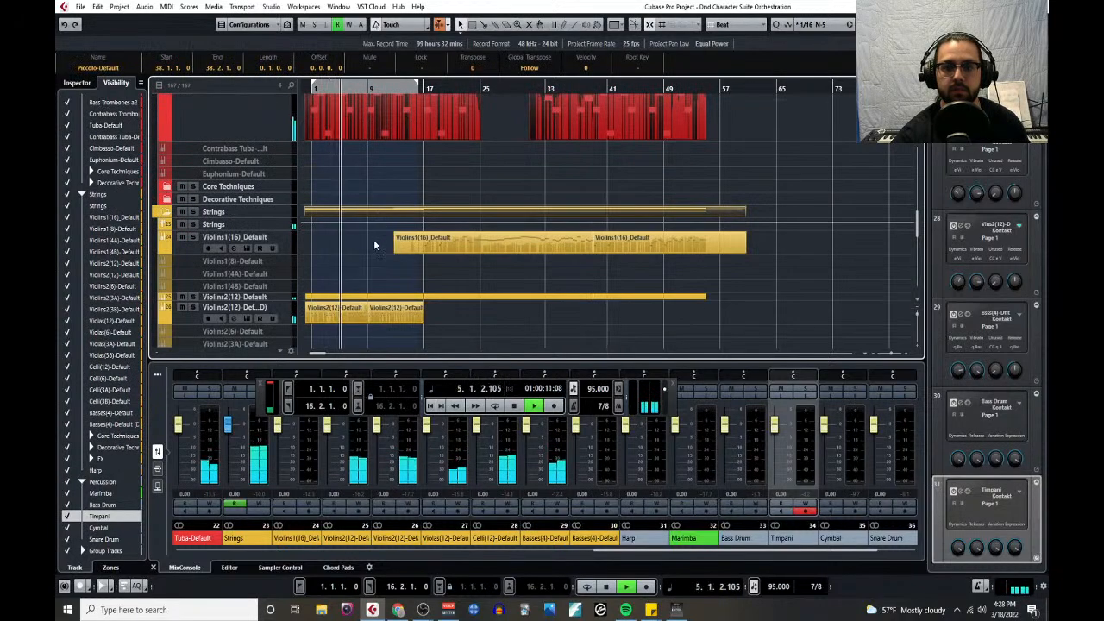
pyautogui.scroll(-4, 518, 316)
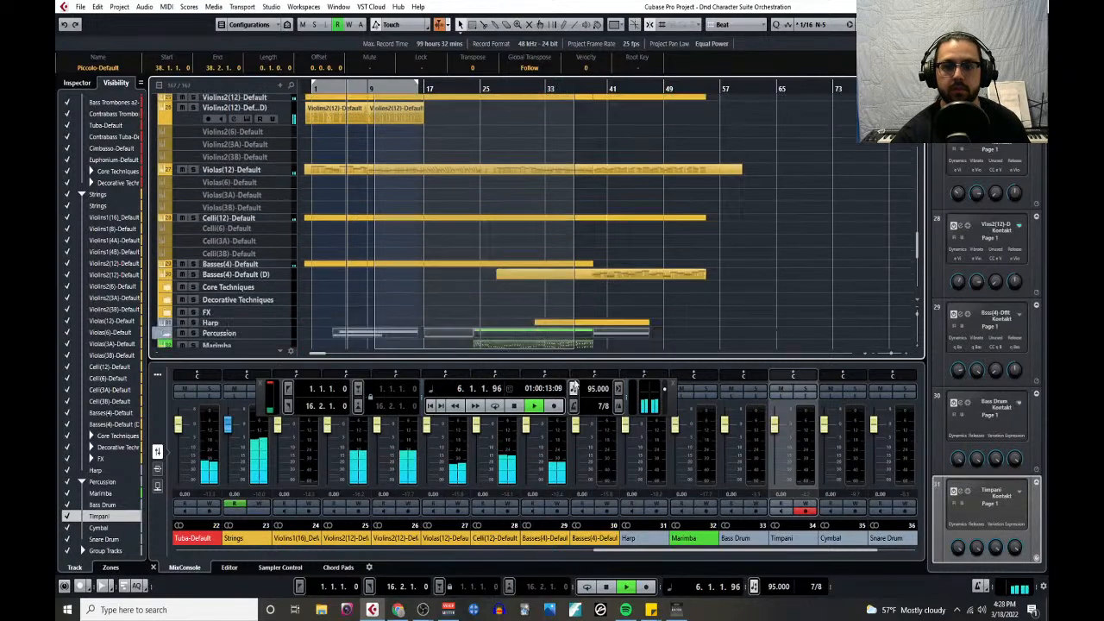
pyautogui.scroll(-6, 612, 246)
pyautogui.scroll(5, 481, 217)
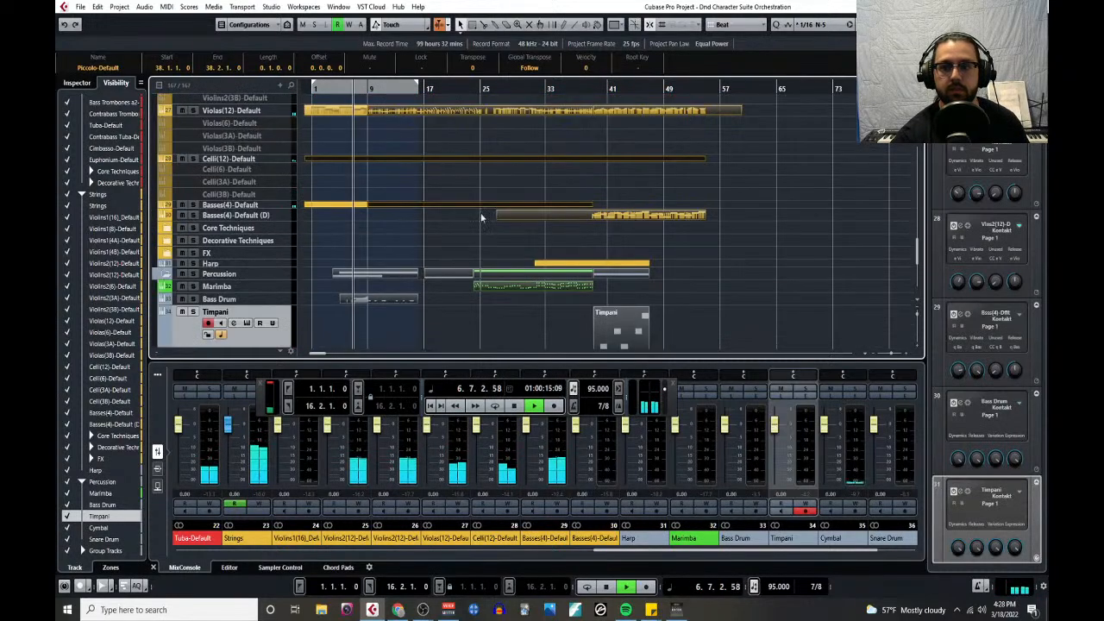
pyautogui.click(166, 6)
pyautogui.click(178, 23)
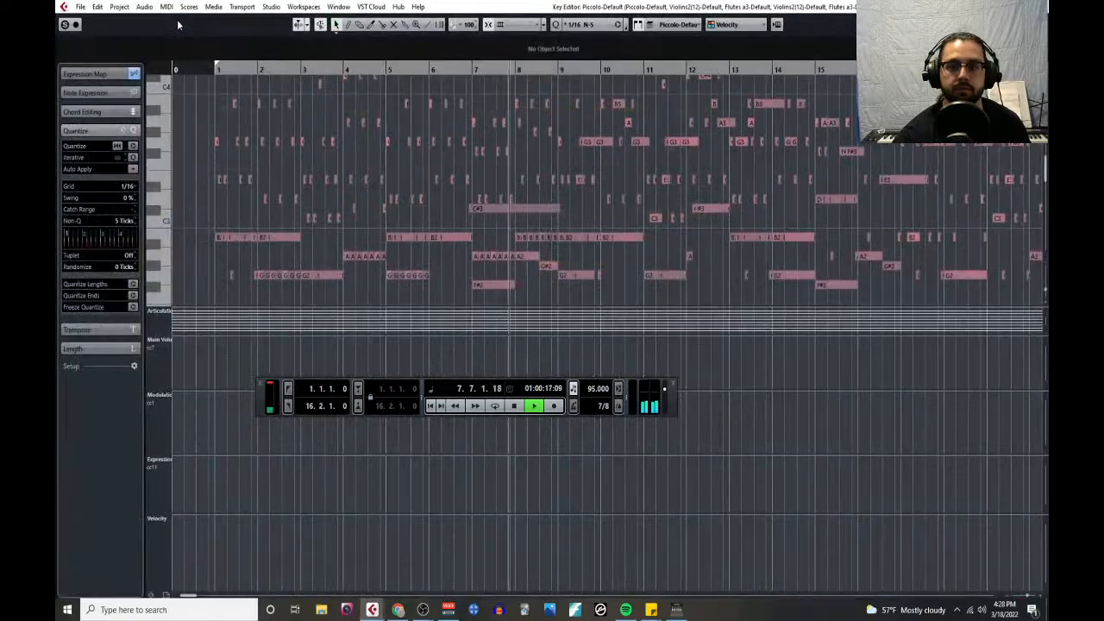
# - Enlarge the note area by shrinking the controller lanes, and colour the notes by Part
pyautogui.scroll(3, 509, 276)
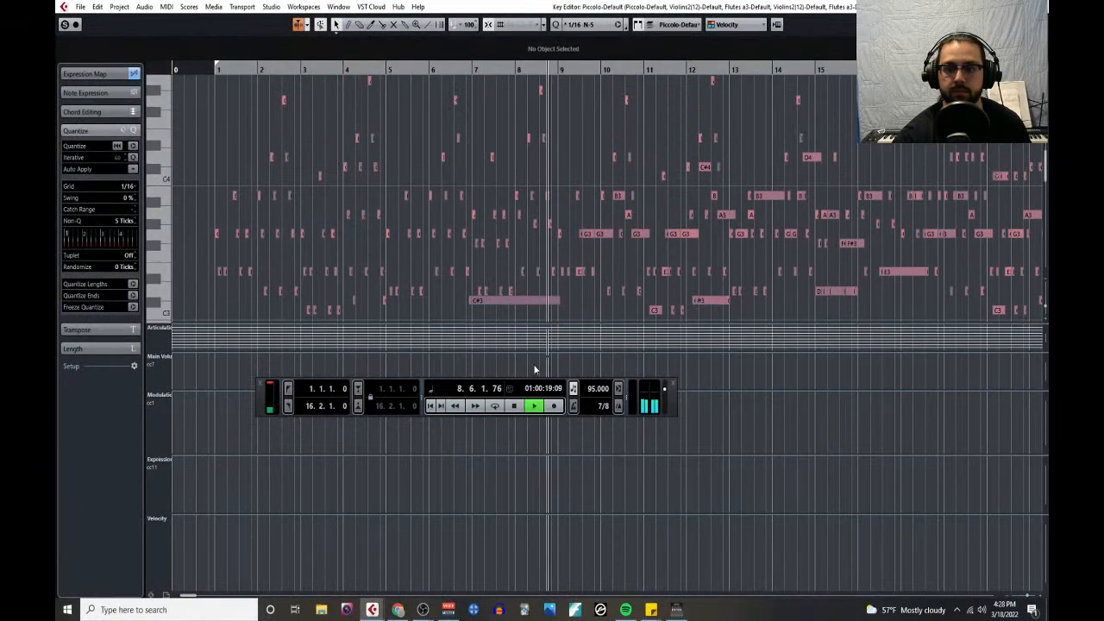
pyautogui.moveTo(534, 368); pyautogui.dragTo(553, 406)
pyautogui.moveTo(730, 392); pyautogui.dragTo(736, 480)
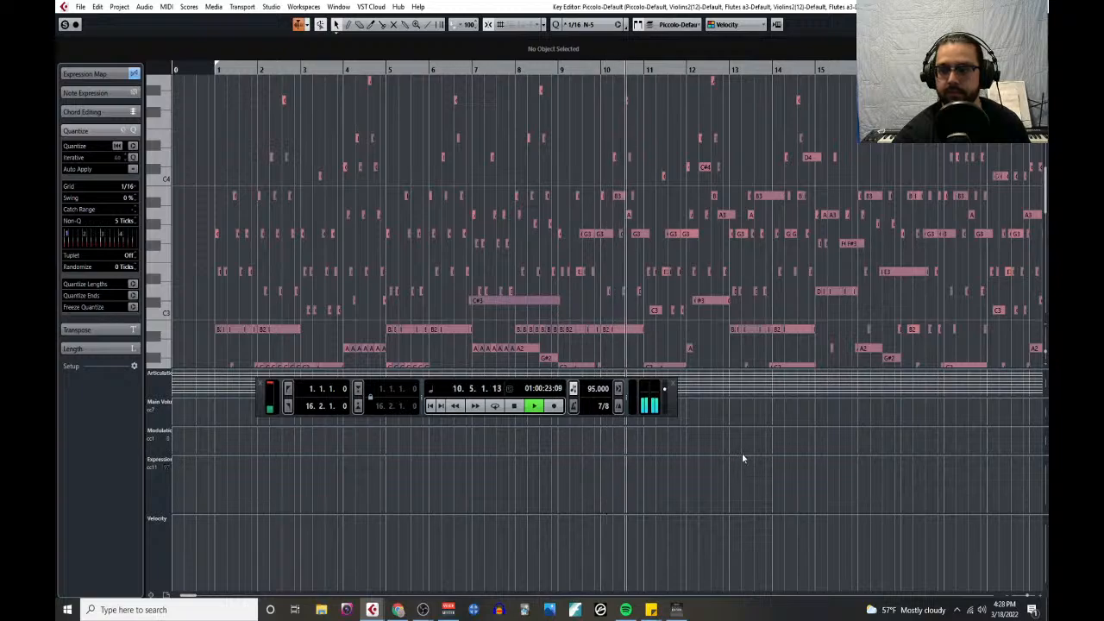
pyautogui.moveTo(742, 455); pyautogui.dragTo(709, 609)
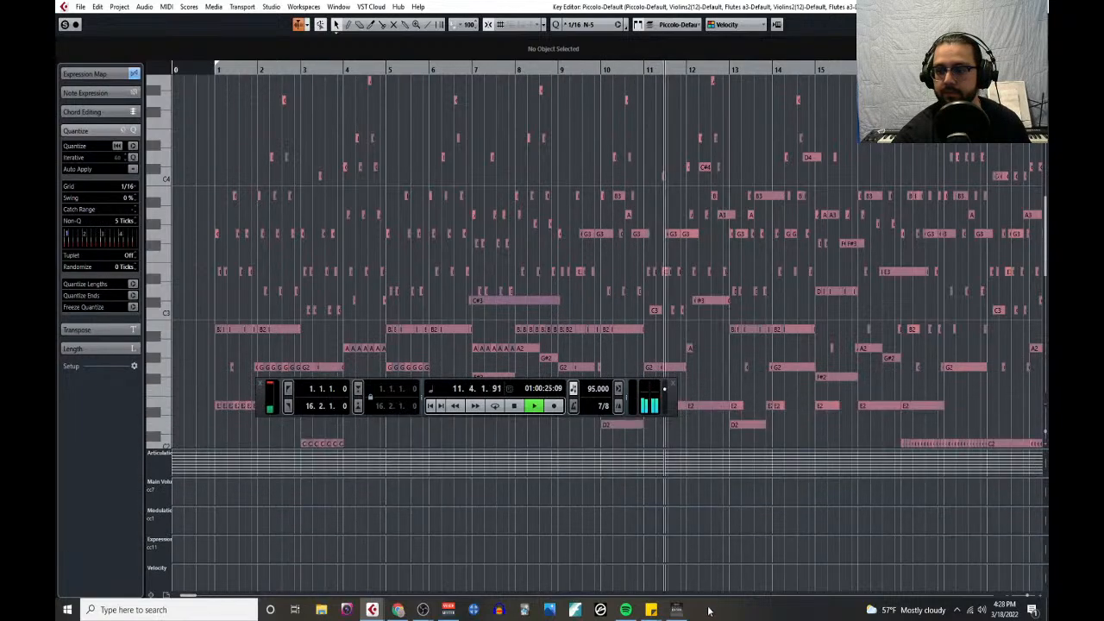
pyautogui.click(762, 26)
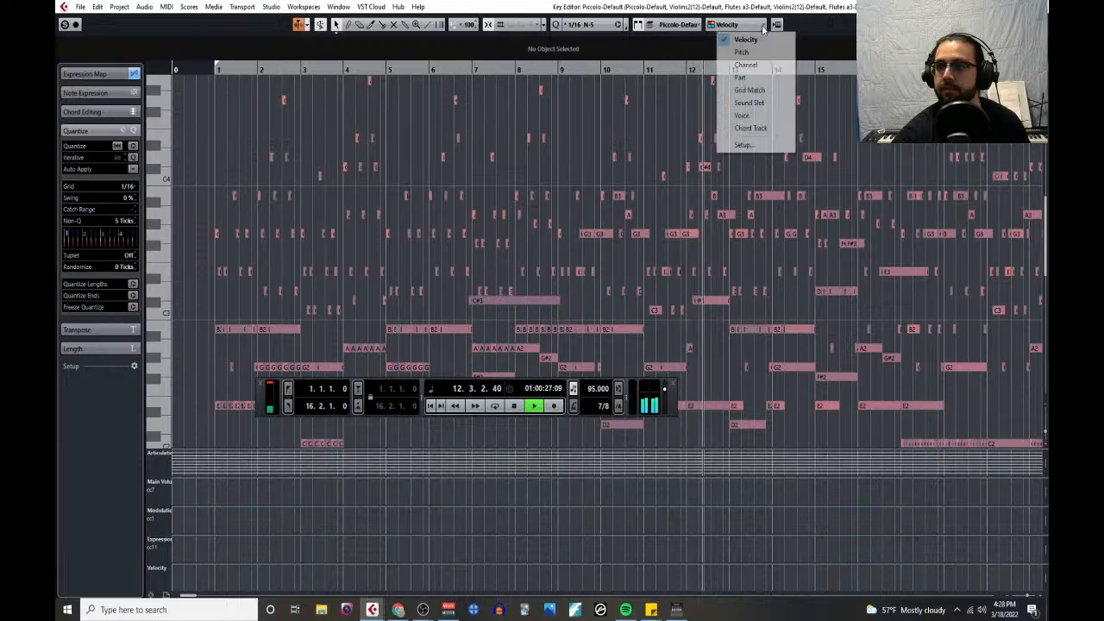
pyautogui.click(751, 76)
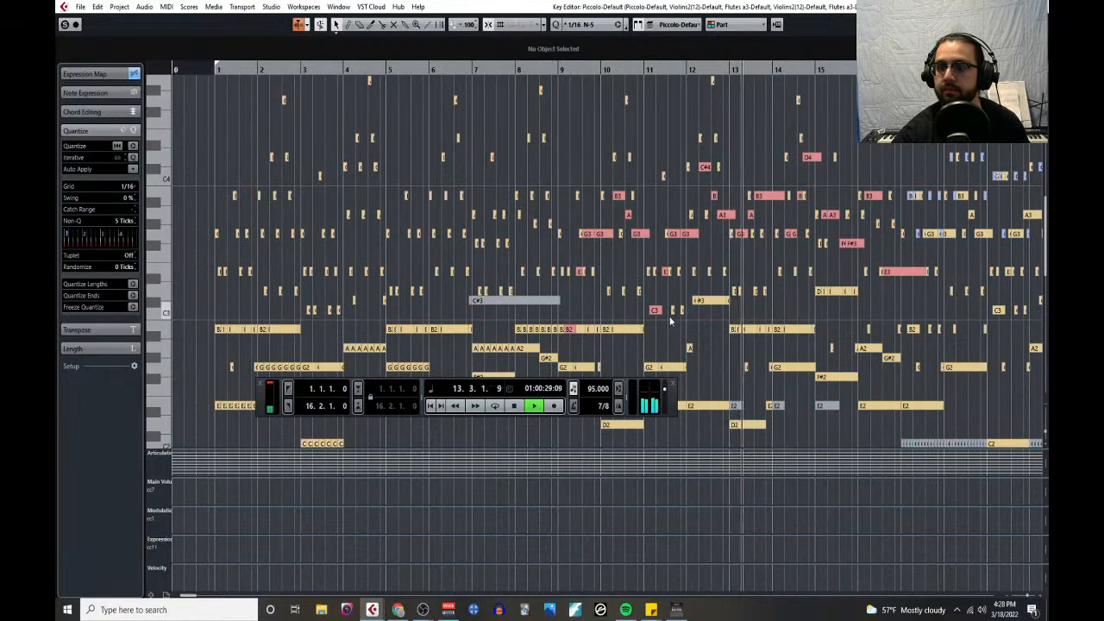
# - Follow the combined notes of all instruments up to bar 25 in a zoomed-out overview, stop playback and close the Key Editor
pyautogui.click(636, 331)
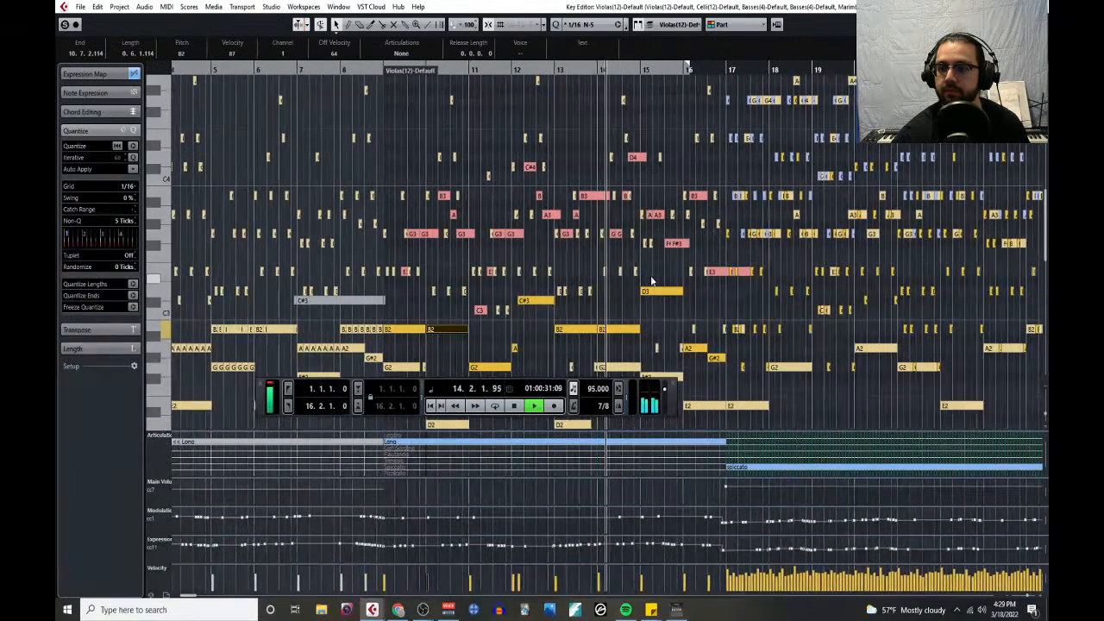
pyautogui.press('g')
pyautogui.press('g')
pyautogui.press('g')
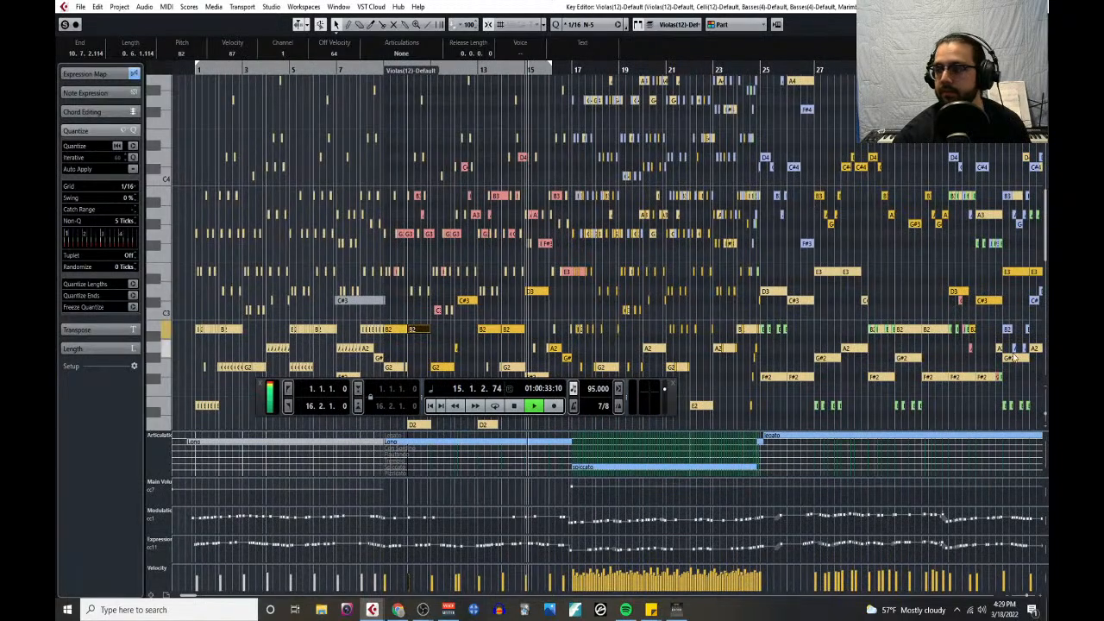
pyautogui.moveTo(1046, 415); pyautogui.dragTo(1045, 403)
pyautogui.scroll(-2, 797, 272)
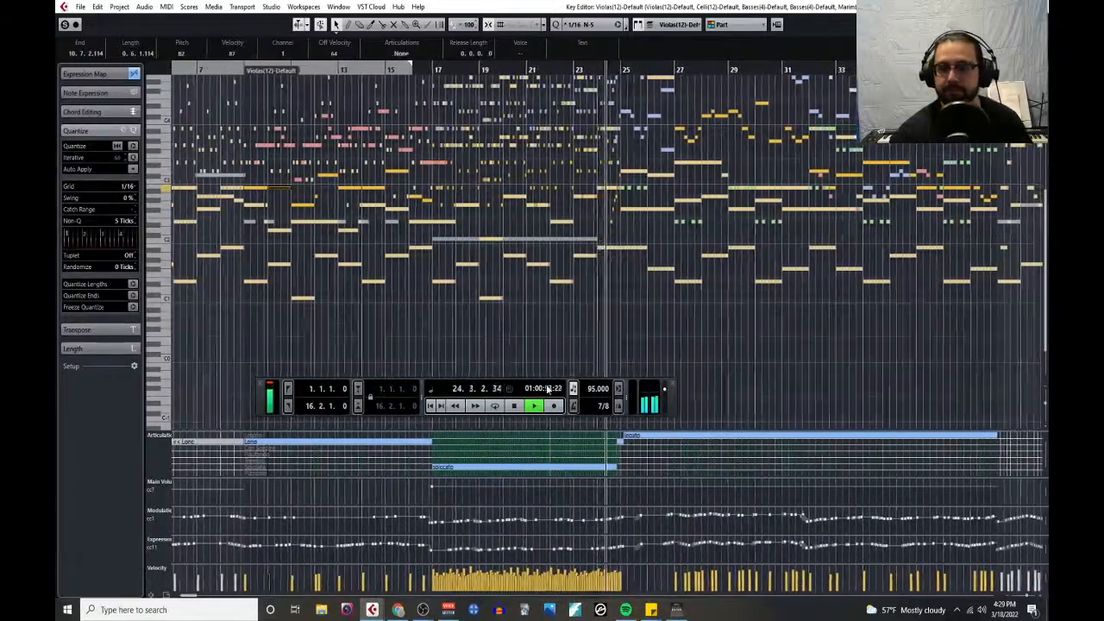
pyautogui.scroll(3, 565, 288)
pyautogui.click(514, 409)
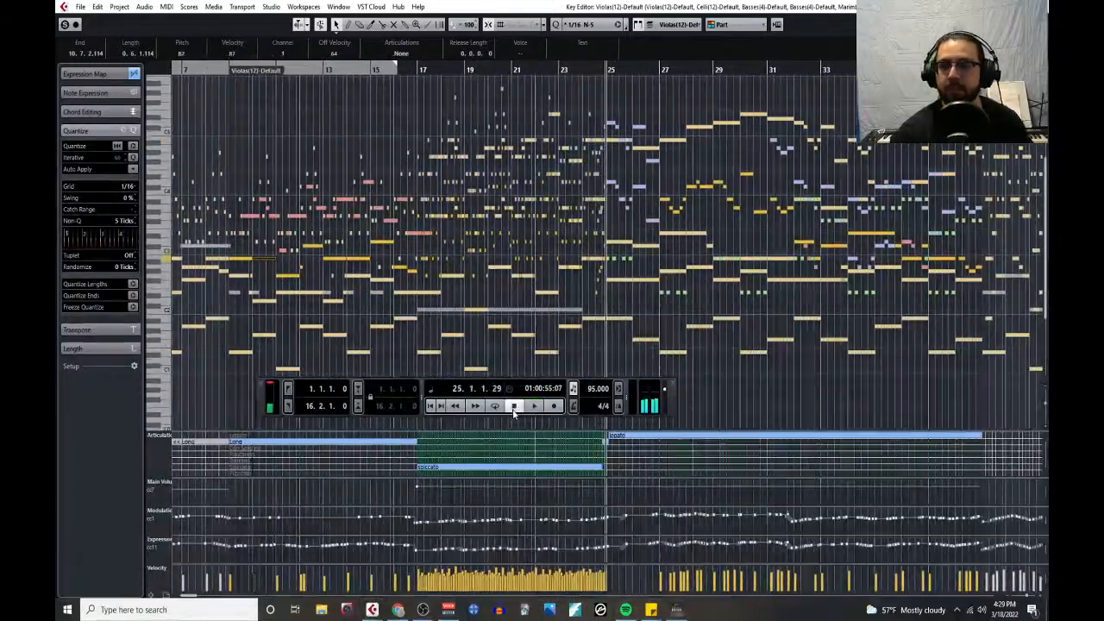
pyautogui.click(1038, 7)
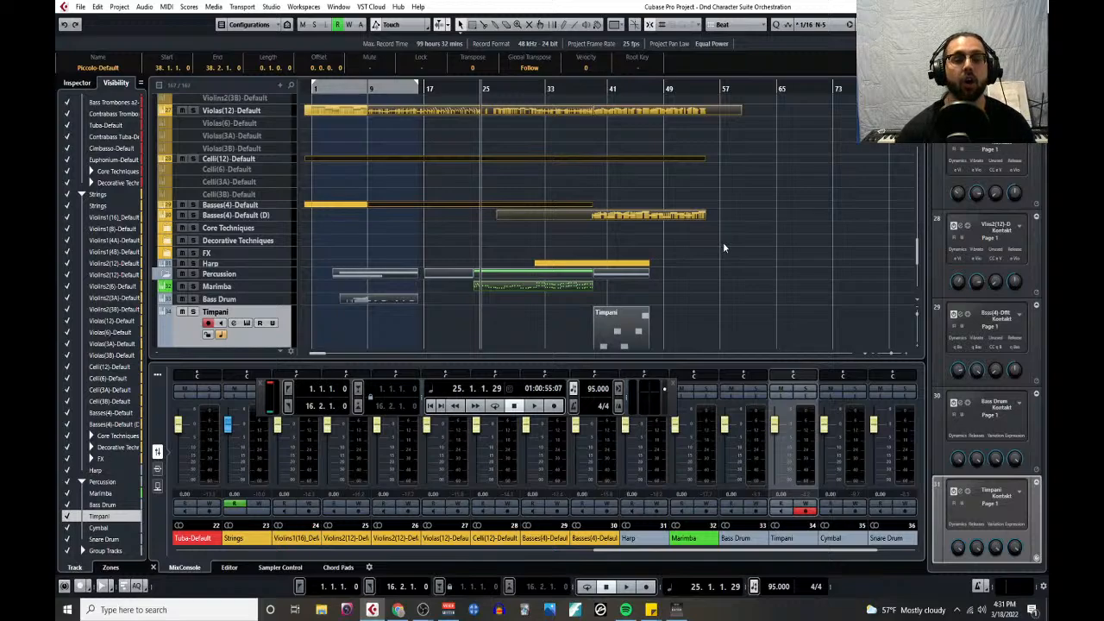
# - Reduce the Timpani track's height to a compact single row like the neighbouring Bass Drum track
pyautogui.scroll(-3, 708, 252)
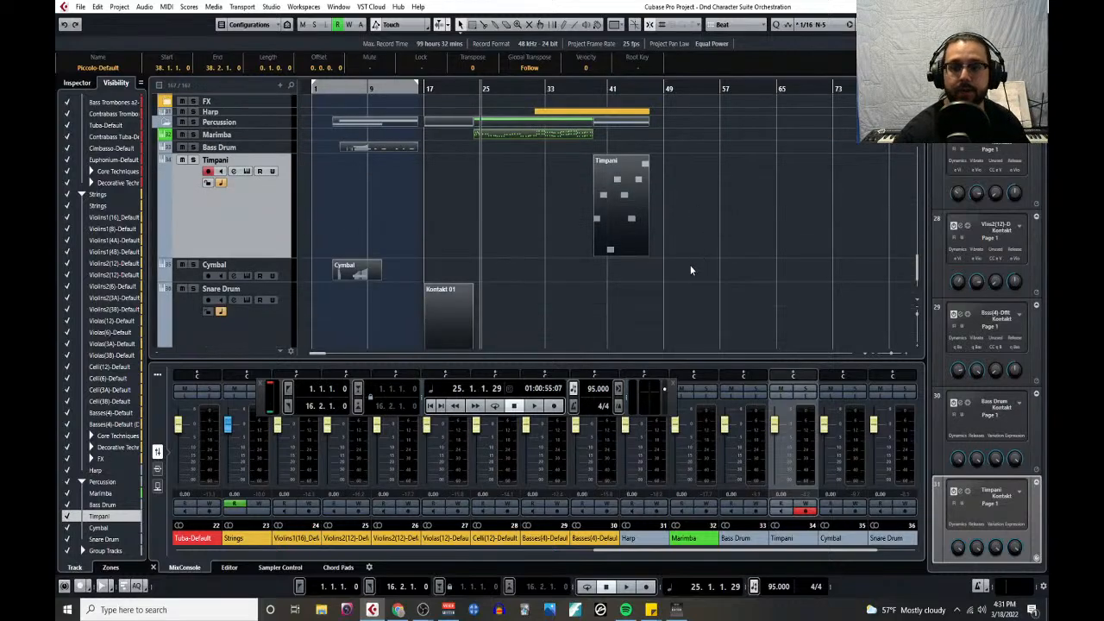
pyautogui.scroll(15, 425, 247)
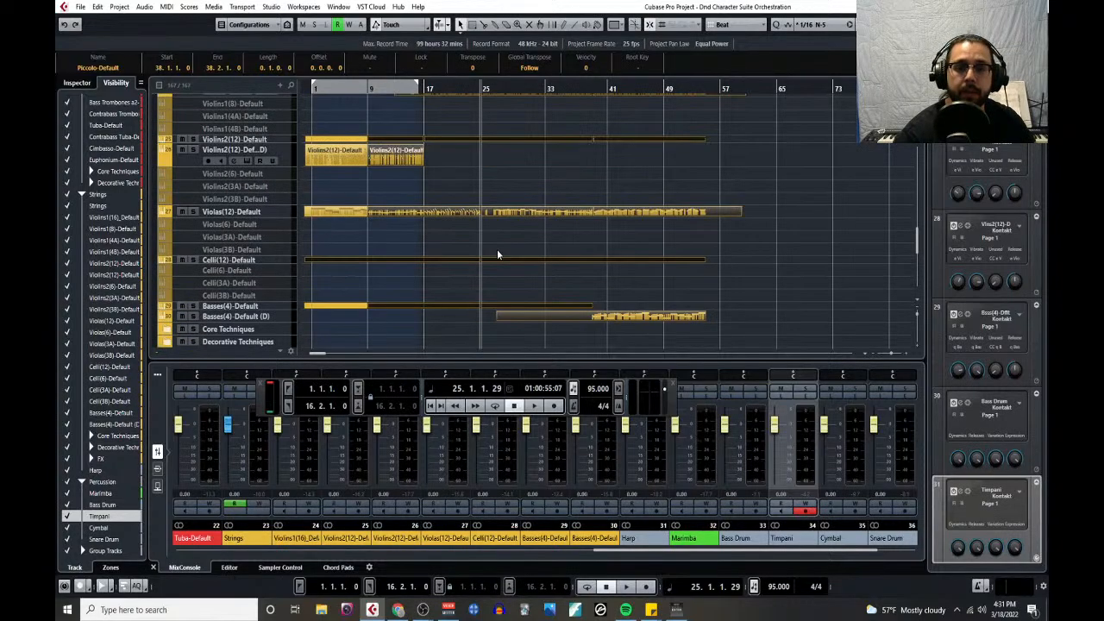
pyautogui.scroll(5, 497, 242)
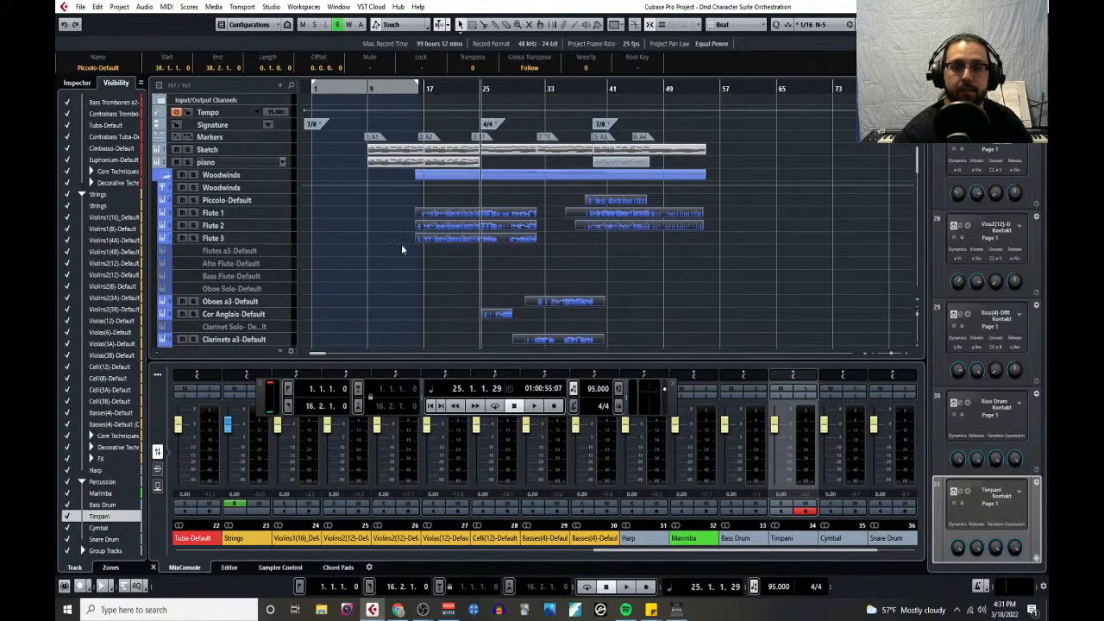
pyautogui.scroll(-8, 437, 249)
pyautogui.scroll(-15, 437, 242)
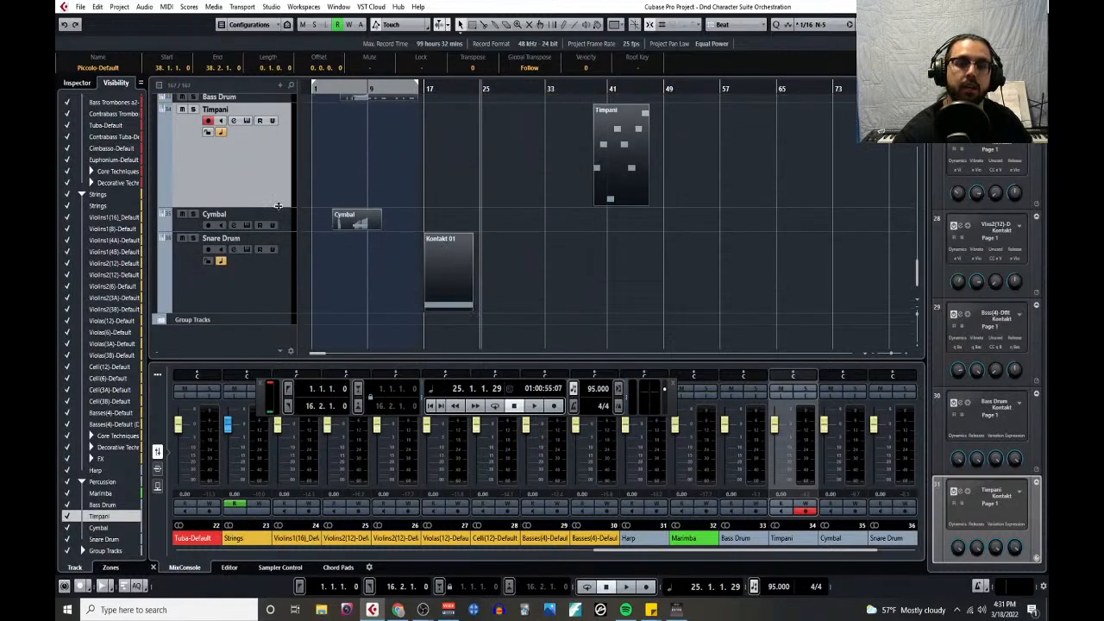
pyautogui.moveTo(276, 209); pyautogui.dragTo(296, 113)
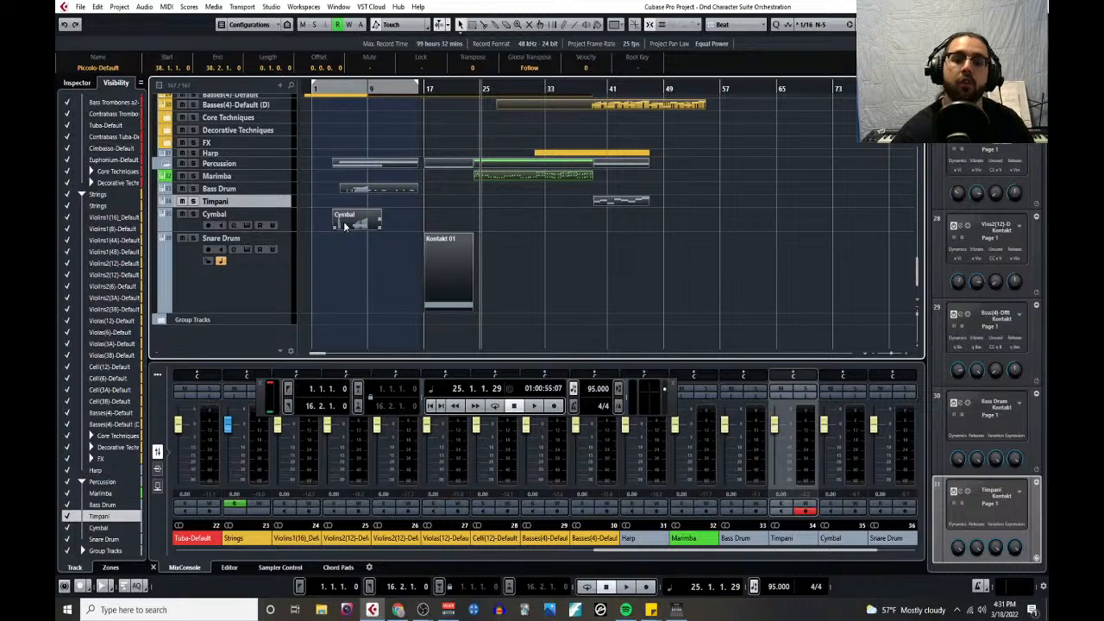
# - Survey the arrangement from the woodwinds through brass and strings to the percussion tracks, and switch to Chrome
pyautogui.scroll(20, 315, 235)
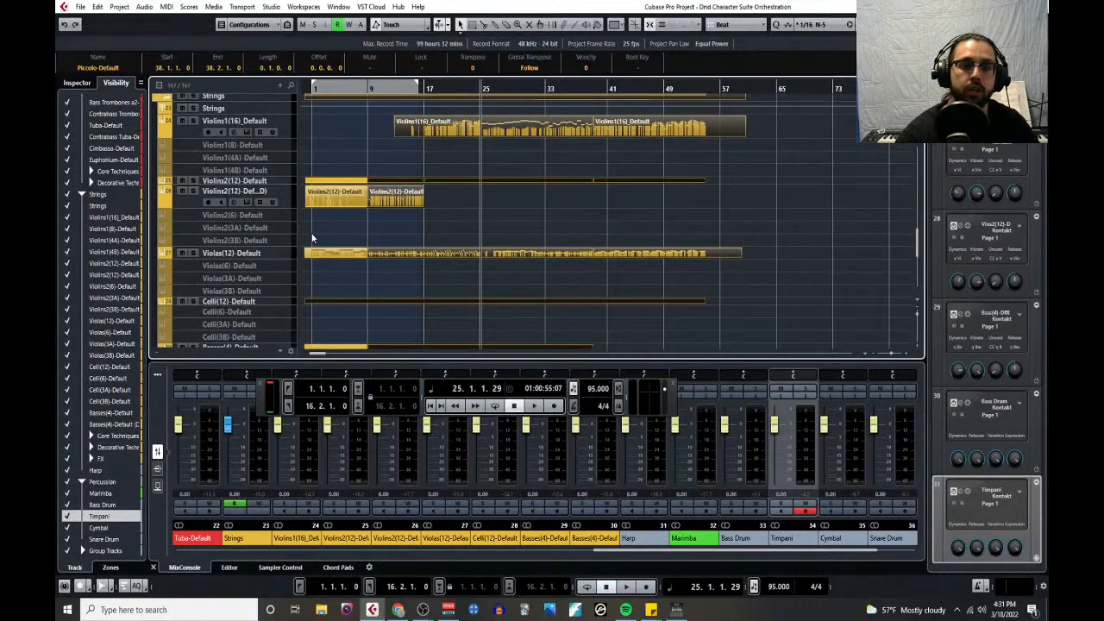
pyautogui.scroll(5, 311, 238)
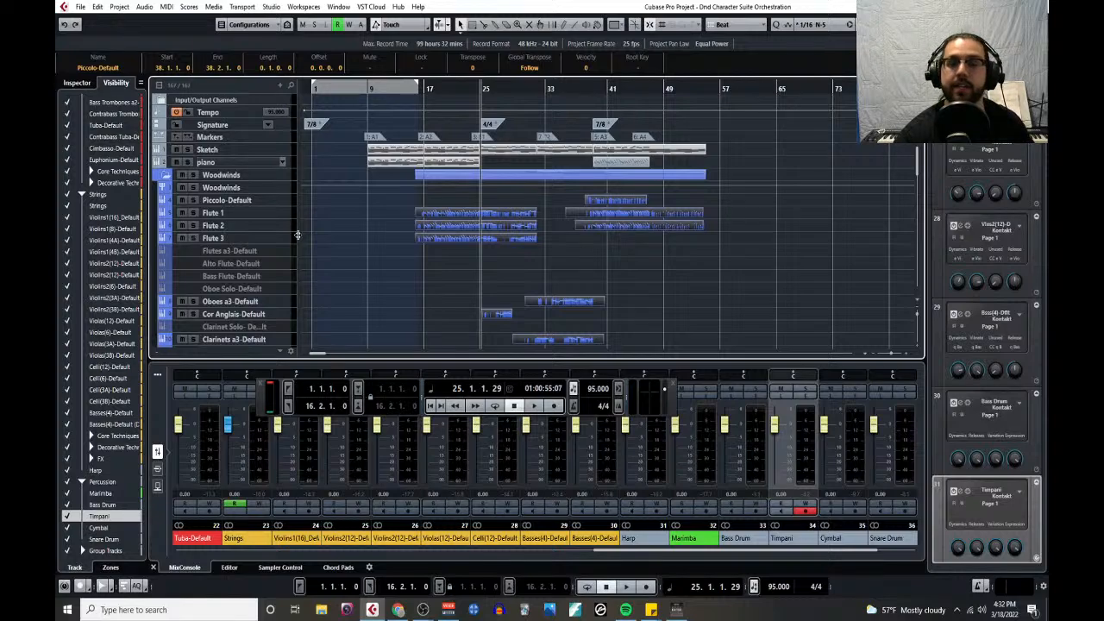
pyautogui.scroll(-10, 311, 216)
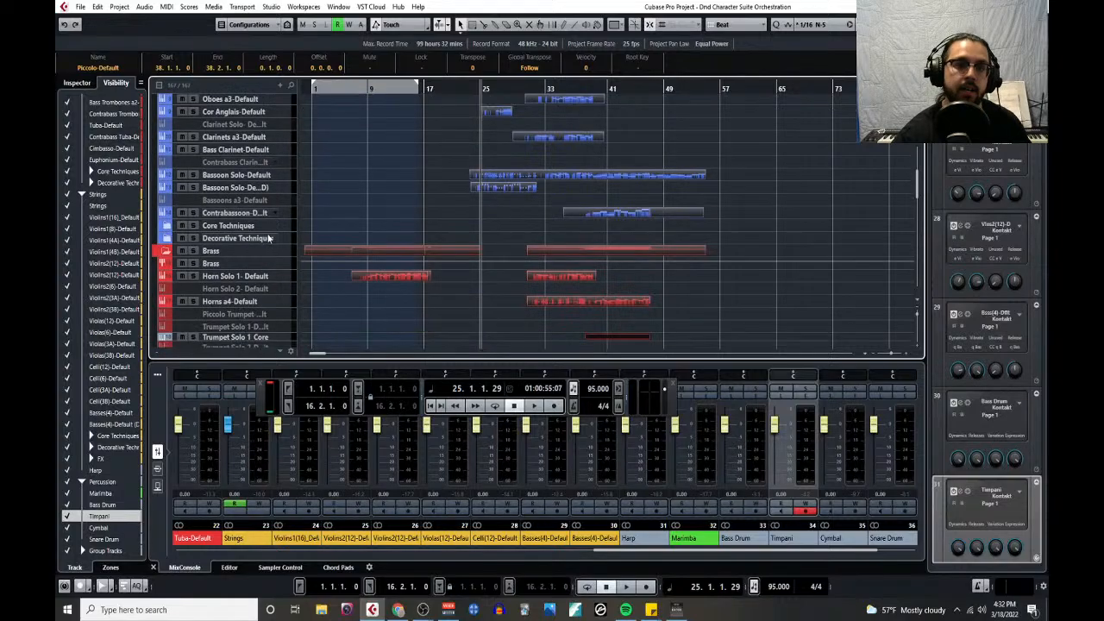
pyautogui.scroll(-5, 328, 194)
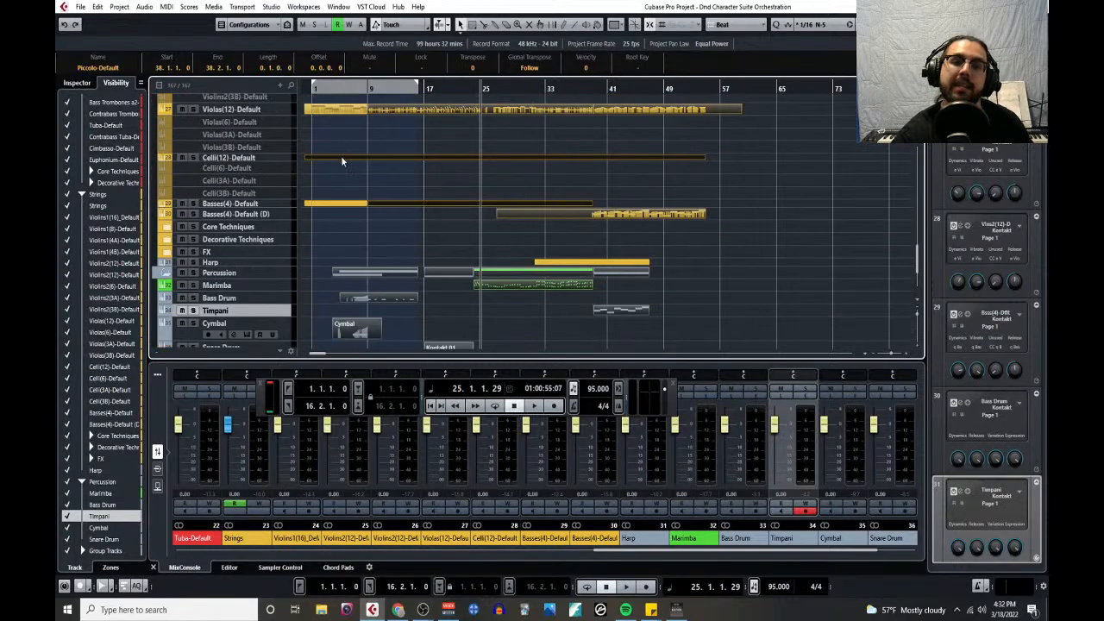
pyautogui.scroll(-5, 341, 164)
pyautogui.scroll(2, 493, 265)
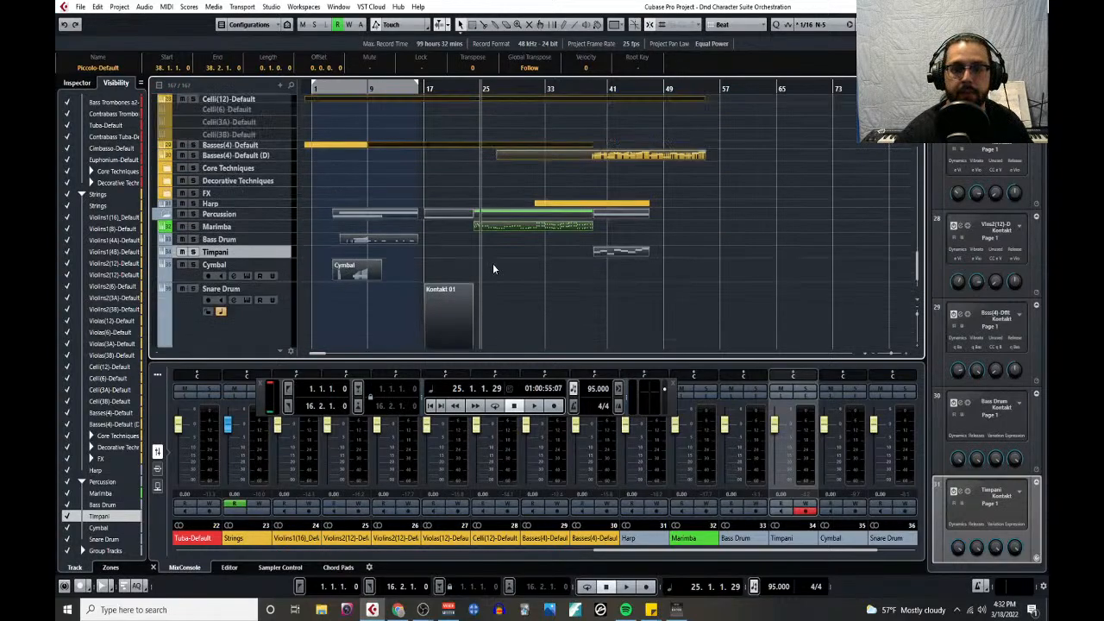
pyautogui.scroll(15, 494, 269)
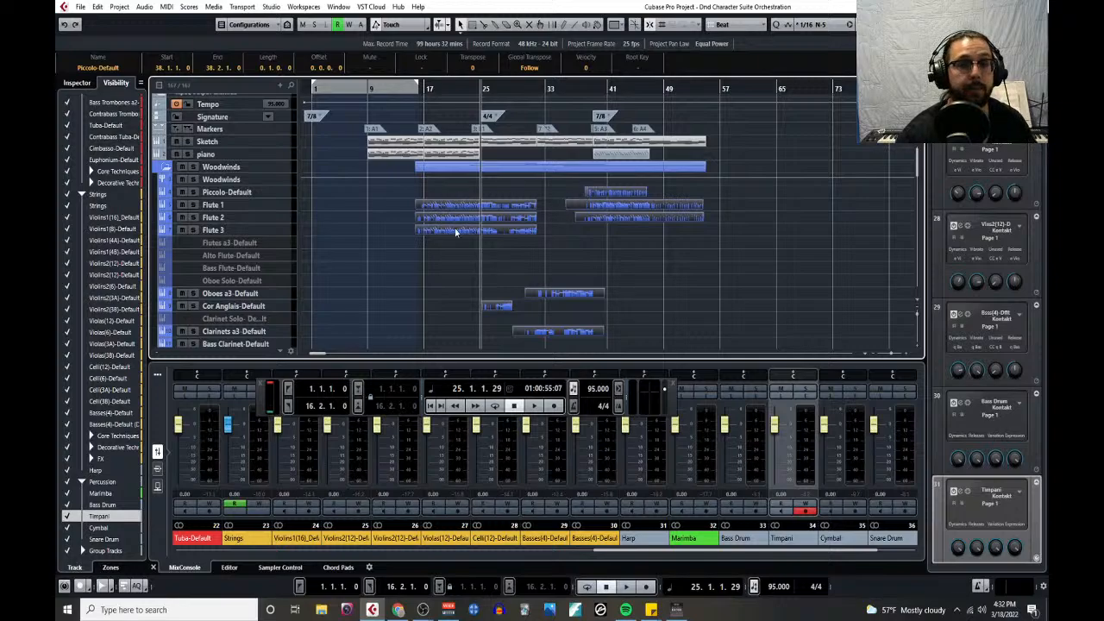
pyautogui.scroll(-15, 183, 200)
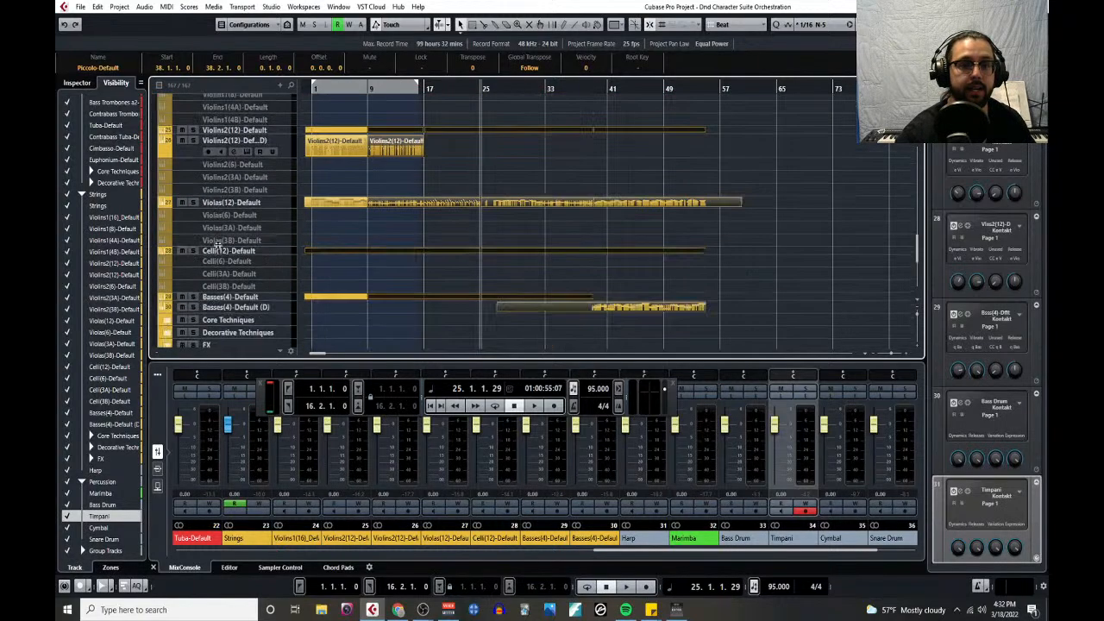
pyautogui.scroll(15, 233, 259)
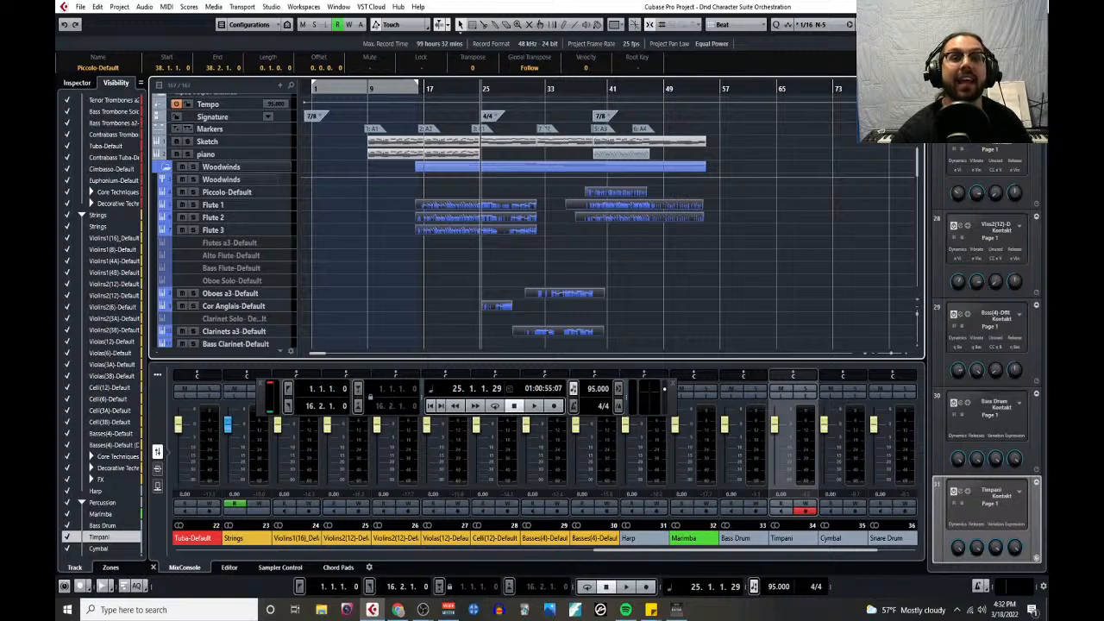
pyautogui.hotkey('alt', 'Tab')
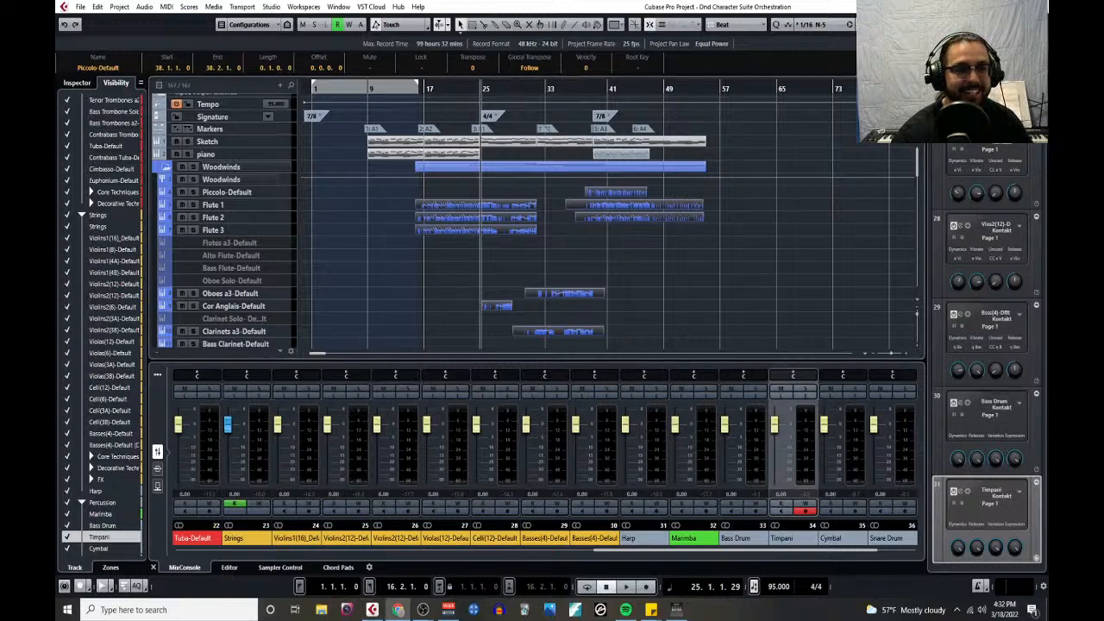